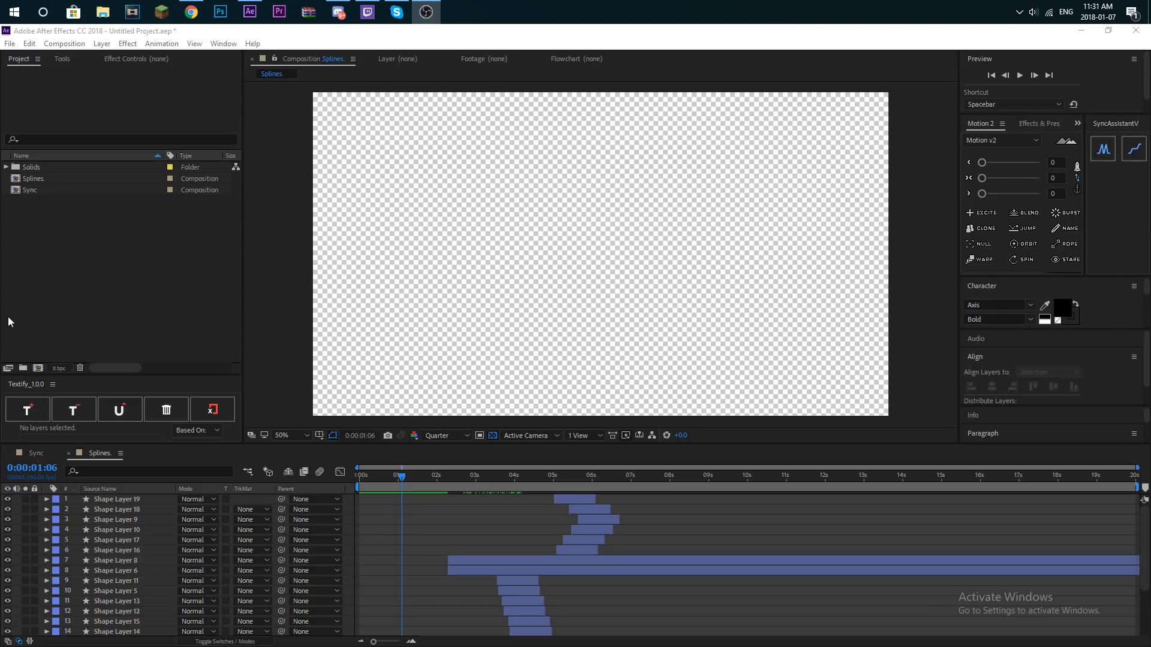
# - Open the Sync composition and examine the Transform and S_Shake effect settings on Adjustment Layer 10
pyautogui.doubleClick(38, 191)
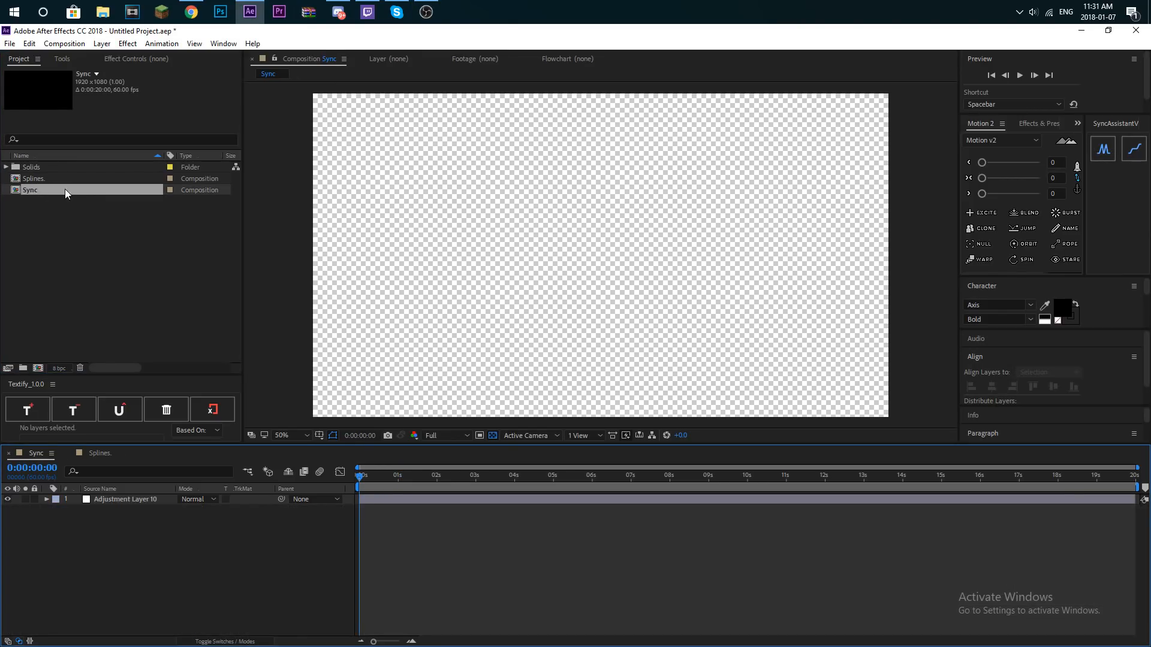
pyautogui.moveTo(393, 488); pyautogui.dragTo(431, 488)
pyautogui.click(129, 499)
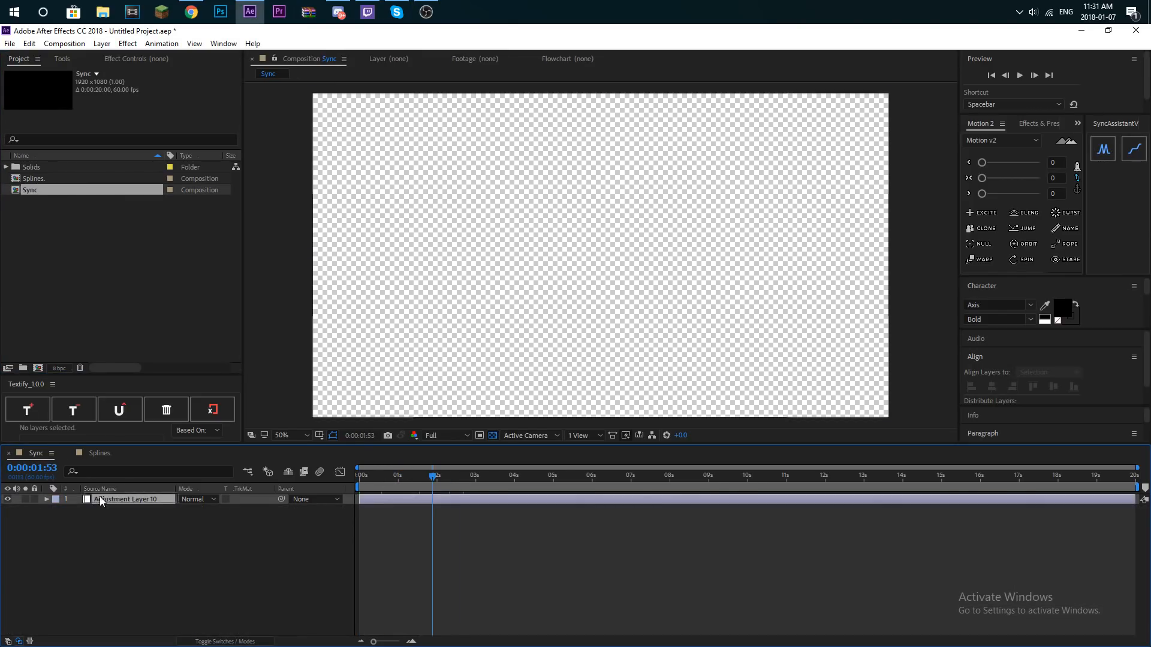
pyautogui.click(137, 59)
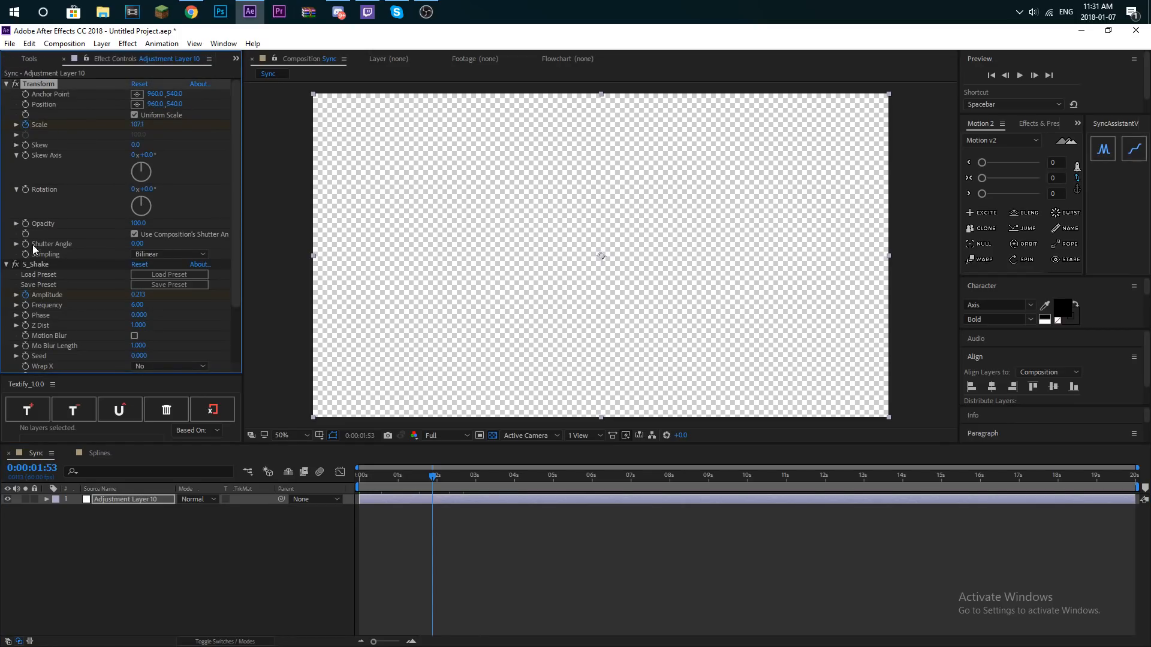
pyautogui.click(36, 265)
pyautogui.click(37, 57)
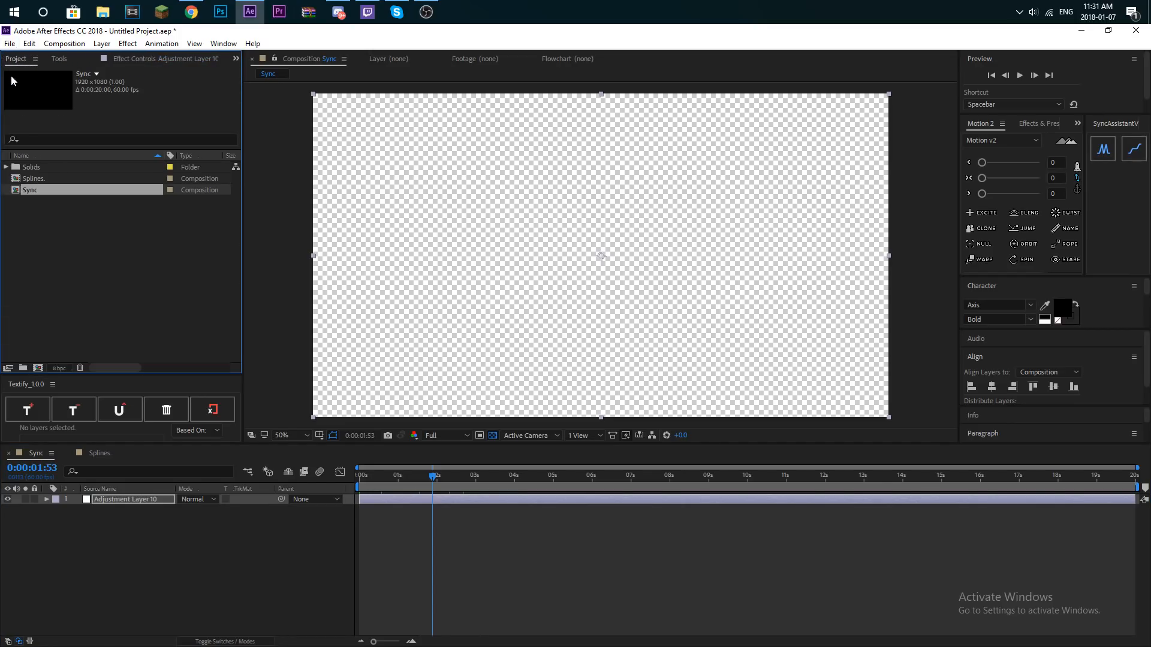
# - Open the Splines composition and scrub through its shape-layer animation to about 0:00:04:04
pyautogui.doubleClick(52, 178)
pyautogui.moveTo(448, 494); pyautogui.dragTo(519, 477)
pyautogui.click(127, 312)
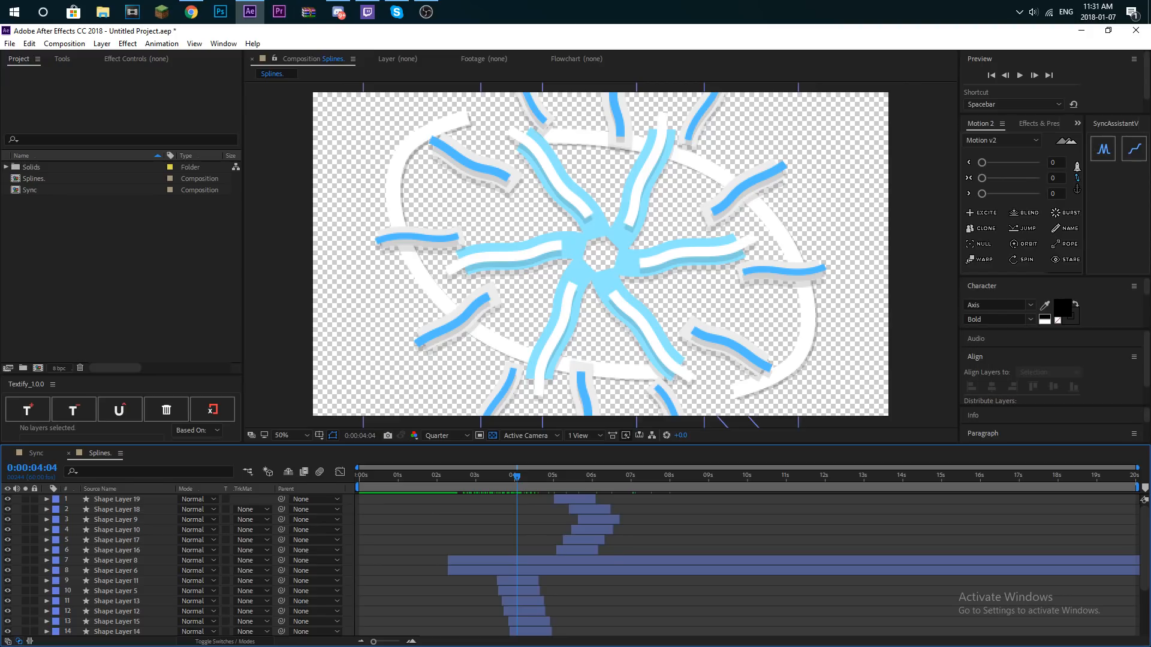
# - Import the file Lauv - I Like Me Better (Hälder Remix).mp3 into the project from its folder
pyautogui.hotkey('alt', 'Tab')
pyautogui.moveTo(1, 325); pyautogui.dragTo(92, 186)
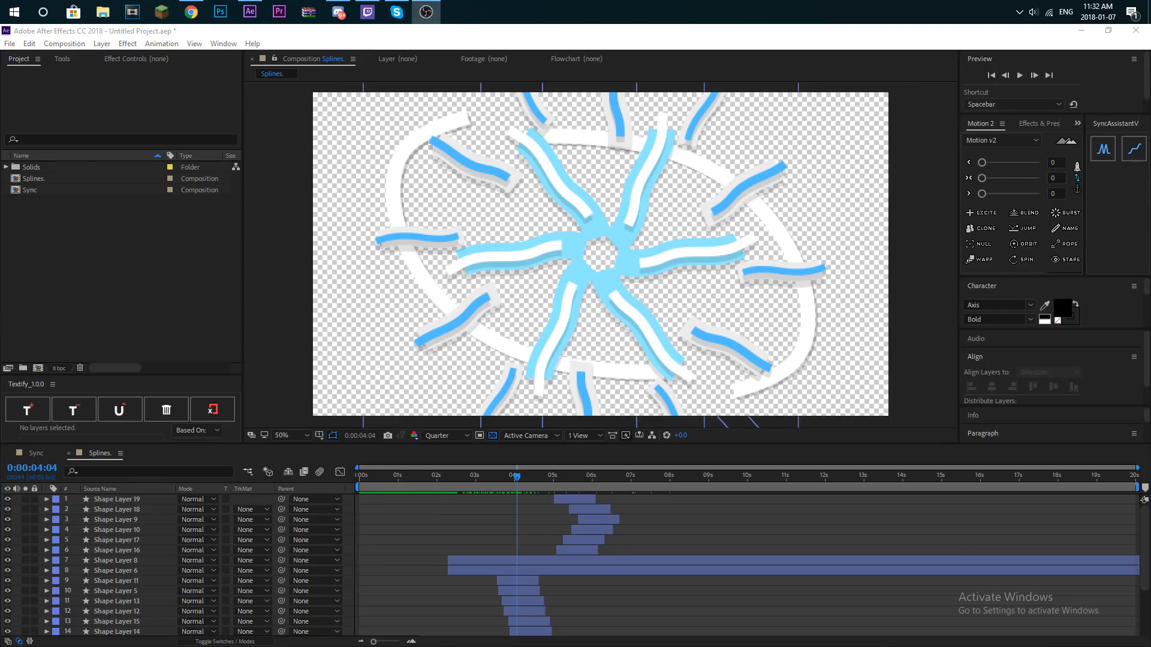
# - Create a 1920 x 1080, 60 fps, 20-second composition named Music and place the imported mp3 in its timeline
pyautogui.click(33, 367)
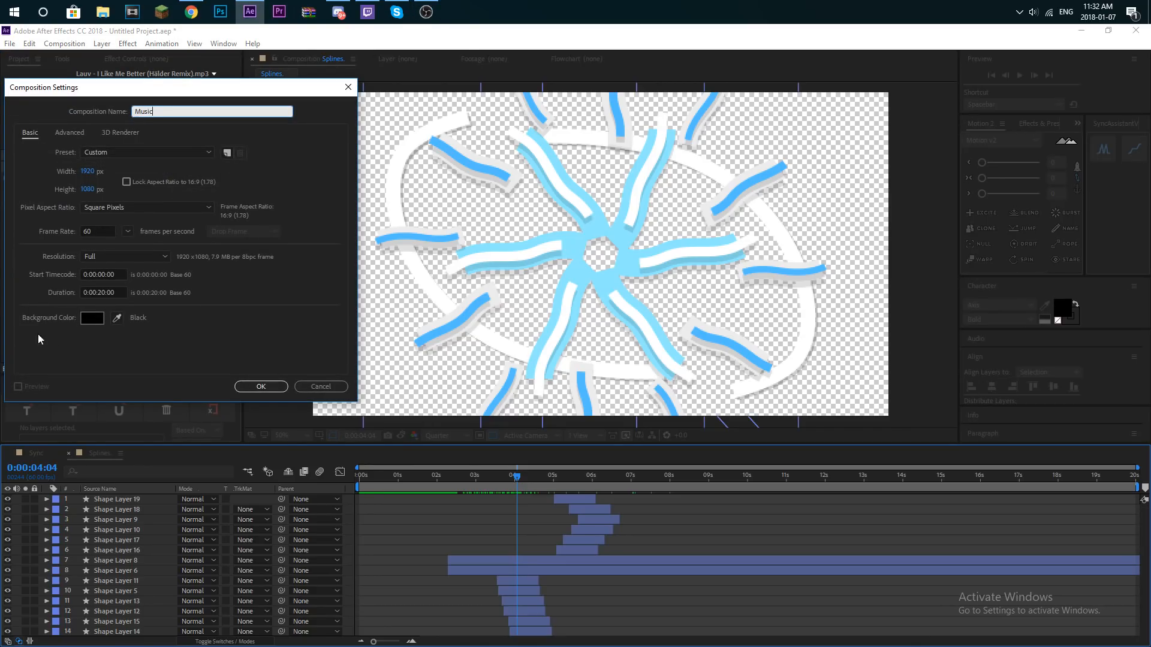
pyautogui.click(279, 387)
pyautogui.moveTo(93, 163); pyautogui.dragTo(391, 528)
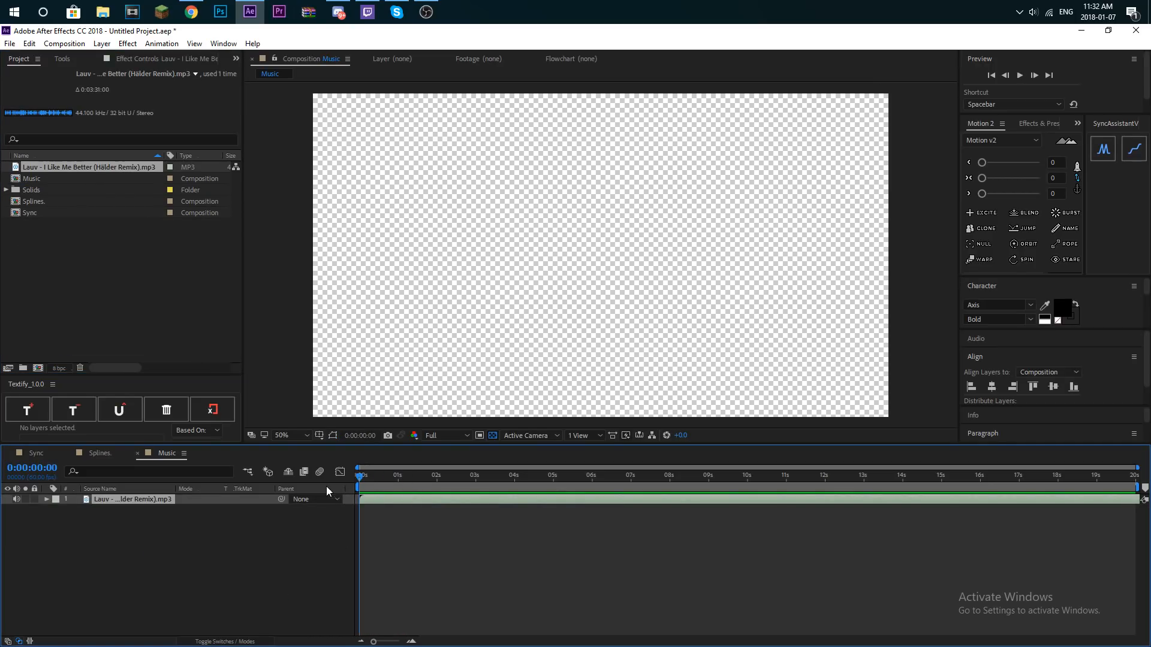
# - Play the song repeatedly from the start of the Music composition to hear its intro and beats
pyautogui.press('space')
pyautogui.press('space')
pyautogui.moveTo(418, 478); pyautogui.dragTo(355, 481)
pyautogui.press('space')
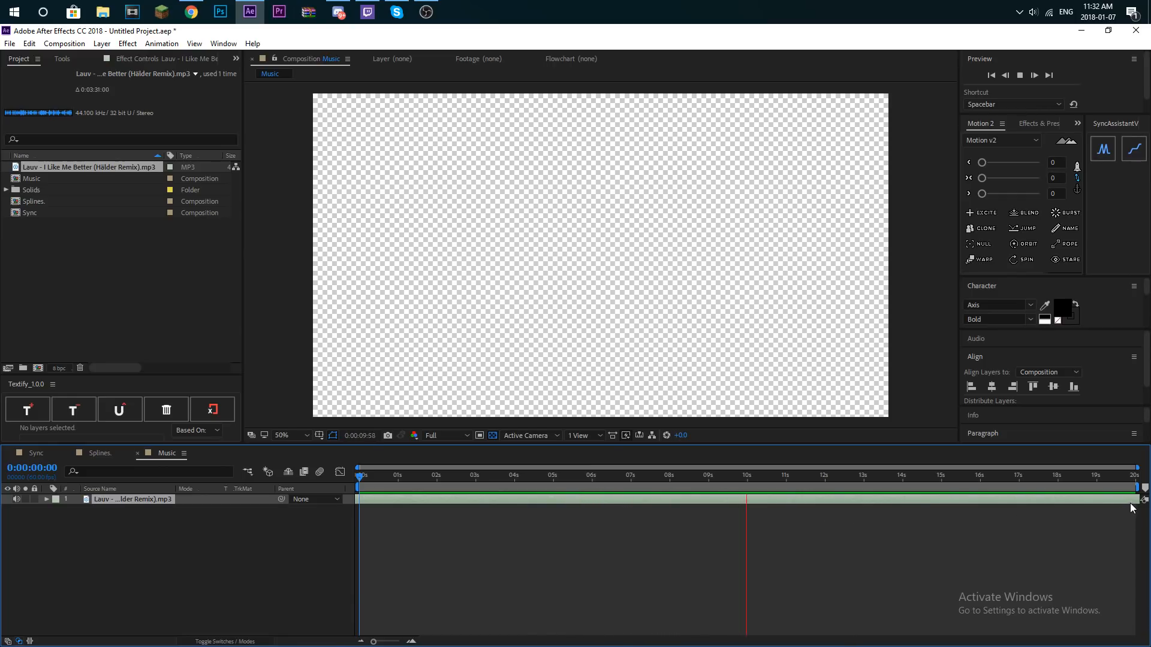
pyautogui.press('space')
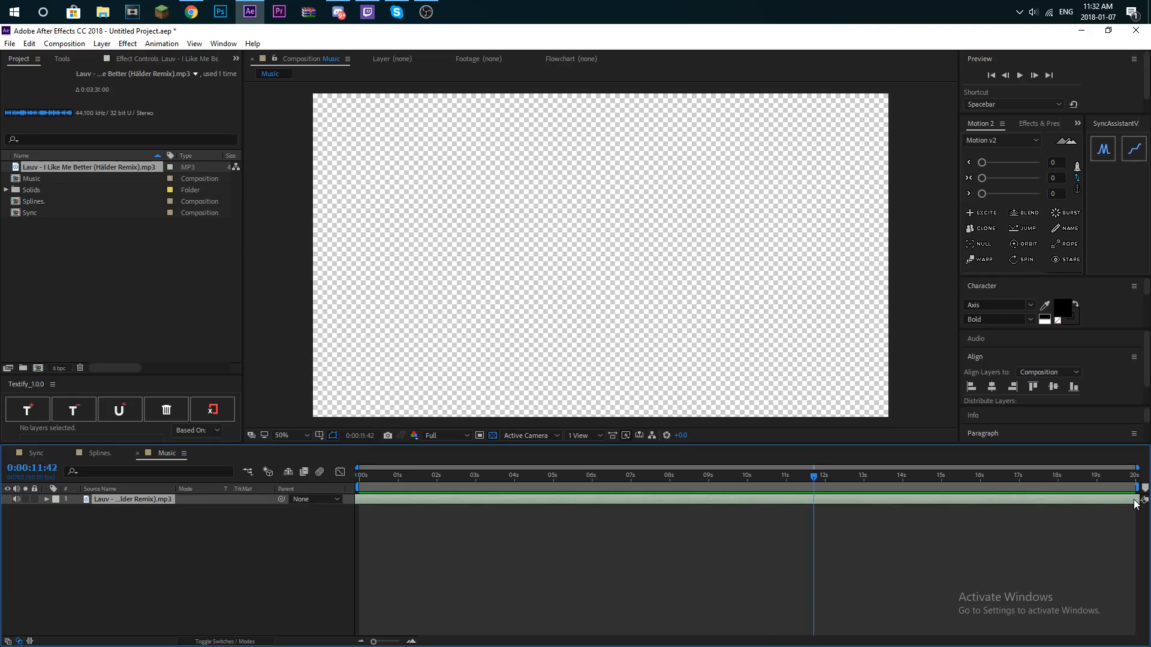
pyautogui.moveTo(405, 472); pyautogui.dragTo(360, 480)
pyautogui.press('space')
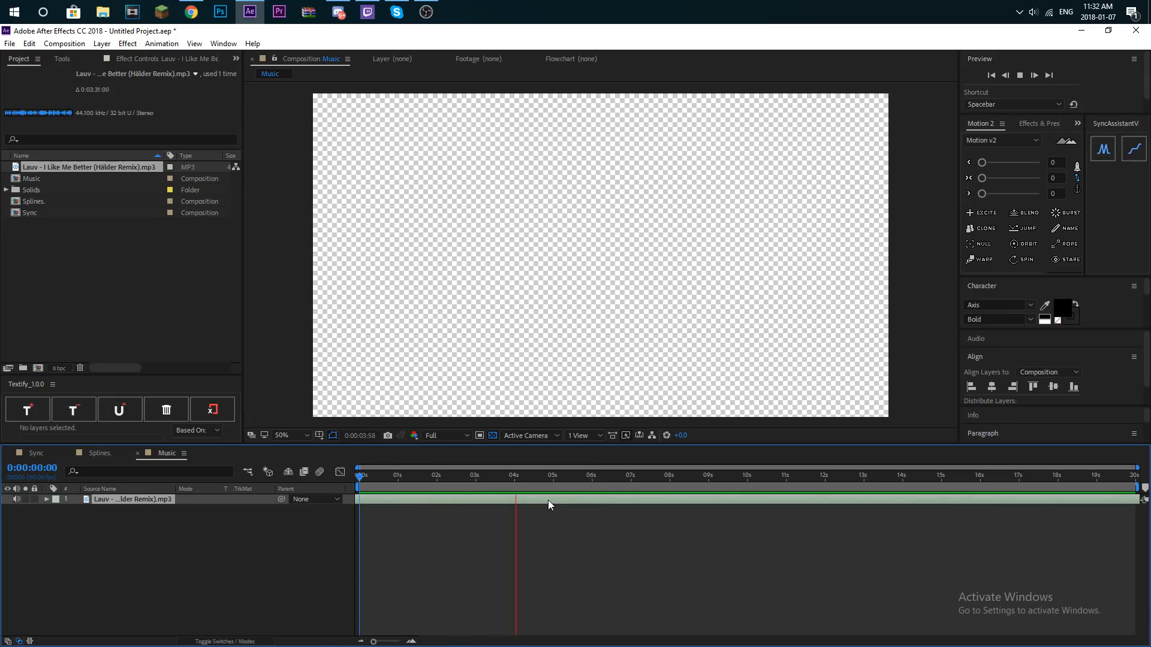
pyautogui.press('space')
pyautogui.moveTo(430, 473); pyautogui.dragTo(354, 479)
pyautogui.press('space')
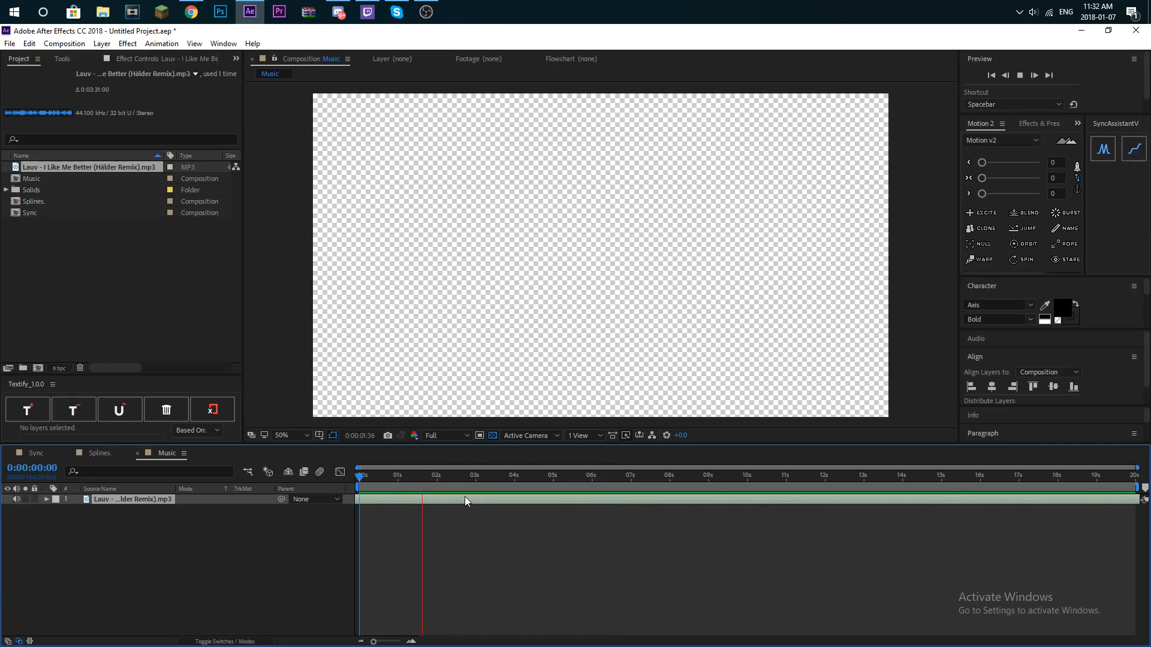
pyautogui.press('space')
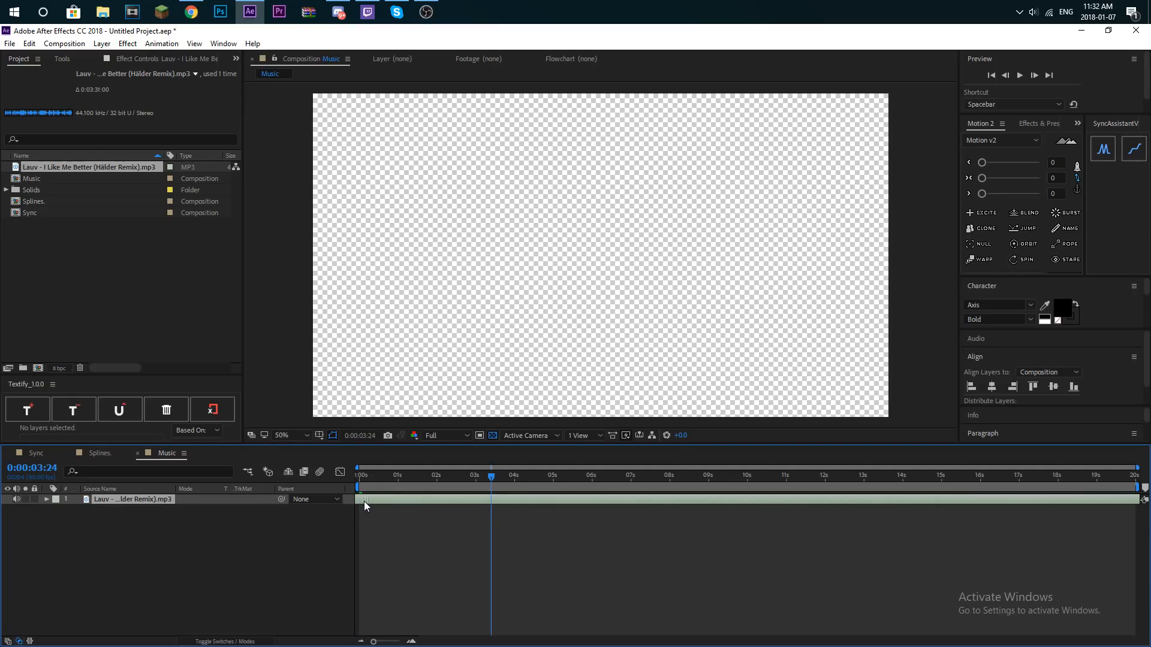
# - Display the waveform of the song layer and play the audio from the start
pyautogui.click(57, 510)
pyautogui.click(61, 531)
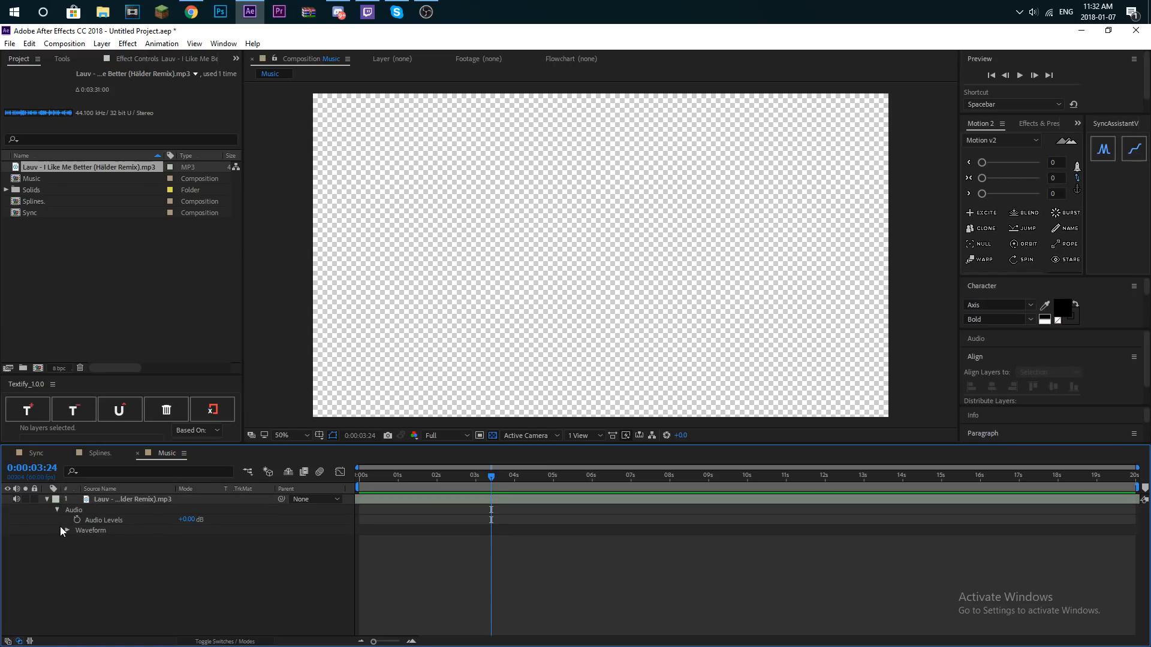
pyautogui.press('Home')
pyautogui.press('space')
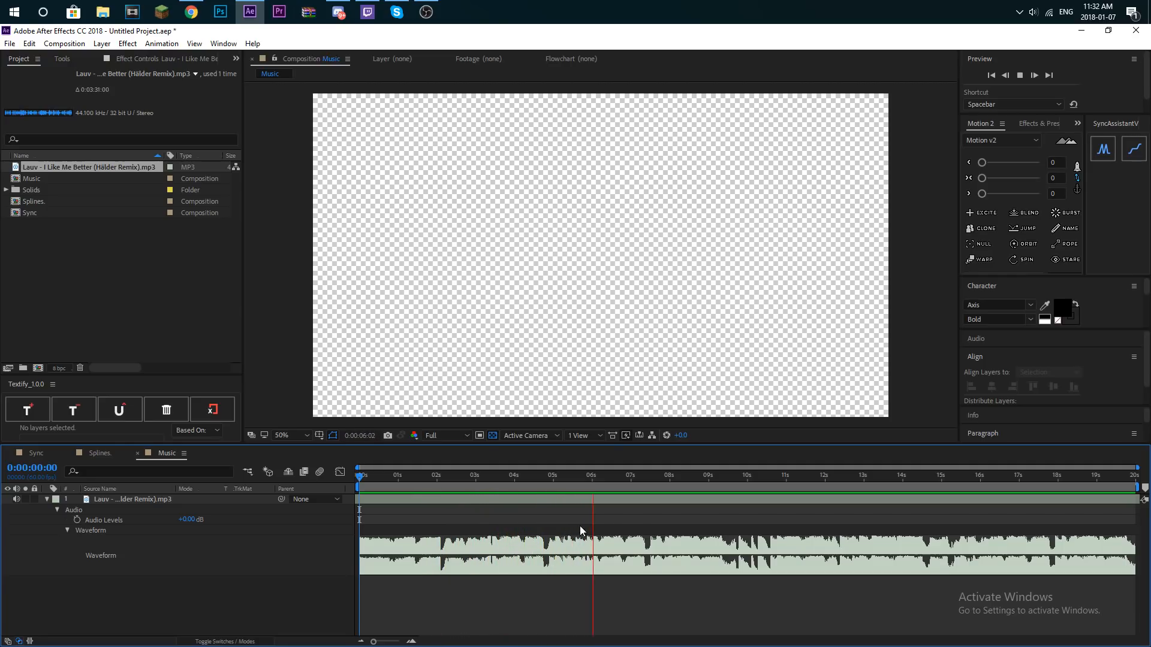
pyautogui.press('space')
# - Fade the song in with Audio Levels keyframes: -30 dB at the start and 0 dB at 0:00:01:49
pyautogui.click(77, 519)
pyautogui.press('space')
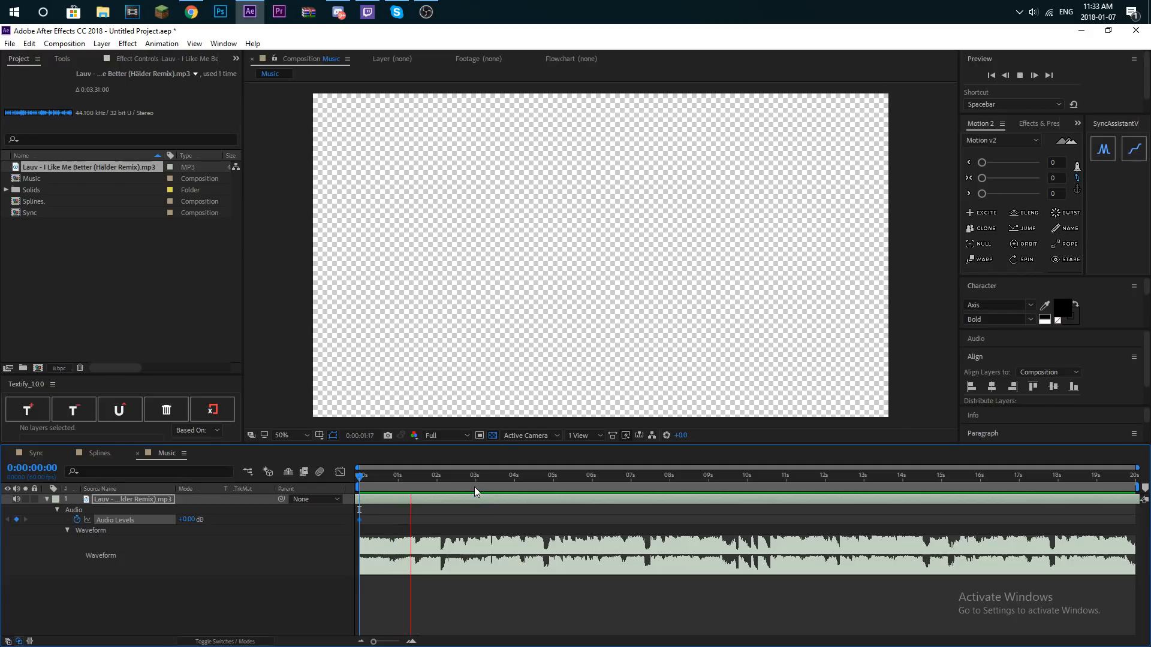
pyautogui.press('space')
pyautogui.click(17, 519)
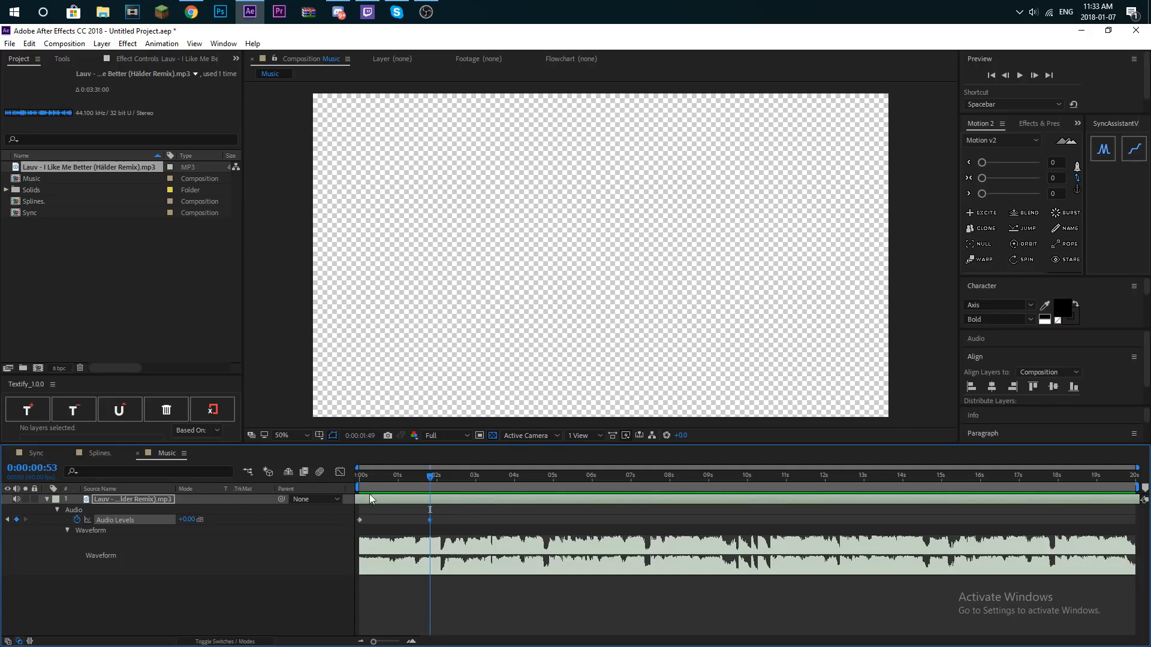
pyautogui.press('Home')
pyautogui.moveTo(180, 519); pyautogui.dragTo(173, 521)
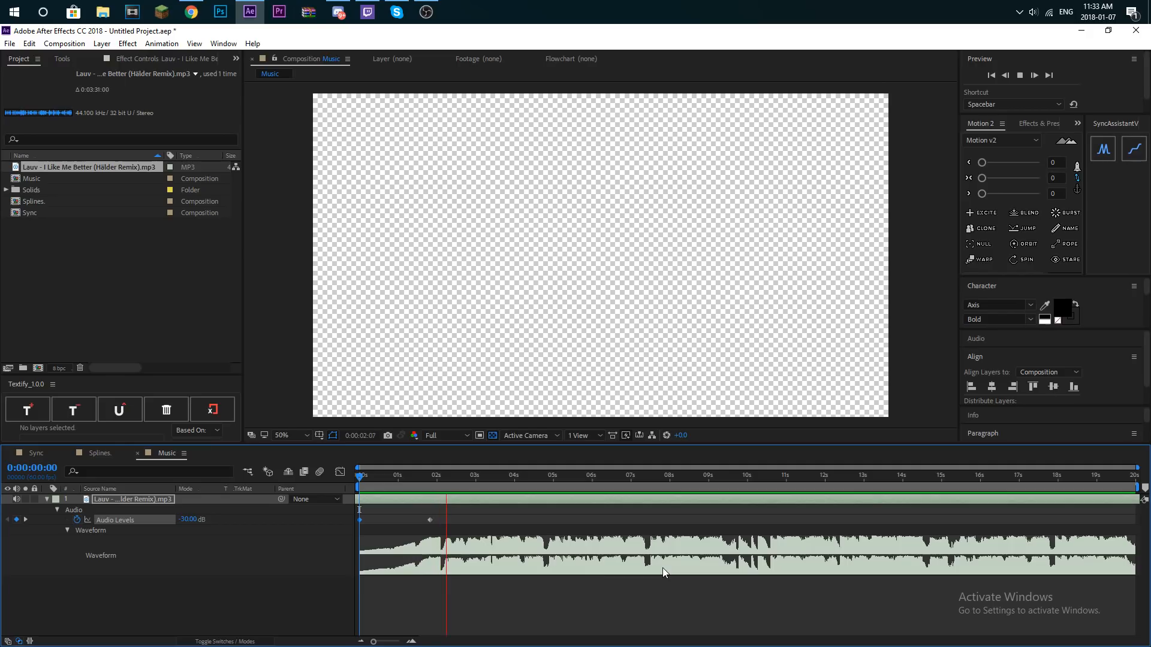
# - Play the song and place composition markers 1 and 2 at about 3.4 s and 8.6 s
pyautogui.press('space')
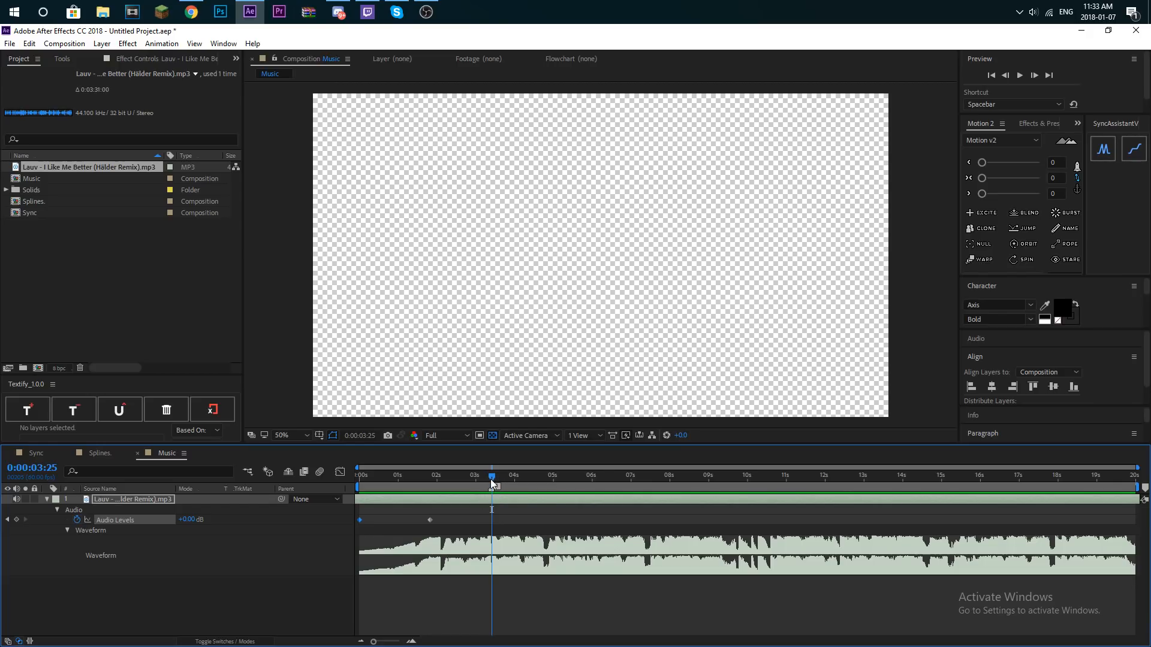
pyautogui.moveTo(491, 477); pyautogui.dragTo(335, 495)
pyautogui.press('space')
pyautogui.press('space')
pyautogui.moveTo(1143, 489); pyautogui.dragTo(1119, 488)
# - Fade the song out with an Audio Levels keyframe at marker 2 and one of -104 dB at 0:00:19:59
pyautogui.click(16, 519)
pyautogui.moveTo(765, 476); pyautogui.dragTo(1136, 475)
pyautogui.moveTo(165, 525); pyautogui.dragTo(141, 533)
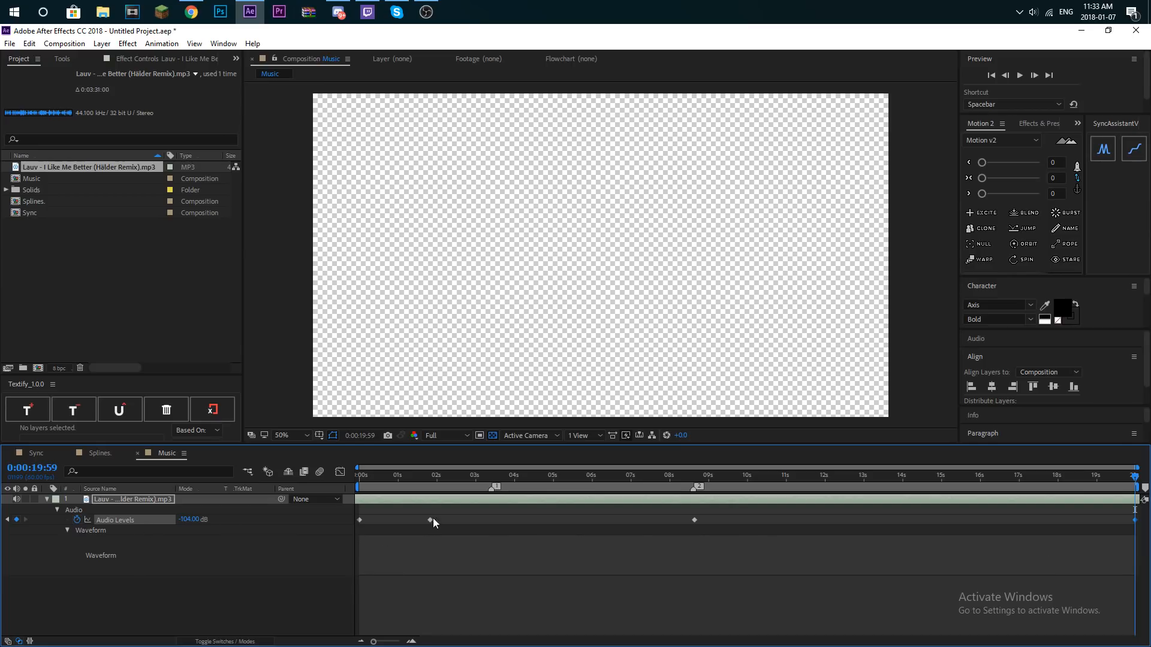
pyautogui.moveTo(177, 518); pyautogui.dragTo(177, 521)
# - End the work area at about 14 s and play the song from the start to check both fades
pyautogui.moveTo(882, 479); pyautogui.dragTo(907, 481)
pyautogui.press('space')
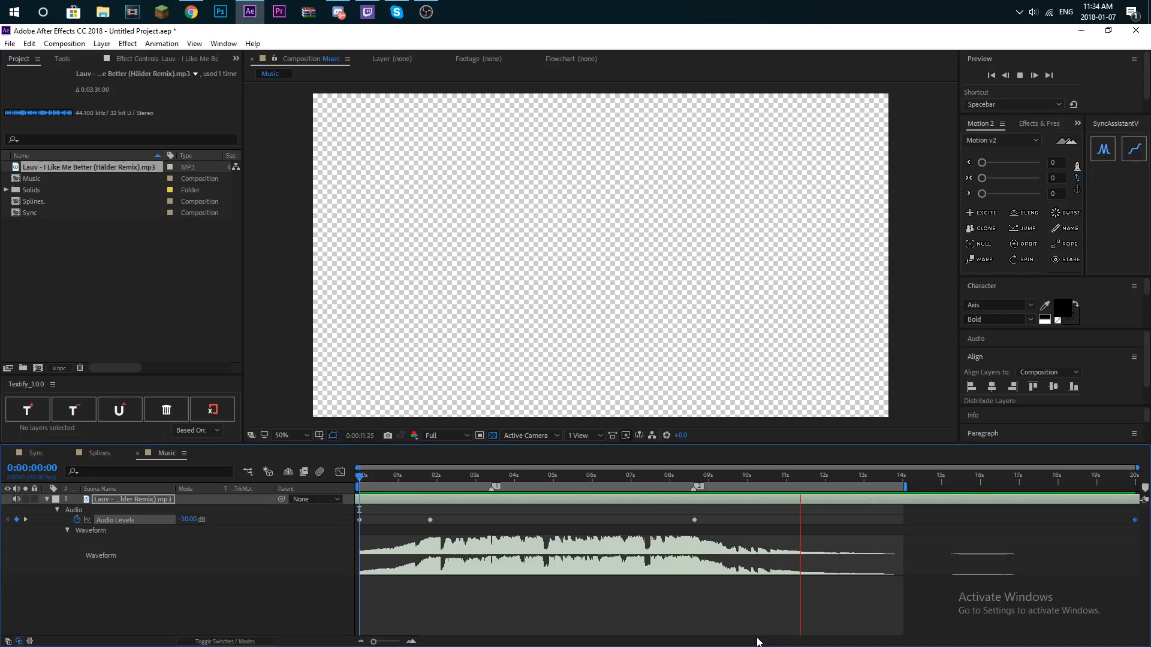
pyautogui.press('space')
# - Replay the song's opening and place composition marker 3 on the beat at 0:00:04:04
pyautogui.moveTo(407, 483); pyautogui.dragTo(368, 483)
pyautogui.press('space')
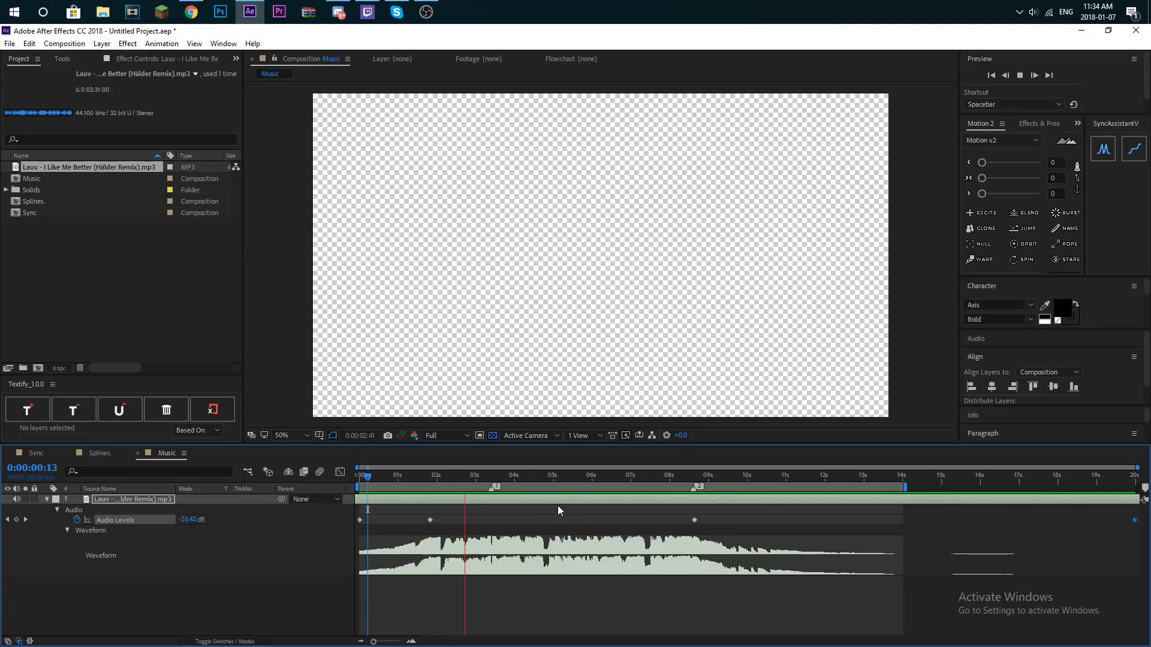
pyautogui.press('space')
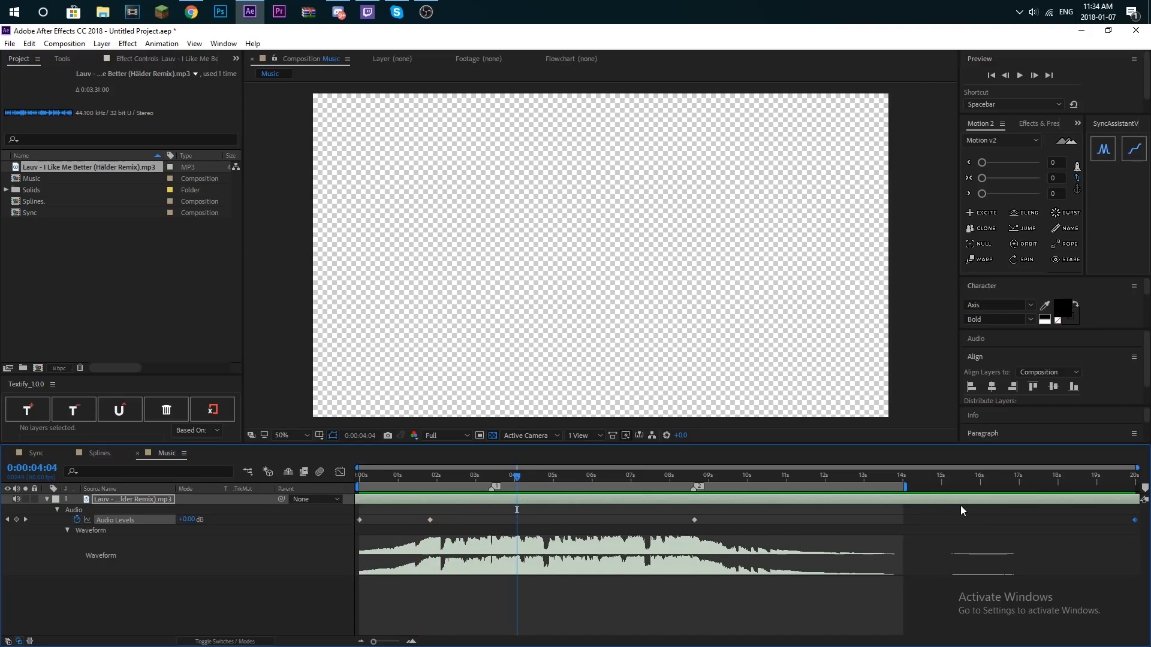
pyautogui.moveTo(1143, 490); pyautogui.dragTo(517, 497)
# - Replay the section around markers 1 and 3 and place composition marker 4 at about 4.5 s
pyautogui.click(480, 475)
pyautogui.press('space')
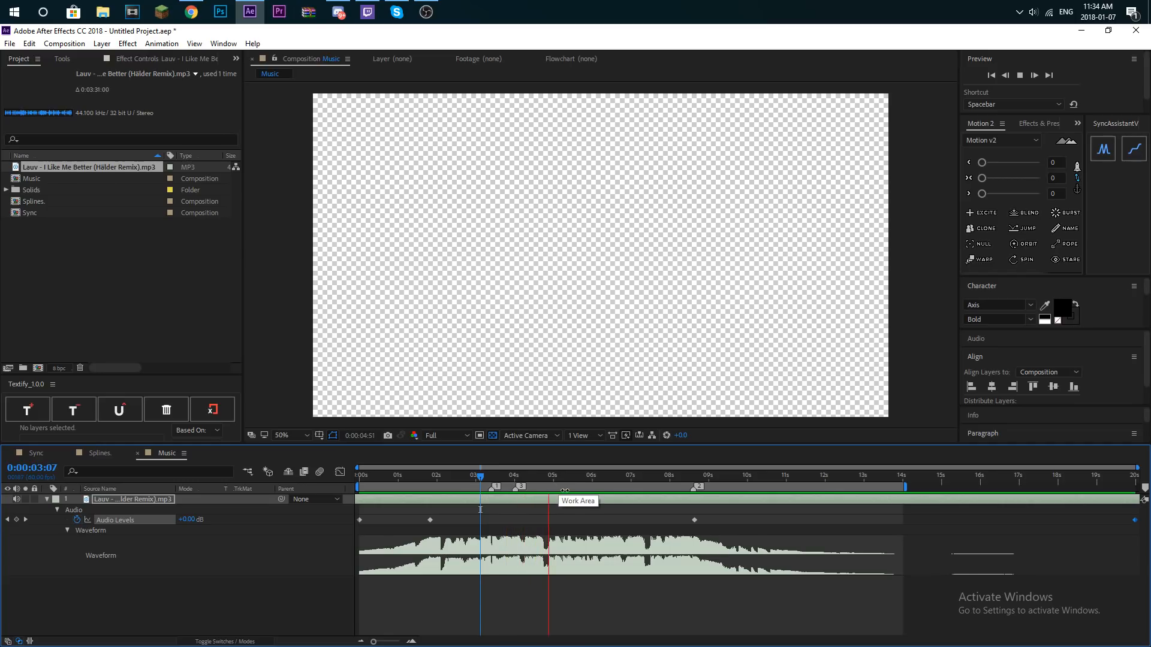
pyautogui.press('space')
pyautogui.press('k')
pyautogui.press('space')
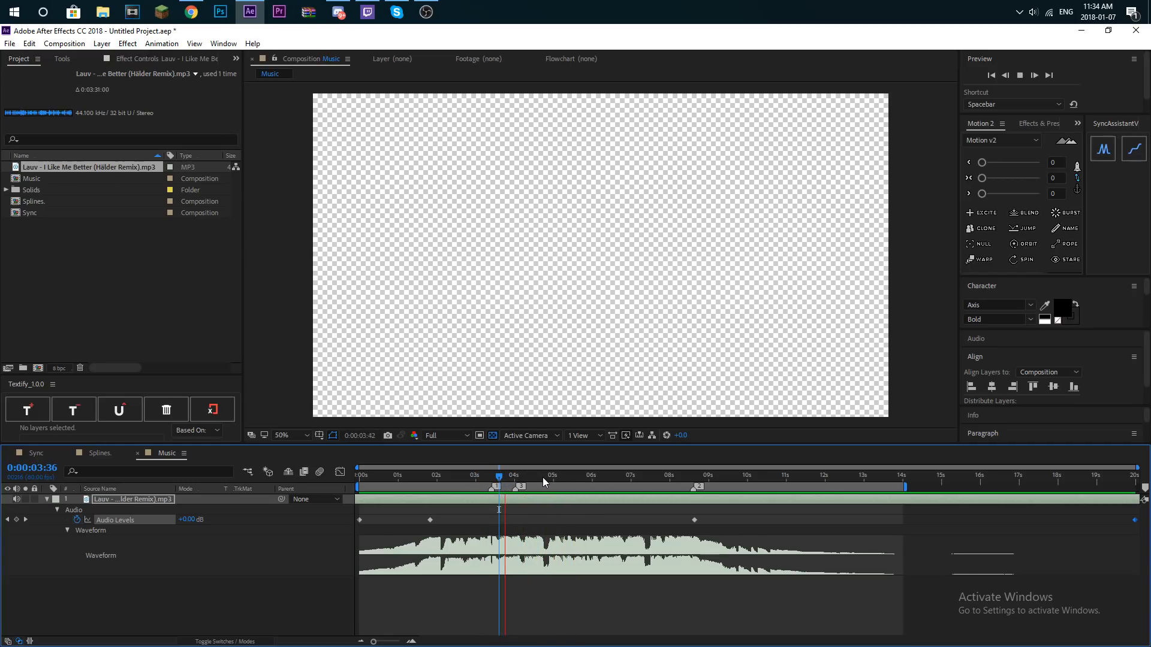
pyautogui.press('space')
pyautogui.press('space')
pyautogui.press('space')
pyautogui.moveTo(539, 479); pyautogui.dragTo(535, 479)
pyautogui.moveTo(1146, 488)
pyautogui.mouseDown()
pyautogui.moveTo(533, 489)
pyautogui.moveTo(480, 478)
pyautogui.mouseUp()
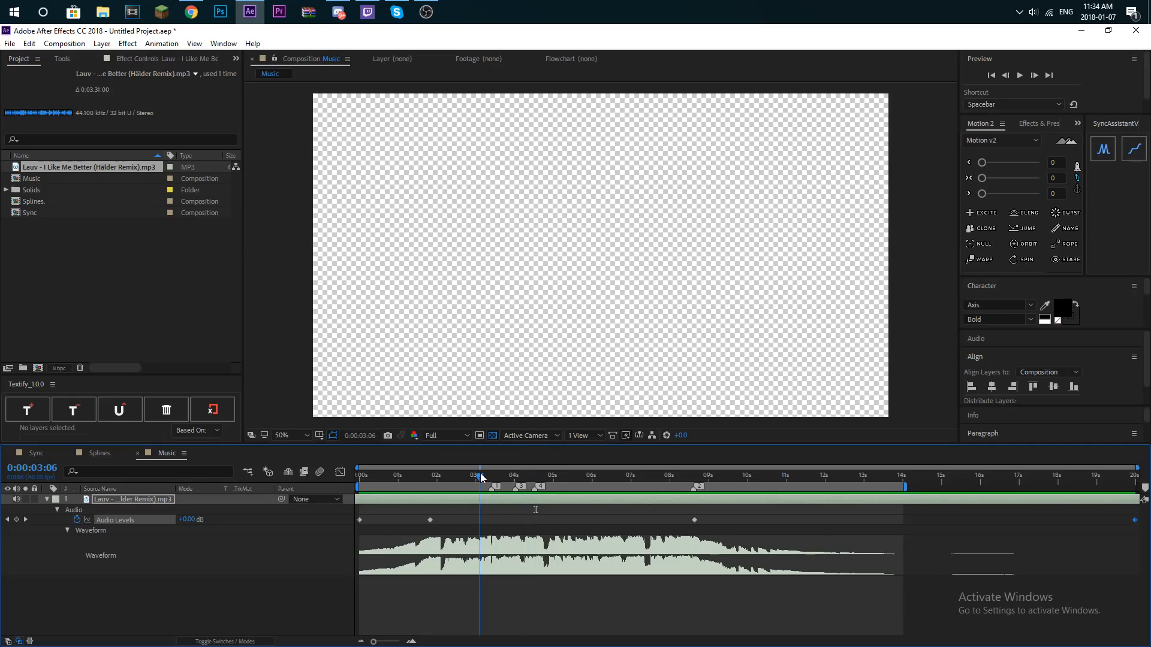
# - Play from 0:00:03:06 and place composition marker 5 on the beat at about 4.9 s
pyautogui.press('space')
pyautogui.click(550, 488)
pyautogui.moveTo(1144, 488)
pyautogui.mouseDown()
pyautogui.moveTo(793, 503)
pyautogui.moveTo(546, 491)
pyautogui.mouseUp()
# - Play from 0:00:02:19 and place composition marker 6 on the beat at about 5.5 s
pyautogui.moveTo(549, 477); pyautogui.dragTo(449, 476)
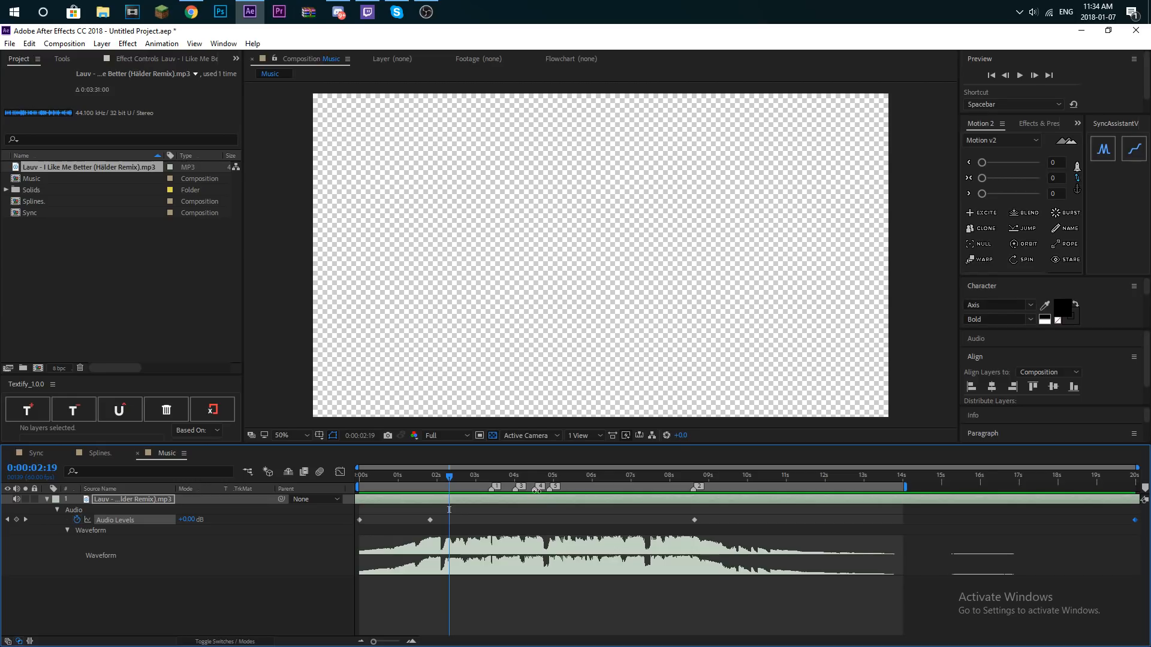
pyautogui.press('space')
# - Play from 0:00:02:40 and place composition marker 7 on the beat at 0:00:06:03
pyautogui.press('space')
pyautogui.moveTo(1145, 488)
pyautogui.mouseDown()
pyautogui.moveTo(575, 486)
pyautogui.moveTo(463, 473)
pyautogui.mouseUp()
pyautogui.press('space')
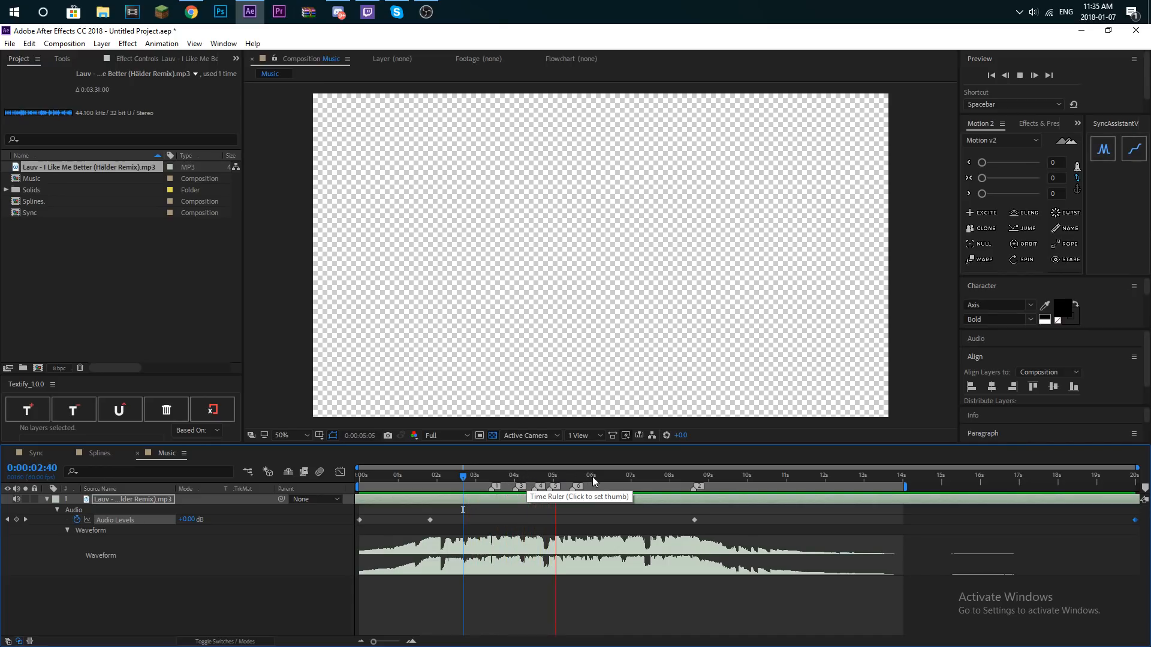
pyautogui.press('space')
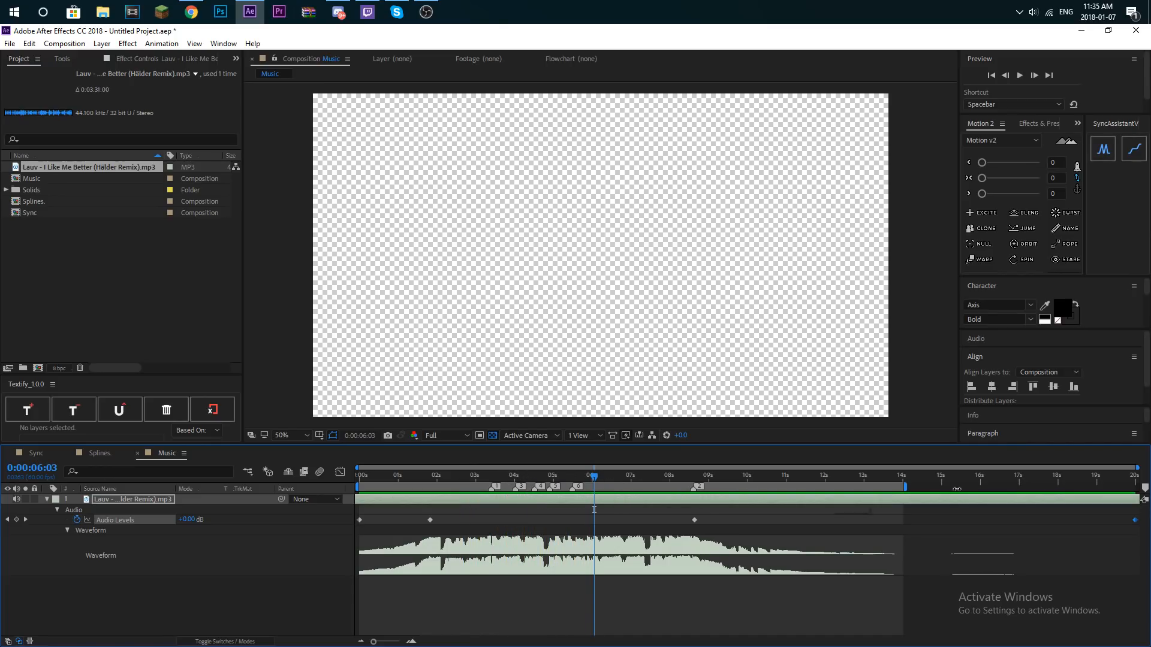
pyautogui.moveTo(1145, 489)
pyautogui.mouseDown()
pyautogui.moveTo(593, 490)
pyautogui.moveTo(506, 505)
pyautogui.mouseUp()
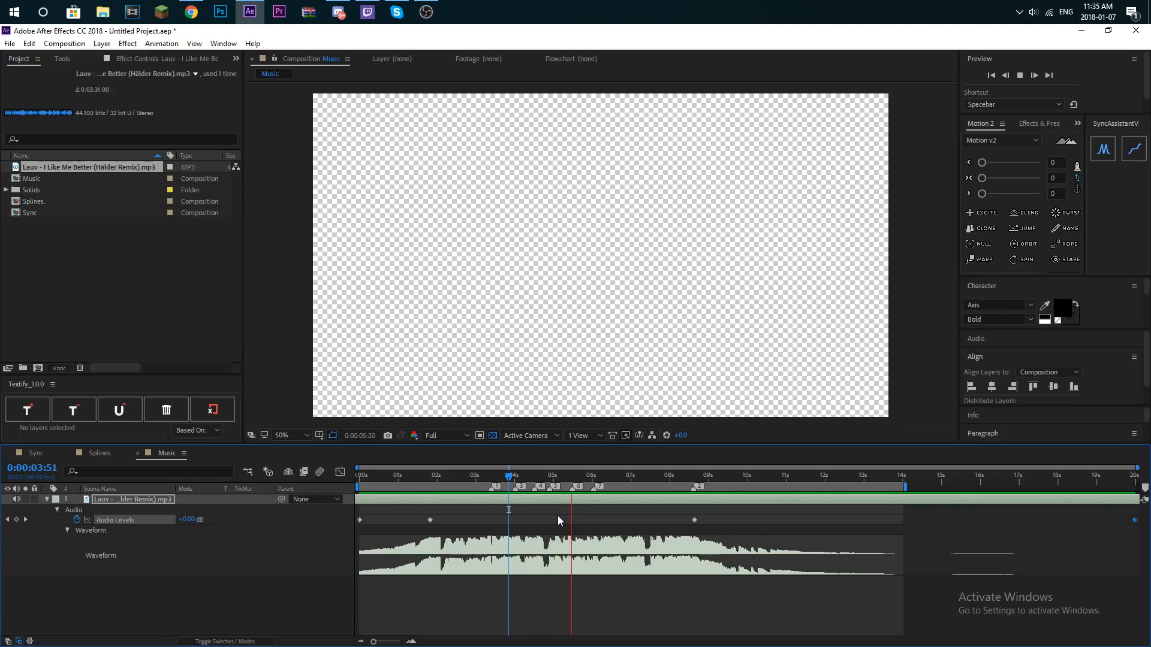
# - Check the marker timing against the music and move marker 5 to about 5.1 s
pyautogui.press('space')
pyautogui.click(475, 477)
pyautogui.press('space')
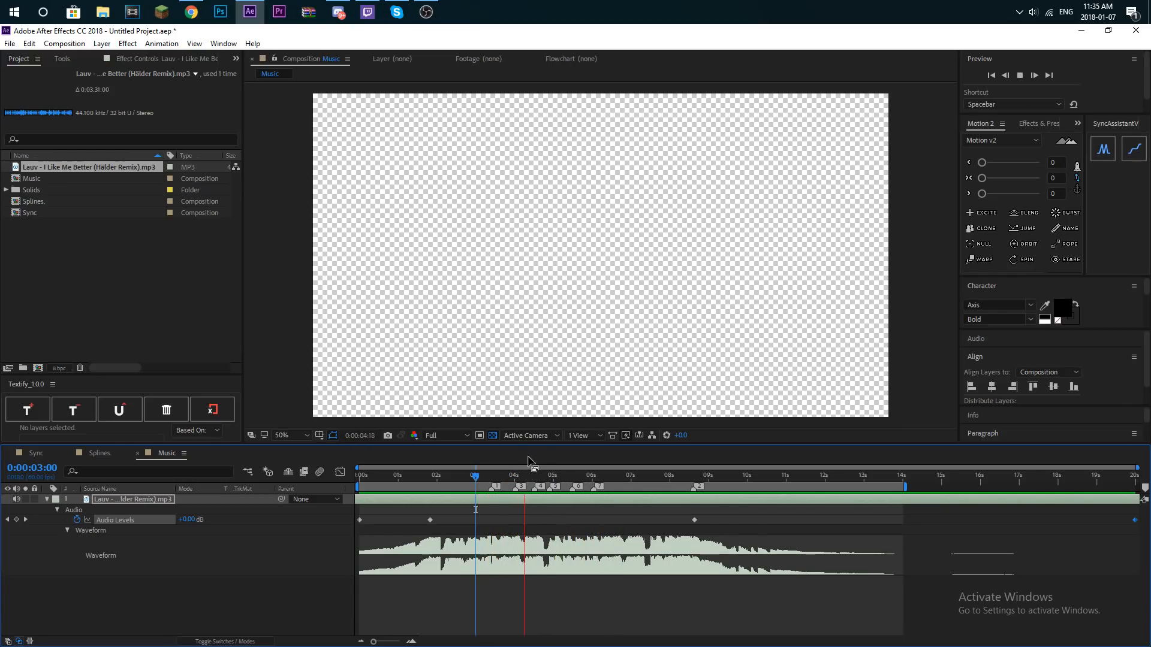
pyautogui.click(514, 476)
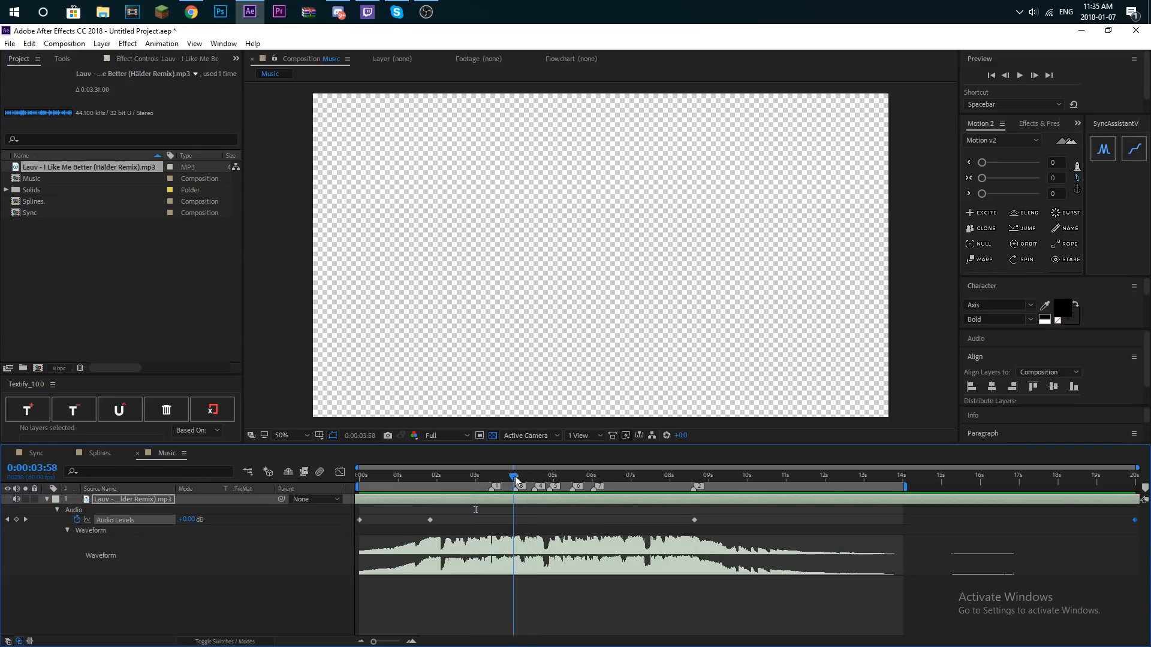
pyautogui.click(549, 478)
pyautogui.click(538, 479)
pyautogui.press('space')
pyautogui.click(543, 479)
pyautogui.press('space')
pyautogui.moveTo(550, 490); pyautogui.dragTo(556, 495)
# - Replay the beats around marker 5, move marker 6 to about 5.4 s and play the section again
pyautogui.click(498, 478)
pyautogui.press('space')
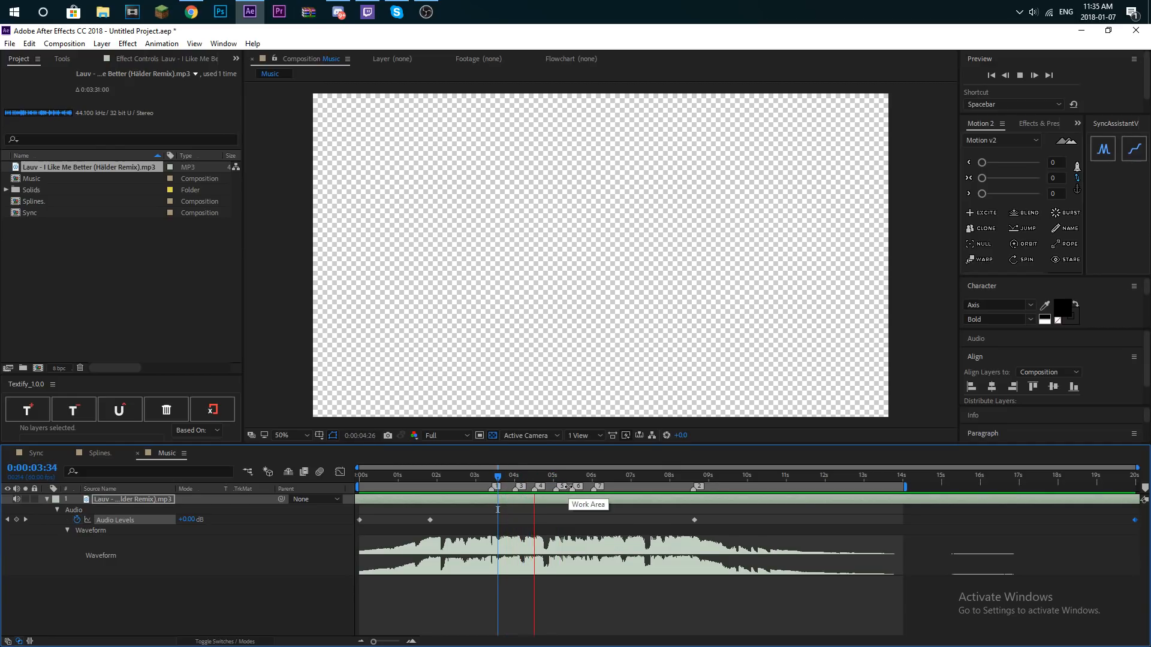
pyautogui.click(552, 478)
pyautogui.moveTo(552, 478); pyautogui.dragTo(565, 478)
pyautogui.press('space')
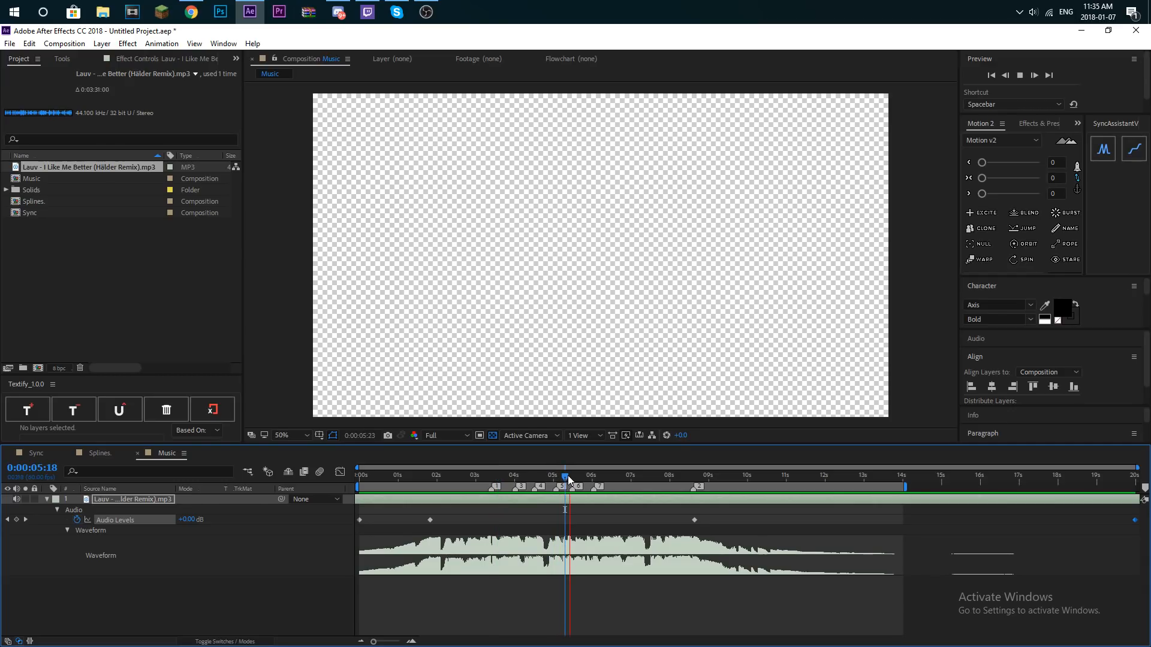
pyautogui.press('space')
pyautogui.moveTo(571, 489); pyautogui.dragTo(554, 480)
pyautogui.press('space')
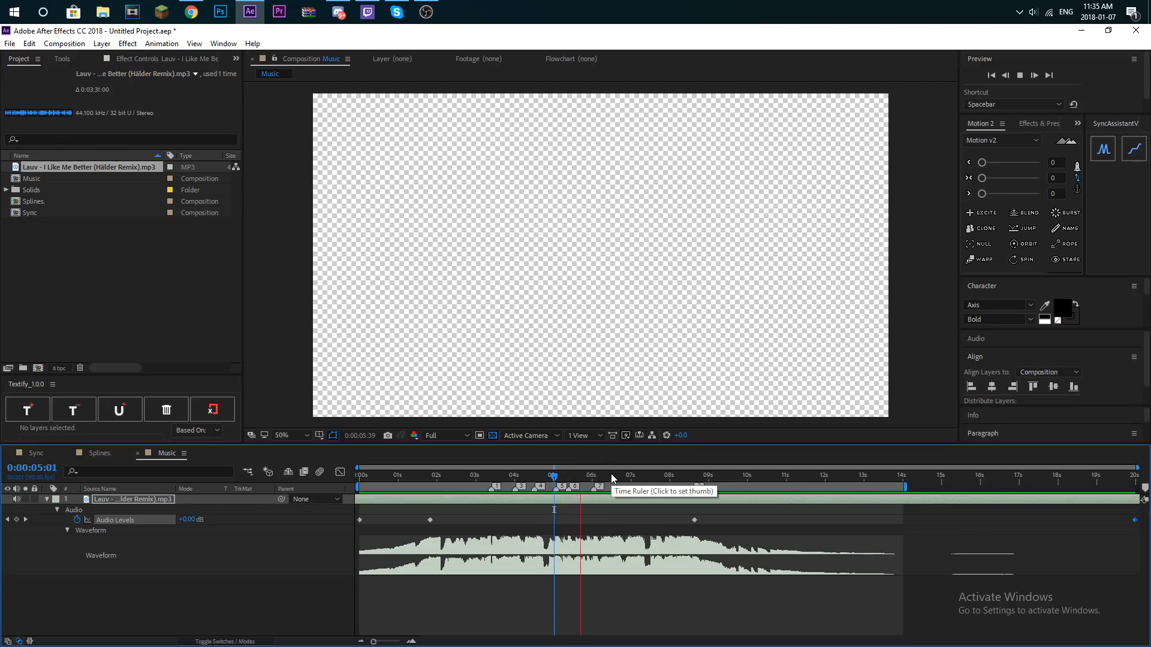
# - Replay the music from about 0:00:05:47 and place composition marker 8 on the beat at 0:00:06:42
pyautogui.click(583, 477)
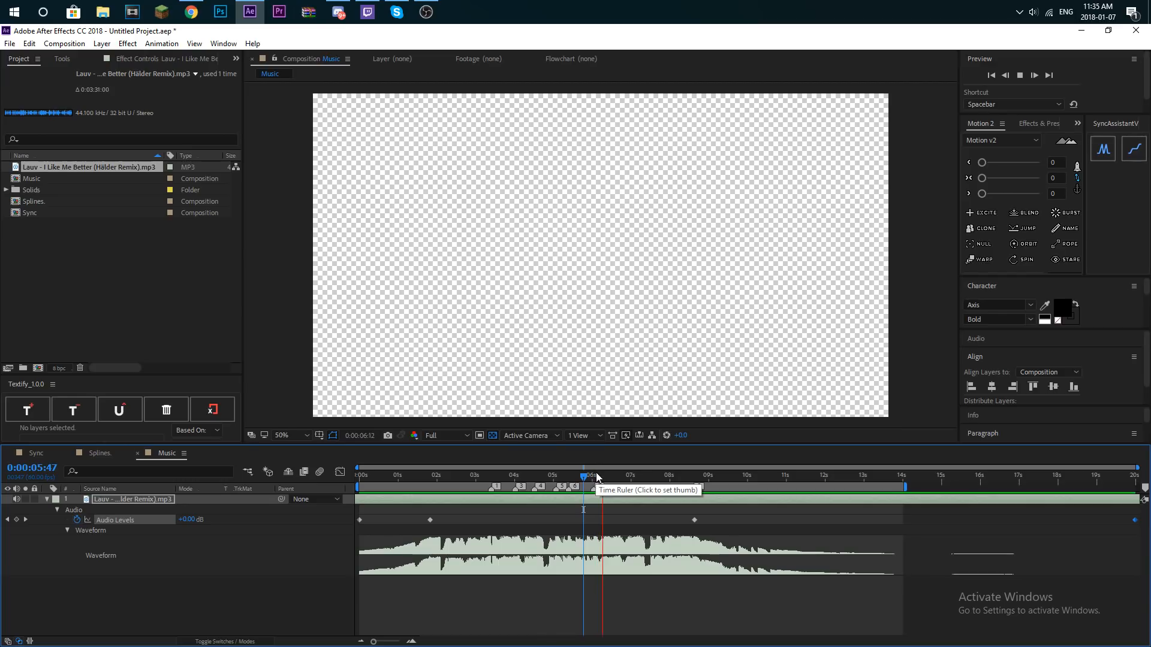
pyautogui.press('space')
pyautogui.moveTo(601, 479); pyautogui.dragTo(586, 477)
pyautogui.press('space')
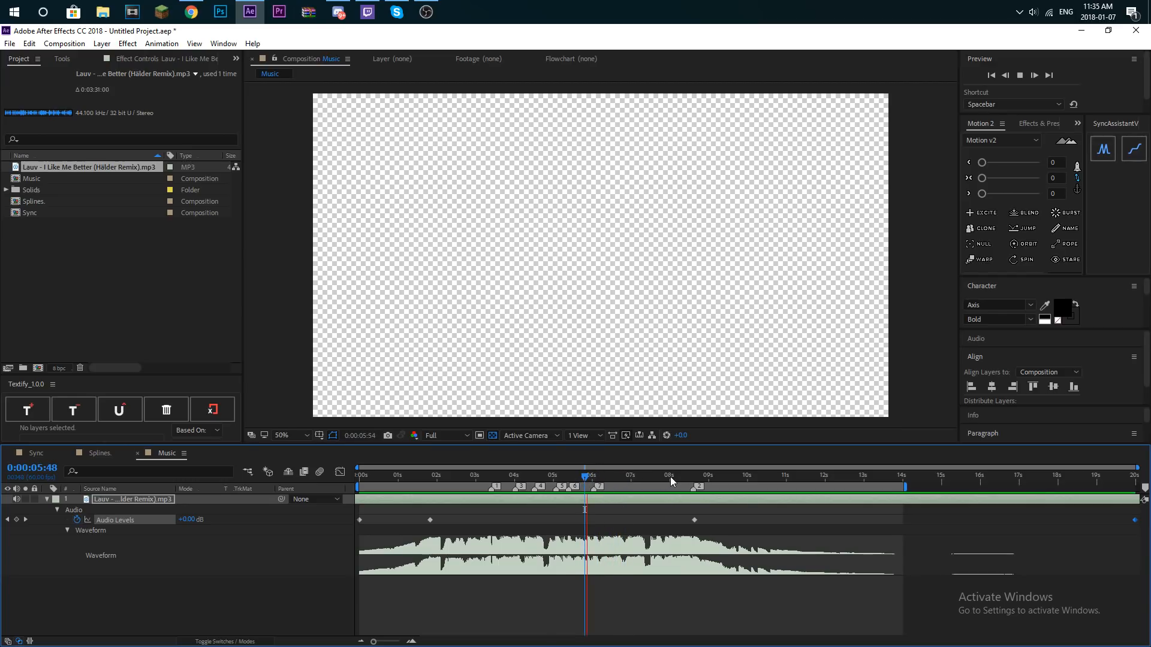
pyautogui.press('space')
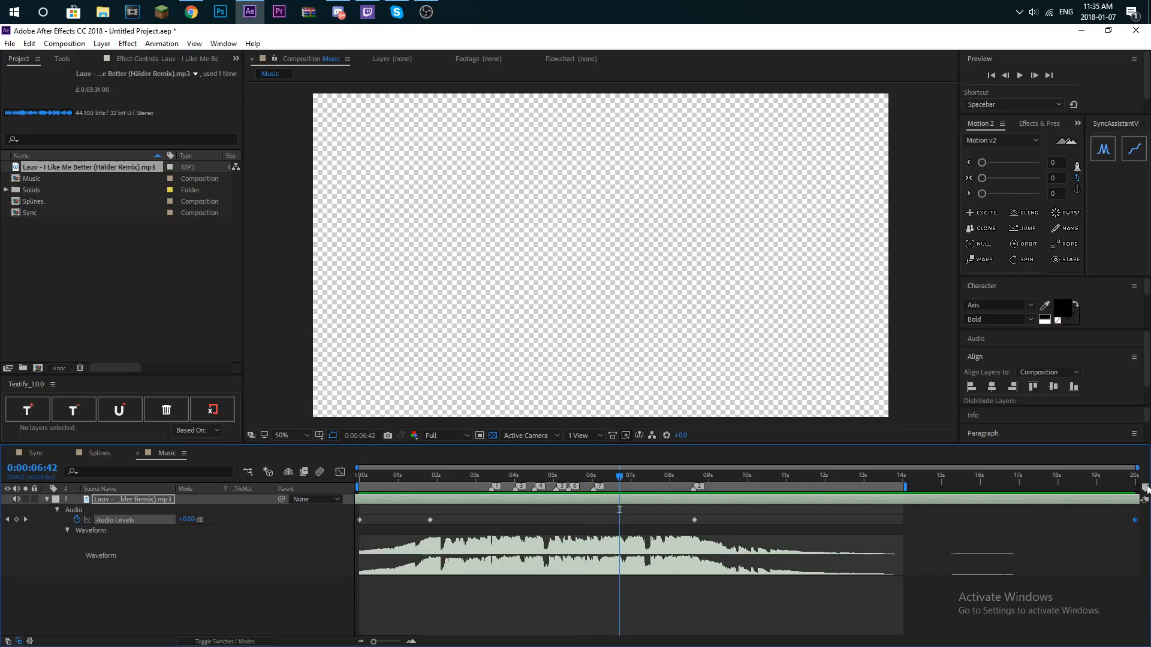
pyautogui.moveTo(1145, 492)
pyautogui.mouseDown()
pyautogui.moveTo(619, 493)
pyautogui.moveTo(584, 478)
pyautogui.mouseUp()
# - Replay the beats from 0:00:05:47 and 0:00:06:08, and place composition marker 9 at about 7.1 s
pyautogui.press('space')
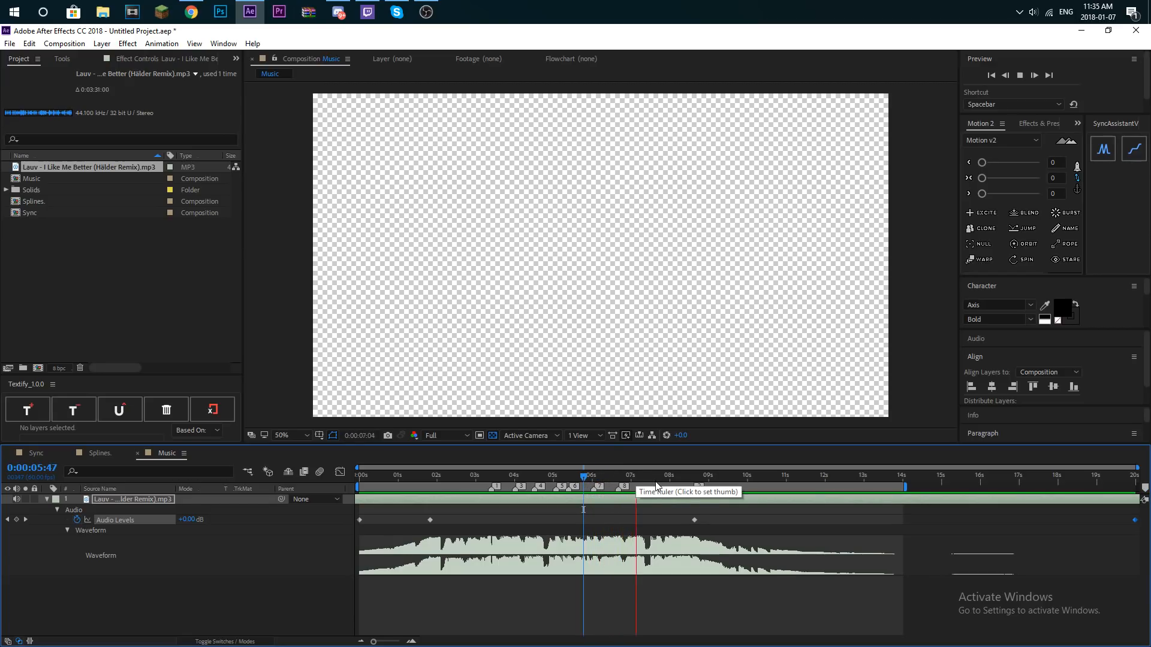
pyautogui.press('space')
pyautogui.click(622, 477)
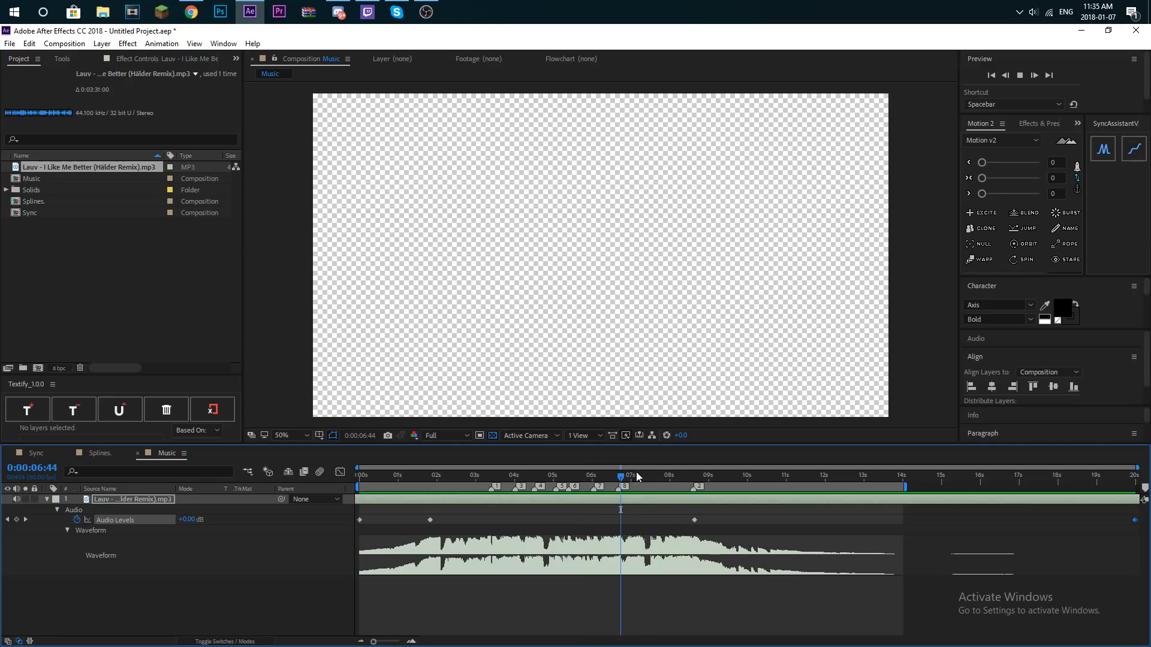
pyautogui.click(613, 476)
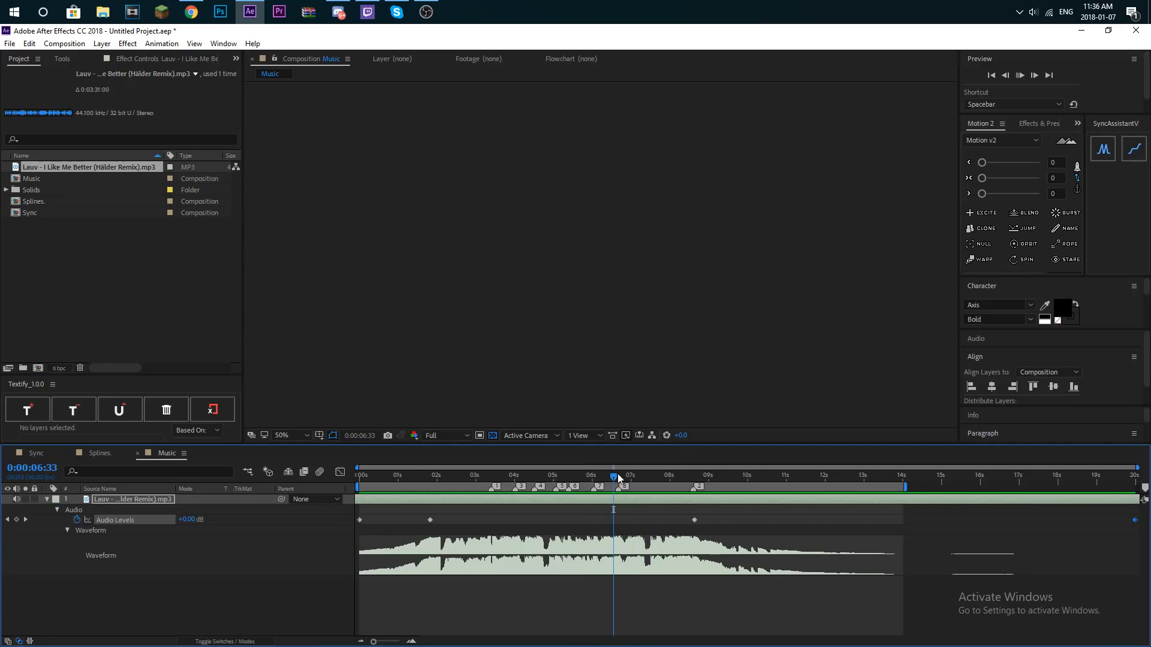
pyautogui.click(598, 483)
pyautogui.press('space')
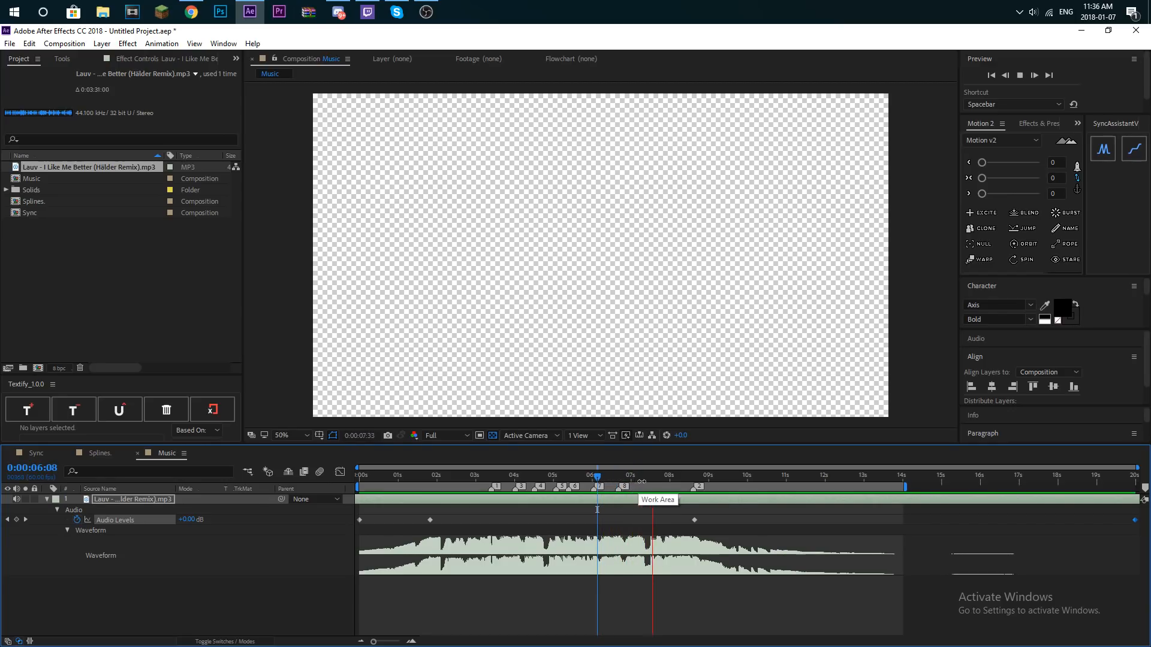
pyautogui.click(612, 482)
pyautogui.press('space')
pyautogui.moveTo(1146, 489); pyautogui.dragTo(618, 483)
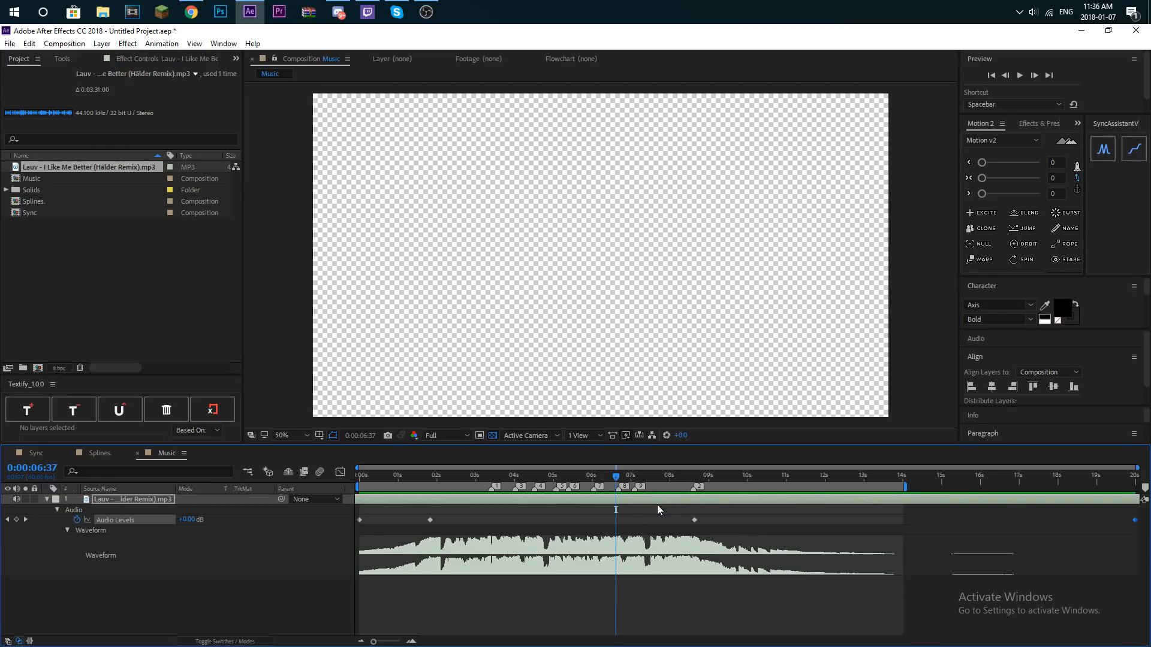
# - Play from 0:00:07:05 and place composition marker 10 on the beat at about 7.5 s
pyautogui.click(634, 480)
pyautogui.press('space')
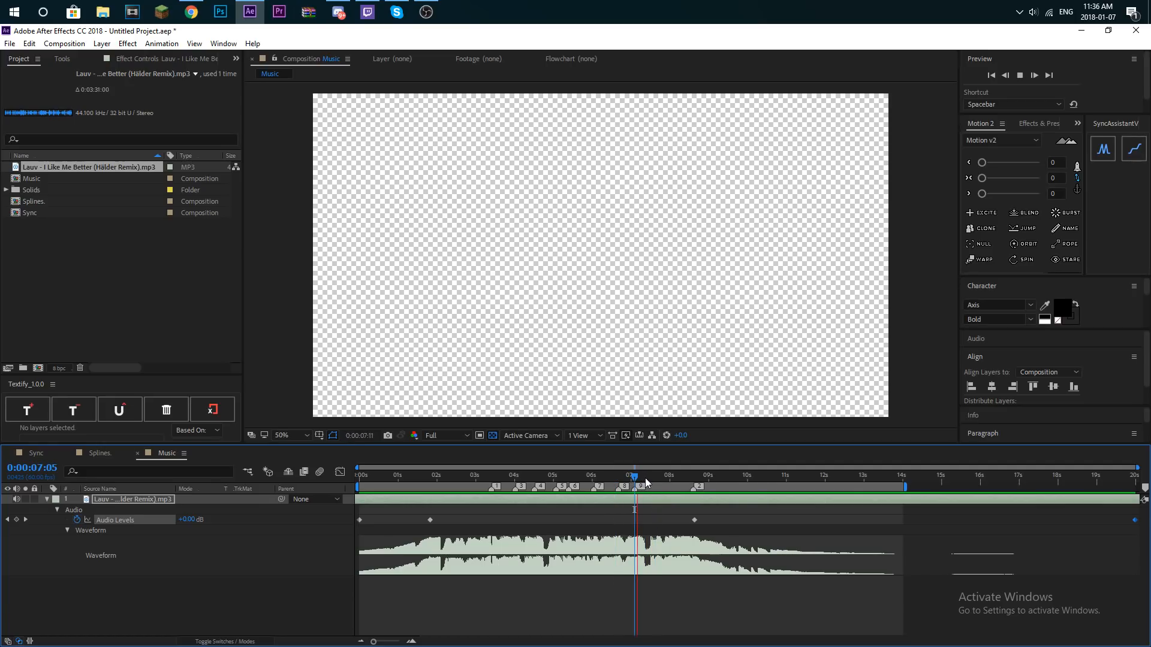
pyautogui.press('space')
pyautogui.moveTo(1144, 489)
pyautogui.mouseDown()
pyautogui.moveTo(603, 501)
pyautogui.moveTo(652, 489)
pyautogui.mouseUp()
# - Replay the section from 0:00:06:19 and place composition marker 11 on the beat at 0:00:07:41
pyautogui.moveTo(651, 476); pyautogui.dragTo(605, 477)
pyautogui.press('space')
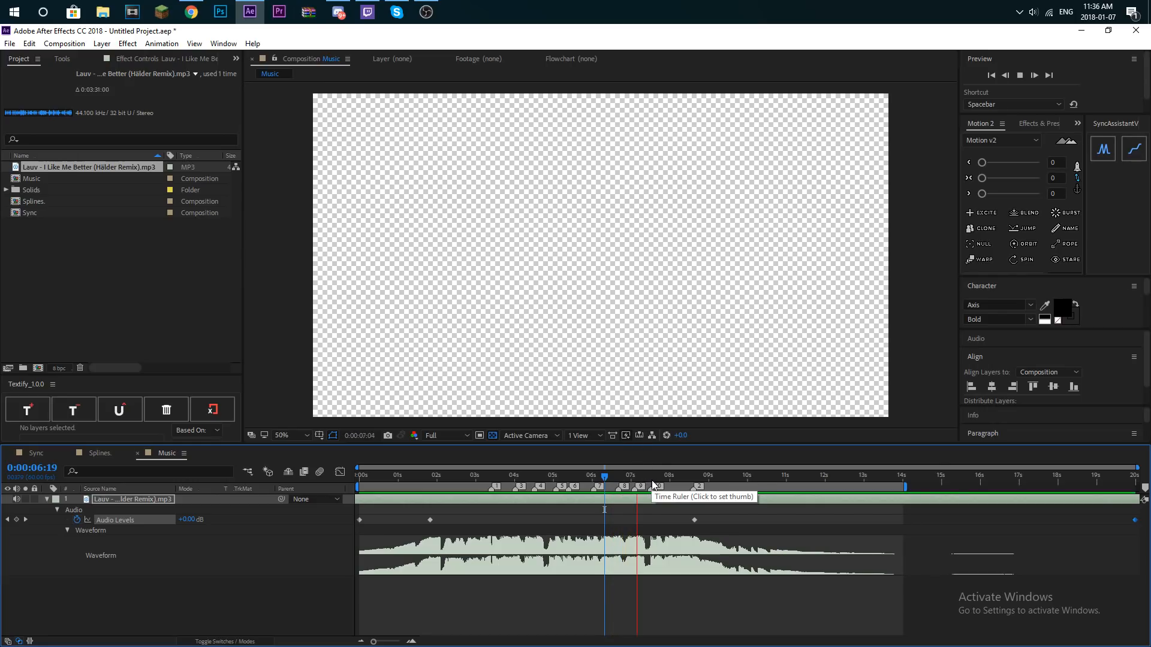
pyautogui.click(642, 478)
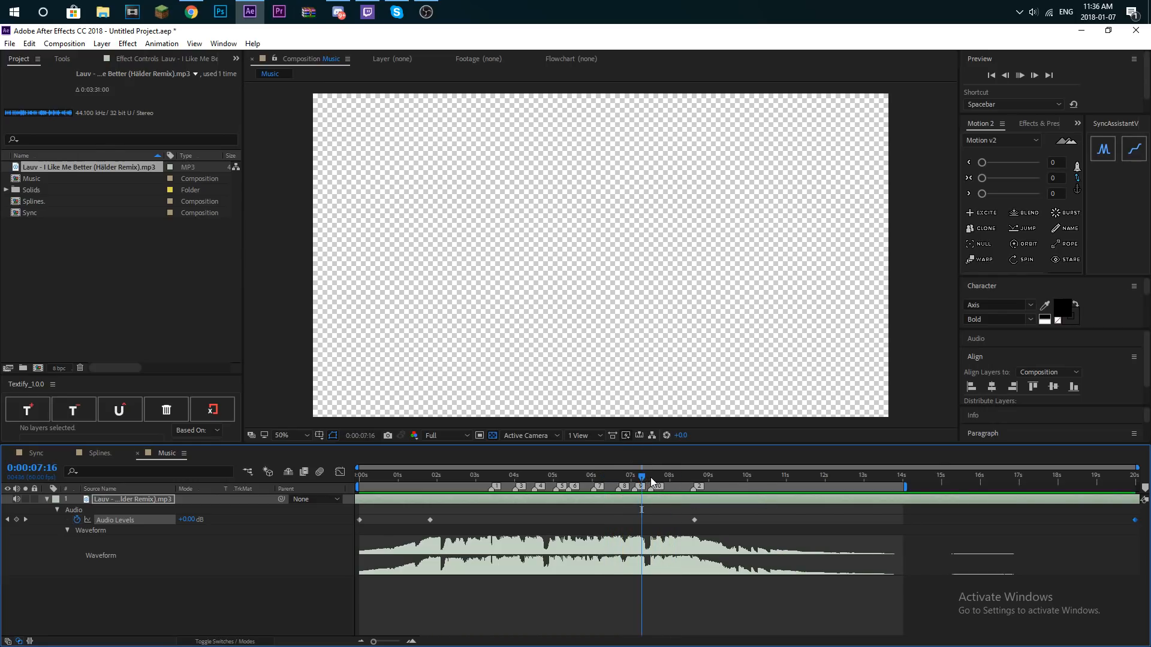
pyautogui.press('space')
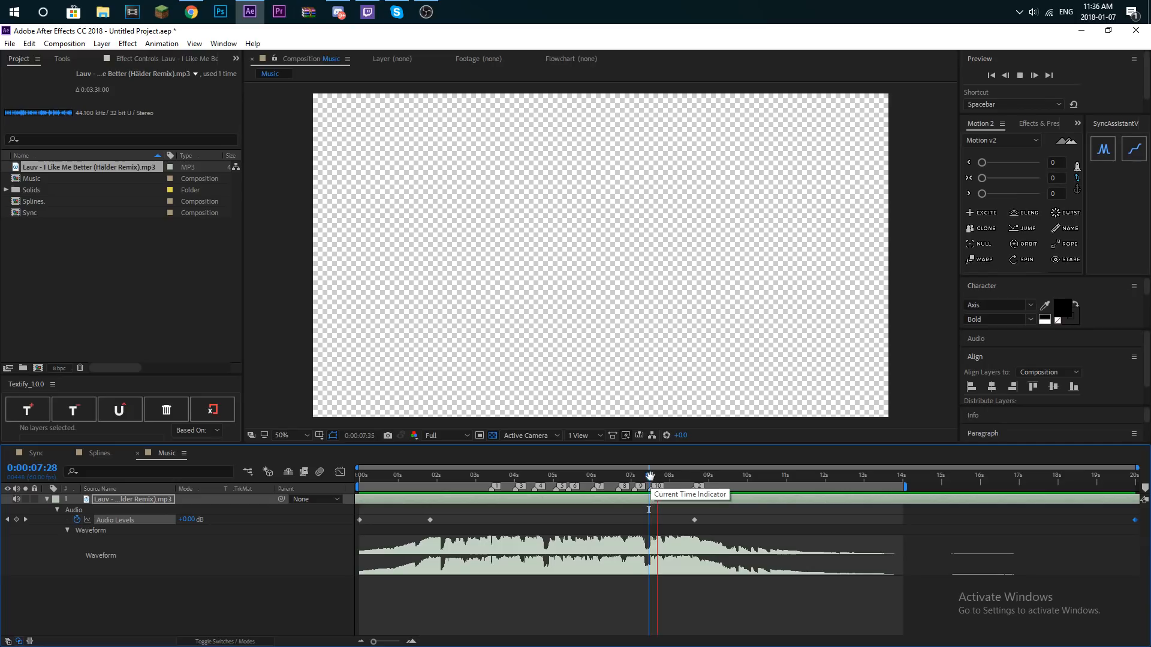
pyautogui.click(659, 477)
pyautogui.click(657, 479)
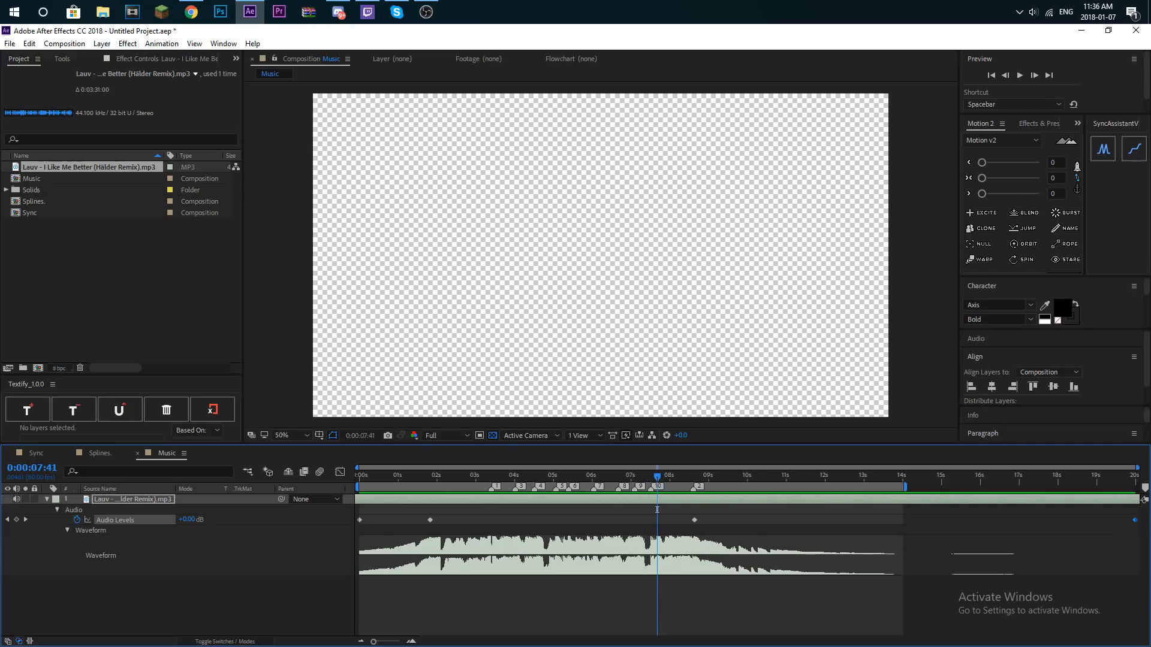
pyautogui.moveTo(1144, 495); pyautogui.dragTo(658, 488)
pyautogui.click(659, 495)
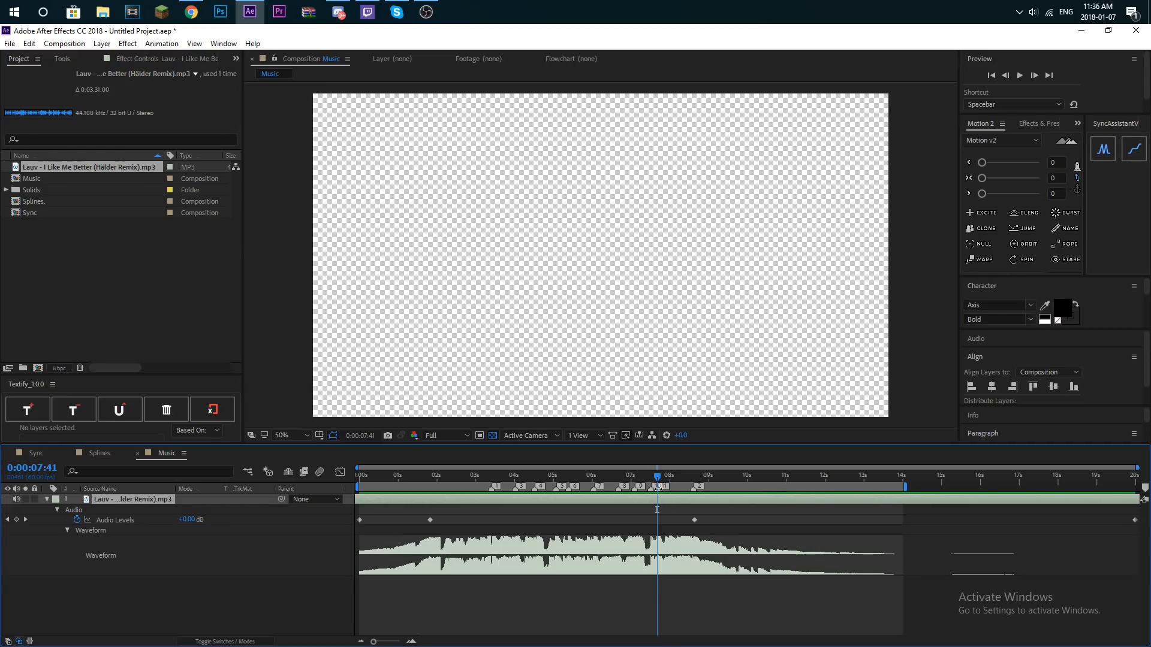
# - Play from 0:00:04:53 and again from 0:00:05:23 to check the markers against the music
pyautogui.moveTo(648, 479); pyautogui.dragTo(559, 497)
pyautogui.press('space')
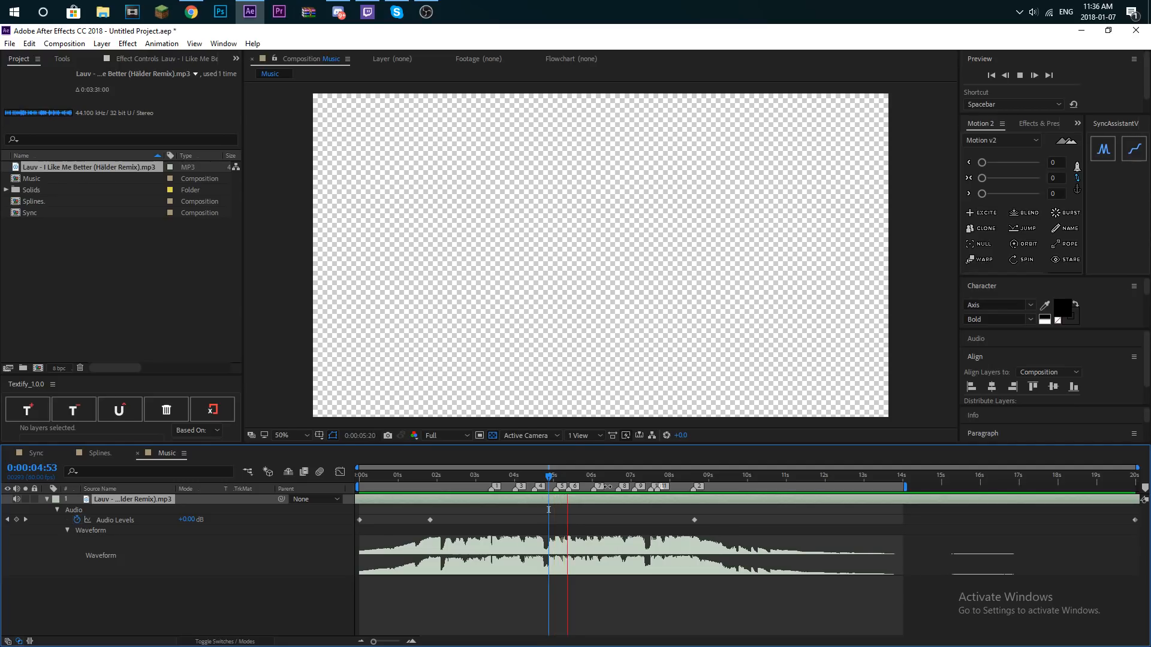
pyautogui.click(569, 477)
pyautogui.press('space')
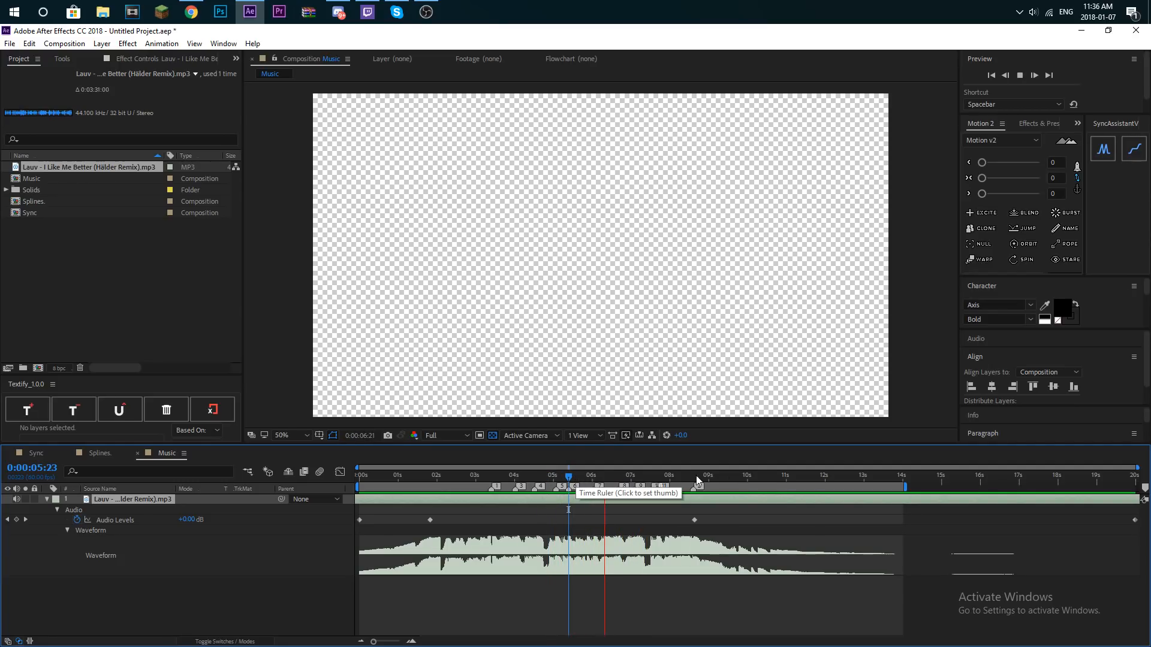
# - Listen to the beats after 7.5 s and place composition marker 12 at about 8 s
pyautogui.click(650, 478)
pyautogui.press('space')
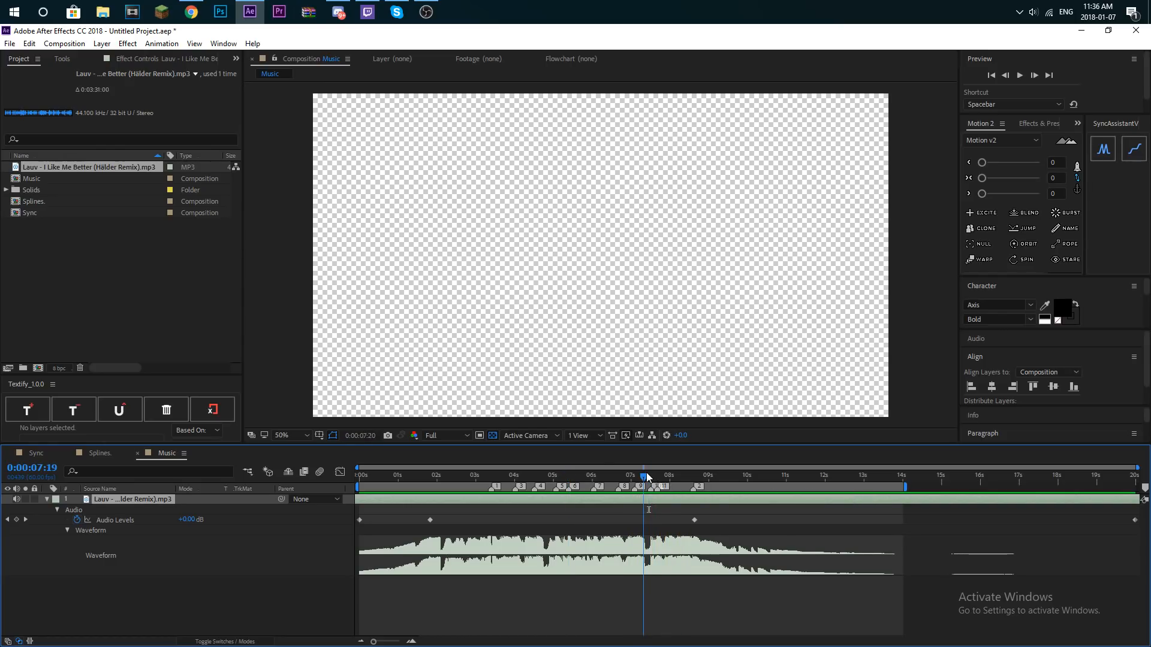
pyautogui.moveTo(673, 478); pyautogui.dragTo(661, 481)
pyautogui.press('space')
pyautogui.click(671, 476)
pyautogui.click(669, 477)
pyautogui.moveTo(1147, 490); pyautogui.dragTo(646, 486)
# - Replay the music from 0:00:05:57, 0:00:07:04 and 0:00:07:50 to check the timing of the last markers
pyautogui.click(590, 477)
pyautogui.press('space')
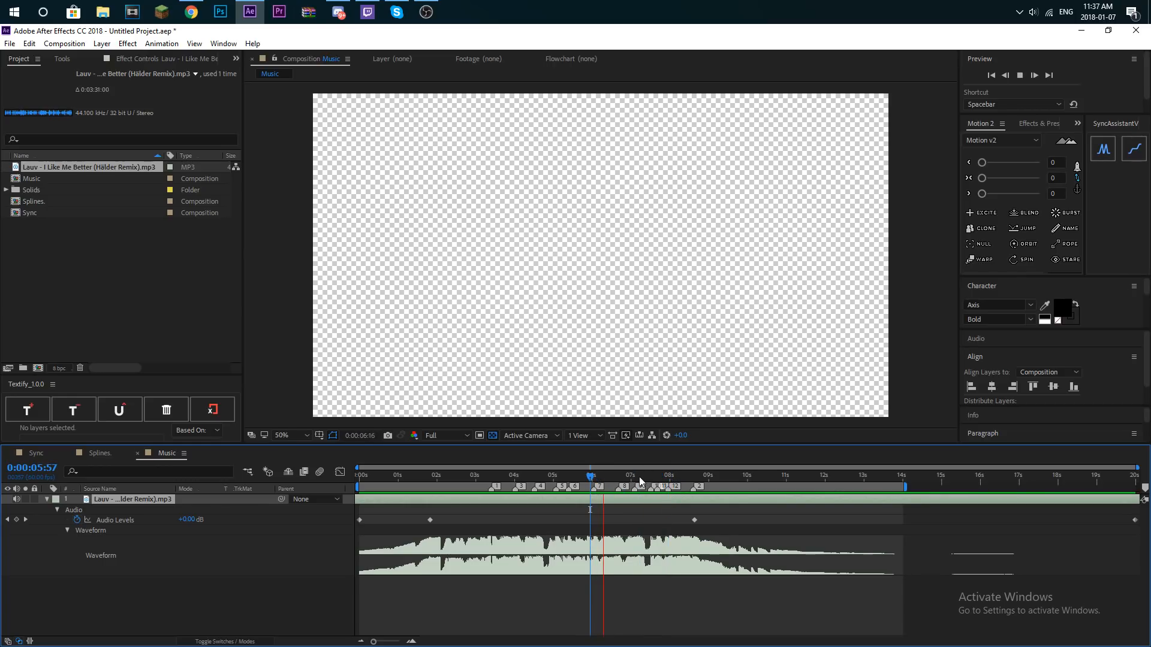
pyautogui.click(634, 478)
pyautogui.press('KP_Multiply')
pyautogui.press('space')
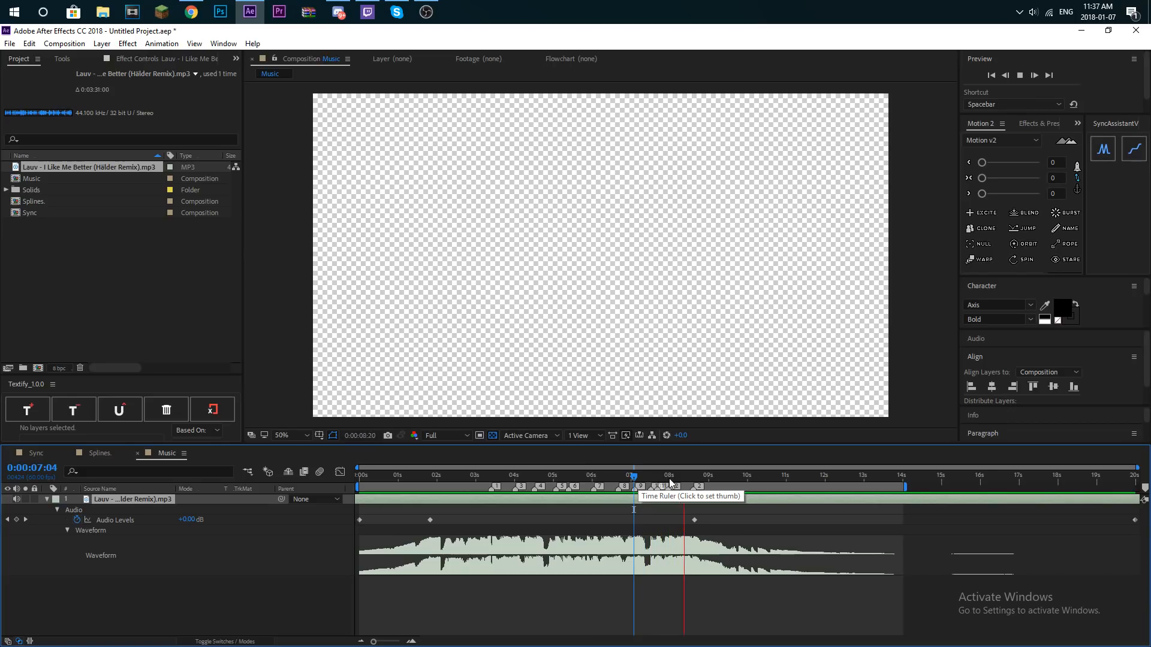
pyautogui.click(665, 479)
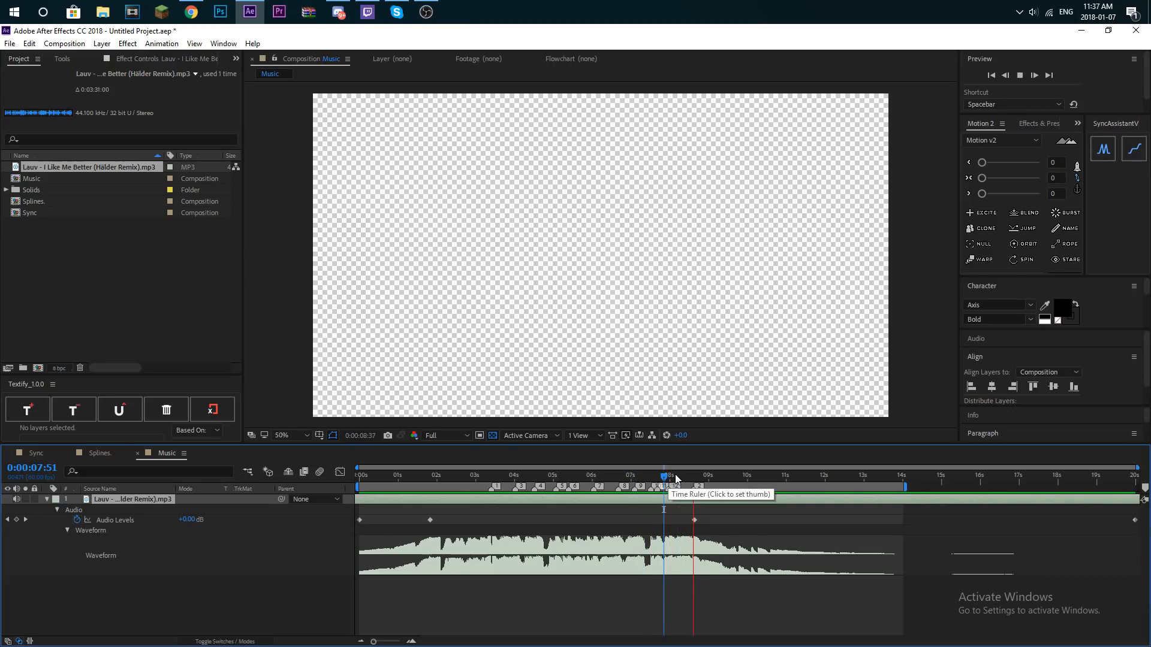
pyautogui.press('KP_Multiply')
pyautogui.press('space')
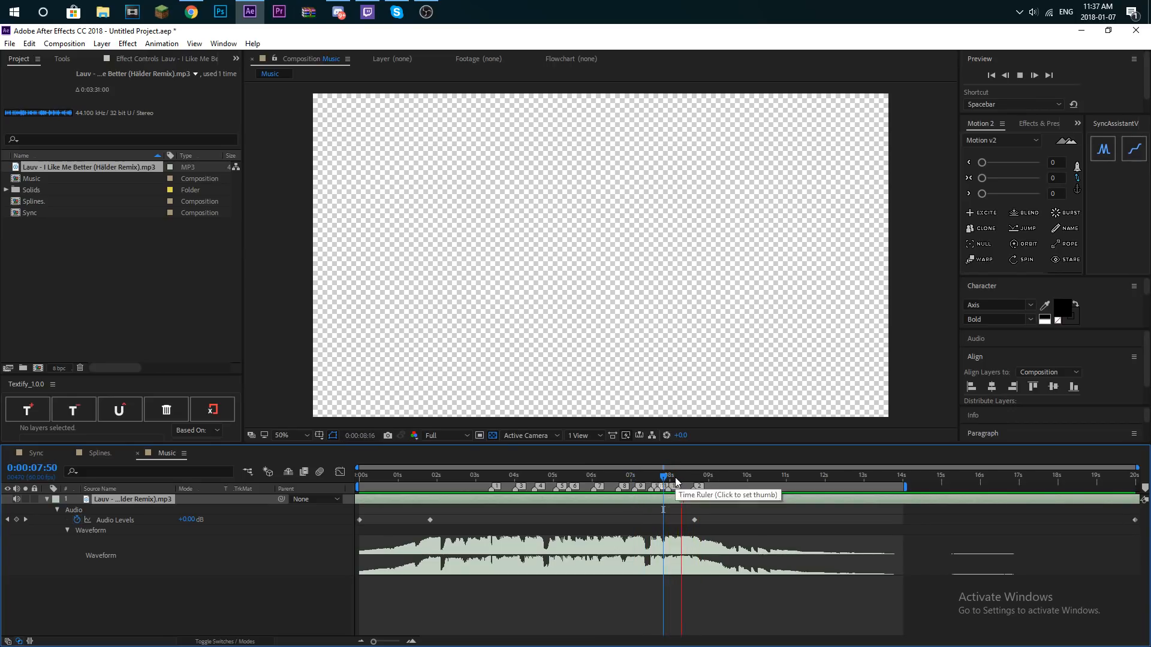
# - Play the song from the start of the composition to review the fades and all beat markers
pyautogui.press('Home')
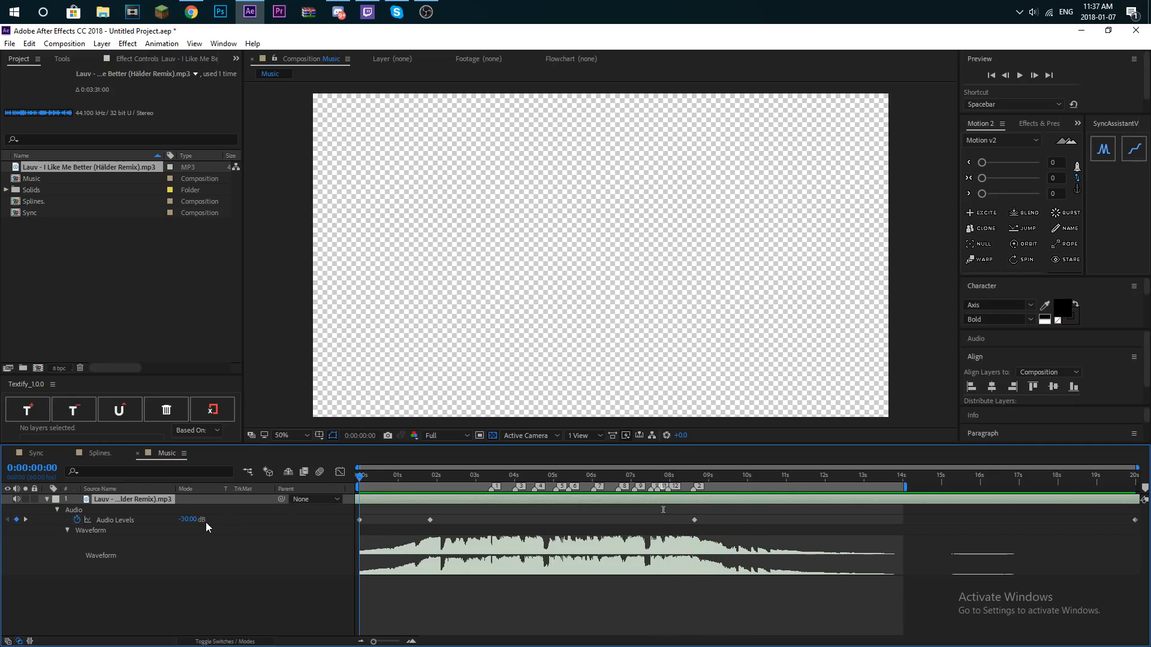
pyautogui.press('space')
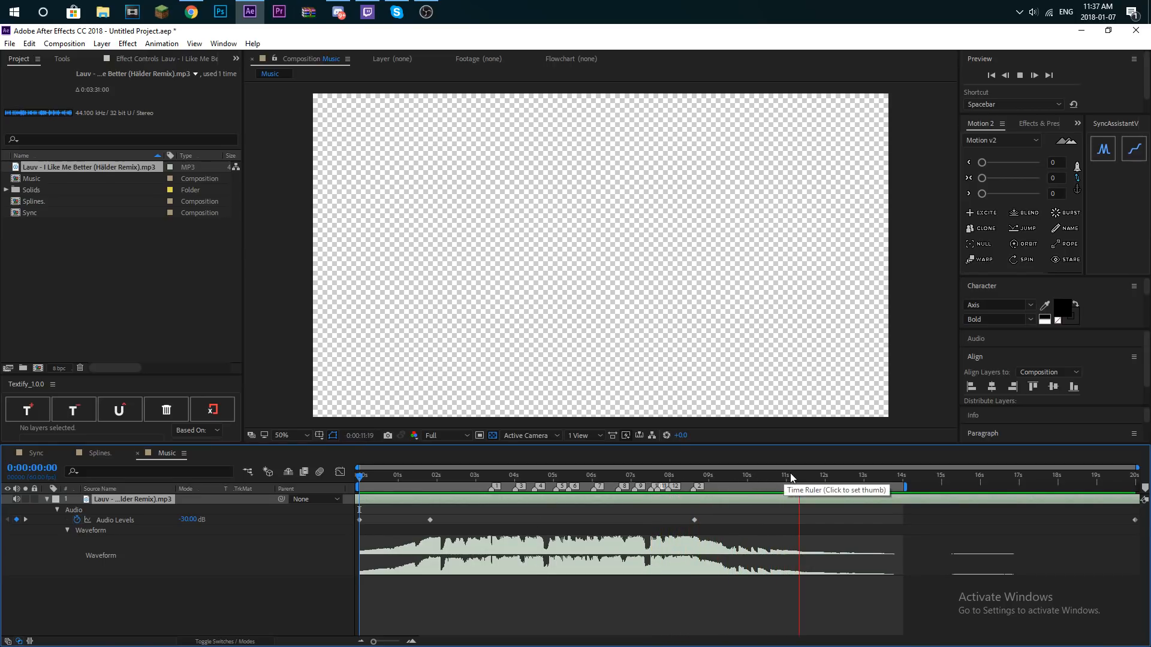
pyautogui.press('space')
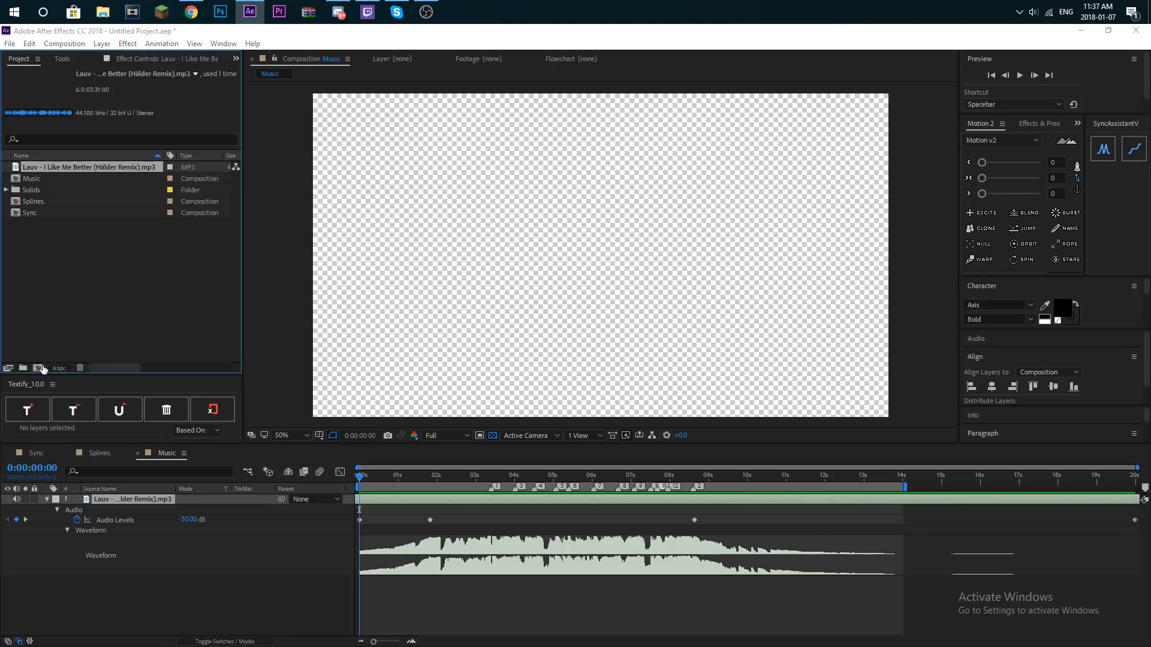
# - Create a new 1920 x 1080, 60 fps, 20-second composition named MainComp
pyautogui.hotkey('ctrl', 'k')
pyautogui.write('M')
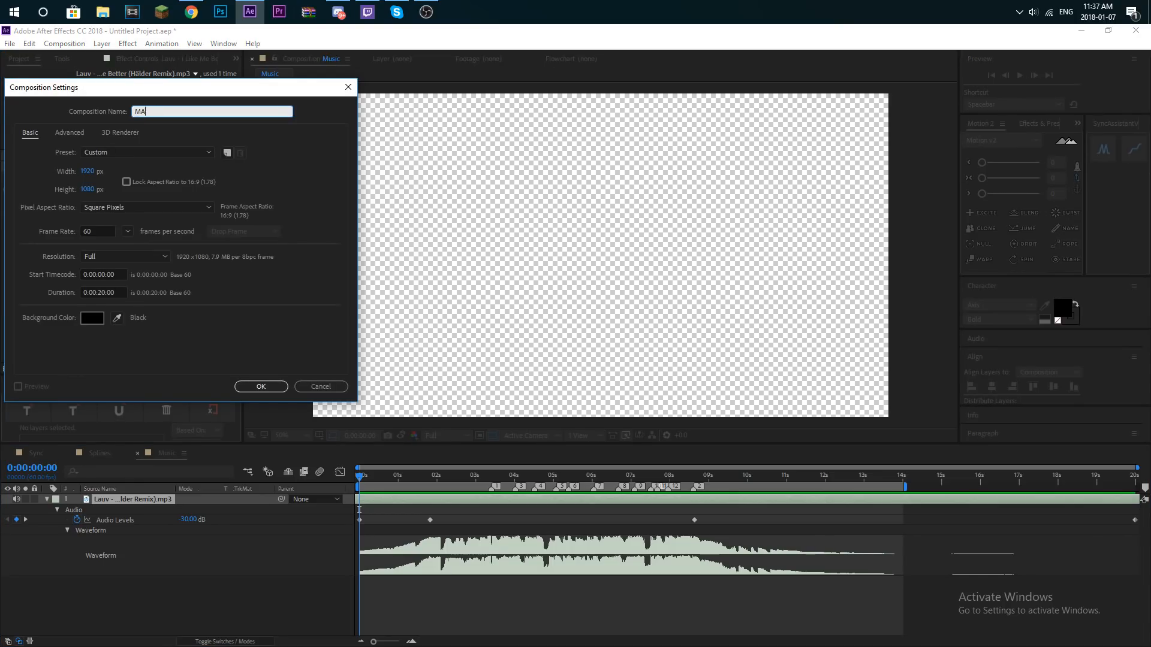
pyautogui.write('ainCo')
pyautogui.click(257, 385)
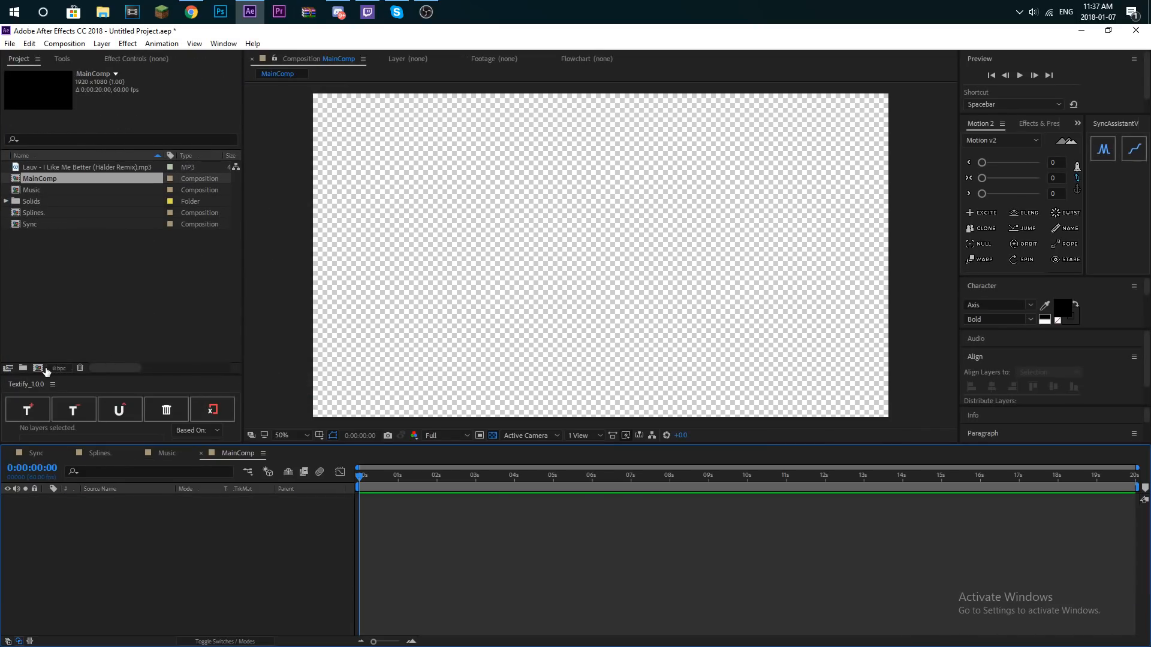
# - Create another new composition named Text
pyautogui.click(41, 368)
pyautogui.write('Text')
pyautogui.press('Return')
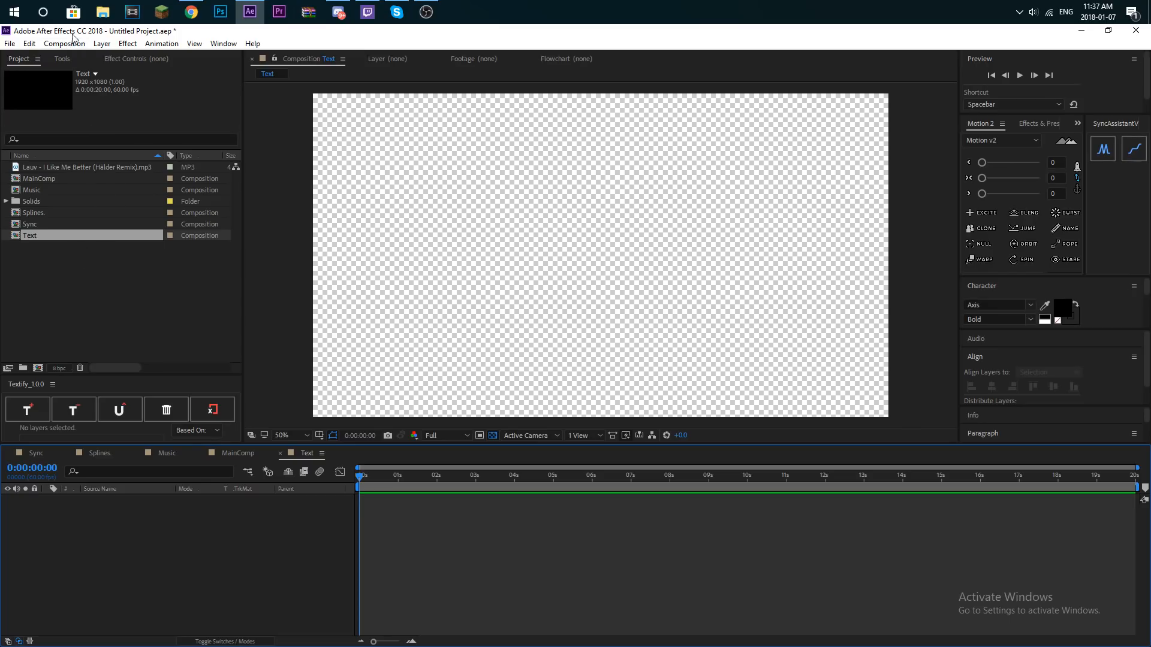
# - Add a text layer reading "TUTORIAL" to the Text composition with the Type tool
pyautogui.click(103, 47)
pyautogui.click(288, 138)
pyautogui.click(63, 60)
pyautogui.click(139, 75)
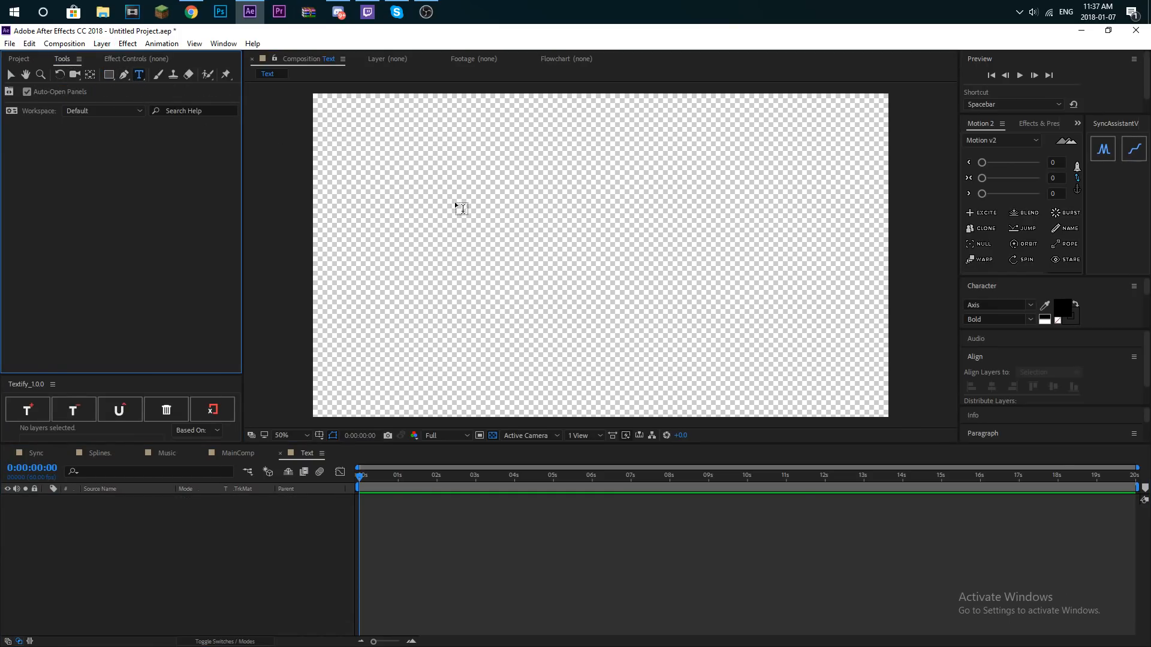
pyautogui.click(512, 282)
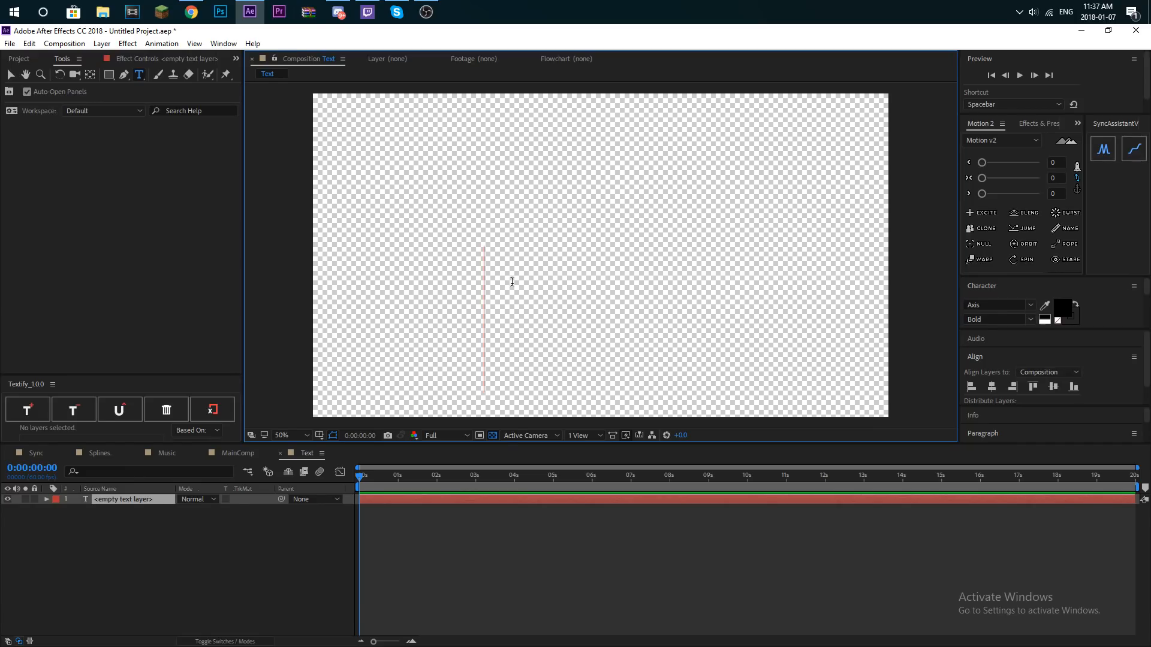
pyautogui.write('TUTP')
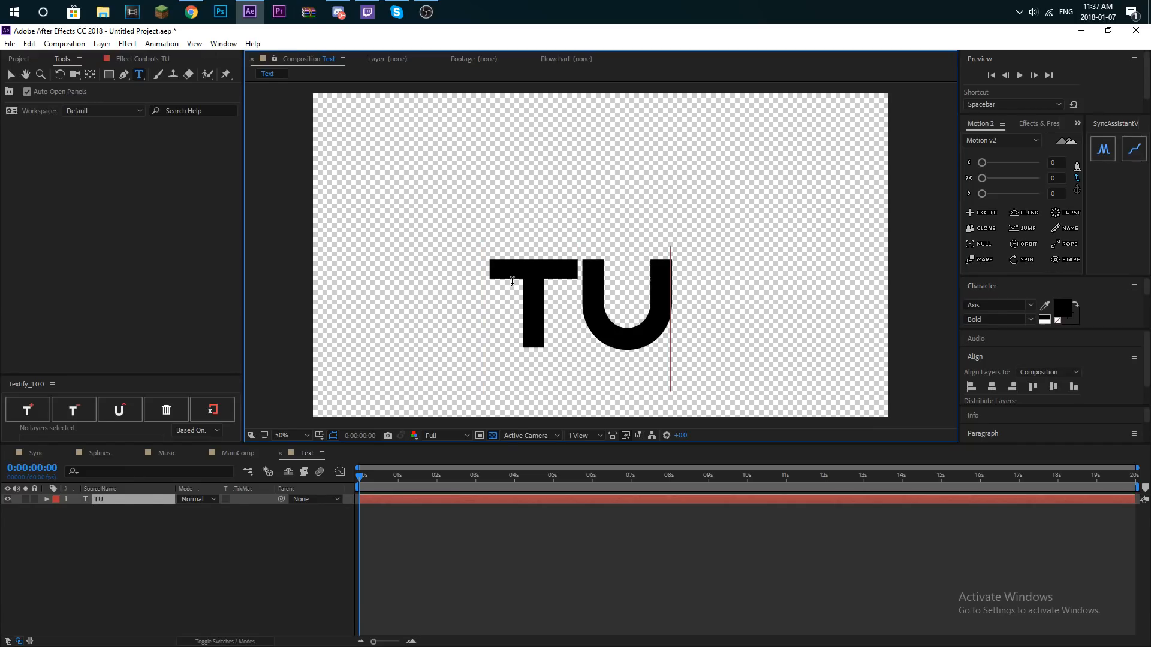
pyautogui.press('BackSpace')
pyautogui.write('o')
pyautogui.press('BackSpace')
pyautogui.write('ORIAL')
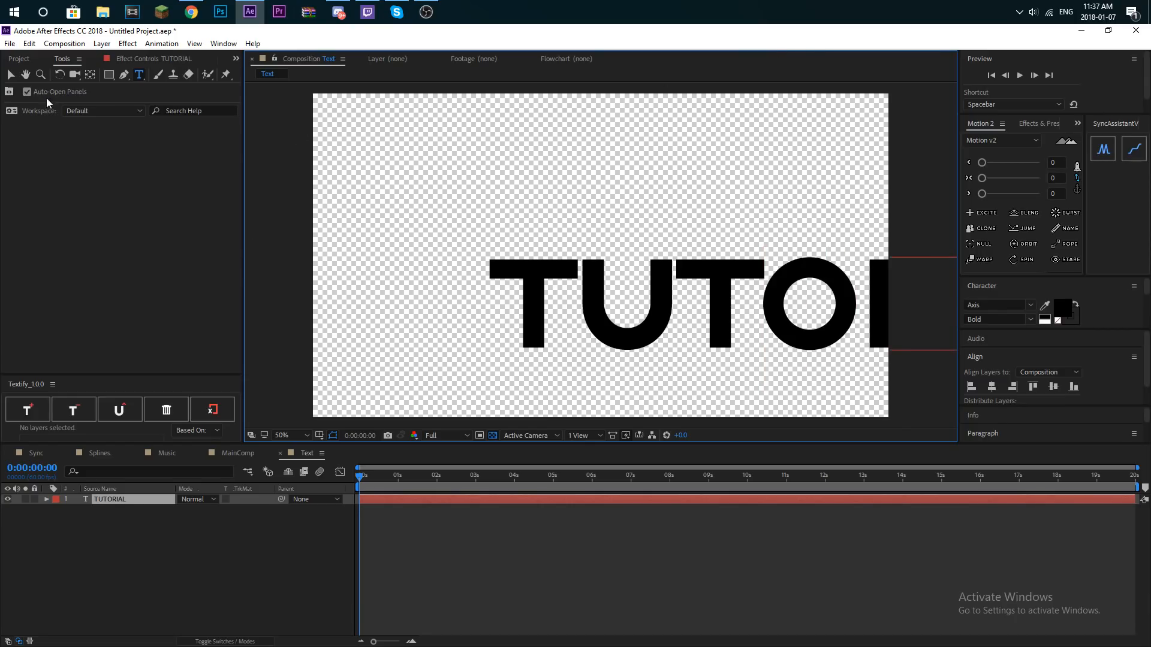
# - Move the TUTORIAL text with the Selection tool and centre it horizontally and vertically in the composition
pyautogui.click(11, 77)
pyautogui.moveTo(701, 309); pyautogui.dragTo(509, 265)
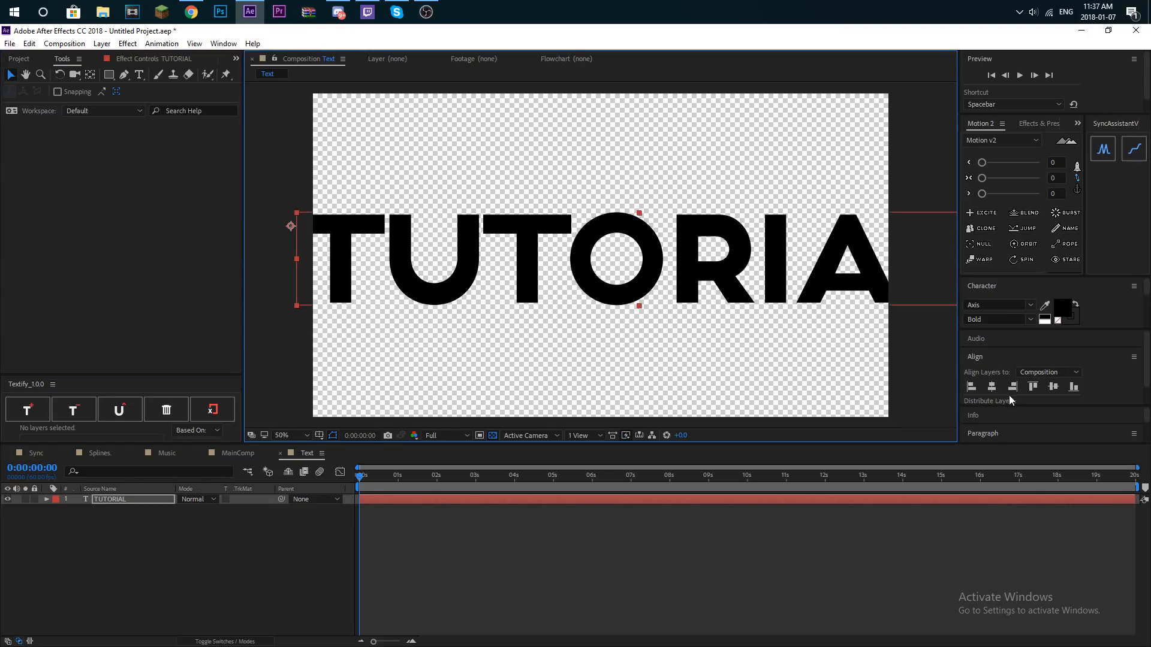
pyautogui.click(991, 389)
pyautogui.click(1055, 387)
# - Change the fill colour of the TUTORIAL text to white
pyautogui.click(1062, 308)
pyautogui.moveTo(126, 154); pyautogui.dragTo(14, 107)
pyautogui.click(279, 110)
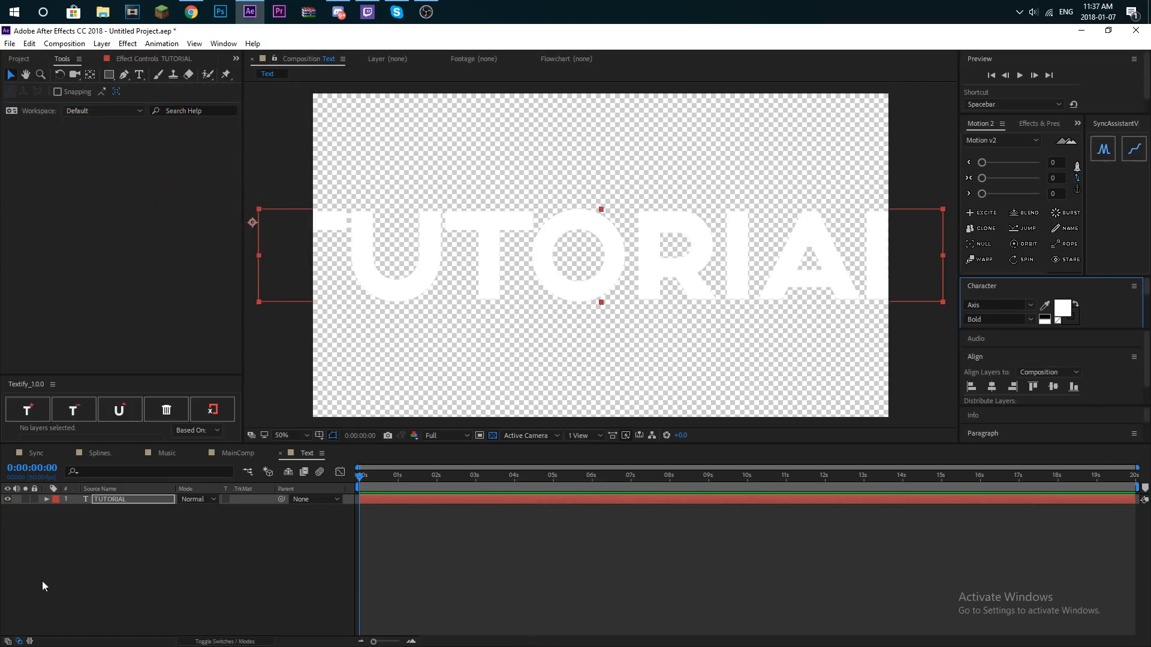
# - Centre the TUTORIAL layer's anchor point with Motion 2 and reveal the layer's Transform properties
pyautogui.click(1077, 190)
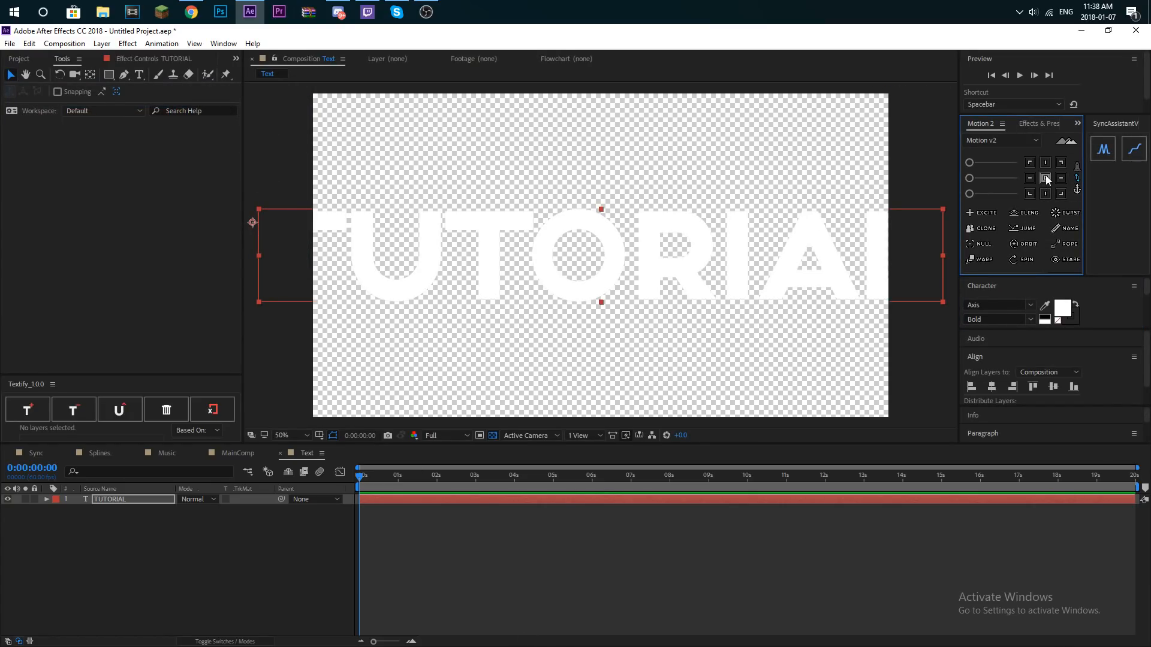
pyautogui.click(1046, 179)
pyautogui.click(47, 500)
pyautogui.click(57, 521)
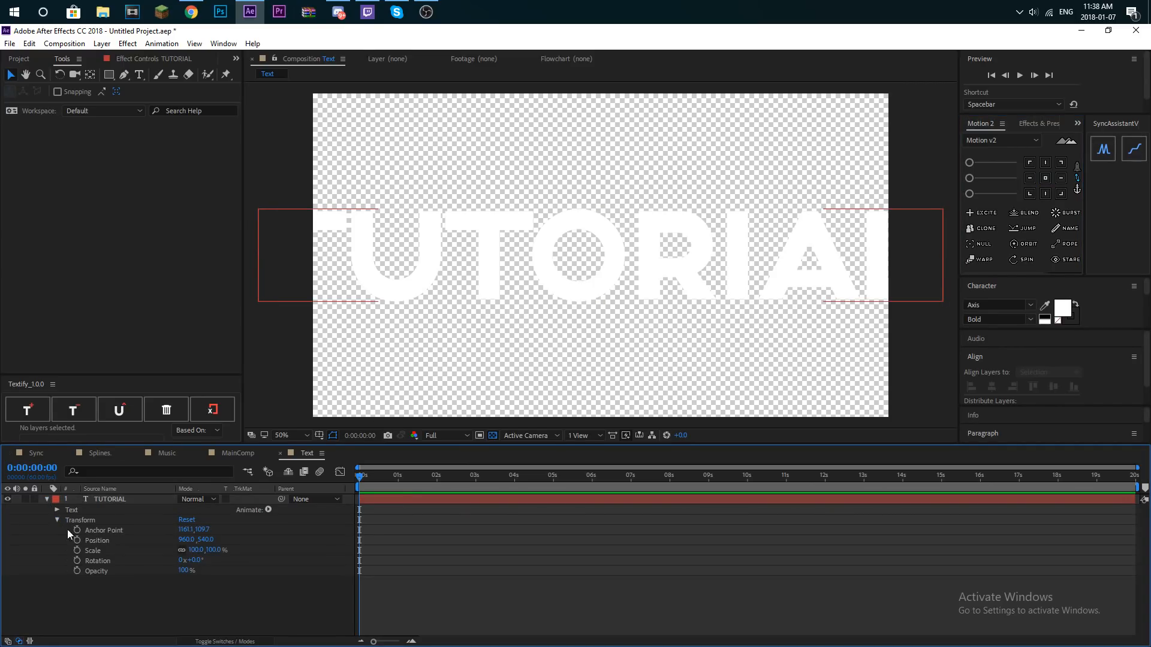
# - Scale the TUTORIAL text down to 62% so it fits inside the frame, and collapse the layer's properties
pyautogui.moveTo(196, 557); pyautogui.dragTo(143, 557)
pyautogui.click(492, 437)
pyautogui.click(517, 523)
pyautogui.scroll(-2, 574, 387)
pyautogui.scroll(2, 573, 386)
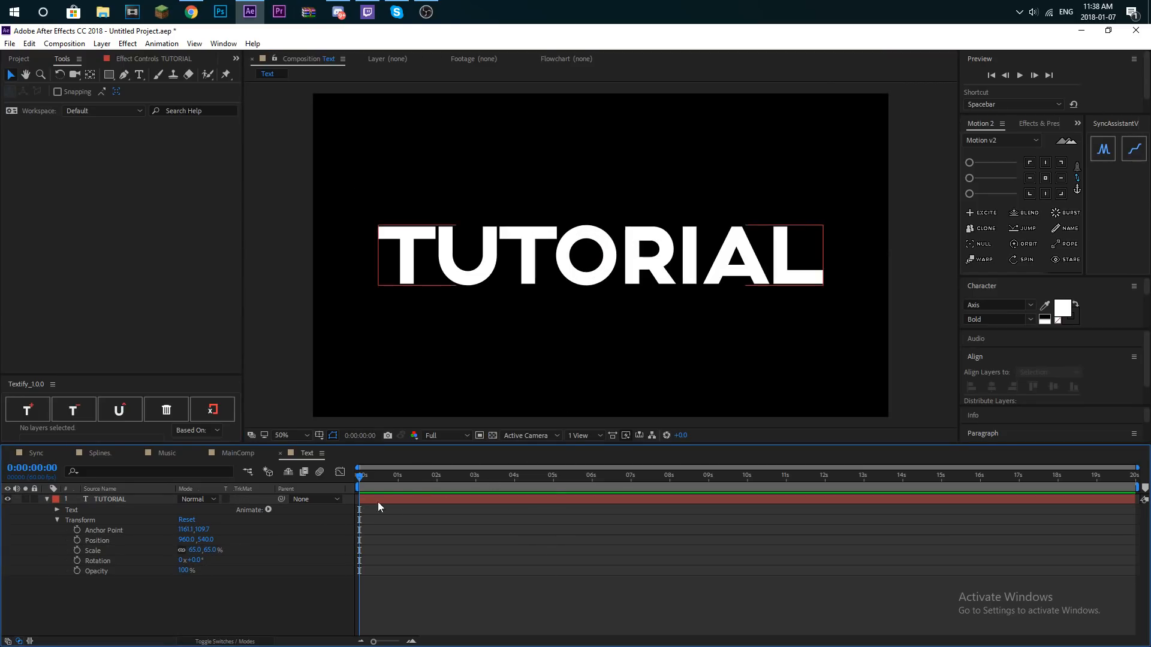
pyautogui.moveTo(195, 550)
pyautogui.mouseDown()
pyautogui.moveTo(216, 549)
pyautogui.moveTo(190, 545)
pyautogui.mouseUp()
pyautogui.click(32, 459)
pyautogui.click(46, 499)
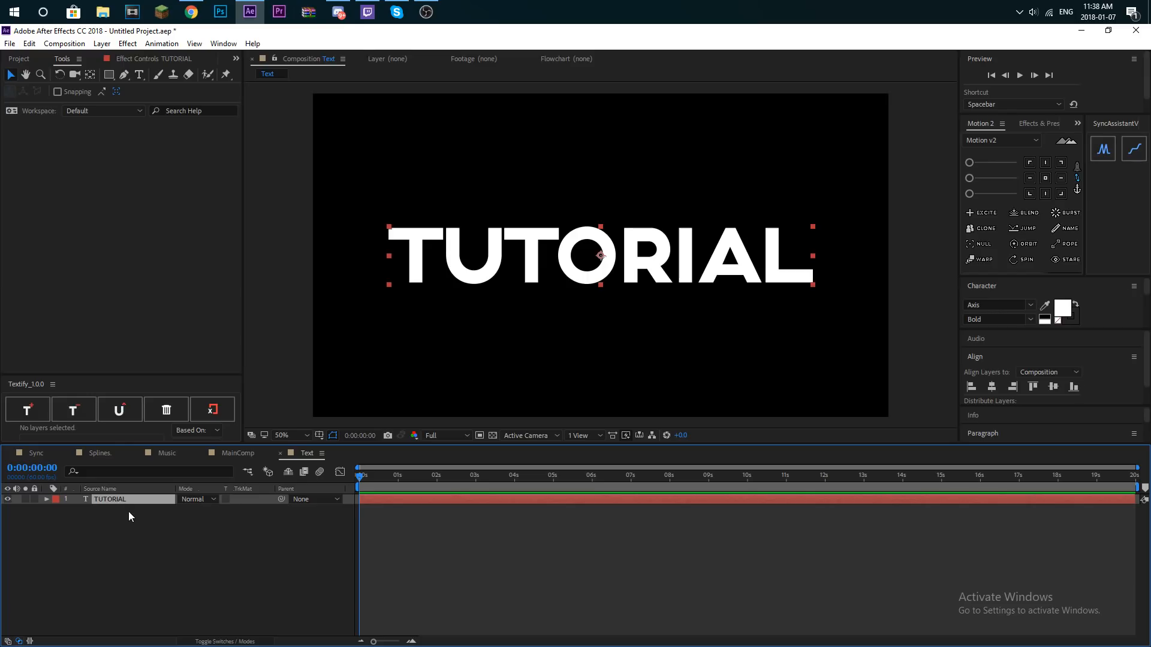
pyautogui.scroll(-4, 670, 280)
pyautogui.scroll(4, 671, 279)
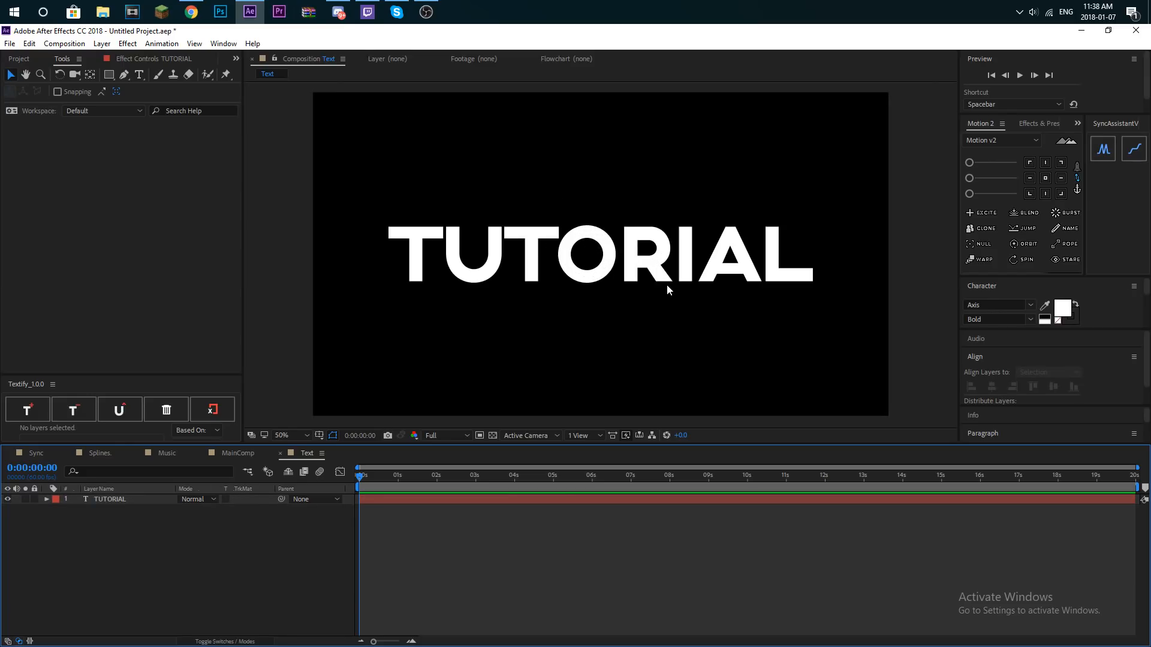
pyautogui.click(175, 500)
pyautogui.click(494, 435)
pyautogui.click(322, 523)
pyautogui.click(99, 502)
pyautogui.click(47, 500)
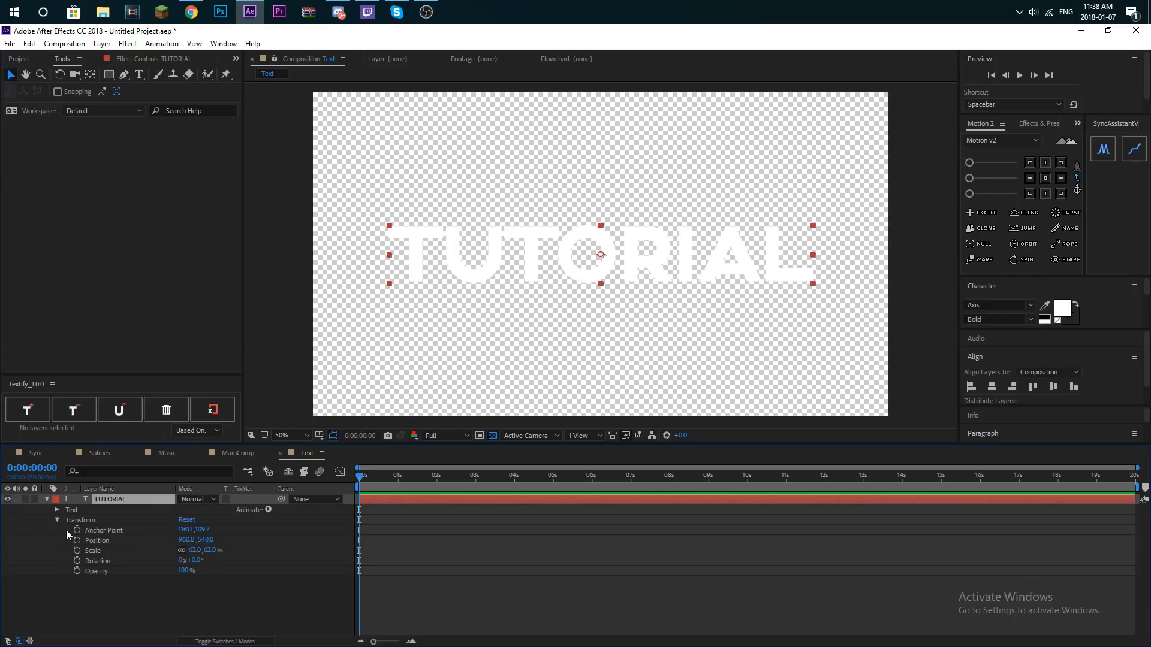
pyautogui.click(493, 436)
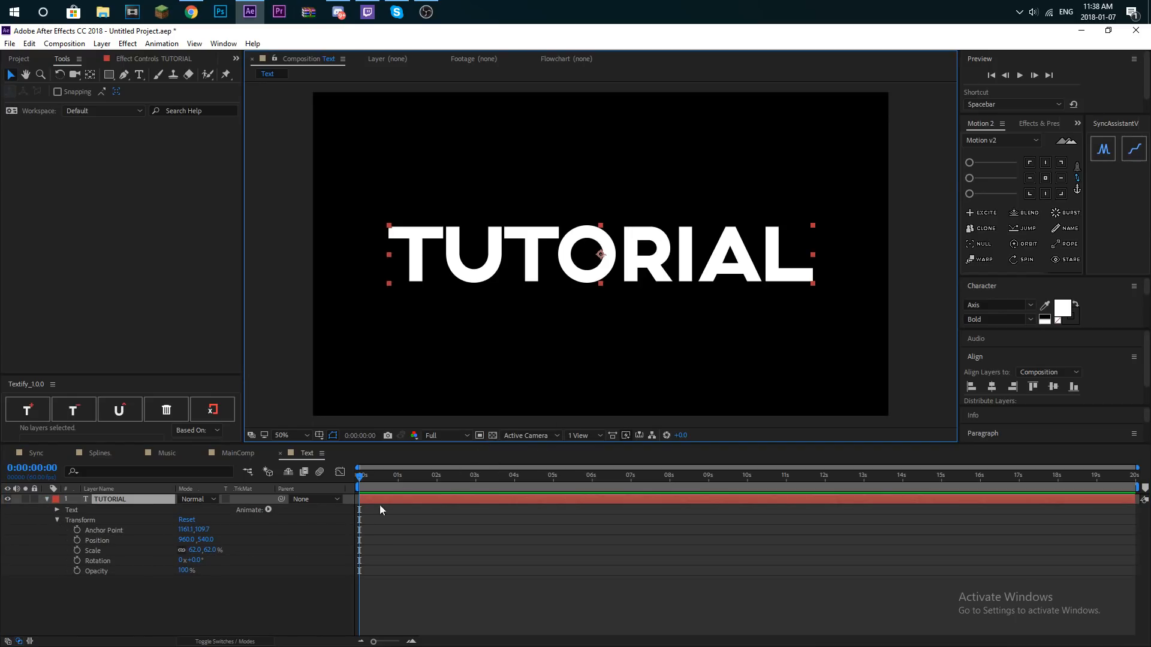
pyautogui.moveTo(191, 560); pyautogui.dragTo(194, 567)
pyautogui.hotkey('ctrl', 'z')
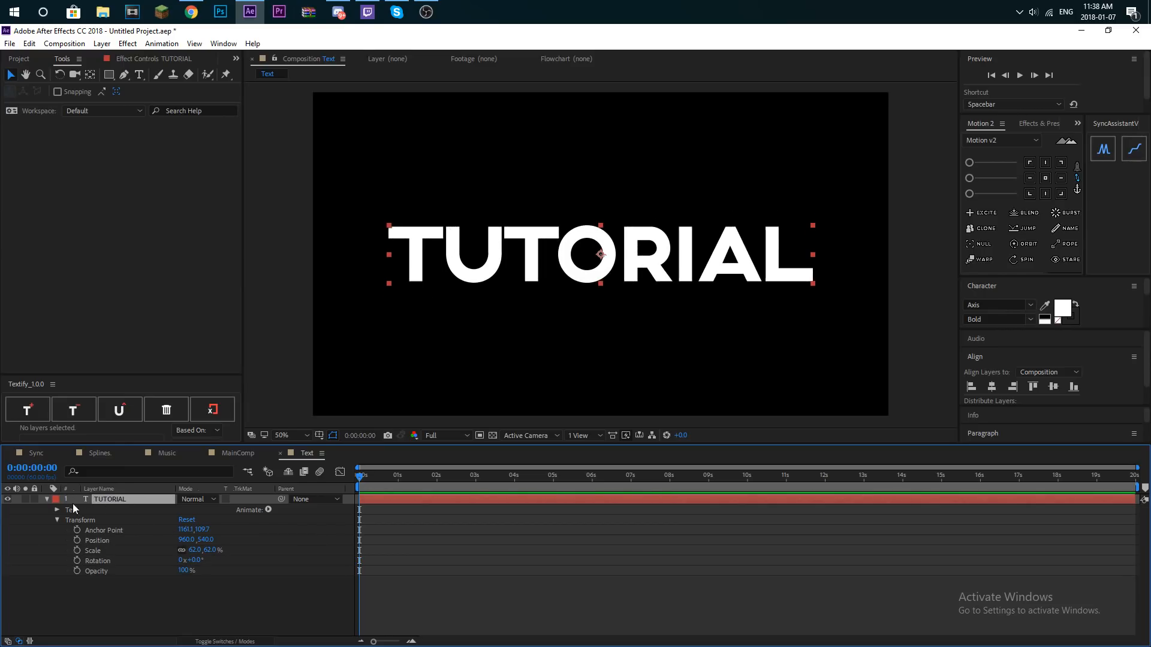
pyautogui.click(48, 499)
pyautogui.click(174, 513)
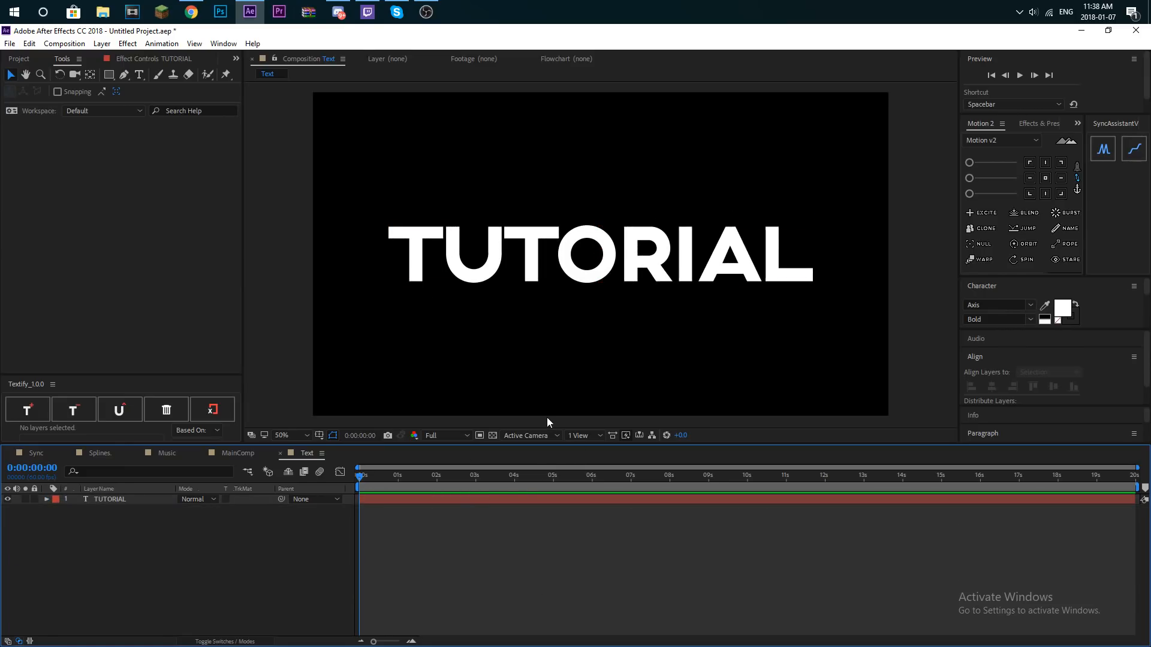
# - Turn on the transparency grid and draw a rectangle of about 1500 × 252 px around the TUTORIAL text
pyautogui.click(492, 436)
pyautogui.click(108, 75)
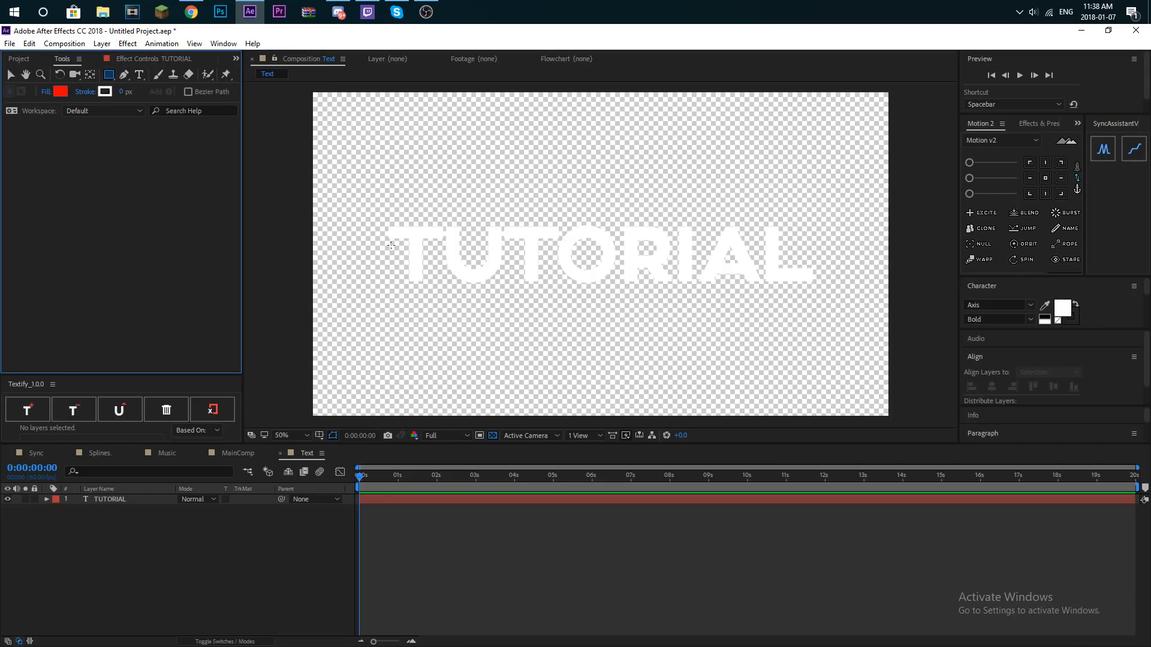
pyautogui.moveTo(380, 219); pyautogui.dragTo(830, 295)
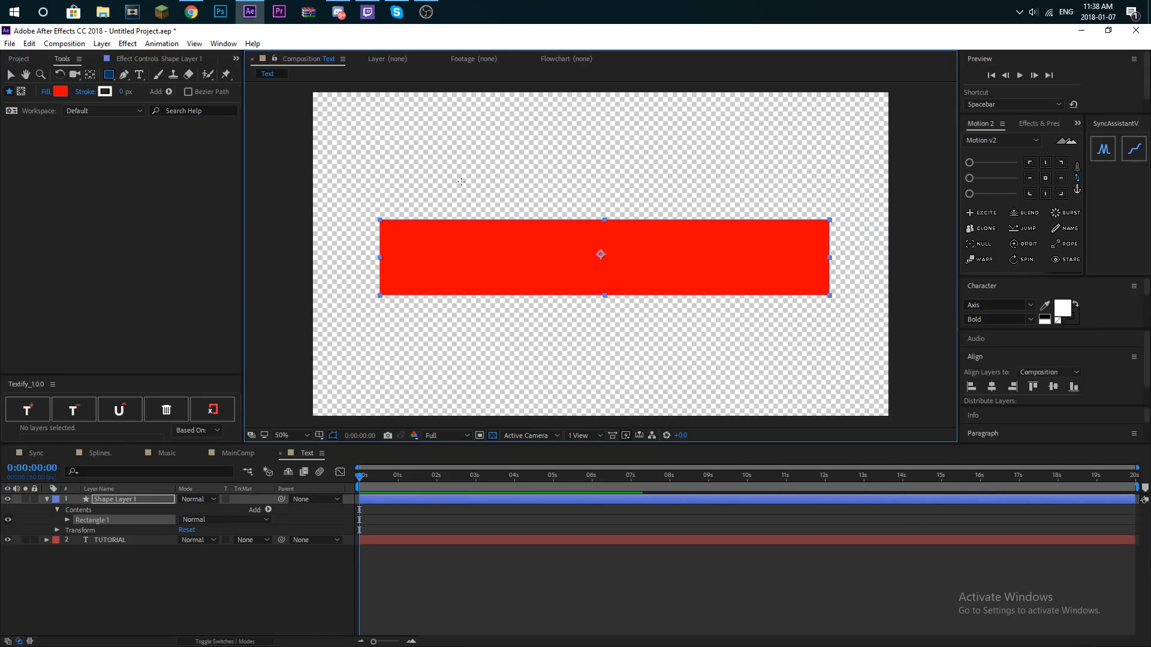
# - Change the rectangle's fill colour to black and move its shape layer below the TUTORIAL text layer
pyautogui.click(61, 92)
pyautogui.moveTo(18, 244); pyautogui.dragTo(17, 259)
pyautogui.click(278, 109)
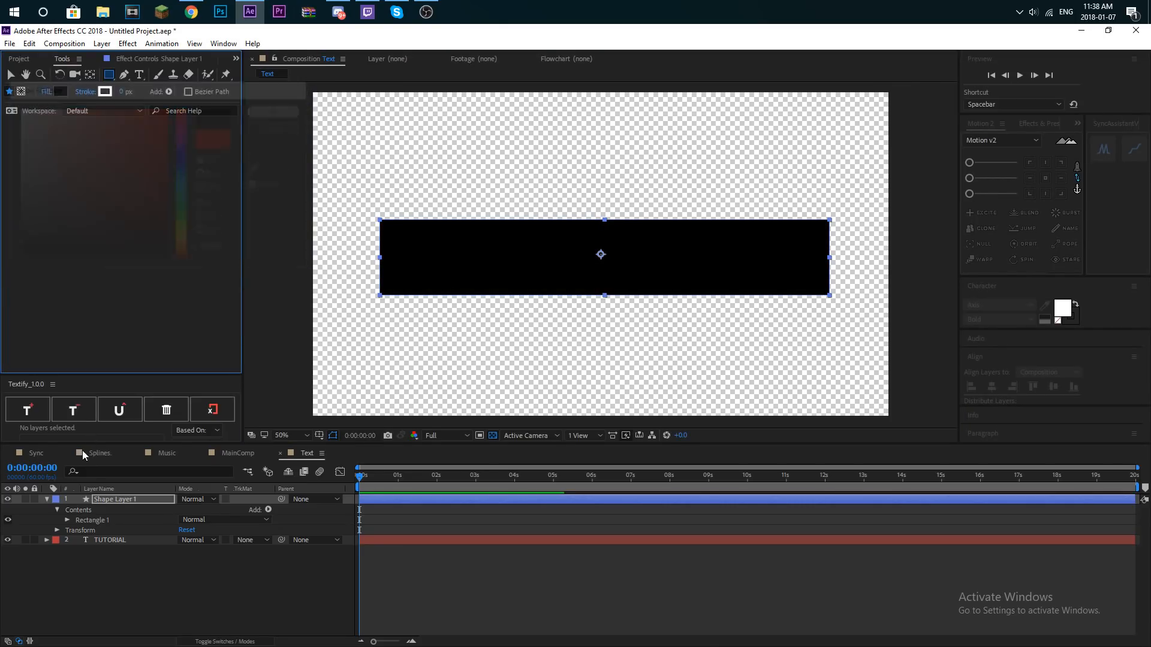
pyautogui.moveTo(119, 500); pyautogui.dragTo(113, 554)
pyautogui.click(113, 554)
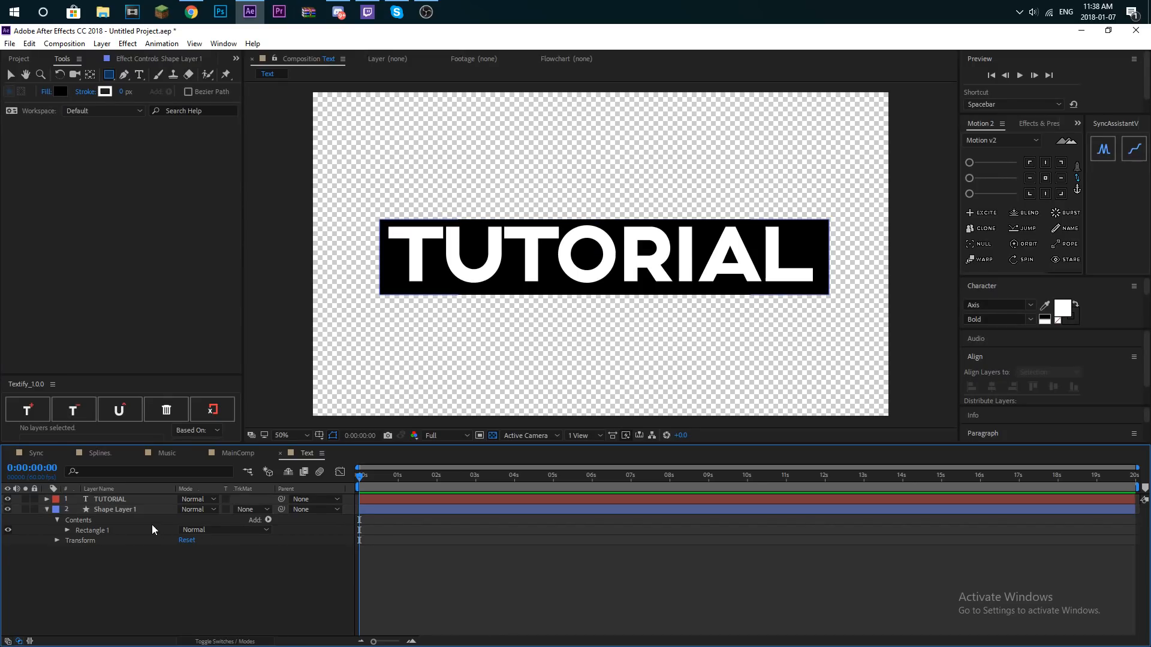
# - Centre the rectangle's shape layer horizontally and vertically in the composition
pyautogui.click(115, 510)
pyautogui.click(994, 387)
pyautogui.click(1052, 387)
pyautogui.click(642, 570)
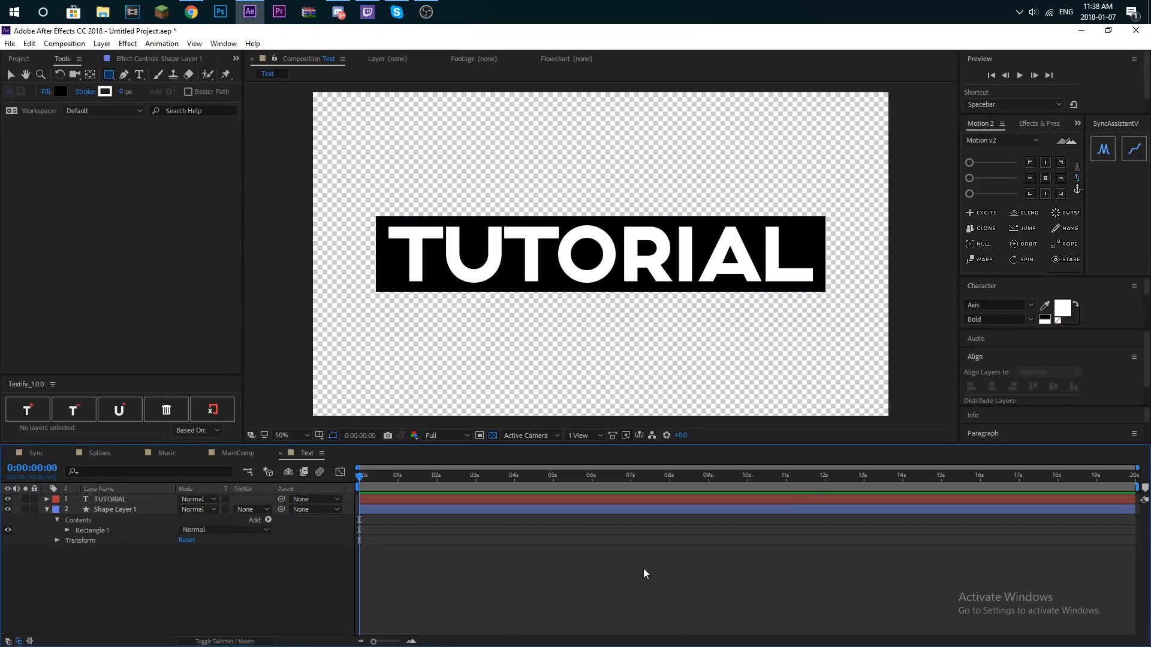
# - Set the rectangle path's size to 1501 × 284 with its proportions unlinked
pyautogui.click(67, 530)
pyautogui.click(78, 541)
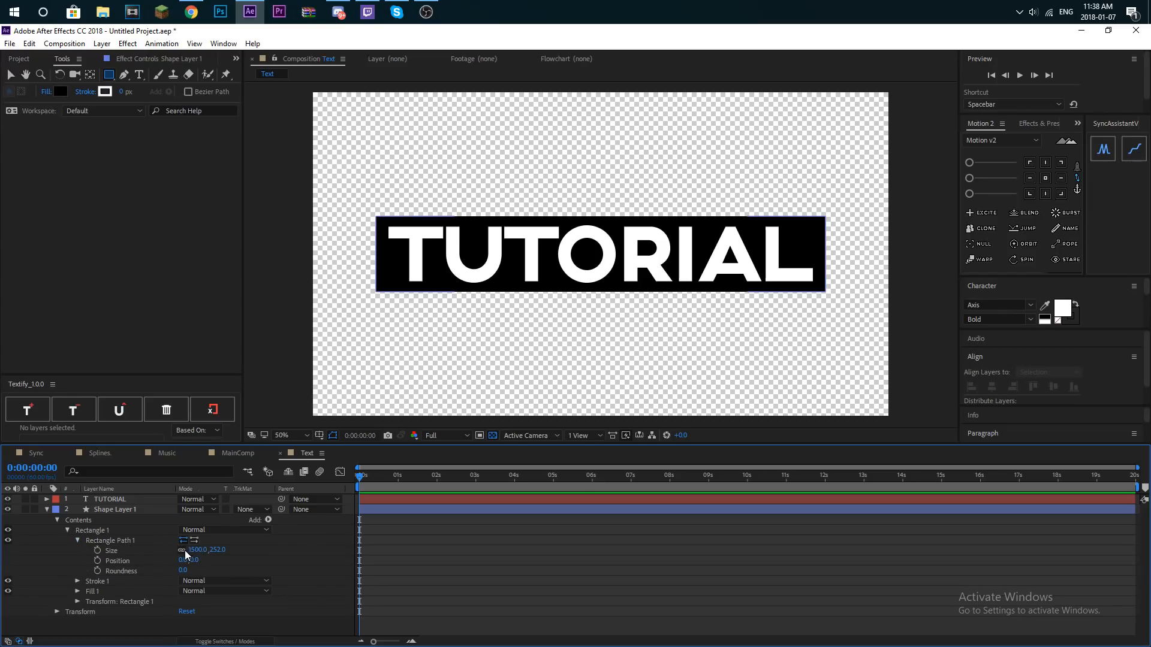
pyautogui.moveTo(200, 550)
pyautogui.mouseDown()
pyautogui.moveTo(227, 548)
pyautogui.moveTo(201, 550)
pyautogui.mouseUp()
pyautogui.click(529, 549)
pyautogui.scroll(-3, 594, 232)
pyautogui.scroll(3, 594, 232)
pyautogui.click(458, 560)
pyautogui.click(67, 510)
pyautogui.click(510, 554)
# - Find the CC Power Pin effect and apply it to the TUTORIAL text layer
pyautogui.click(1033, 123)
pyautogui.click(1027, 139)
pyautogui.write('cc powi')
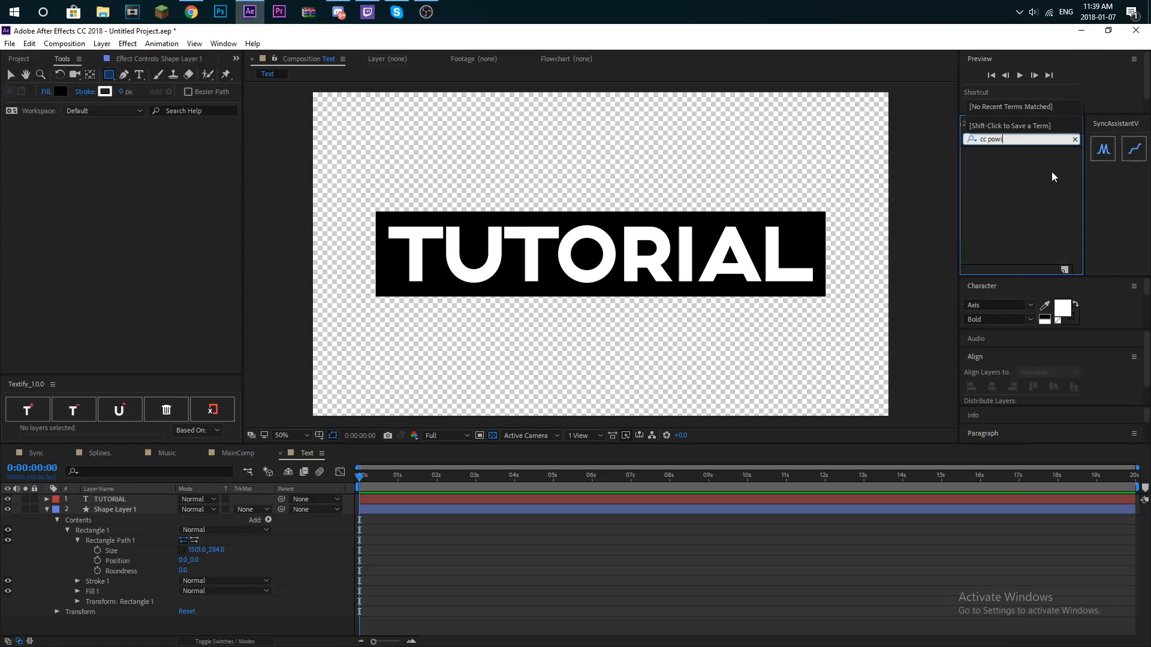
pyautogui.press('BackSpace')
pyautogui.write('er')
pyautogui.moveTo(1010, 164); pyautogui.dragTo(114, 499)
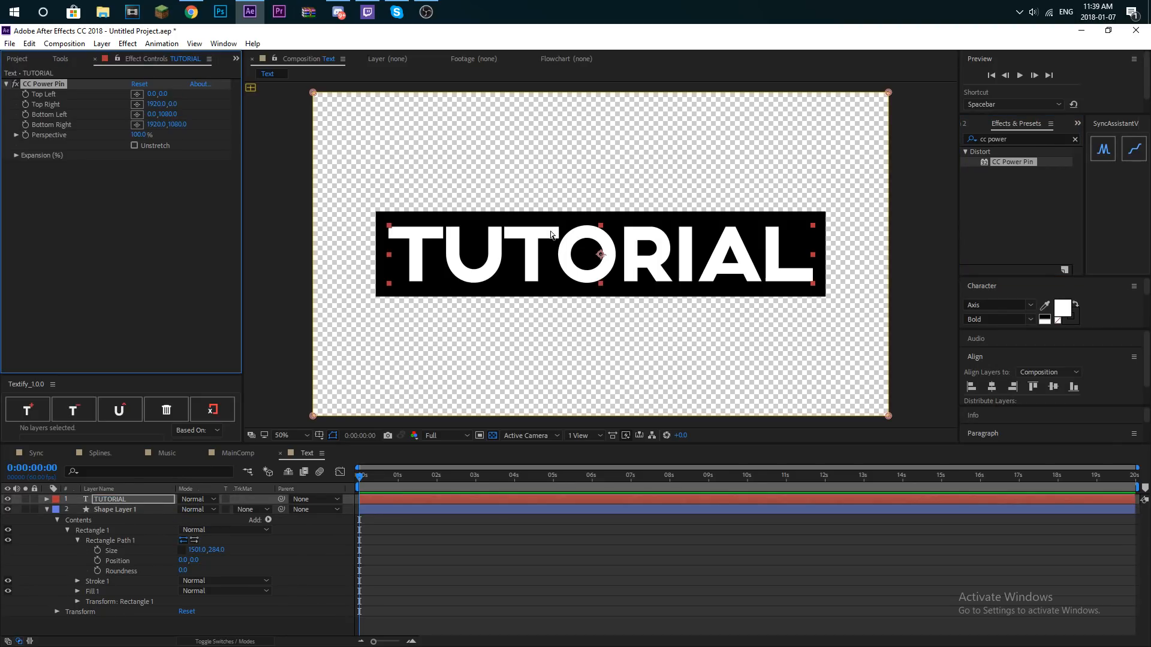
# - Slant the TUTORIAL text by moving its Power Pin corners: top right to about 1920, -128 and bottom left to about 0, 1224
pyautogui.press(',')
pyautogui.press(',')
pyautogui.moveTo(745, 173); pyautogui.dragTo(746, 152)
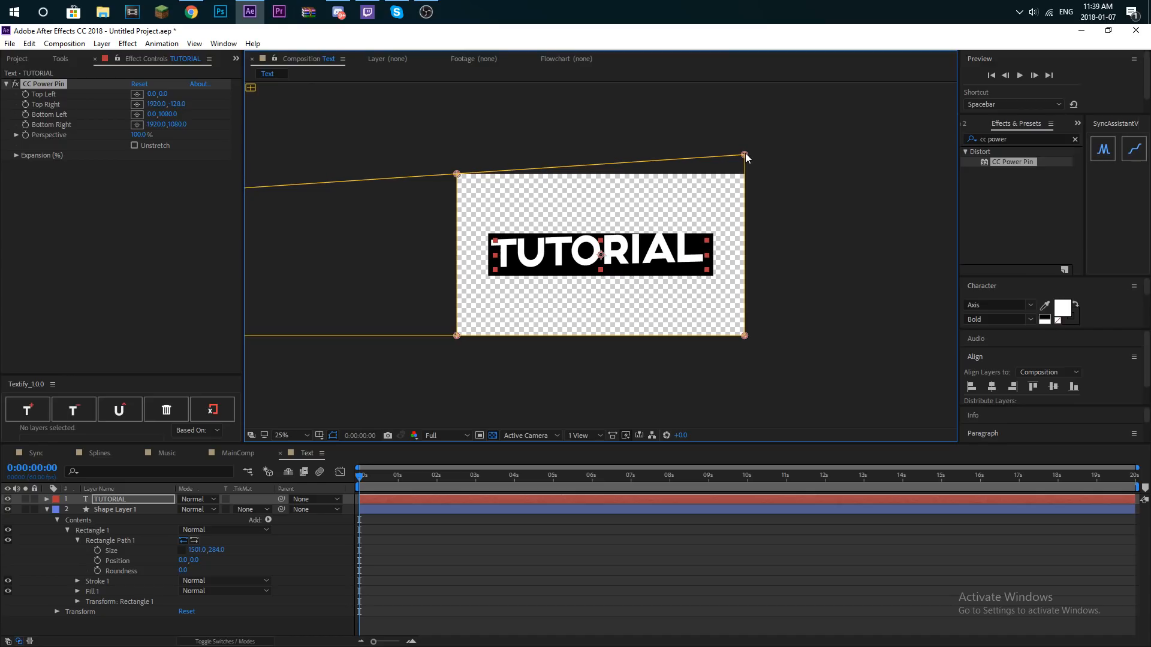
pyautogui.moveTo(457, 336); pyautogui.dragTo(457, 360)
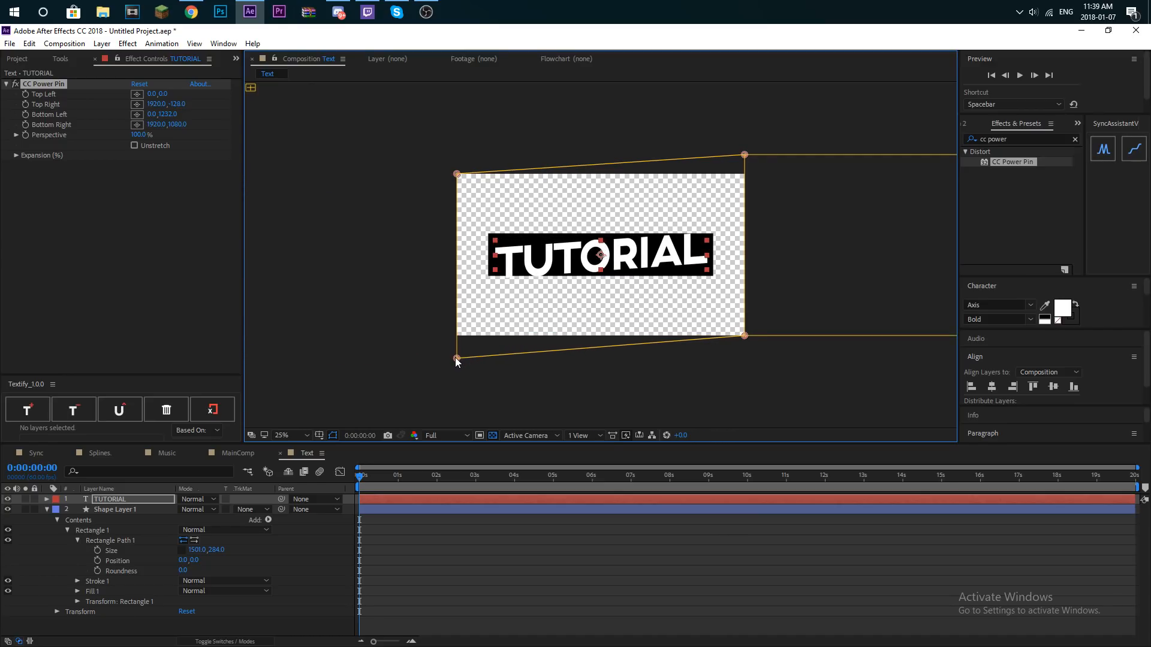
# - Copy the CC Power Pin effect from the TUTORIAL layer onto the rectangle's shape layer
pyautogui.click(116, 510)
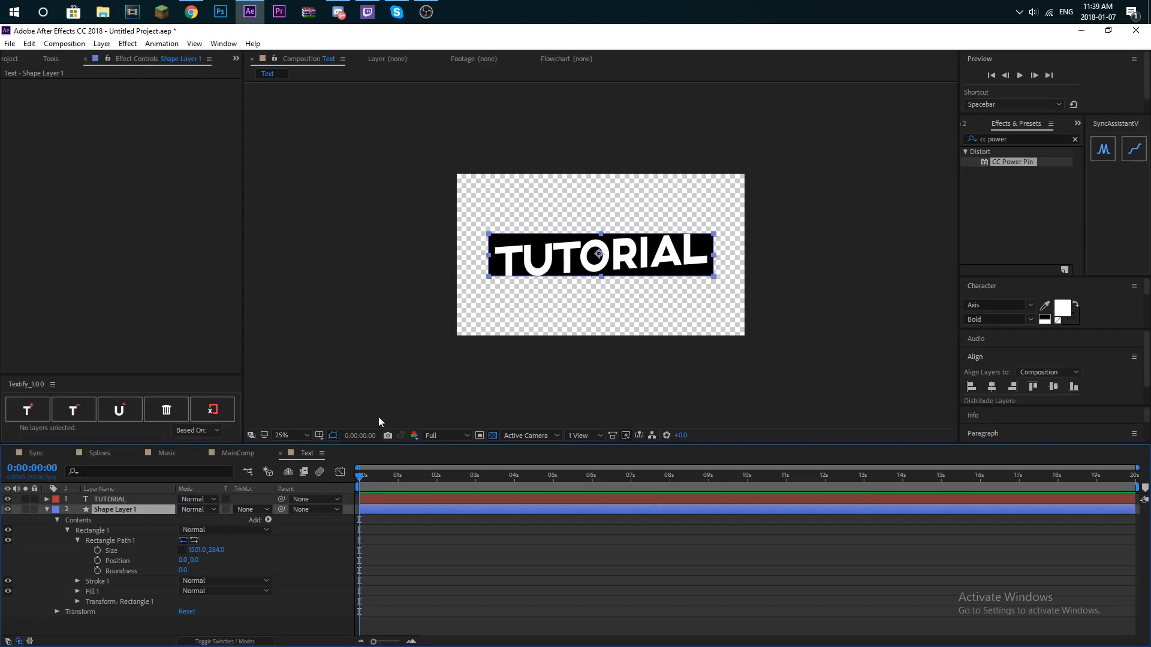
pyautogui.click(129, 499)
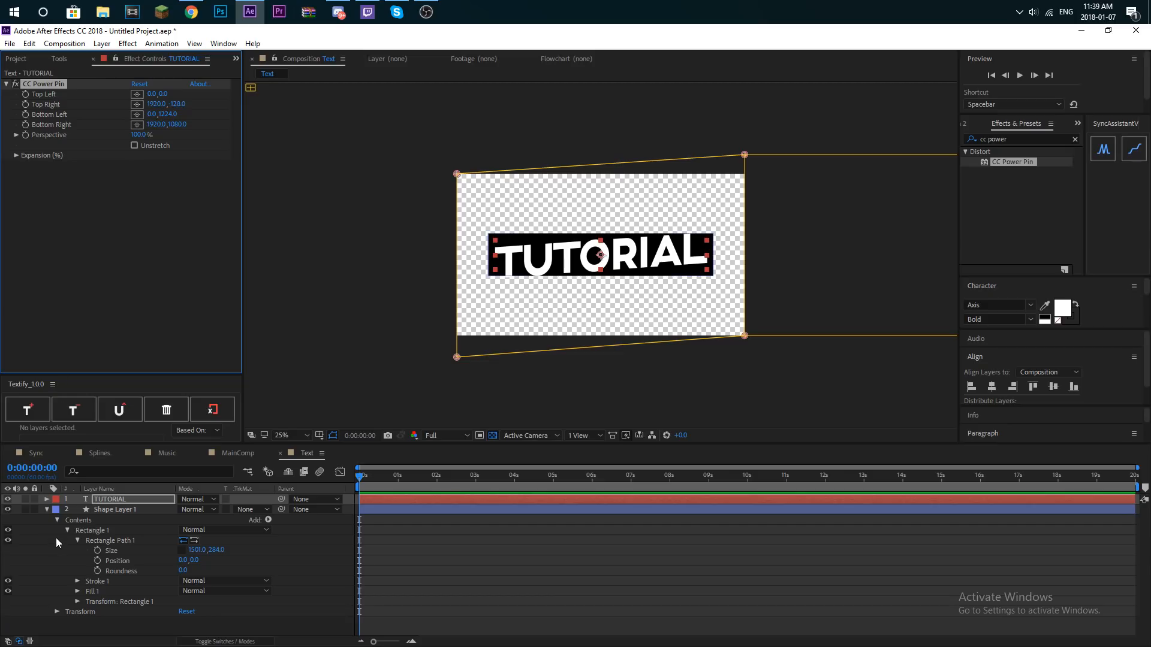
pyautogui.click(149, 508)
pyautogui.hotkey('ctrl', 'v')
pyautogui.click(425, 580)
pyautogui.scroll(-3, 570, 371)
pyautogui.scroll(5, 570, 370)
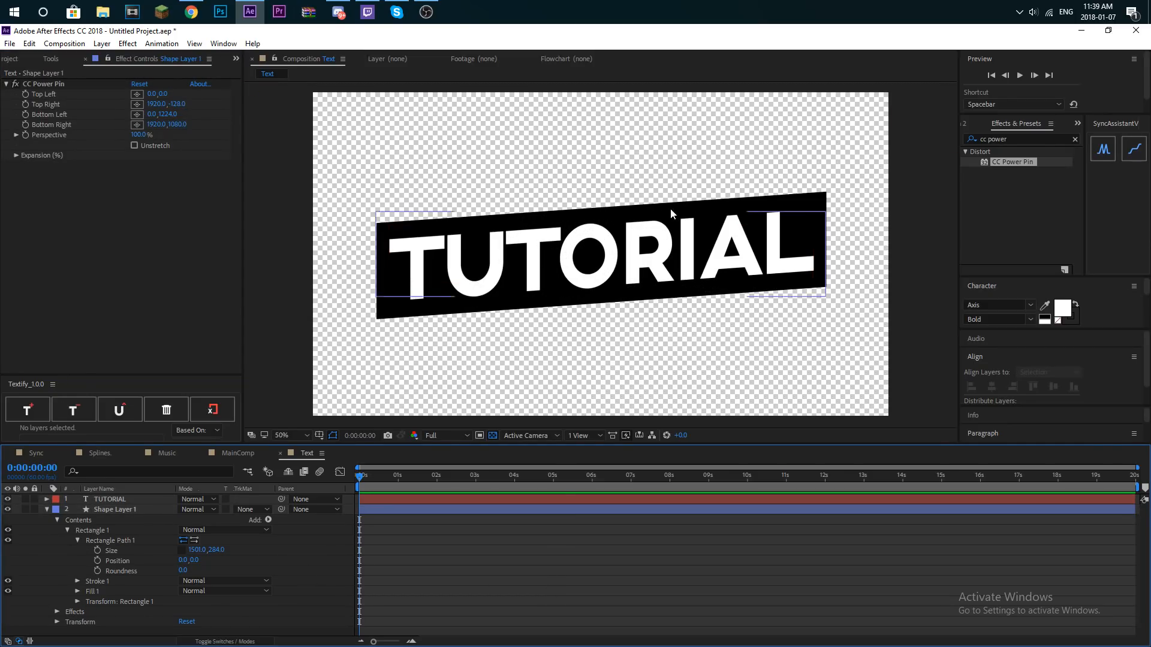
# - Try a Drop Shadow layer style on the TUTORIAL text and delete the layer styles
pyautogui.rightClick(121, 497)
pyautogui.moveTo(196, 303)
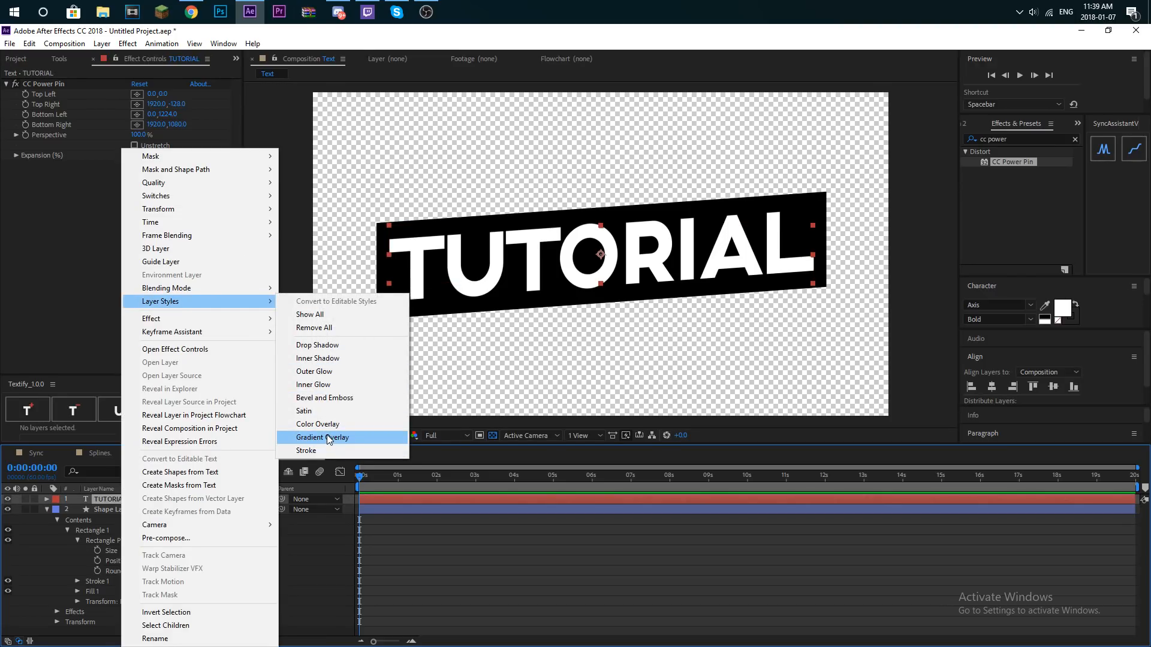
pyautogui.click(317, 345)
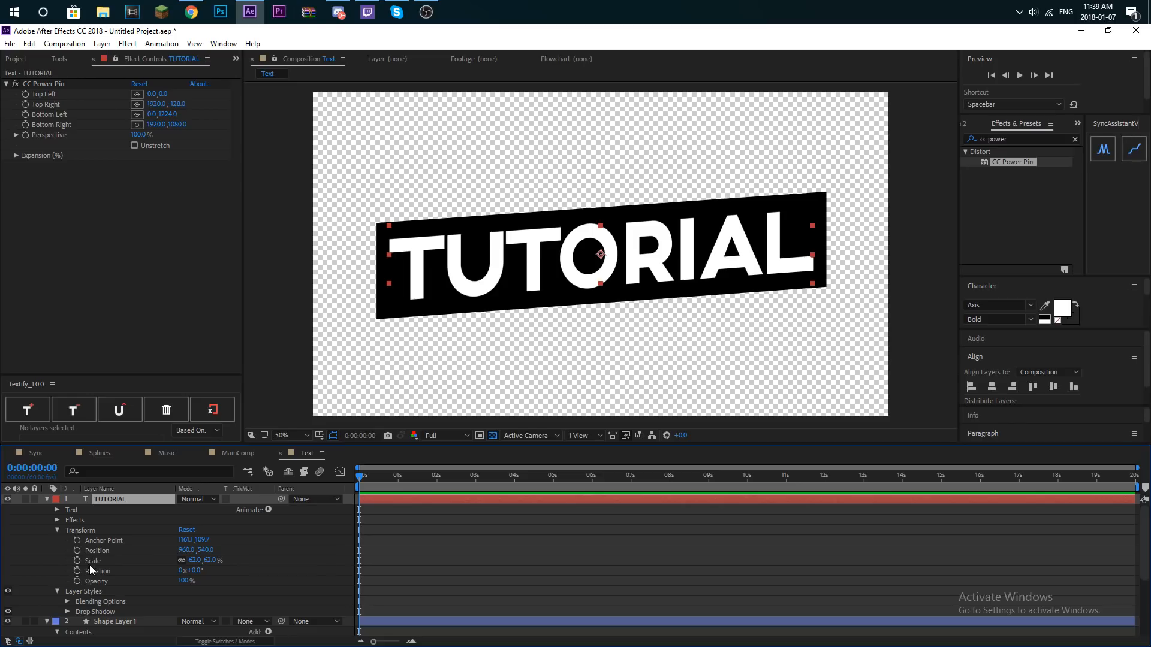
pyautogui.click(72, 611)
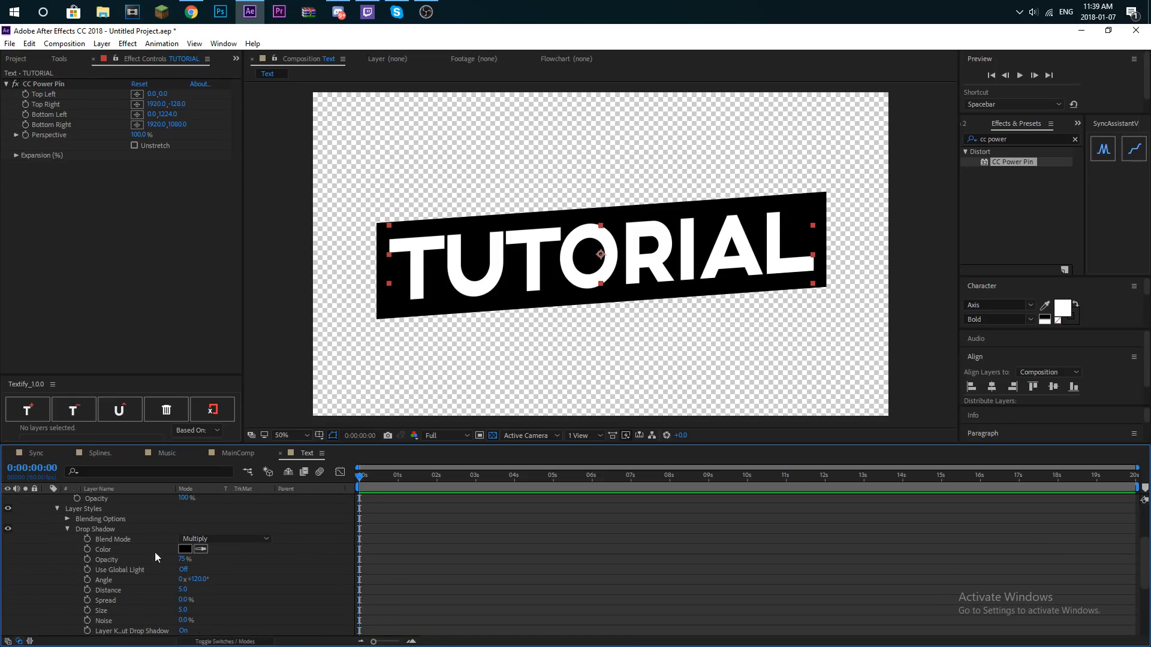
pyautogui.scroll(3, 101, 563)
pyautogui.click(106, 593)
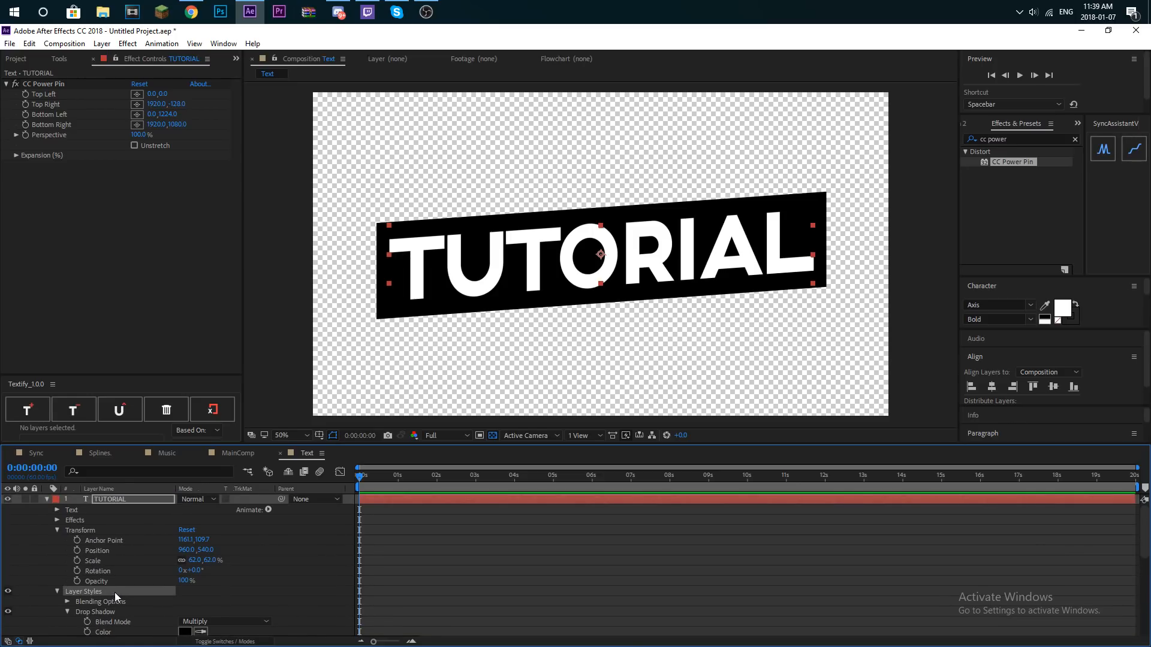
pyautogui.press('Delete')
# - Try an Outer Glow layer style on the TUTORIAL text and delete it
pyautogui.click(156, 489)
pyautogui.click(146, 500)
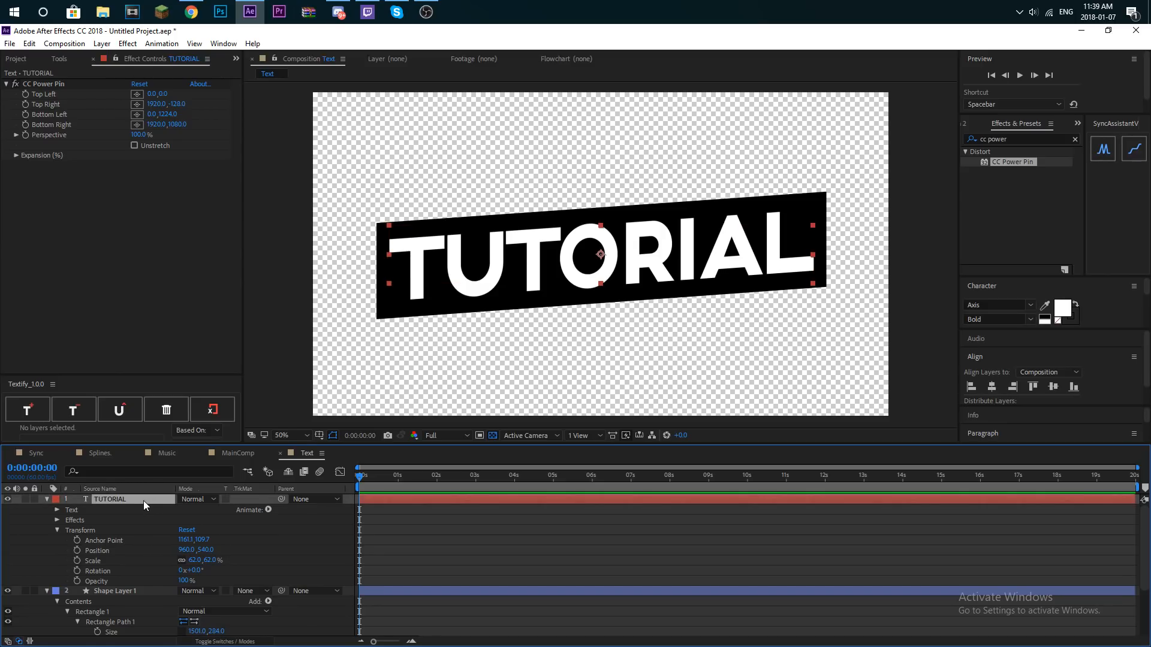
pyautogui.rightClick(142, 501)
pyautogui.moveTo(202, 307)
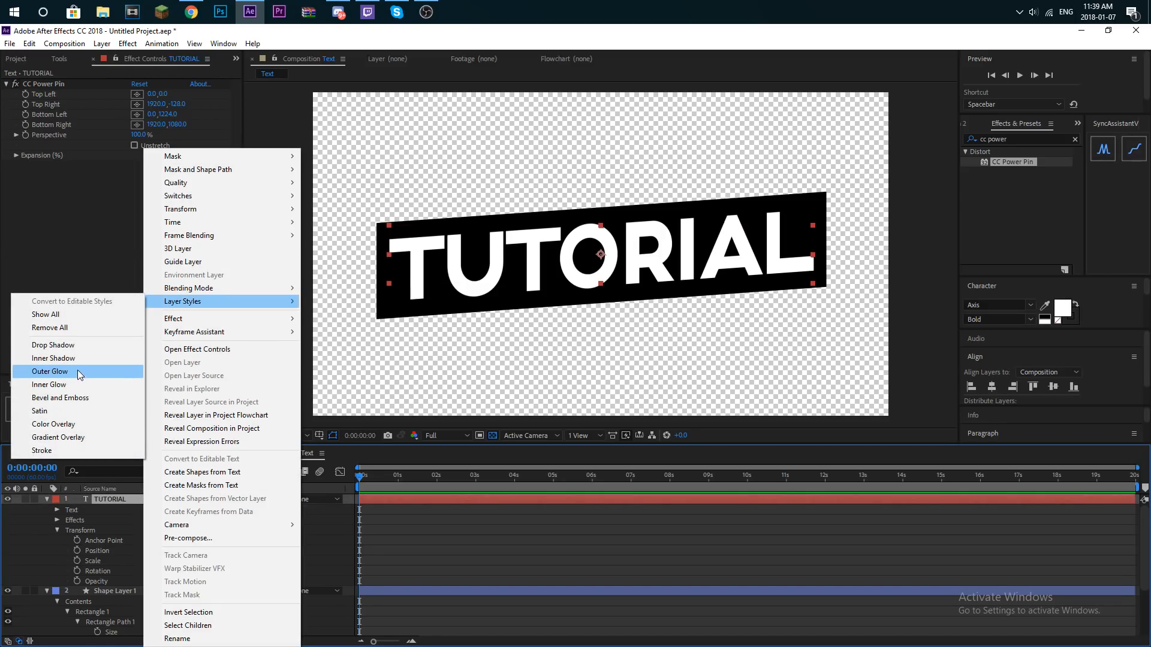
pyautogui.click(77, 371)
pyautogui.click(99, 612)
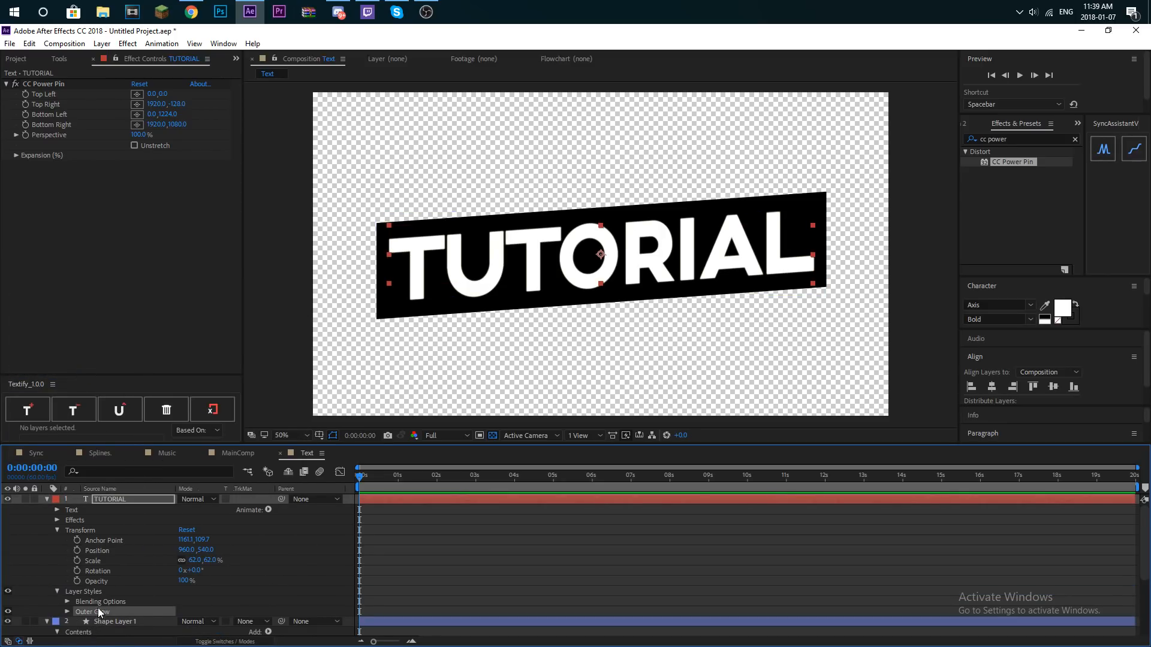
pyautogui.press('Delete')
# - Add an Inner Shadow layer style to the TUTORIAL text, keeping its colour black
pyautogui.rightClick(142, 500)
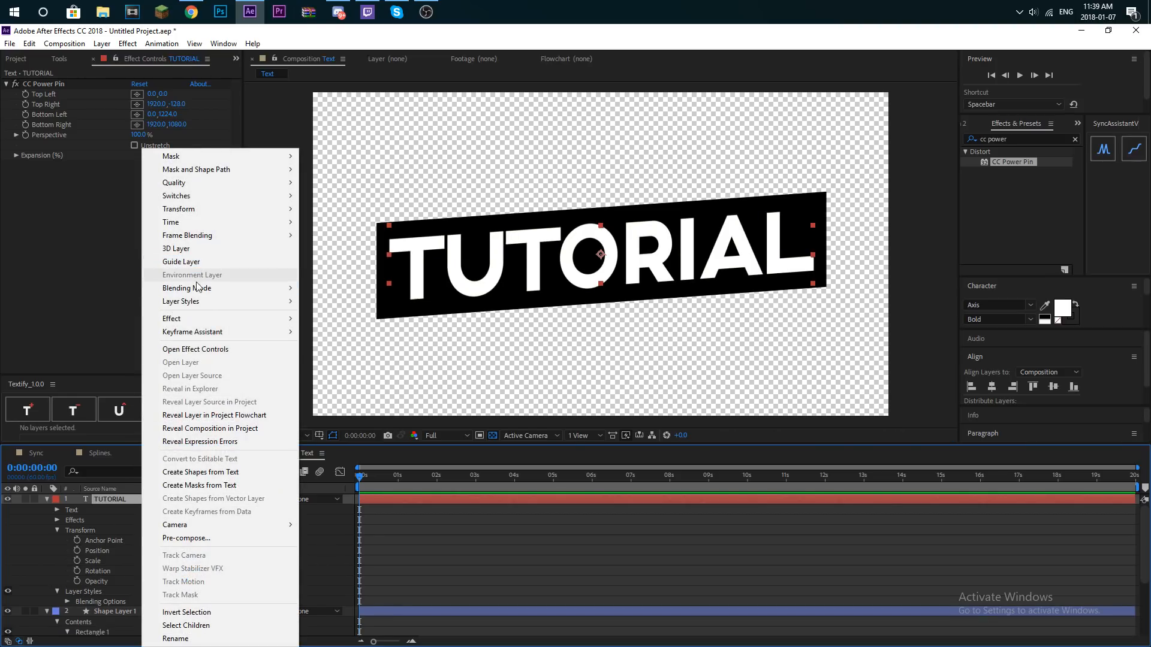
pyautogui.moveTo(198, 301)
pyautogui.click(68, 358)
pyautogui.scroll(-3, 178, 574)
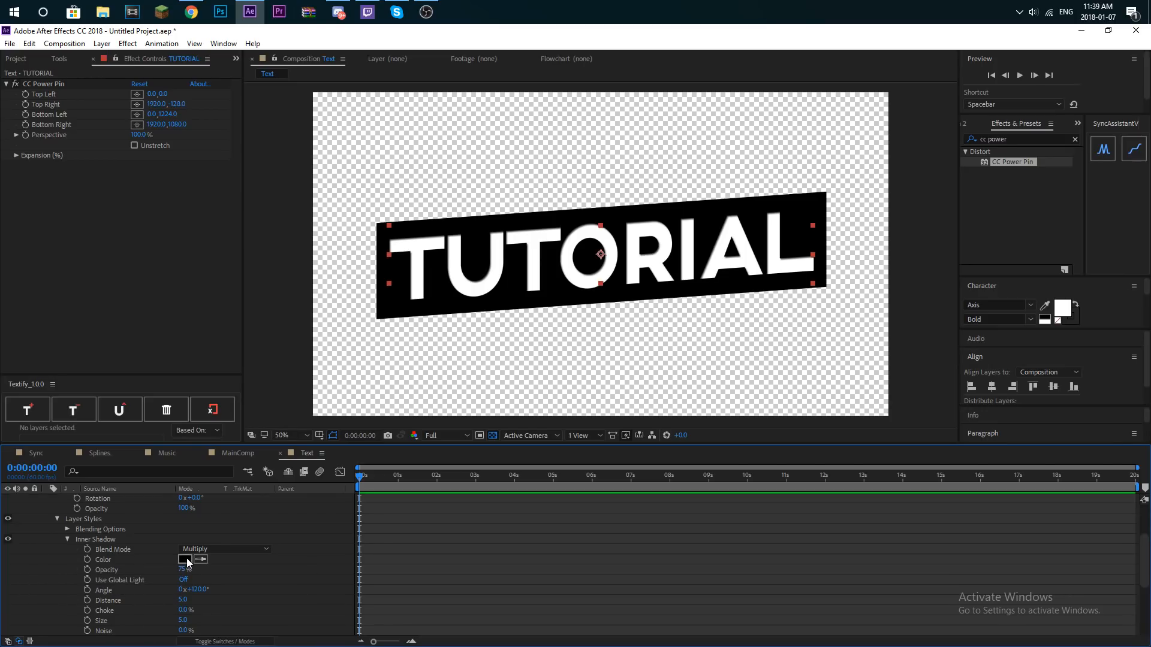
pyautogui.click(186, 560)
pyautogui.click(277, 110)
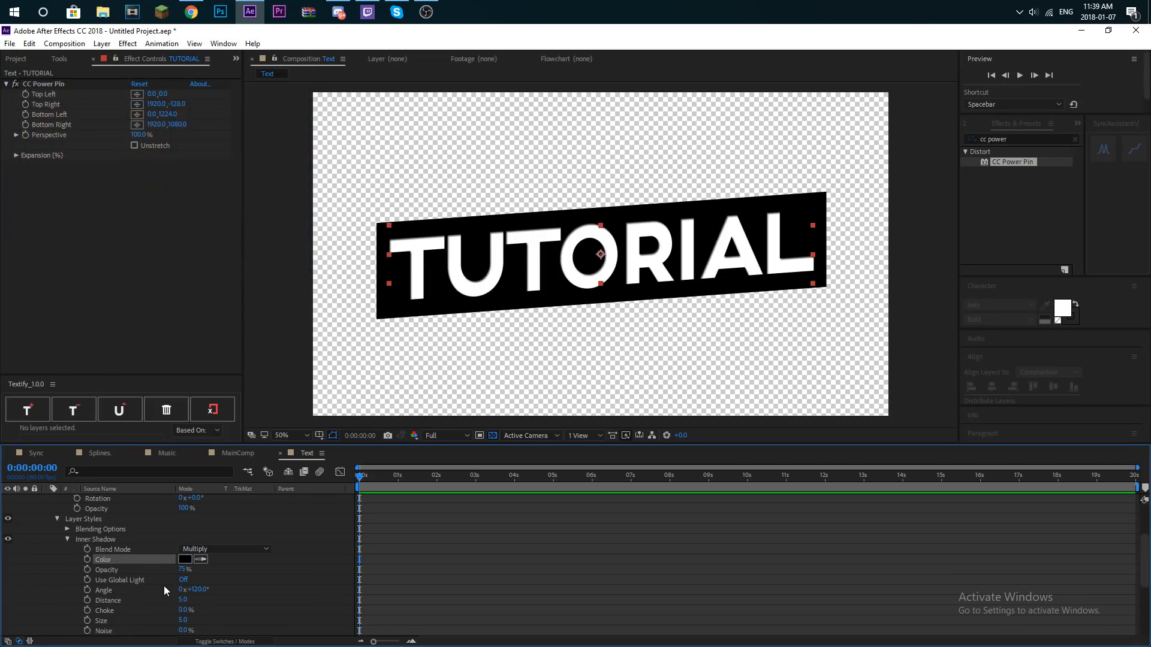
# - Set the TUTORIAL text's Inner Shadow to 20% opacity, size 0 and distance 13
pyautogui.write('20')
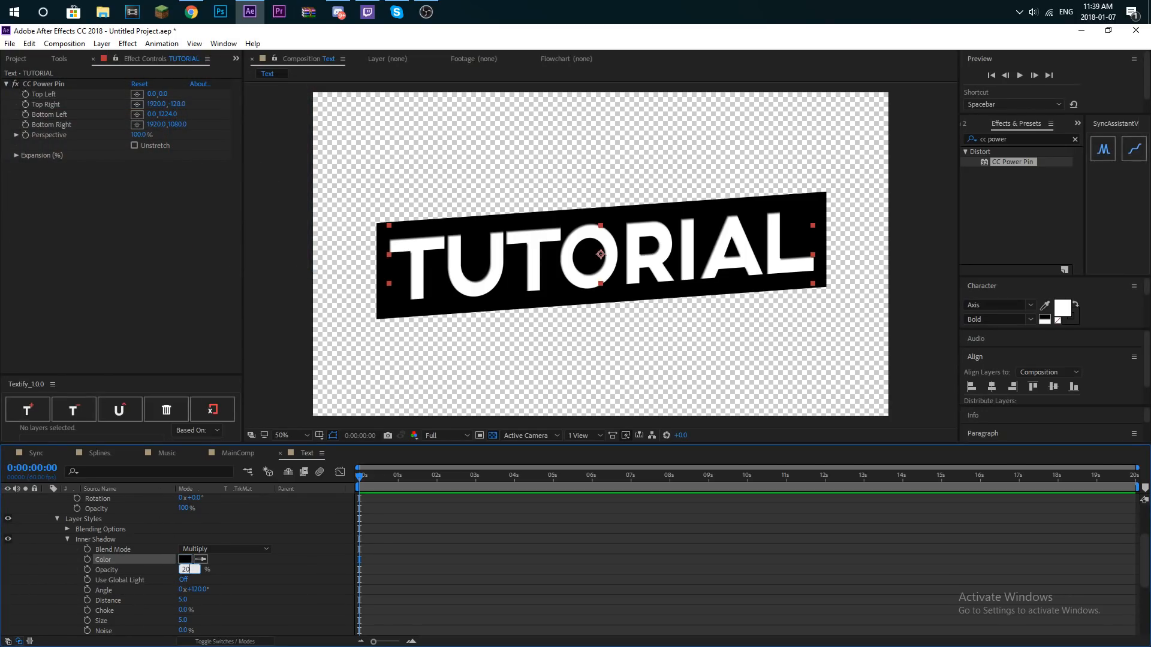
pyautogui.press('Return')
pyautogui.write('0')
pyautogui.press('Return')
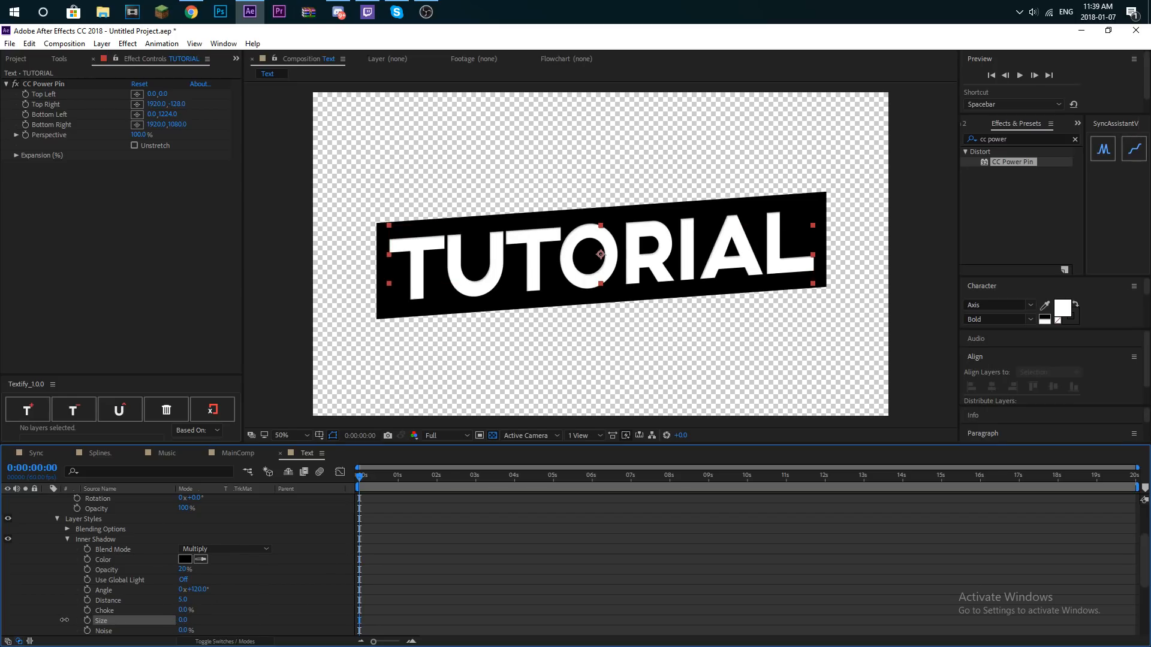
pyautogui.click(185, 600)
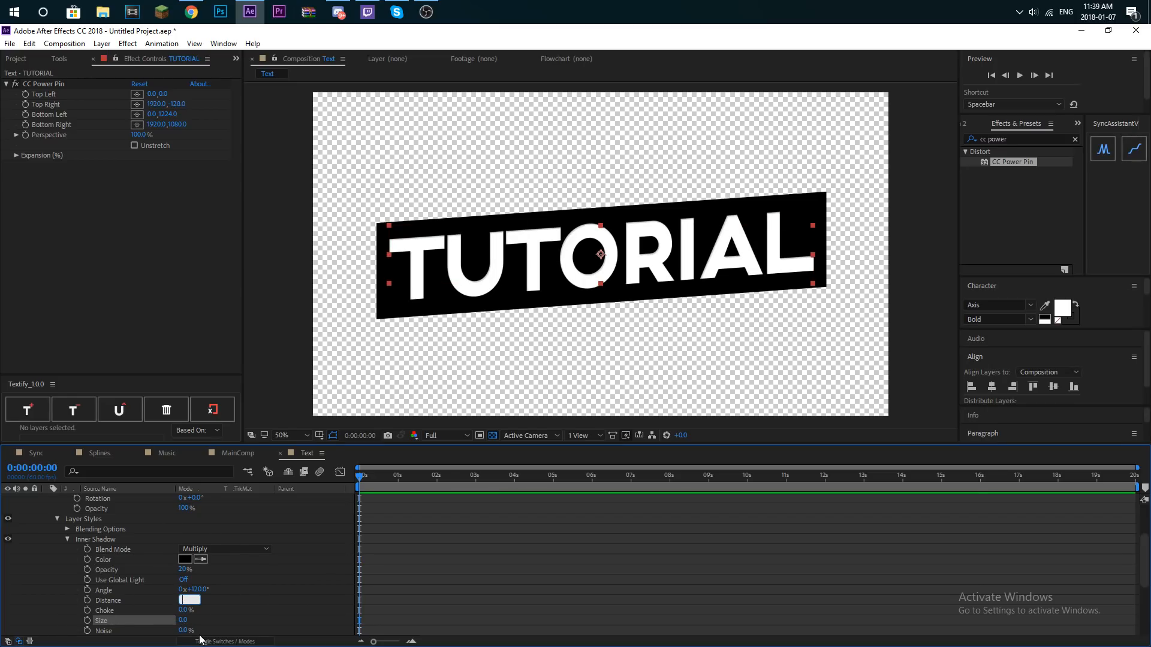
pyautogui.write('13')
pyautogui.press('Return')
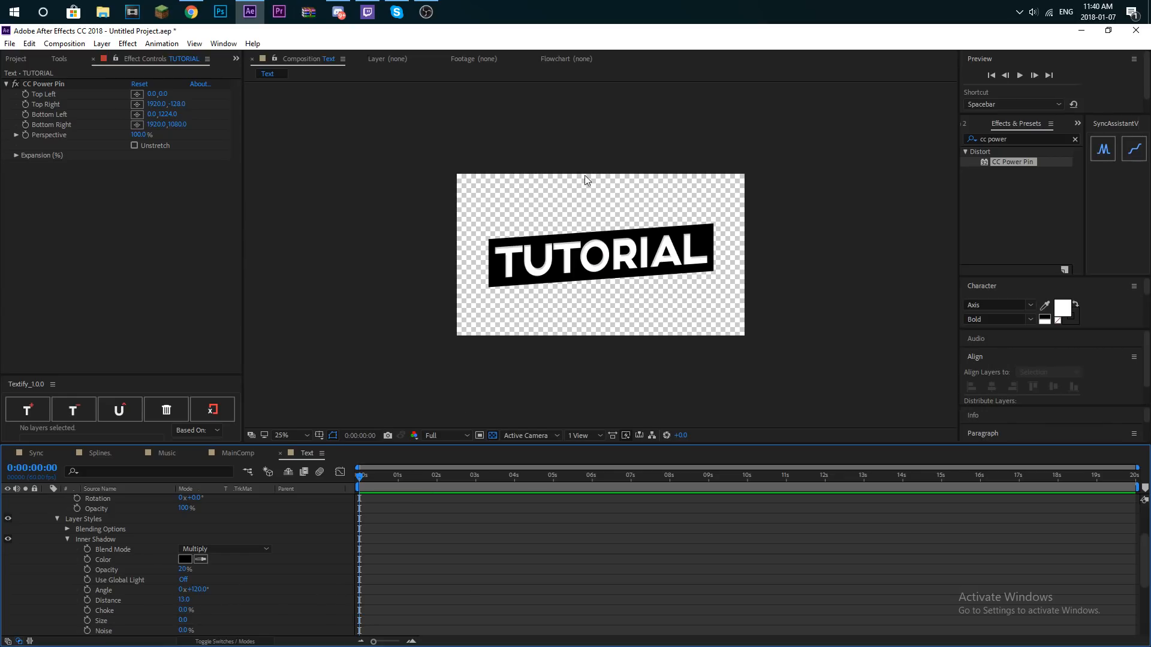
pyautogui.scroll(3, 167, 597)
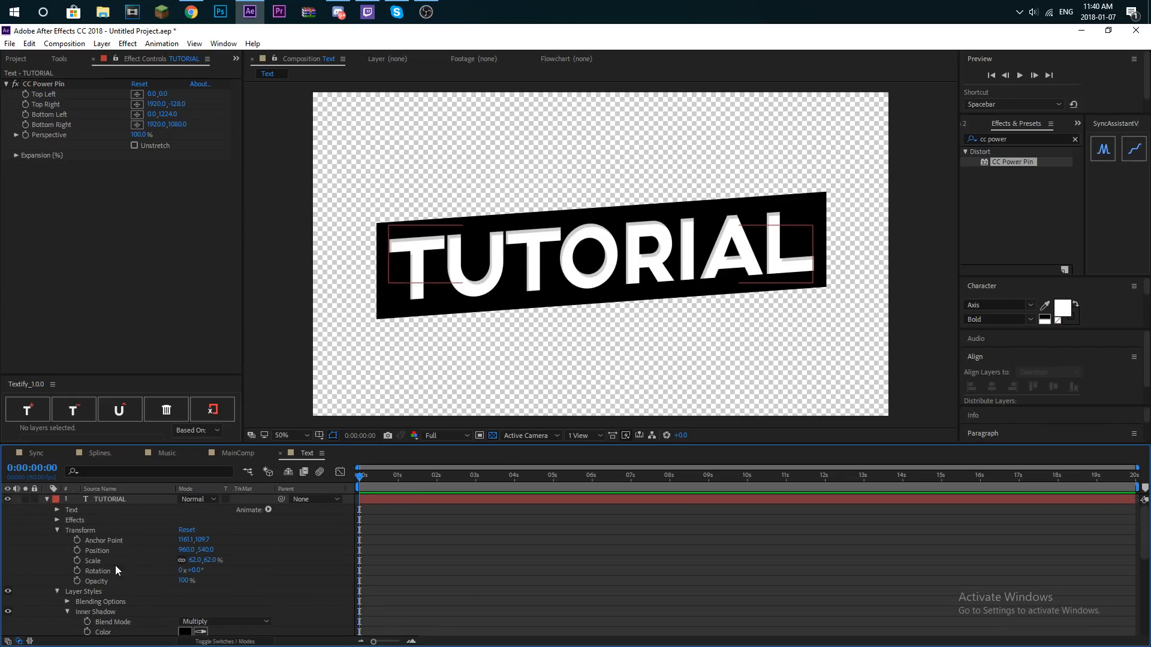
# - Enlarge the Textify controls and apply the Textify in-animation to the TUTORIAL text layer
pyautogui.click(46, 500)
pyautogui.moveTo(372, 481); pyautogui.dragTo(376, 475)
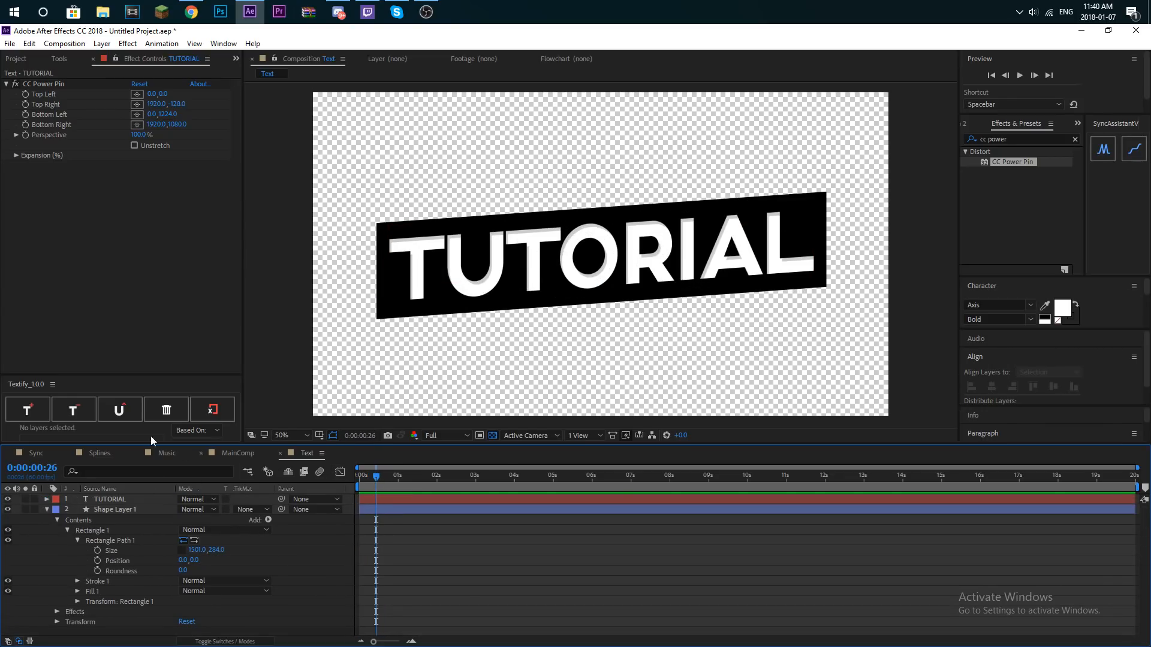
pyautogui.press('Home')
pyautogui.moveTo(142, 375); pyautogui.dragTo(108, 263)
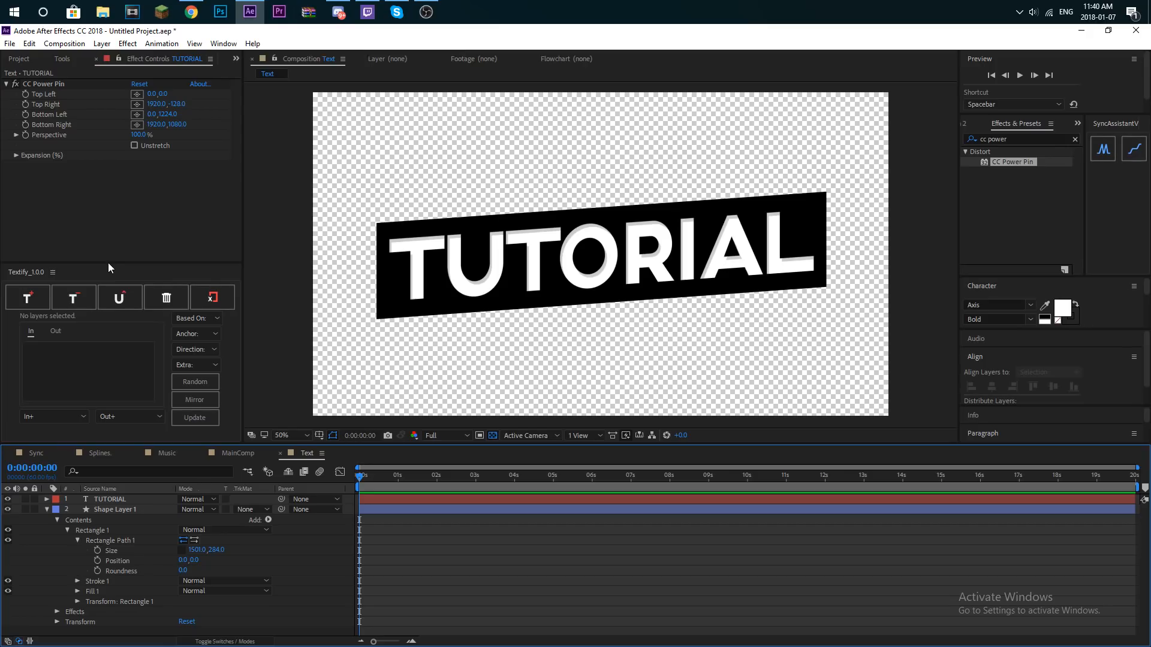
pyautogui.click(39, 296)
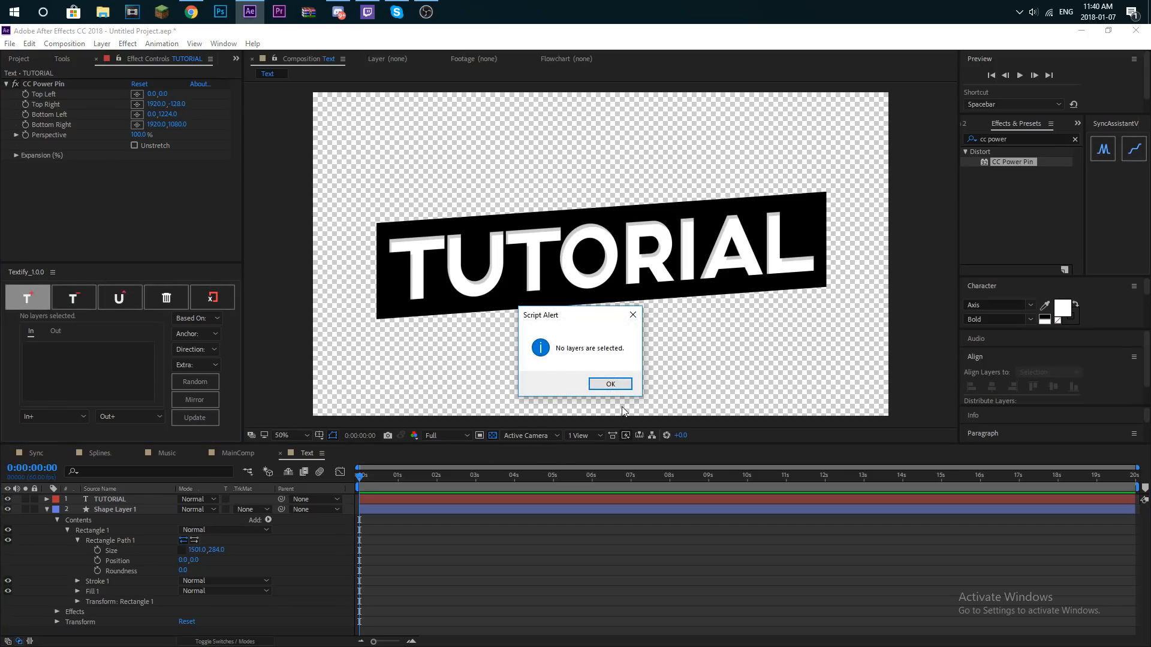
pyautogui.click(611, 384)
pyautogui.click(125, 499)
pyautogui.click(42, 296)
pyautogui.click(41, 297)
# - Add a Position property to the TUTORIAL text's Textify in-animation and set its vertical value to -435
pyautogui.click(59, 415)
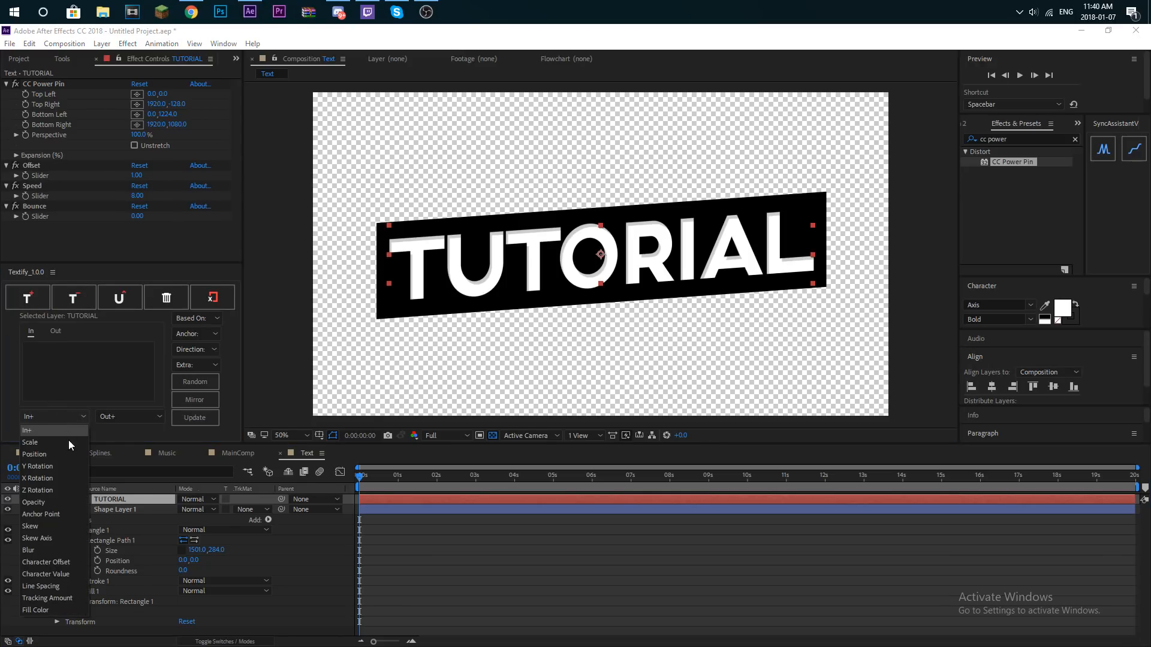
pyautogui.click(55, 453)
pyautogui.click(163, 237)
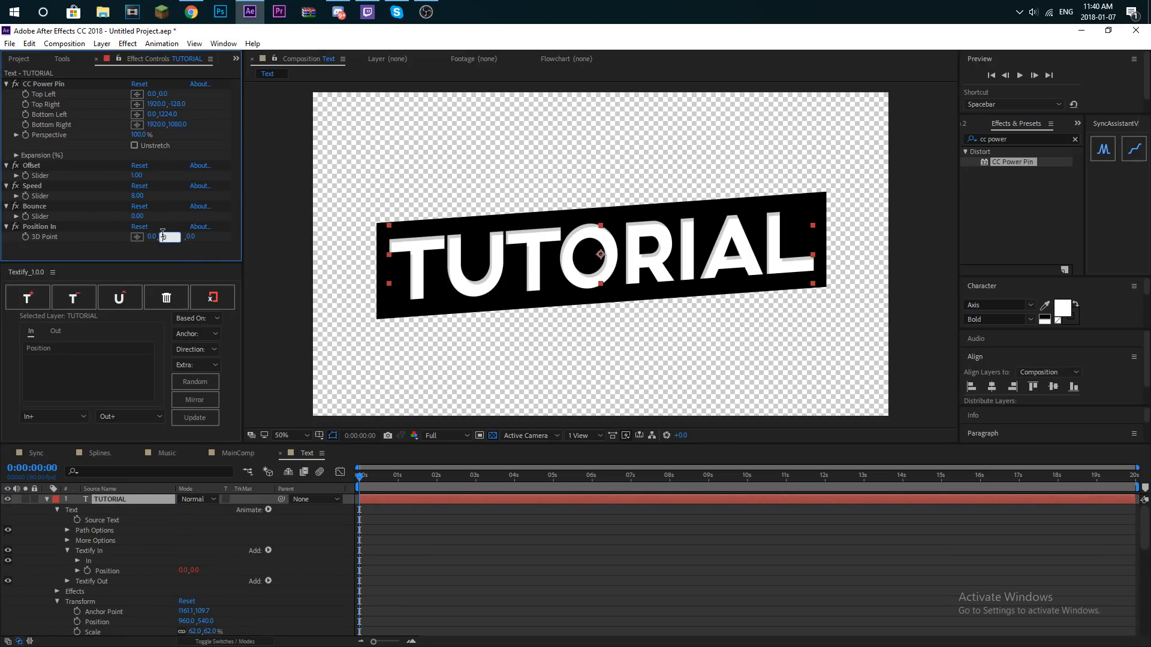
pyautogui.moveTo(166, 238); pyautogui.dragTo(121, 237)
pyautogui.moveTo(353, 486); pyautogui.dragTo(372, 478)
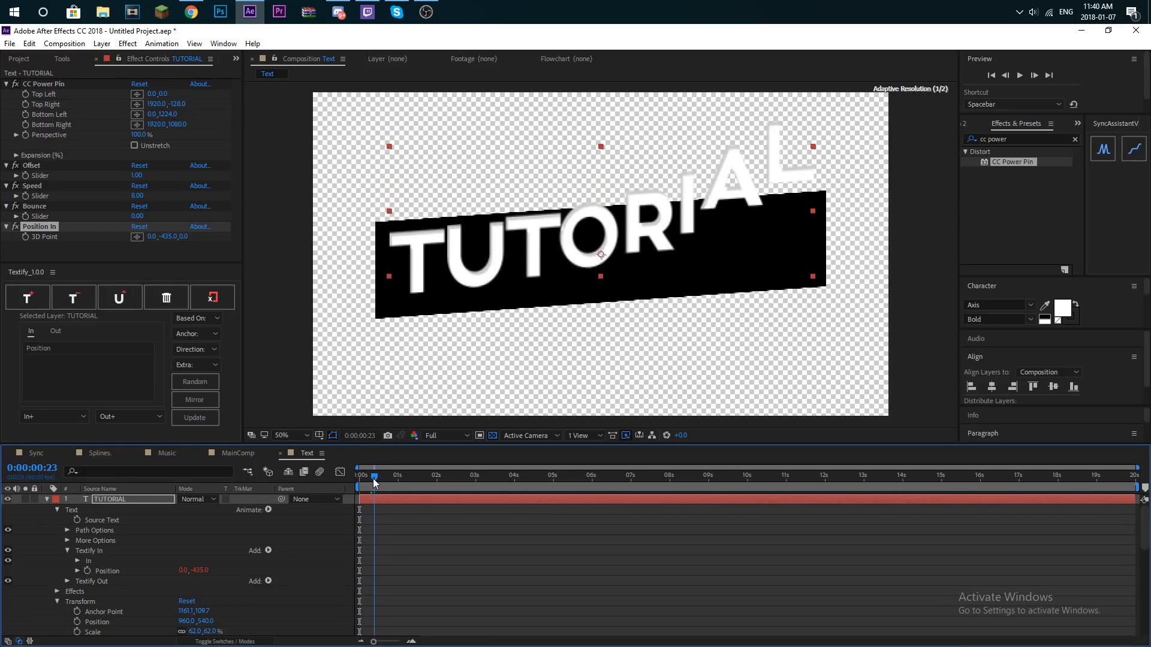
# - Duplicate Shape Layer 1, place the copy above the TUTORIAL layer and use it as the text's alpha matte
pyautogui.click(46, 500)
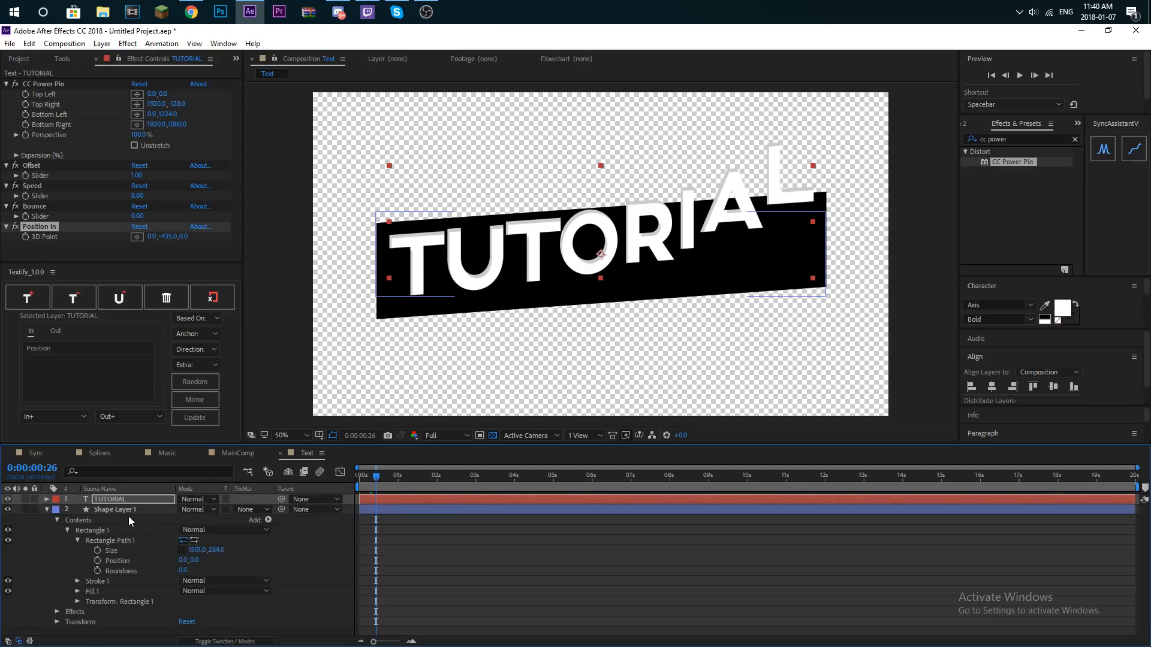
pyautogui.click(129, 512)
pyautogui.hotkey('ctrl', 'd')
pyautogui.moveTo(132, 512); pyautogui.dragTo(132, 495)
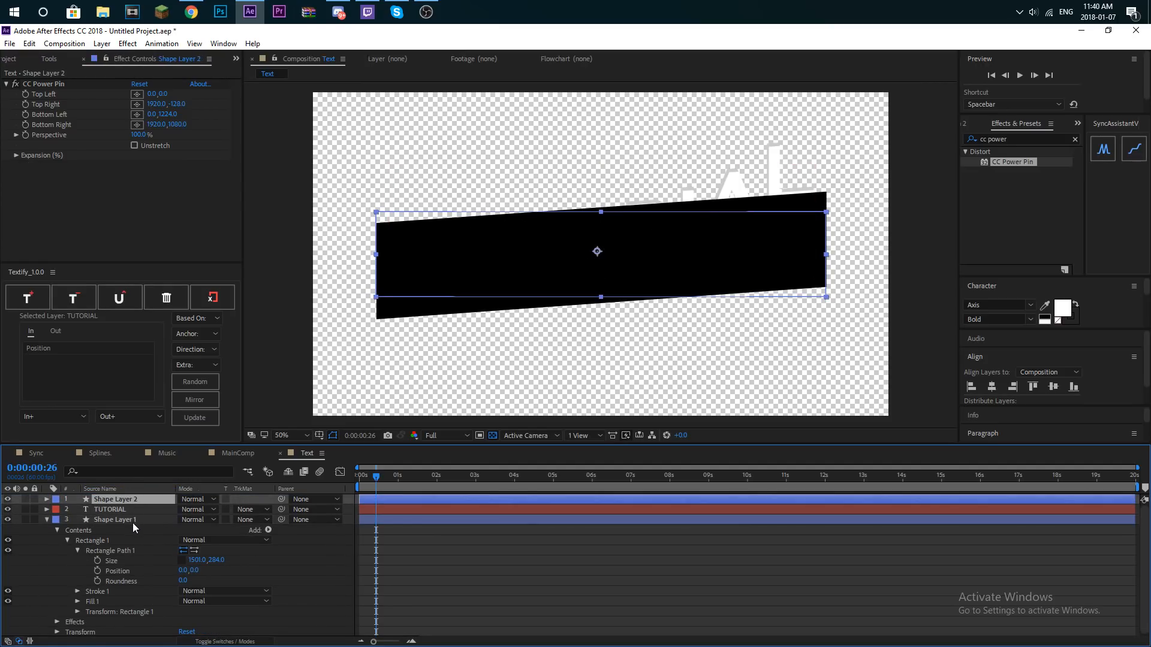
pyautogui.click(250, 510)
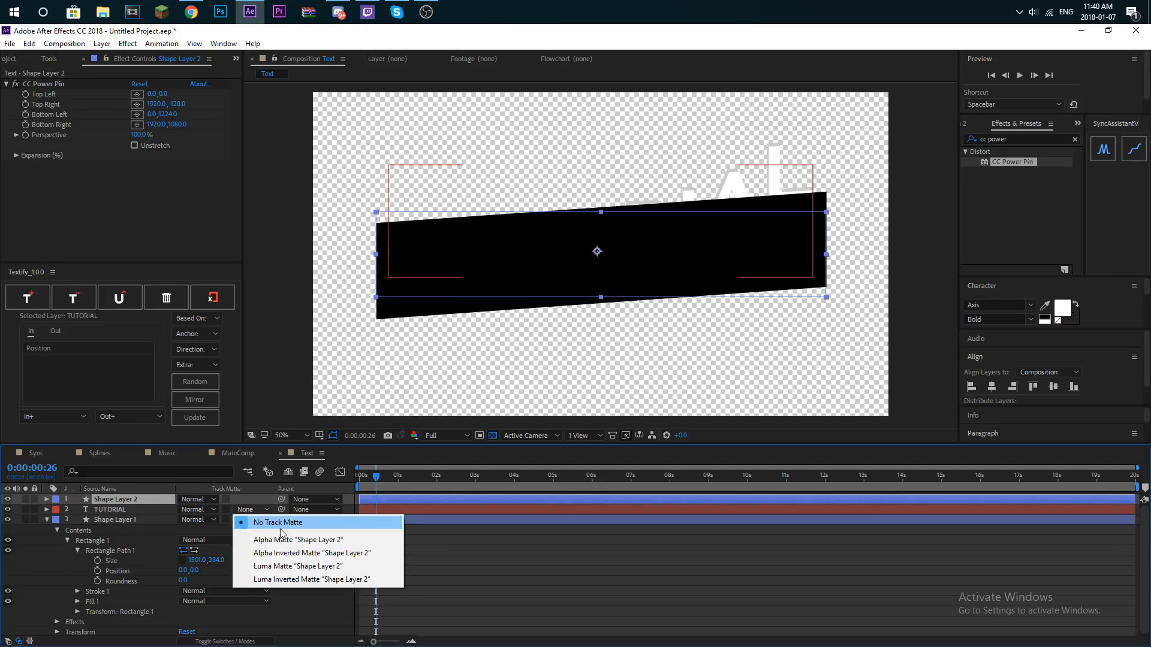
pyautogui.click(309, 541)
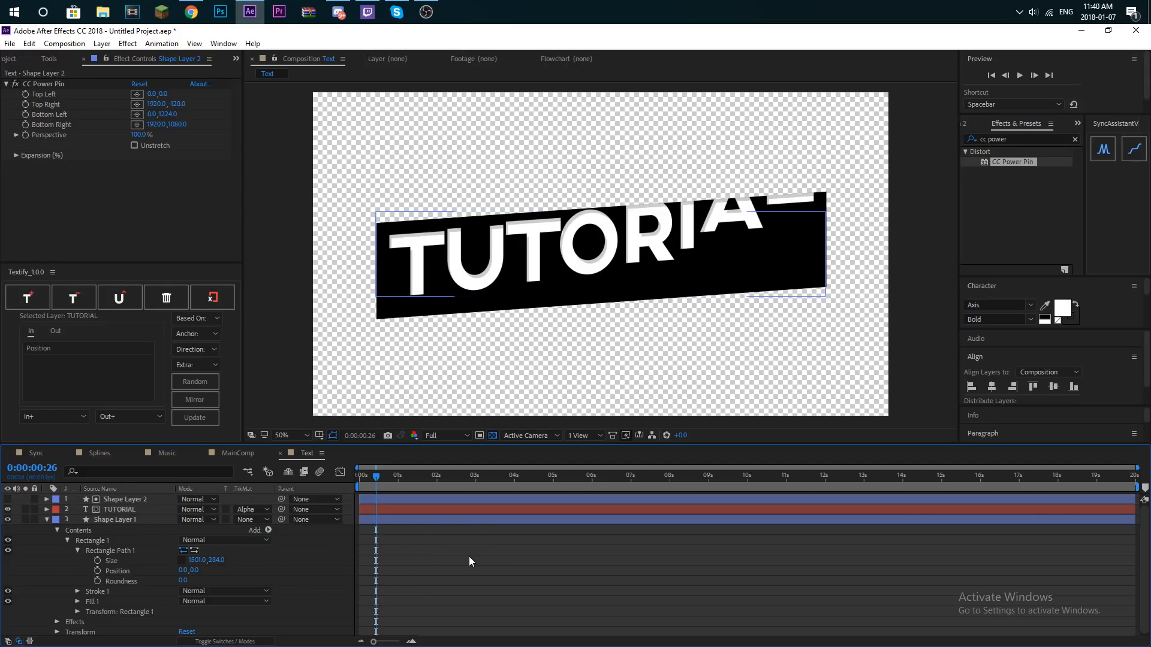
pyautogui.click(246, 510)
pyautogui.click(507, 543)
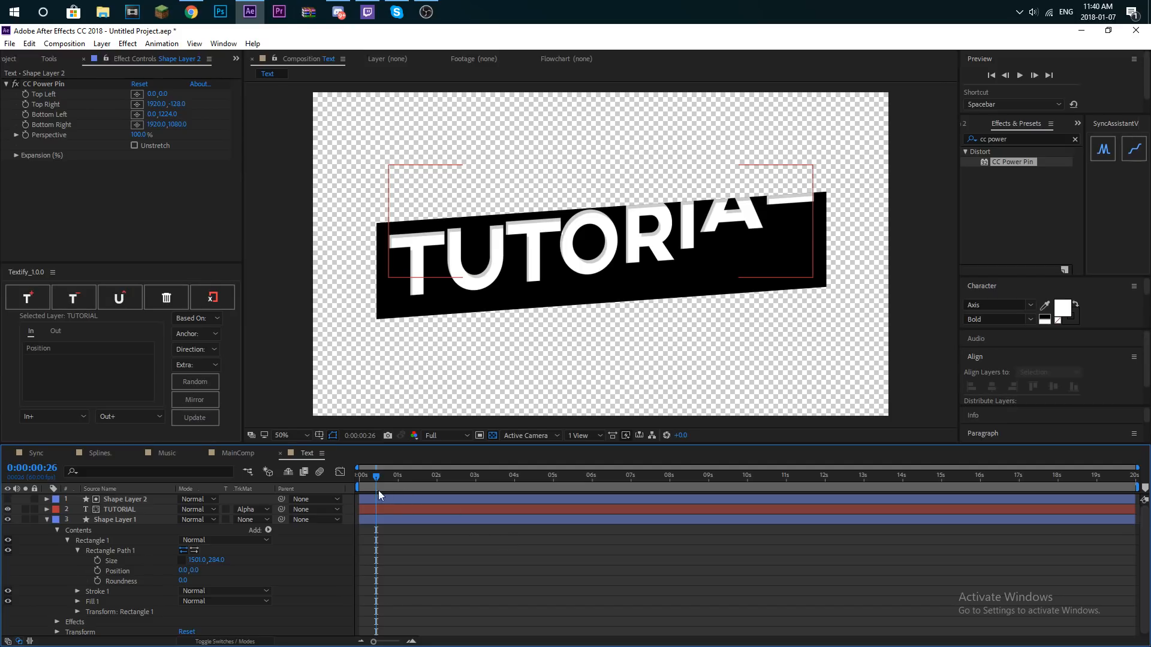
# - Collapse Shape Layer 1's properties and preview the TUTORIAL letters dropping in from the start of the composition
pyautogui.moveTo(368, 484); pyautogui.dragTo(365, 487)
pyautogui.click(116, 508)
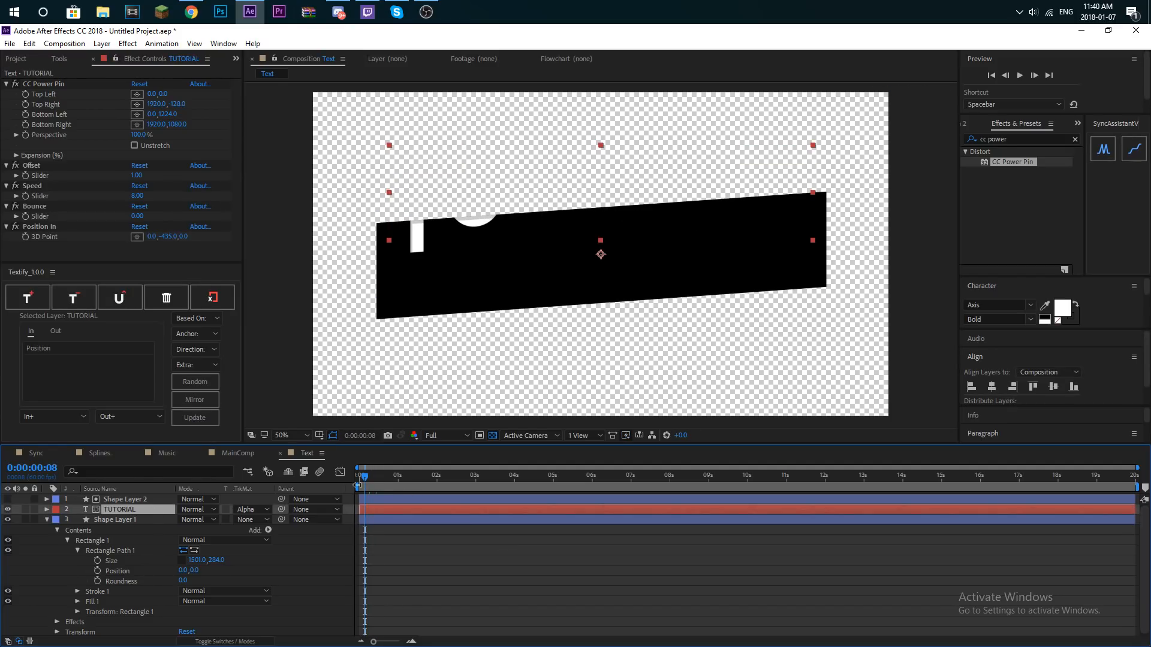
pyautogui.click(46, 519)
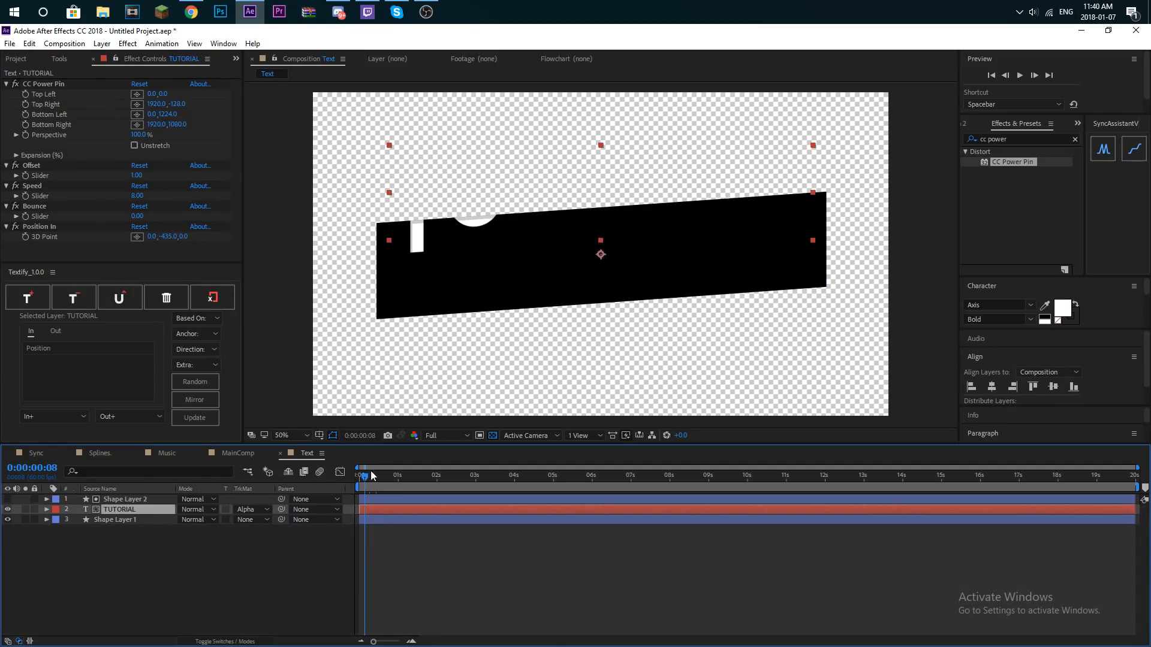
pyautogui.press('Home')
pyautogui.press('space')
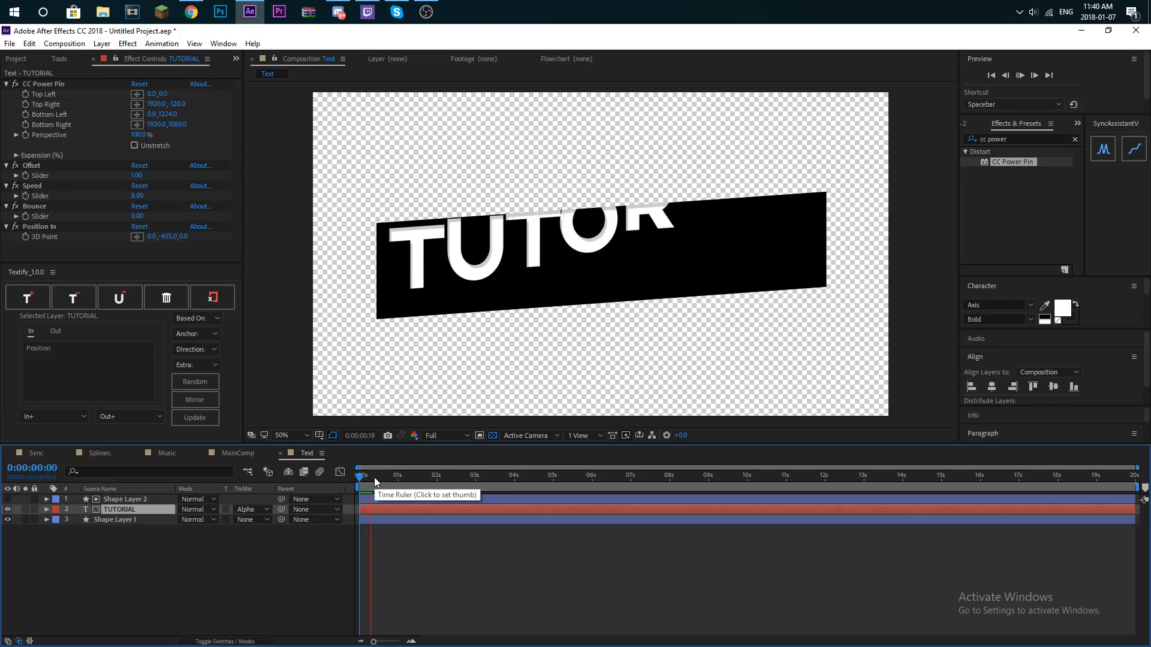
pyautogui.press('space')
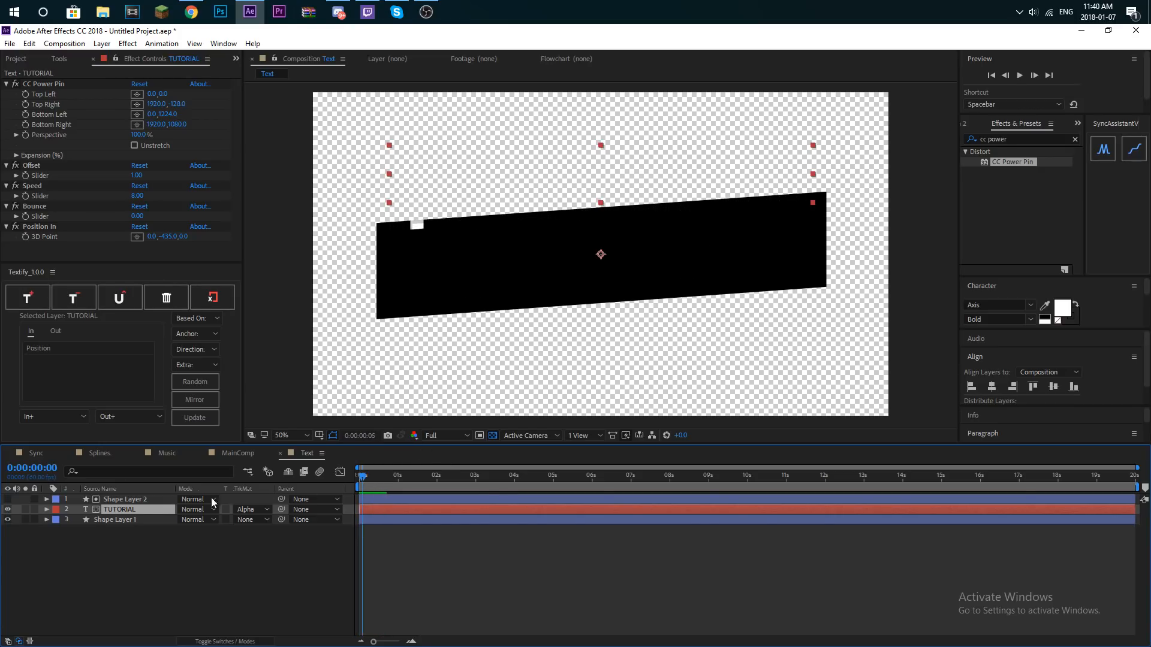
# - Search the effects for "Drop" and apply the Perspective Drop Shadow effect to Shape Layer 1
pyautogui.click(111, 520)
pyautogui.click(1069, 139)
pyautogui.click(1074, 139)
pyautogui.write('Drop')
pyautogui.scroll(-2, 1025, 233)
pyautogui.moveTo(1022, 219); pyautogui.dragTo(101, 520)
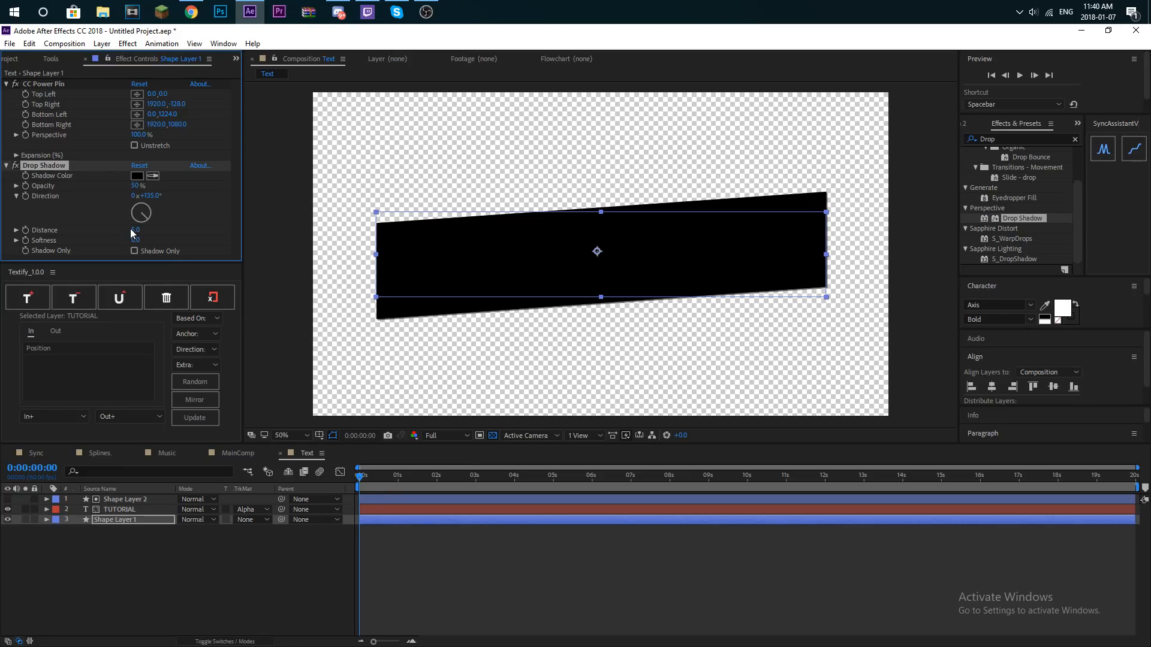
# - Set Shape Layer 1's Drop Shadow to distance 13 and opacity 20%
pyautogui.moveTo(139, 229); pyautogui.dragTo(139, 229)
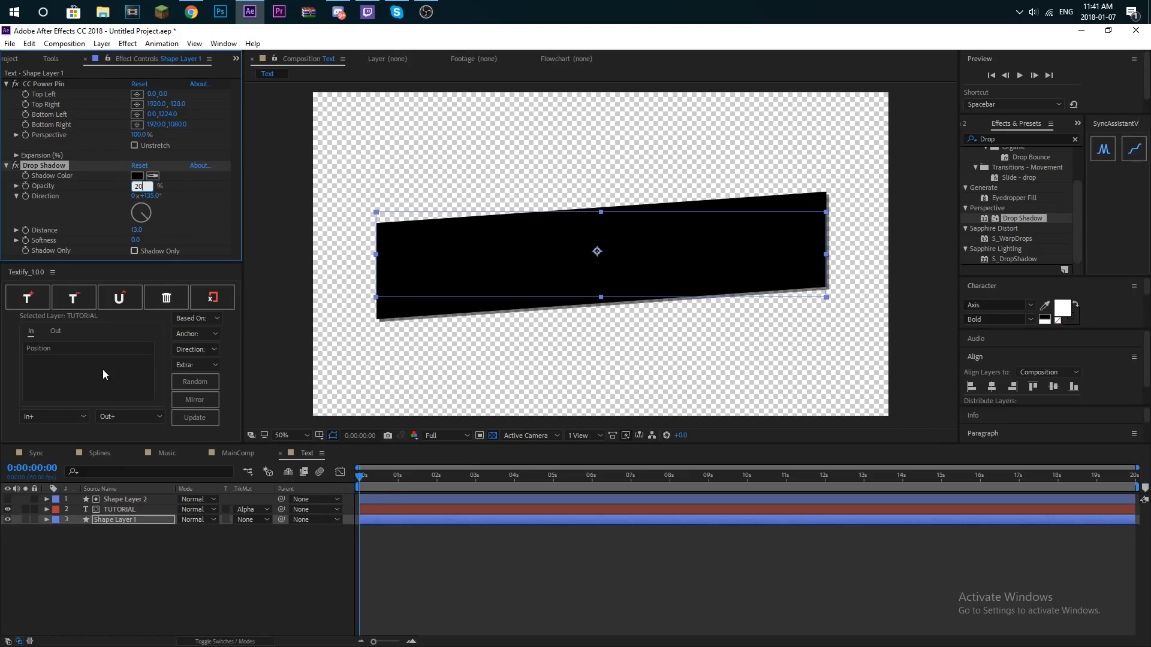
pyautogui.click(431, 591)
pyautogui.moveTo(354, 480); pyautogui.dragTo(395, 481)
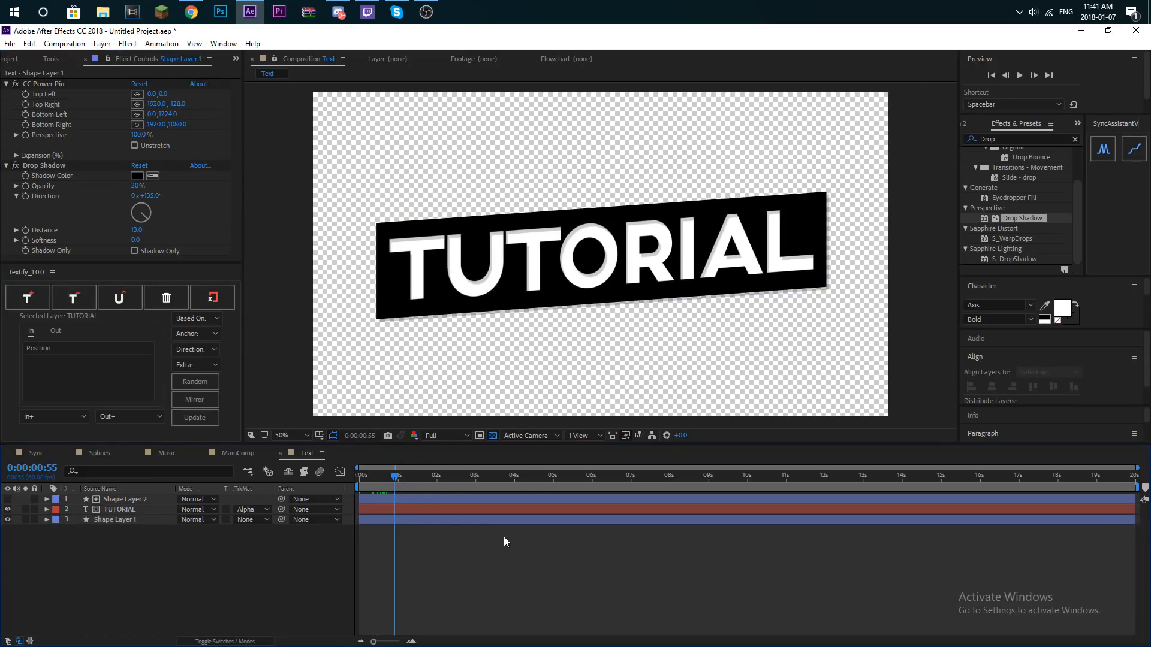
# - Open MainComp, add the Text composition as a layer starting at time zero, and preview it
pyautogui.click(10, 43)
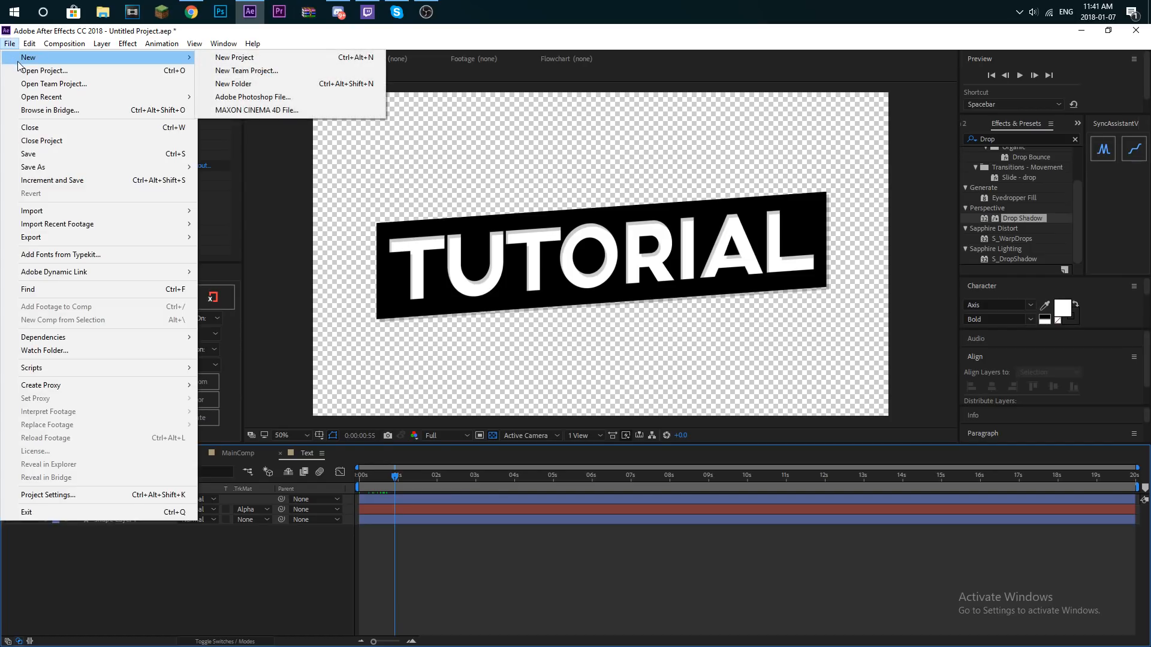
pyautogui.click(252, 366)
pyautogui.click(23, 59)
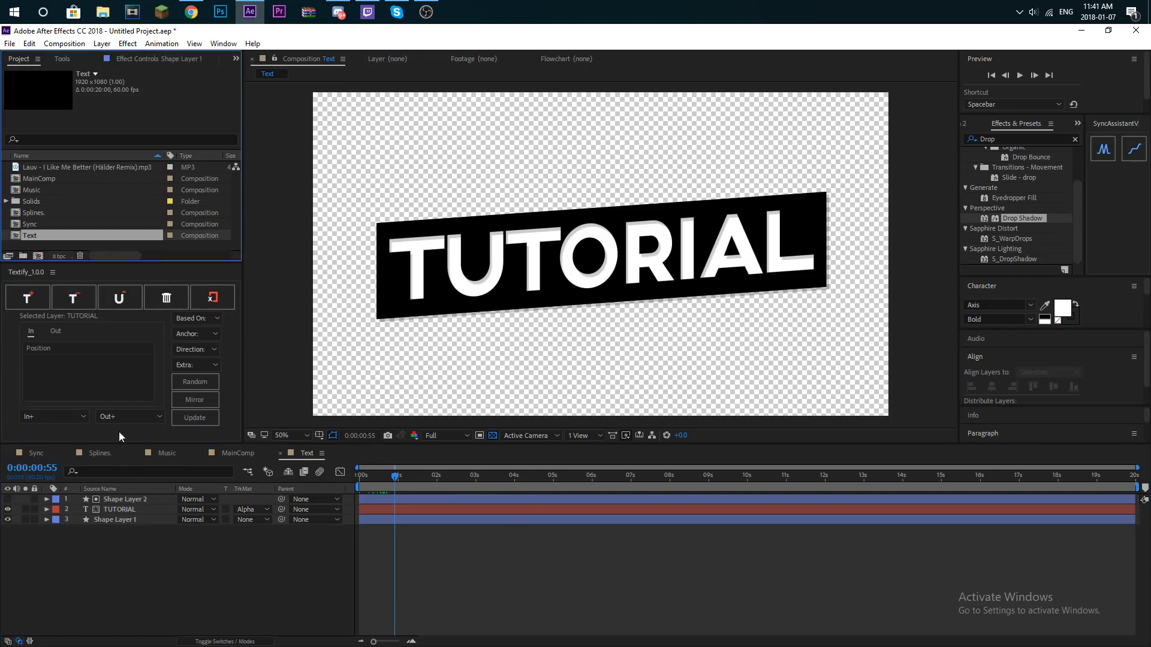
pyautogui.doubleClick(34, 179)
pyautogui.moveTo(27, 239); pyautogui.dragTo(402, 491)
pyautogui.press('space')
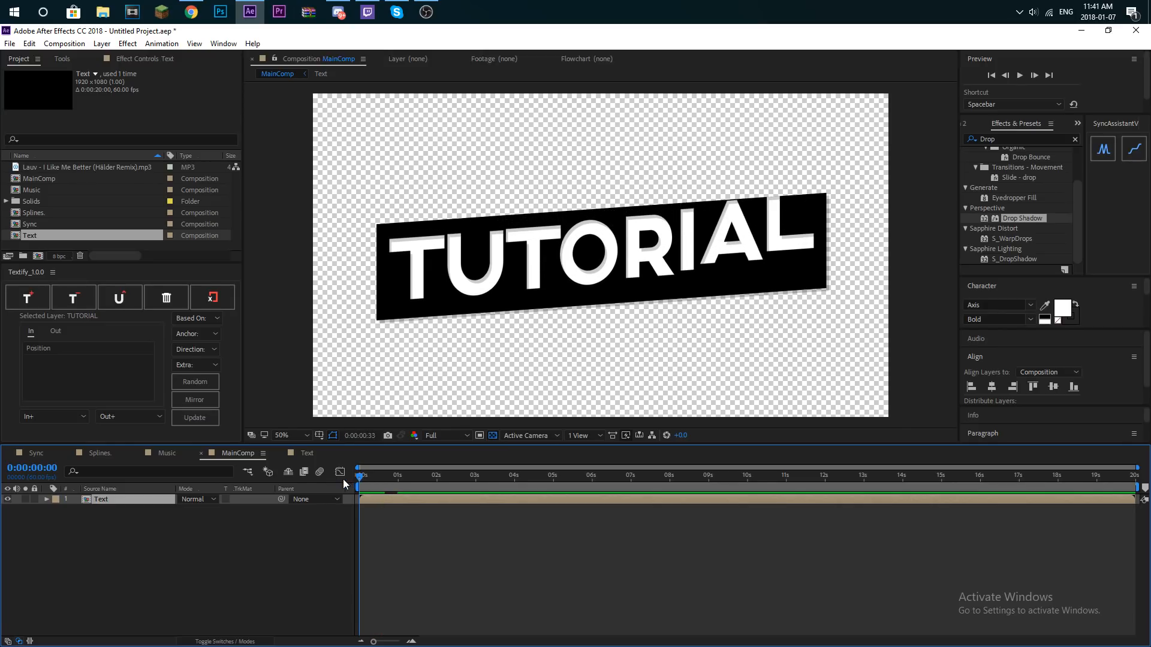
pyautogui.press('space')
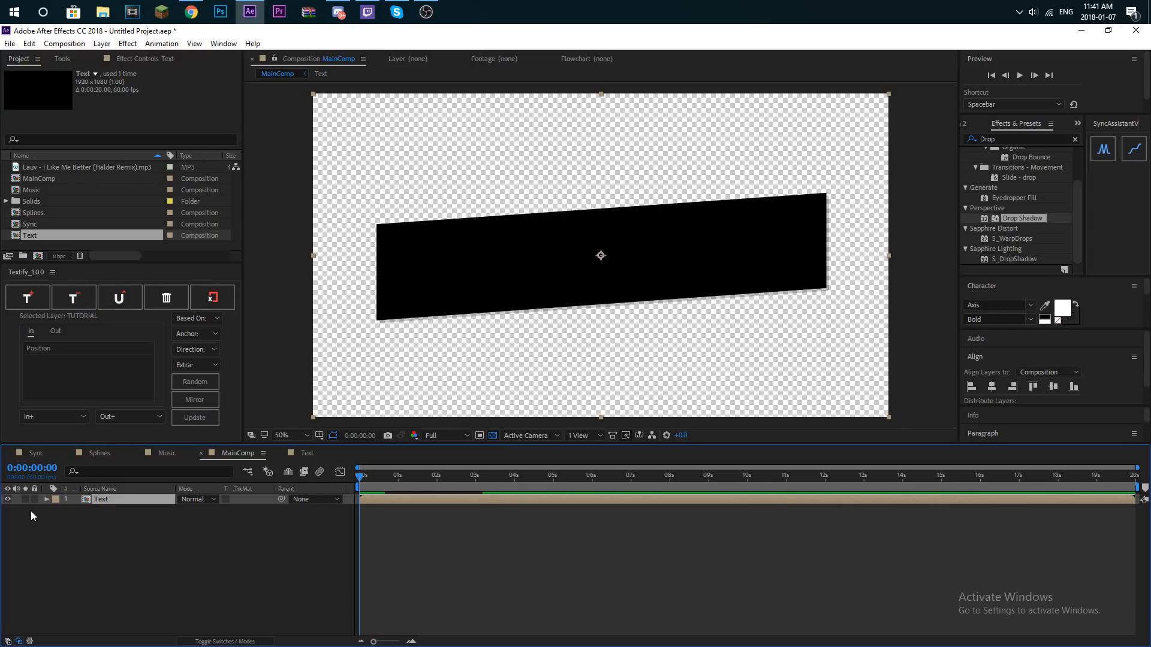
# - Keyframe the Text layer's Position at time zero at 960, 1358, below the visible frame
pyautogui.click(55, 509)
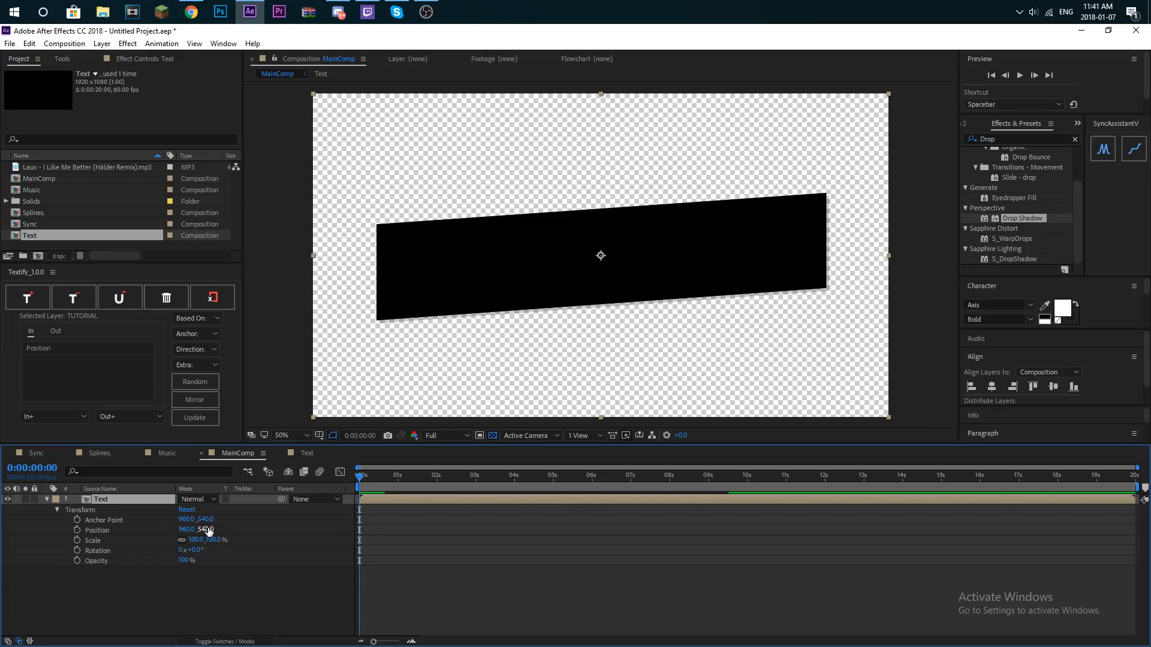
pyautogui.moveTo(211, 529); pyautogui.dragTo(689, 397)
pyautogui.moveTo(206, 530); pyautogui.dragTo(152, 205)
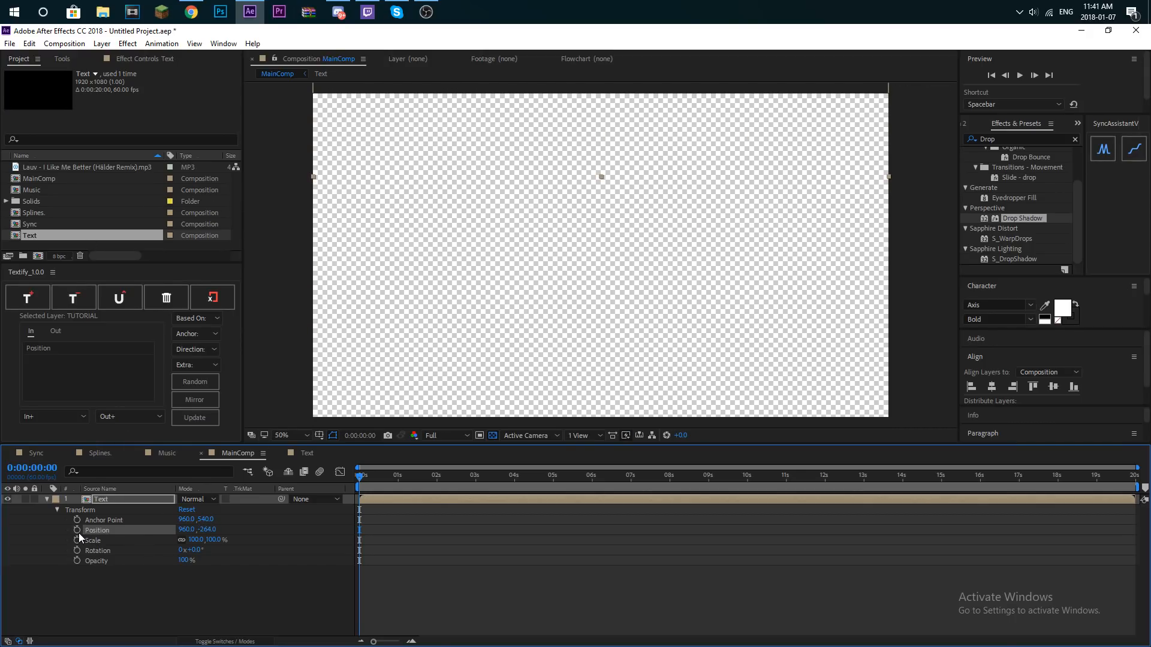
pyautogui.moveTo(373, 478)
pyautogui.mouseDown()
pyautogui.moveTo(410, 476)
pyautogui.moveTo(353, 481)
pyautogui.mouseUp()
pyautogui.moveTo(209, 530); pyautogui.dragTo(1149, 444)
pyautogui.moveTo(208, 530); pyautogui.dragTo(341, 514)
# - At 0:00:01:18, centre the Text layer vertically in MainComp to add a second Position keyframe
pyautogui.moveTo(374, 478); pyautogui.dragTo(409, 475)
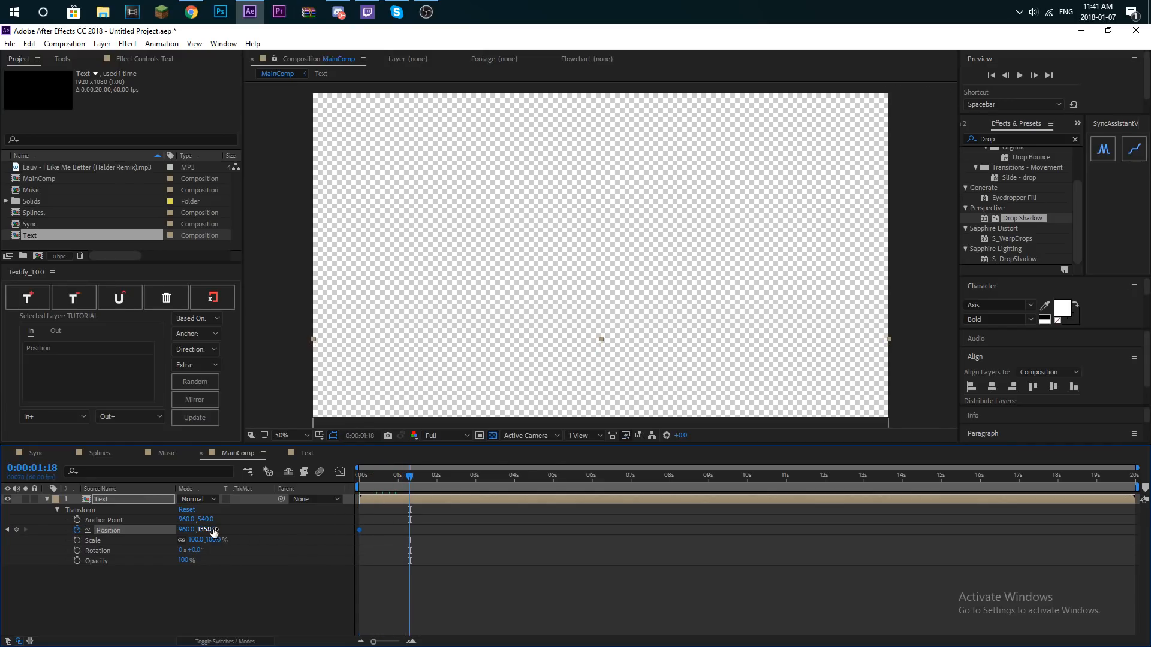
pyautogui.click(1053, 387)
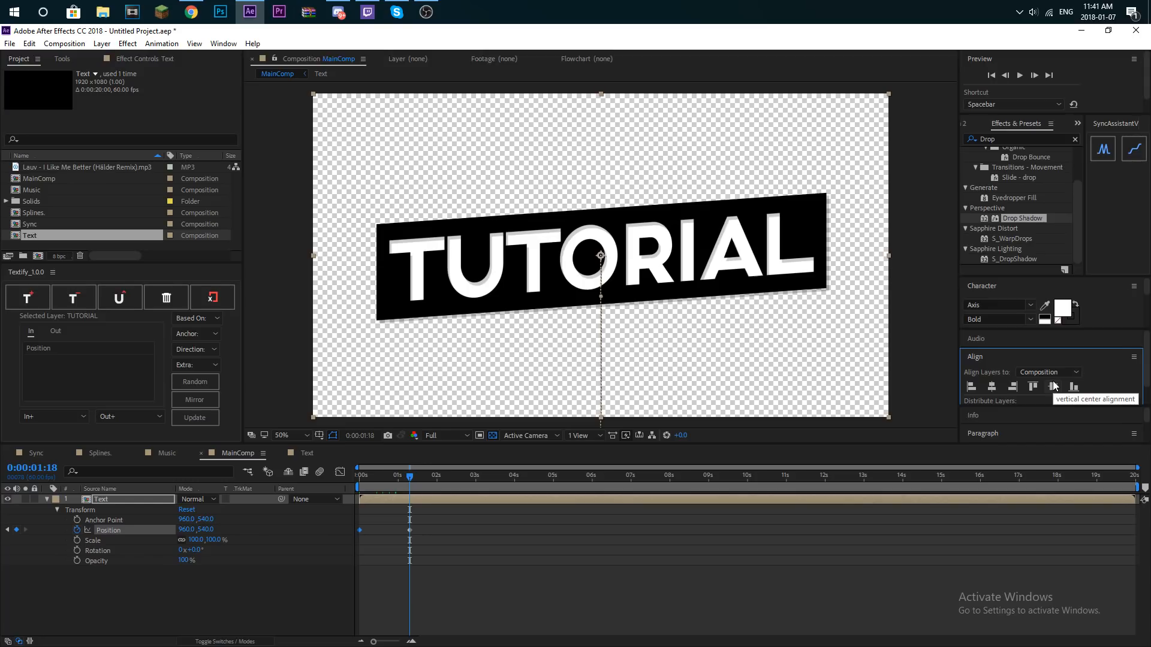
pyautogui.click(223, 44)
pyautogui.click(447, 558)
# - Easy-ease both Position keyframes of the Text layer and reshape their speed curve to peak early and settle slowly
pyautogui.moveTo(417, 530); pyautogui.dragTo(316, 539)
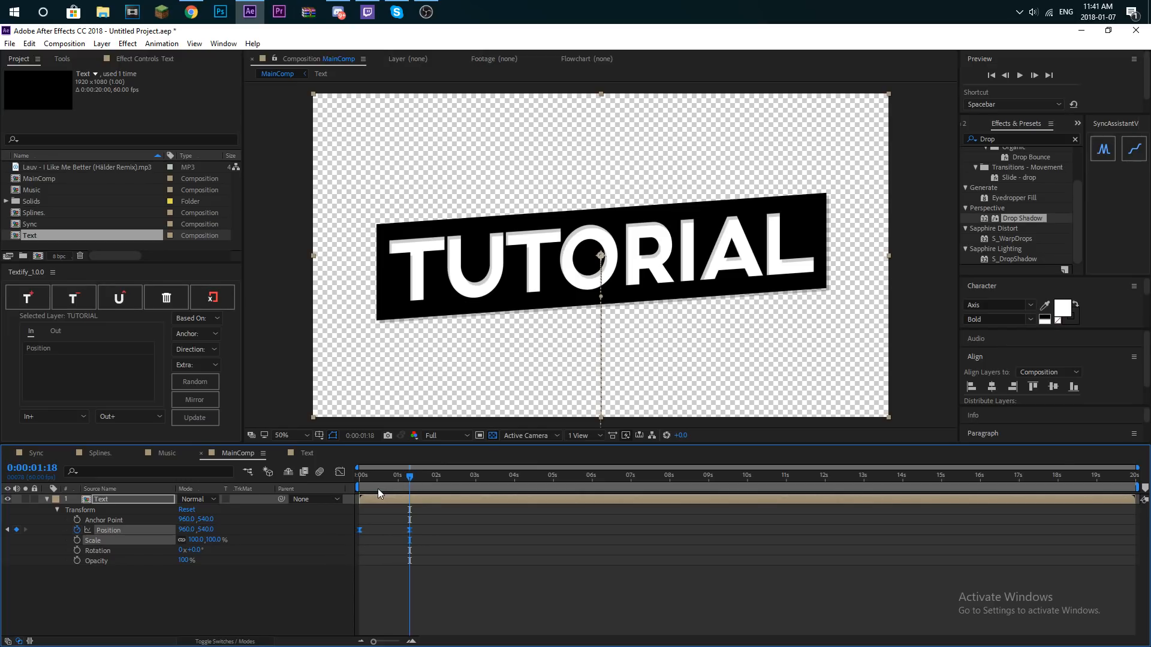
pyautogui.moveTo(428, 530); pyautogui.dragTo(331, 535)
pyautogui.click(342, 471)
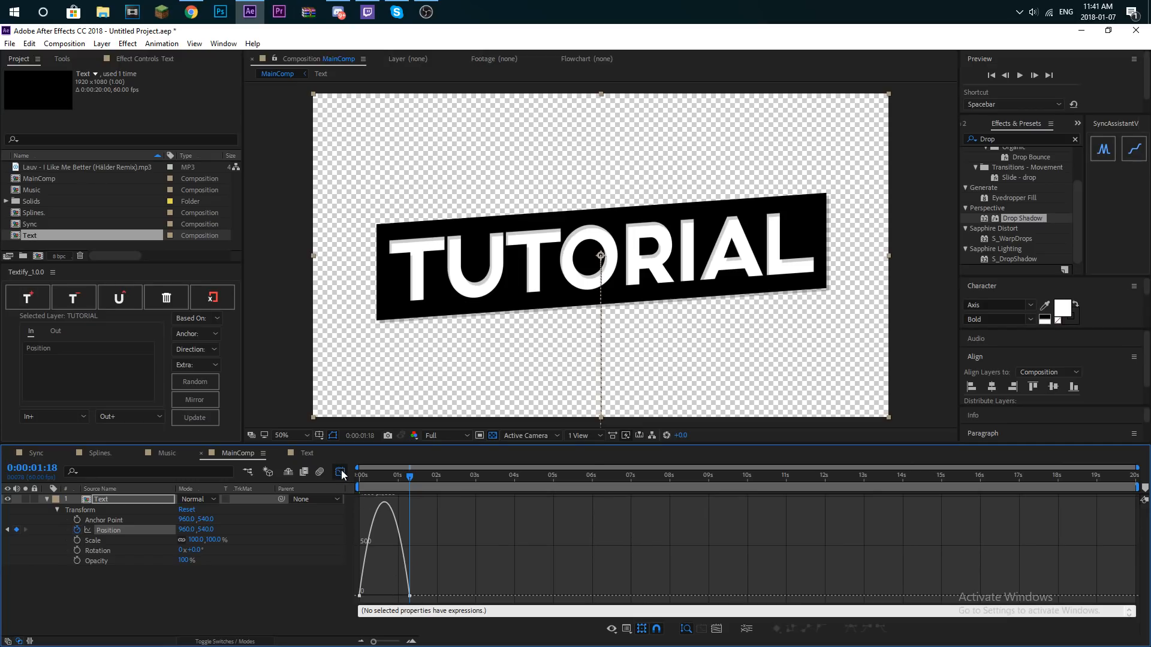
pyautogui.click(410, 596)
pyautogui.moveTo(401, 596); pyautogui.dragTo(379, 596)
# - Play back and scrub the Text layer's slide-in, closing the graph view to examine when the letters start dropping
pyautogui.click(354, 476)
pyautogui.press('space')
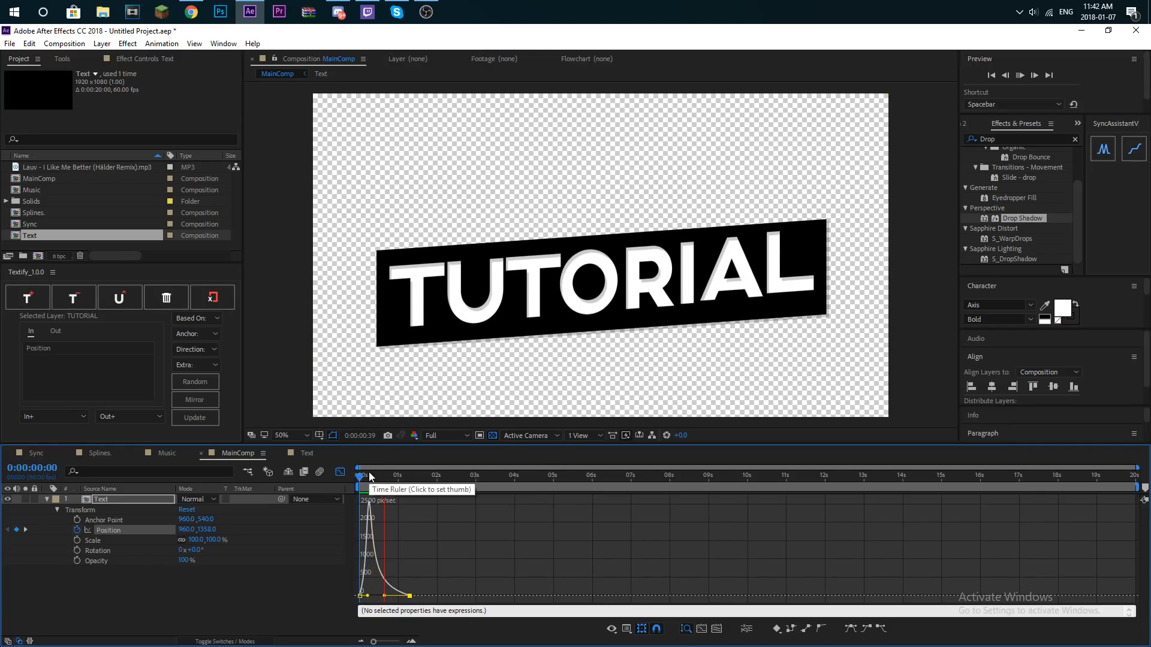
pyautogui.click(368, 471)
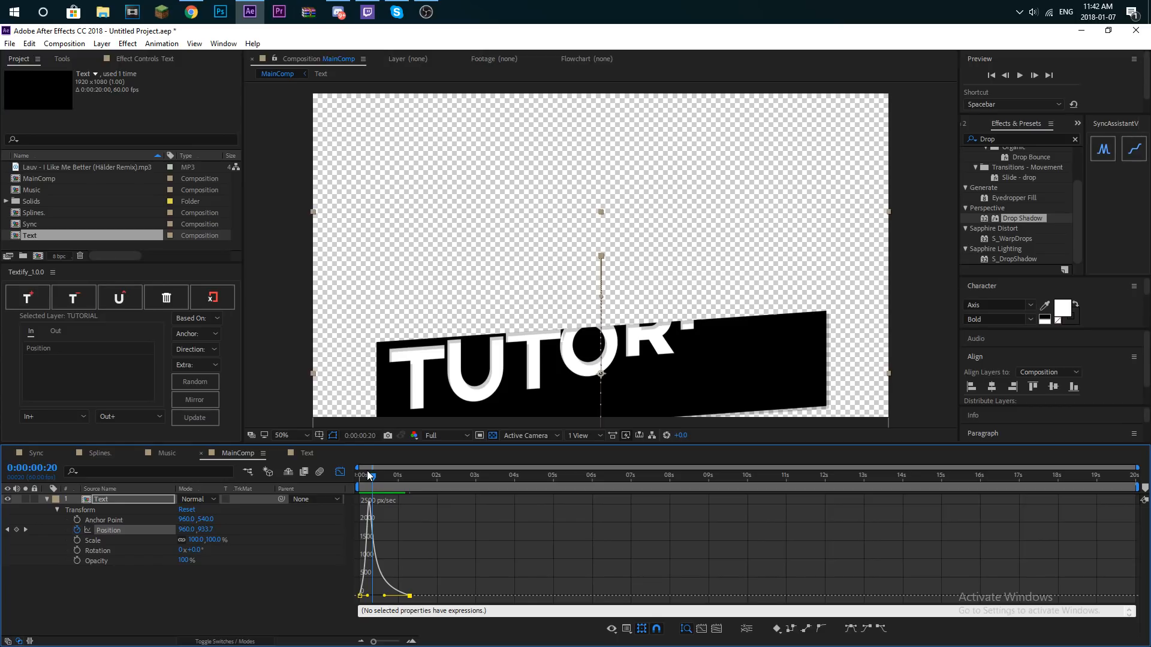
pyautogui.click(353, 477)
pyautogui.click(340, 473)
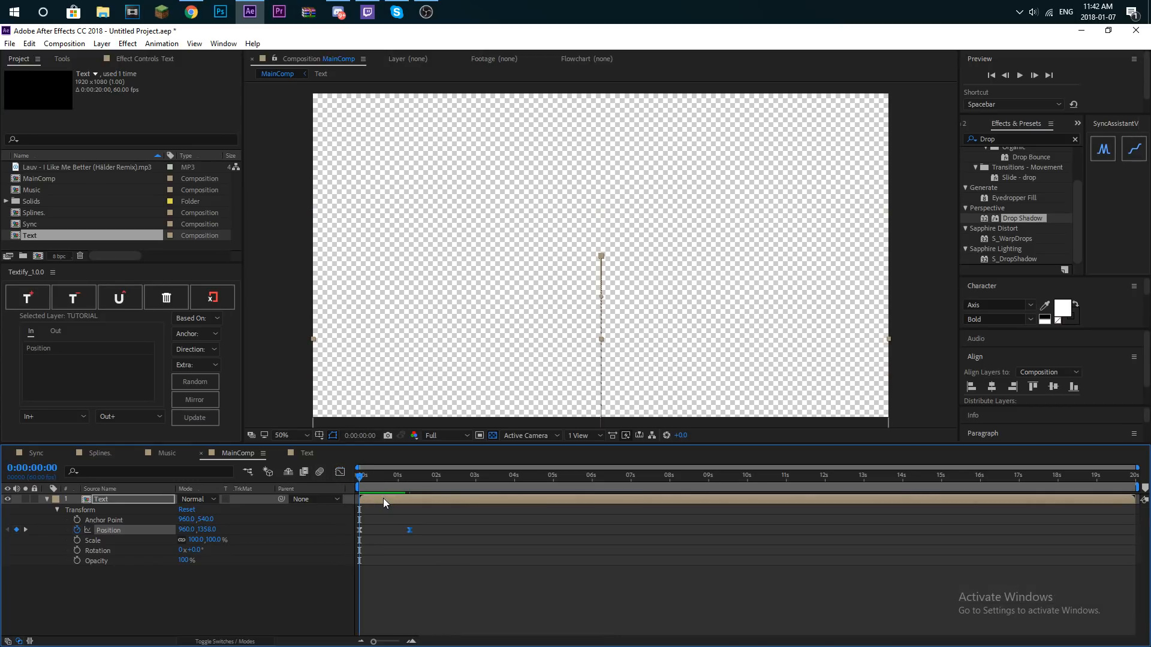
pyautogui.press('space')
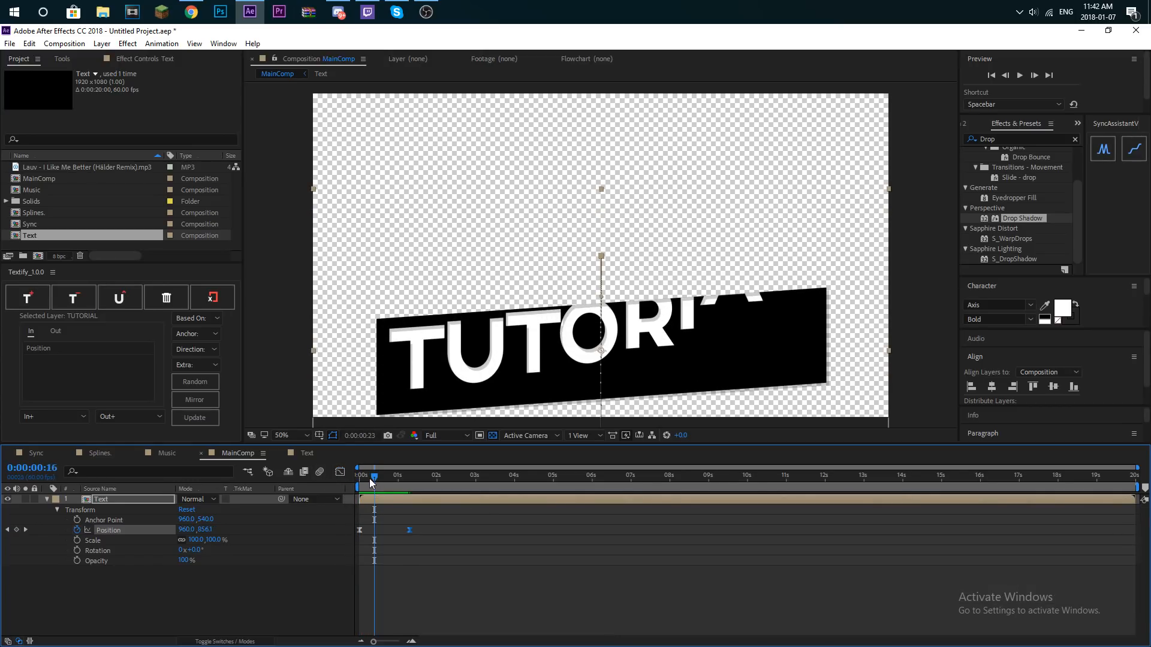
pyautogui.click(369, 478)
pyautogui.click(366, 478)
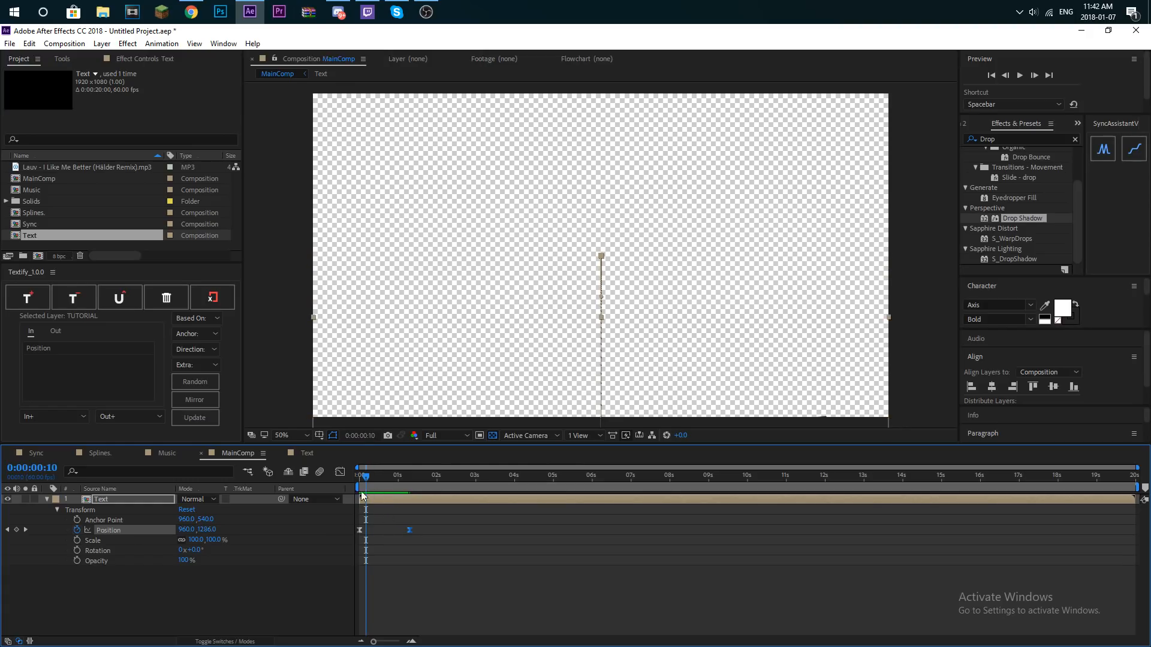
# - Open the Text composition and shift the TUTORIAL and Shape Layer 2 layers together a few frames later
pyautogui.doubleClick(145, 499)
pyautogui.click(383, 507)
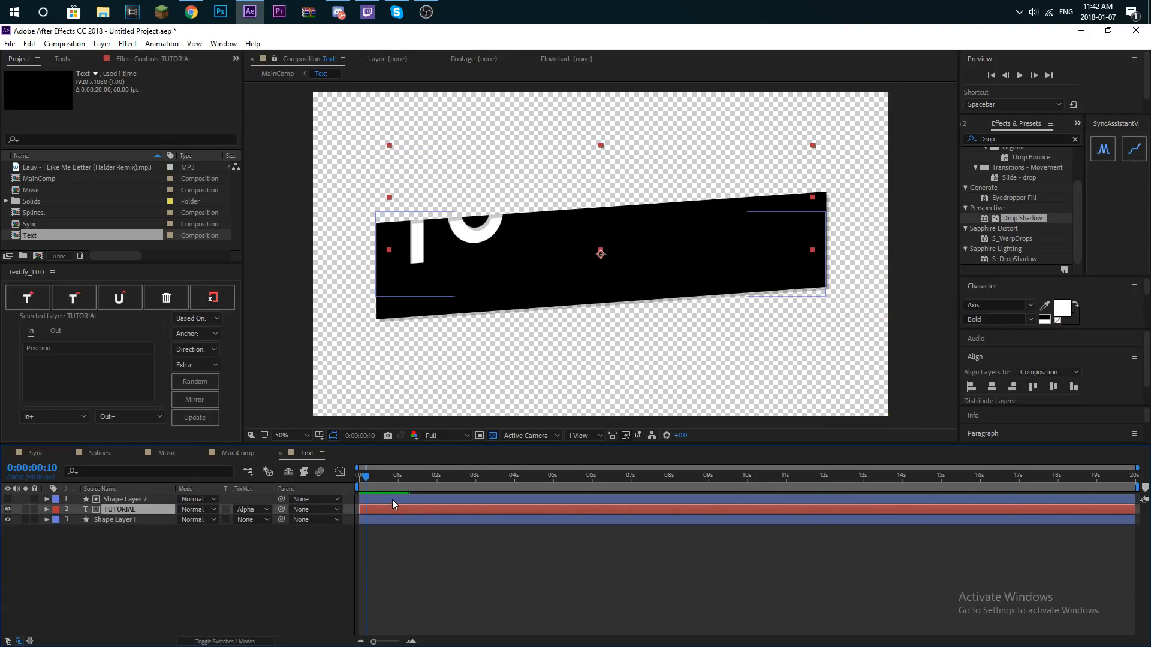
pyautogui.keyDown('ctrl'); pyautogui.click(409, 500); pyautogui.keyUp('ctrl')
pyautogui.moveTo(408, 498); pyautogui.dragTo(411, 498)
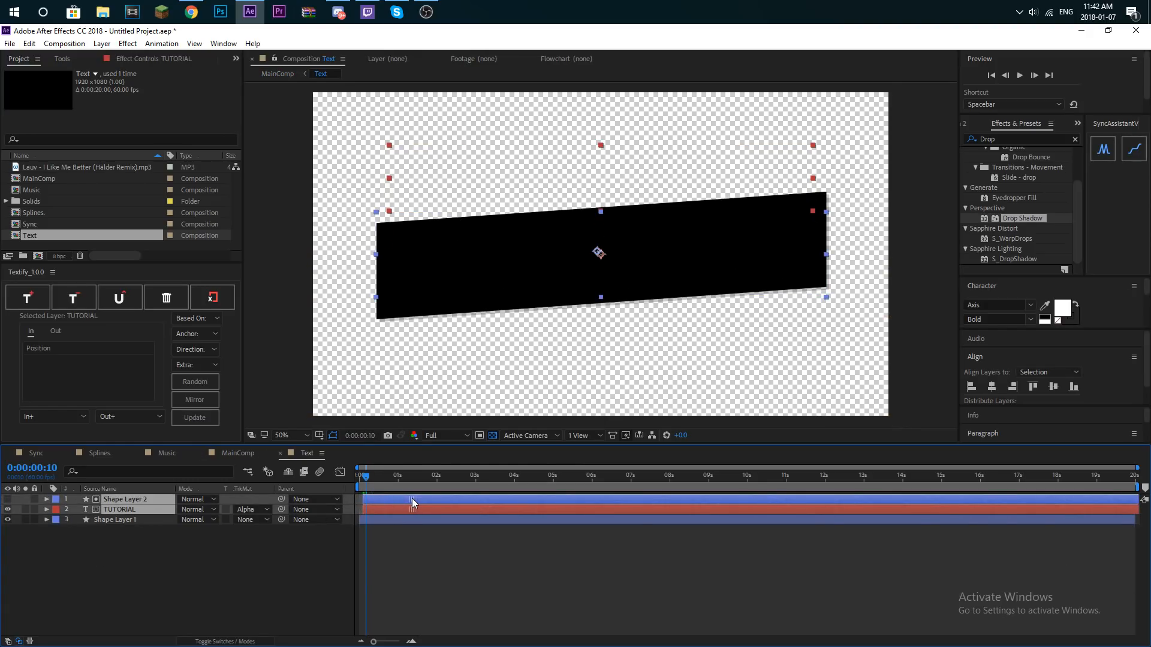
# - Return to MainComp and play back the Text layer's slide-in from the start
pyautogui.doubleClick(40, 178)
pyautogui.press('Home')
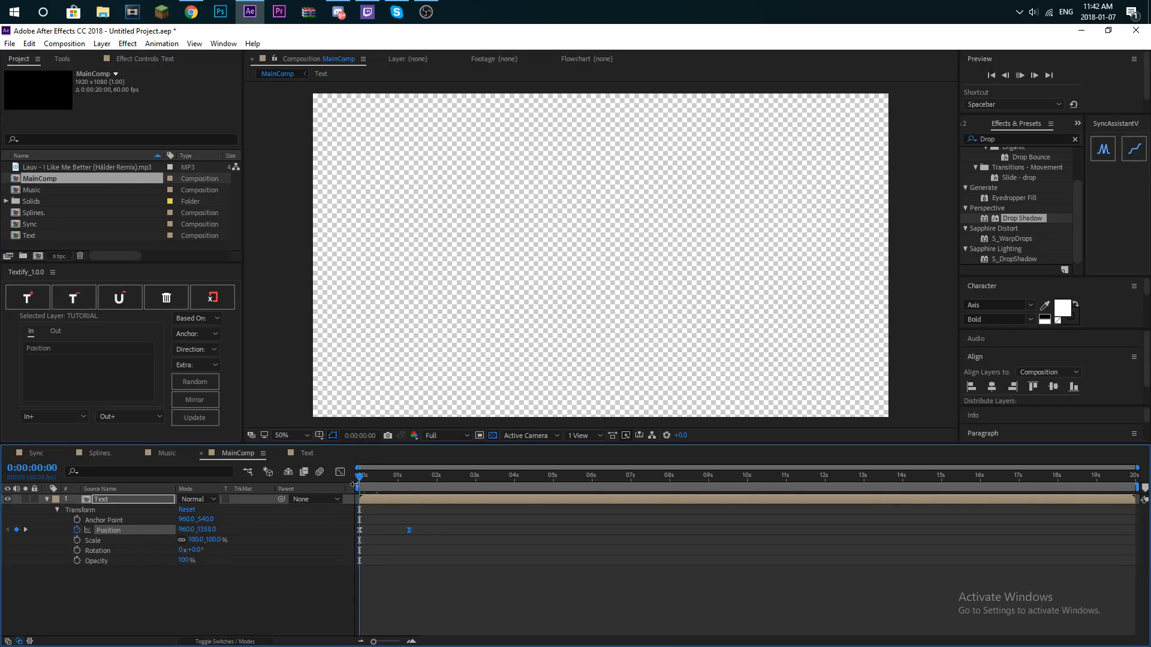
pyautogui.press('space')
pyautogui.press('space')
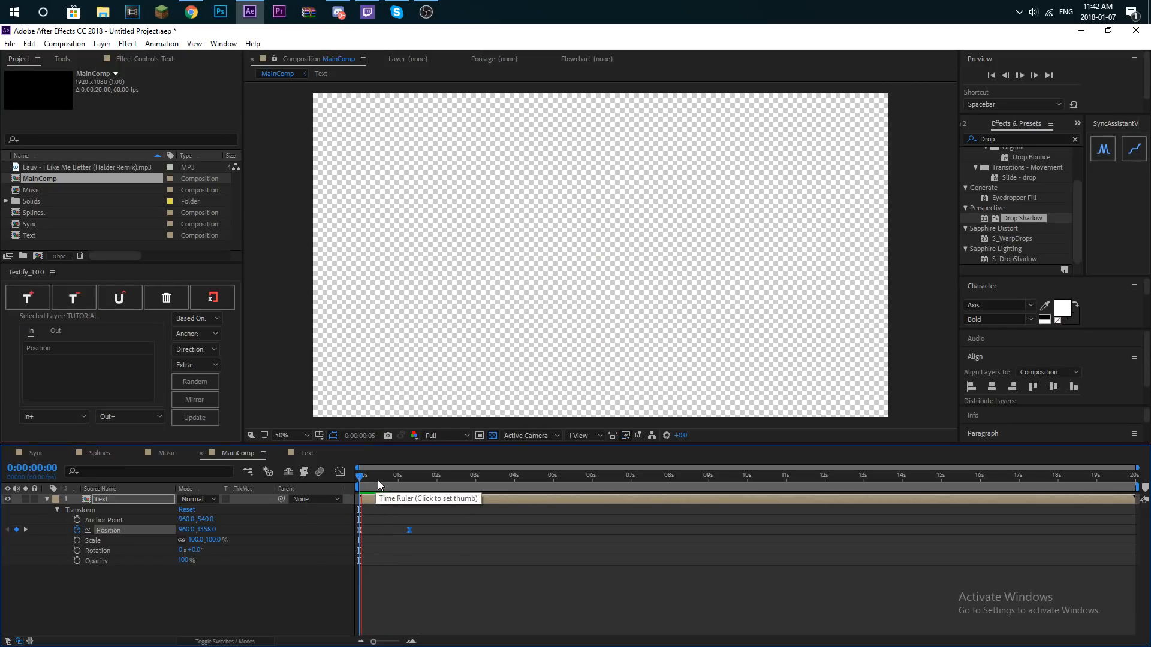
# - At 0:00:00:26, open the Text composition and shift the TUTORIAL and Shape Layer 2 layers a few frames later together
pyautogui.click(376, 479)
pyautogui.doubleClick(101, 499)
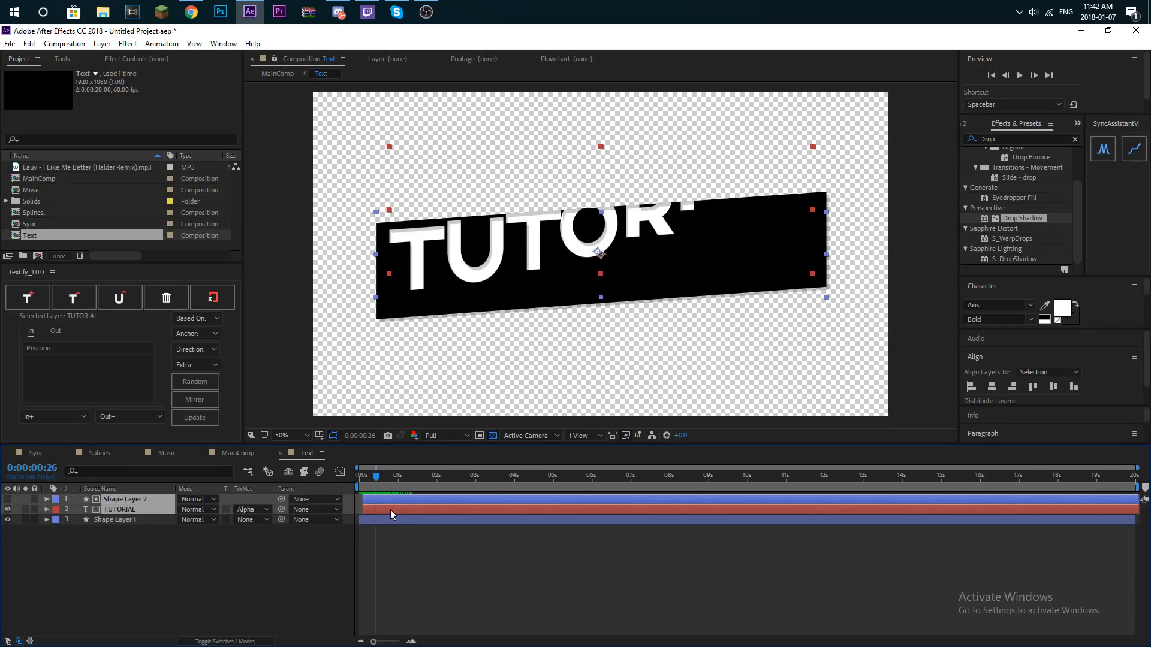
pyautogui.moveTo(392, 504); pyautogui.dragTo(397, 503)
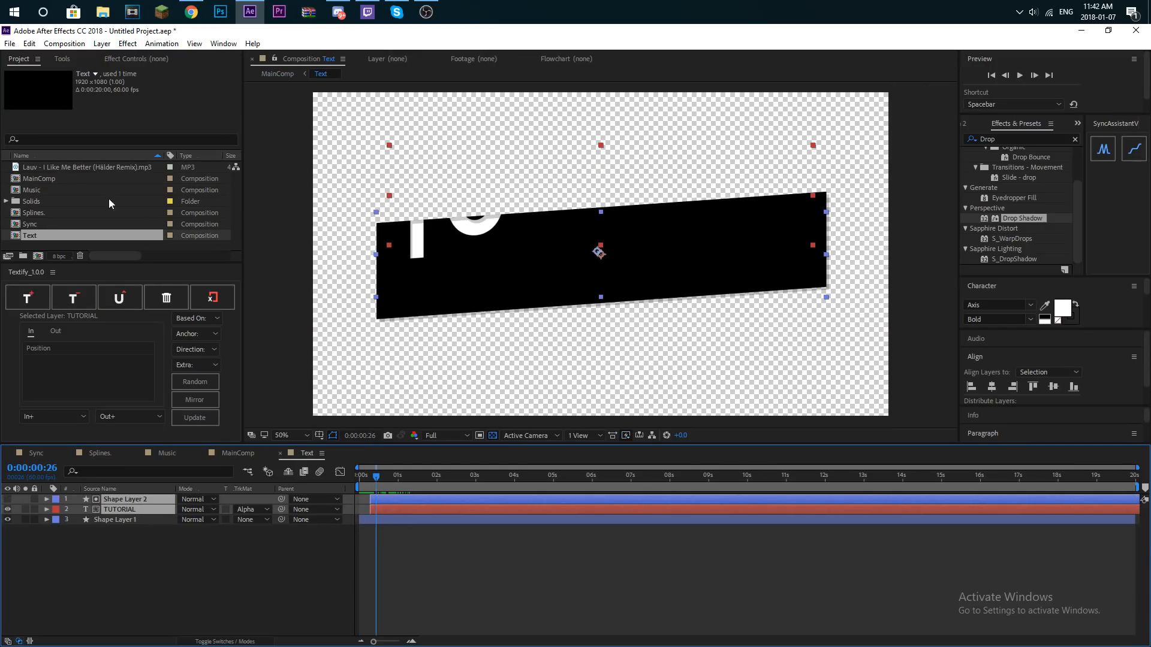
# - Play back and scrub MainComp to examine the letter drop against the bar's slide-in
pyautogui.doubleClick(37, 177)
pyautogui.press('space')
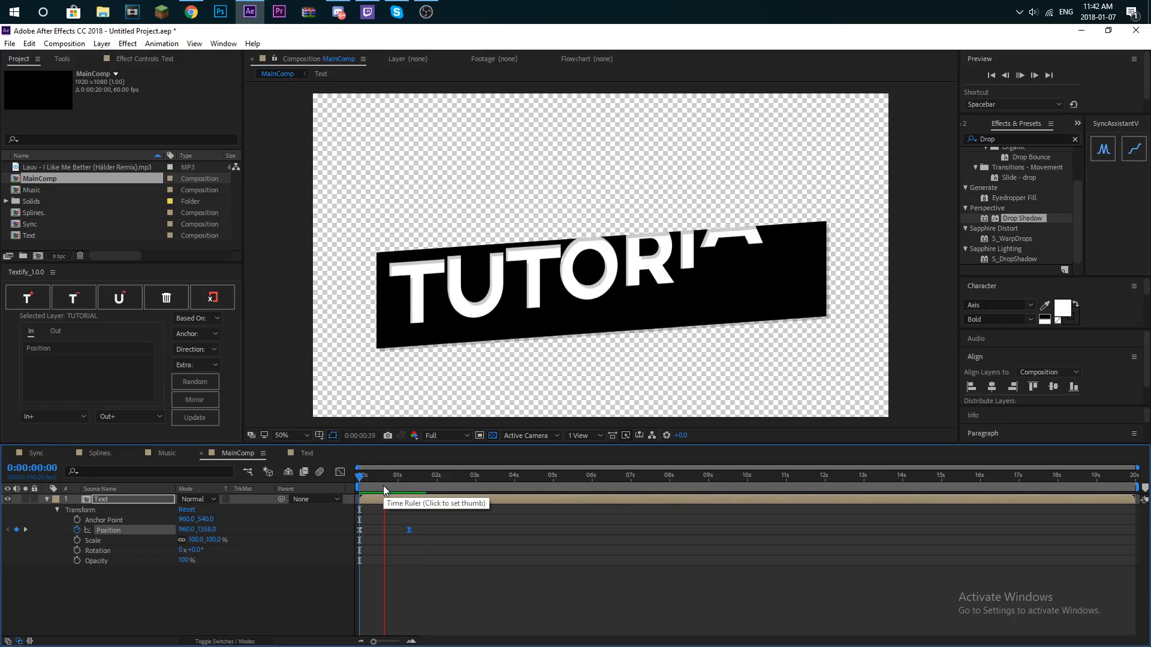
pyautogui.moveTo(372, 487); pyautogui.dragTo(410, 483)
pyautogui.press('space')
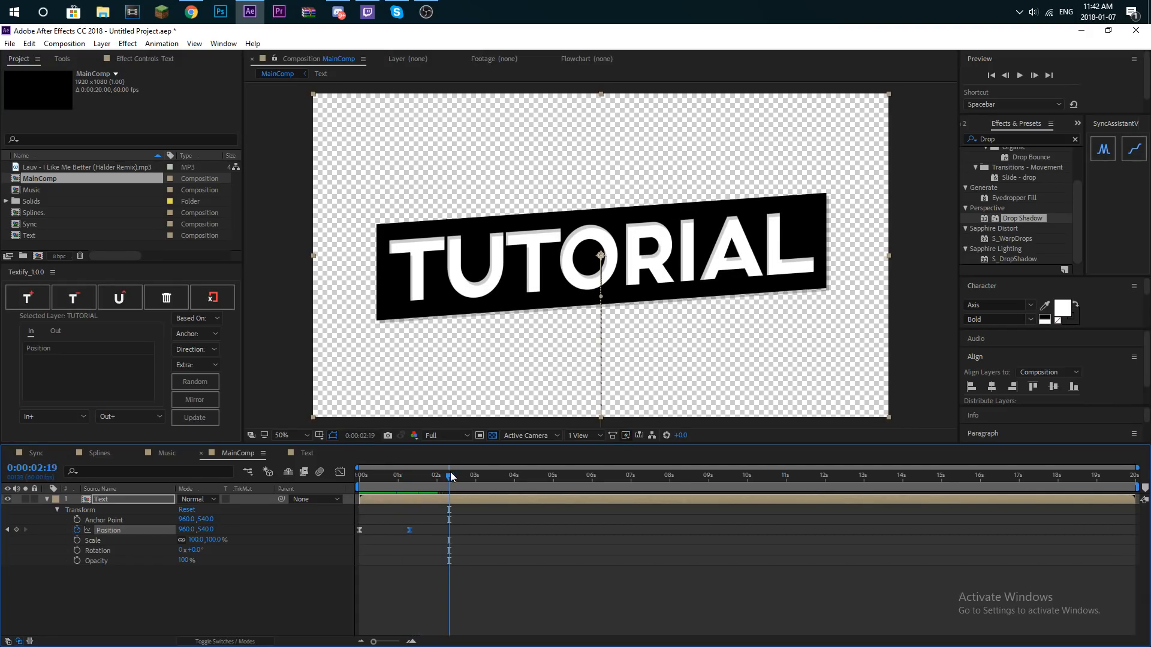
# - Add the Music composition above the Text layer in MainComp, shift Text to start near the first music marker, and preview it
pyautogui.click(37, 190)
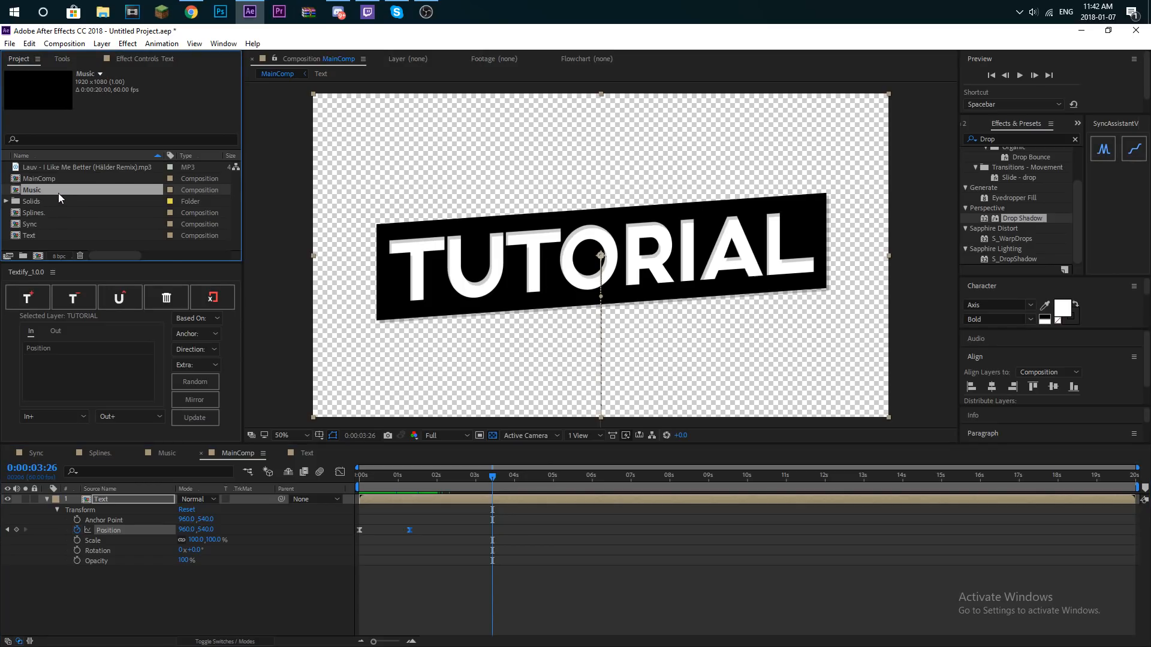
pyautogui.moveTo(126, 501); pyautogui.dragTo(128, 501)
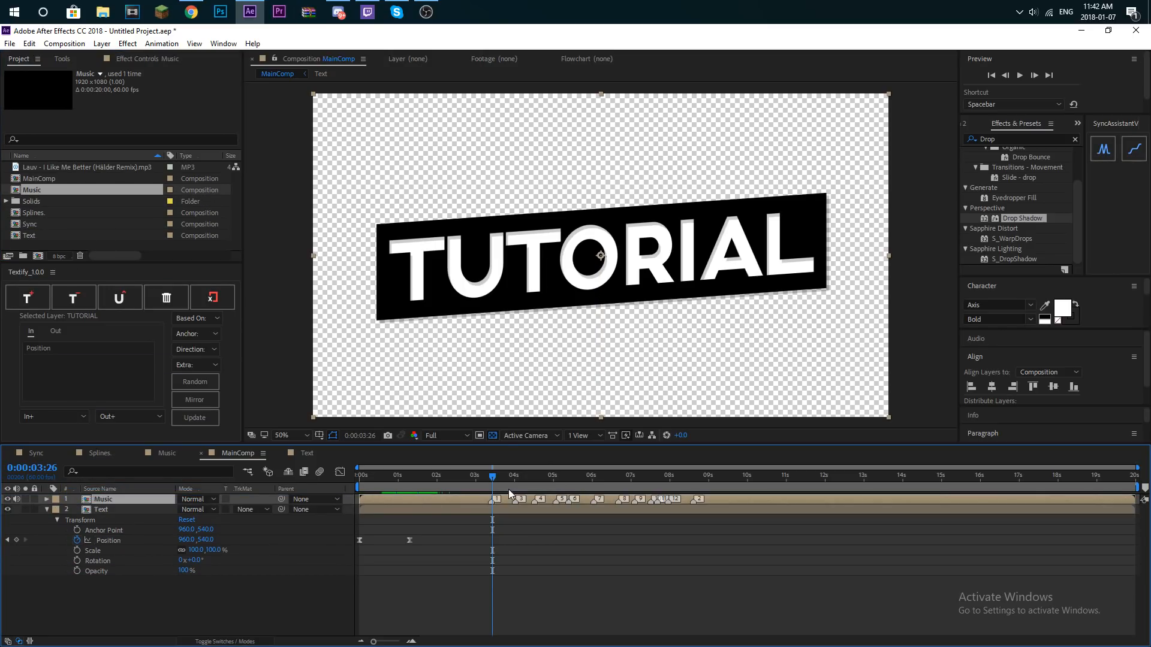
pyautogui.moveTo(433, 510); pyautogui.dragTo(560, 498)
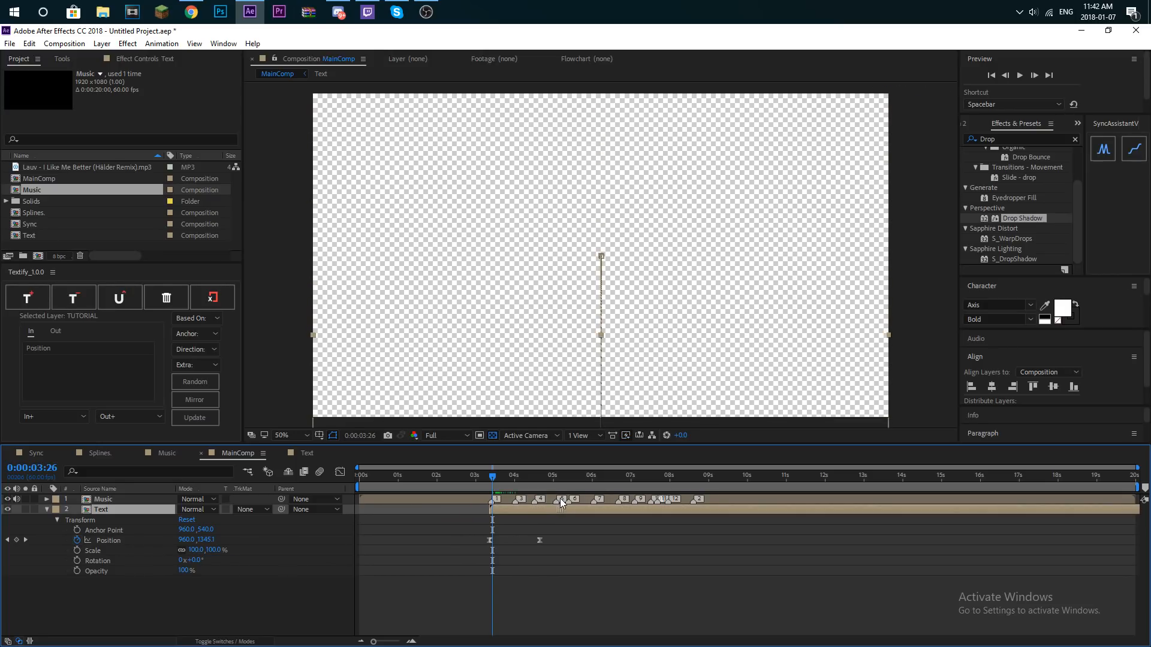
pyautogui.press('space')
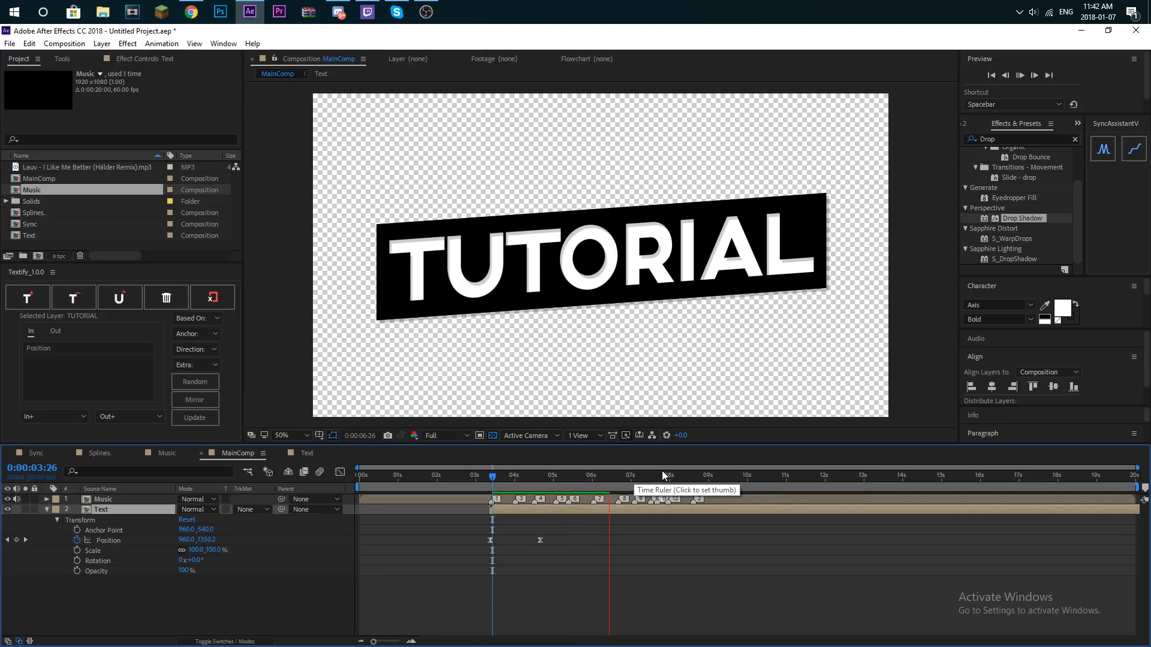
# - Go to the Text layer's second Position keyframe at 0:00:04:40 and set its Y position to 671
pyautogui.rightClick(540, 540)
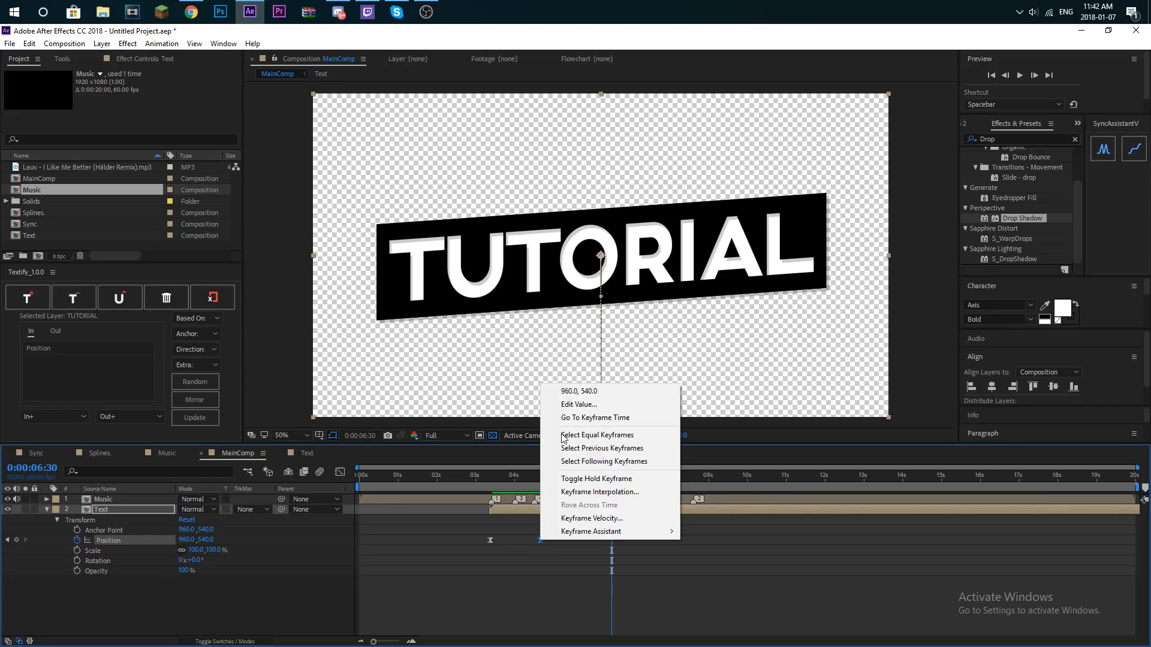
pyautogui.click(599, 417)
pyautogui.moveTo(201, 544); pyautogui.dragTo(422, 510)
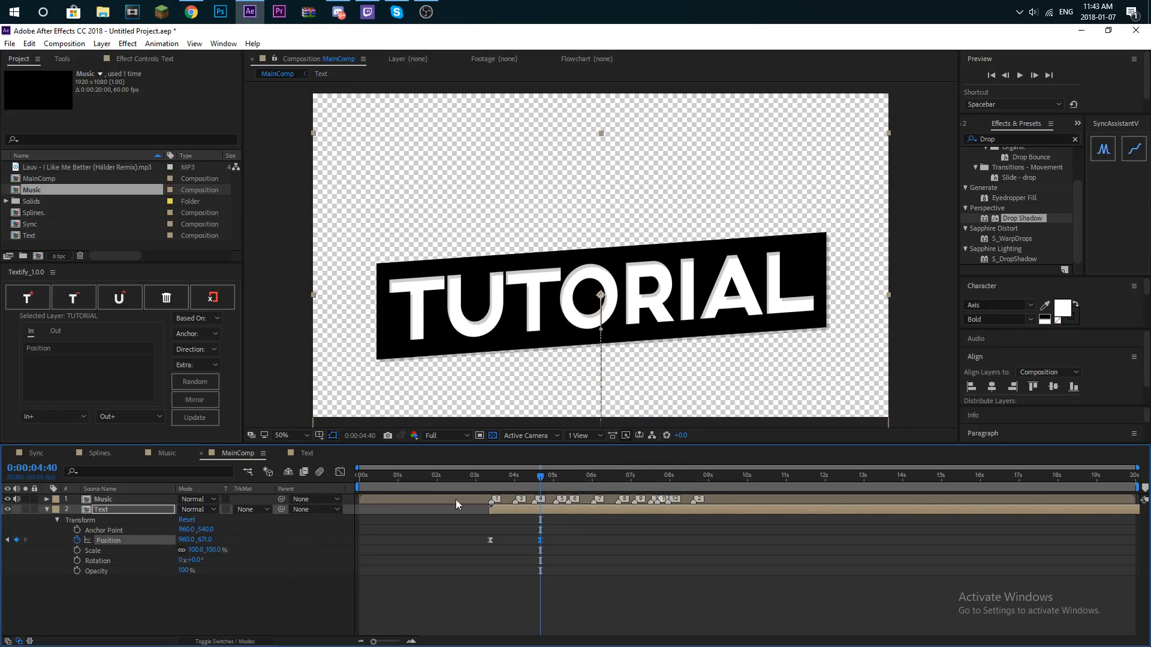
# - Add Text layer Position keyframes with Y 300 at 0:00:08:17 and Y -522 at 0:00:08:44
pyautogui.moveTo(533, 477); pyautogui.dragTo(681, 481)
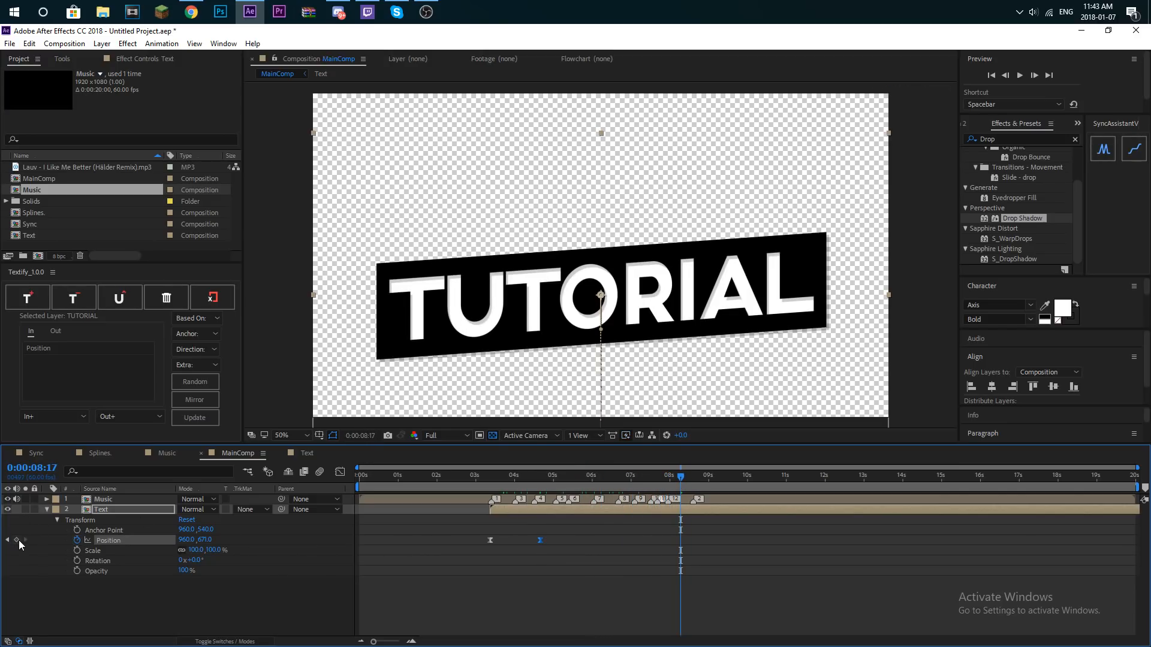
pyautogui.moveTo(202, 539); pyautogui.dragTo(0, 528)
pyautogui.moveTo(690, 475); pyautogui.dragTo(698, 475)
pyautogui.moveTo(213, 547); pyautogui.dragTo(0, 542)
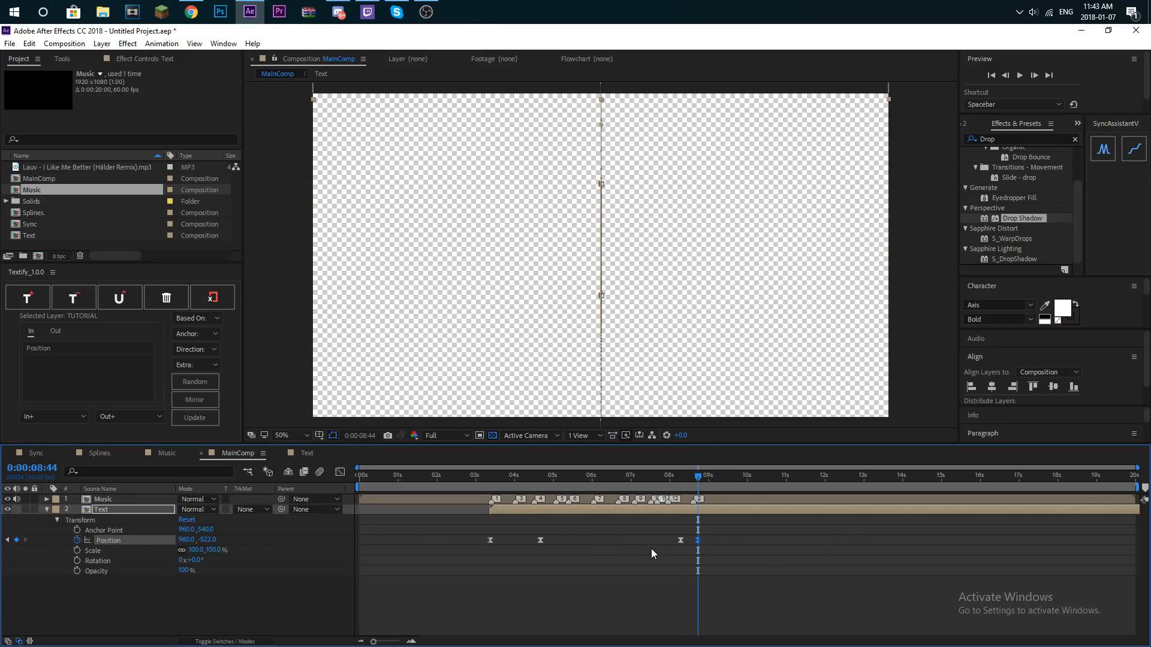
# - Move the last Position keyframe slightly later, reshape the exit's speed curve to peak early, and preview the motion
pyautogui.moveTo(704, 540); pyautogui.dragTo(705, 540)
pyautogui.moveTo(714, 535); pyautogui.dragTo(672, 547)
pyautogui.click(340, 471)
pyautogui.moveTo(697, 476); pyautogui.dragTo(490, 483)
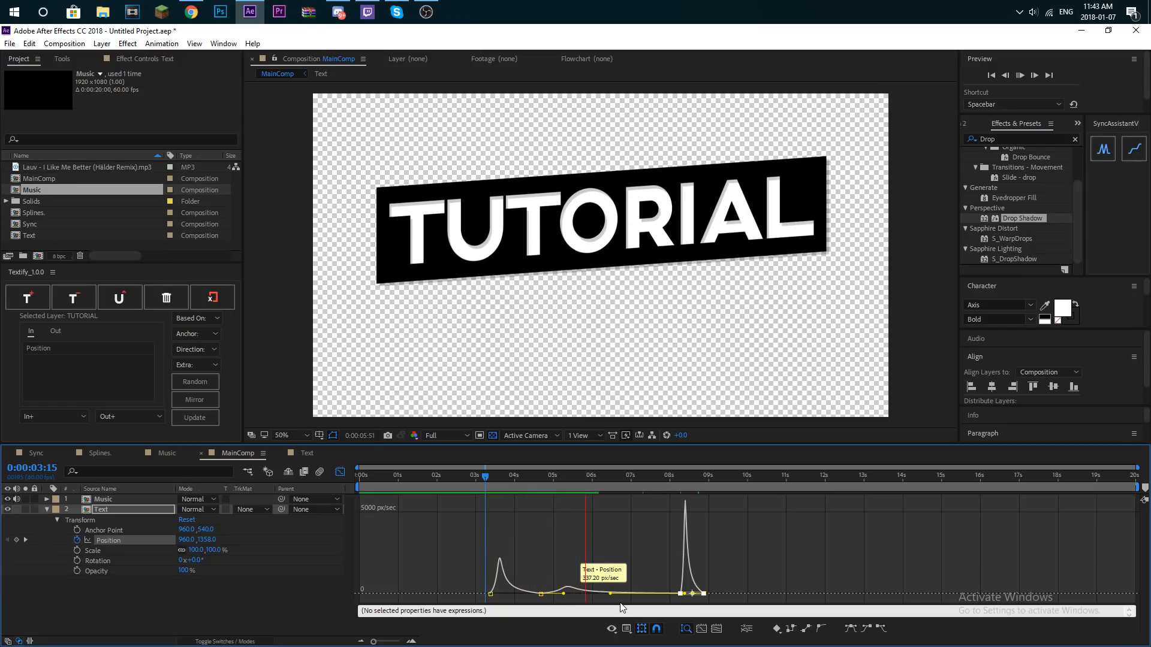
pyautogui.press('space')
# - Adjust the outgoing influence of the 0:00:04:40 Position keyframe to about 48% and show the value graph
pyautogui.moveTo(563, 594); pyautogui.dragTo(578, 600)
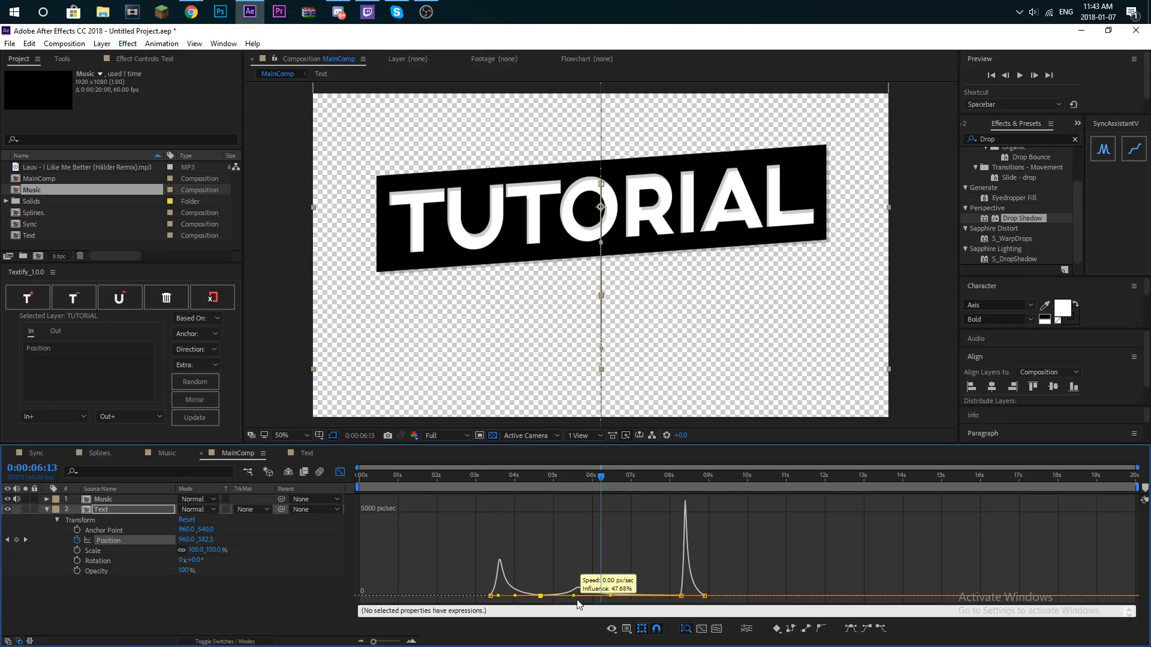
pyautogui.rightClick(603, 555)
pyautogui.click(635, 437)
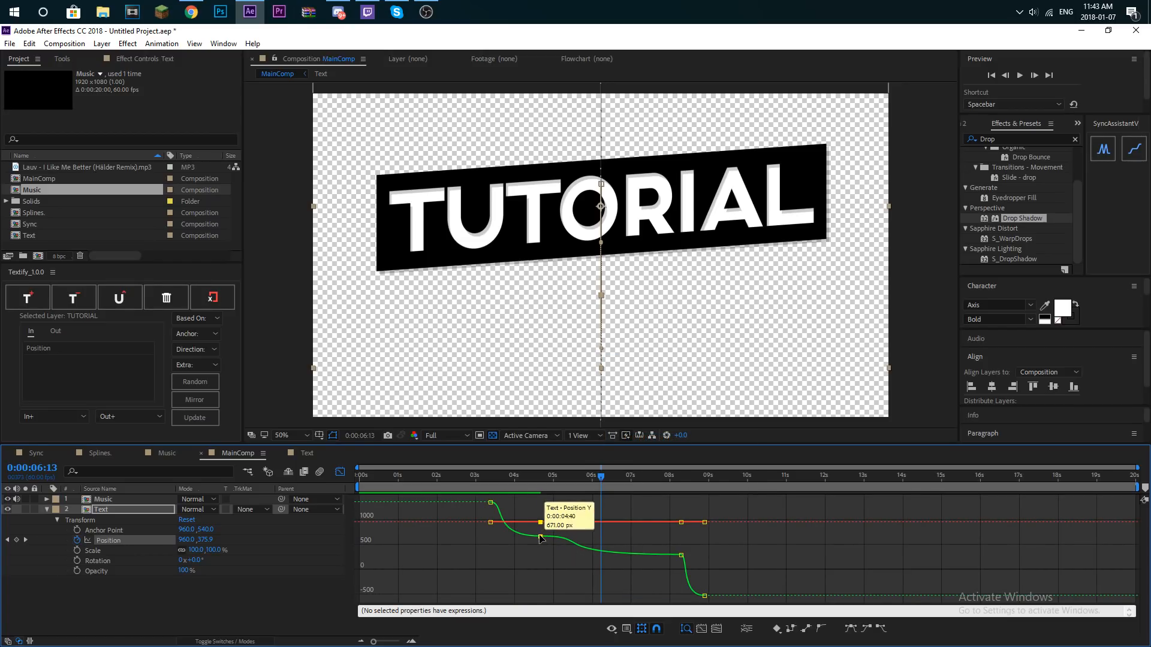
pyautogui.rightClick(562, 555)
pyautogui.click(666, 576)
pyautogui.click(680, 556)
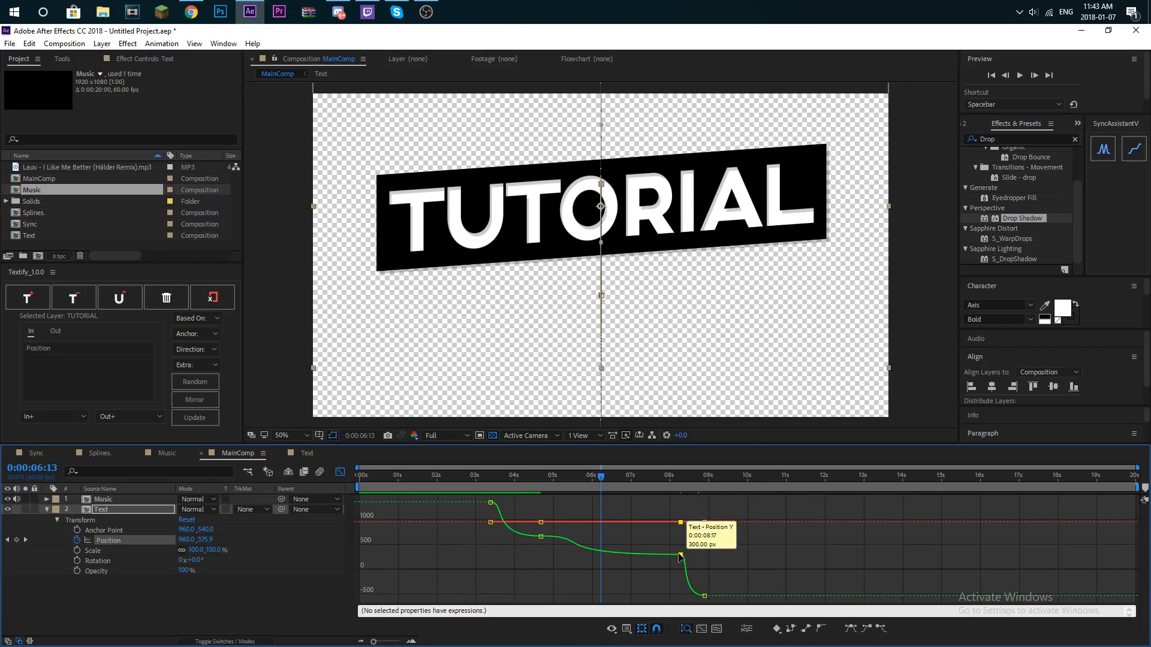
pyautogui.doubleClick(680, 555)
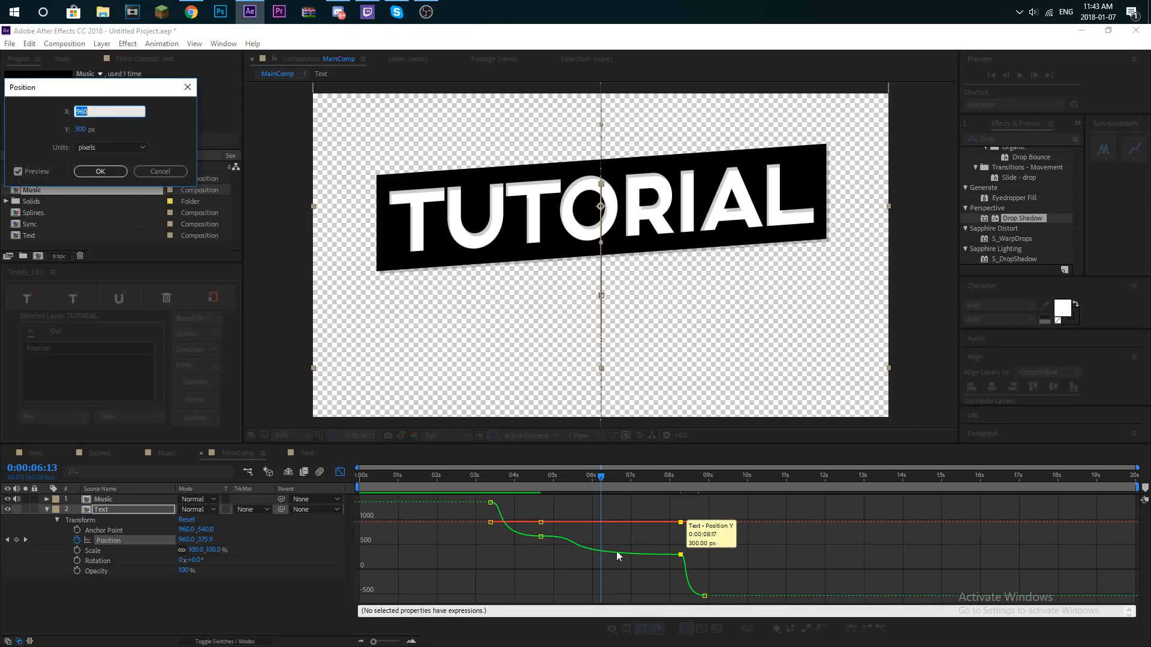
pyautogui.click(159, 171)
# - Select all the Text layer's Position keyframes, switch back to the speed graph, and play back the motion from 0:00:02:57
pyautogui.click(121, 538)
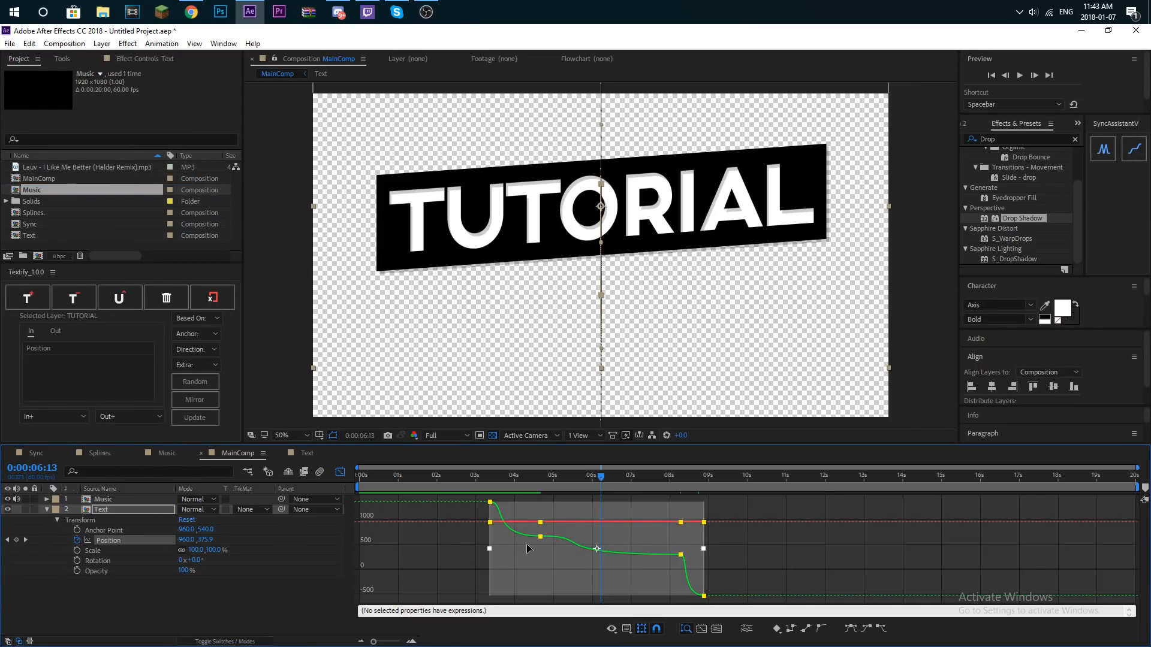
pyautogui.rightClick(543, 546)
pyautogui.click(456, 441)
pyautogui.rightClick(497, 529)
pyautogui.click(455, 434)
pyautogui.rightClick(415, 576)
pyautogui.click(479, 471)
pyautogui.moveTo(553, 492); pyautogui.dragTo(474, 488)
pyautogui.press('space')
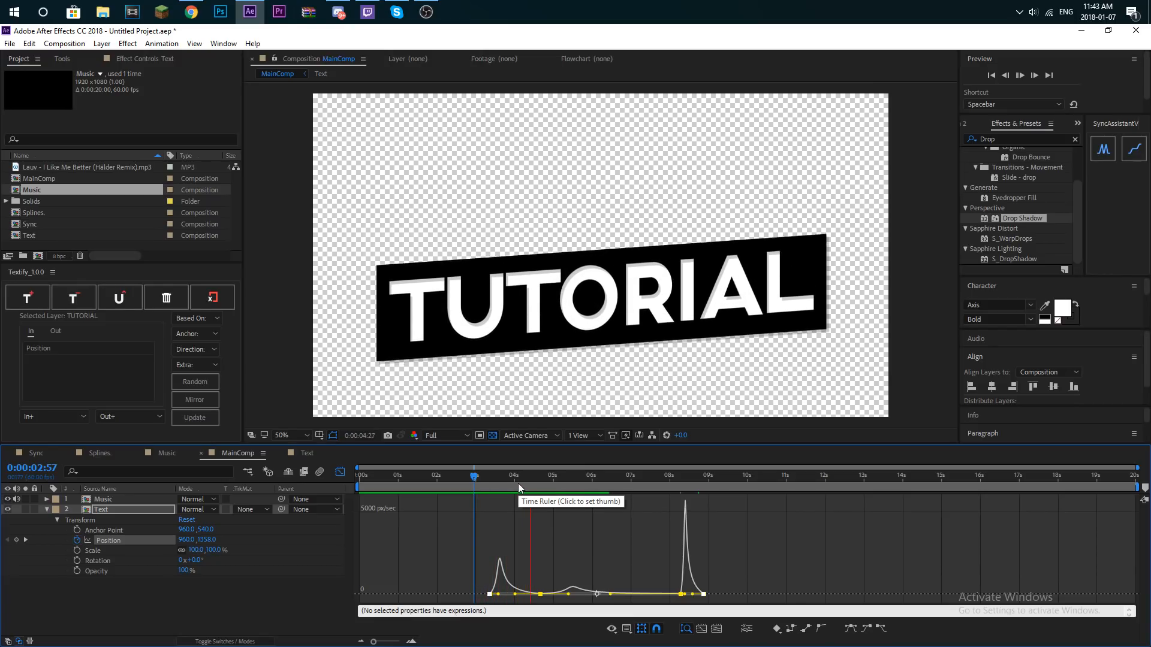
# - Nudge the second Position keyframe to 0:00:04:41, inspect its value in the value graph, and close the graph view
pyautogui.click(527, 481)
pyautogui.moveTo(540, 594); pyautogui.dragTo(543, 602)
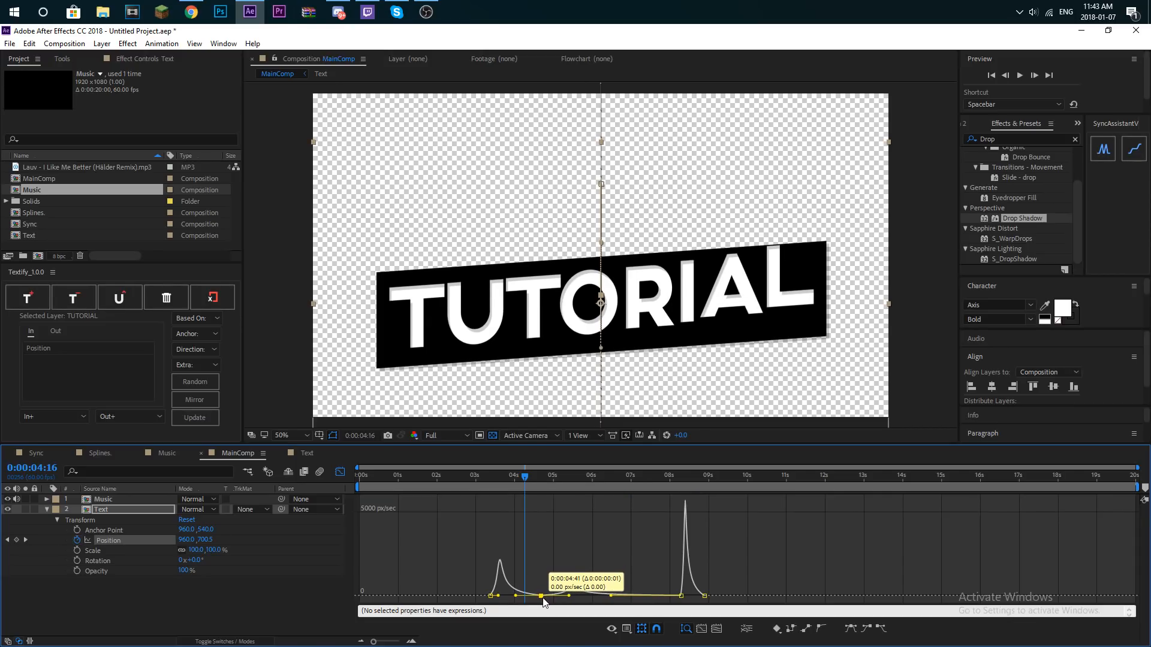
pyautogui.rightClick(552, 567)
pyautogui.click(599, 446)
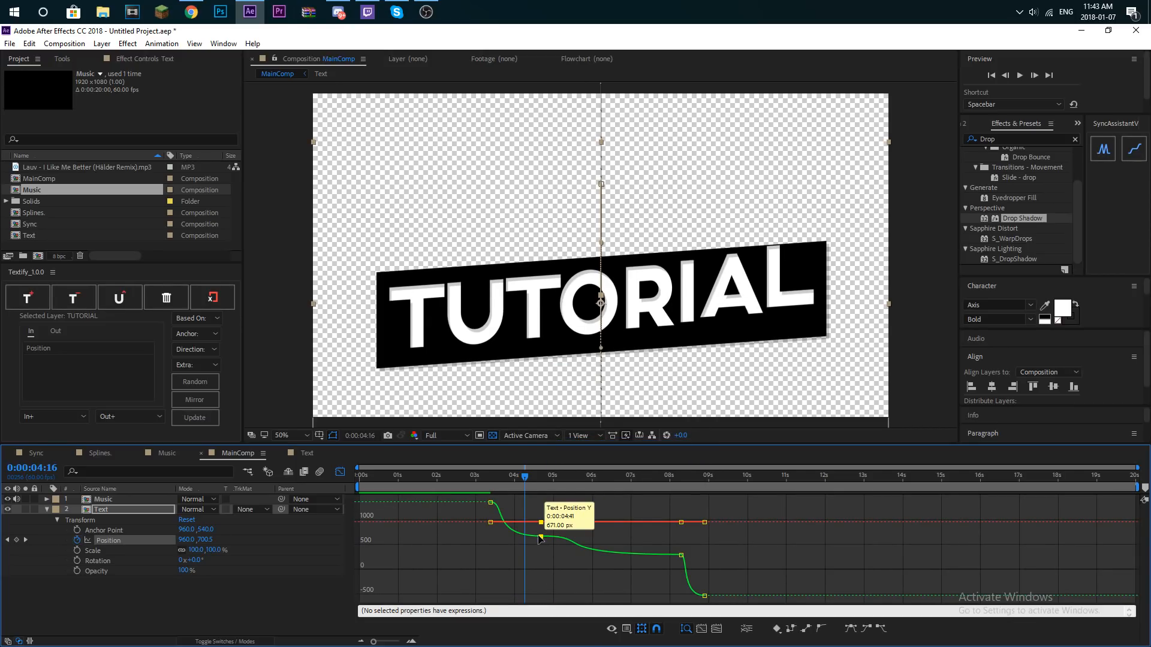
pyautogui.doubleClick(541, 537)
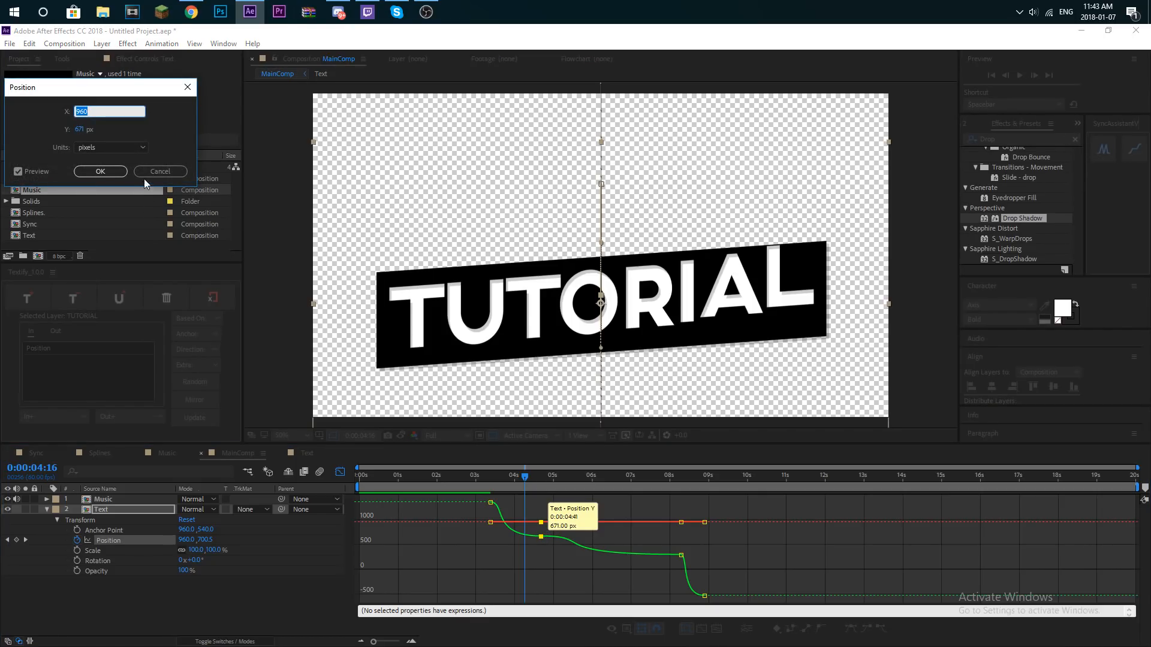
pyautogui.click(157, 172)
pyautogui.click(340, 472)
# - Undo the recent edits back to the Text layer having only its first Position keyframe in MainComp
pyautogui.hotkey('ctrl', 'z')
pyautogui.hotkey('ctrl', 'z')
pyautogui.hotkey('ctrl', 'z')
pyautogui.hotkey('ctrl', 'z')
pyautogui.hotkey('ctrl', 'z')
pyautogui.hotkey('ctrl', 'z')
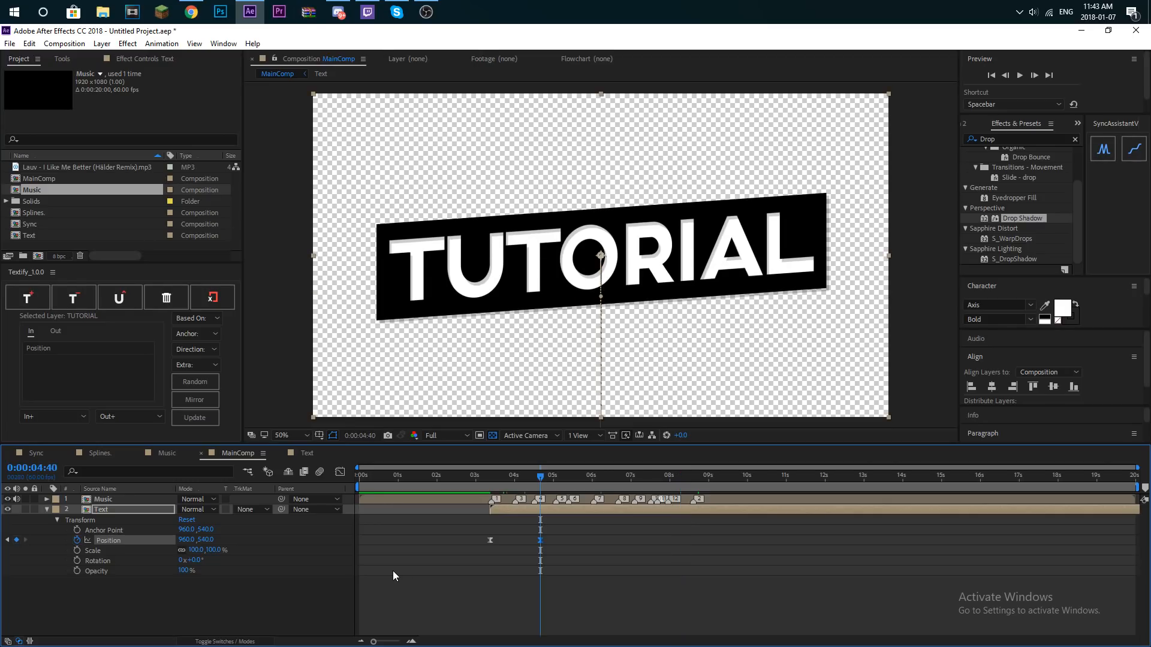
pyautogui.hotkey('ctrl', 'z')
pyautogui.hotkey('ctrl', 'z')
pyautogui.hotkey('ctrl', 'z')
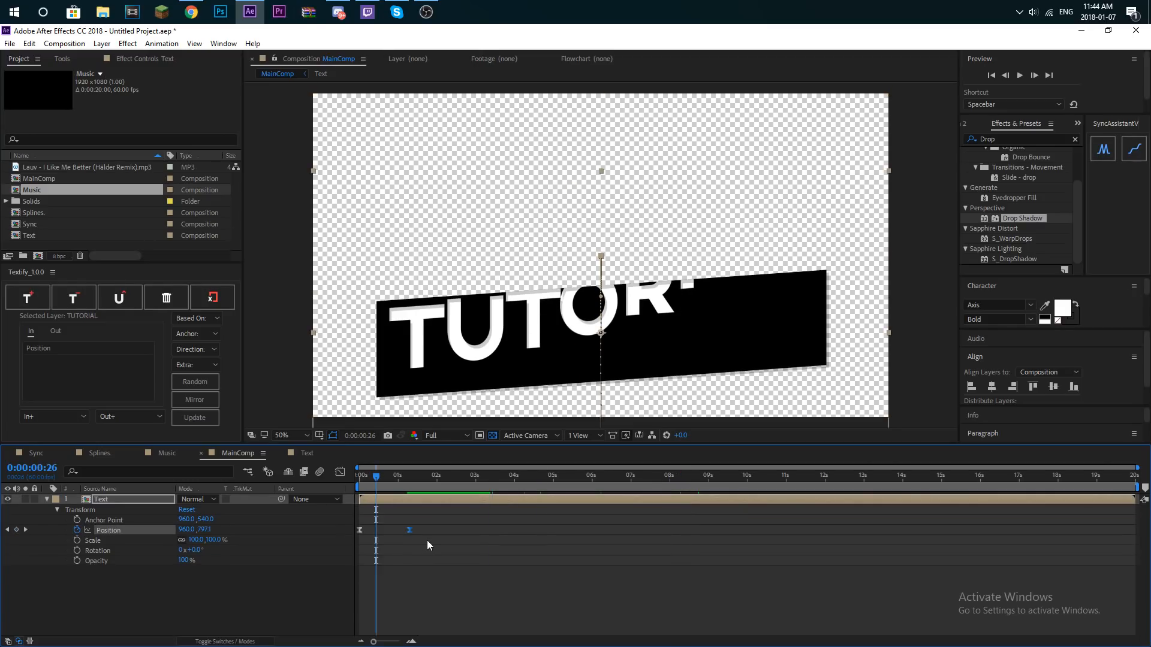
pyautogui.hotkey('ctrl', 'z')
pyautogui.hotkey('ctrl', 'z')
pyautogui.hotkey('ctrl', 'z')
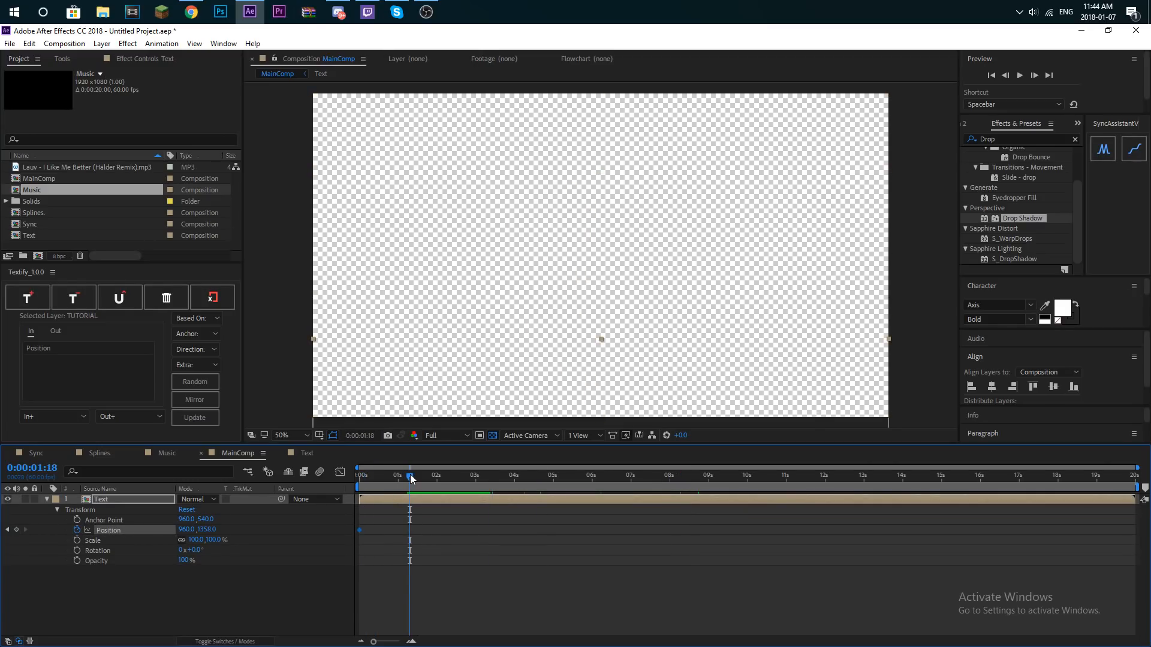
# - At 0:00:01:18, add a Position keyframe to the Text layer with its Y position set to 721
pyautogui.click(16, 530)
pyautogui.moveTo(134, 533); pyautogui.dragTo(0, 533)
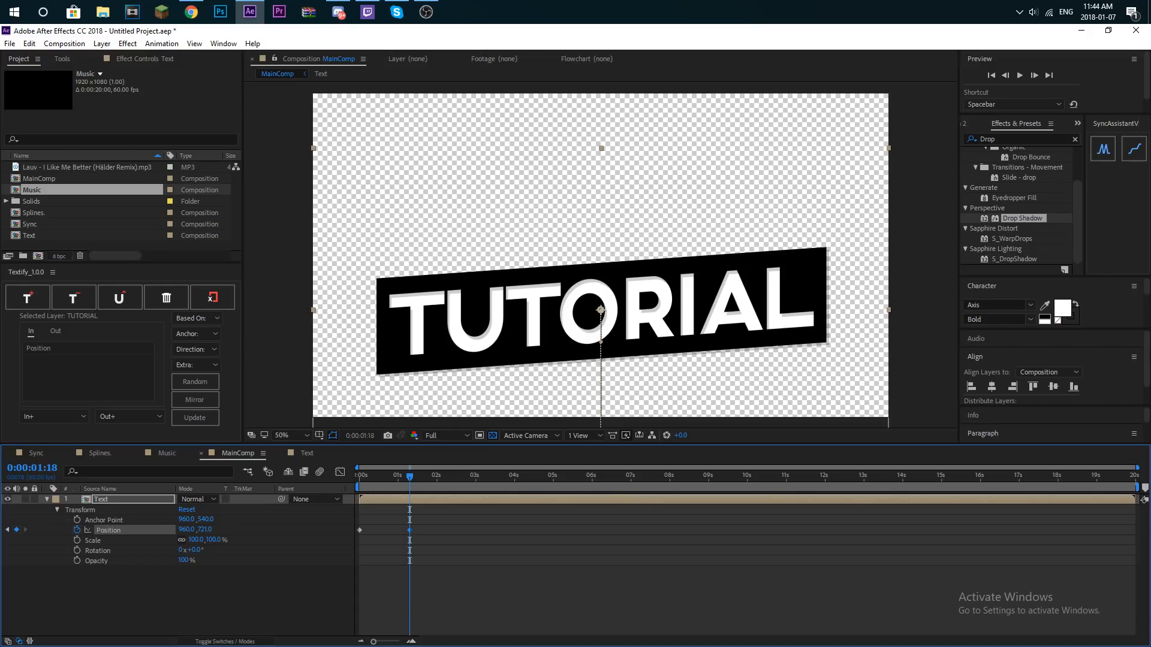
# - Add the Music composition above the Text layer in MainComp and shift Text to start just before the first music marker
pyautogui.moveTo(437, 483); pyautogui.dragTo(117, 497)
pyautogui.click(42, 181)
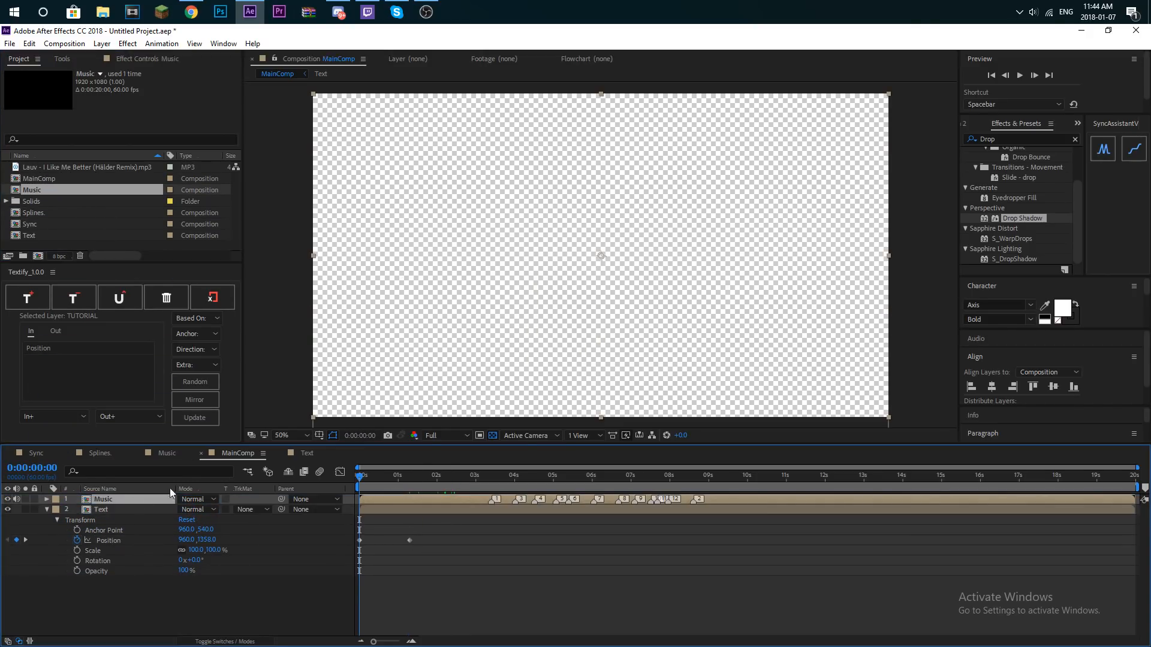
pyautogui.moveTo(431, 510); pyautogui.dragTo(557, 513)
# - Add a Text layer Position keyframe with Y 340 at 0:00:07:59 and move it later, just before the last music marker
pyautogui.moveTo(497, 491); pyautogui.dragTo(669, 504)
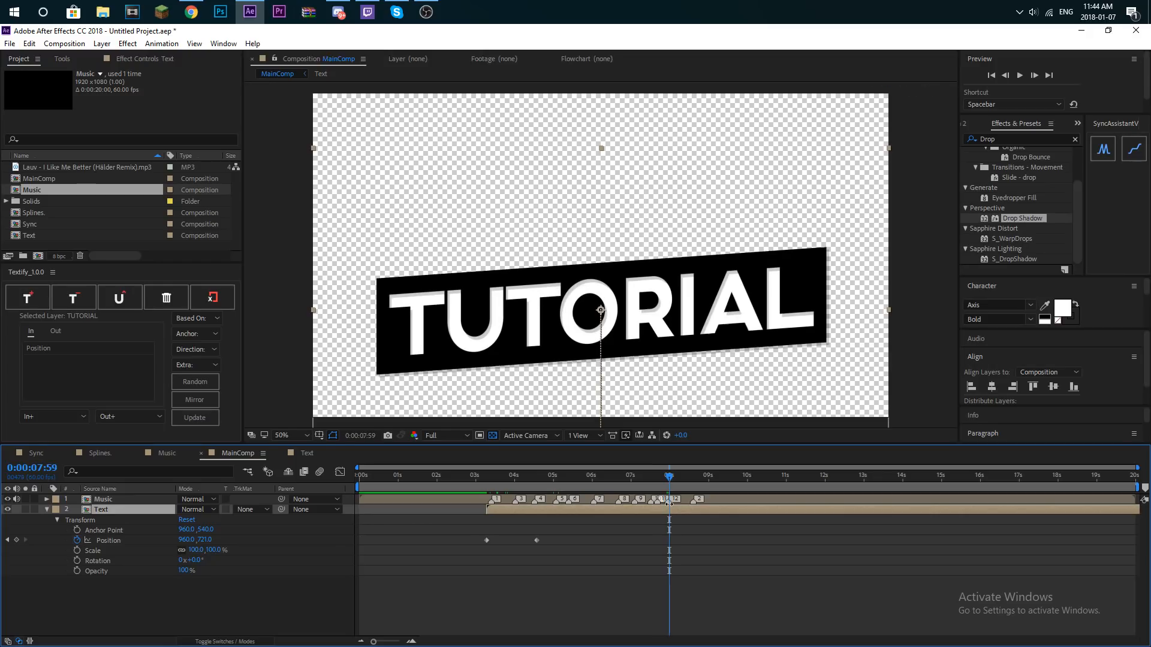
pyautogui.click(16, 541)
pyautogui.moveTo(207, 541); pyautogui.dragTo(0, 541)
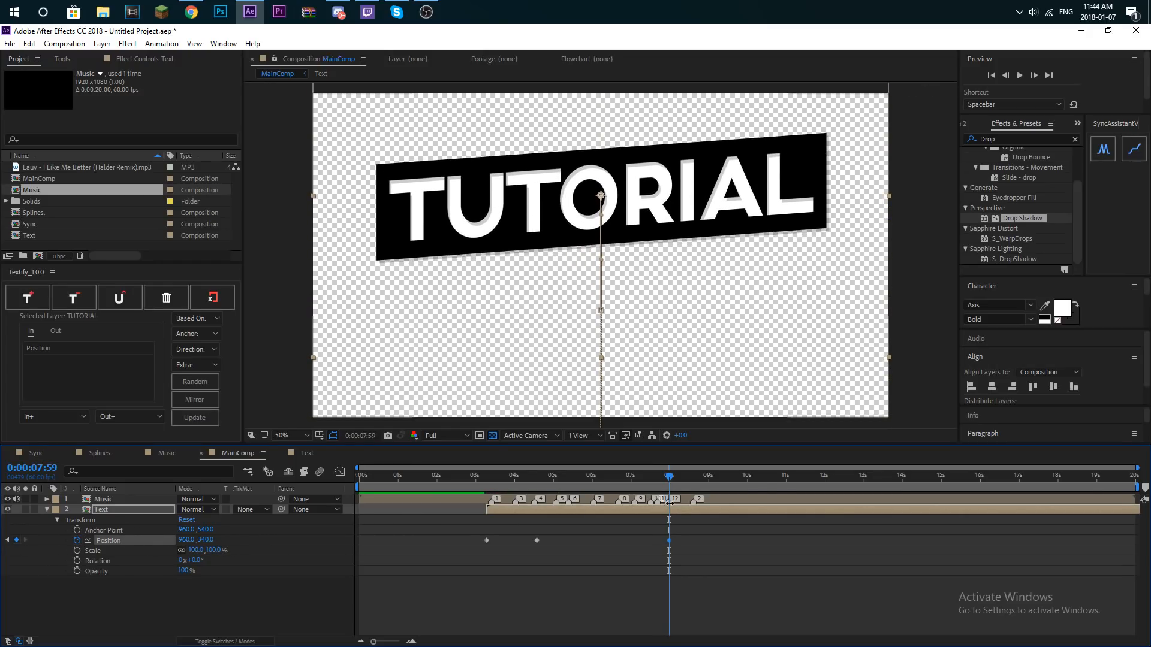
pyautogui.moveTo(669, 477); pyautogui.dragTo(693, 477)
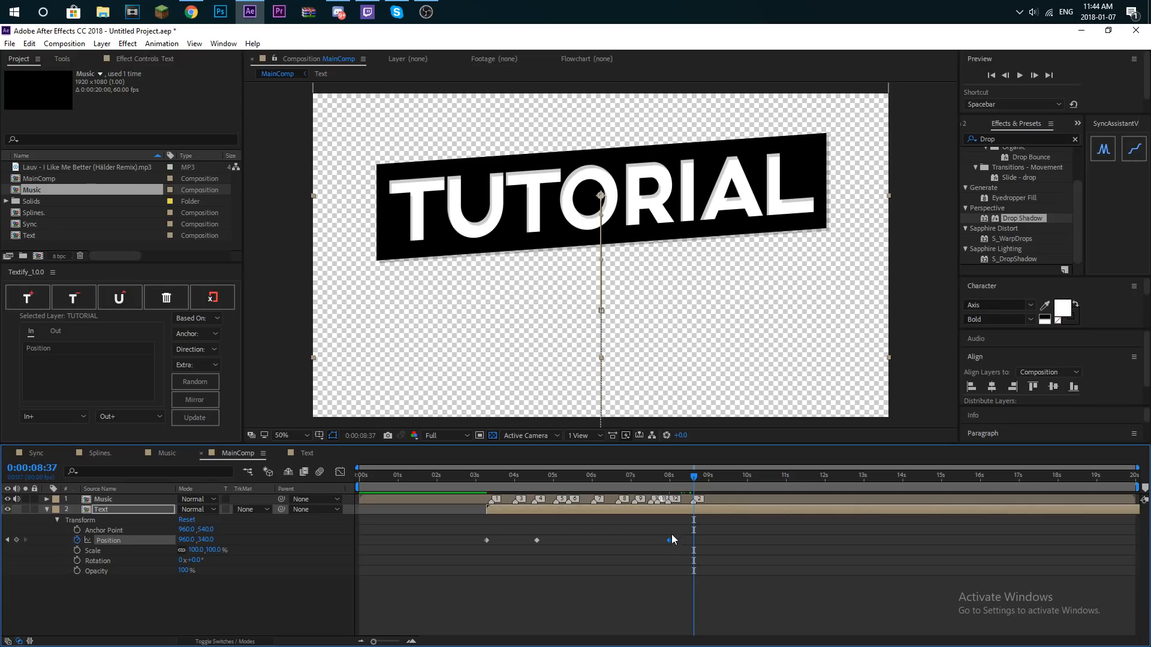
pyautogui.moveTo(670, 539); pyautogui.dragTo(689, 543)
# - Add a final Position keyframe that carries the Text layer above the frame, and easy-ease all its Position keyframes
pyautogui.moveTo(693, 480); pyautogui.dragTo(708, 484)
pyautogui.hotkey('ctrl', 'v')
pyautogui.moveTo(708, 540); pyautogui.dragTo(312, 537)
pyautogui.press('F9')
# - Show the Text layer's Position animation as a value graph and select the keyframe at 0:00:04:34
pyautogui.click(340, 472)
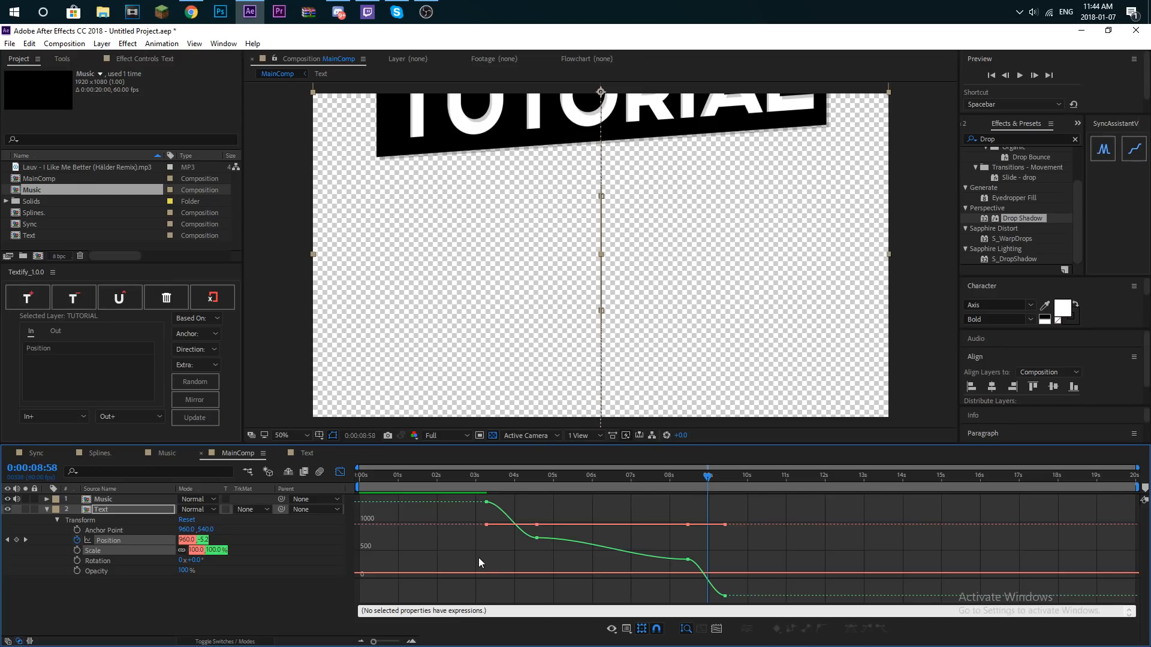
pyautogui.rightClick(478, 556)
pyautogui.click(516, 566)
pyautogui.click(537, 538)
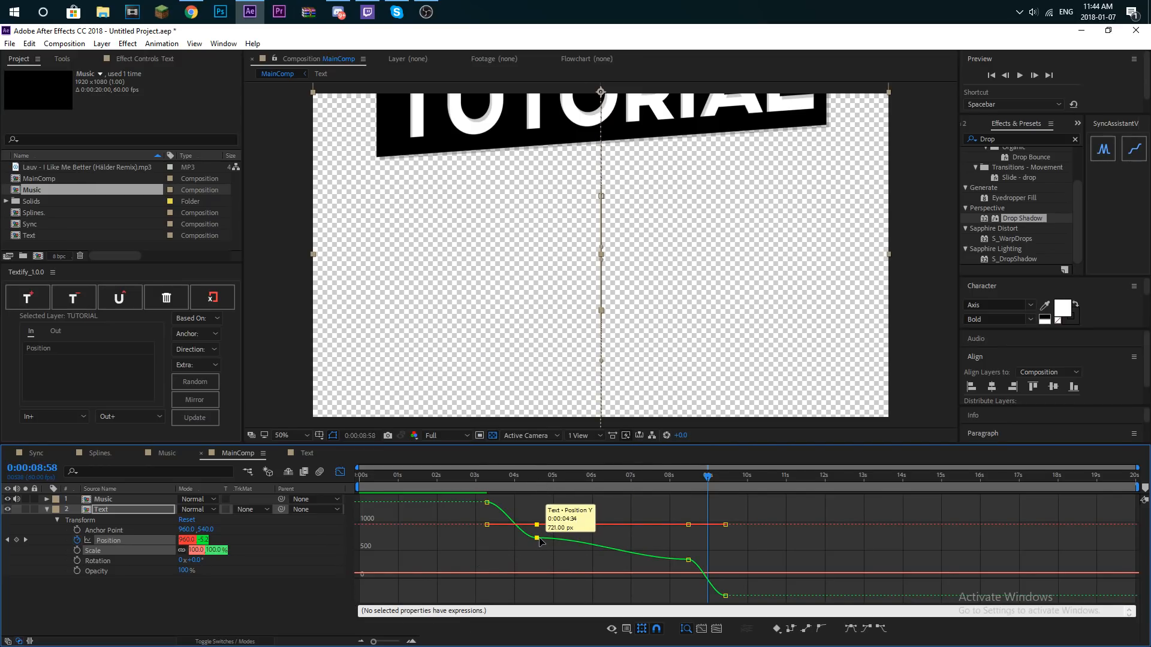
# - Preview the TUTORIAL bar's entrance with the music, starting from several points just before and after the first marker
pyautogui.click(485, 477)
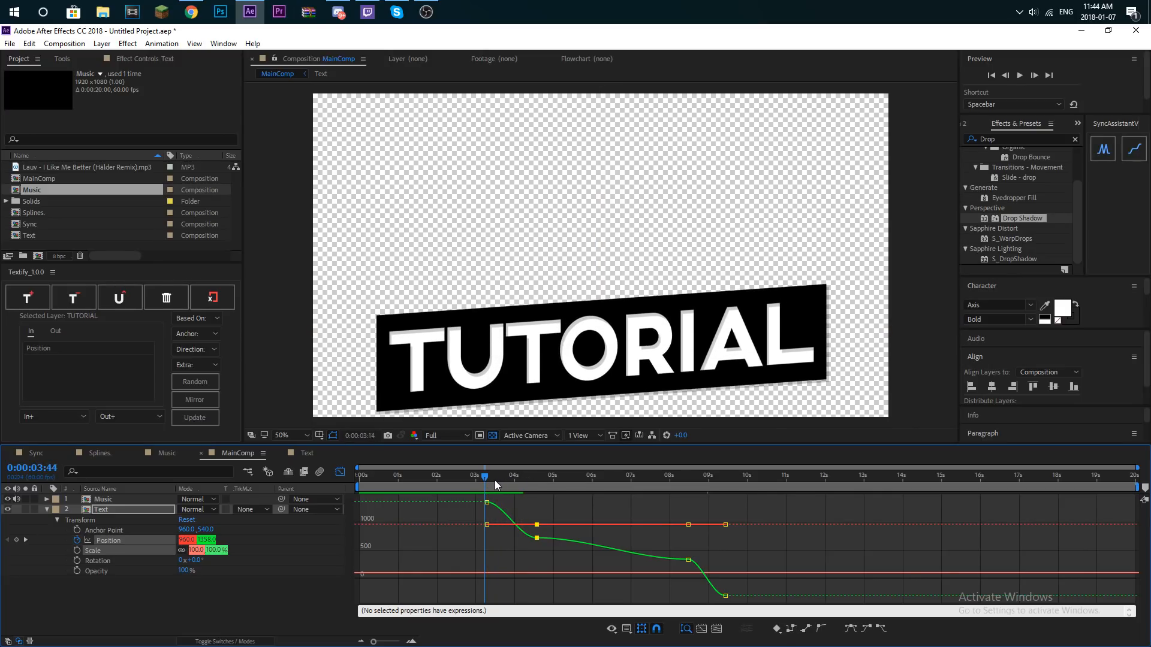
pyautogui.click(493, 477)
pyautogui.press('space')
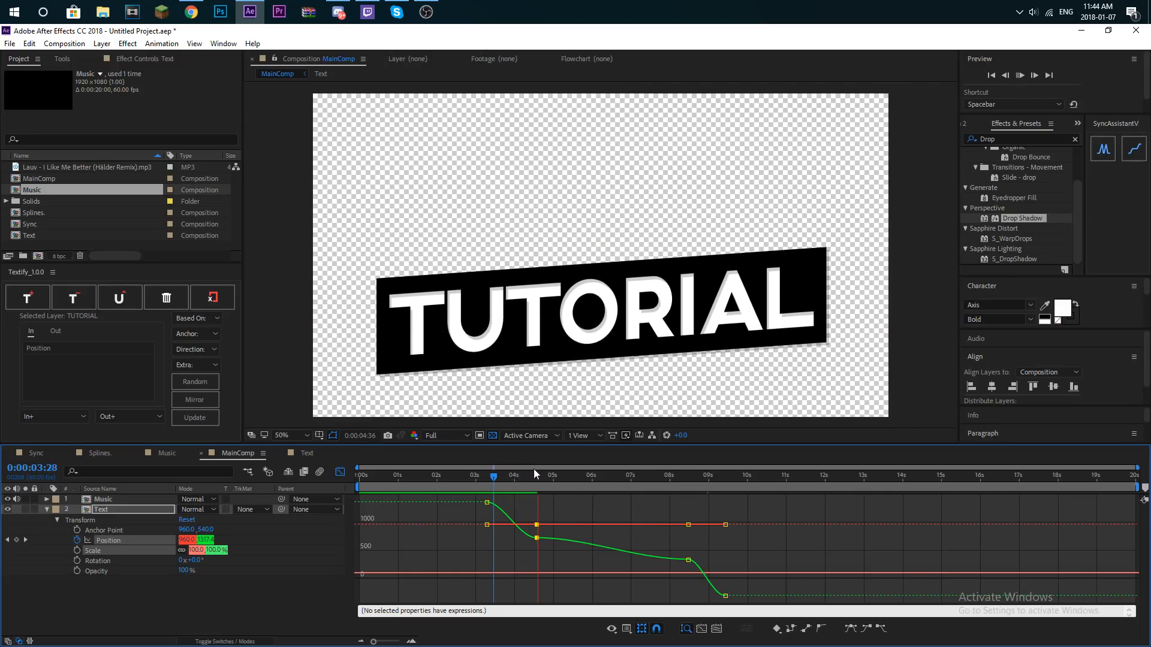
pyautogui.click(509, 478)
pyautogui.press('space')
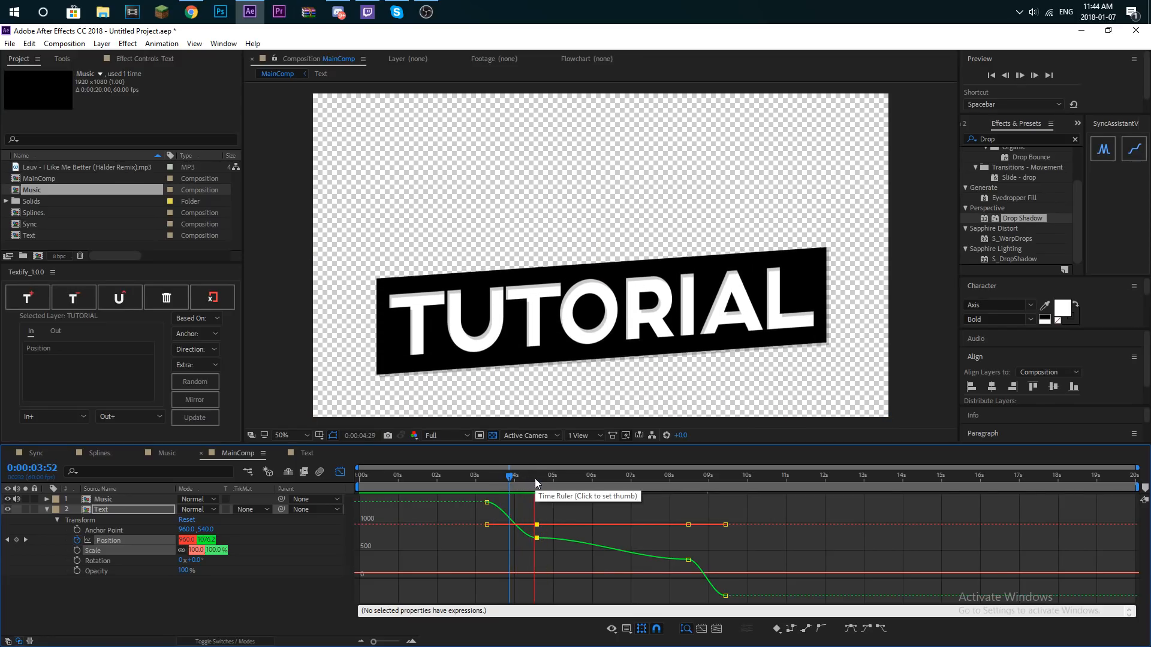
pyautogui.press('space')
pyautogui.click(478, 477)
pyautogui.press('space')
# - In the Position speed graph, extend the second keyframe's incoming ease toward the first keyframe so the speed peaks early
pyautogui.click(343, 474)
pyautogui.click(343, 473)
pyautogui.rightClick(483, 556)
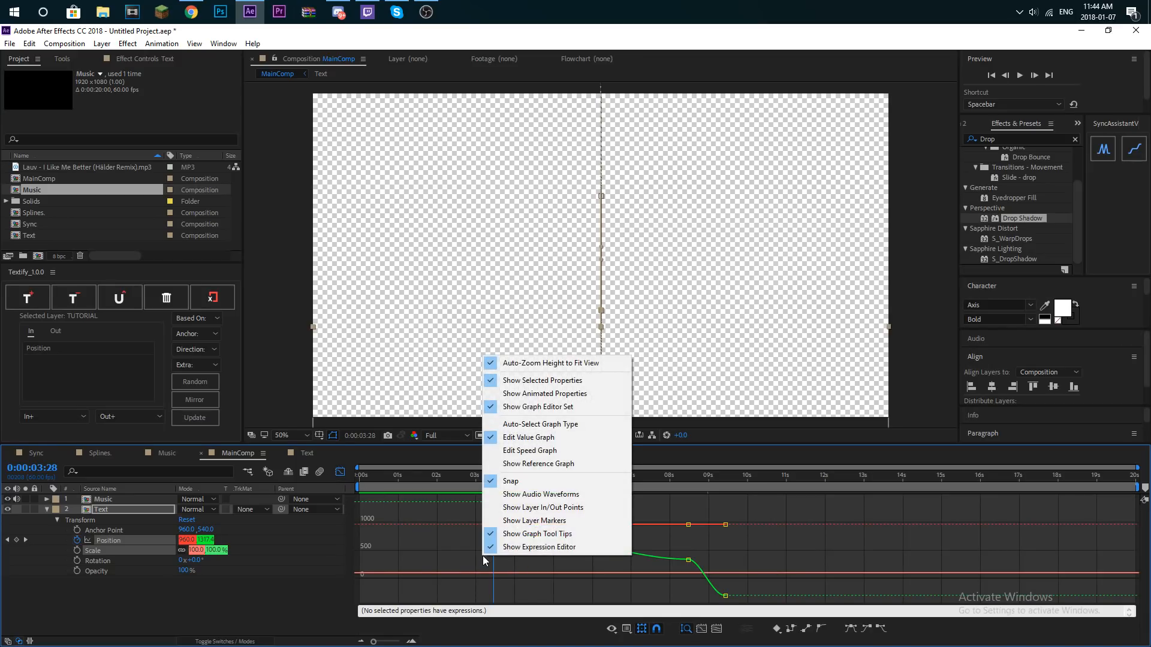
pyautogui.click(503, 451)
pyautogui.moveTo(533, 594); pyautogui.dragTo(508, 596)
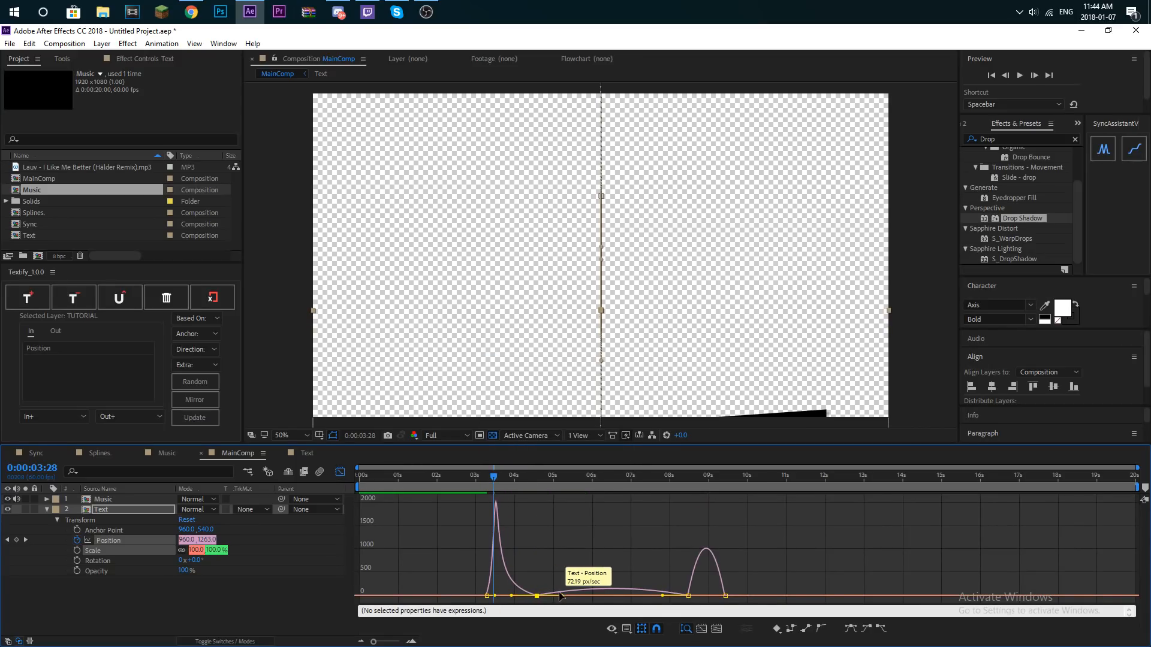
# - Preview the bar's entrance and upward drift from just before the Text layer starts
pyautogui.moveTo(500, 478); pyautogui.dragTo(483, 477)
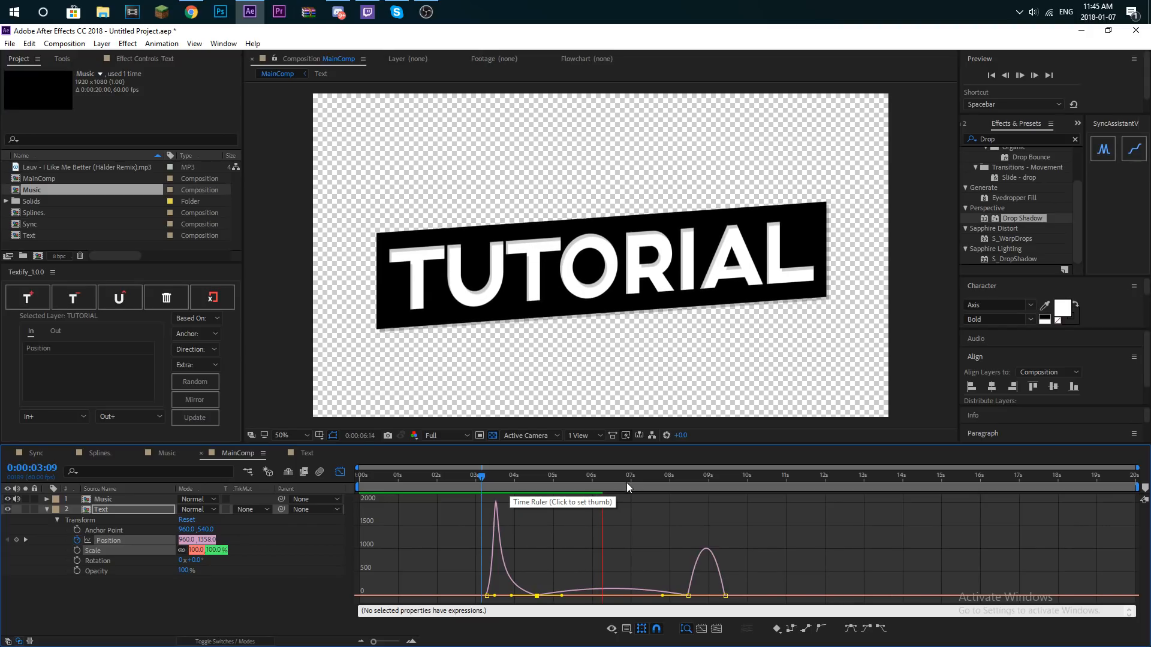
pyautogui.press('space')
pyautogui.click(527, 490)
pyautogui.press('space')
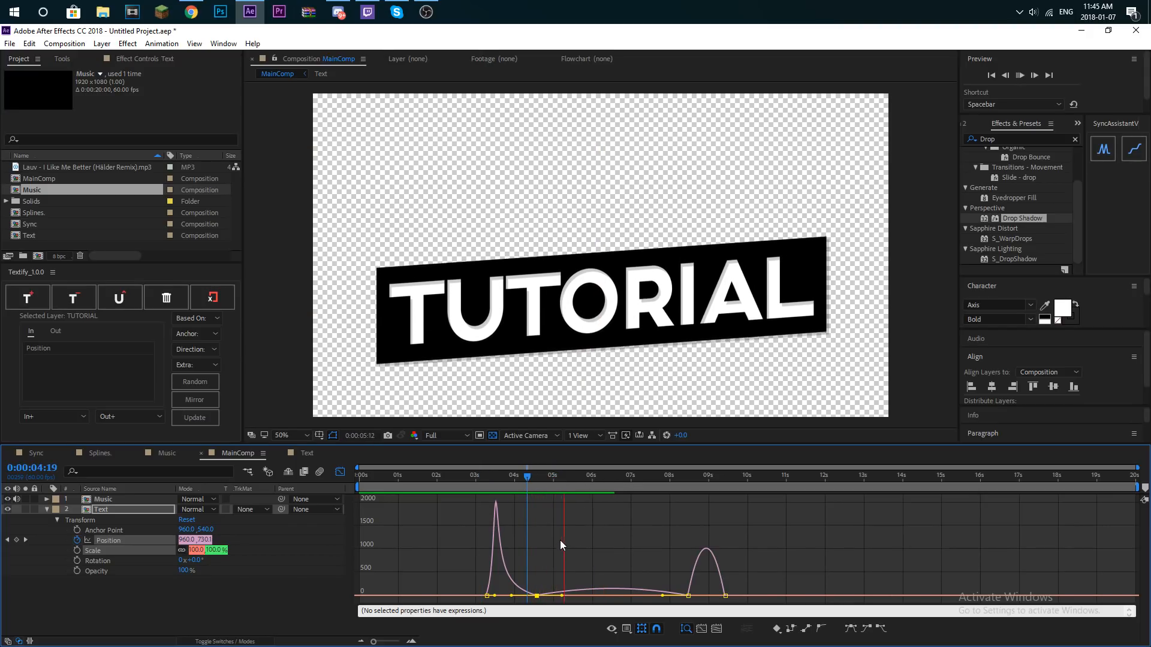
pyautogui.click(483, 483)
pyautogui.press('space')
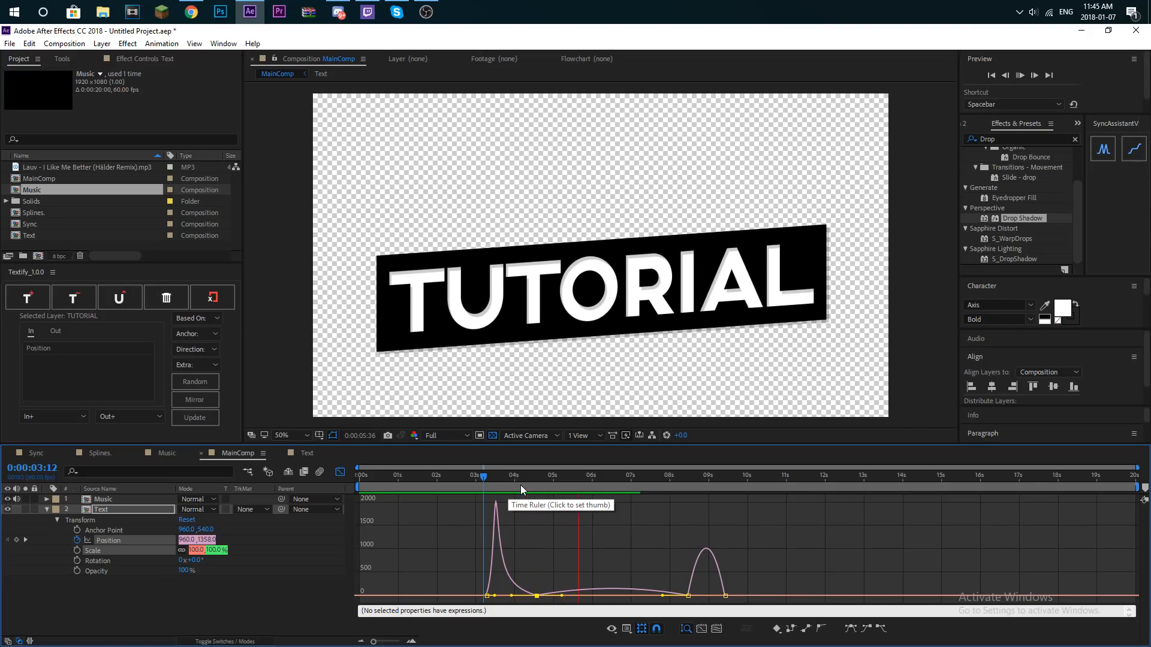
# - Delete the second Position keyframe of the Text layer
pyautogui.click(480, 491)
pyautogui.click(337, 473)
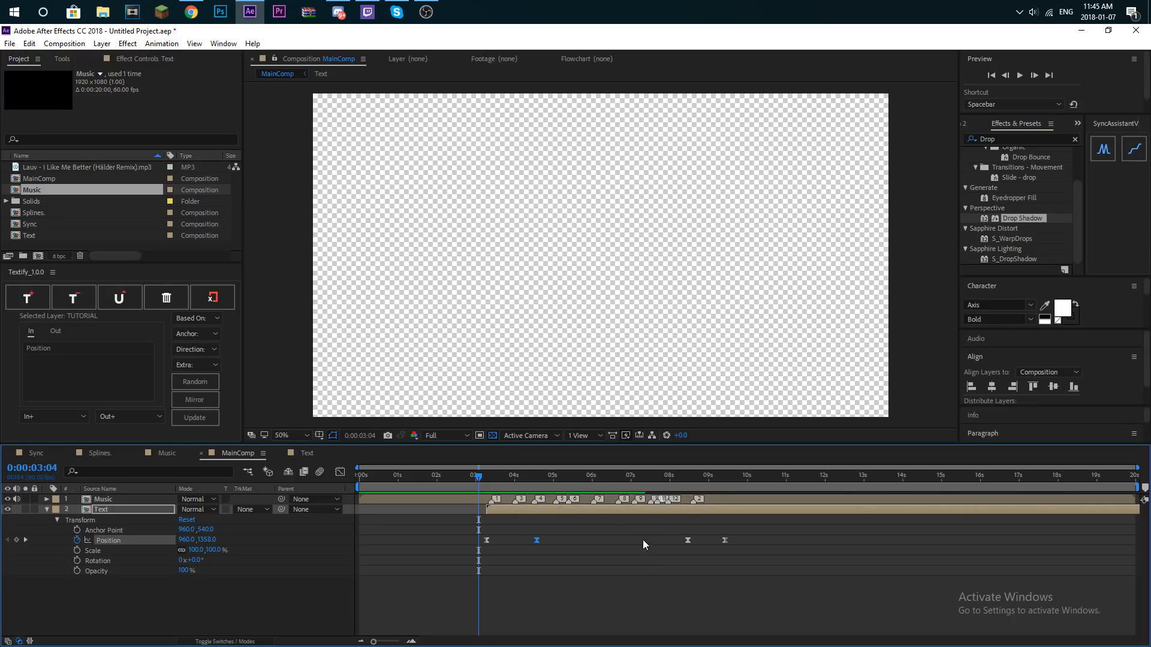
pyautogui.press('Delete')
# - Reshape the Position speed graph so the bar moves fast right after the first keyframe and slows toward the middle one
pyautogui.moveTo(793, 543); pyautogui.dragTo(438, 542)
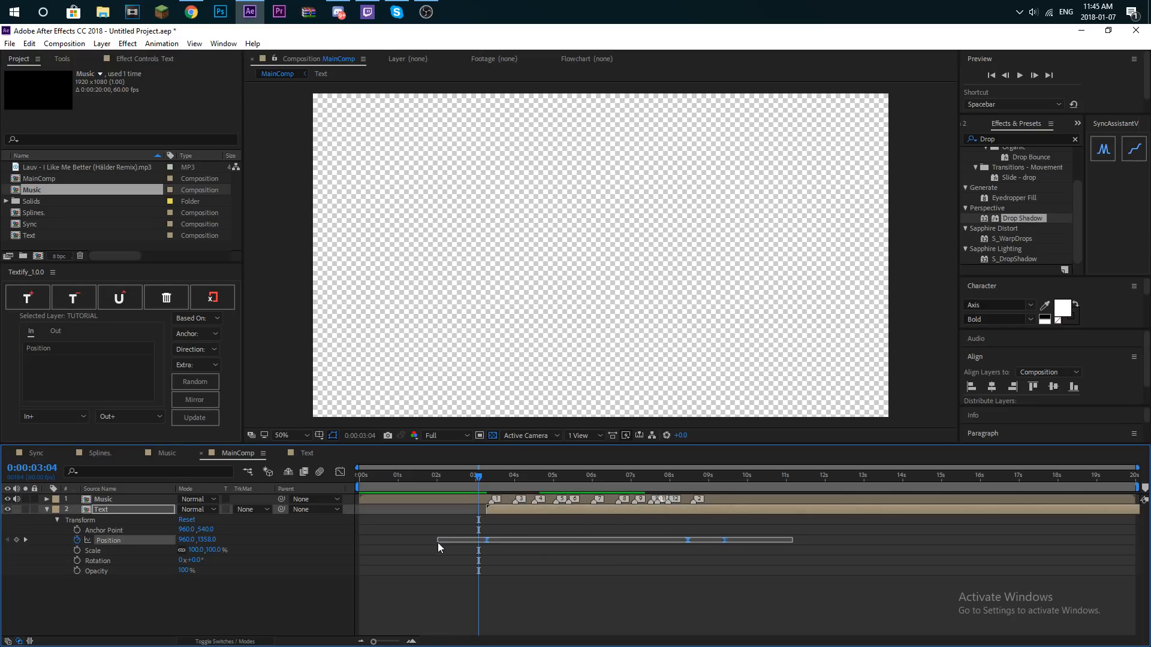
pyautogui.click(339, 472)
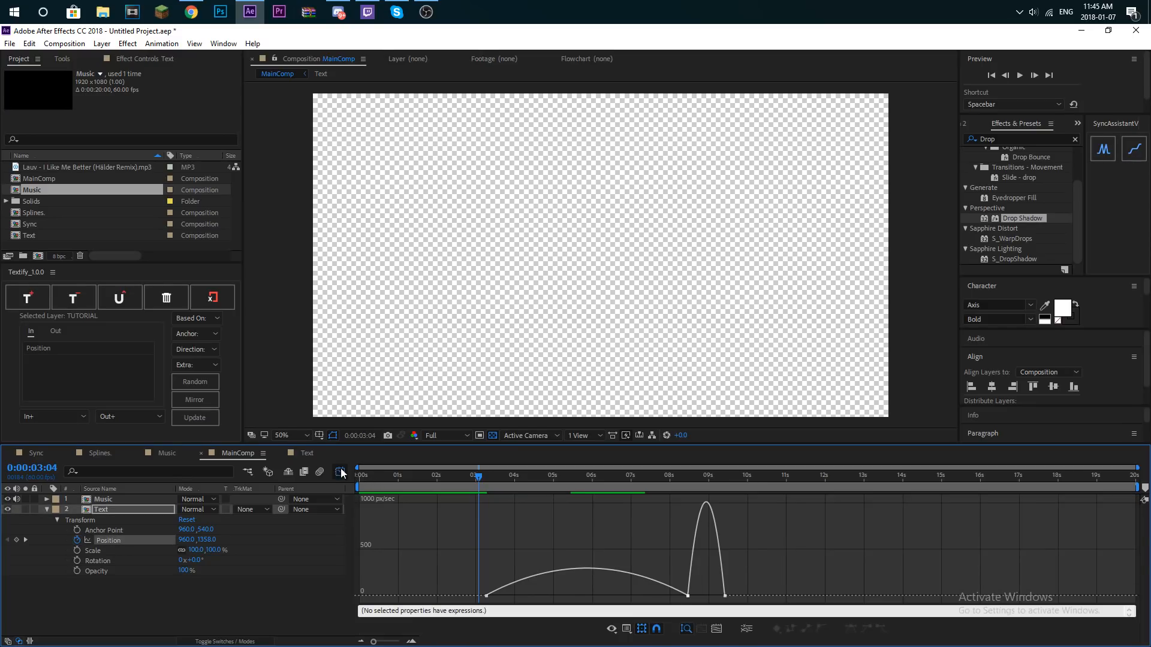
pyautogui.rightClick(541, 551)
pyautogui.click(689, 597)
pyautogui.click(688, 596)
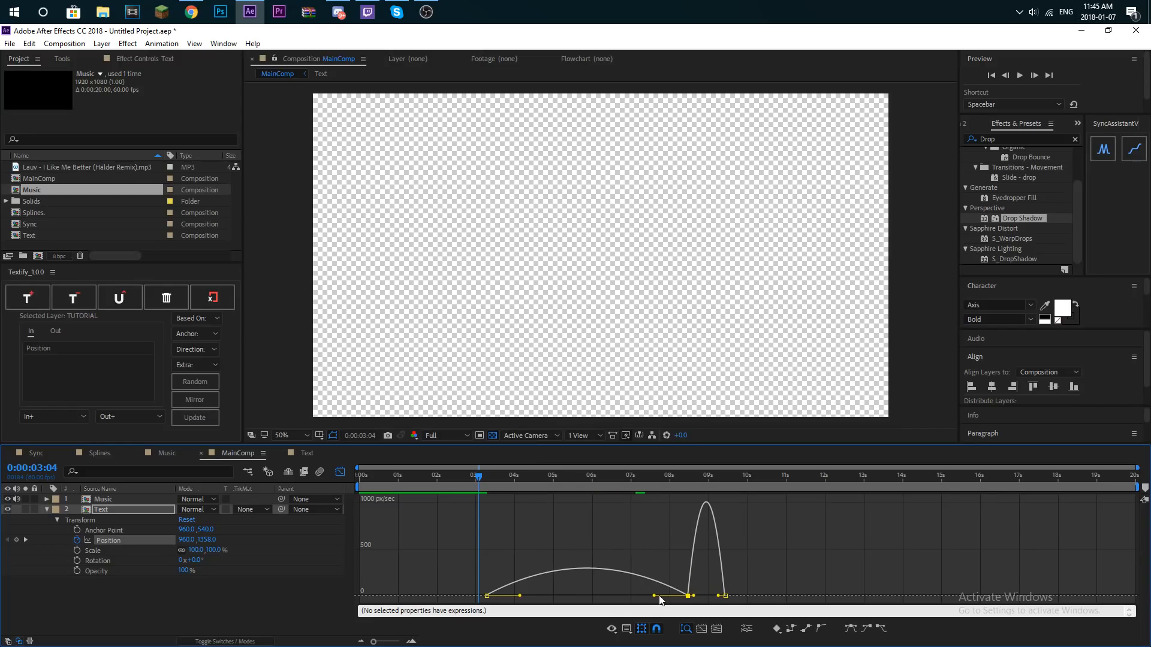
pyautogui.moveTo(652, 598); pyautogui.dragTo(499, 597)
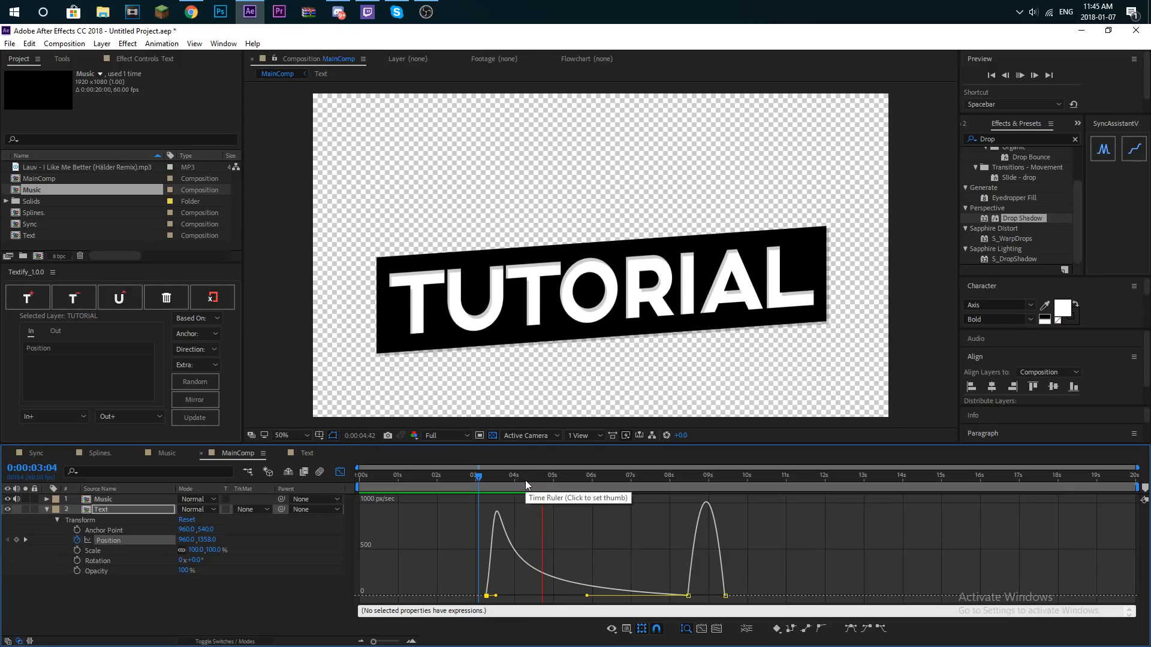
# - Preview the bar's motion with the front-loaded speed curve
pyautogui.click(473, 488)
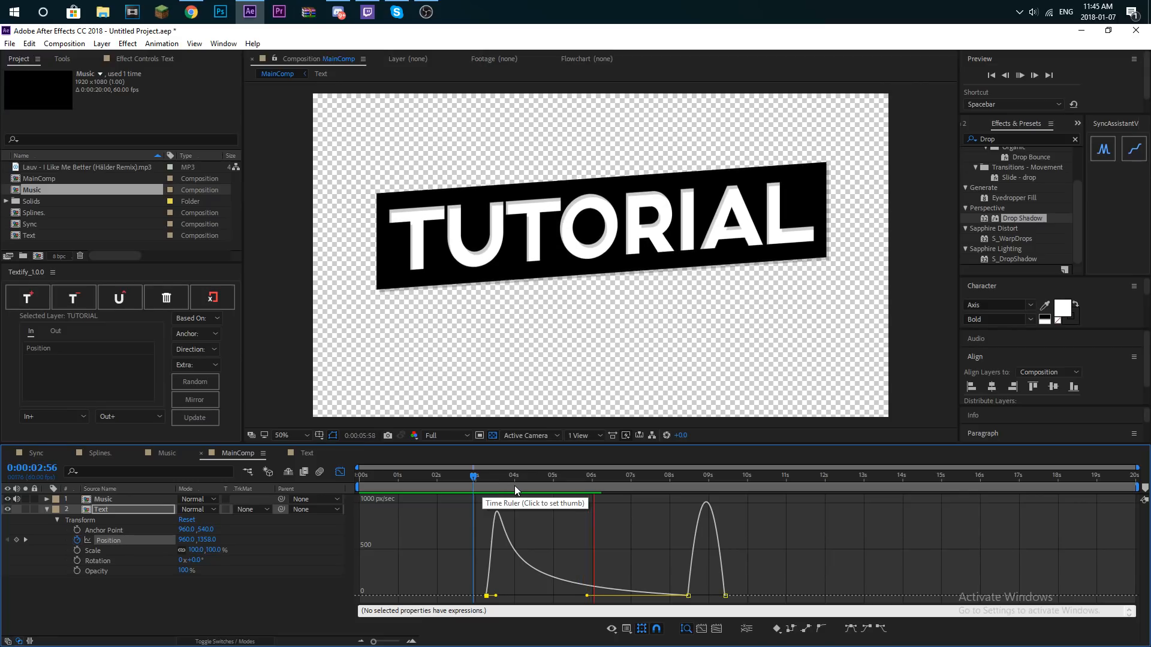
pyautogui.click(487, 483)
pyautogui.press('space')
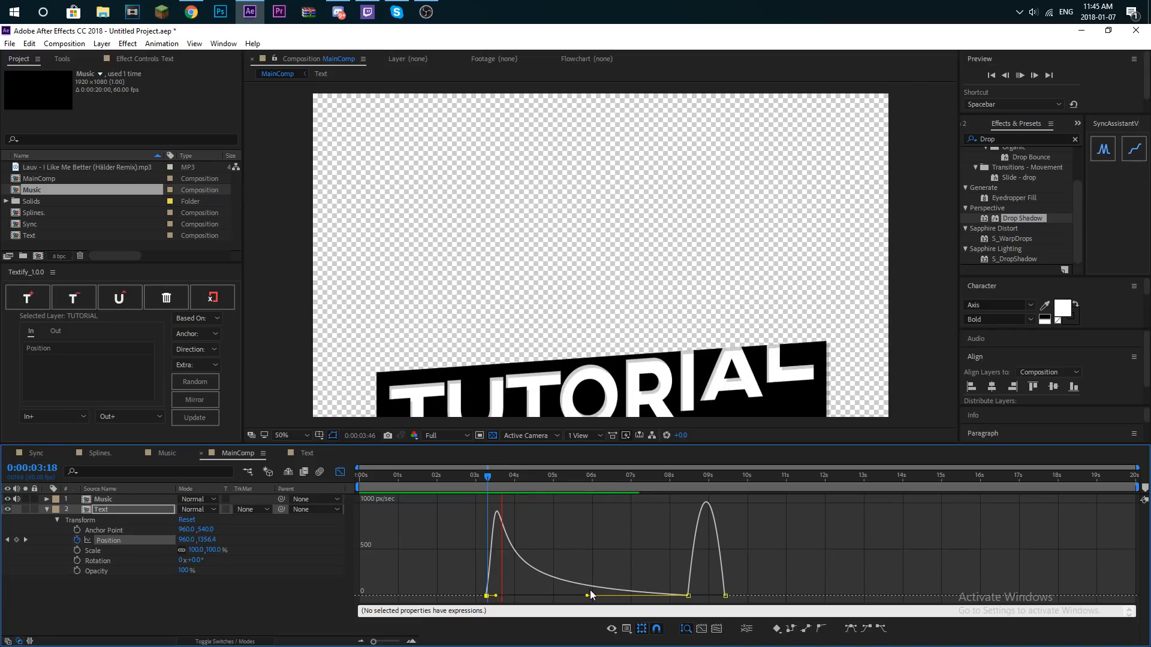
pyautogui.press('space')
# - Shorten the middle keyframe's incoming speed handle to soften the initial burst, and preview the entrance
pyautogui.moveTo(586, 595); pyautogui.dragTo(609, 601)
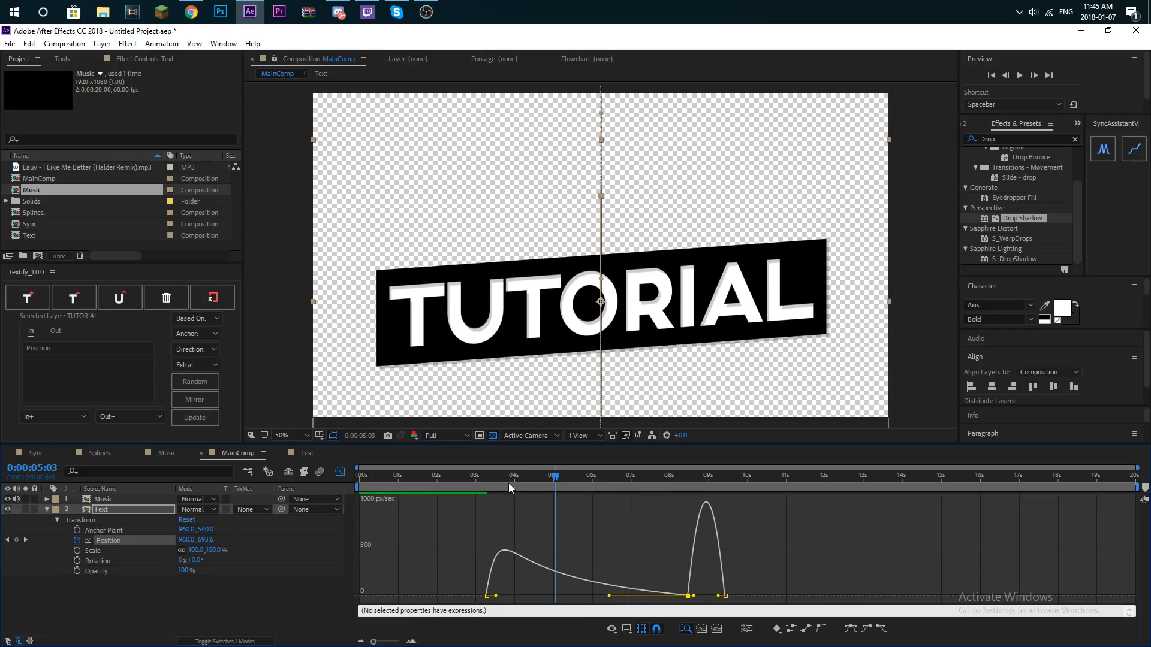
pyautogui.click(481, 482)
pyautogui.press('space')
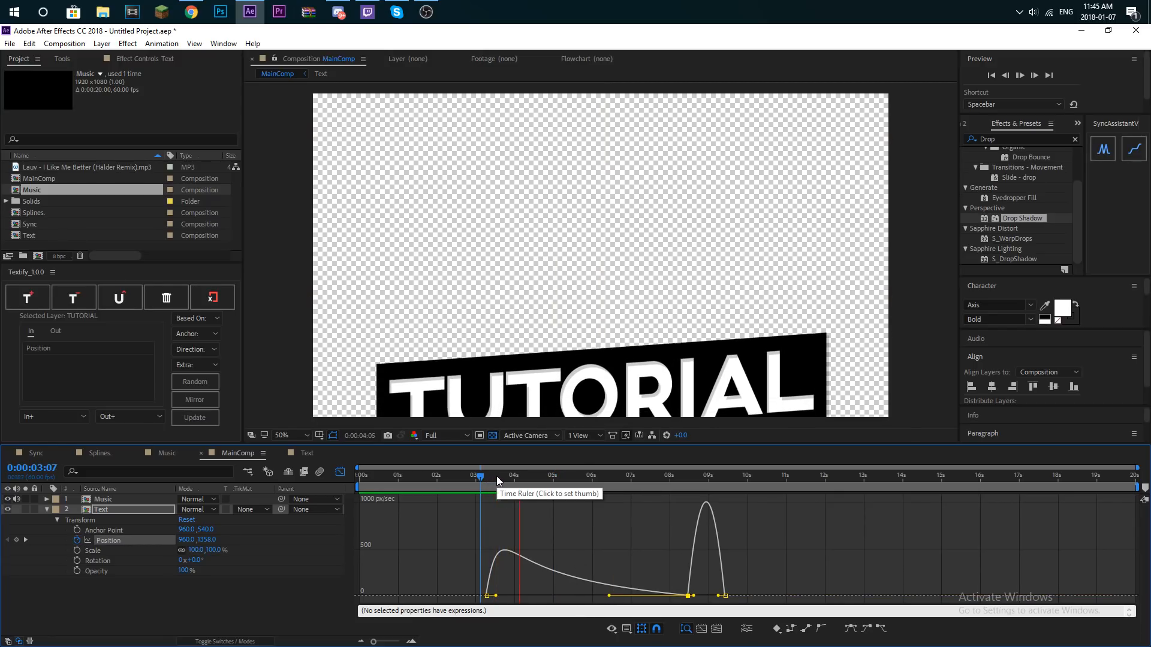
pyautogui.click(484, 481)
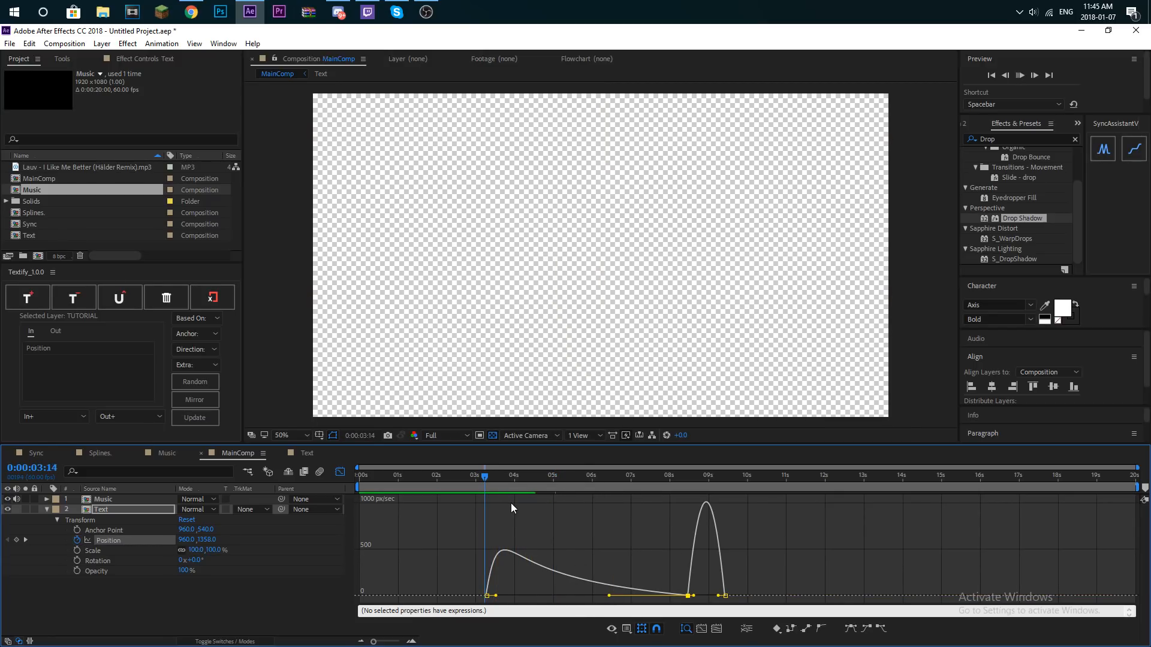
# - Switch Position to the value graph and check the coordinates of its middle and first keyframes without changing them
pyautogui.rightClick(541, 523)
pyautogui.click(588, 406)
pyautogui.rightClick(590, 523)
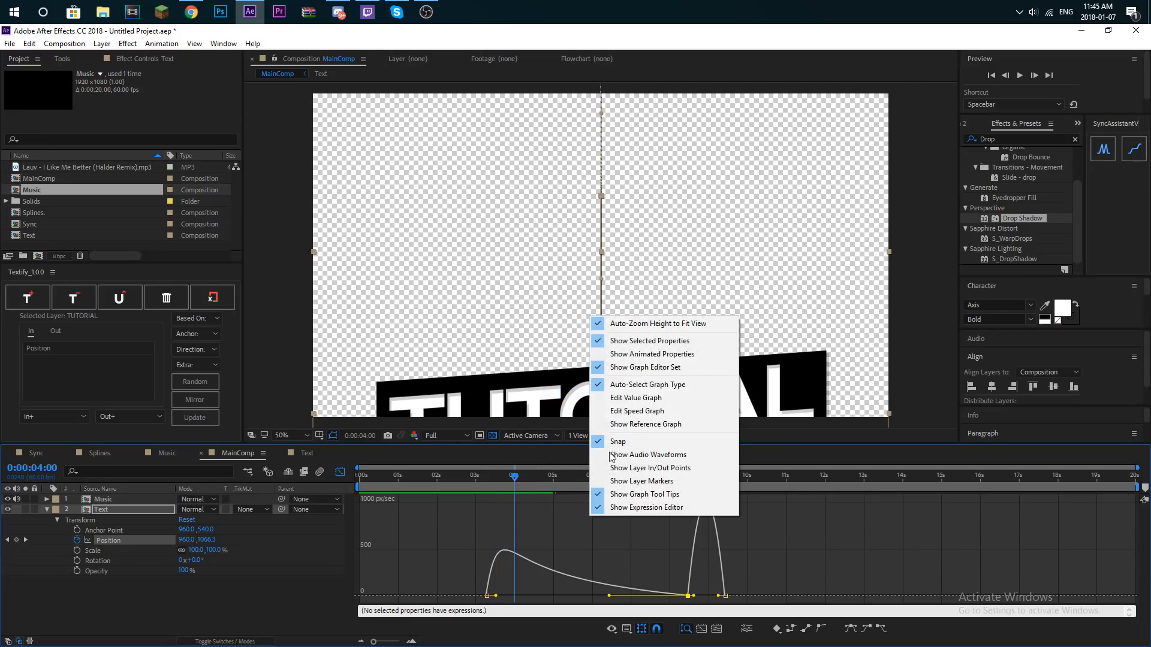
pyautogui.click(605, 397)
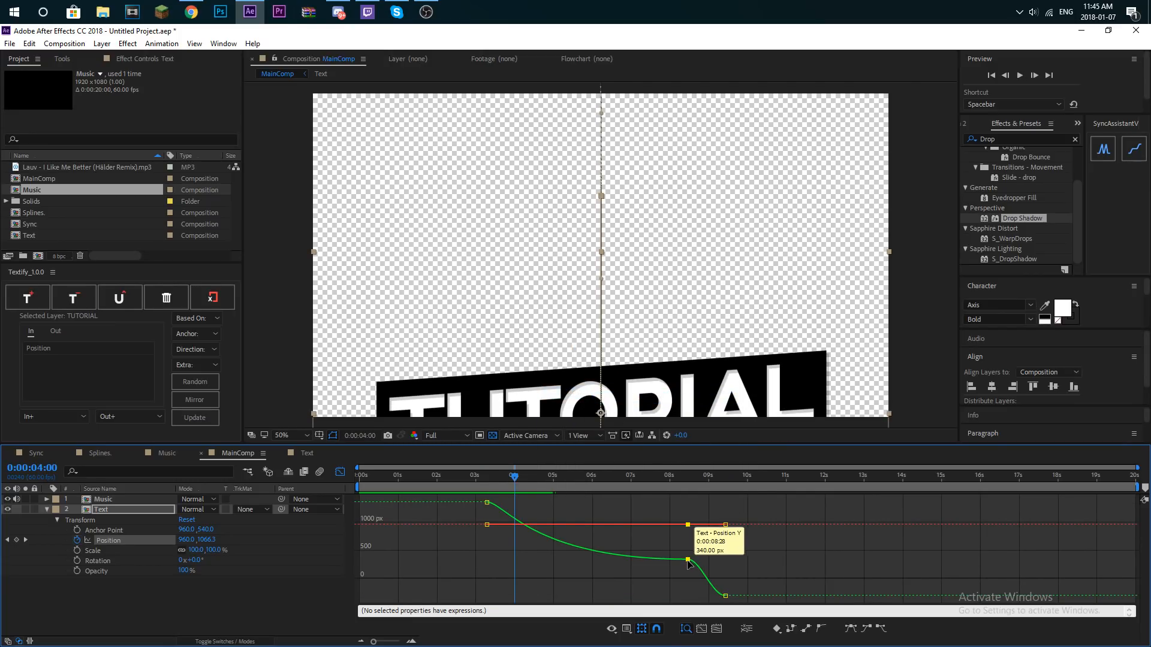
pyautogui.doubleClick(687, 560)
pyautogui.click(160, 172)
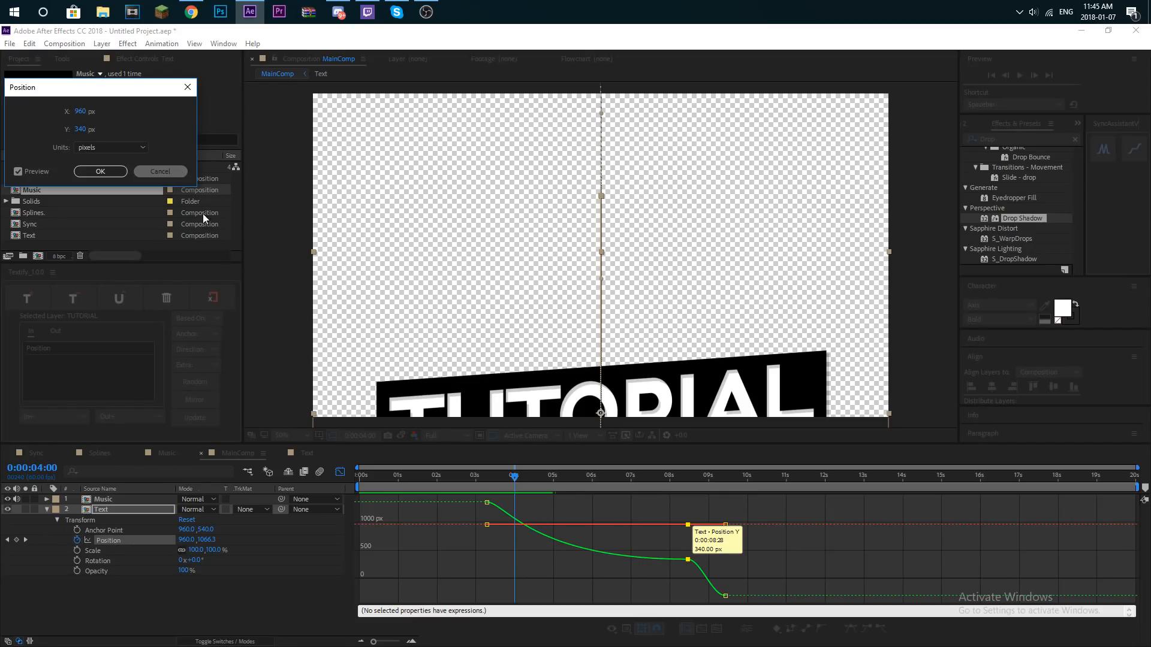
pyautogui.doubleClick(487, 503)
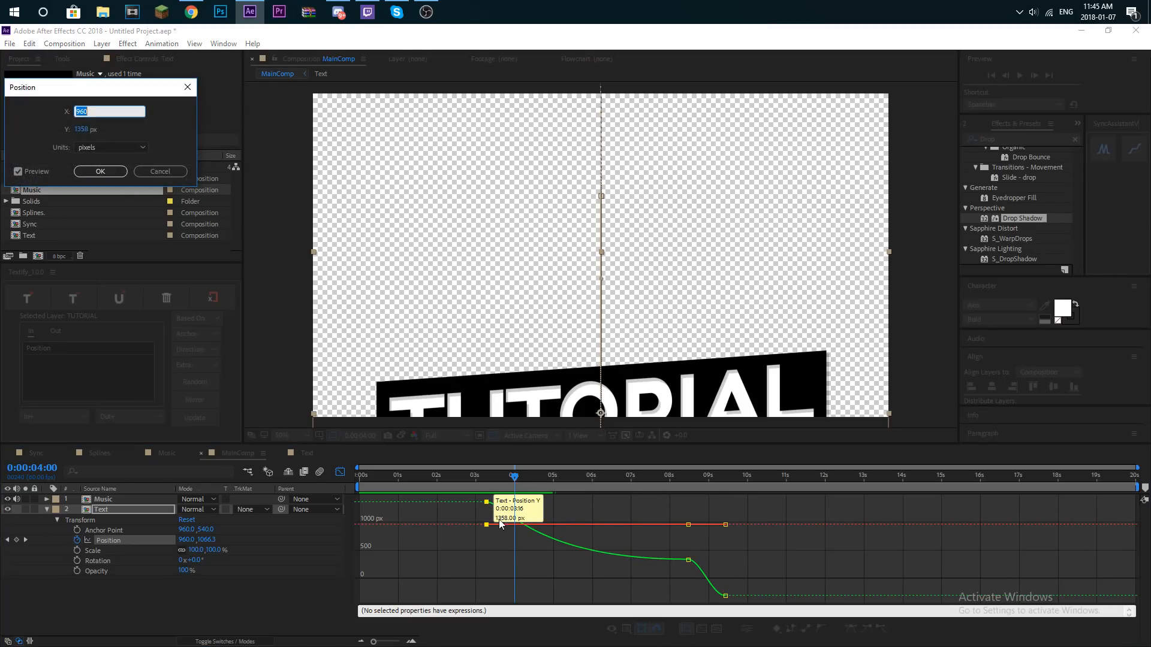
pyautogui.click(172, 172)
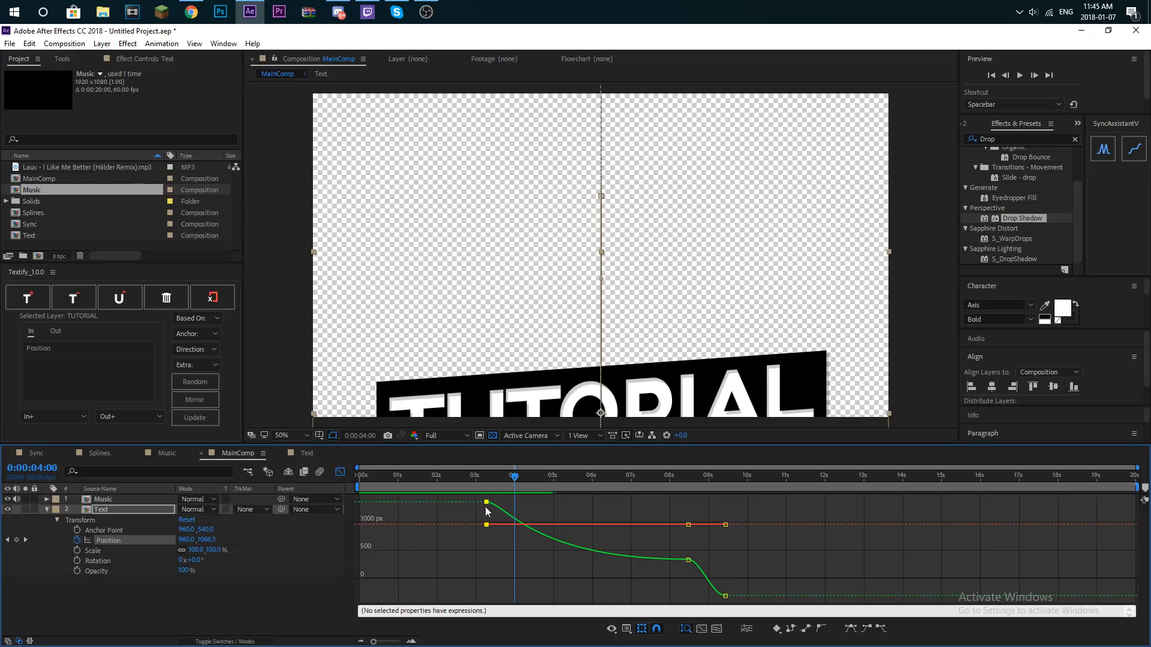
# - Preview the bar's slide-in, its slow drift and the moment of its exit
pyautogui.moveTo(525, 480); pyautogui.dragTo(497, 479)
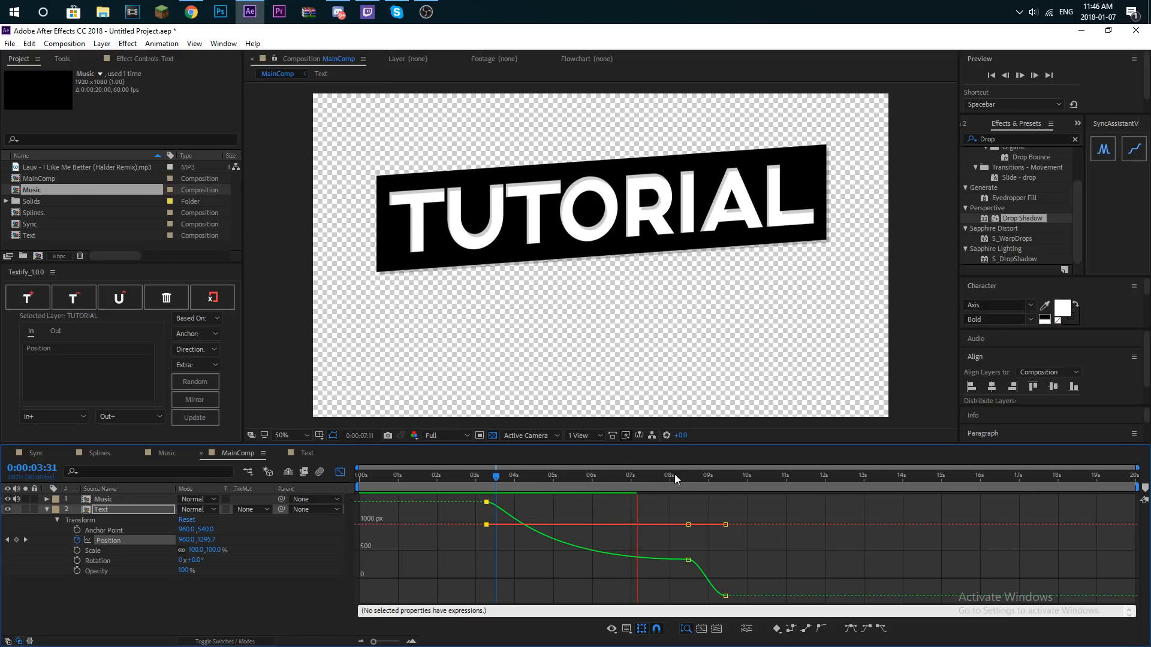
pyautogui.click(537, 479)
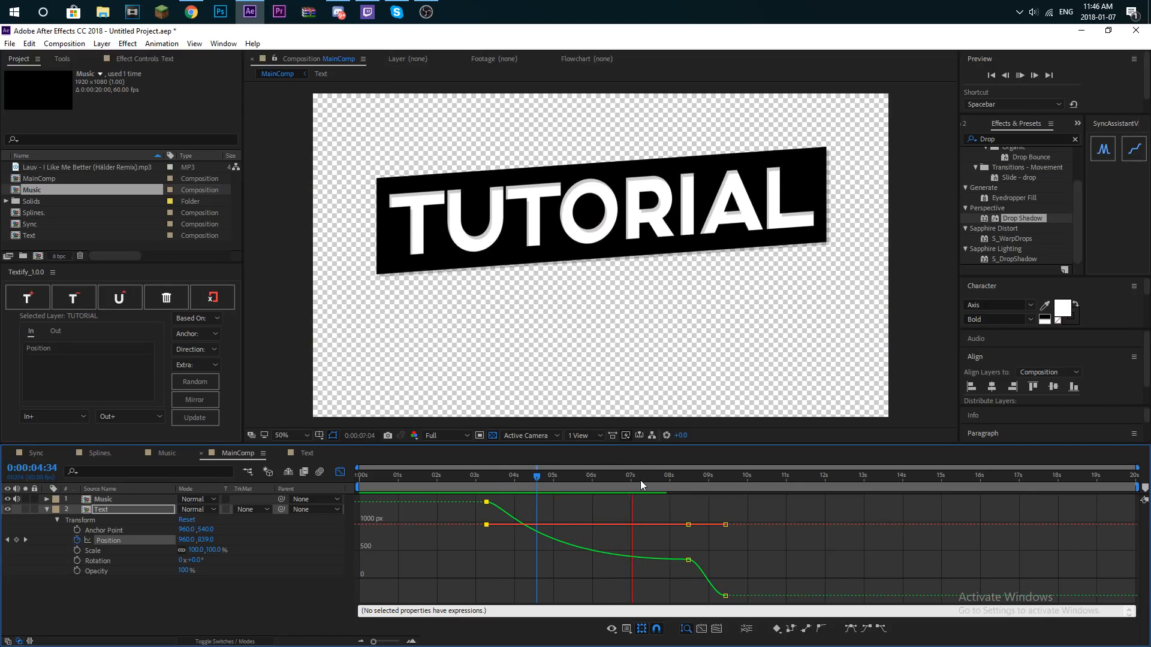
pyautogui.click(686, 486)
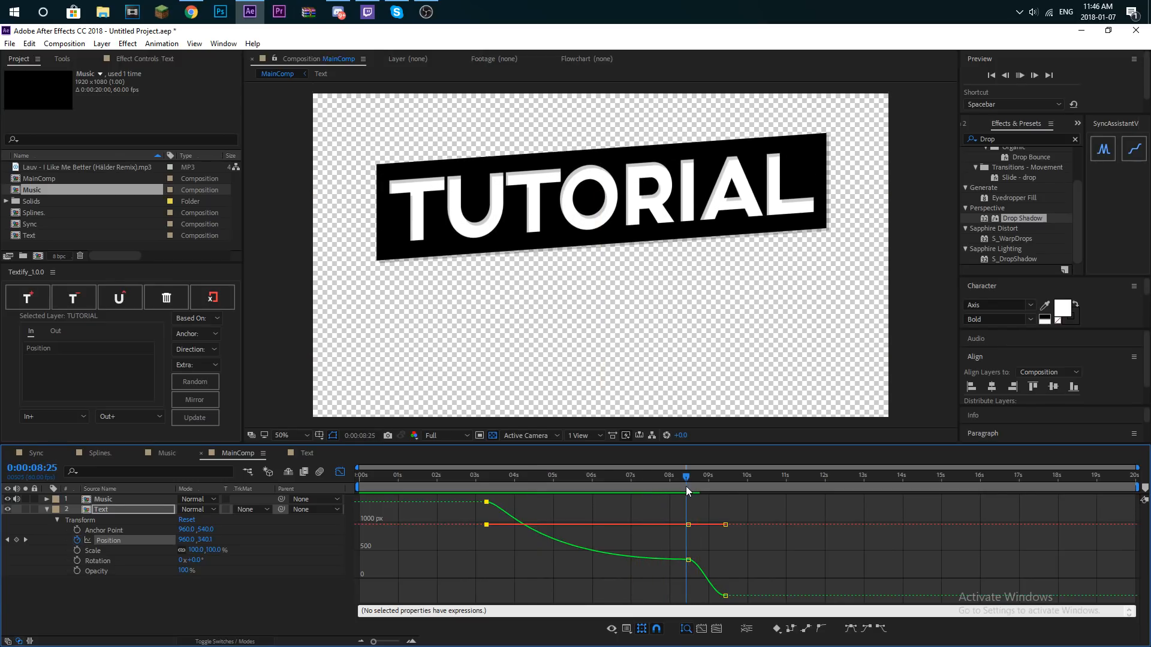
# - Close the graph view and delete all Position keyframes of the Text layer
pyautogui.click(339, 472)
pyautogui.moveTo(747, 539); pyautogui.dragTo(426, 548)
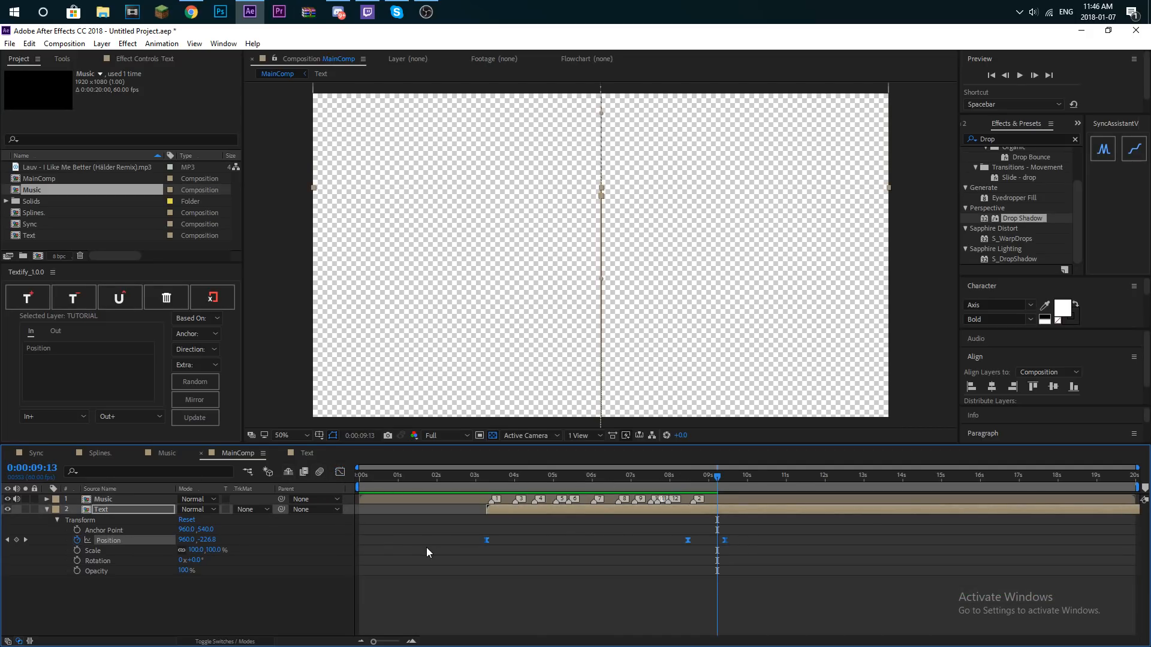
pyautogui.press('Delete')
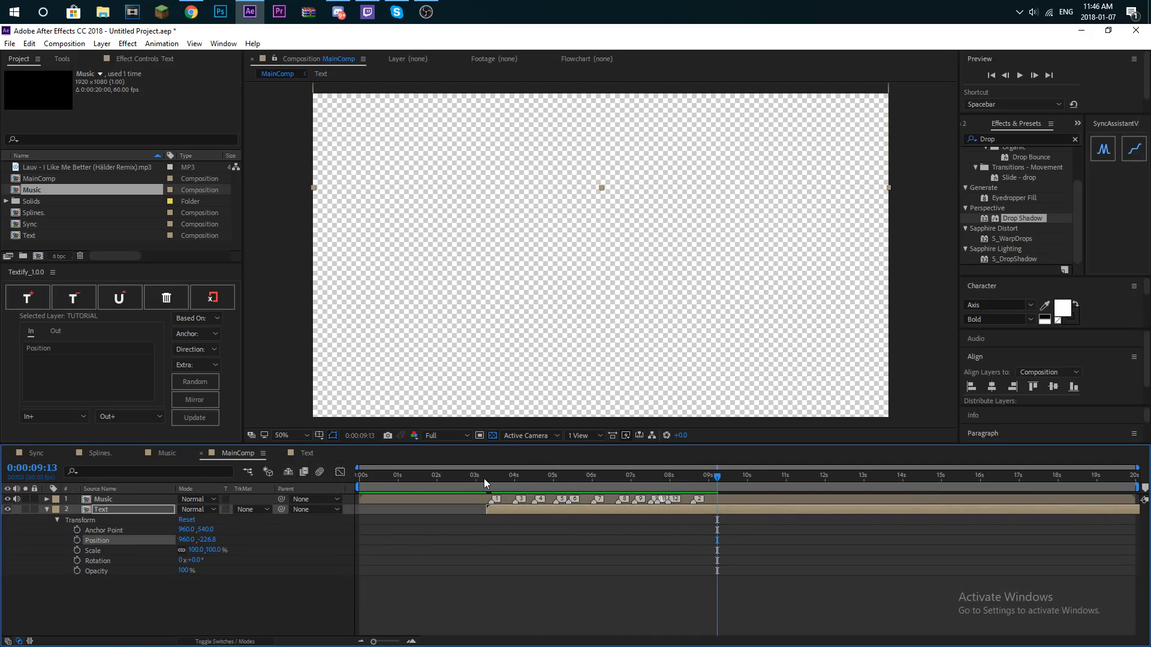
# - Keyframe Position at 0:00:03:20 and 0:00:04:19, bring the bar into frame at Y 519.2, and try centering it vertically in the composition
pyautogui.moveTo(500, 479); pyautogui.dragTo(488, 478)
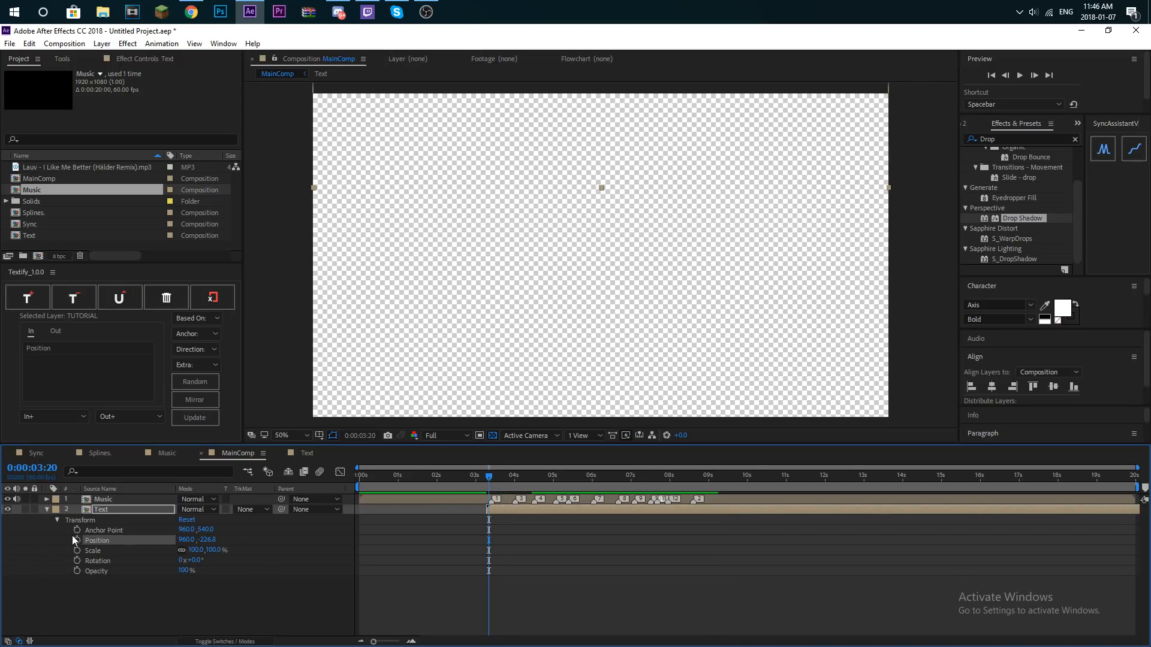
pyautogui.moveTo(510, 483); pyautogui.dragTo(527, 482)
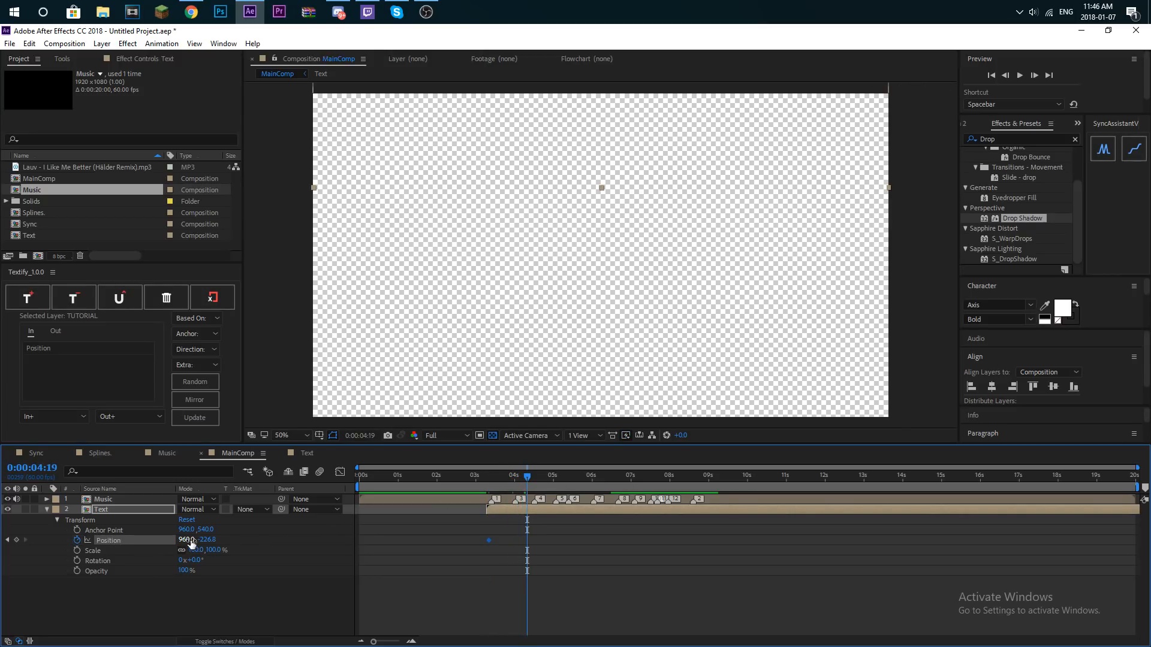
pyautogui.moveTo(234, 539); pyautogui.dragTo(709, 488)
pyautogui.moveTo(540, 535); pyautogui.dragTo(454, 546)
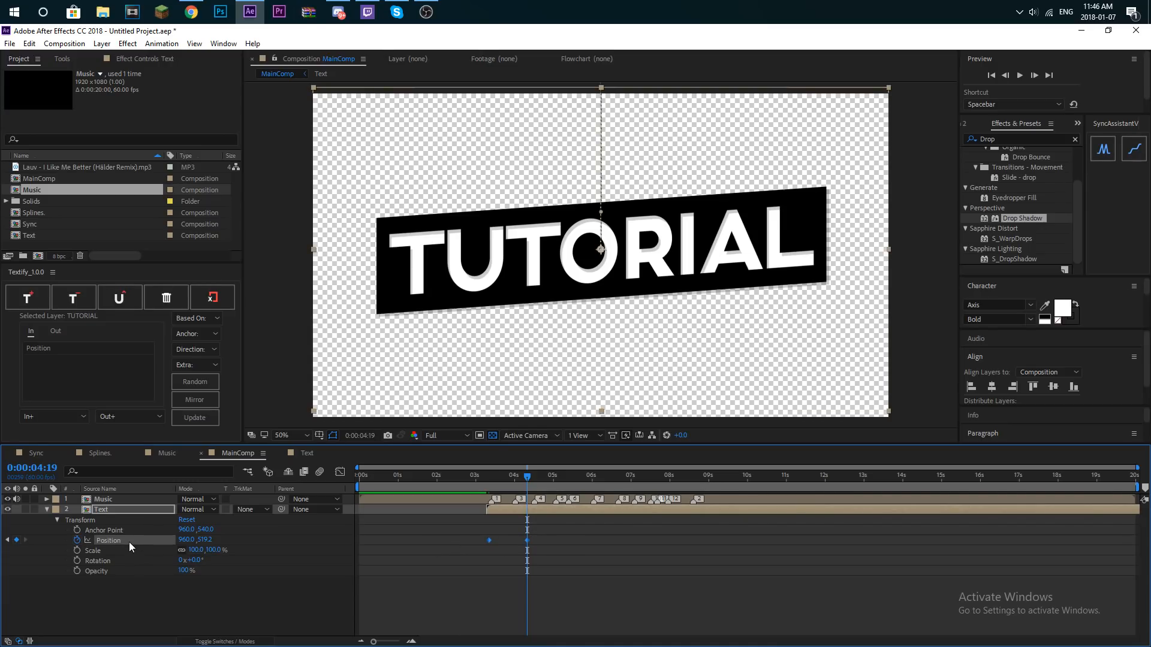
pyautogui.click(526, 540)
pyautogui.click(1050, 392)
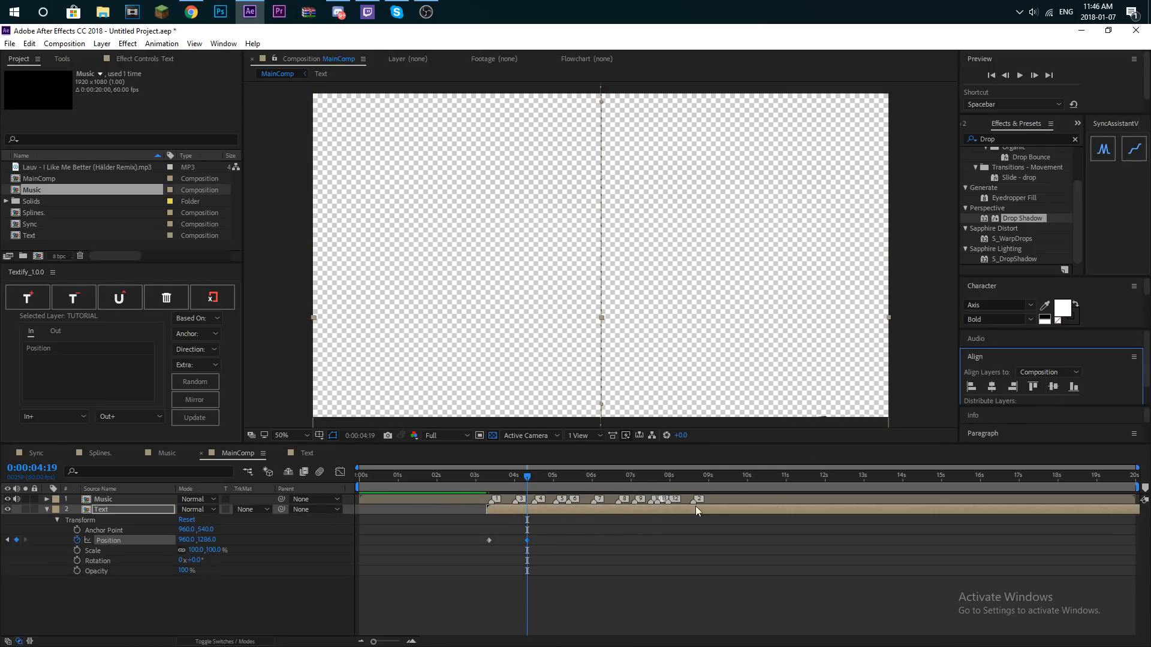
# - Delete both new Position keyframes of the Text layer and place the playhead at 0:00:03:33
pyautogui.moveTo(527, 477); pyautogui.dragTo(483, 493)
pyautogui.moveTo(542, 539); pyautogui.dragTo(463, 546)
pyautogui.press('Delete')
pyautogui.click(496, 480)
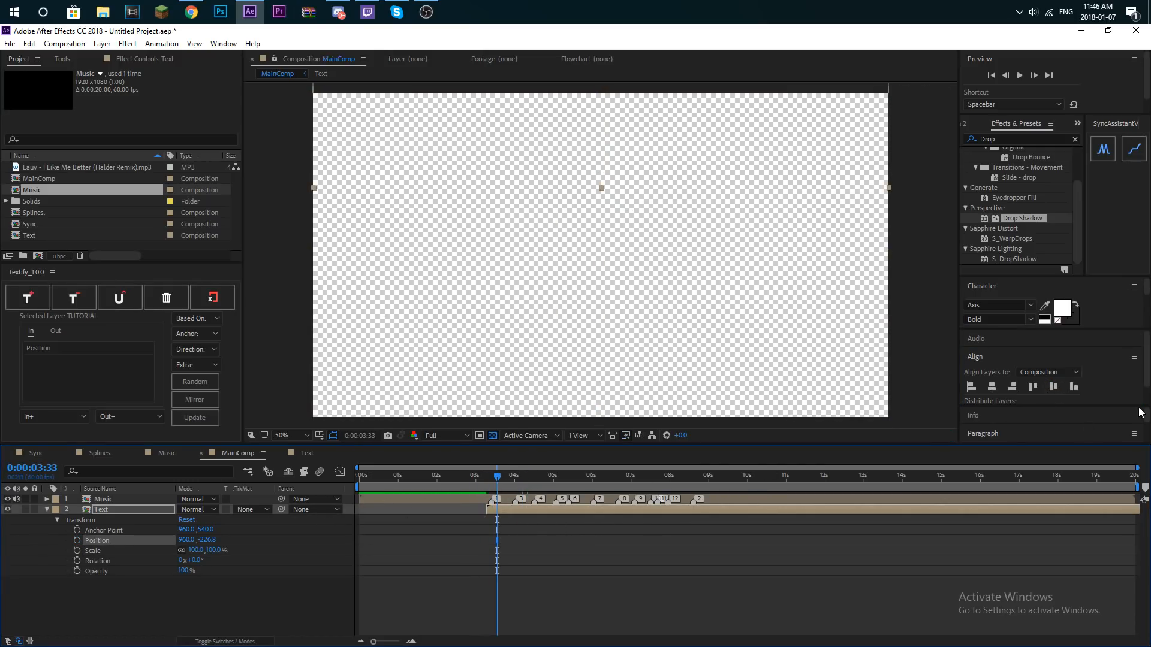
# - Keyframe the Text layer's Position at 0:00:03:20 with Y -254, and center it vertically in the composition at 0:00:04:10
pyautogui.click(1053, 390)
pyautogui.moveTo(498, 479); pyautogui.dragTo(489, 484)
pyautogui.moveTo(204, 541); pyautogui.dragTo(179, 541)
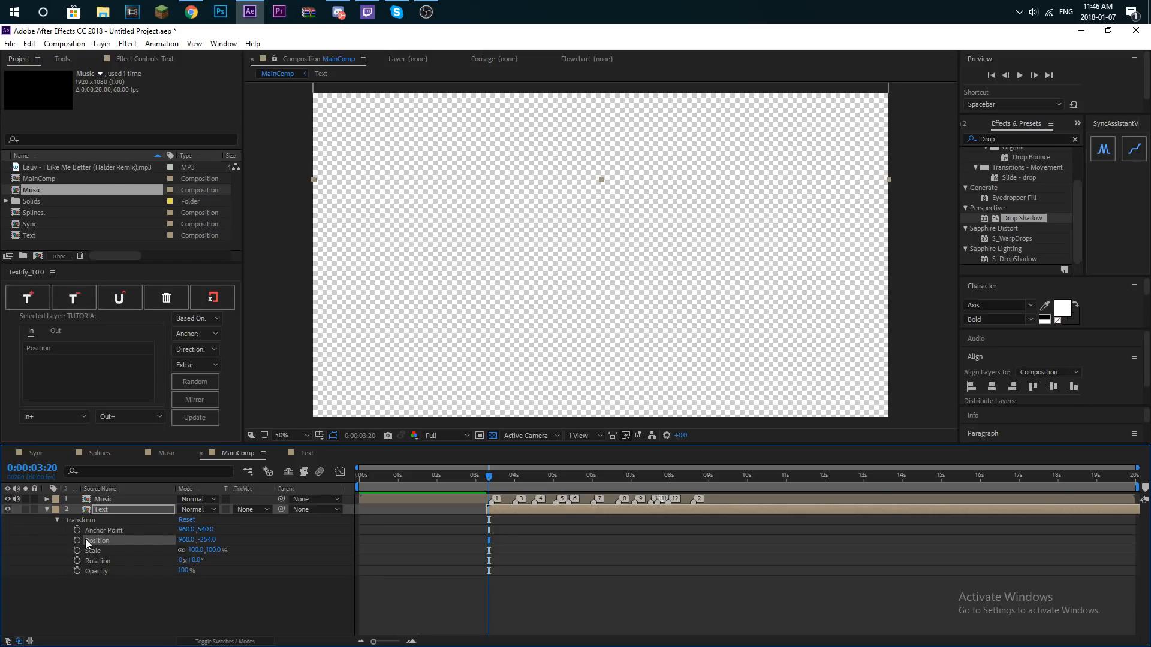
pyautogui.click(519, 482)
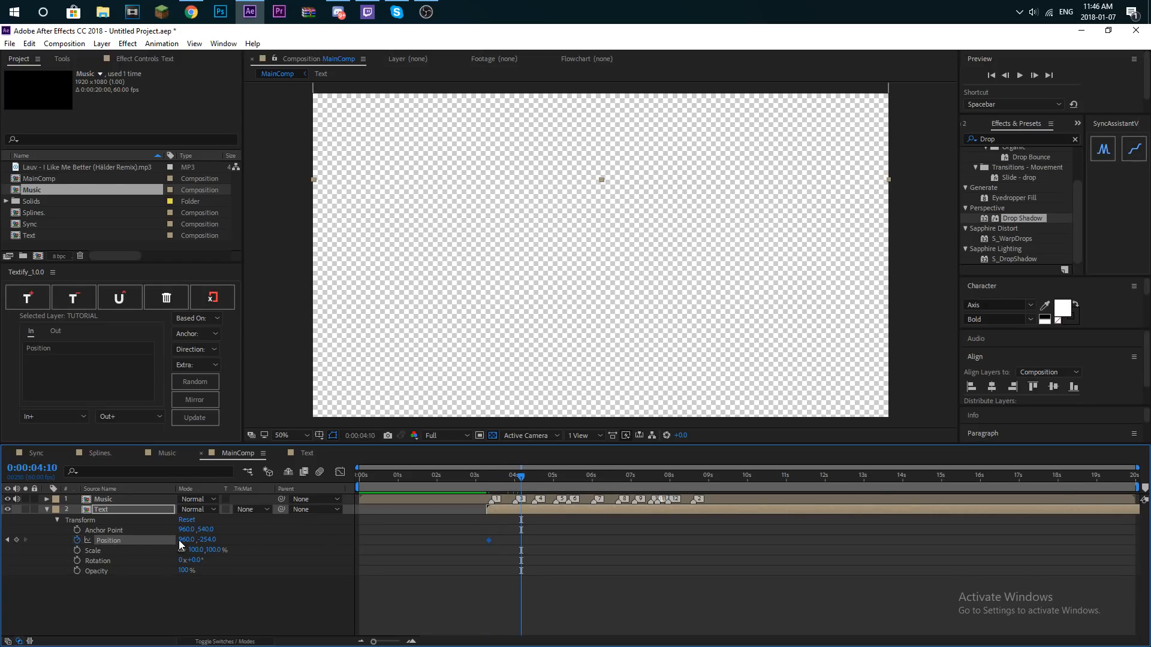
pyautogui.click(1053, 387)
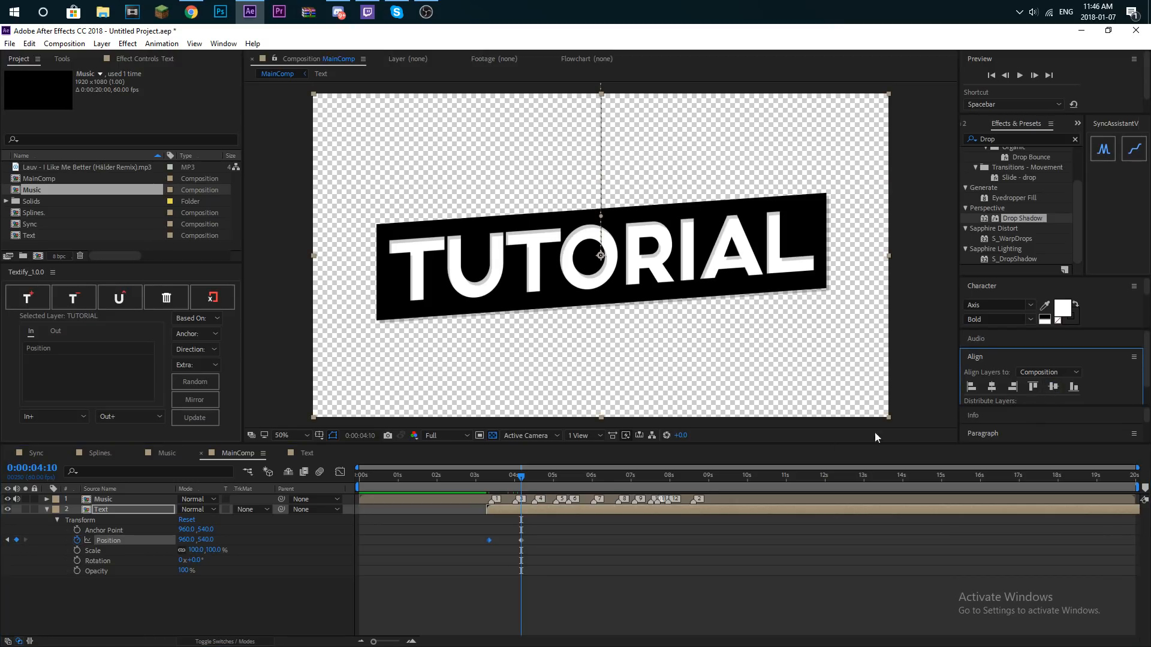
# - Apply Easy Ease to both Position keyframes and shape their speed graph into an early peak with a long slowdown
pyautogui.moveTo(530, 539); pyautogui.dragTo(466, 545)
pyautogui.press('F9')
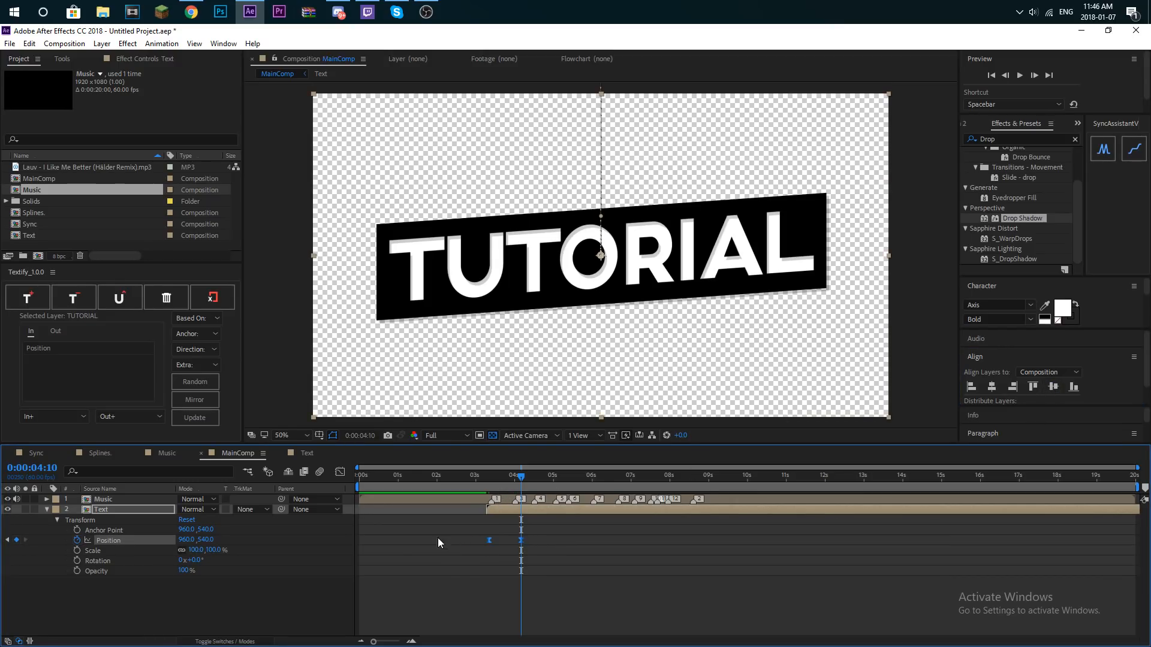
pyautogui.click(340, 472)
pyautogui.rightClick(488, 566)
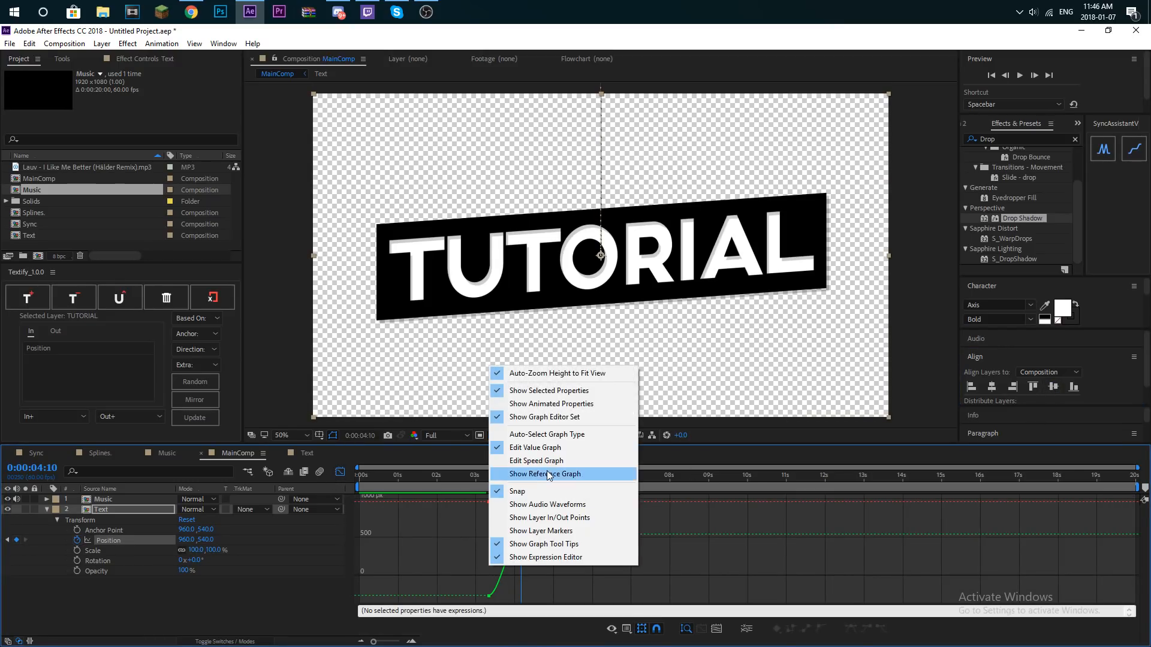
pyautogui.click(545, 448)
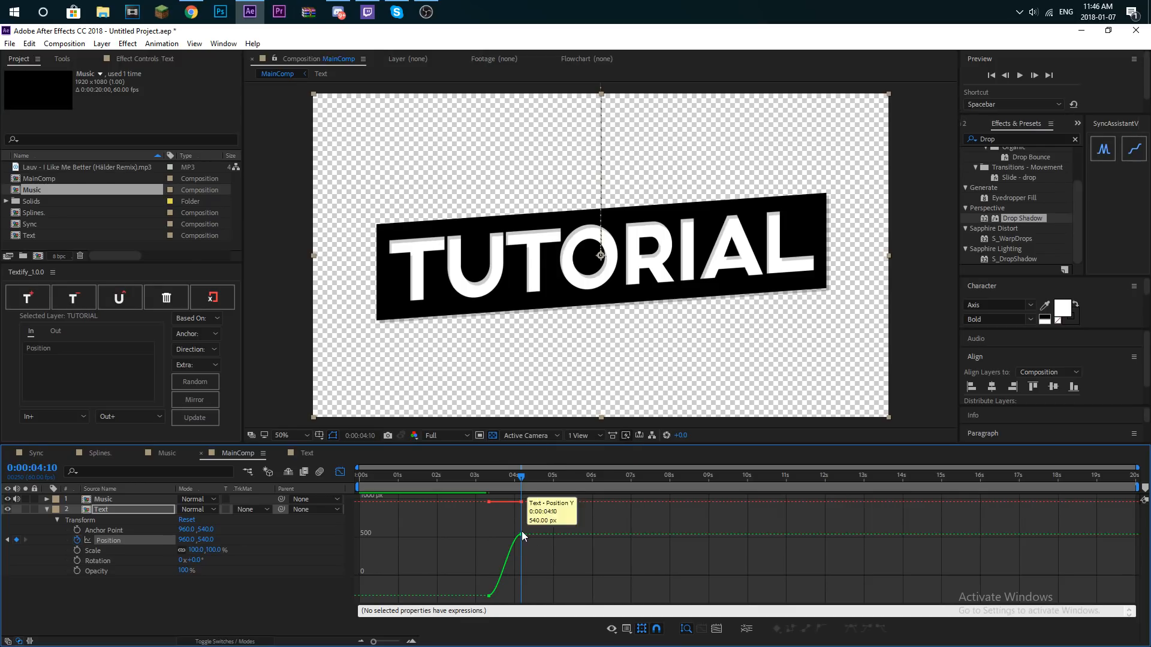
pyautogui.rightClick(533, 555)
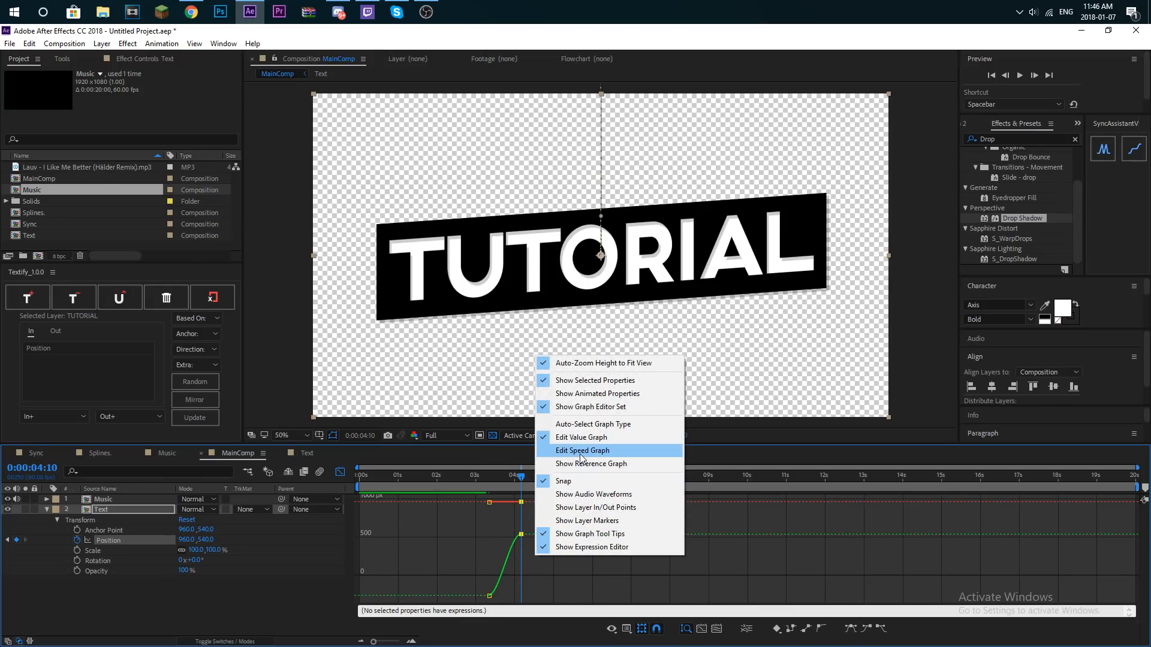
pyautogui.click(558, 450)
pyautogui.moveTo(519, 596); pyautogui.dragTo(505, 596)
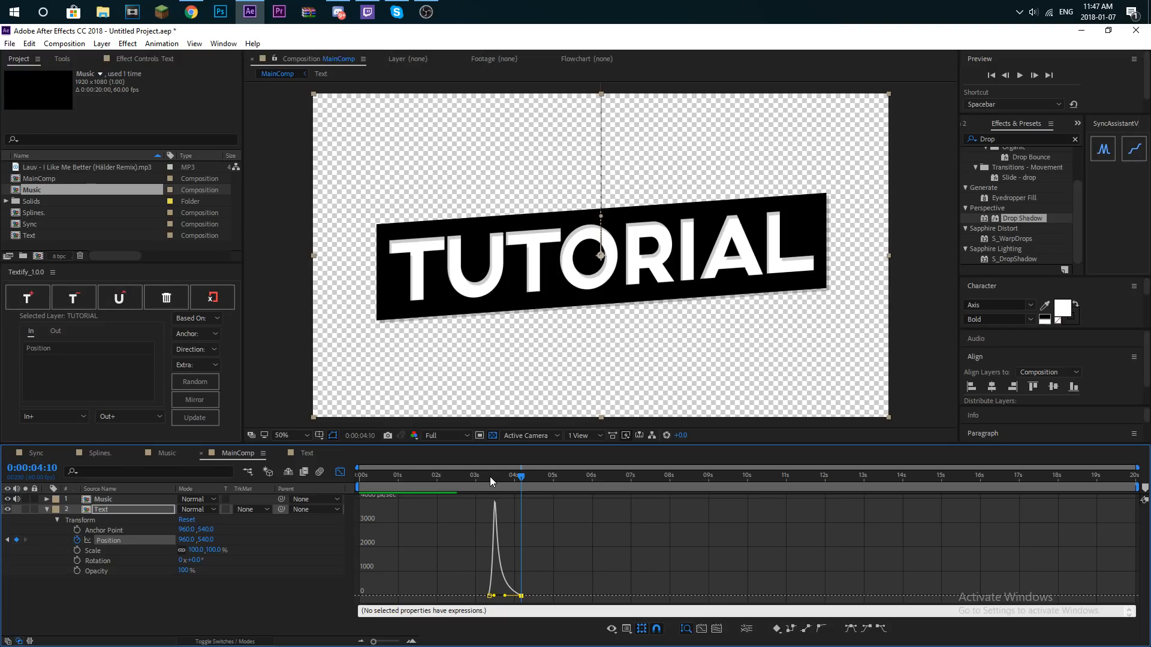
# - Preview the eased slide-in of the bar from 0:00:02:45 and from just before it enters
pyautogui.moveTo(490, 476); pyautogui.dragTo(468, 478)
pyautogui.press('space')
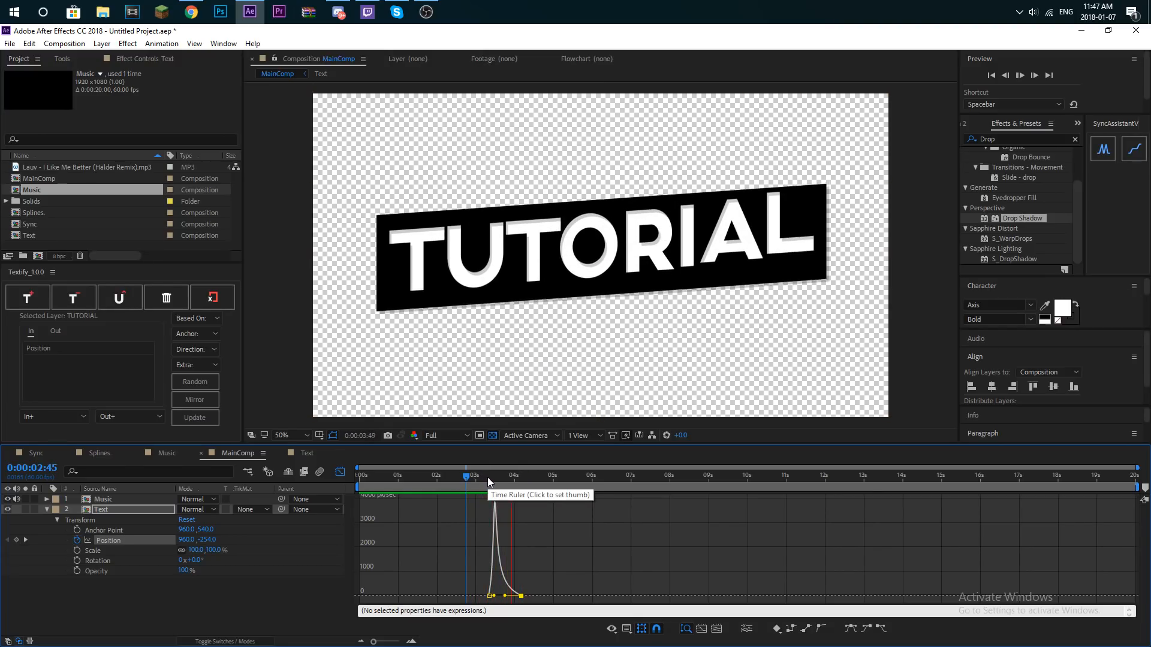
pyautogui.click(469, 480)
pyautogui.press('k')
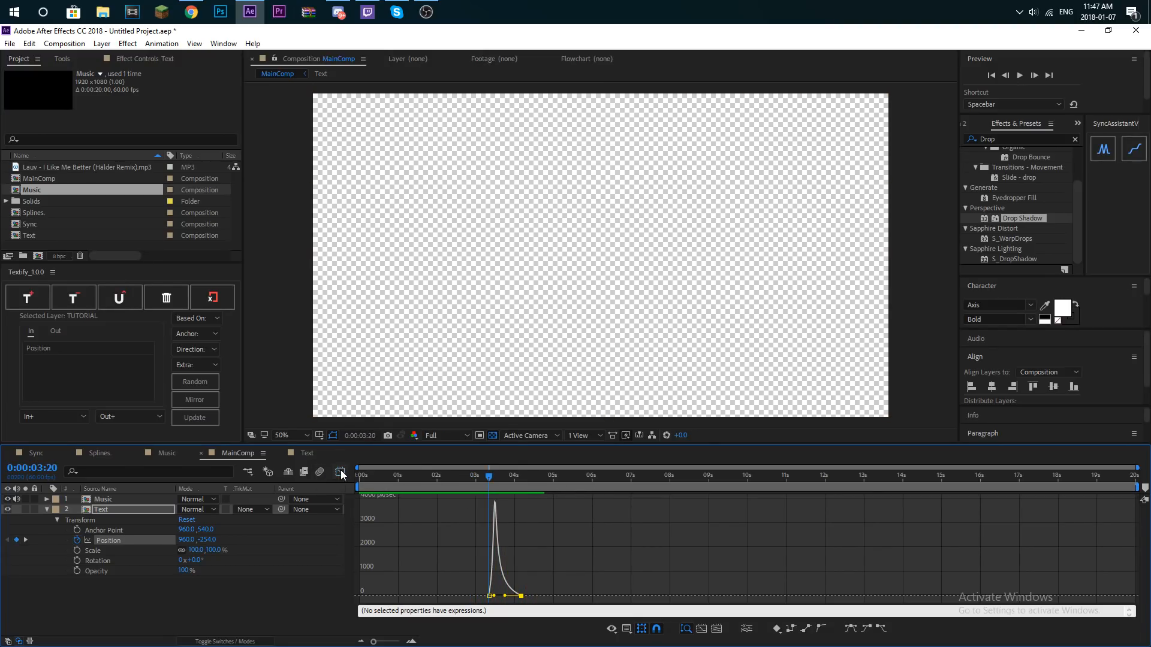
# - Move the second Position keyframe to just before 0:00:05:00, sharpen the early peak of the speed graph, and preview the slower slide-in
pyautogui.click(341, 471)
pyautogui.moveTo(523, 540); pyautogui.dragTo(547, 536)
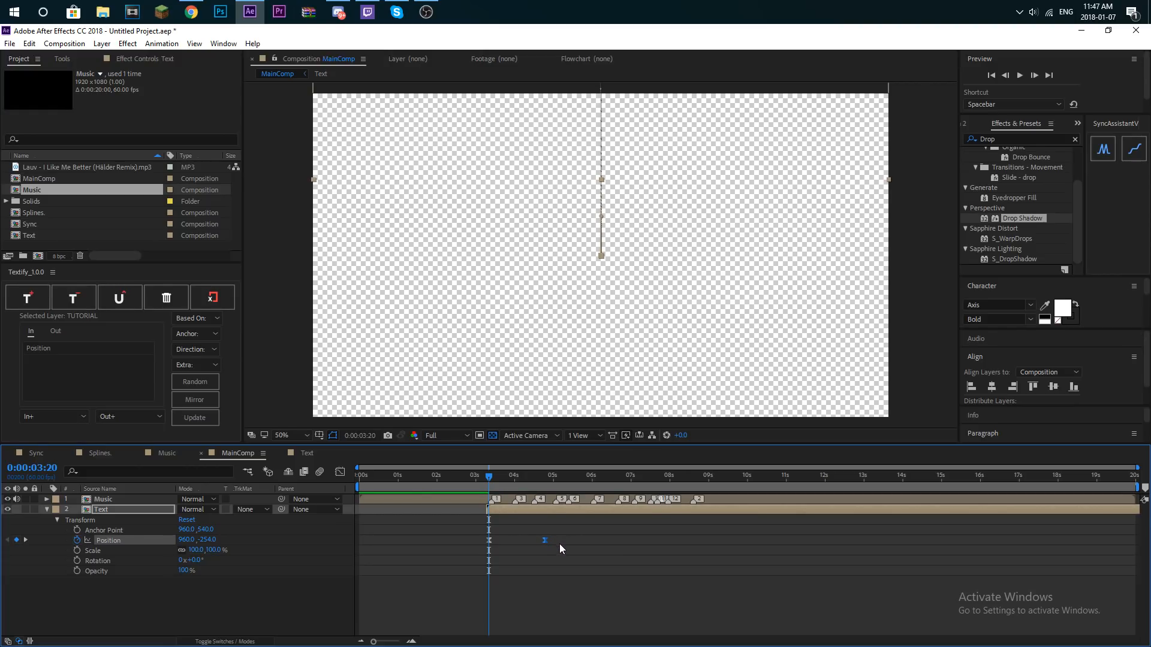
pyautogui.click(340, 471)
pyautogui.click(496, 597)
pyautogui.moveTo(497, 596); pyautogui.dragTo(494, 596)
pyautogui.press('space')
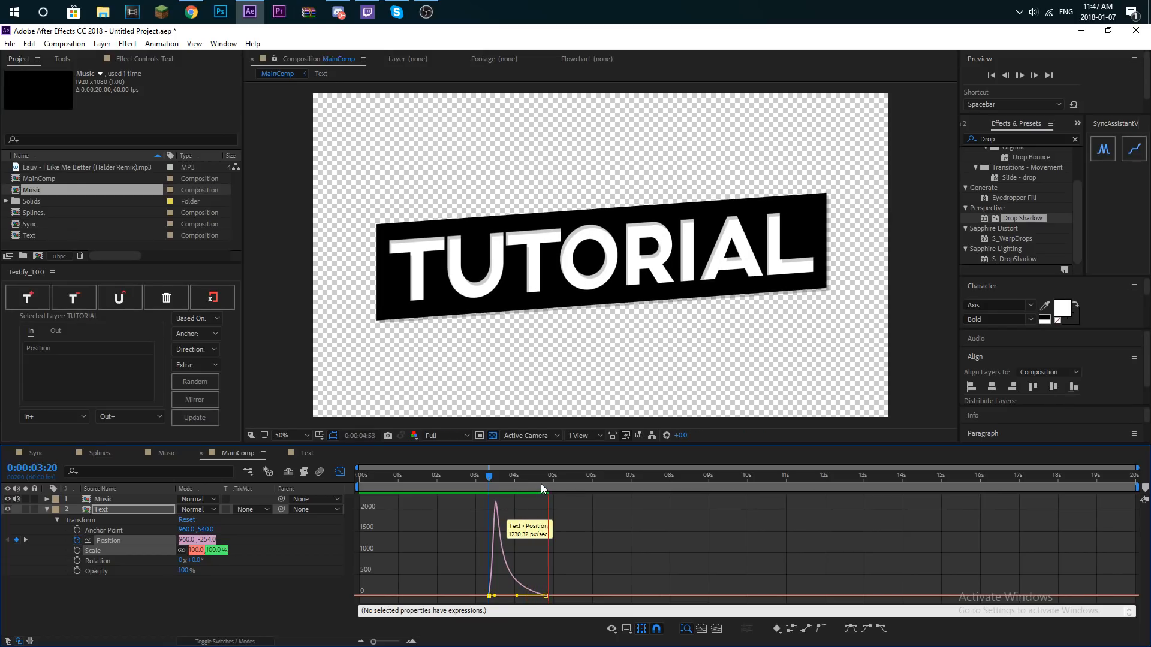
pyautogui.press('space')
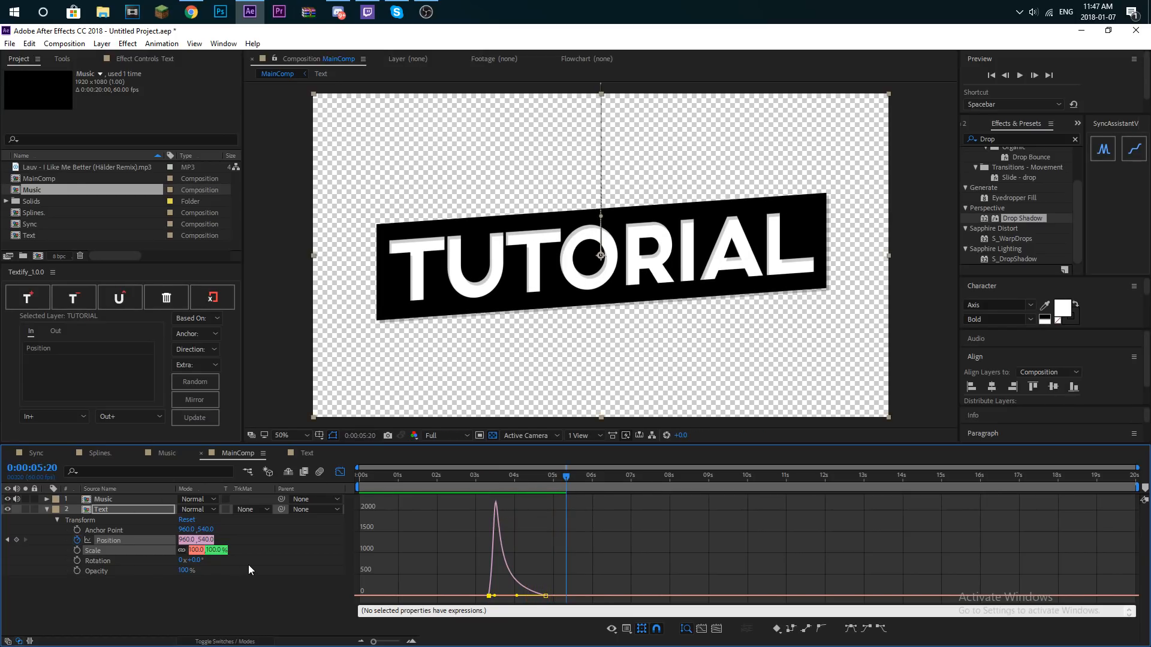
# - Close the graph view, scale the Text layer to 87%, and briefly preview from 0:00:03:23
pyautogui.click(248, 564)
pyautogui.click(340, 473)
pyautogui.moveTo(197, 549); pyautogui.dragTo(189, 550)
pyautogui.moveTo(506, 481); pyautogui.dragTo(490, 481)
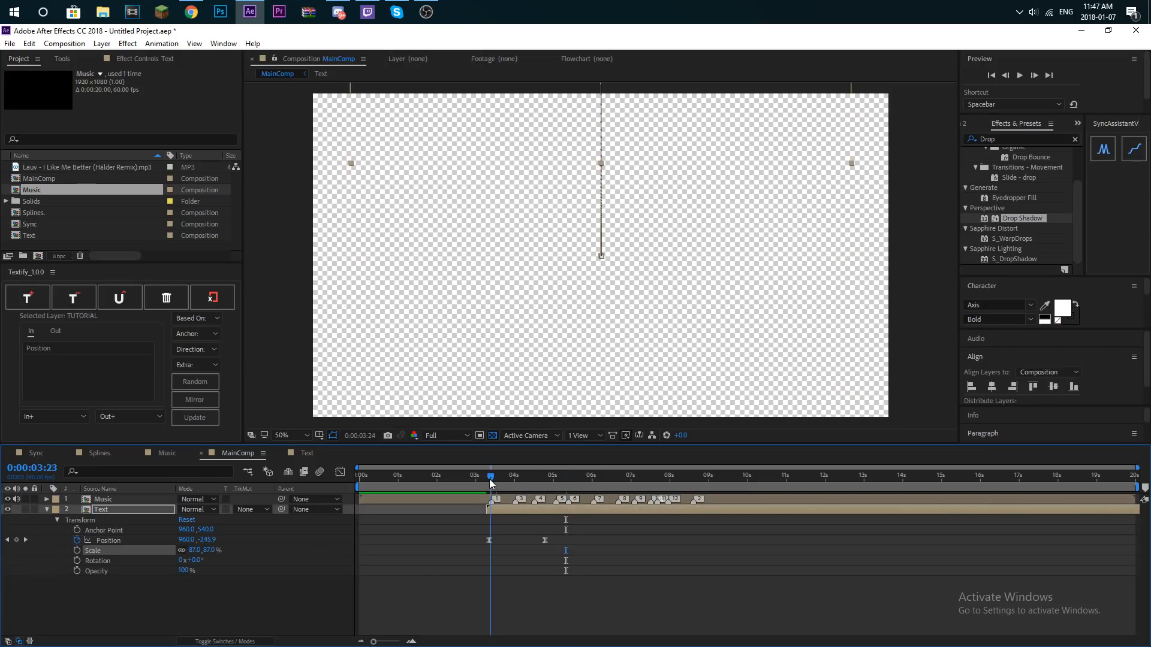
pyautogui.press('space')
pyautogui.press('space')
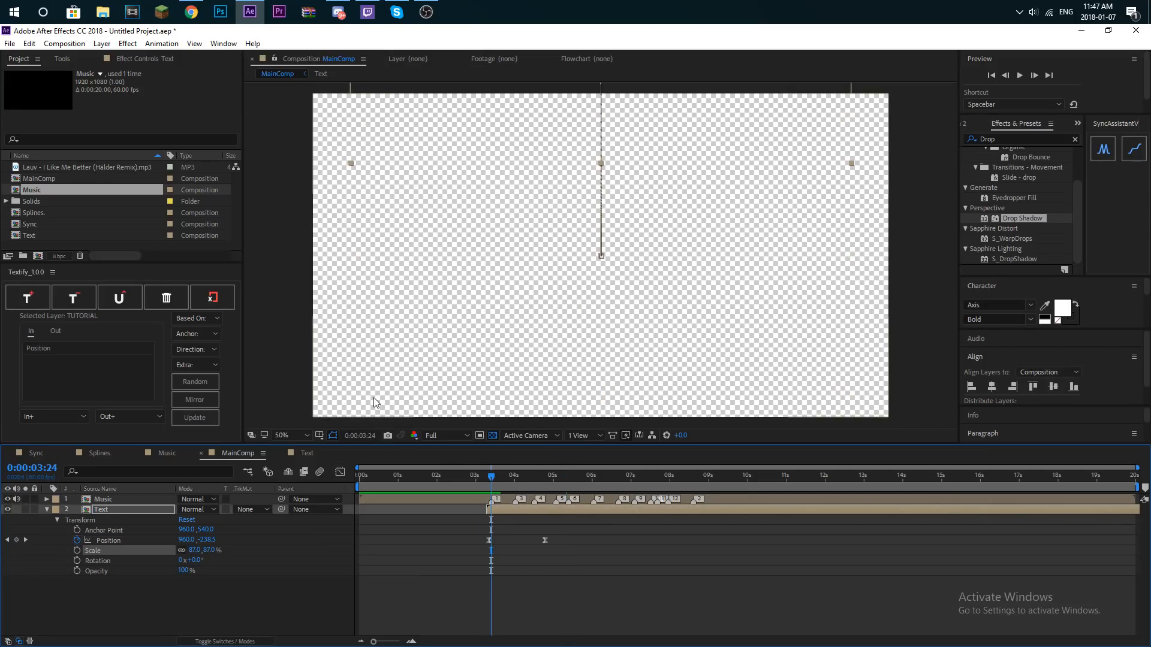
# - Copy Adjustment Layer 10 from the Sync composition into MainComp between Music and Text, and reveal its keyframes
pyautogui.click(42, 224)
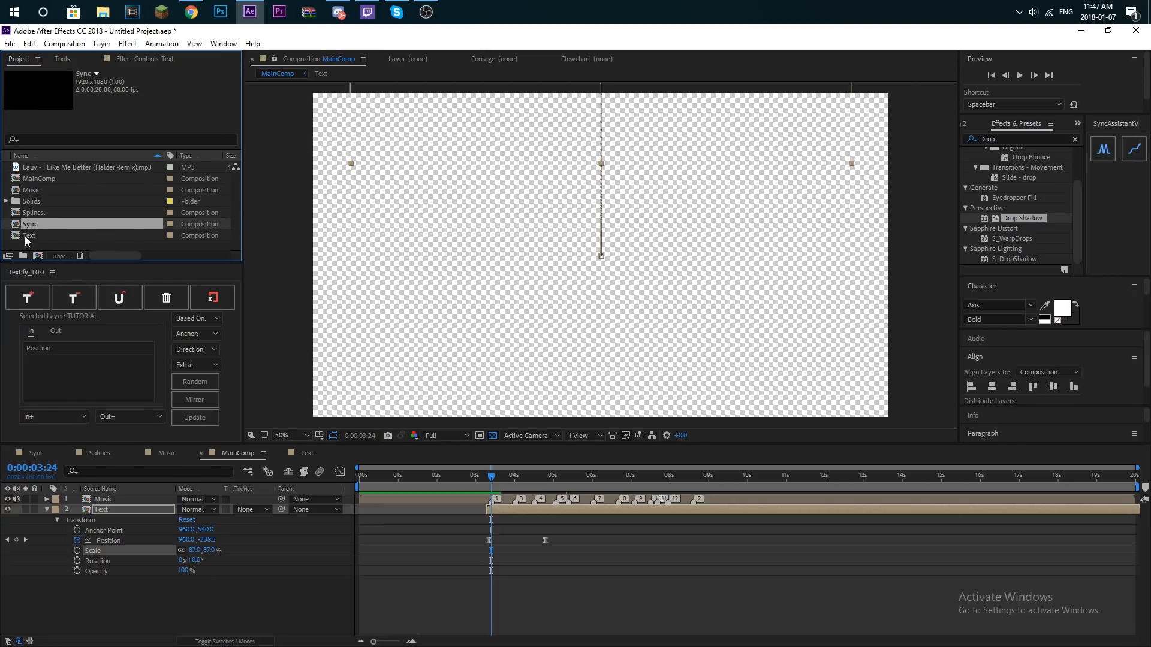
pyautogui.doubleClick(48, 224)
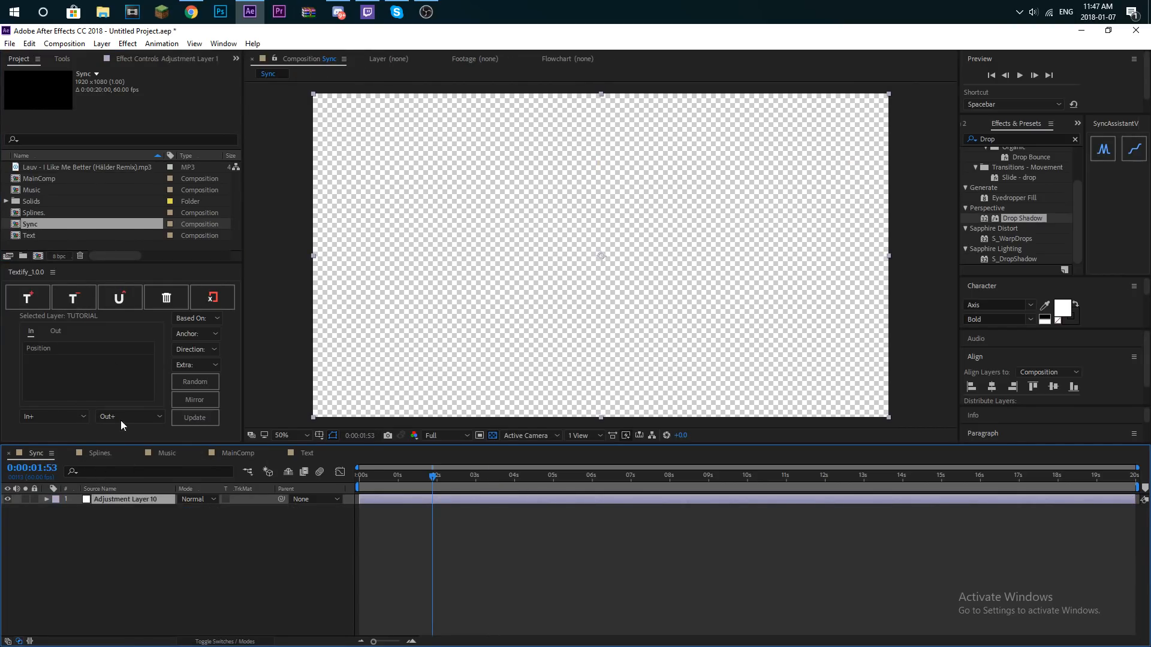
pyautogui.doubleClick(66, 178)
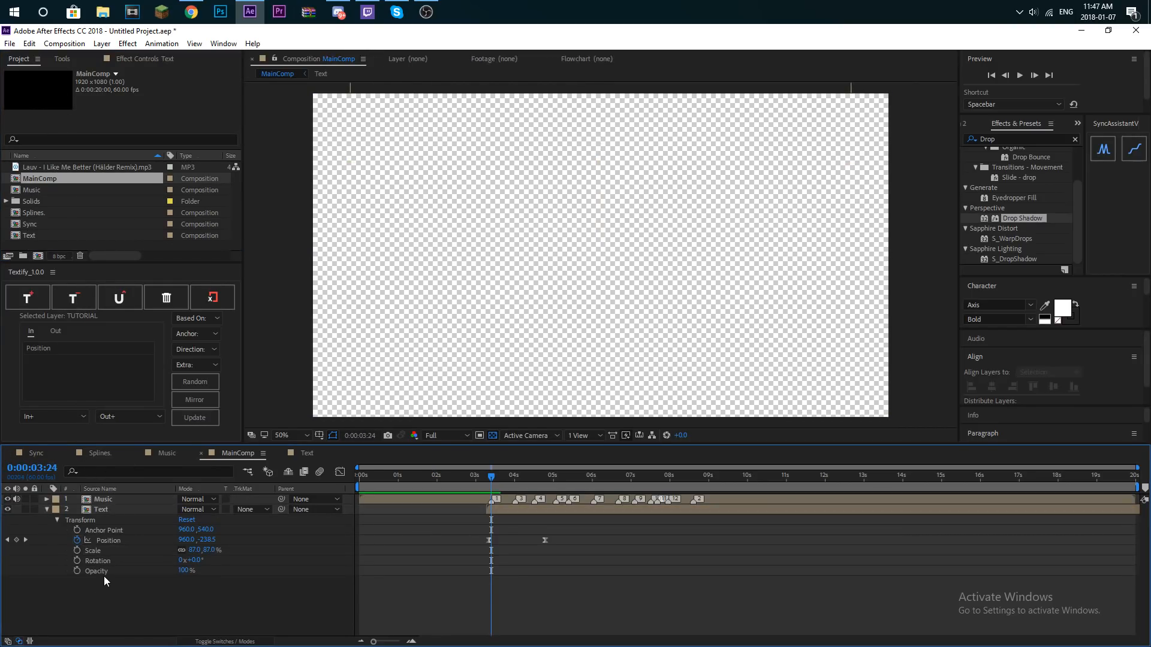
pyautogui.click(116, 499)
pyautogui.moveTo(117, 499); pyautogui.dragTo(117, 519)
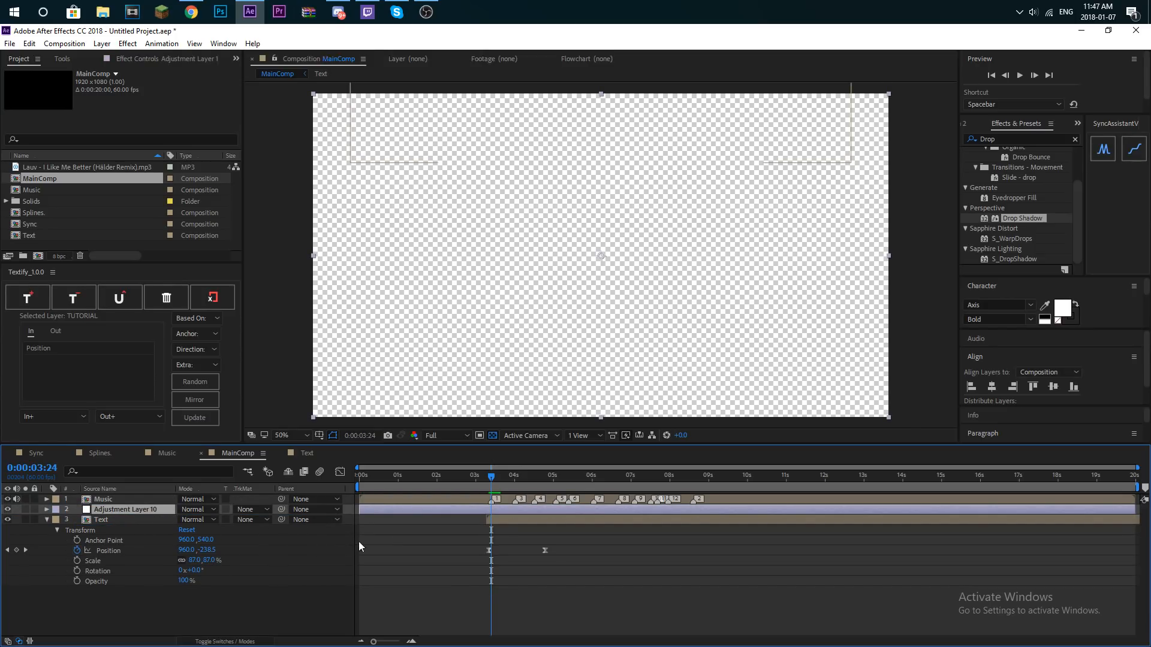
pyautogui.click(429, 510)
pyautogui.press('u')
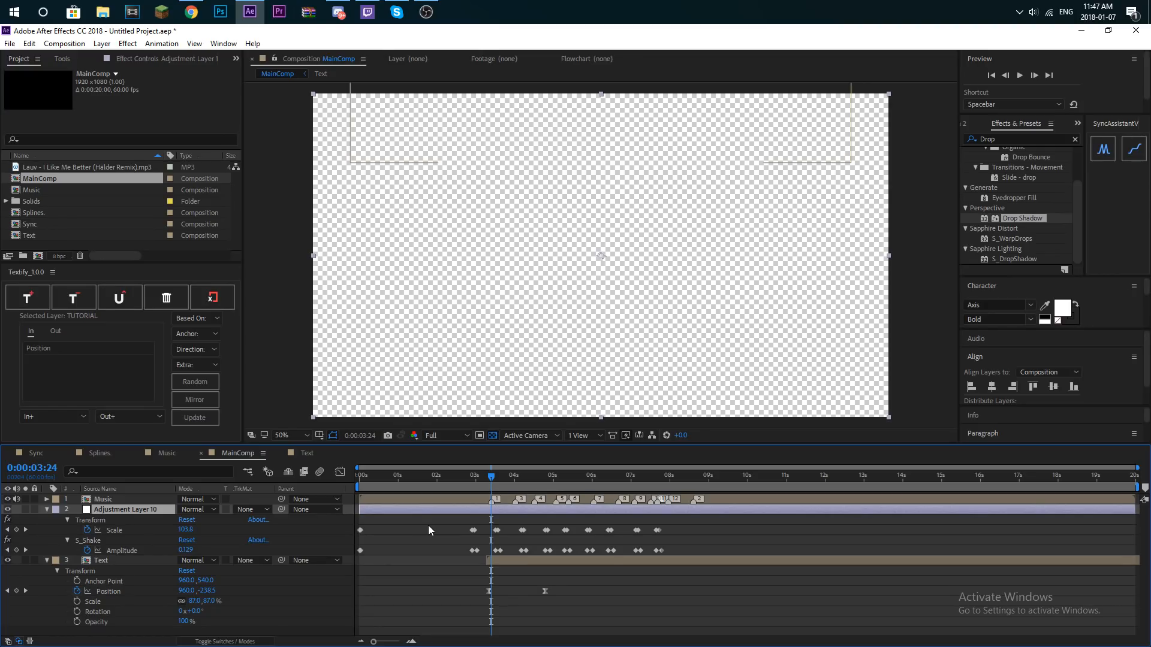
# - Delete the adjustment layer's repeated Scale and Amplitude keyframes after the first pulse, and move that pulse to 0:00:03:24
pyautogui.moveTo(481, 520); pyautogui.dragTo(696, 563)
pyautogui.press('Delete')
pyautogui.moveTo(459, 526); pyautogui.dragTo(492, 538)
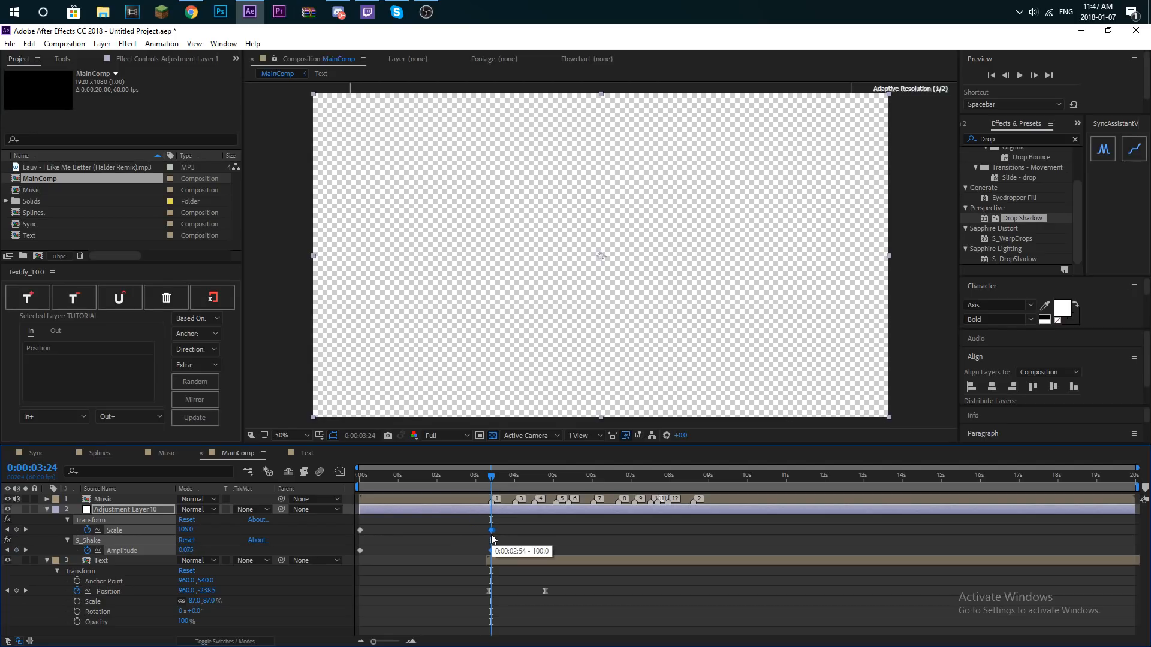
# - Paste the Scale and Amplitude pulse keyframes at each music marker from 0:00:03:56 to about 0:00:06:00
pyautogui.moveTo(516, 487); pyautogui.dragTo(512, 487)
pyautogui.hotkey('ctrl', 'v')
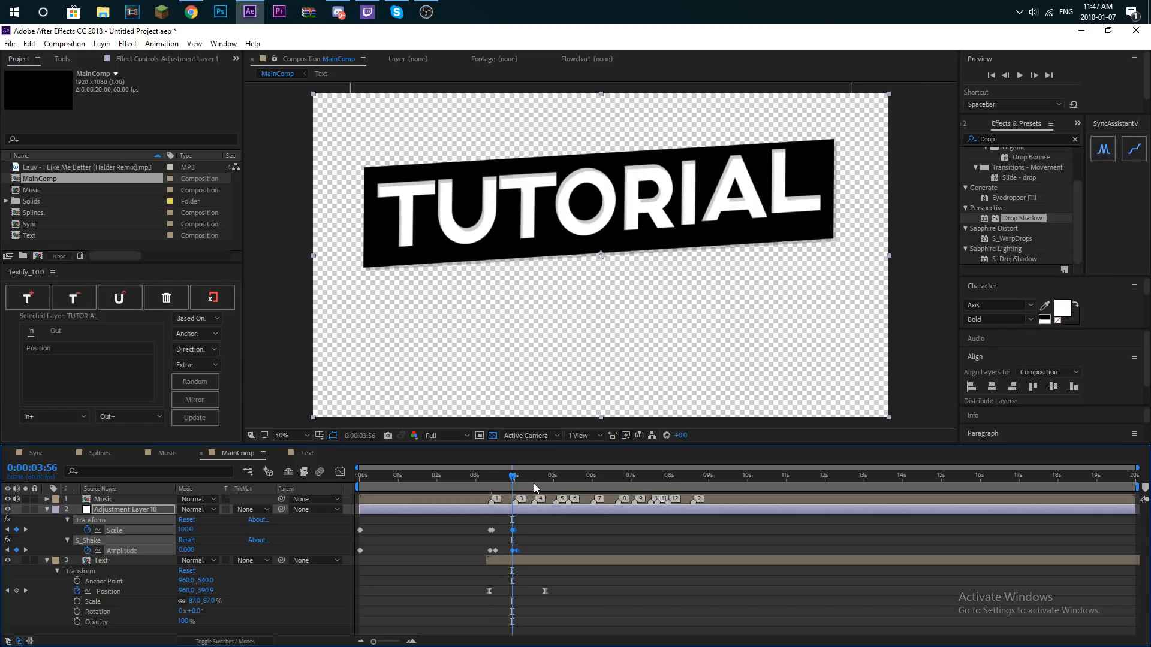
pyautogui.click(533, 483)
pyautogui.hotkey('ctrl', 'v')
pyautogui.click(555, 483)
pyautogui.hotkey('ctrl', 'v')
pyautogui.click(566, 481)
pyautogui.hotkey('ctrl', 'v')
pyautogui.click(592, 483)
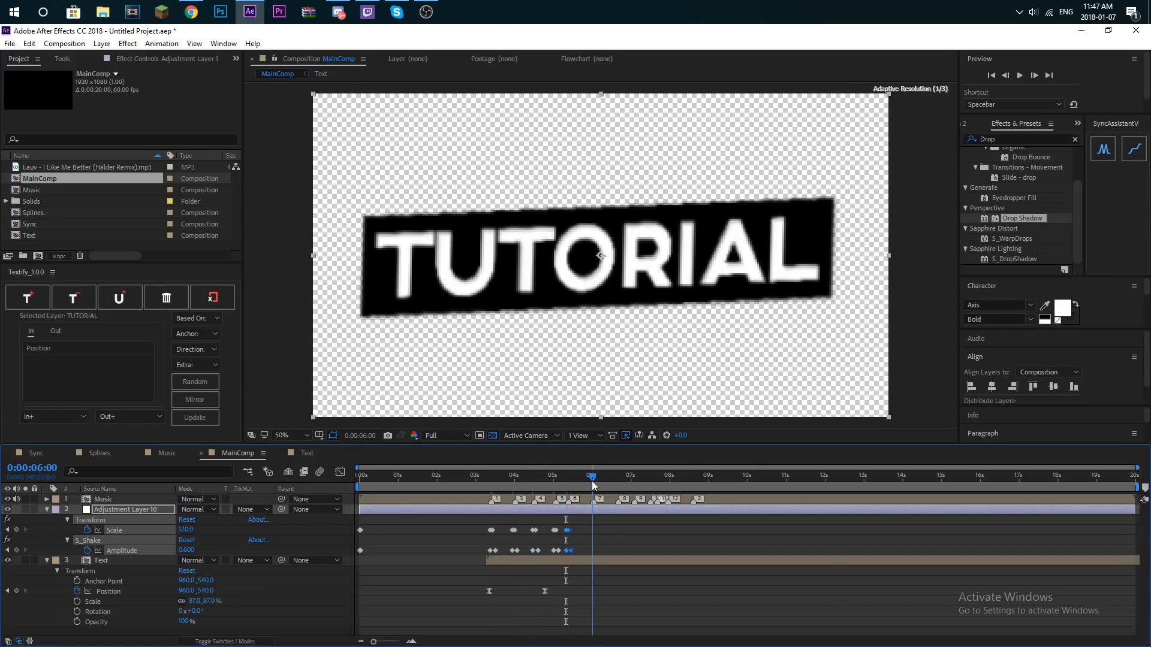
pyautogui.hotkey('ctrl', 'v')
# - Paste the same pulse keyframes at the remaining music markers from 0:00:06:38 to 0:00:08:35
pyautogui.click(616, 480)
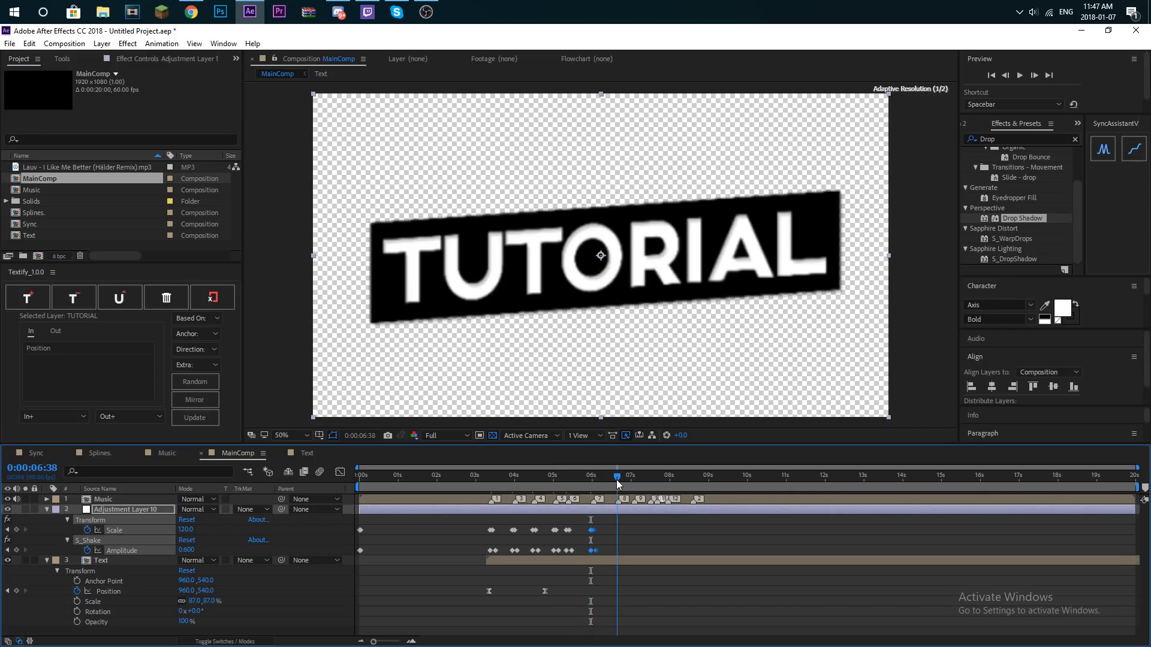
pyautogui.hotkey('ctrl', 'v')
pyautogui.click(634, 481)
pyautogui.hotkey('ctrl', 'v')
pyautogui.click(647, 481)
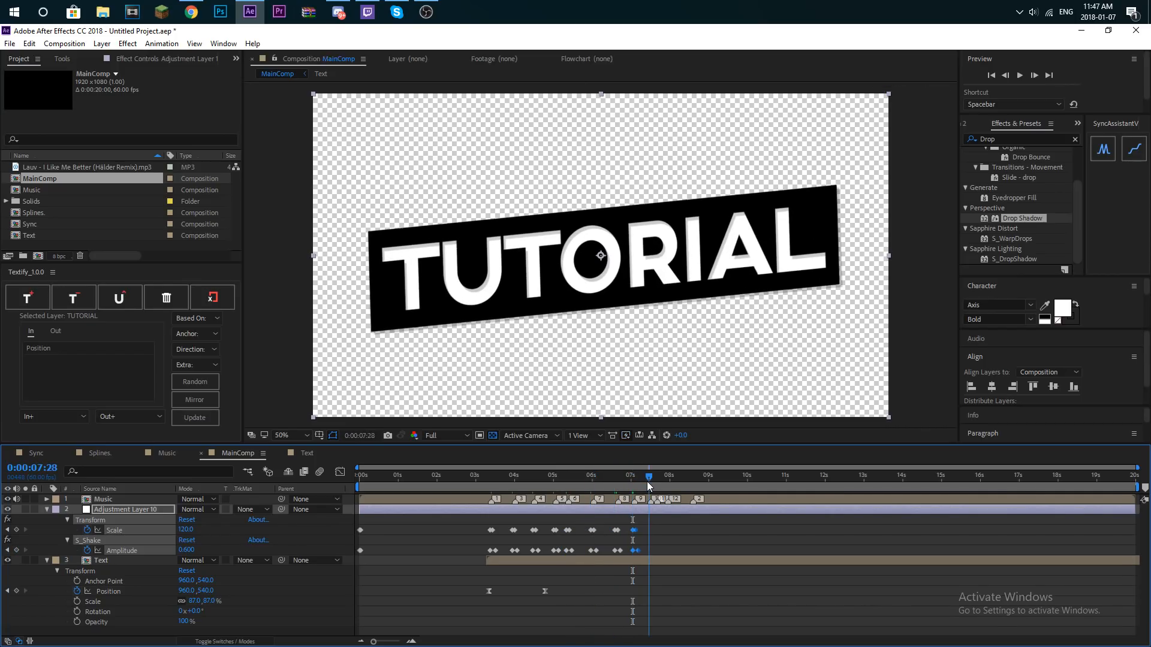
pyautogui.hotkey('ctrl', 'v')
pyautogui.click(653, 482)
pyautogui.hotkey('ctrl', 'v')
pyautogui.click(669, 483)
pyautogui.hotkey('ctrl', 'v')
pyautogui.click(691, 483)
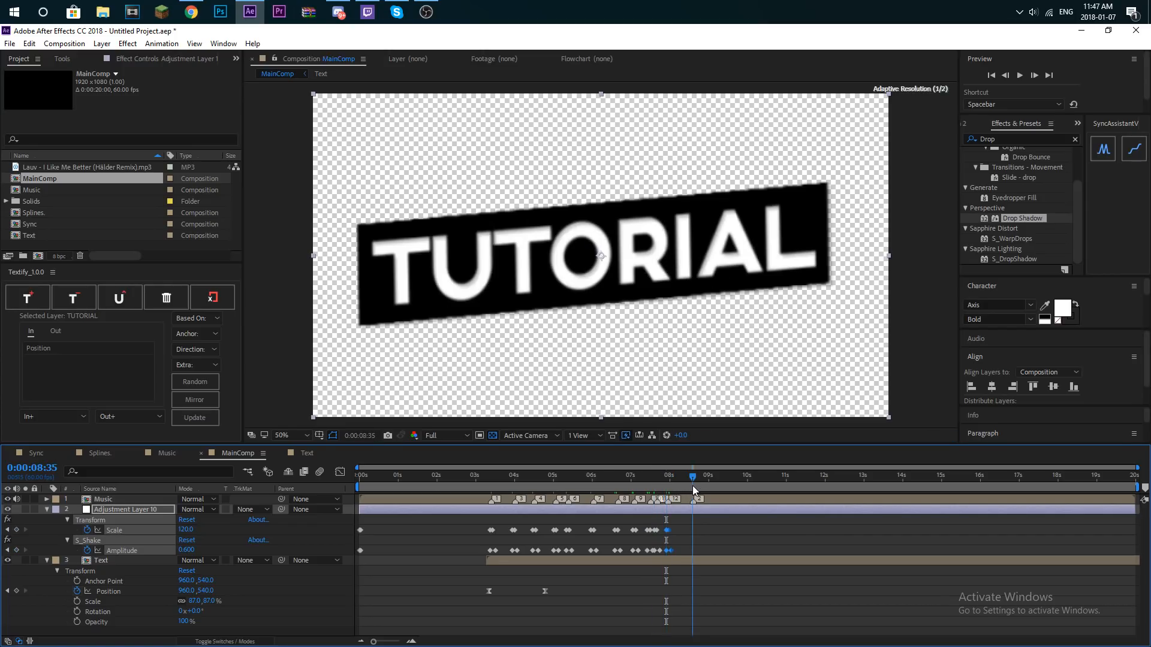
pyautogui.hotkey('ctrl', 'v')
pyautogui.moveTo(722, 483); pyautogui.dragTo(269, 523)
pyautogui.hotkey('ctrl', 'v')
# - Collapse the adjustment and Text layers' properties and preview the composition's opening from the start
pyautogui.press('Home')
pyautogui.click(47, 510)
pyautogui.click(47, 519)
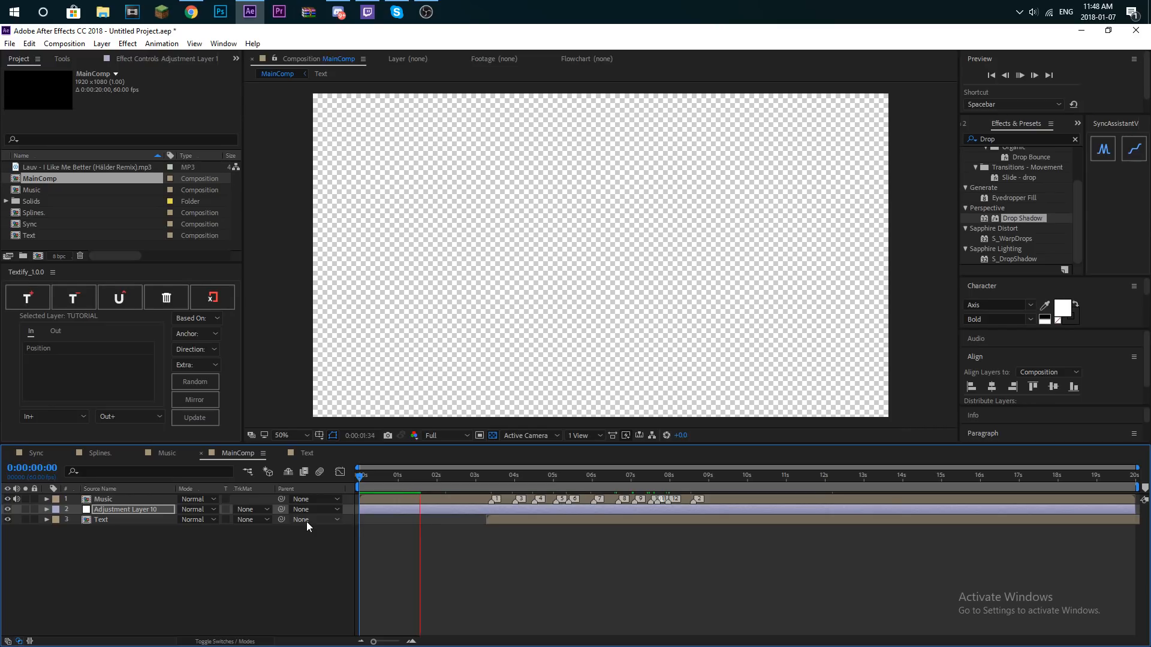
pyautogui.click(407, 485)
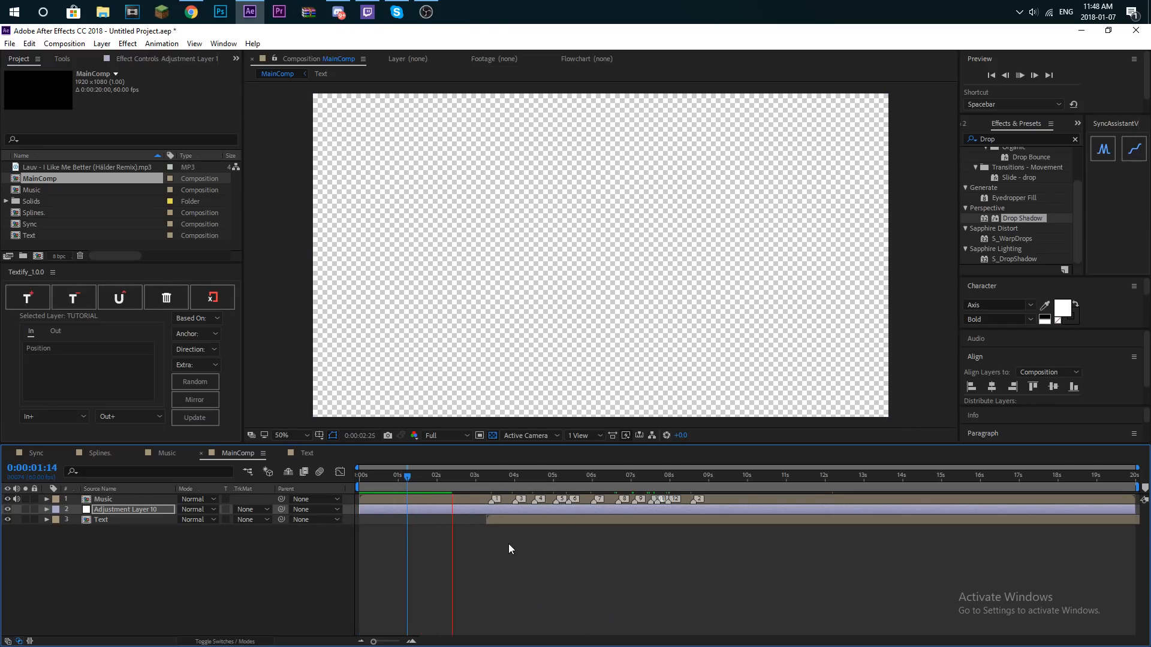
pyautogui.click(442, 477)
pyautogui.press('space')
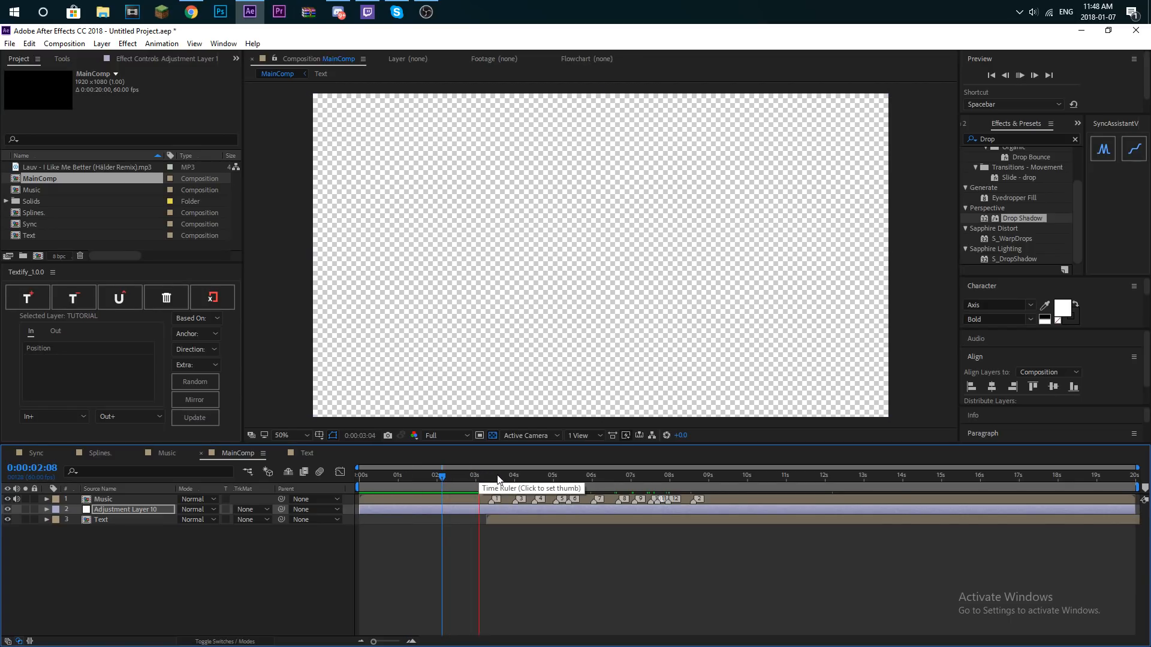
# - Replay the bar's entrance around 0:00:03:20 to check its timing against the first music markers and shake pulses
pyautogui.click(487, 476)
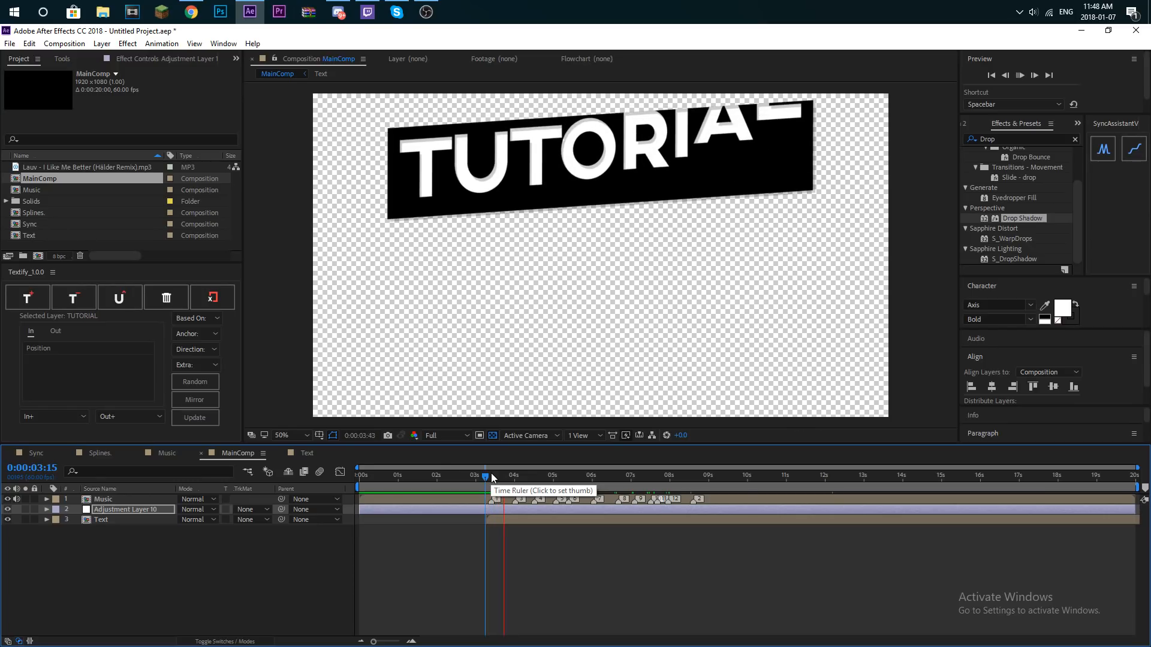
pyautogui.click(484, 476)
pyautogui.press('space')
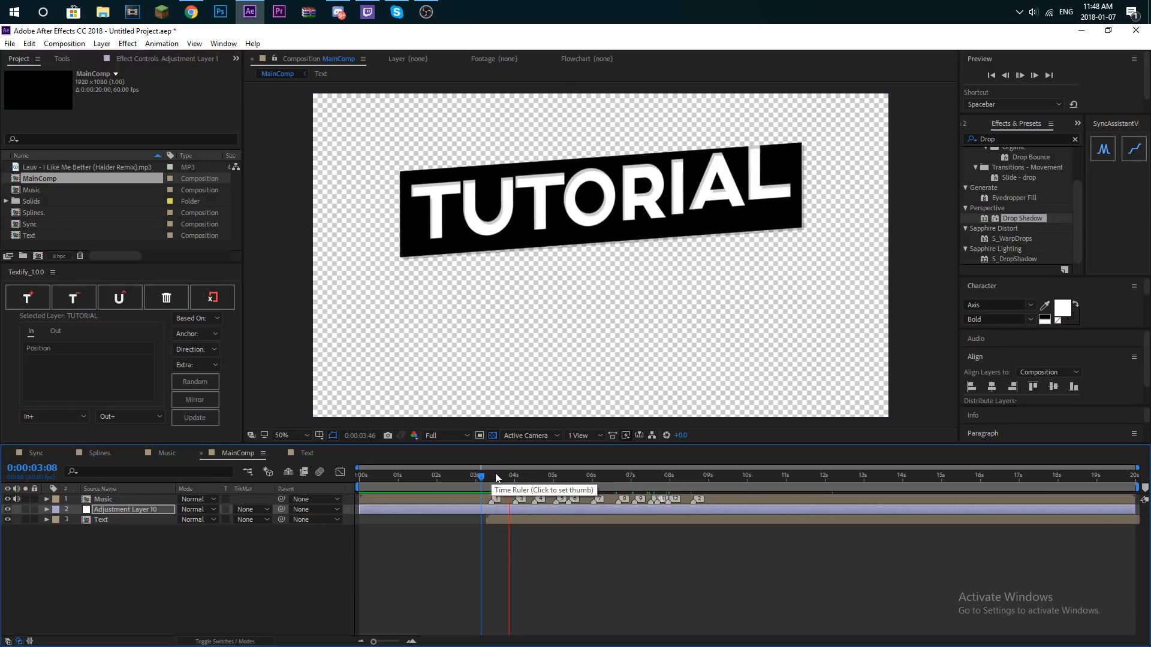
pyautogui.click(493, 477)
pyautogui.press('space')
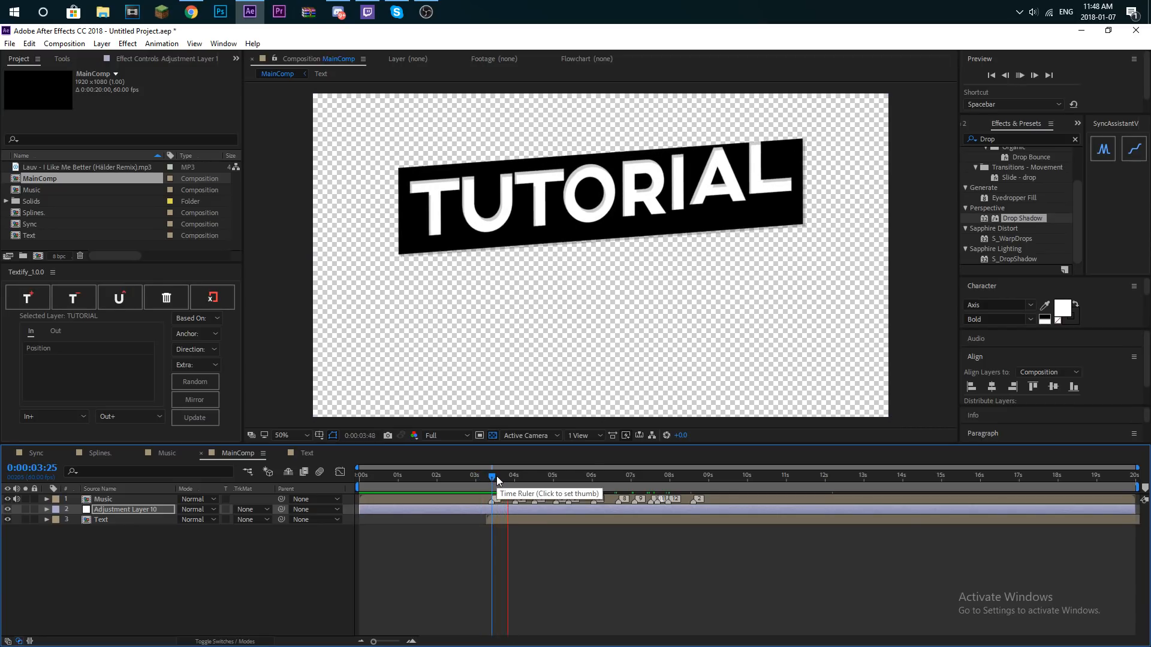
pyautogui.click(489, 479)
pyautogui.press('space')
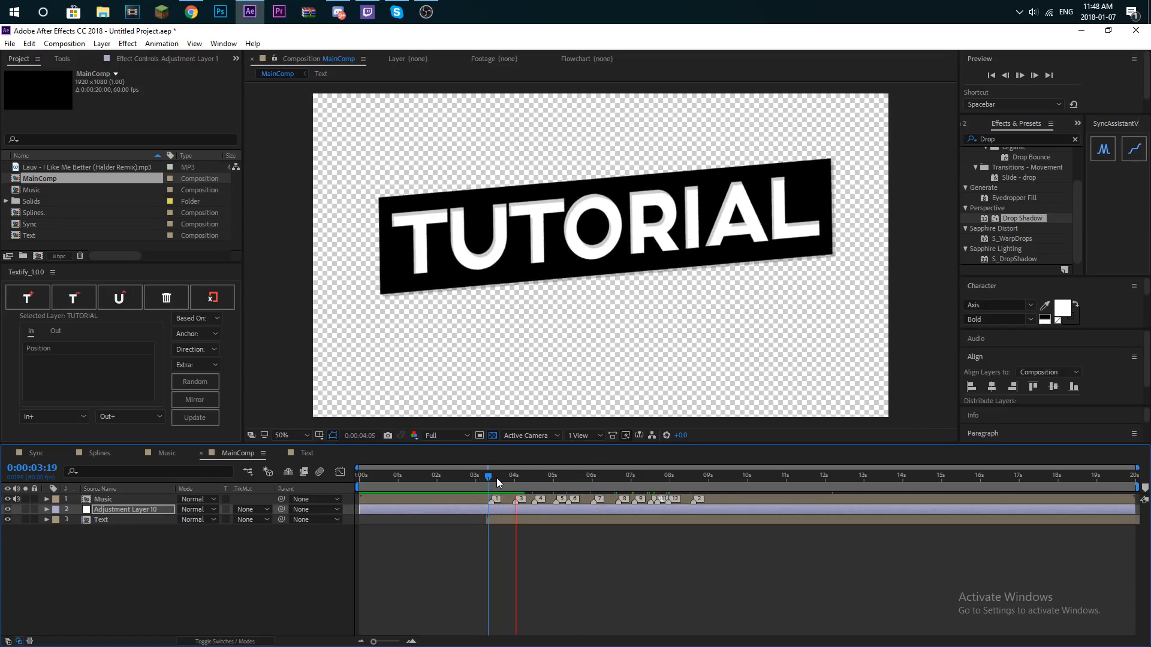
pyautogui.click(493, 482)
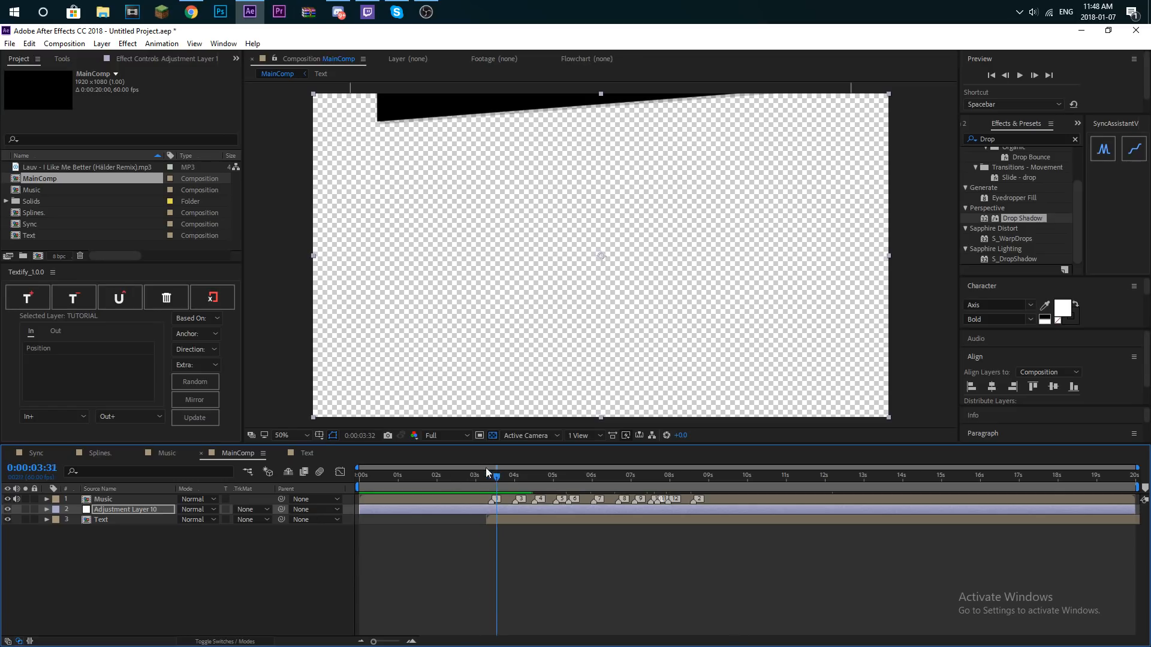
# - Preview the TUTORIAL bar's entrance and pulses in MainComp repeatedly, starting from points between 0:00:01:53 and 0:00:03:30
pyautogui.moveTo(494, 474); pyautogui.dragTo(432, 477)
pyautogui.press('space')
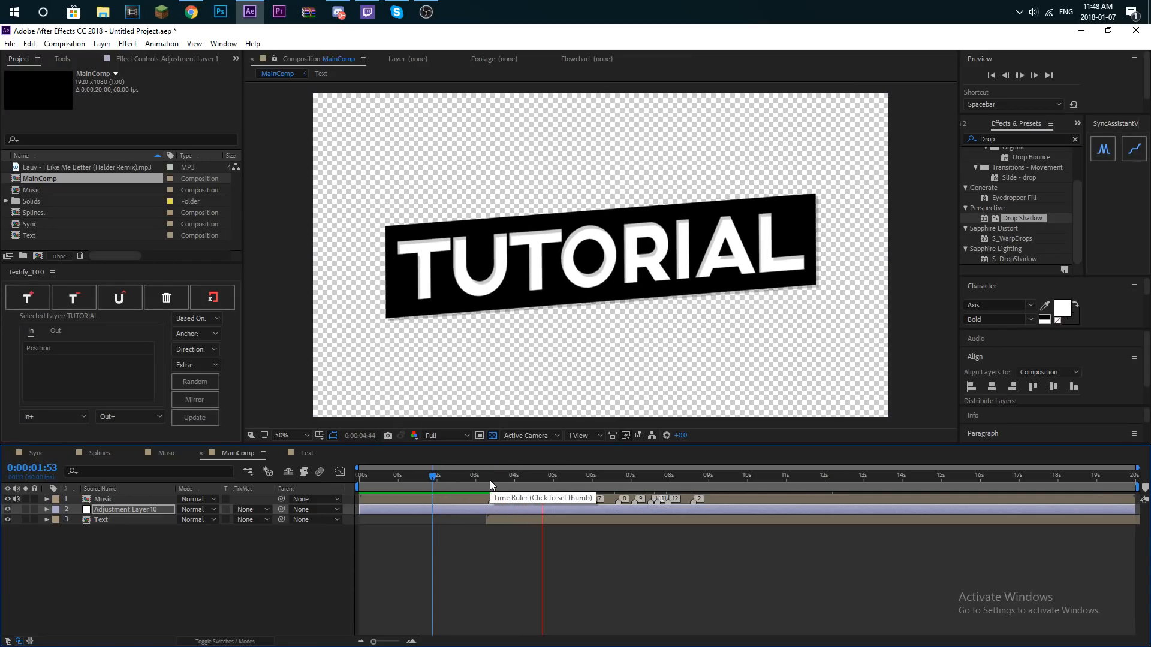
pyautogui.click(487, 477)
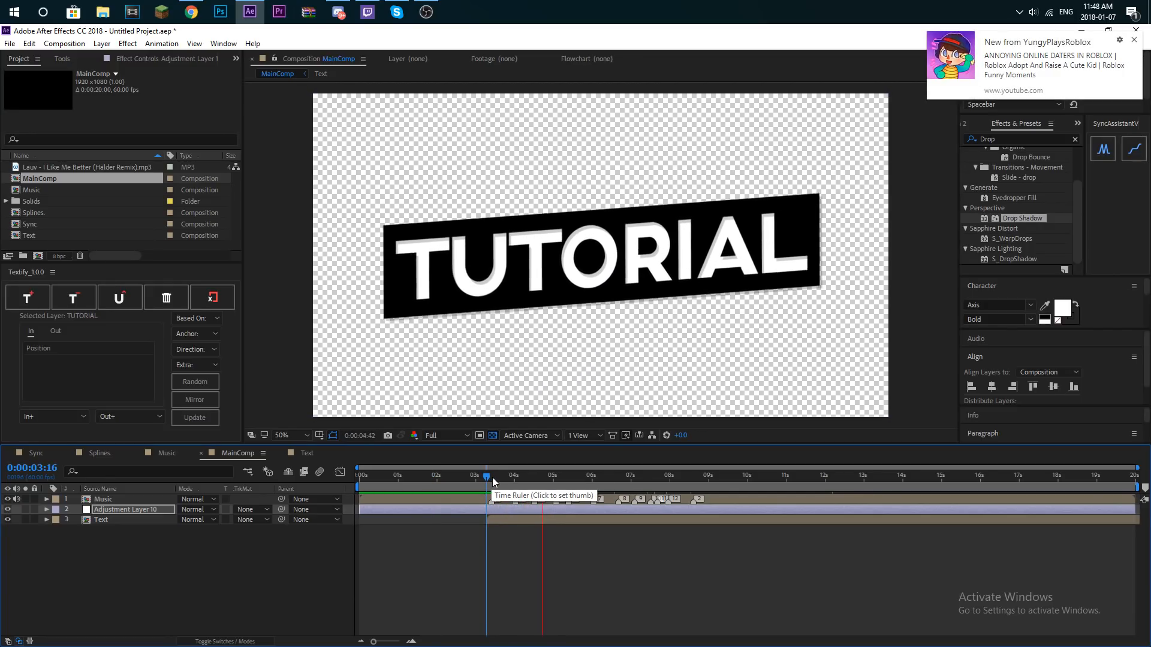
pyautogui.click(485, 477)
pyautogui.press('space')
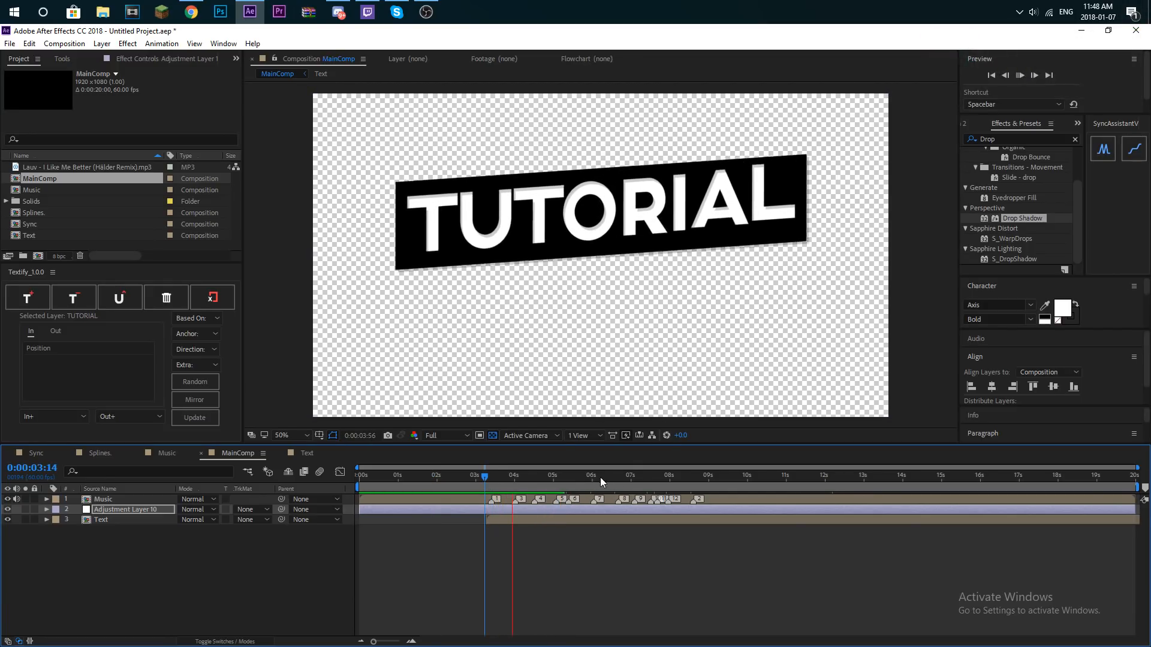
pyautogui.click(507, 478)
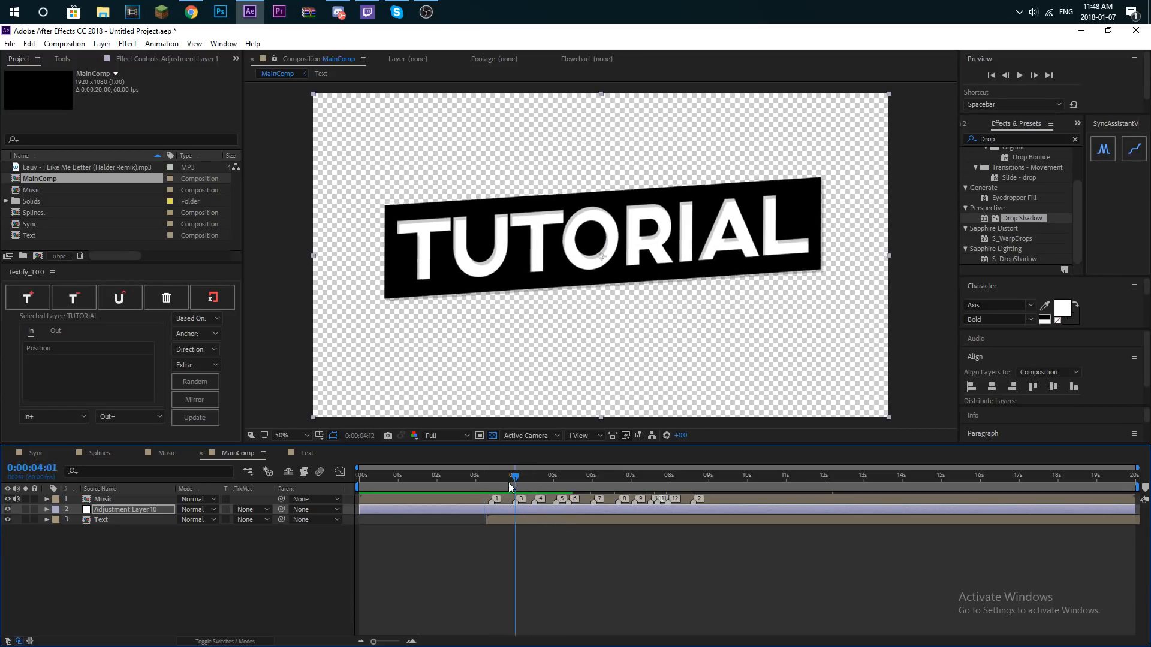
pyautogui.click(456, 476)
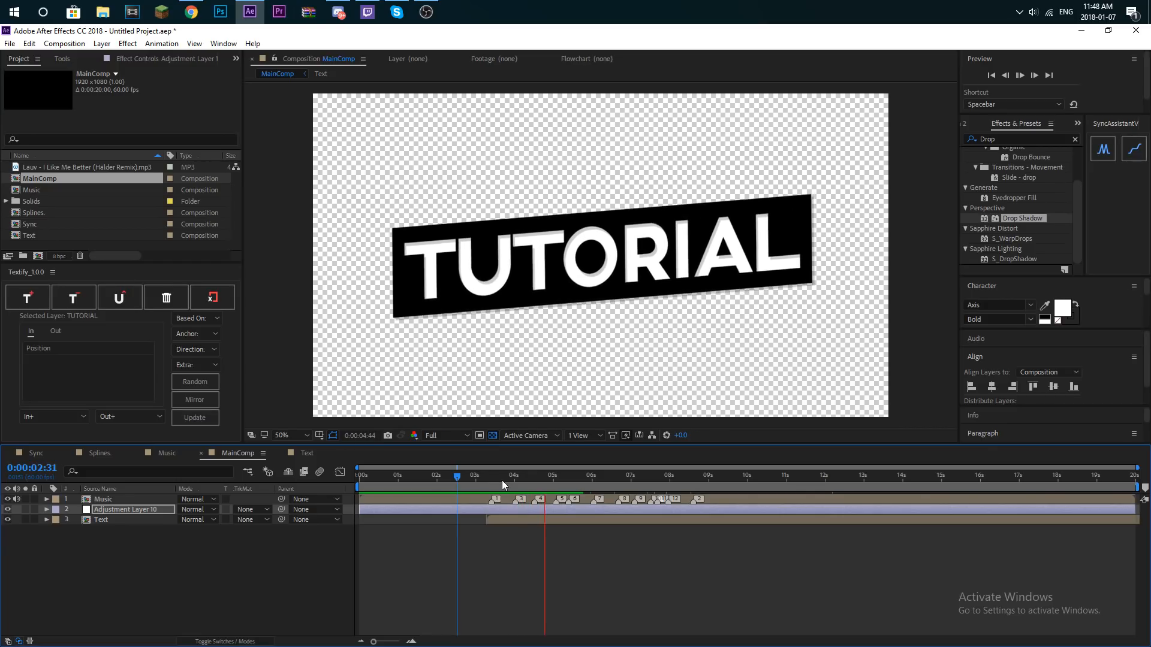
pyautogui.click(497, 484)
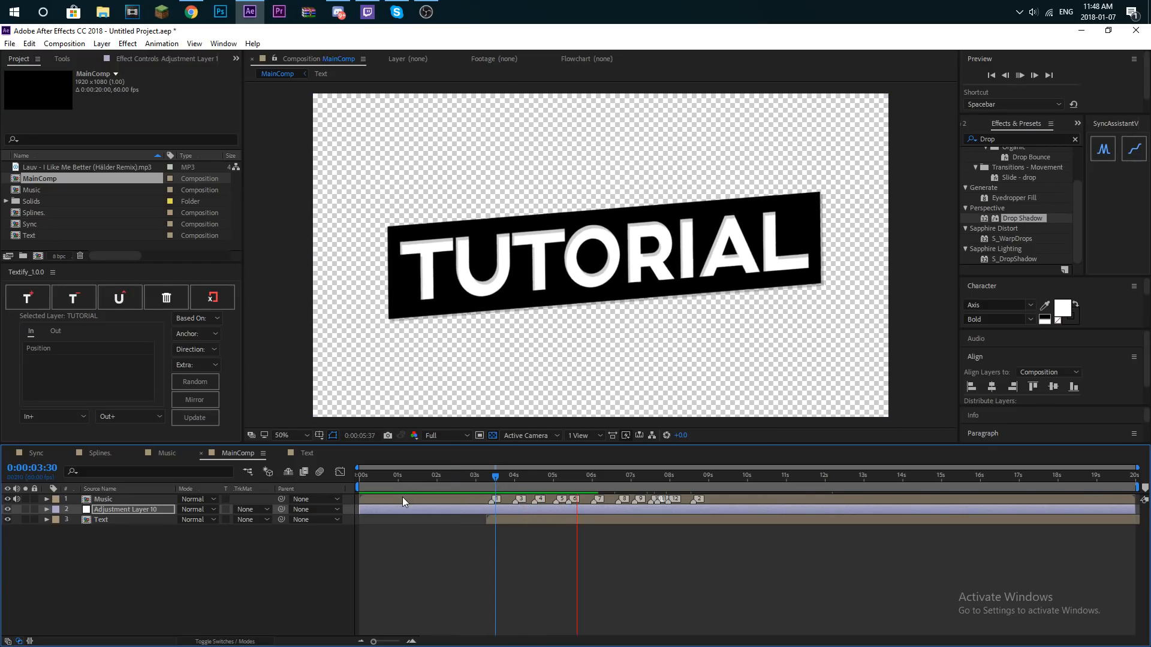
pyautogui.moveTo(487, 479); pyautogui.dragTo(479, 480)
# - Open the Text composition and delete the Drop Shadow effect from the black bar, Shape Layer 1, keeping CC Power Pin
pyautogui.doubleClick(124, 518)
pyautogui.click(118, 520)
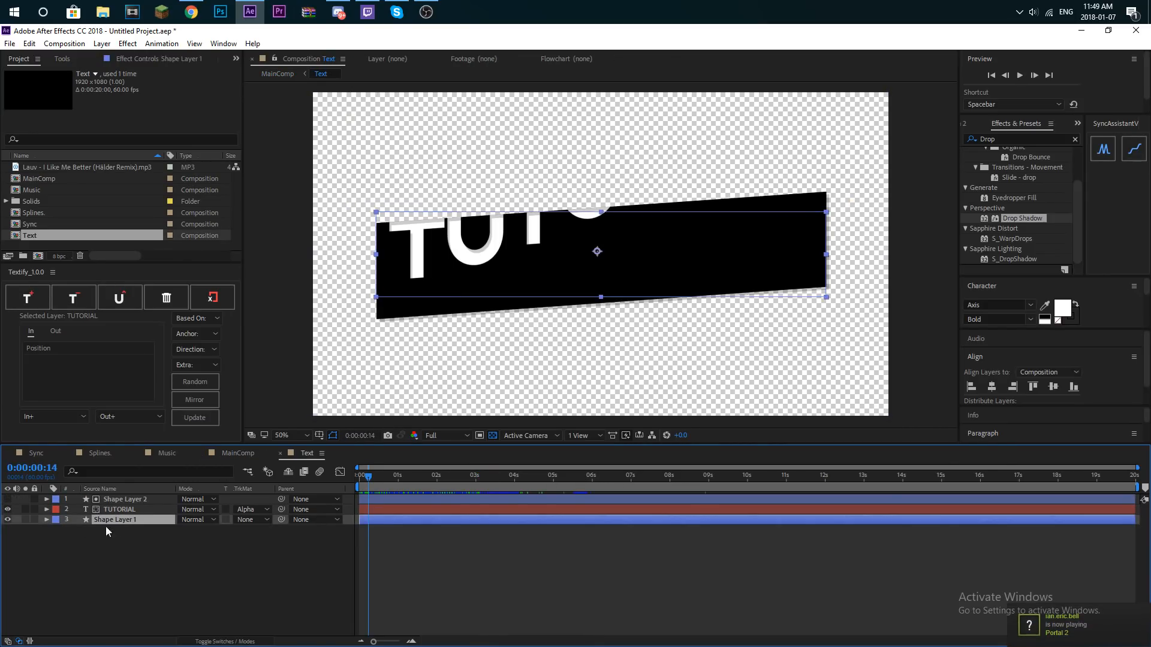
pyautogui.click(46, 519)
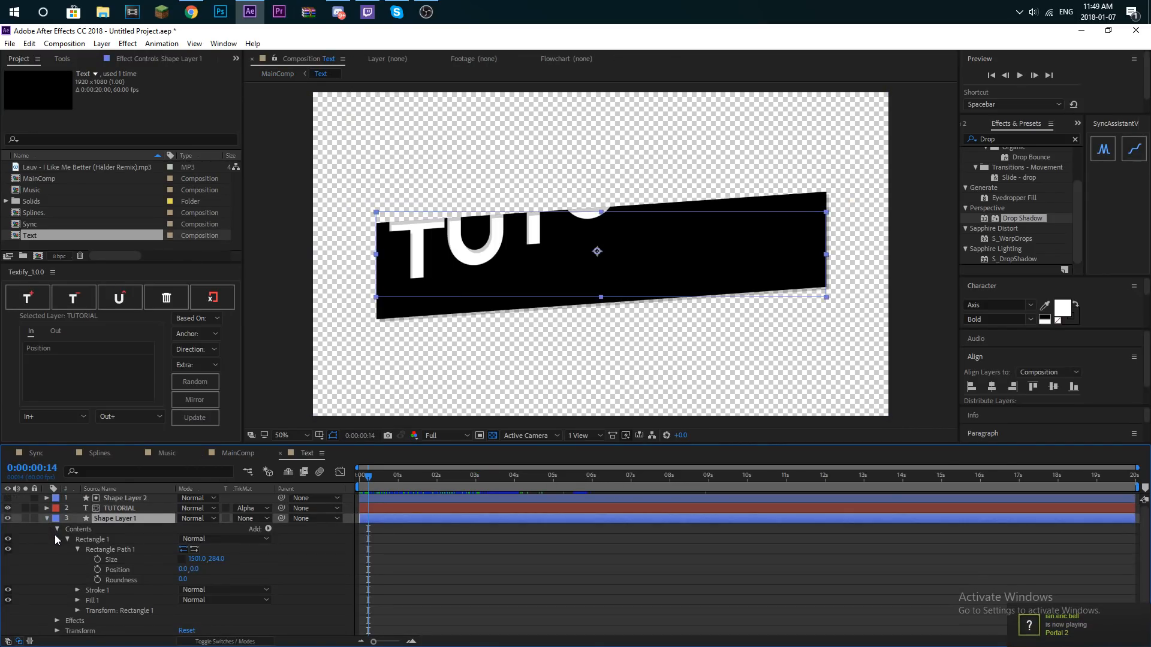
pyautogui.click(58, 621)
pyautogui.click(95, 632)
pyautogui.press('Delete')
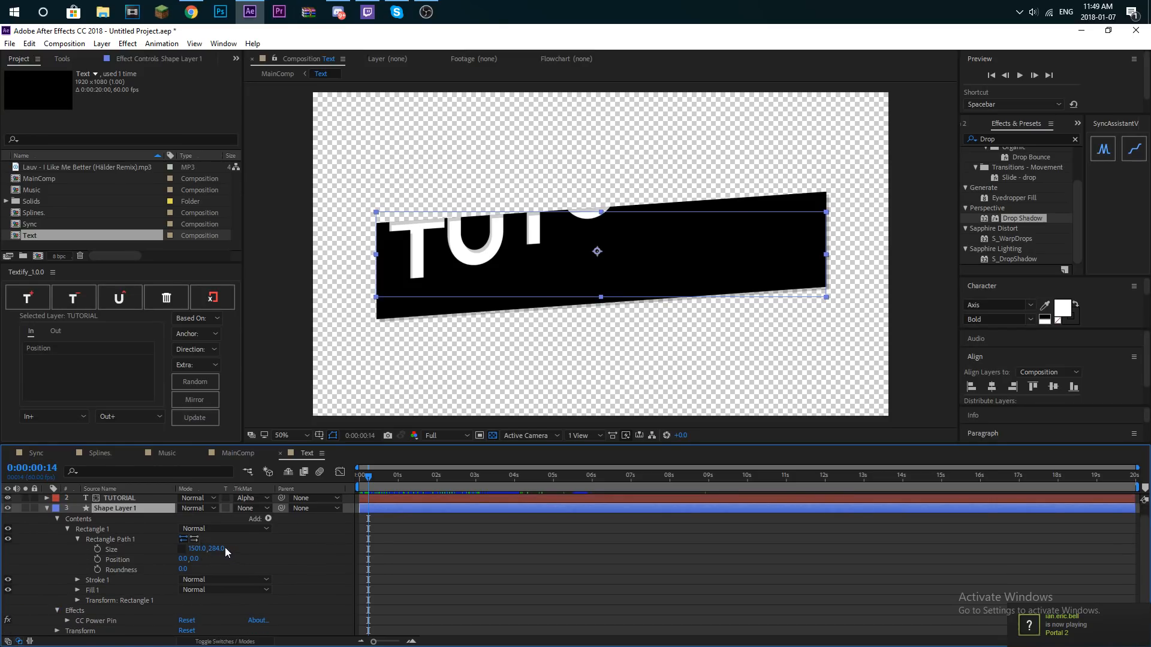
pyautogui.click(47, 508)
# - Pre-compose Shape Layer 2, TUTORIAL and Shape Layer 1 together, moving all attributes into the new composition
pyautogui.click(70, 526)
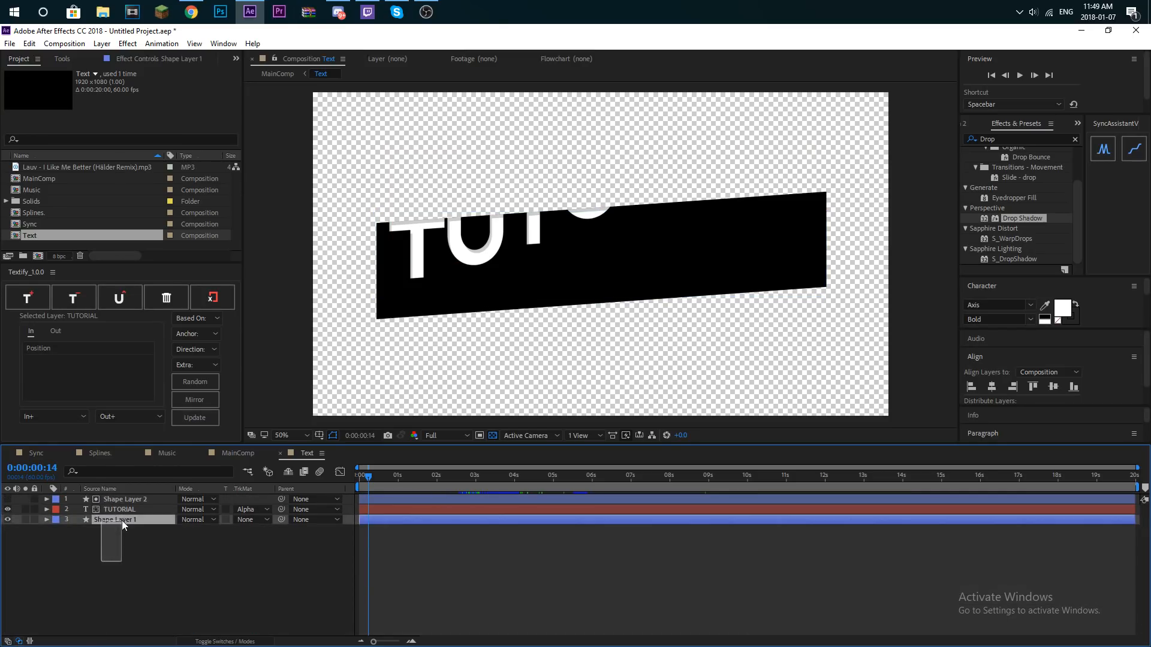
pyautogui.hotkey('ctrl', 'a')
pyautogui.rightClick(135, 519)
pyautogui.click(180, 538)
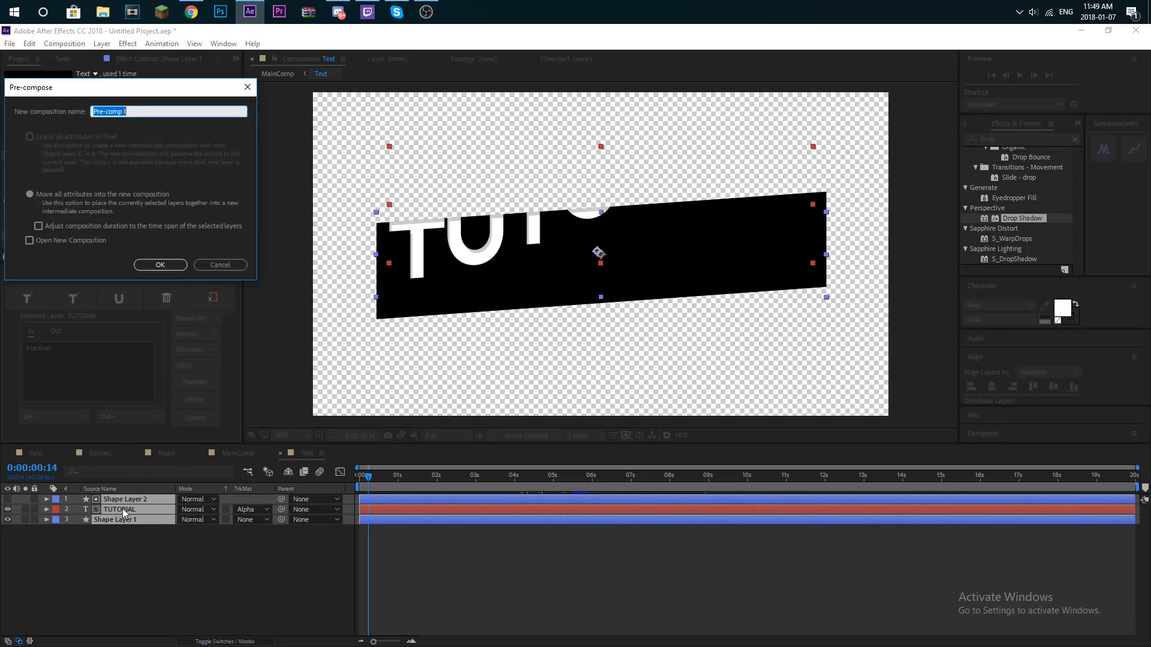
pyautogui.click(169, 266)
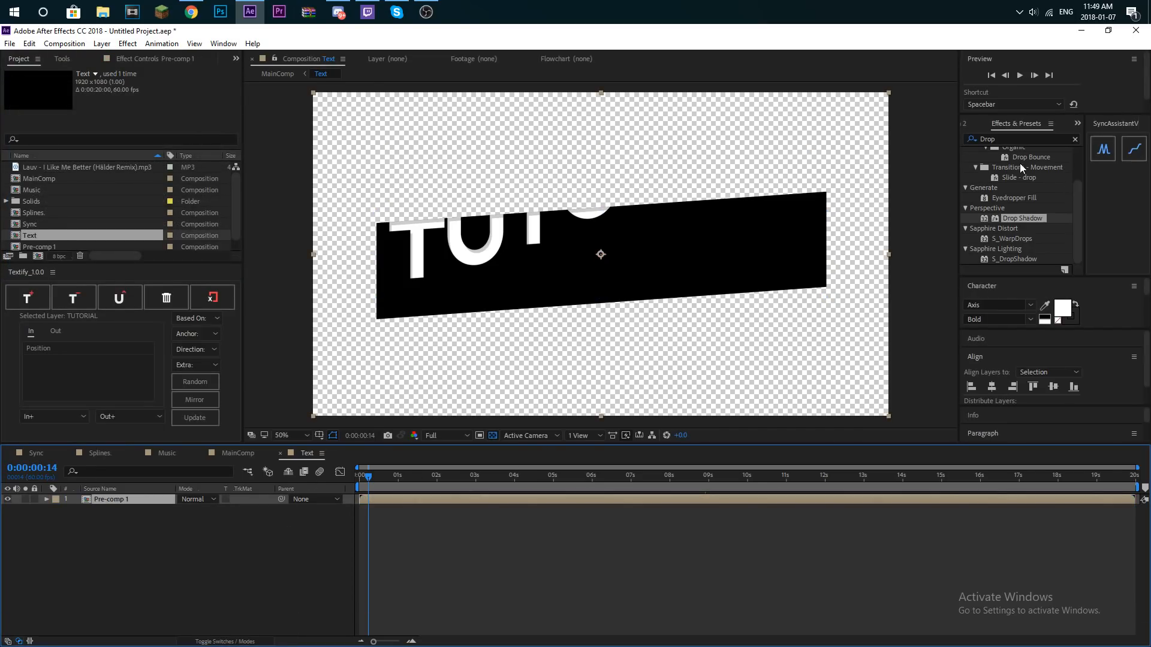
# - Clear the old effects search and search for "4" to find the 4-Color Gradient effect
pyautogui.click(1075, 139)
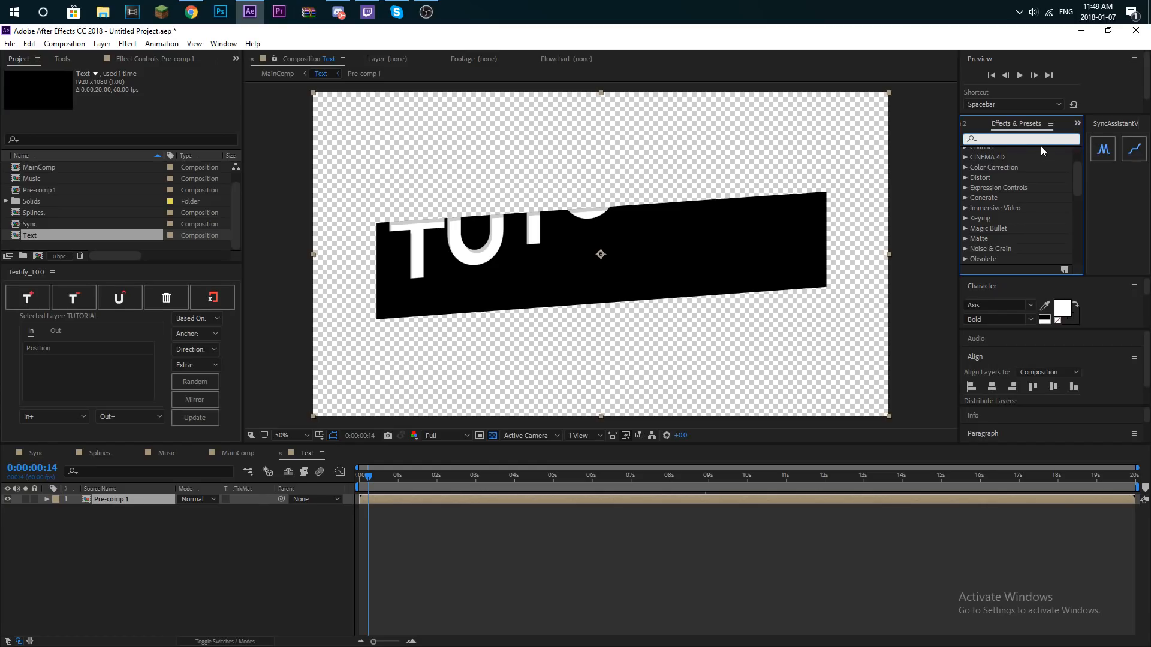
pyautogui.write('4 color')
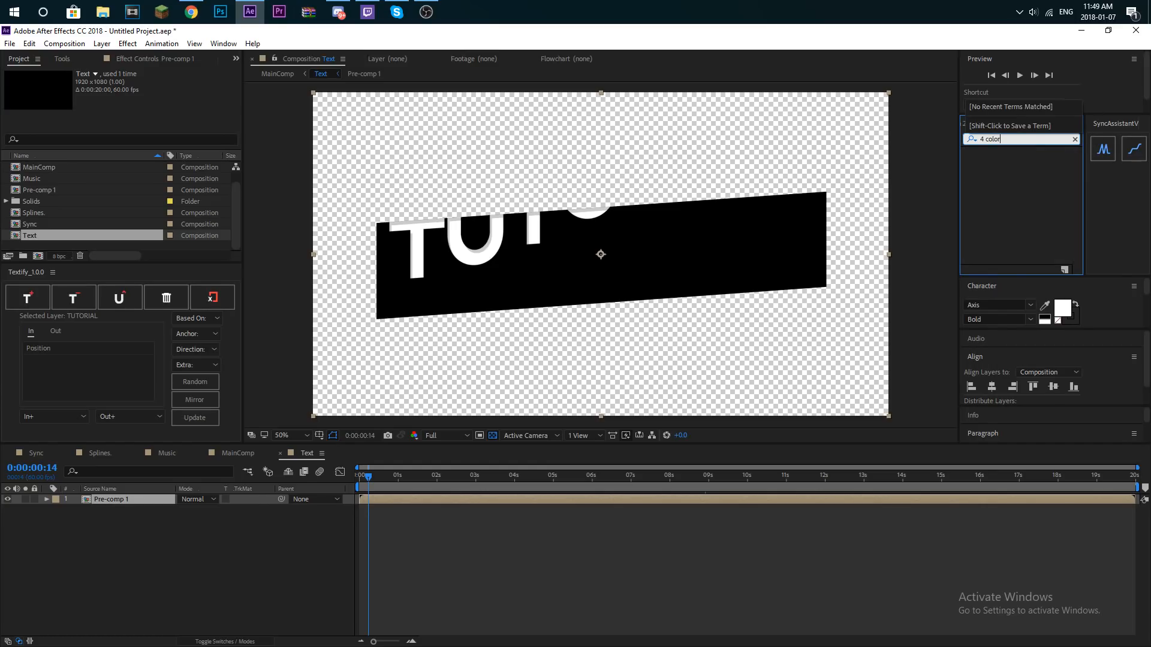
pyautogui.write('o')
pyautogui.press('BackSpace')
pyautogui.press('BackSpace')
pyautogui.press('BackSpace')
pyautogui.press('BackSpace')
pyautogui.press('BackSpace')
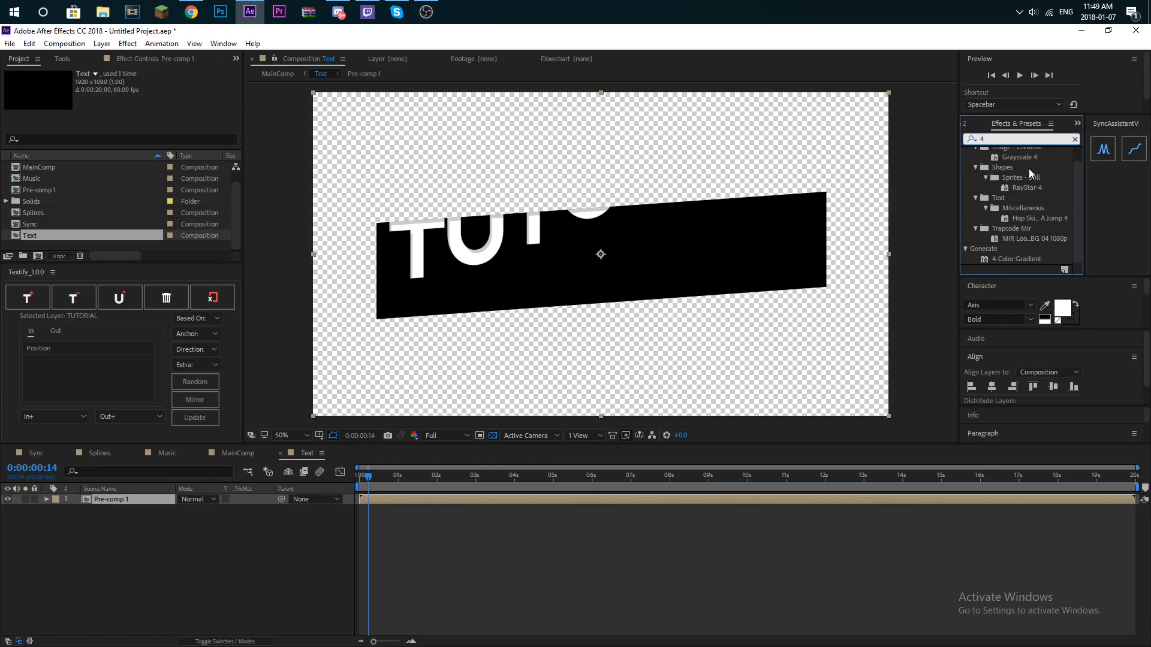
# - Try the 4-Color Gradient effect on Pre-comp 1 and remove it from the layer
pyautogui.moveTo(1016, 258); pyautogui.dragTo(127, 501)
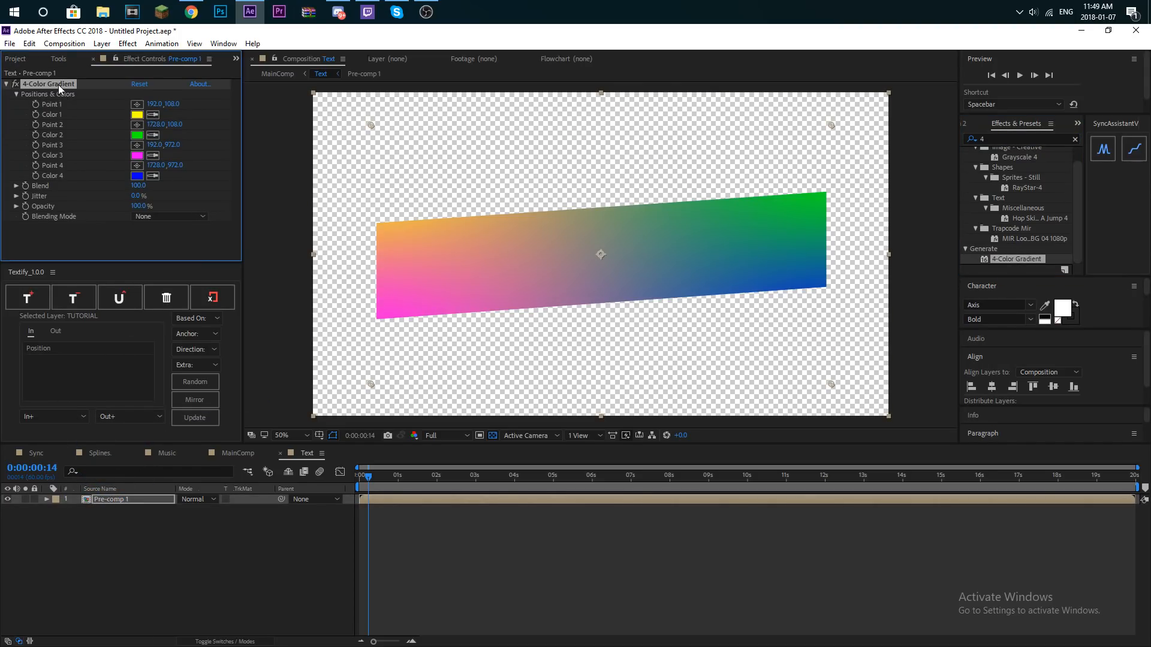
pyautogui.press('Delete')
# - Open Pre-comp 1 and duplicate the black bar, Shape Layer 1, placing the copy beneath the original
pyautogui.click(141, 497)
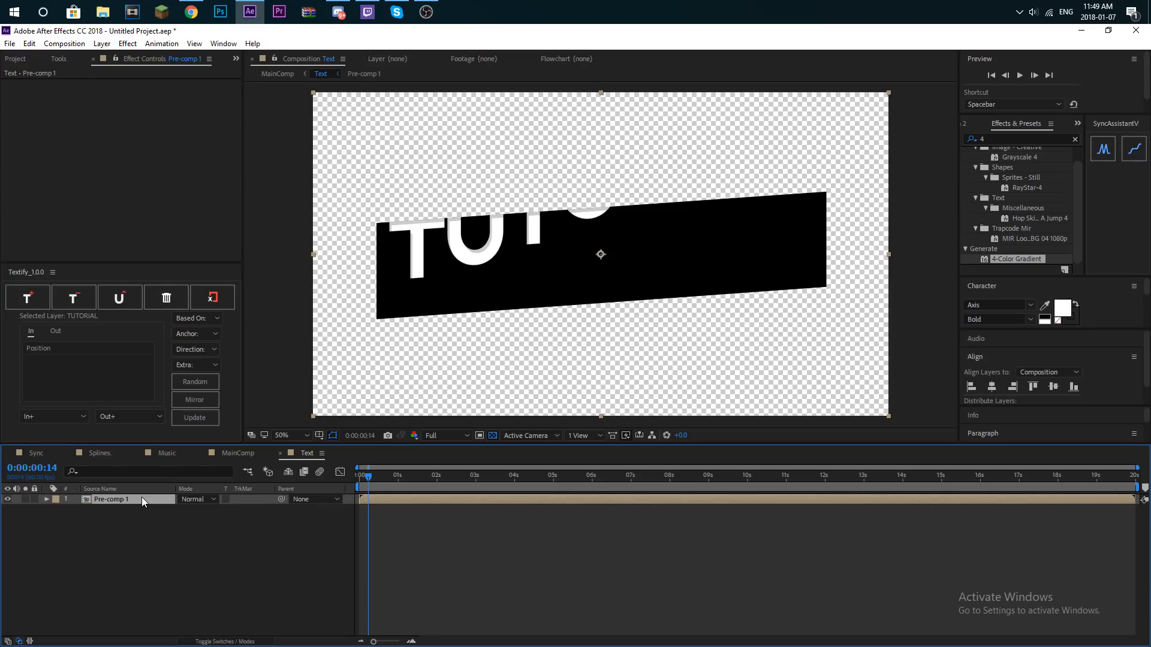
pyautogui.doubleClick(138, 501)
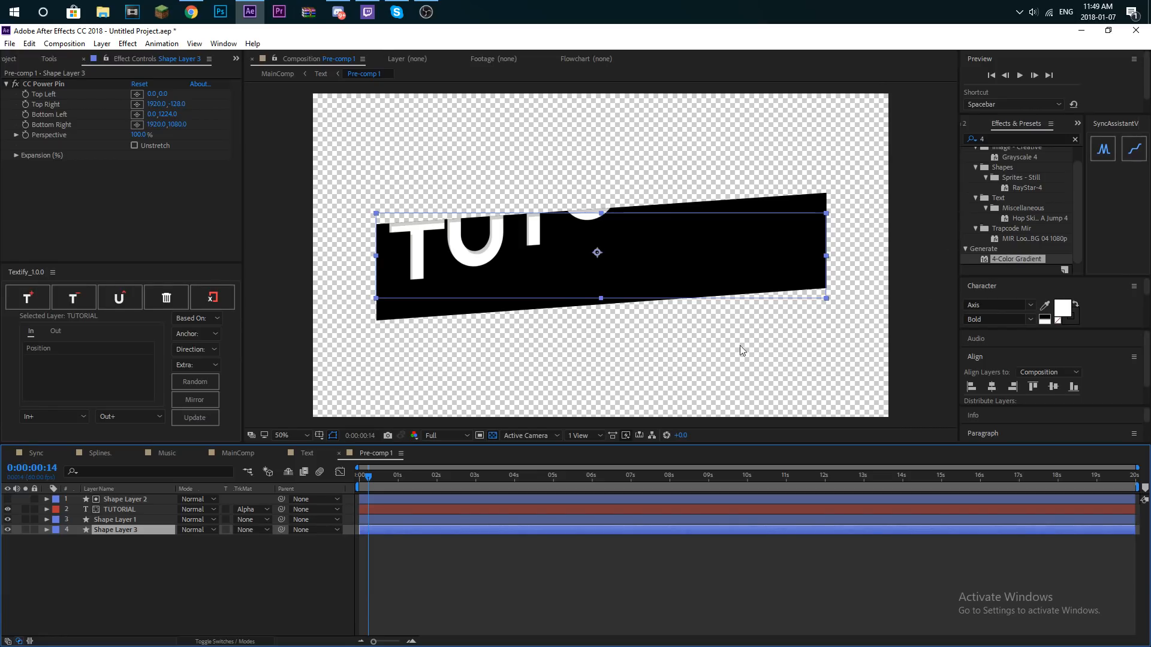
pyautogui.rightClick(119, 530)
pyautogui.moveTo(192, 189)
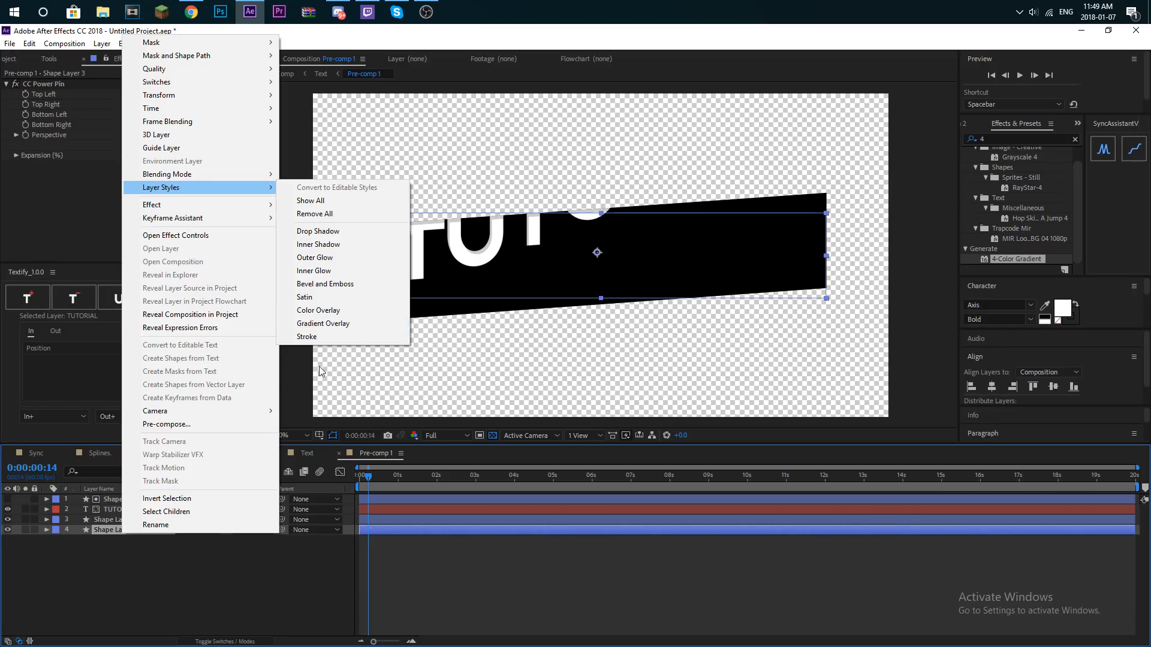
pyautogui.click(154, 548)
pyautogui.click(144, 529)
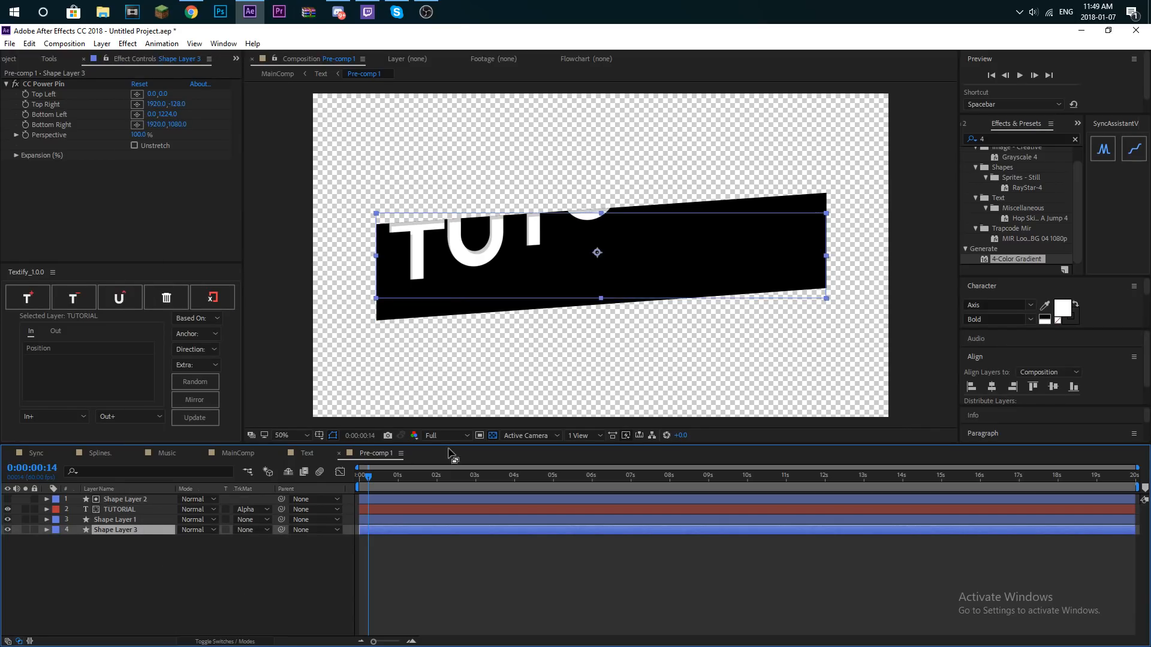
pyautogui.click(306, 453)
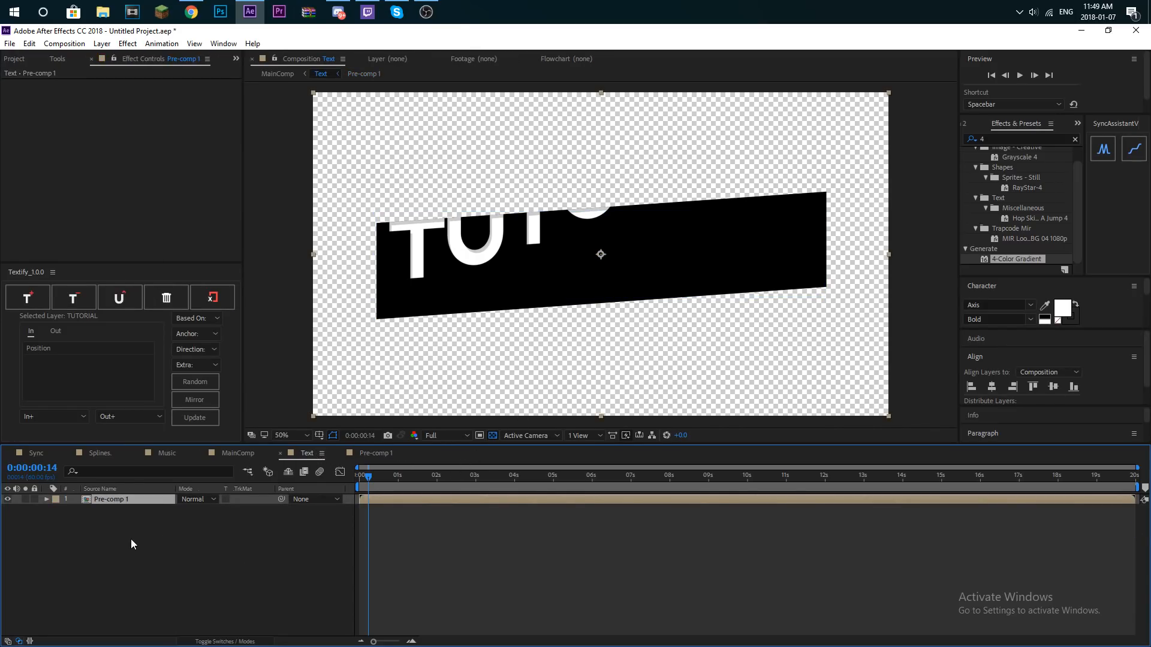
pyautogui.doubleClick(124, 500)
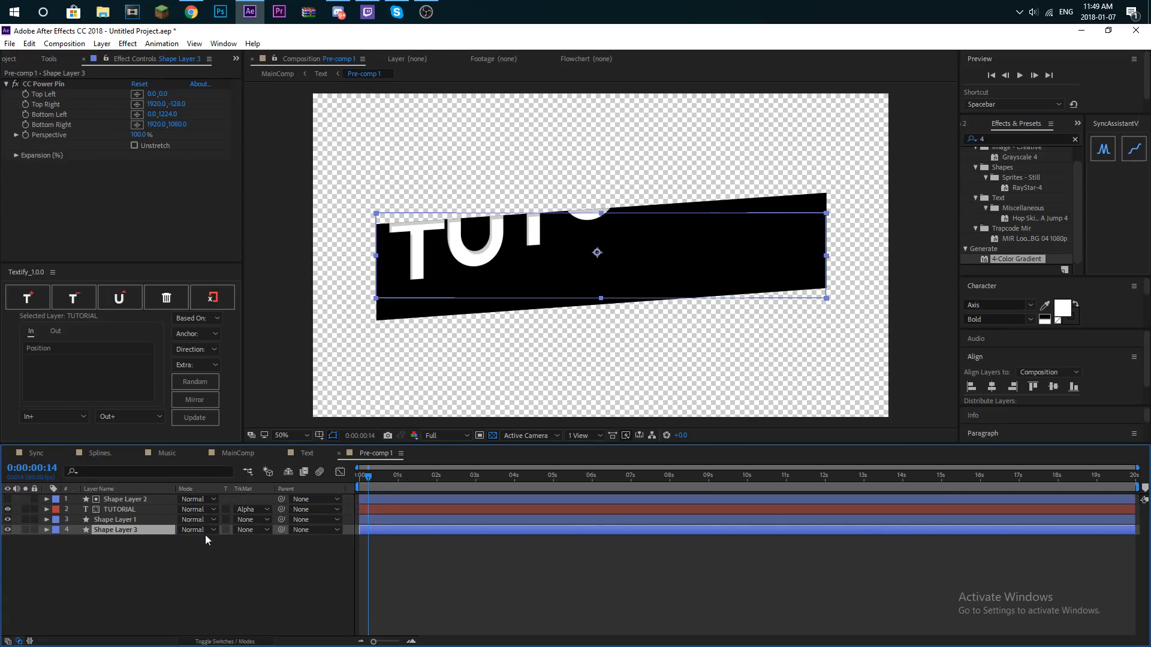
# - Cut the duplicated bar, Shape Layer 3, out of Pre-comp 1 and paste it into the Text composition beneath Pre-comp 1
pyautogui.hotkey('ctrl', 'x')
pyautogui.click(306, 453)
pyautogui.hotkey('ctrl', 'v')
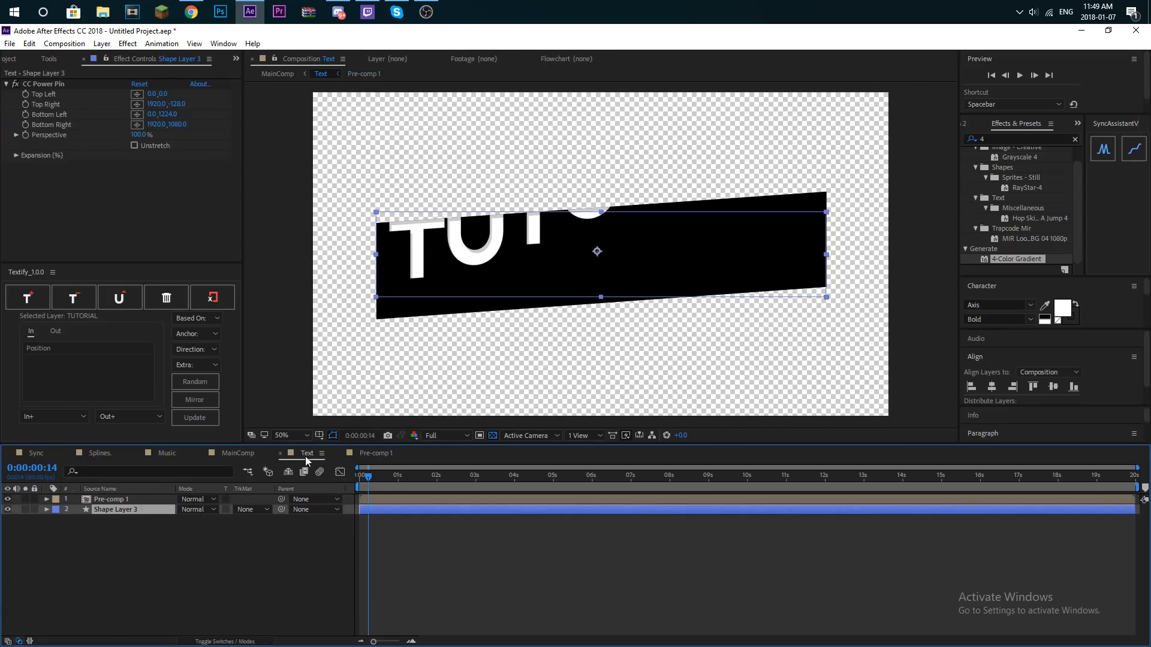
# - Add a Stroke layer style to Shape Layer 3 and set its color to white
pyautogui.rightClick(123, 509)
pyautogui.moveTo(169, 302)
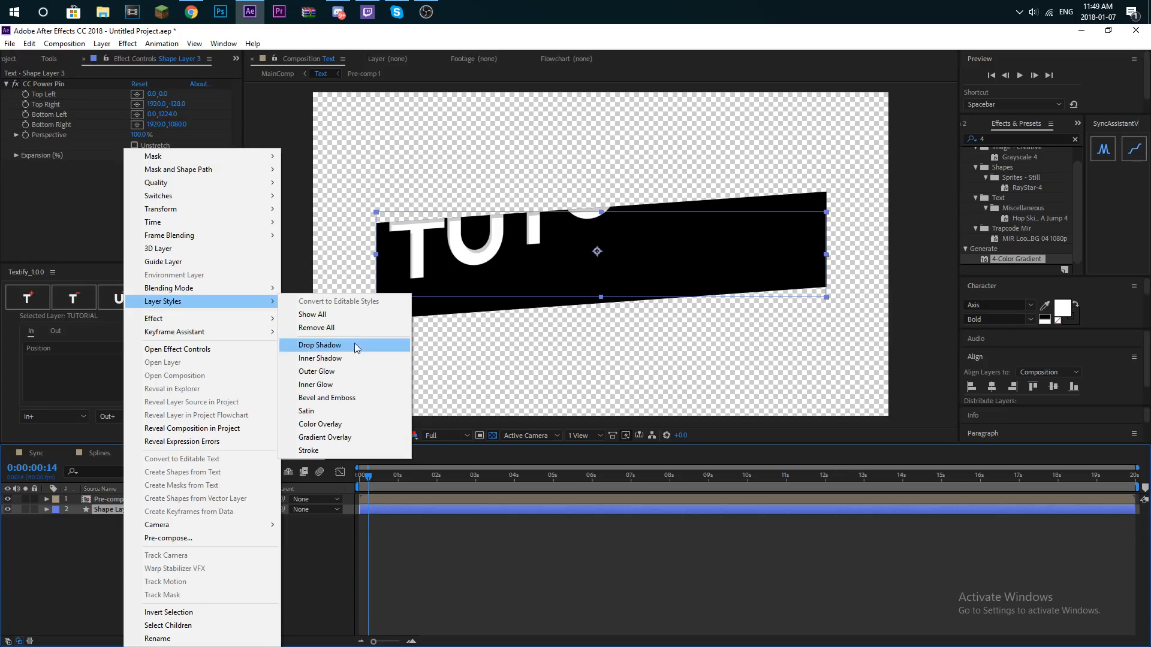
pyautogui.click(327, 449)
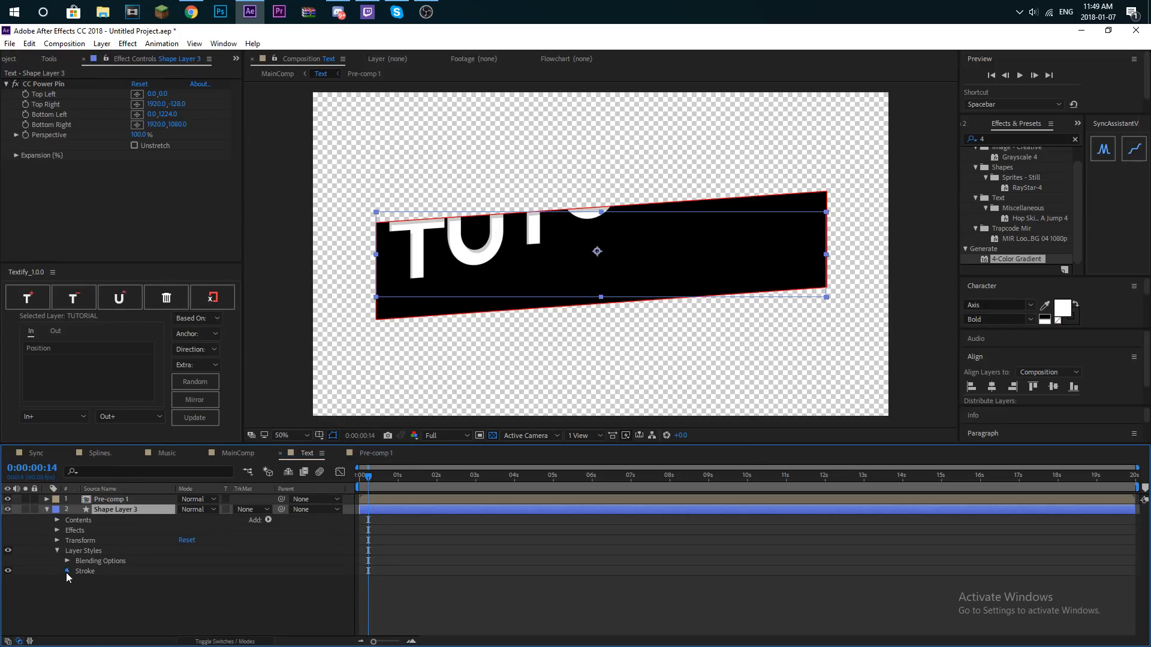
pyautogui.click(185, 591)
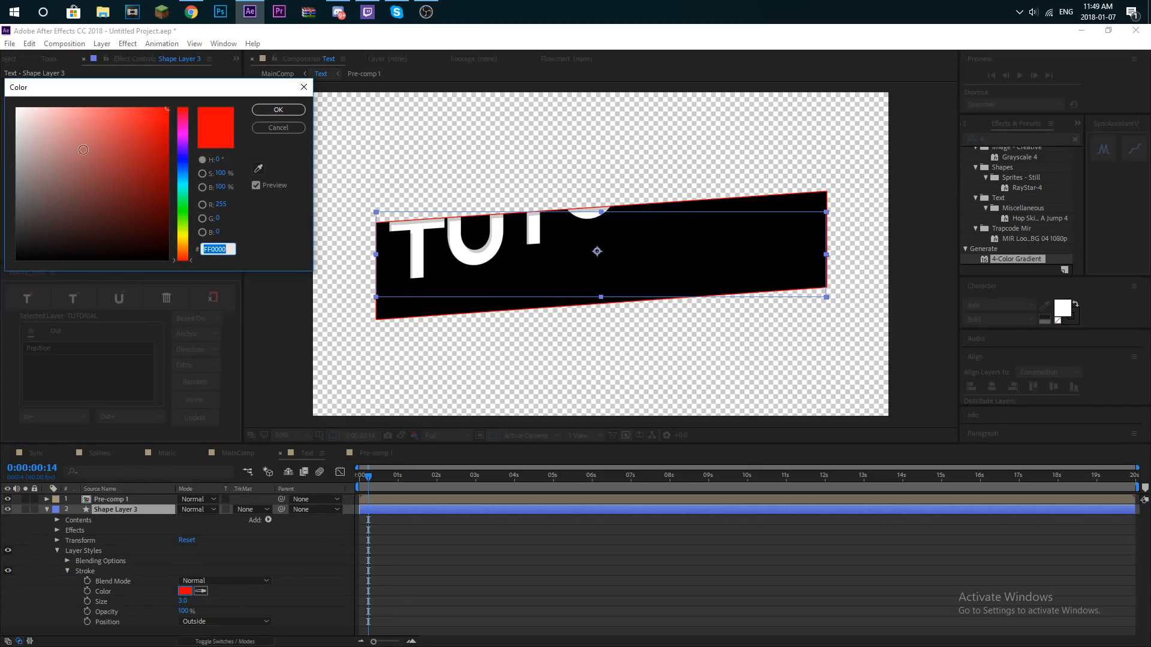
pyautogui.moveTo(84, 149); pyautogui.dragTo(17, 109)
pyautogui.click(278, 110)
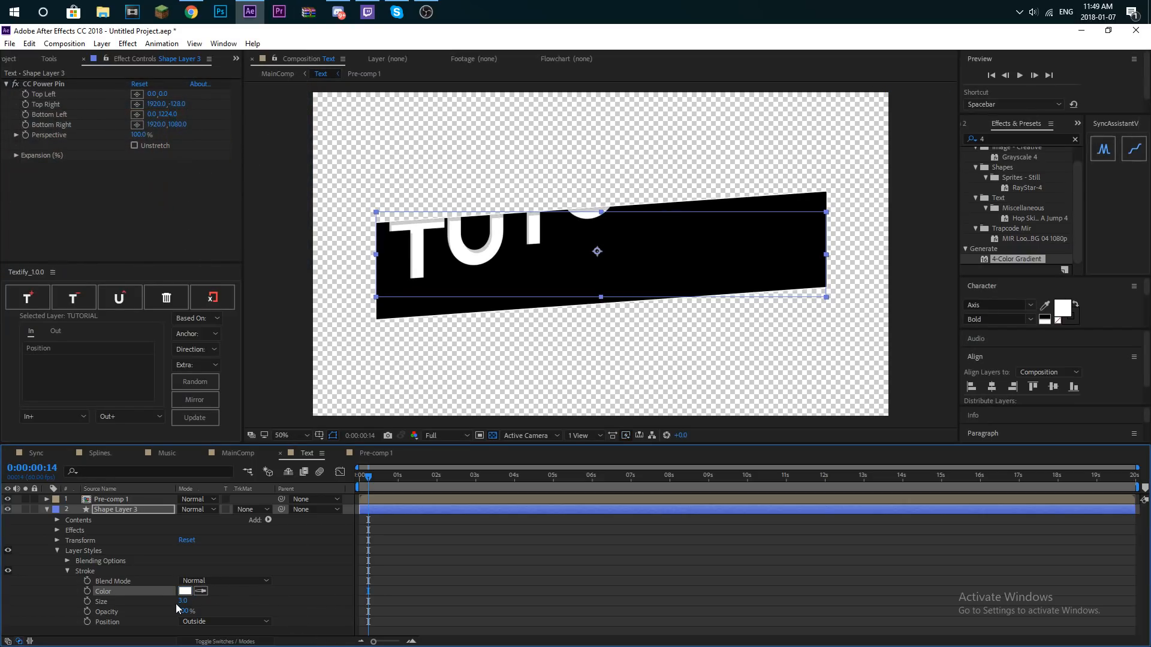
# - Set the size of Shape Layer 3's stroke to 16.6 and collapse the layer's properties
pyautogui.moveTo(184, 602); pyautogui.dragTo(231, 583)
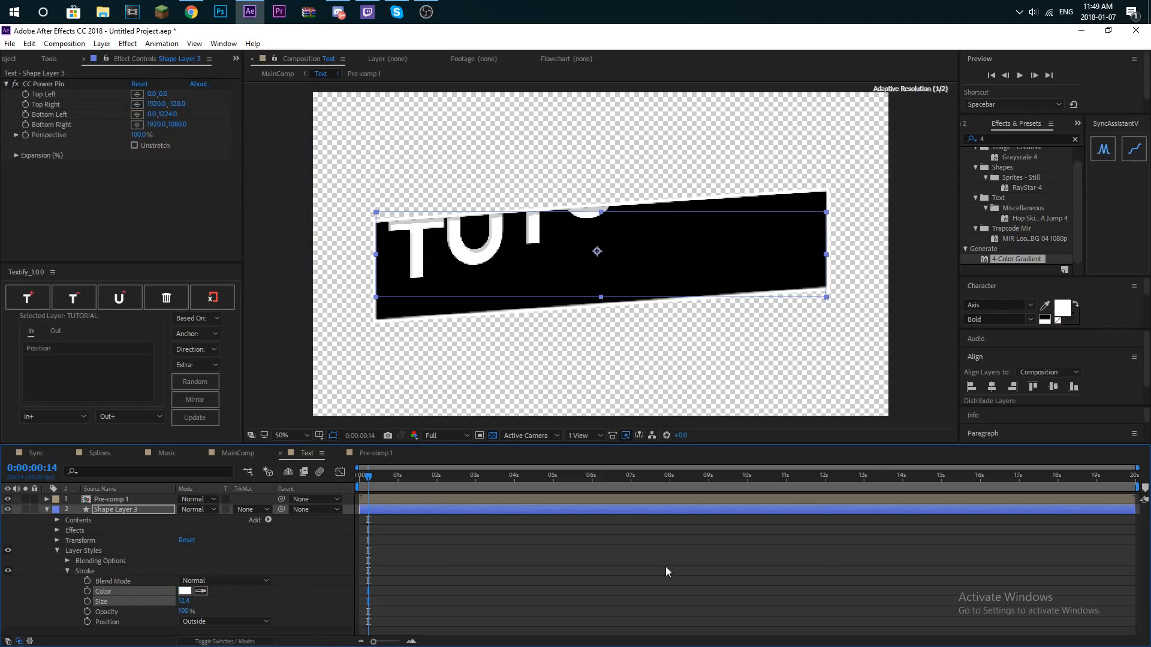
pyautogui.click(547, 573)
pyautogui.scroll(1, 787, 324)
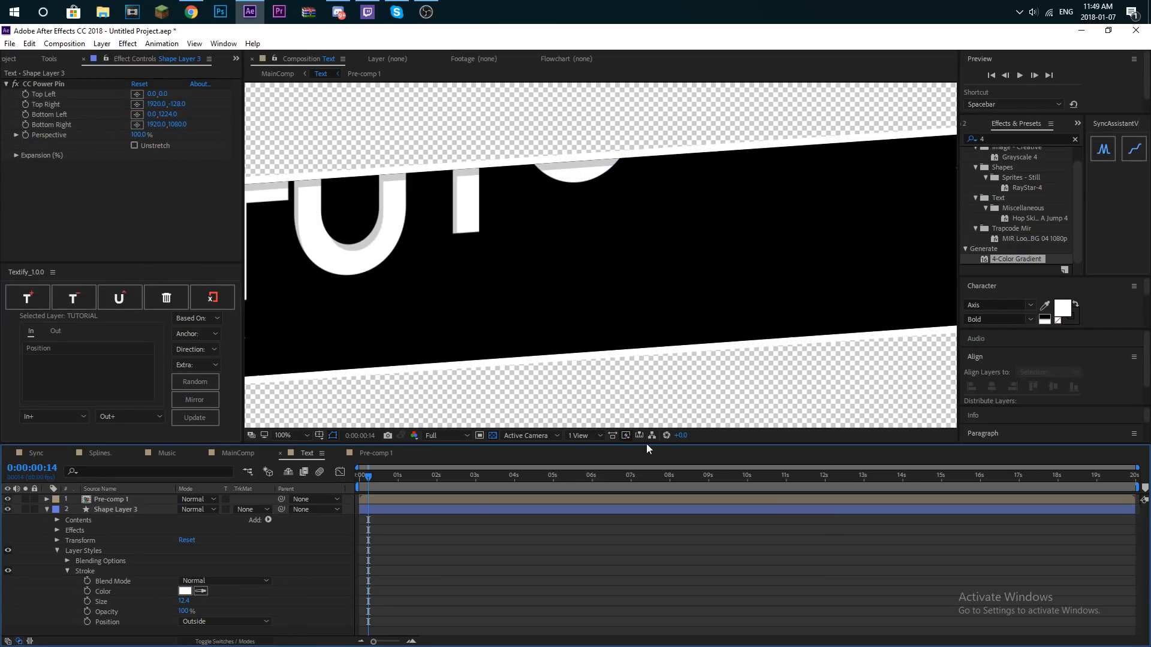
pyautogui.click(184, 601)
pyautogui.moveTo(184, 611); pyautogui.dragTo(199, 611)
pyautogui.click(475, 577)
pyautogui.click(125, 508)
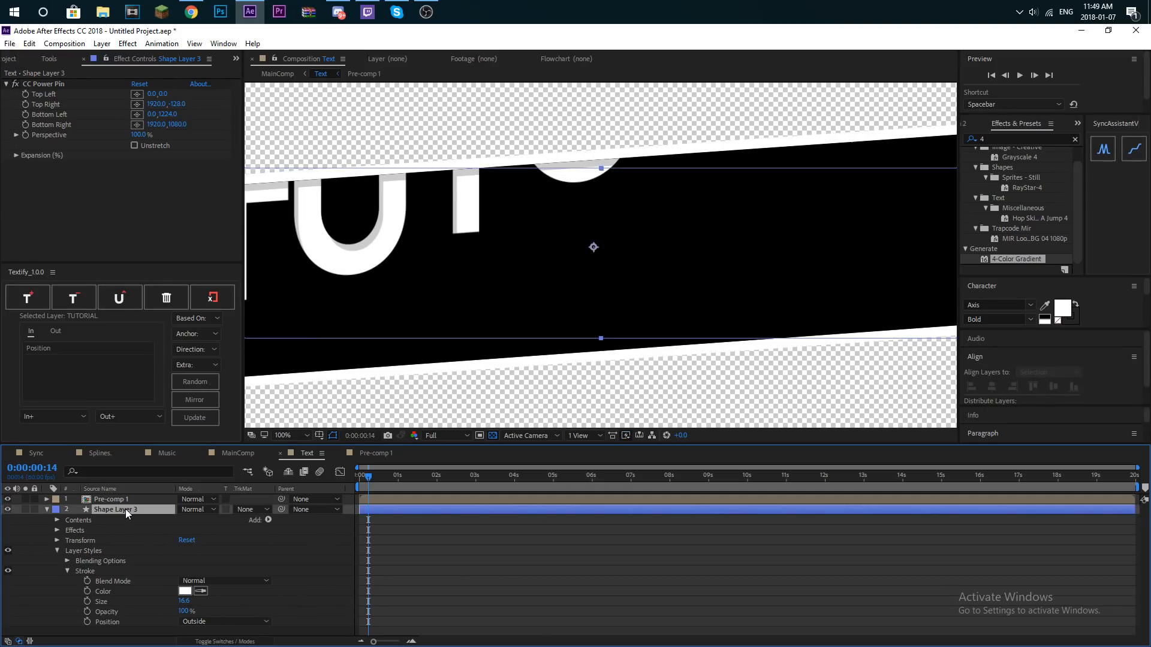
pyautogui.click(46, 509)
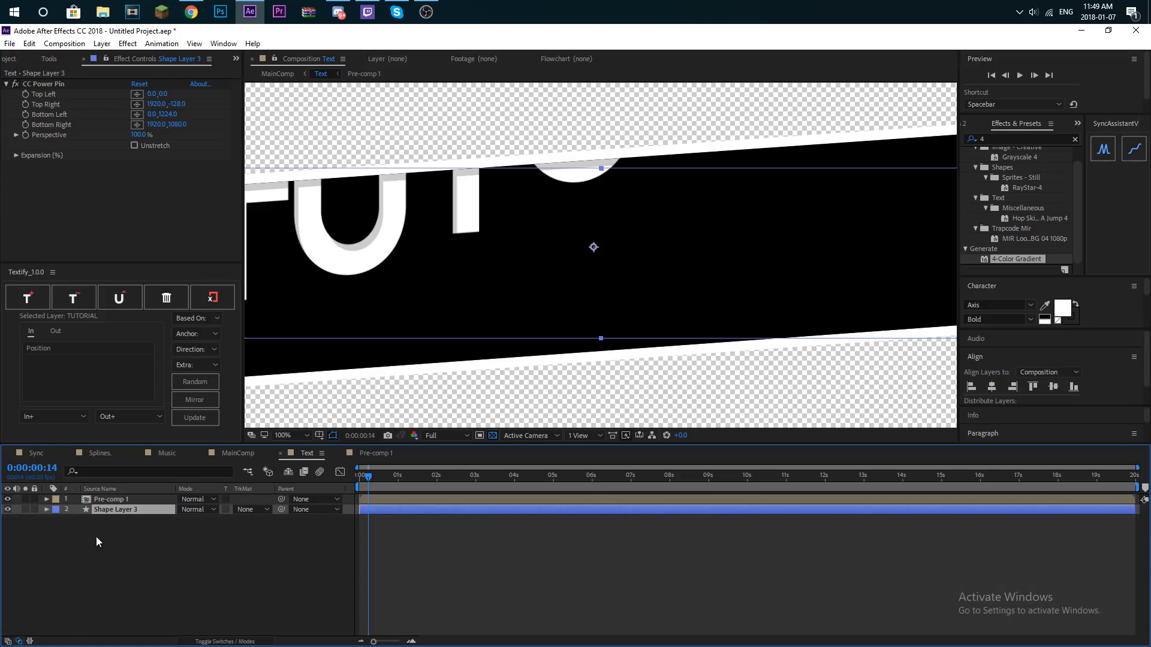
# - Create an empty shape layer above Shape Layer 3 and pre-compose the two layers together
pyautogui.click(101, 44)
pyautogui.moveTo(91, 56)
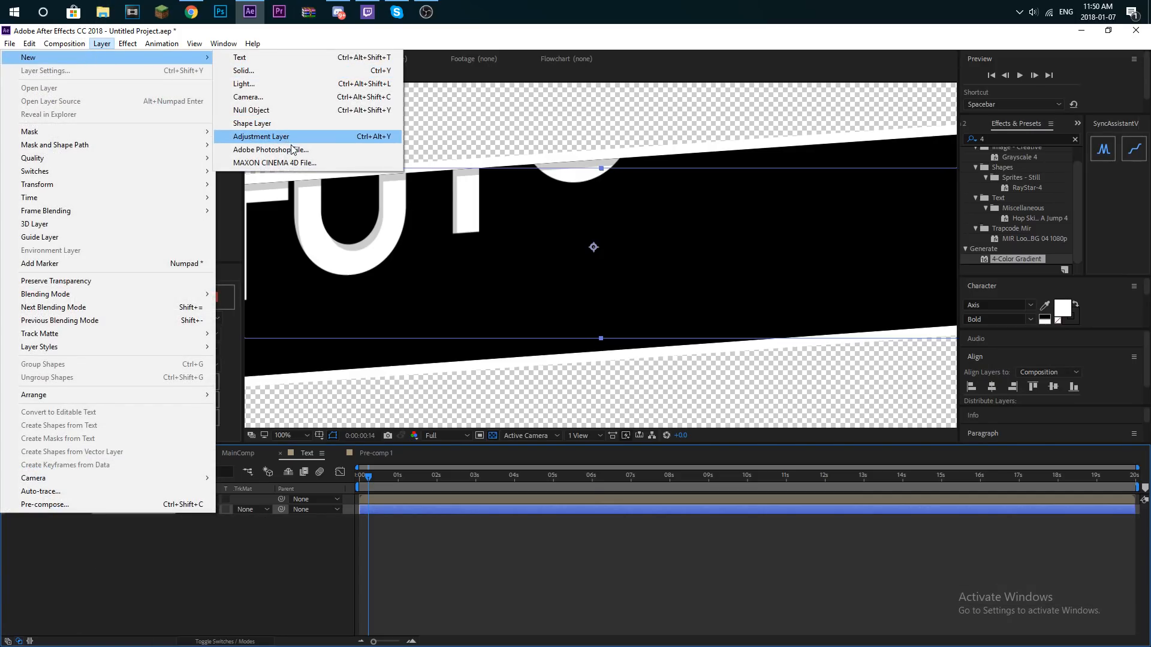
pyautogui.click(283, 126)
pyautogui.moveTo(122, 532); pyautogui.dragTo(140, 506)
pyautogui.rightClick(140, 507)
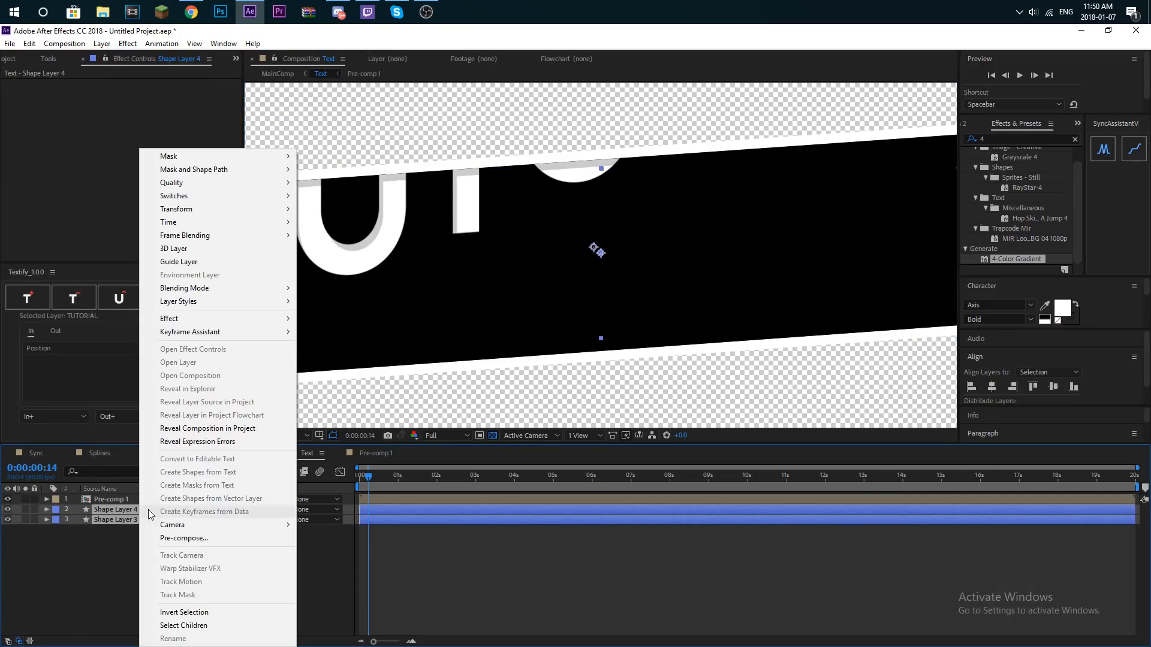
pyautogui.click(209, 537)
pyautogui.click(160, 265)
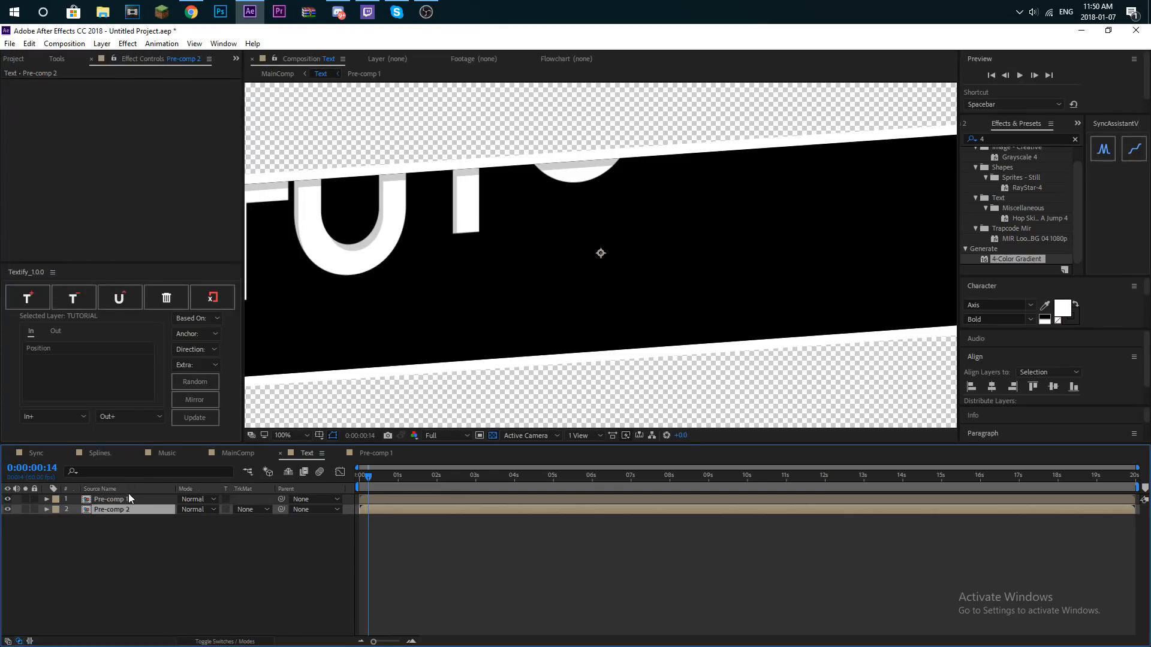
# - Apply the 4-Color Gradient effect to Pre-comp 2, the bar's outline
pyautogui.moveTo(997, 266); pyautogui.dragTo(119, 506)
pyautogui.scroll(-2, 477, 313)
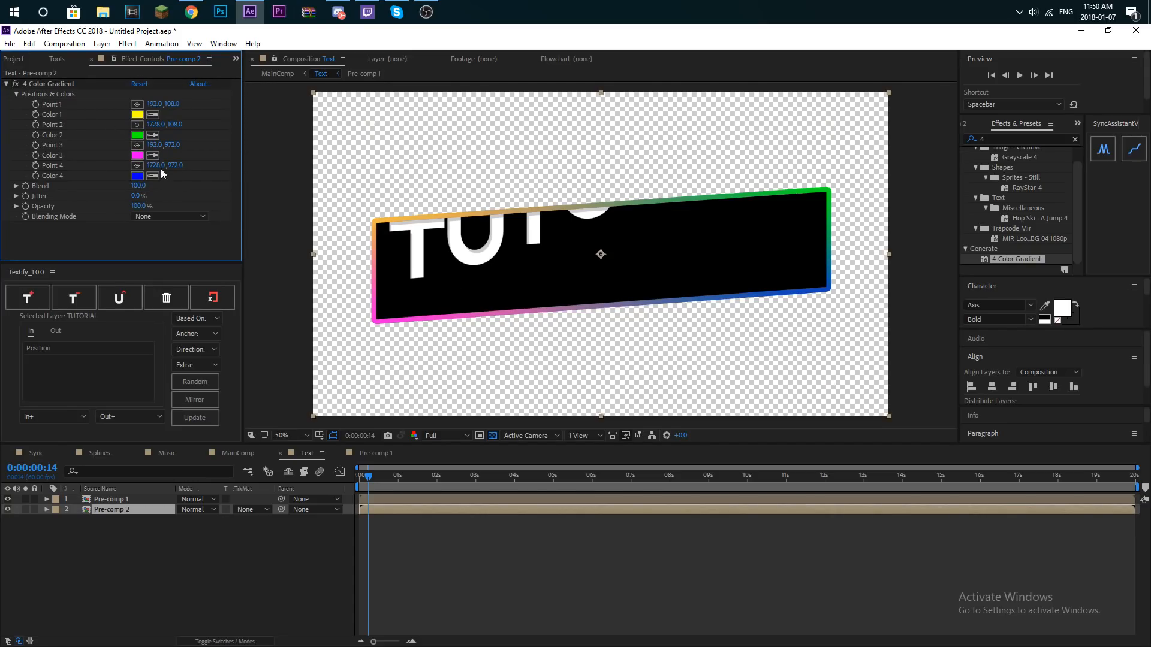
# - Recolor the 4-Color Gradient on Pre-comp 2, setting Color 3 to light blue and Color 2 to blue 009CFF
pyautogui.click(141, 154)
pyautogui.moveTo(182, 197); pyautogui.dragTo(180, 178)
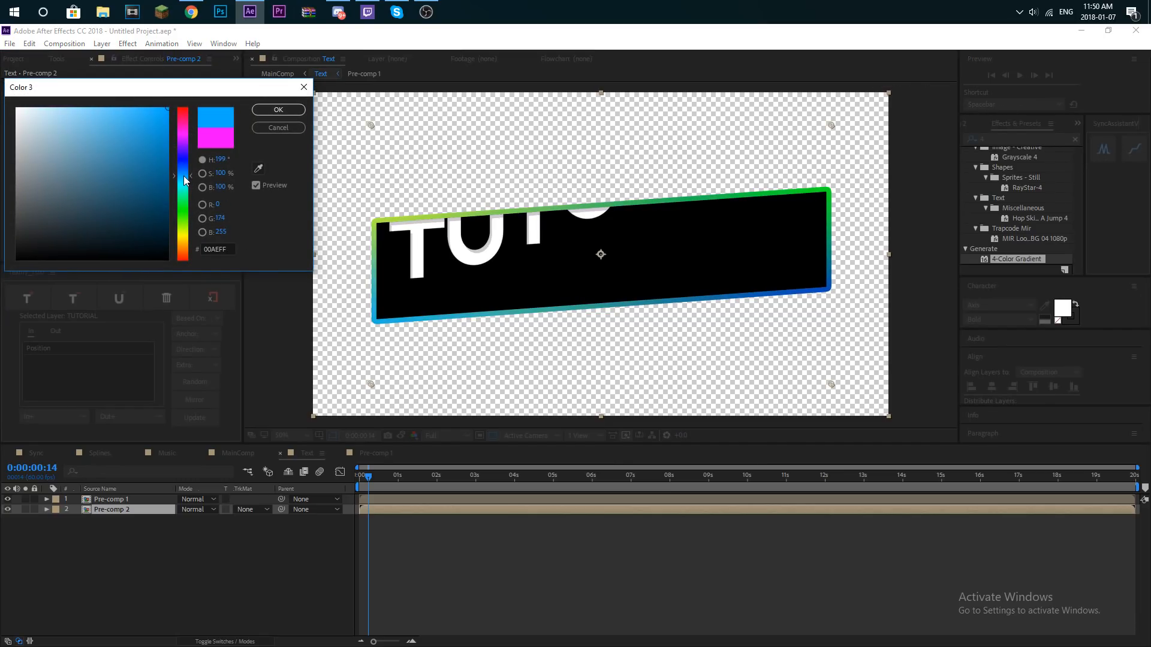
pyautogui.click(125, 108)
pyautogui.click(278, 110)
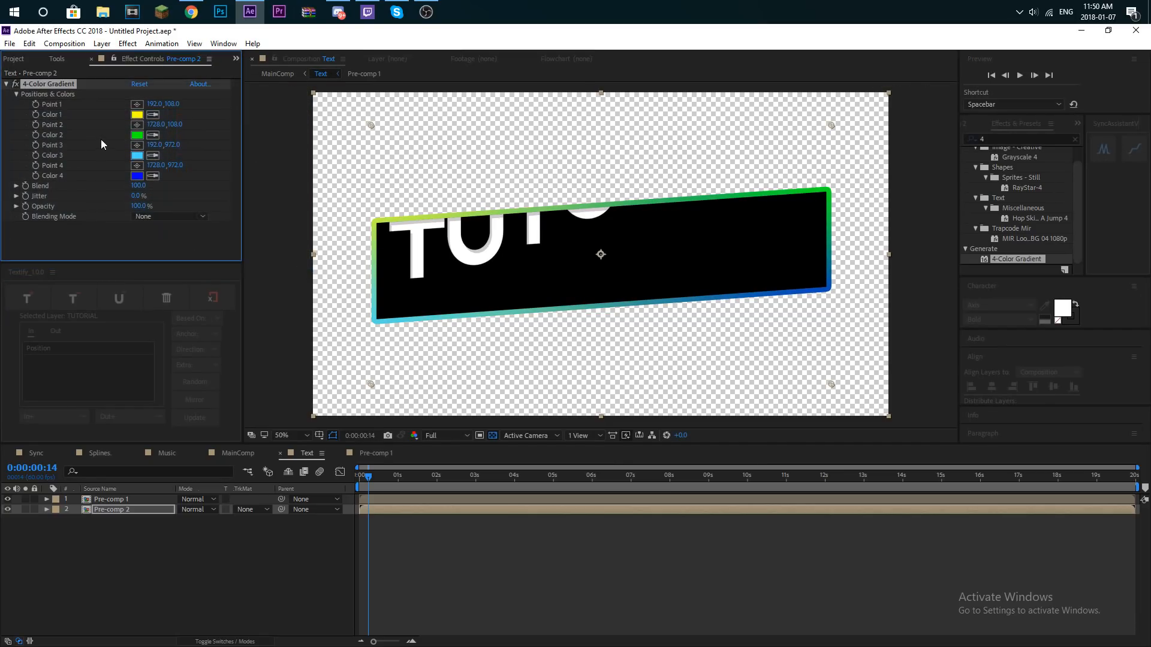
pyautogui.click(141, 133)
pyautogui.moveTo(187, 210); pyautogui.dragTo(187, 174)
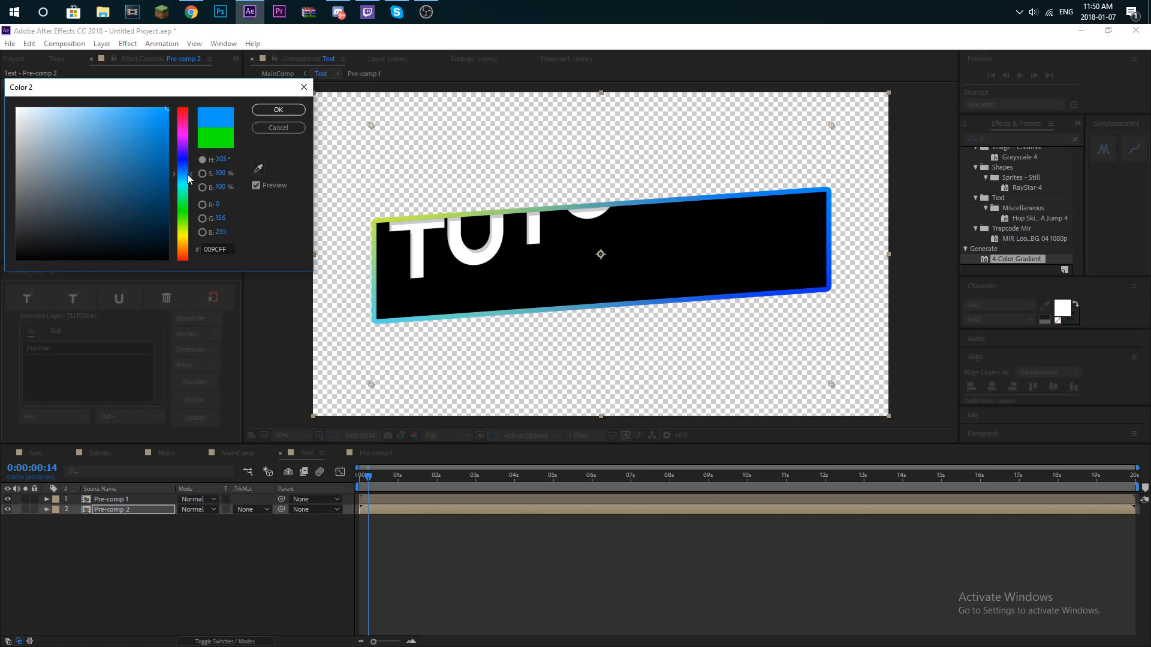
pyautogui.click(279, 110)
# - Set Color 1 of the 4-Color Gradient to light blue 2FDAFF
pyautogui.click(138, 115)
pyautogui.moveTo(181, 235); pyautogui.dragTo(182, 163)
pyautogui.click(278, 110)
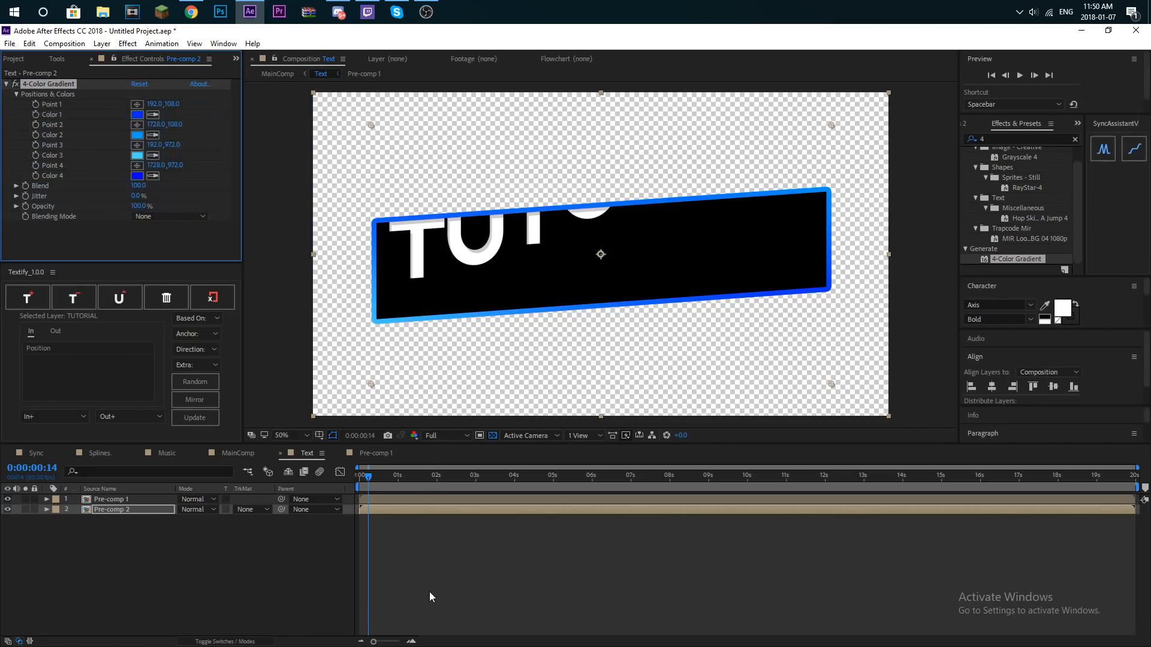
pyautogui.click(136, 114)
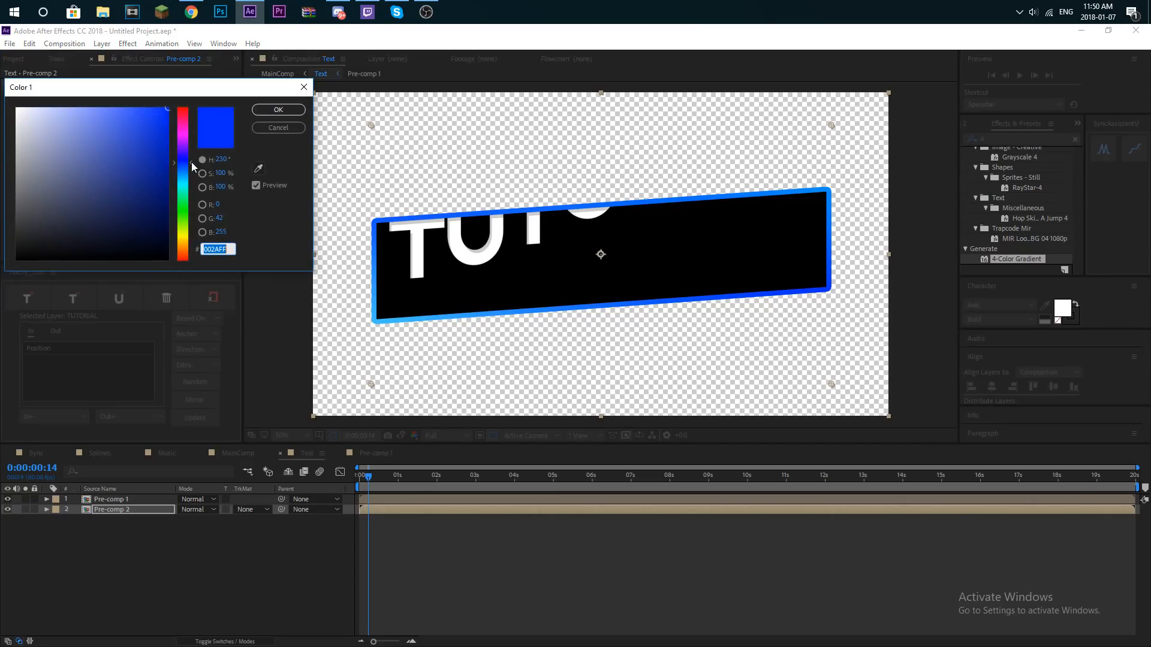
pyautogui.moveTo(184, 165); pyautogui.dragTo(181, 179)
pyautogui.moveTo(145, 115); pyautogui.dragTo(140, 96)
pyautogui.click(278, 110)
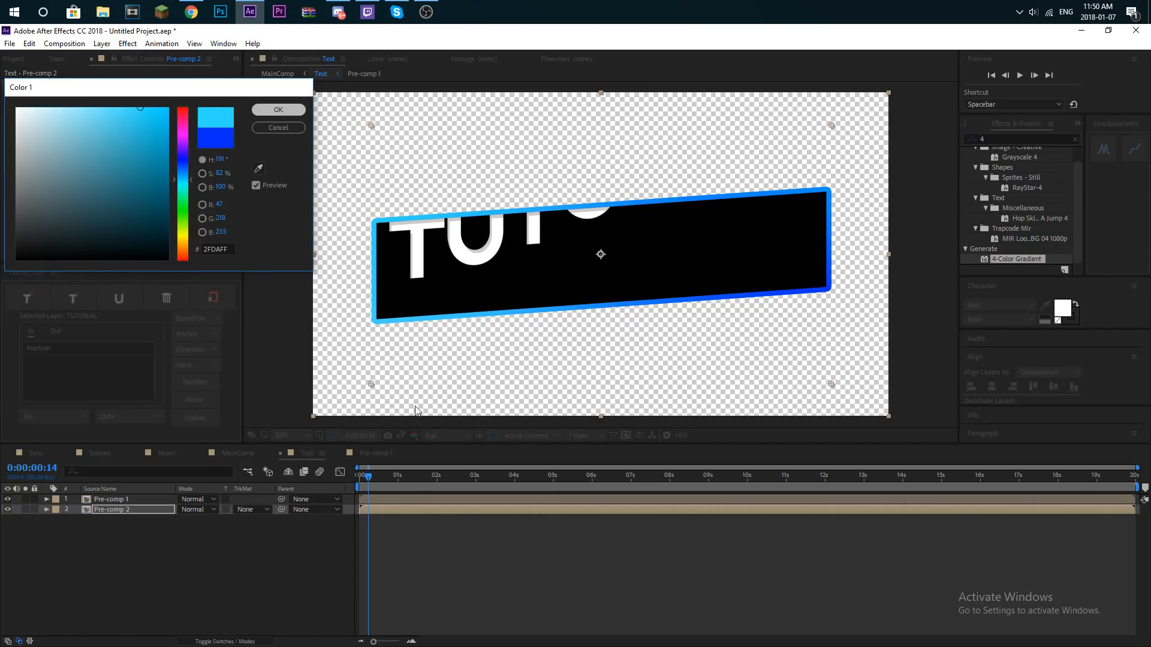
pyautogui.click(80, 529)
pyautogui.click(120, 511)
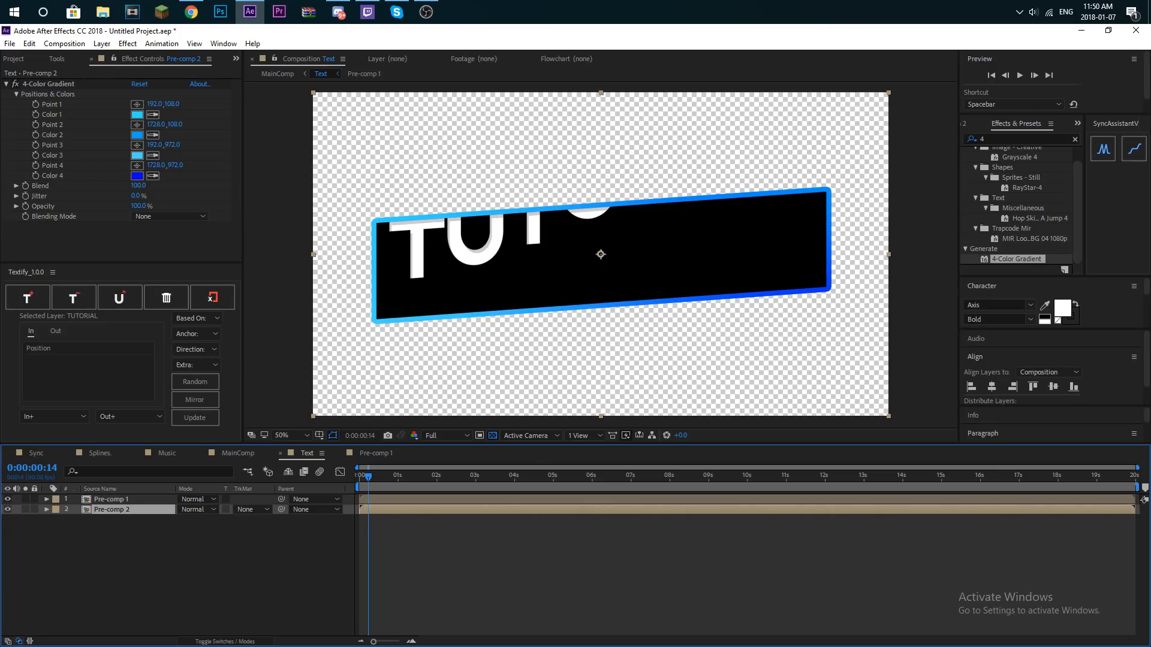
pyautogui.moveTo(112, 532); pyautogui.dragTo(131, 498)
pyautogui.rightClick(130, 498)
pyautogui.click(400, 534)
# - Find the Drop Shadow effect and apply it to the Text layer in MainComp
pyautogui.click(235, 453)
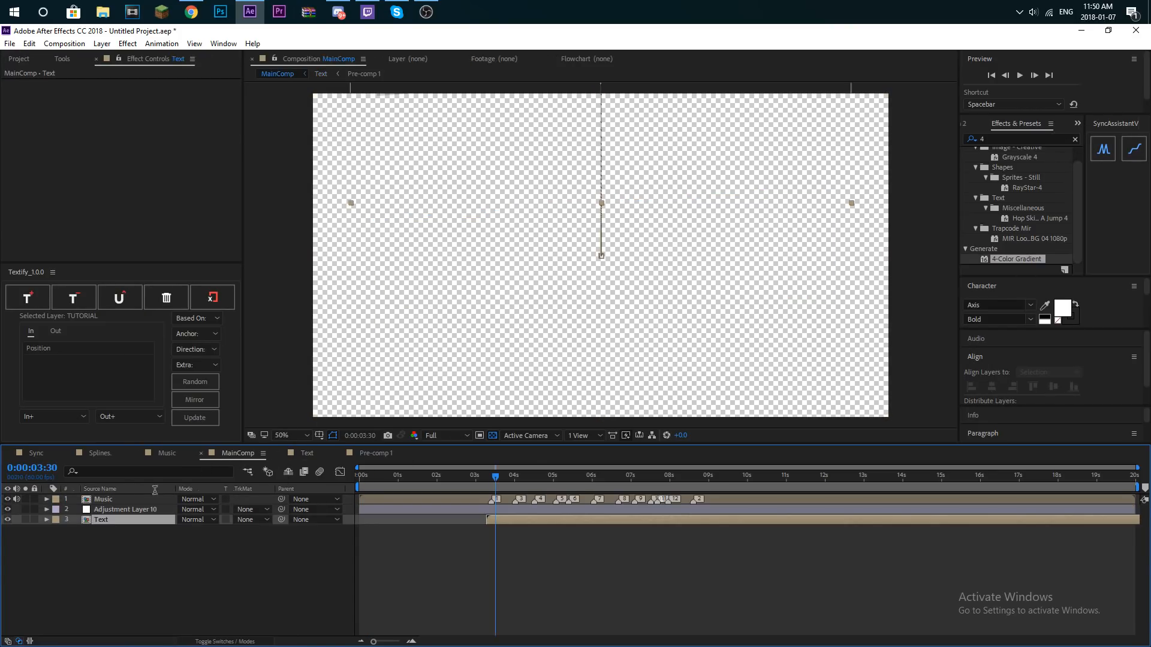
pyautogui.click(1075, 140)
pyautogui.write('Drop s')
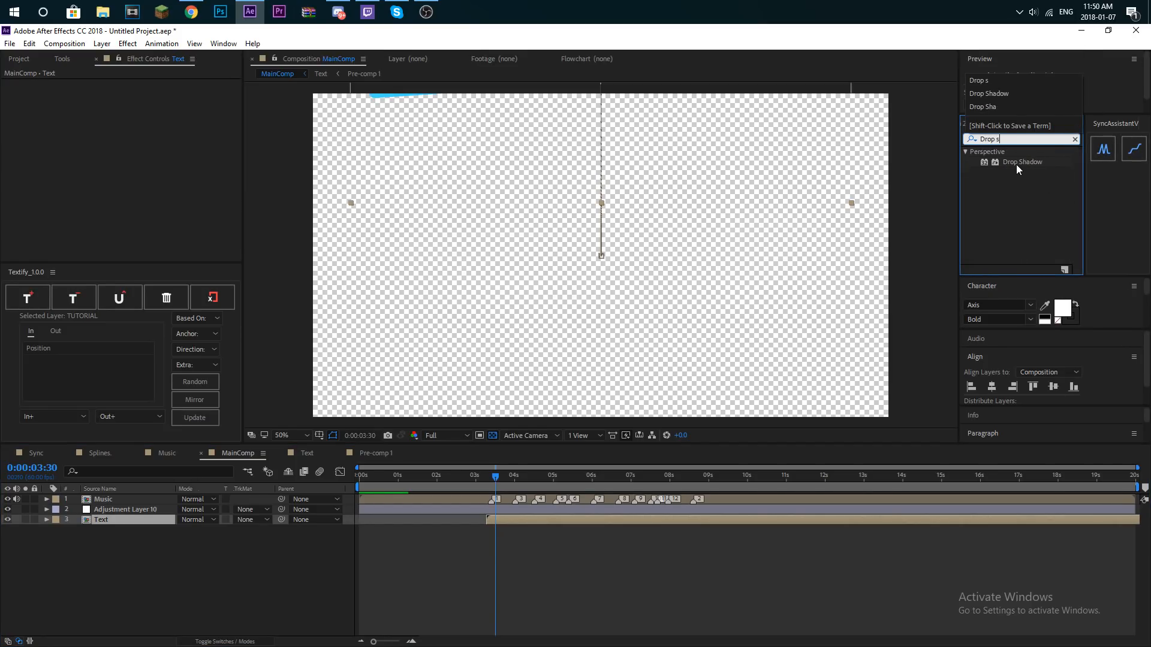
pyautogui.moveTo(1016, 164); pyautogui.dragTo(149, 520)
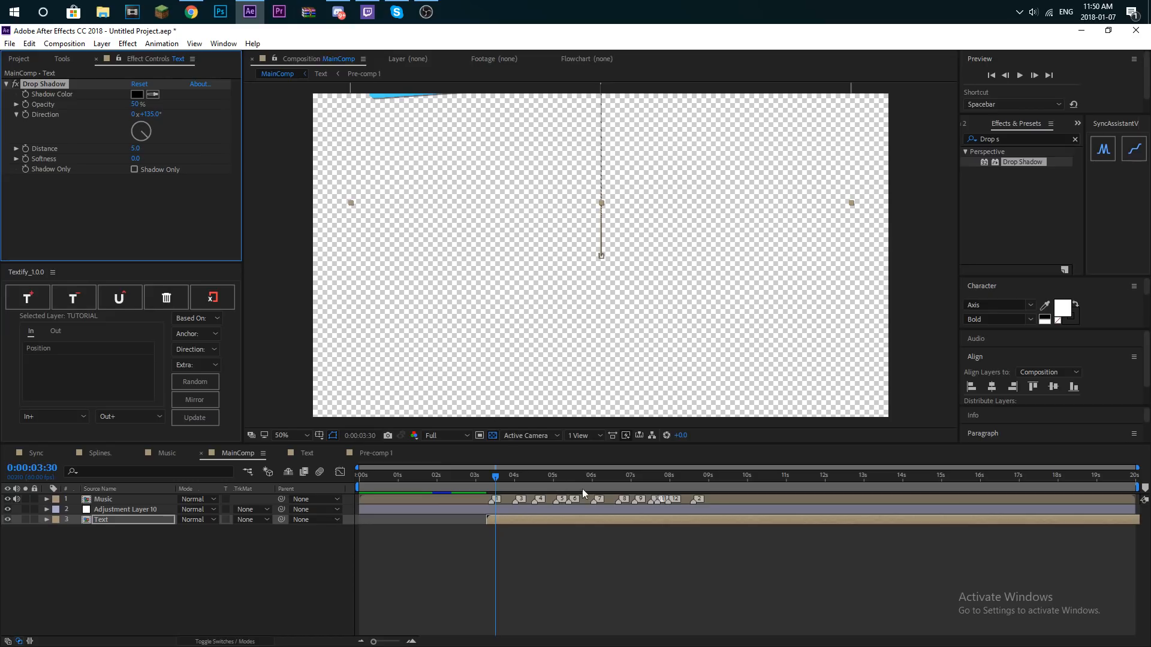
# - Set the Text layer's drop shadow opacity to 20% and its distance to 43 while viewing the full TUTORIAL bar
pyautogui.moveTo(495, 480); pyautogui.dragTo(519, 484)
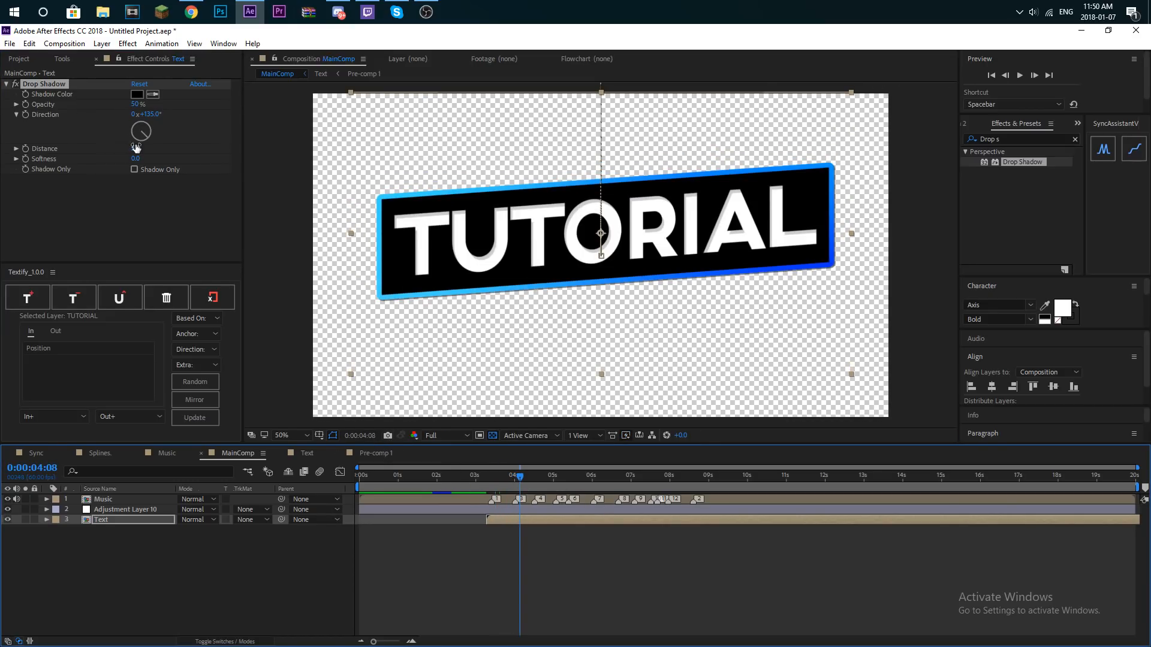
pyautogui.click(137, 105)
pyautogui.press('Return')
pyautogui.moveTo(146, 150); pyautogui.dragTo(150, 147)
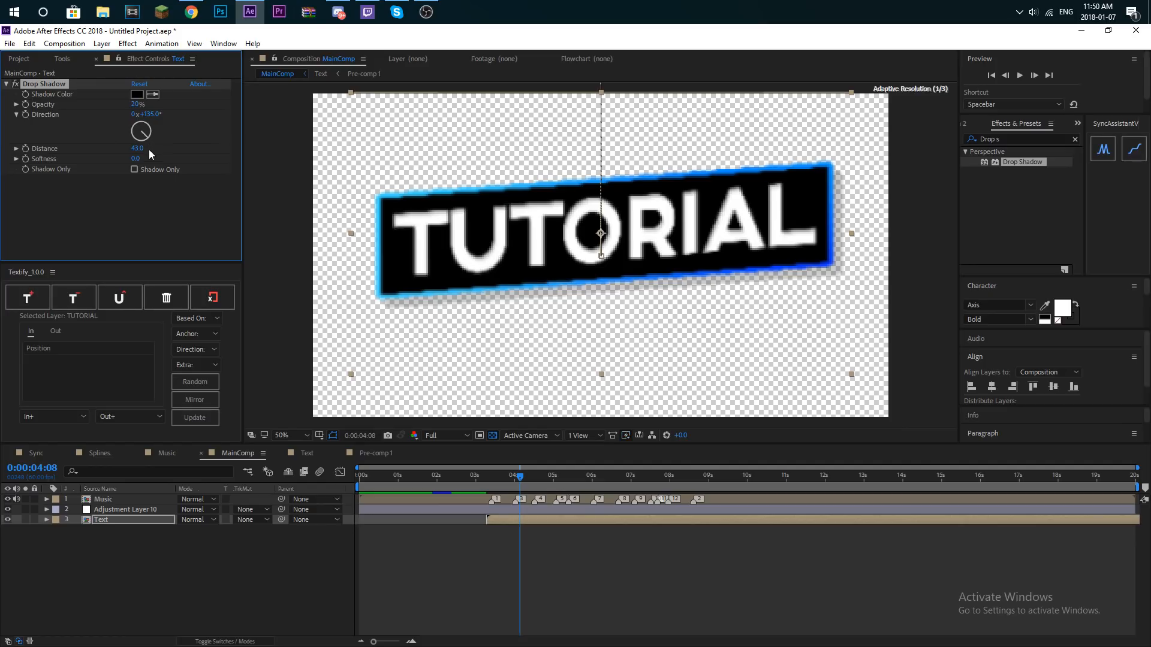
# - Preview MainComp from the beginning and lower the preview resolution to Quarter
pyautogui.moveTo(503, 478); pyautogui.dragTo(353, 490)
pyautogui.press('space')
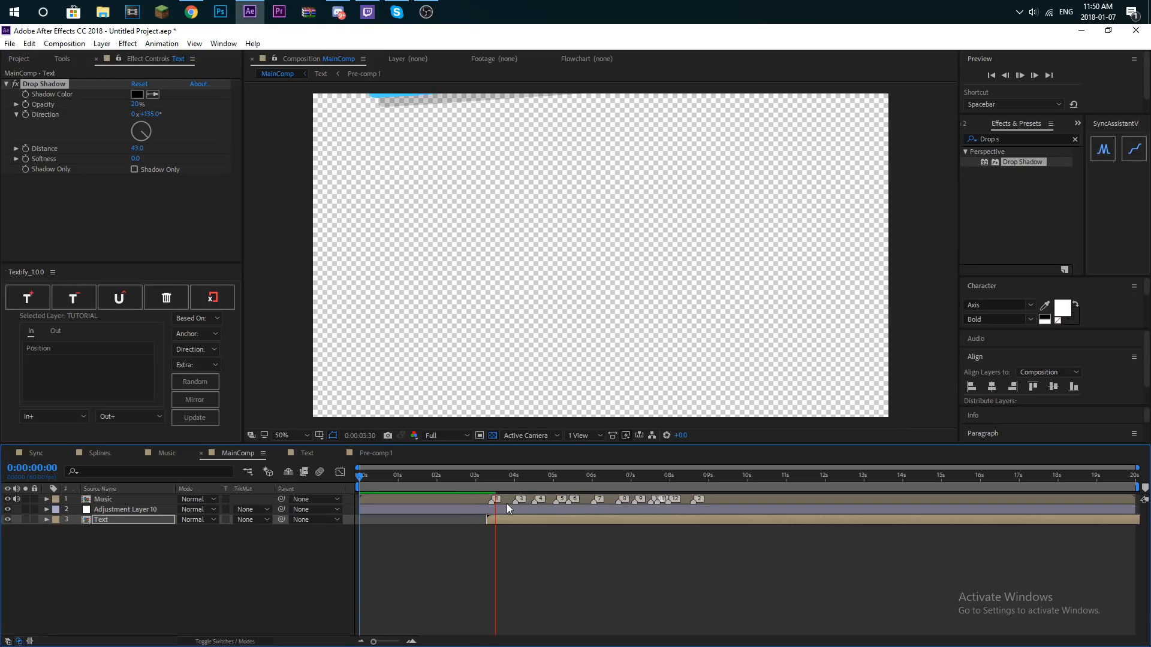
pyautogui.click(436, 436)
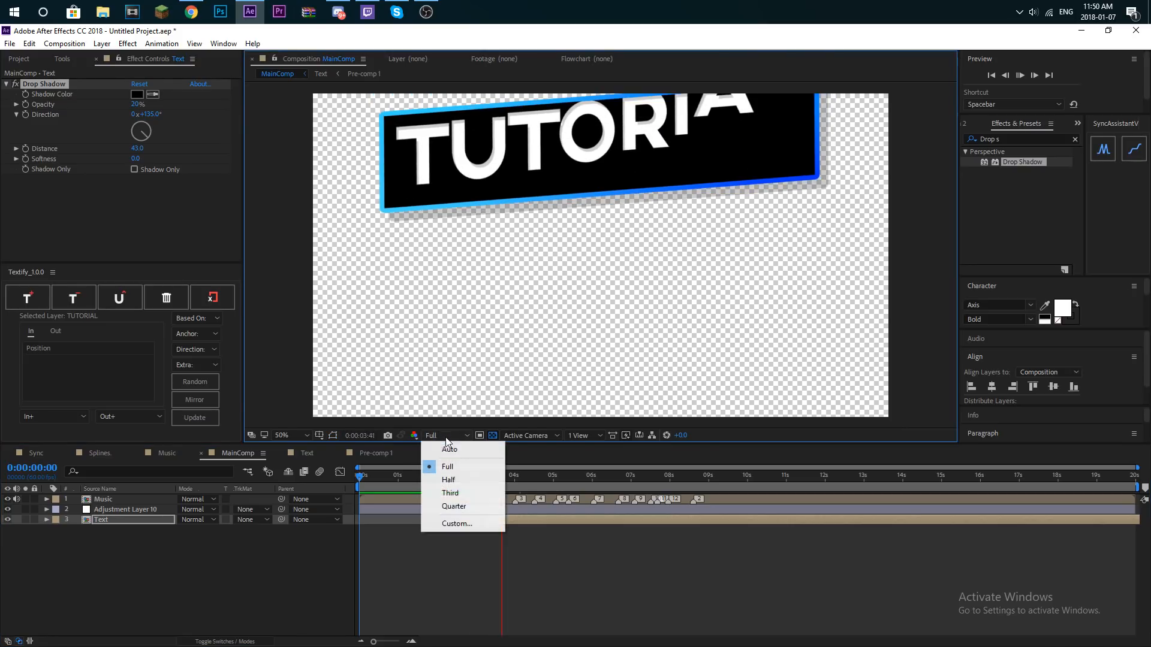
pyautogui.click(459, 505)
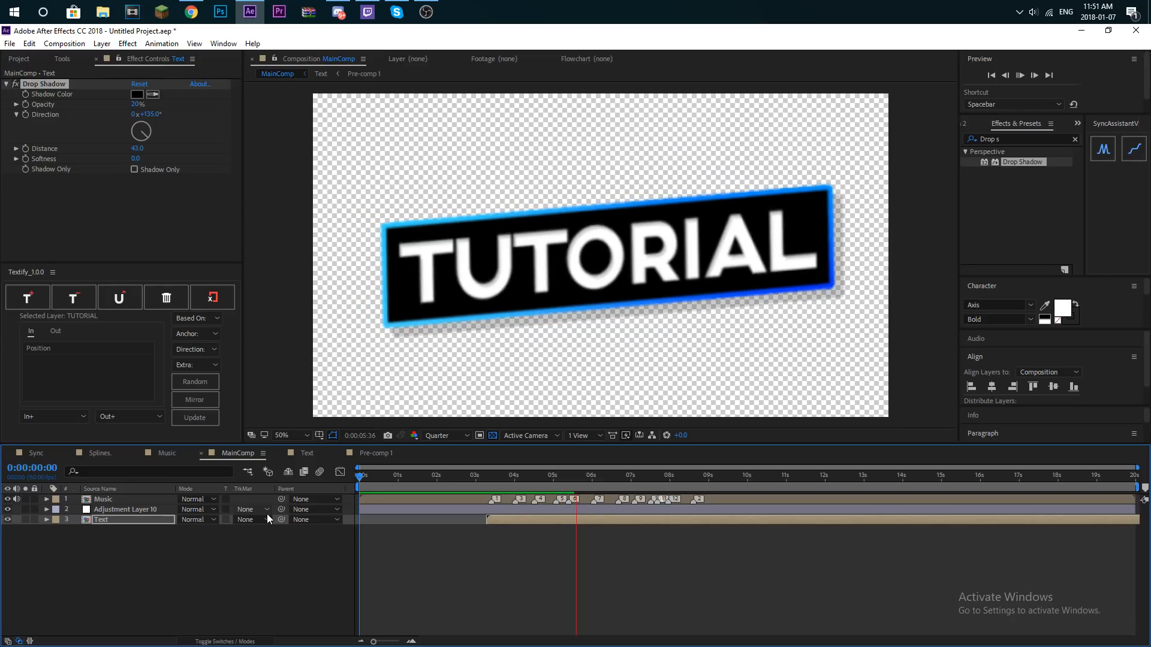
# - Replay MainComp from around the Text layer's start to check the bar's motion and shadow against the music markers
pyautogui.click(483, 476)
pyautogui.press('space')
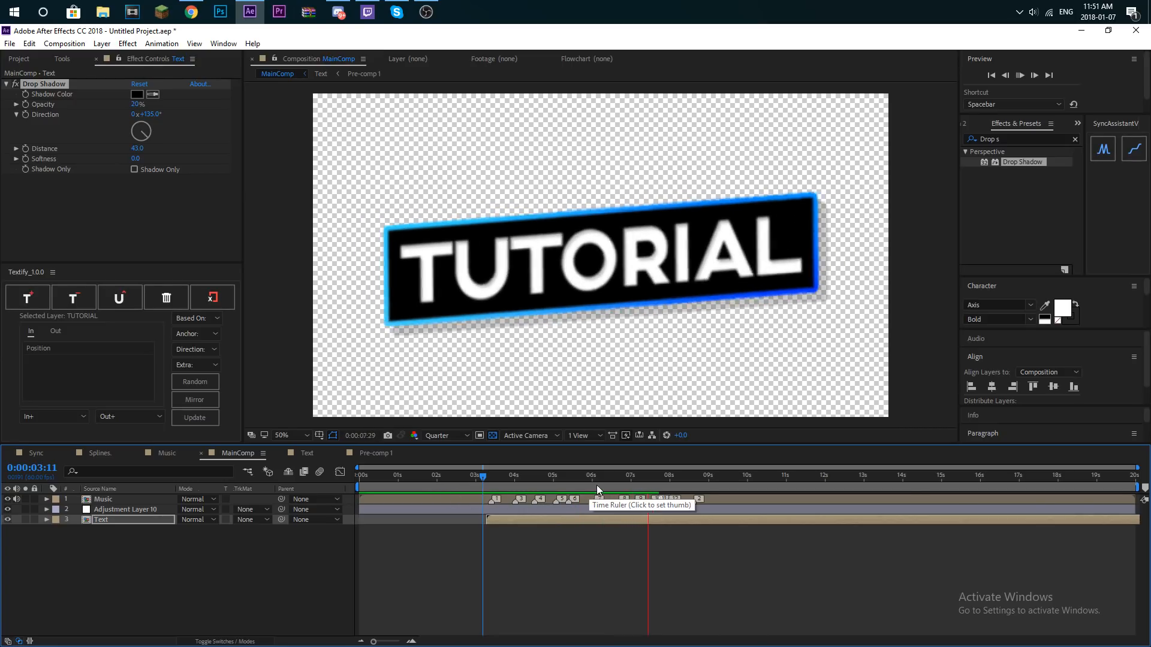
pyautogui.click(637, 483)
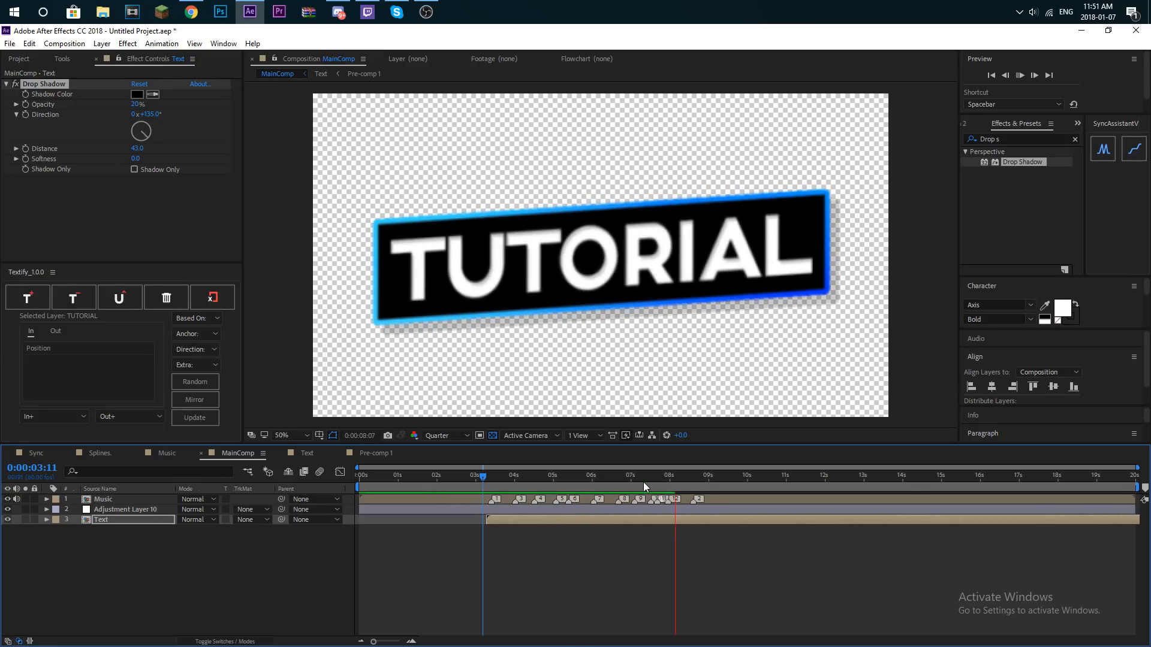
pyautogui.click(486, 483)
pyautogui.press('space')
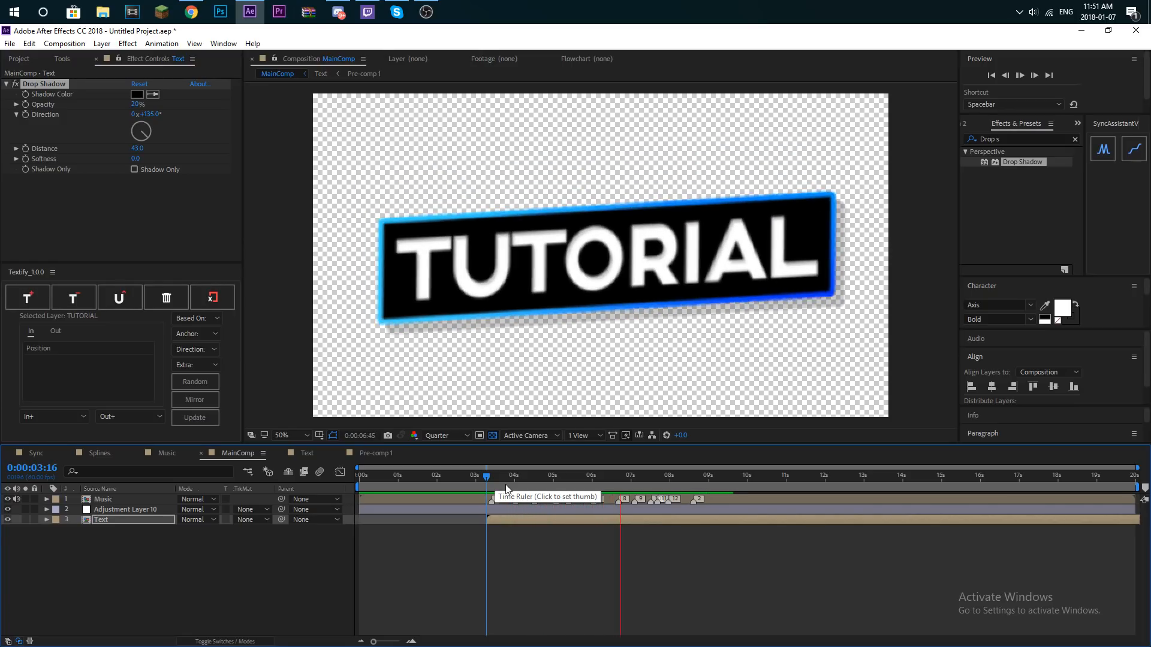
pyautogui.click(704, 480)
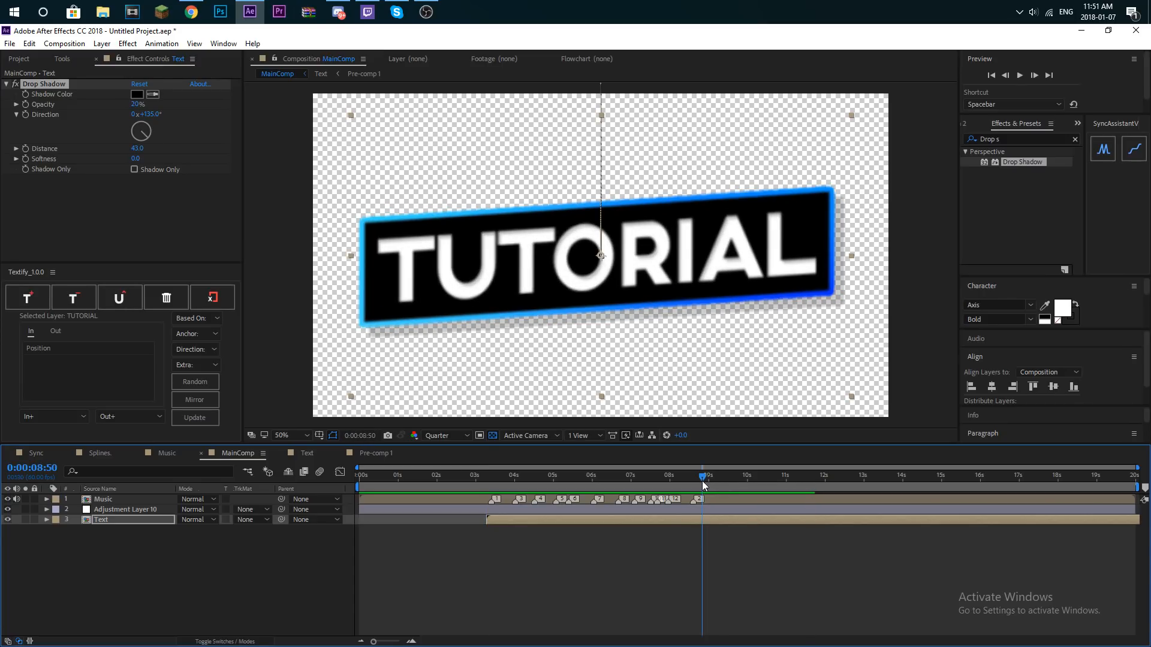
pyautogui.click(505, 476)
pyautogui.press('space')
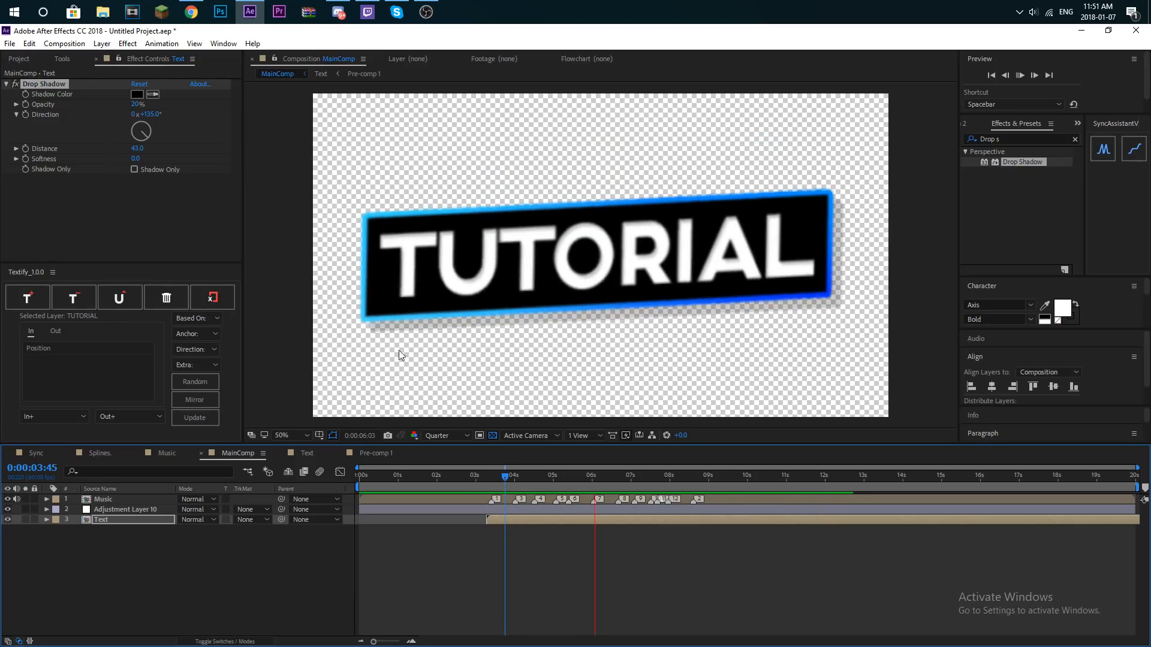
pyautogui.click(483, 476)
pyautogui.moveTo(488, 480); pyautogui.dragTo(490, 481)
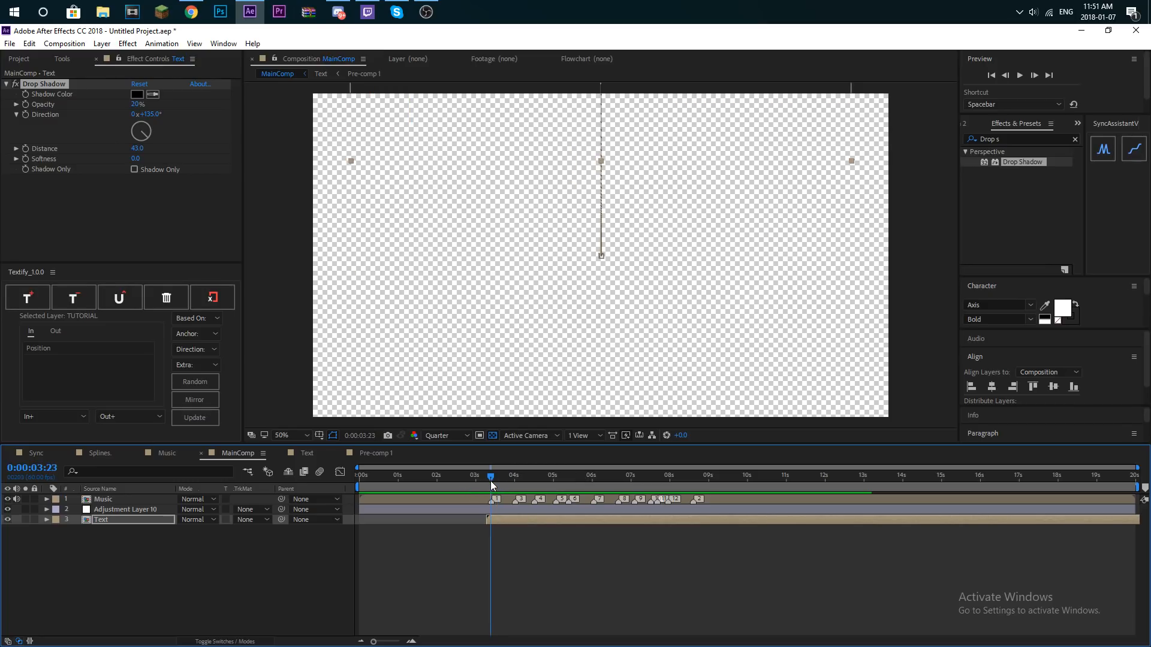
# - Copy Shape Layers 11, 5, 13, 12, 15 and 14 from the Splines. composition into MainComp, below the Text layer
pyautogui.click(18, 58)
pyautogui.scroll(-1, 41, 234)
pyautogui.doubleClick(50, 213)
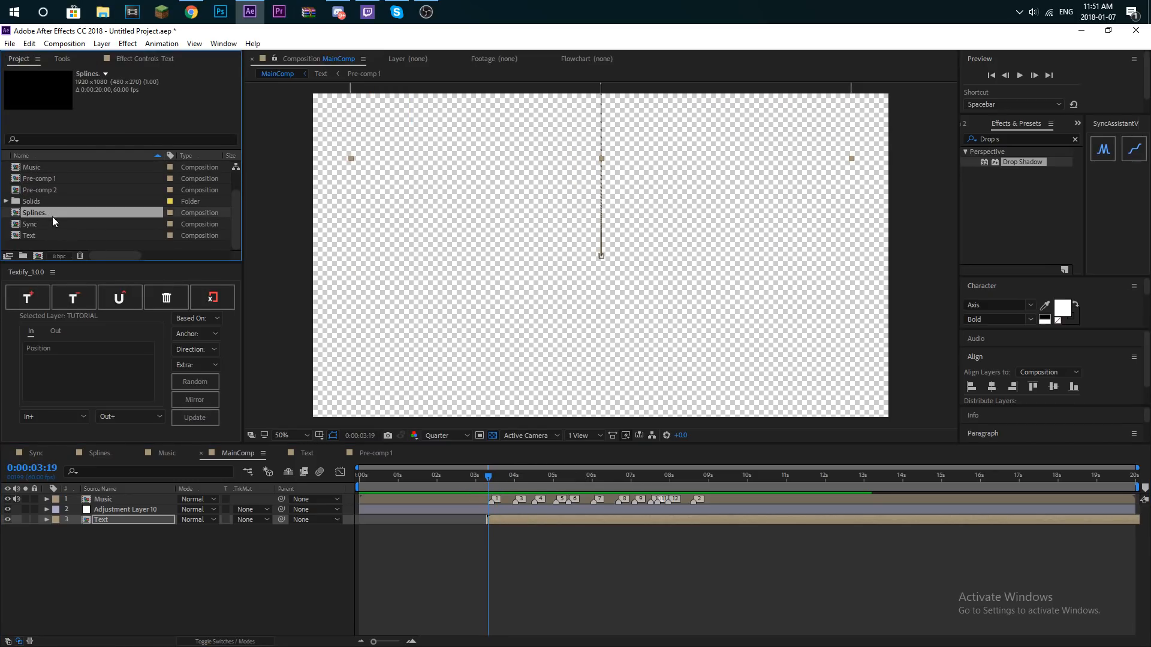
pyautogui.moveTo(495, 482); pyautogui.dragTo(515, 479)
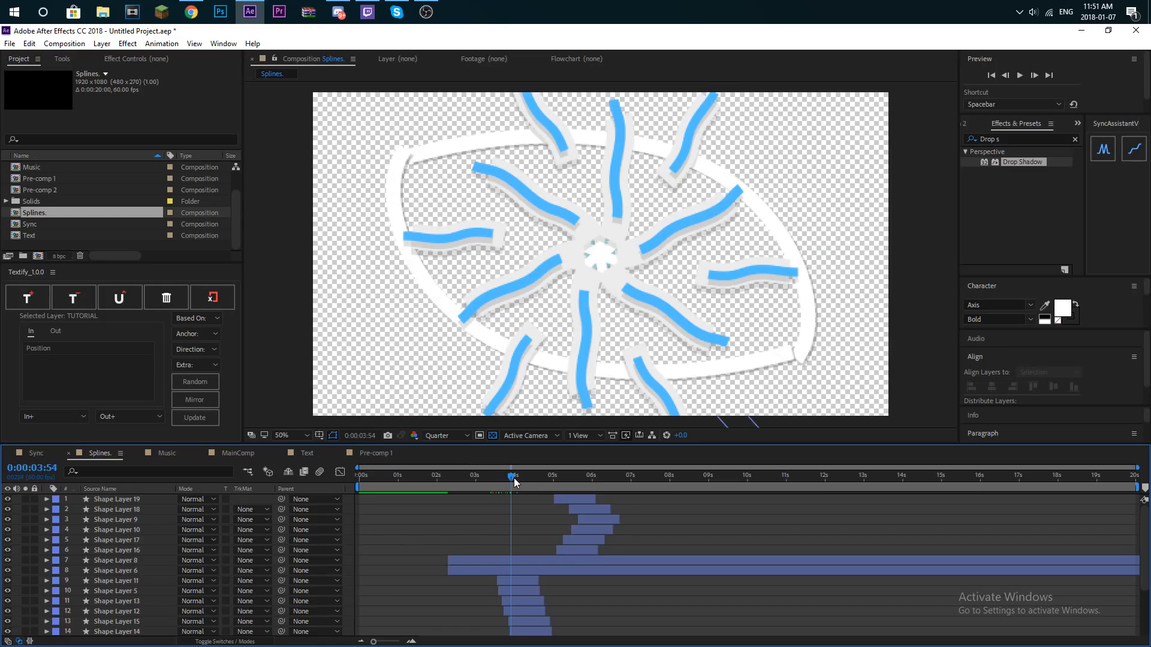
pyautogui.click(521, 580)
pyautogui.scroll(-3, 527, 594)
pyautogui.keyDown('shift'); pyautogui.click(533, 559); pyautogui.keyUp('shift')
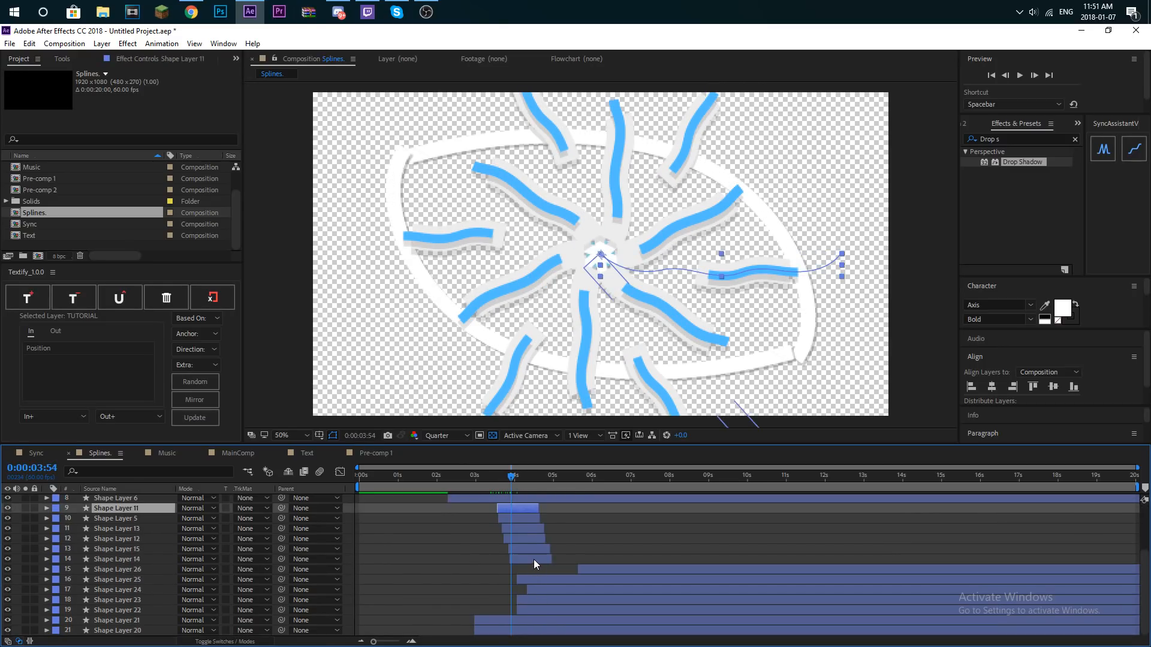
pyautogui.scroll(2, 57, 181)
pyautogui.doubleClick(47, 178)
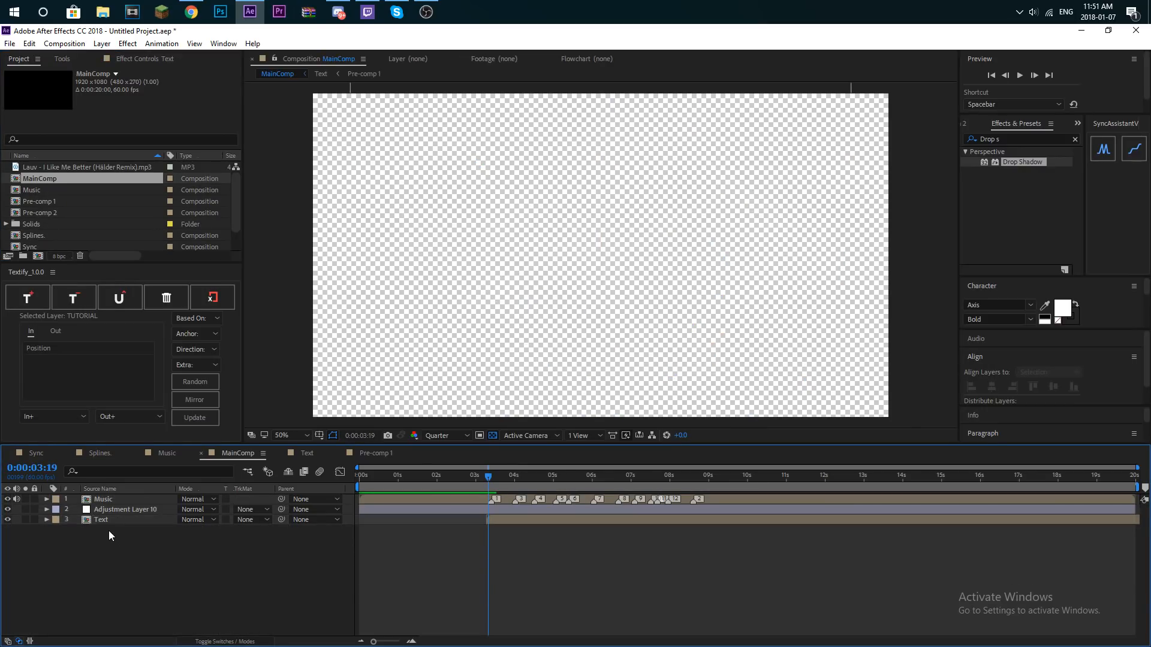
pyautogui.hotkey('ctrl', 'v')
# - Shift the six pasted shape layers together in time so the first begins at about 4 seconds, near music marker 3, and deselect them
pyautogui.moveTo(510, 554); pyautogui.dragTo(520, 553)
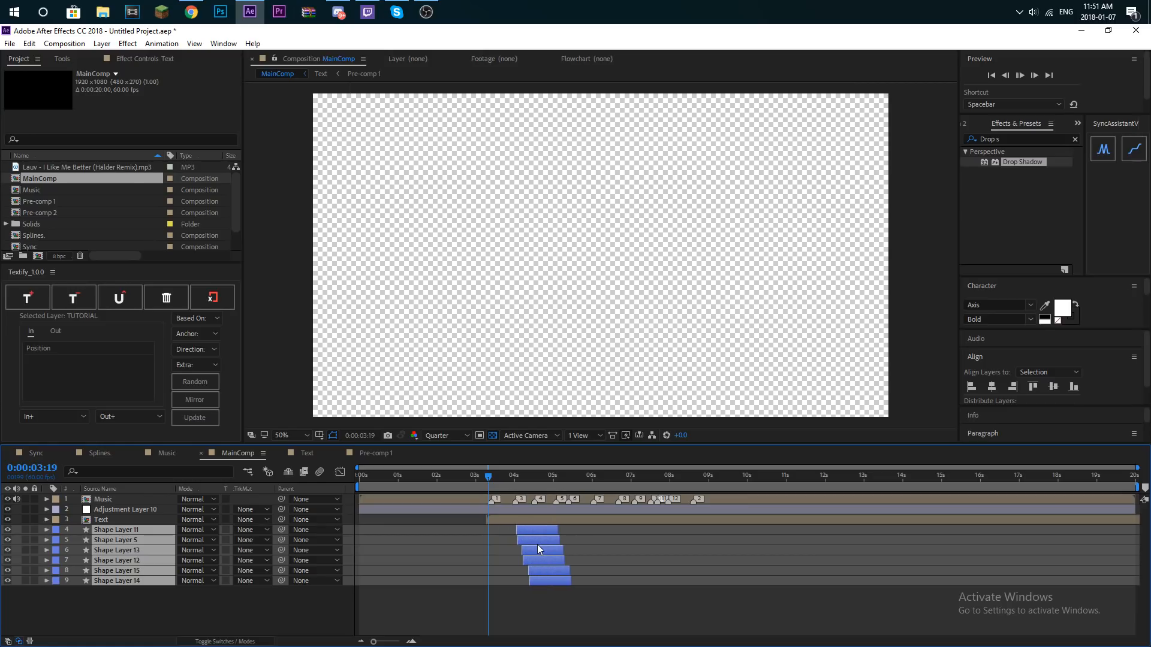
pyautogui.press('space')
pyautogui.click(534, 545)
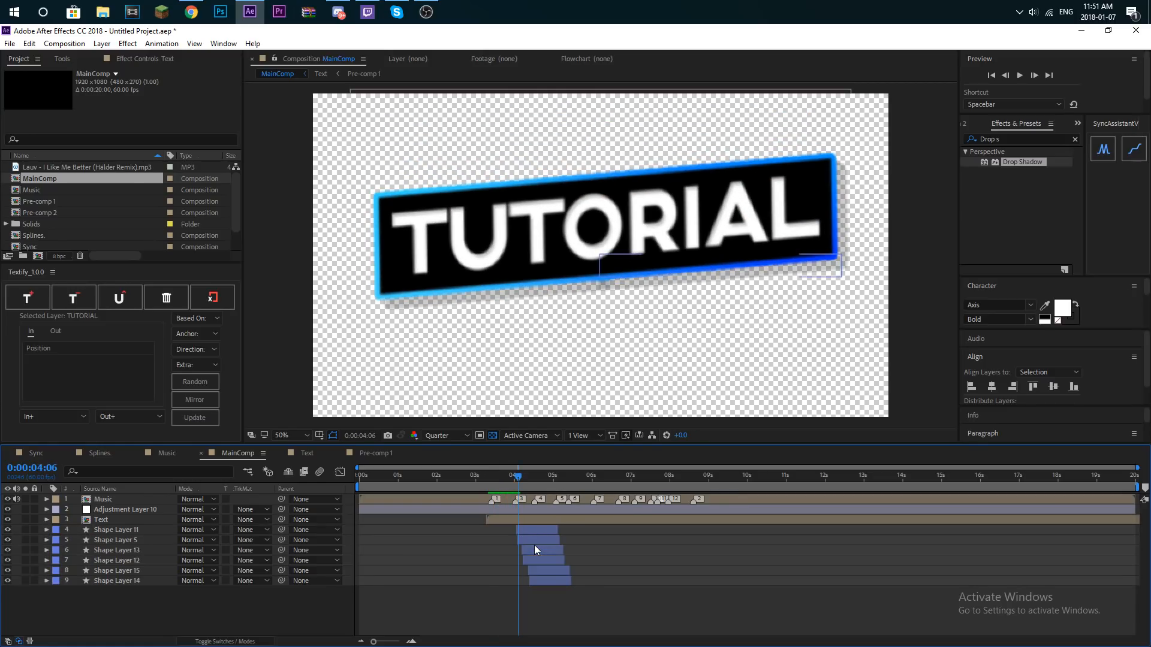
pyautogui.click(535, 531)
pyautogui.keyDown('shift'); pyautogui.click(547, 581); pyautogui.keyUp('shift')
pyautogui.moveTo(537, 549); pyautogui.dragTo(541, 552)
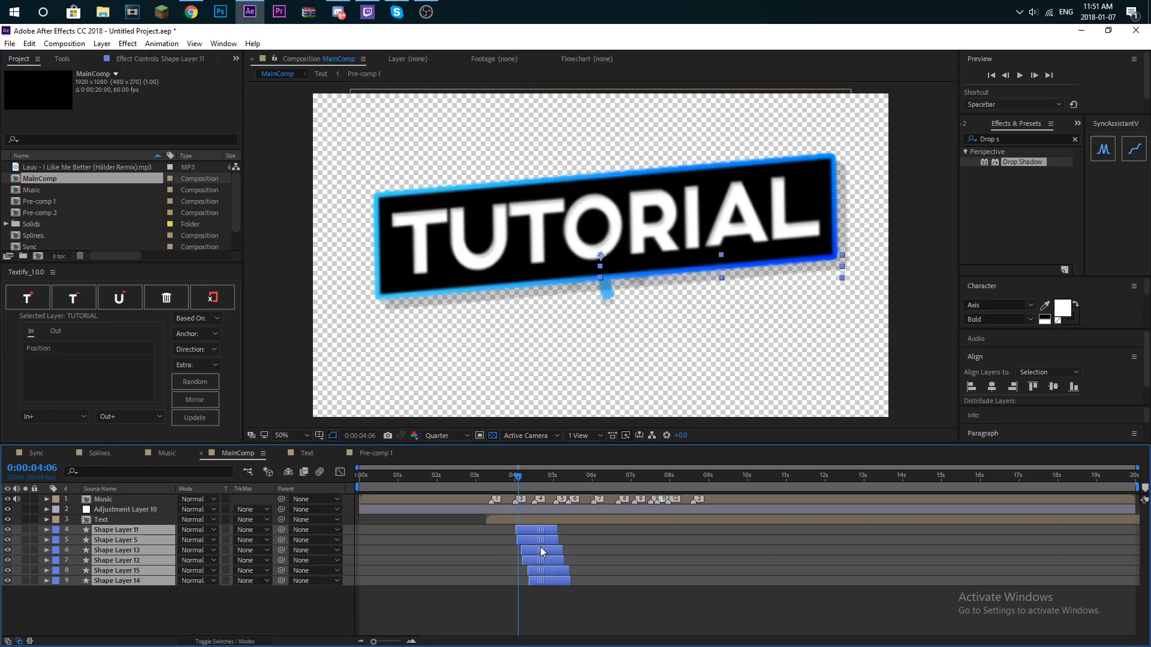
pyautogui.hotkey('ctrl', 'shift', 'a')
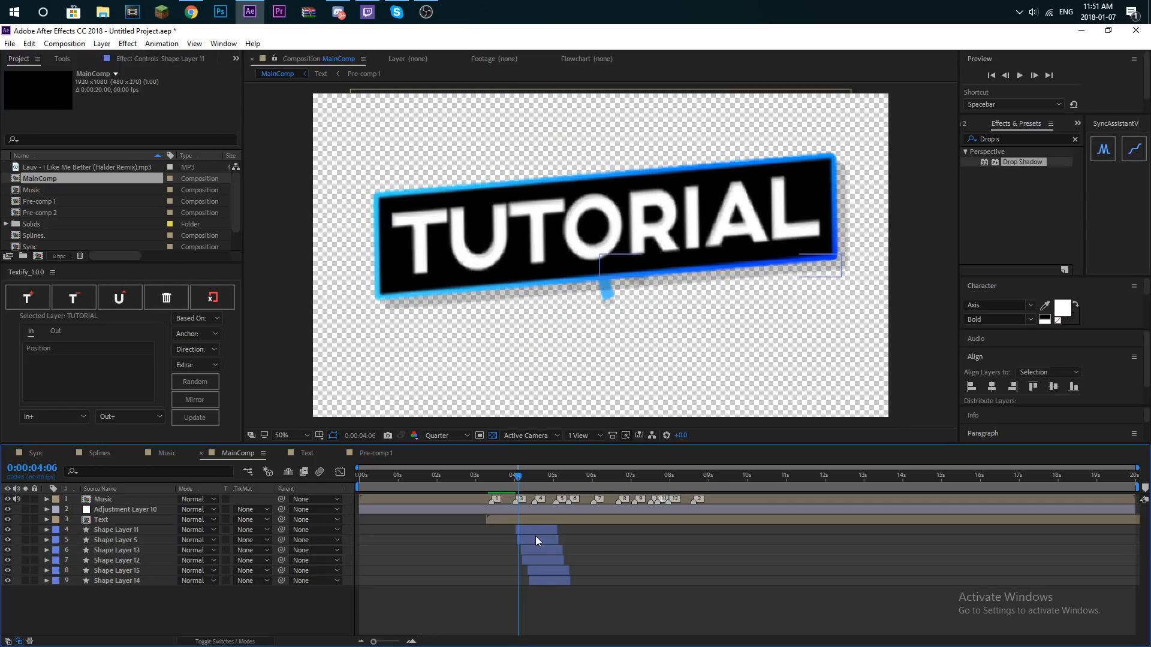
# - Play MainComp from several points to check the spline burst's timing behind the TUTORIAL bar
pyautogui.press('space')
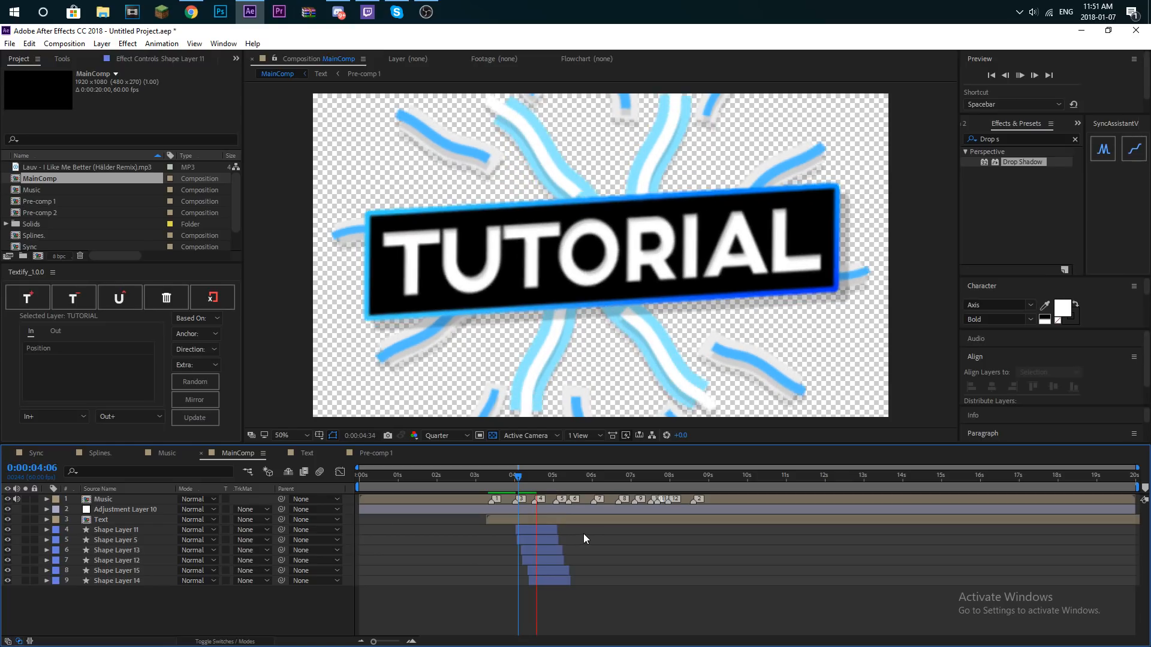
pyautogui.moveTo(519, 475); pyautogui.dragTo(253, 484)
pyautogui.press('space')
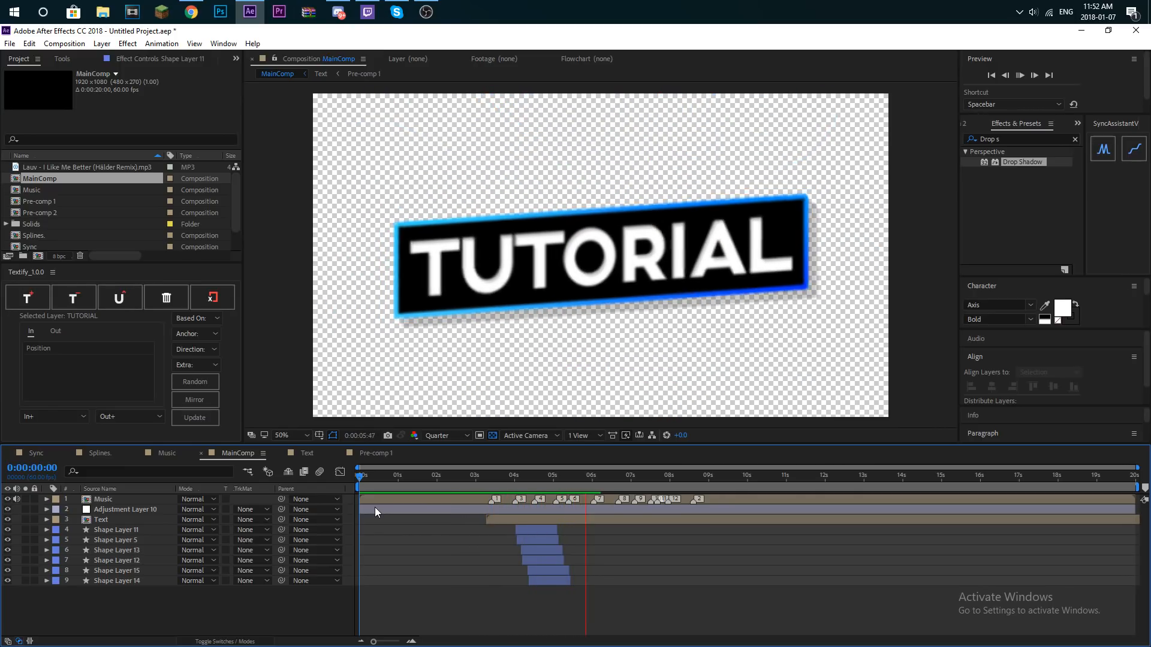
pyautogui.click(487, 477)
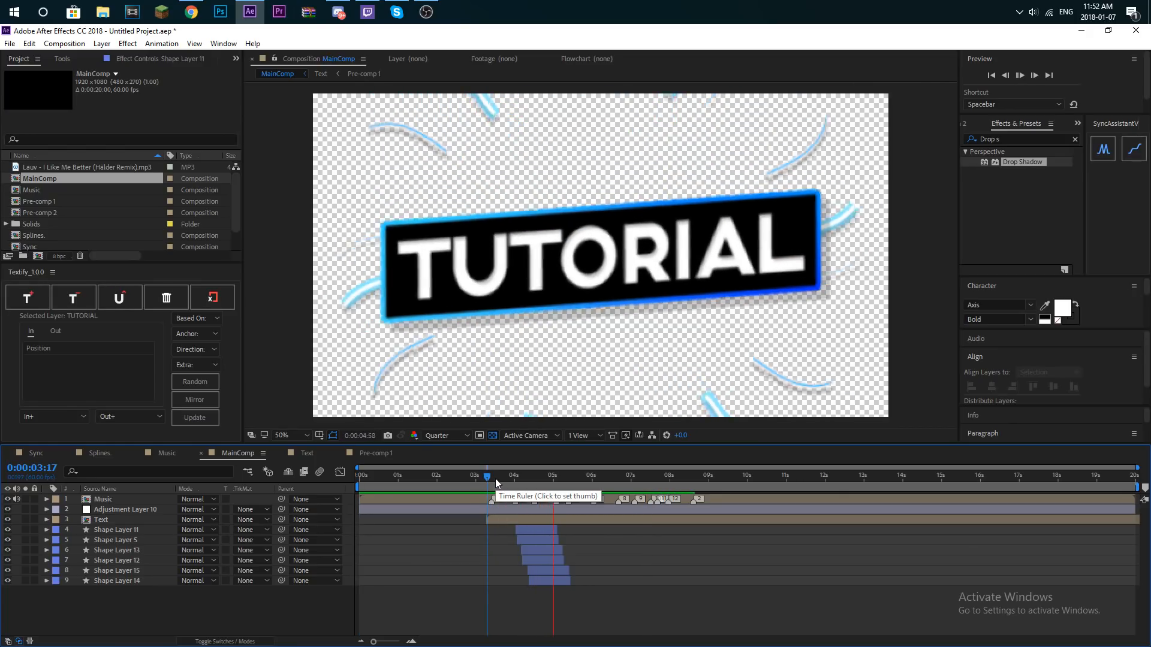
pyautogui.click(495, 477)
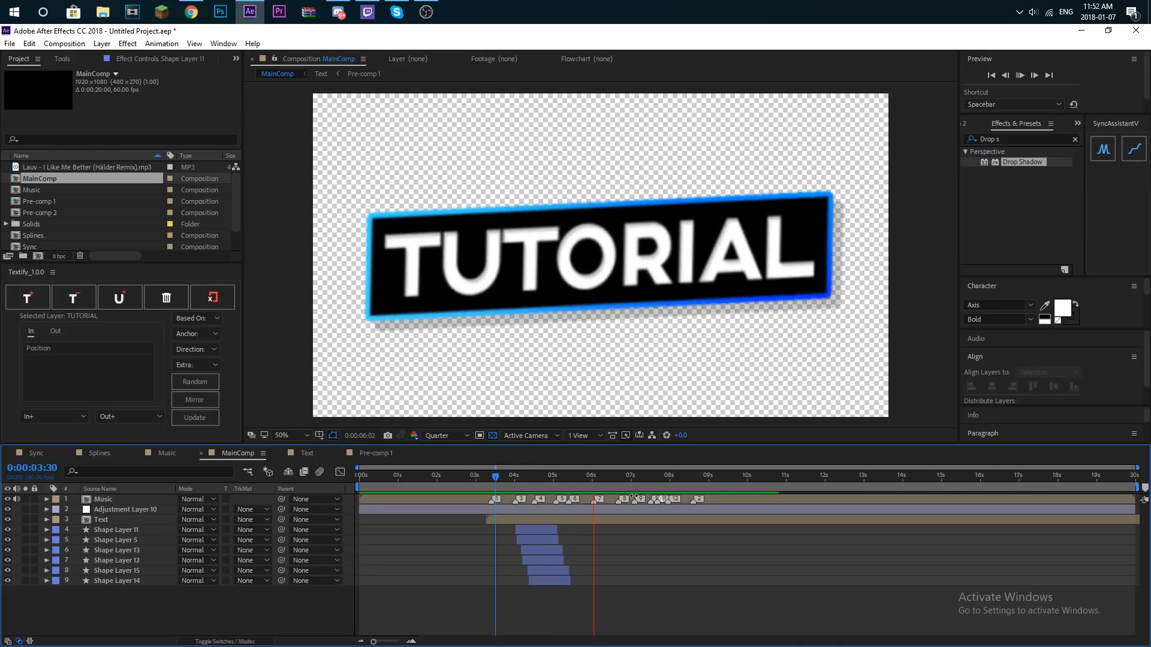
pyautogui.click(534, 478)
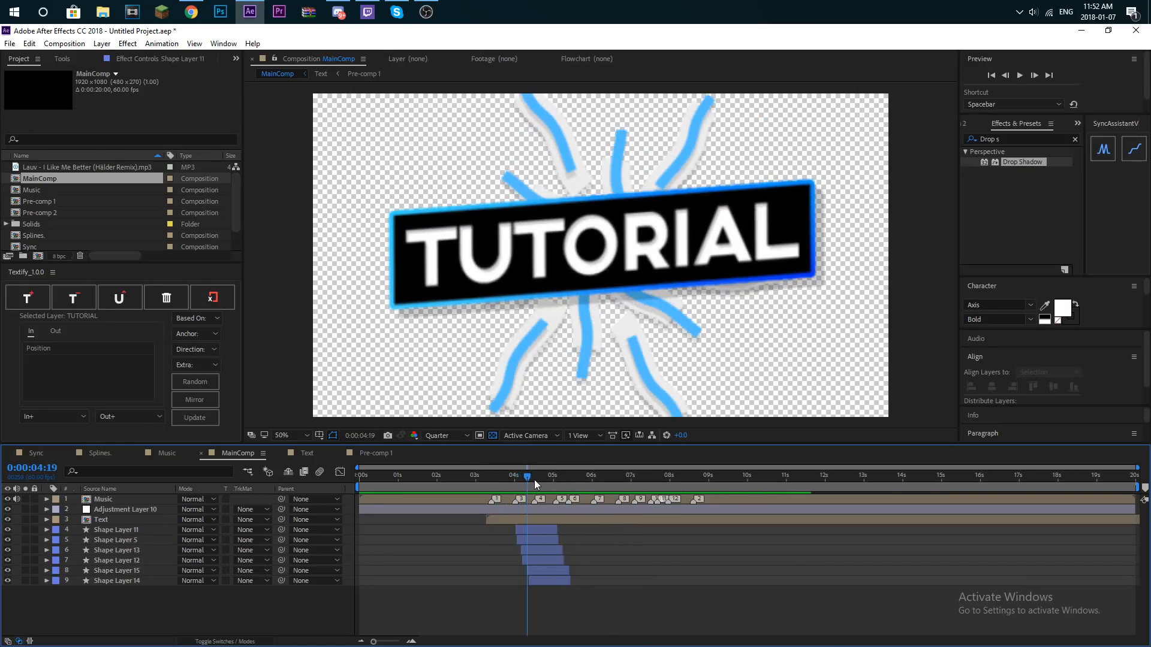
pyautogui.click(509, 479)
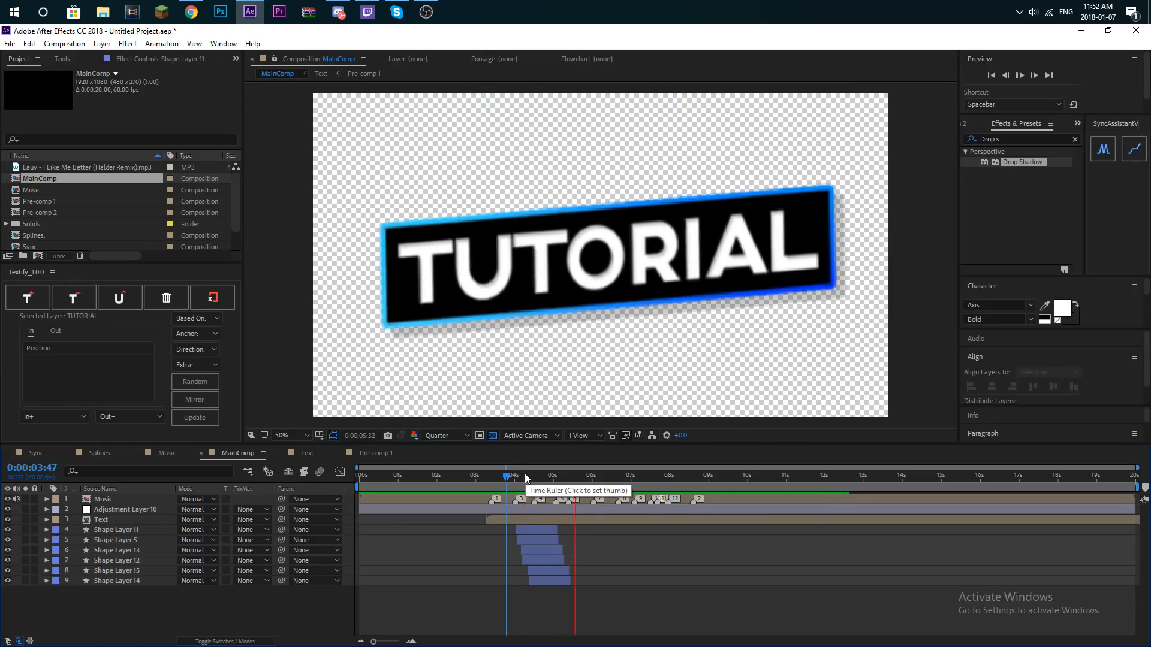
# - Replay MainComp from the Text layer's start and scrub to about 4:30 to review the spline burst behind the TUTORIAL bar
pyautogui.click(520, 476)
pyautogui.click(487, 477)
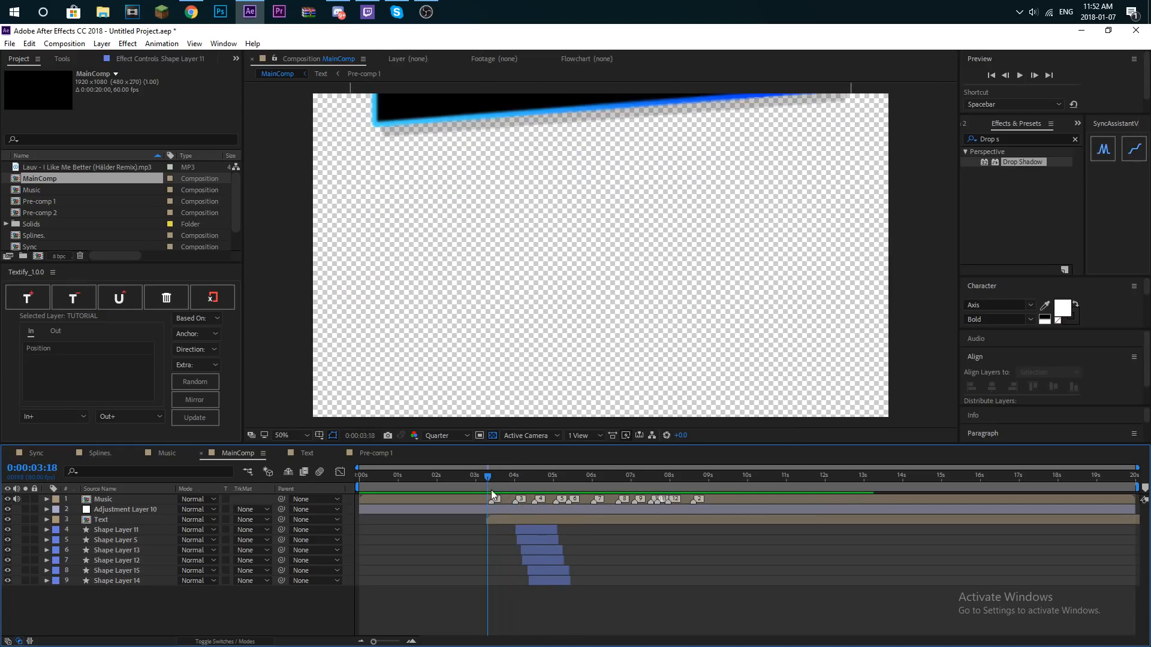
pyautogui.press('space')
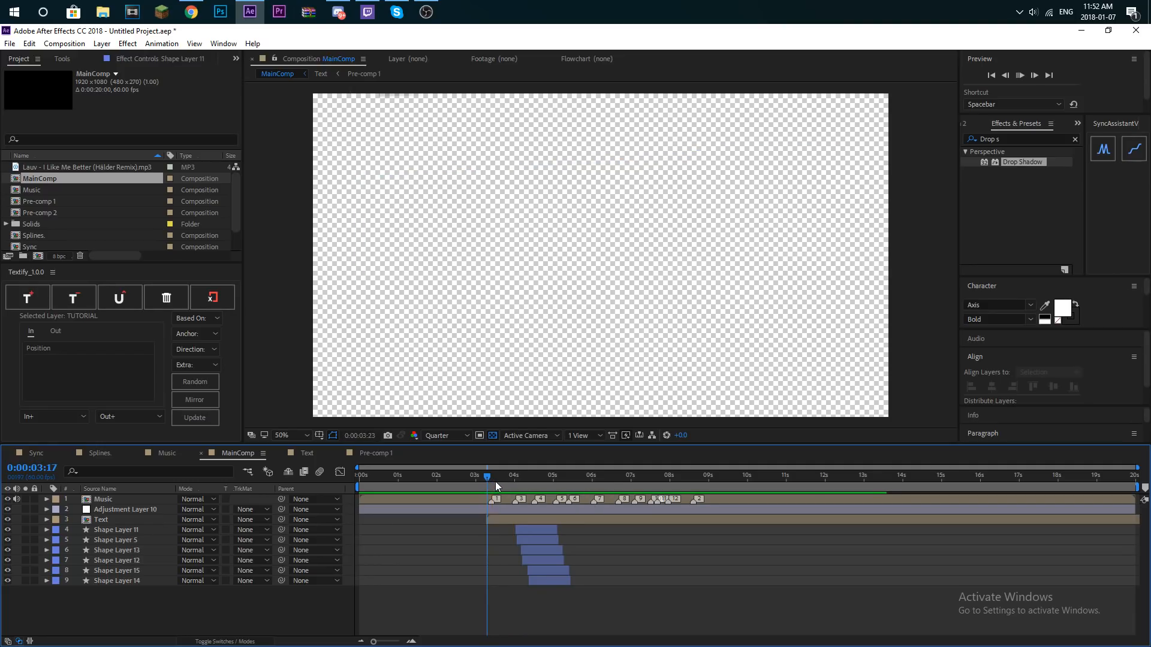
pyautogui.press('space')
pyautogui.moveTo(510, 478); pyautogui.dragTo(534, 474)
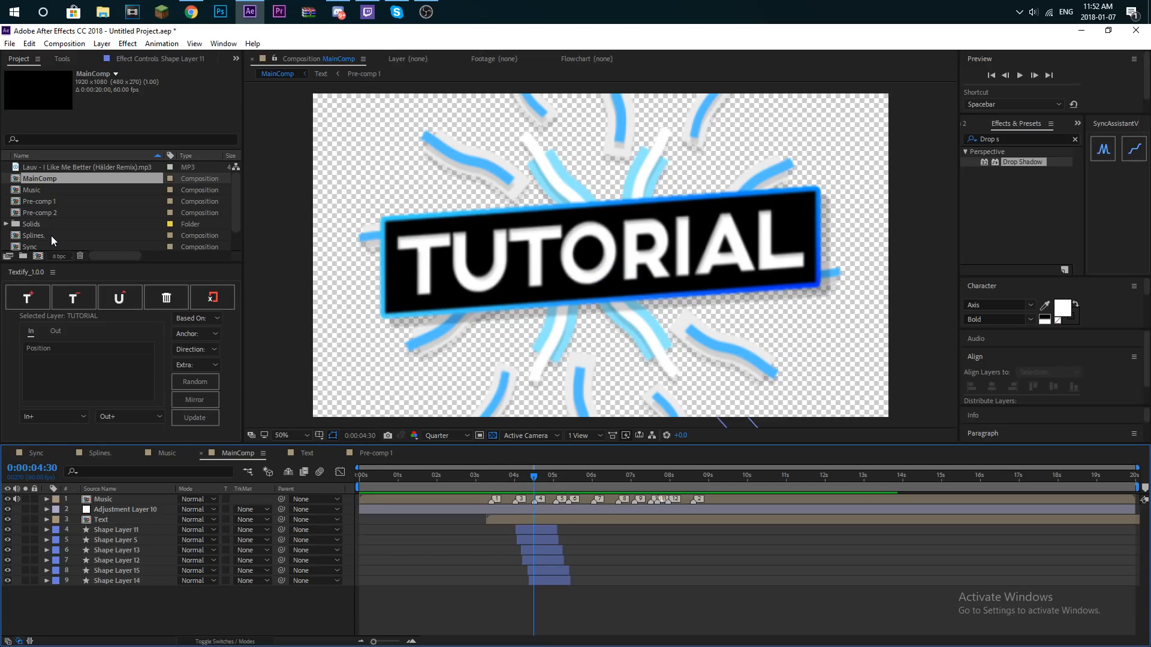
pyautogui.click(102, 43)
pyautogui.moveTo(98, 57)
pyautogui.click(278, 77)
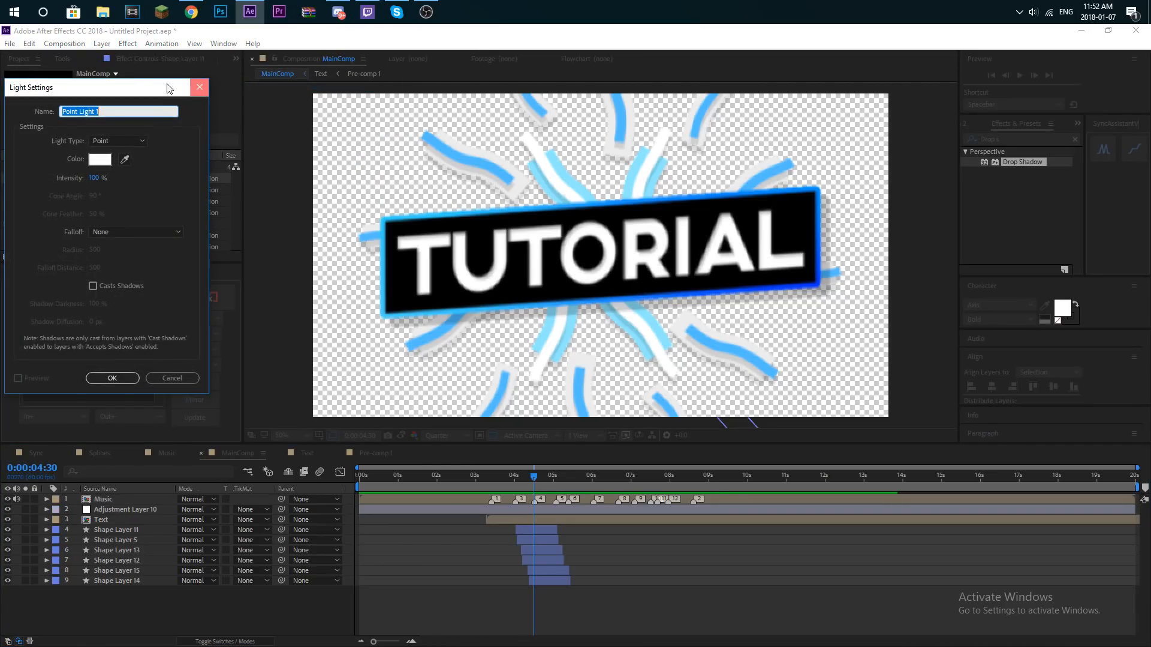
pyautogui.click(199, 87)
pyautogui.click(102, 43)
pyautogui.click(240, 58)
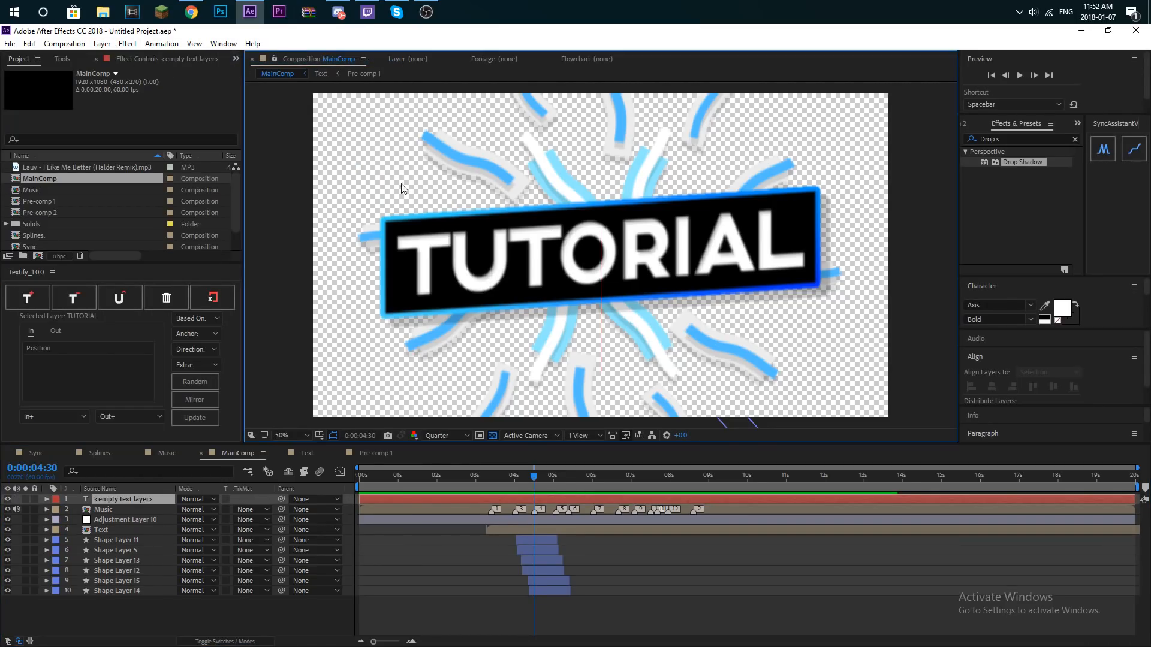
pyautogui.hotkey('ctrl', 'z')
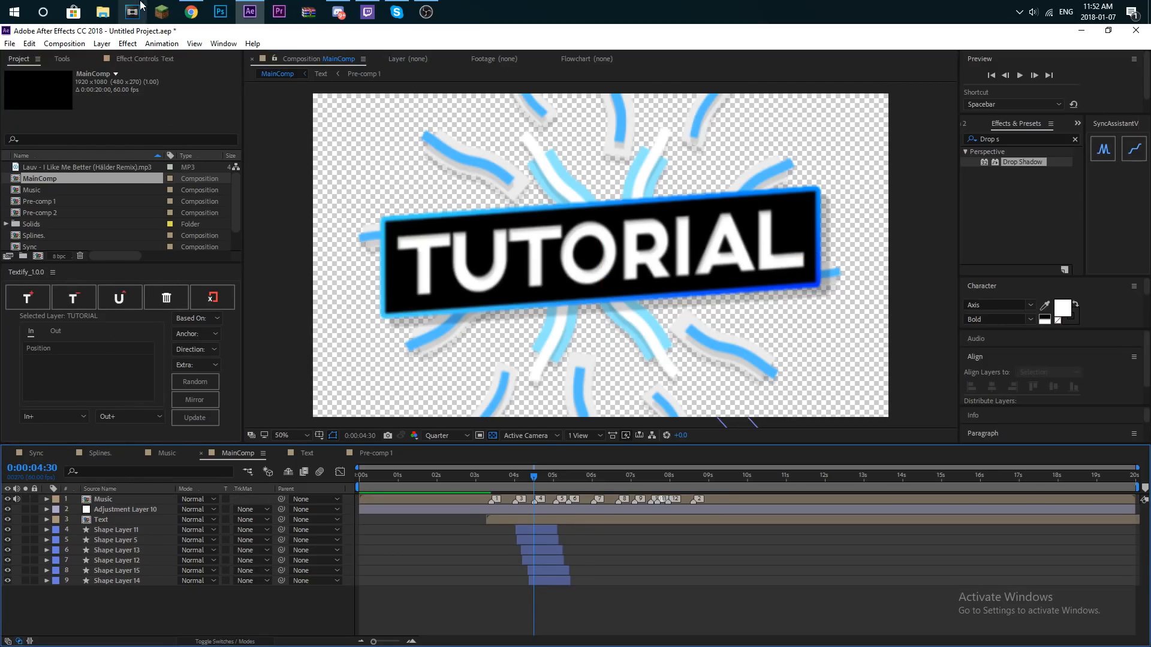
# - Add a black solid to MainComp as the bottom layer, below Shape Layer 14, and preview it as the background
pyautogui.click(99, 45)
pyautogui.moveTo(84, 57)
pyautogui.click(235, 70)
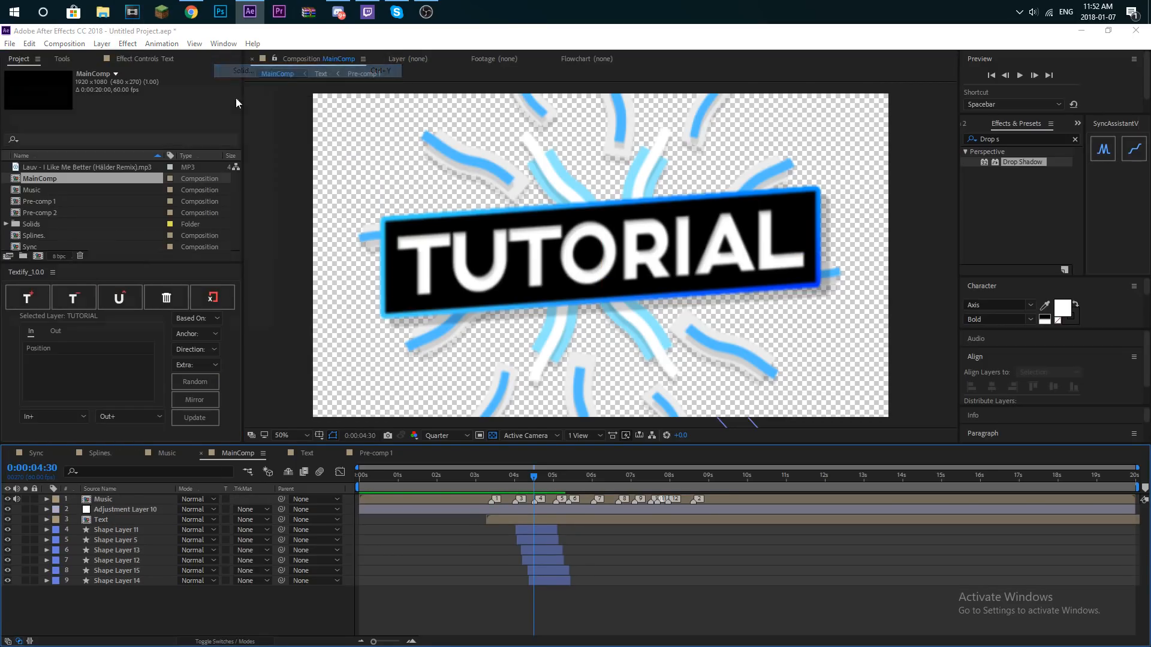
pyautogui.click(198, 325)
pyautogui.moveTo(133, 500); pyautogui.dragTo(90, 600)
pyautogui.moveTo(533, 477); pyautogui.dragTo(503, 477)
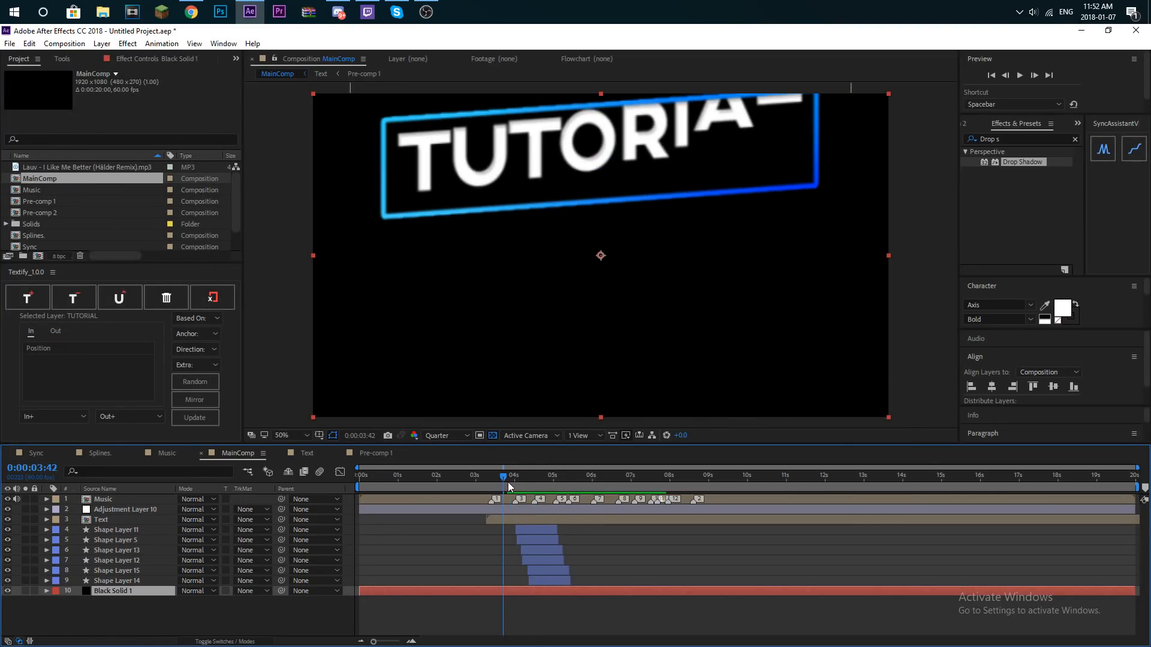
pyautogui.press('space')
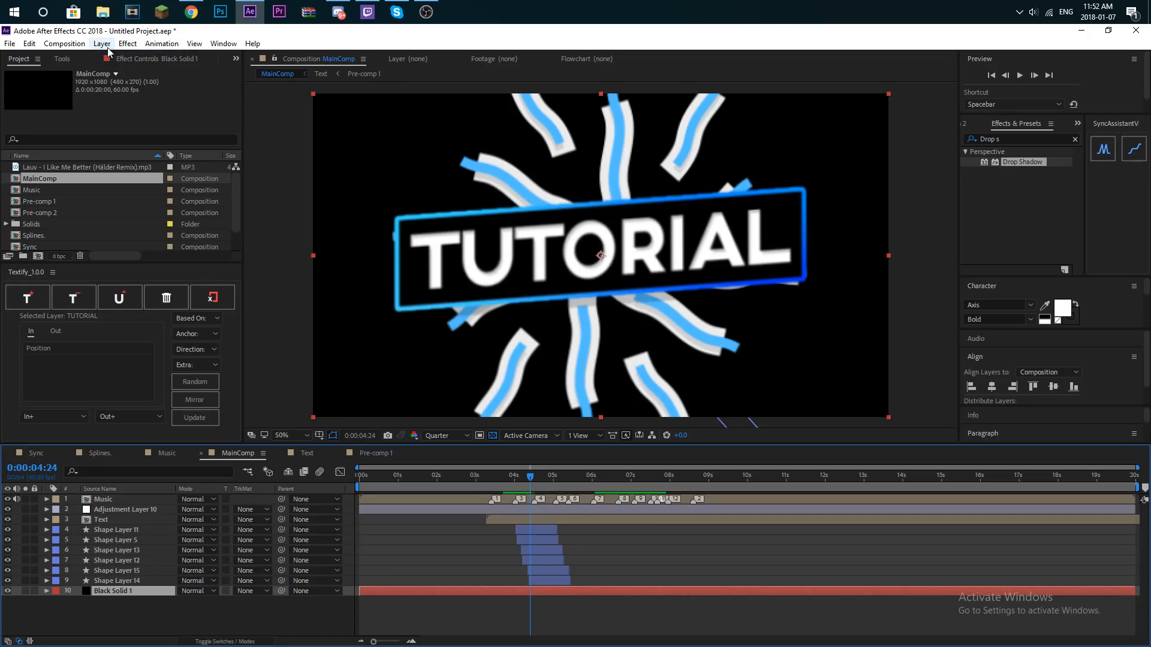
# - Create a second 1920 x 1080 px black solid directly above Black Solid 1
pyautogui.click(102, 43)
pyautogui.moveTo(36, 57)
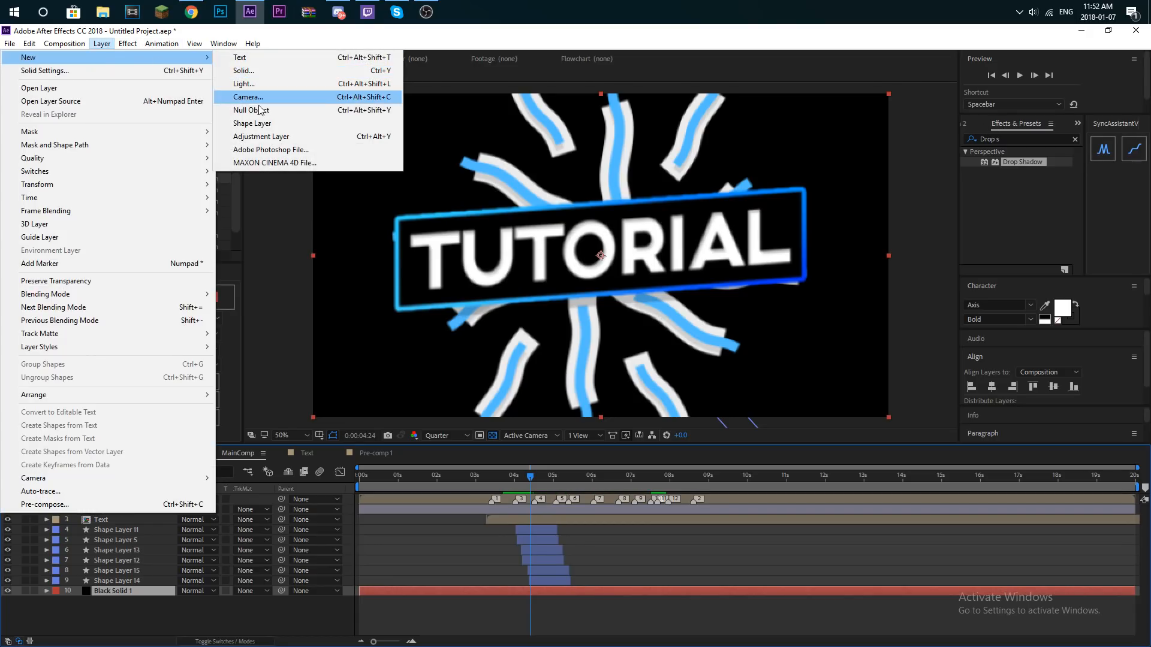
pyautogui.click(251, 71)
pyautogui.click(199, 322)
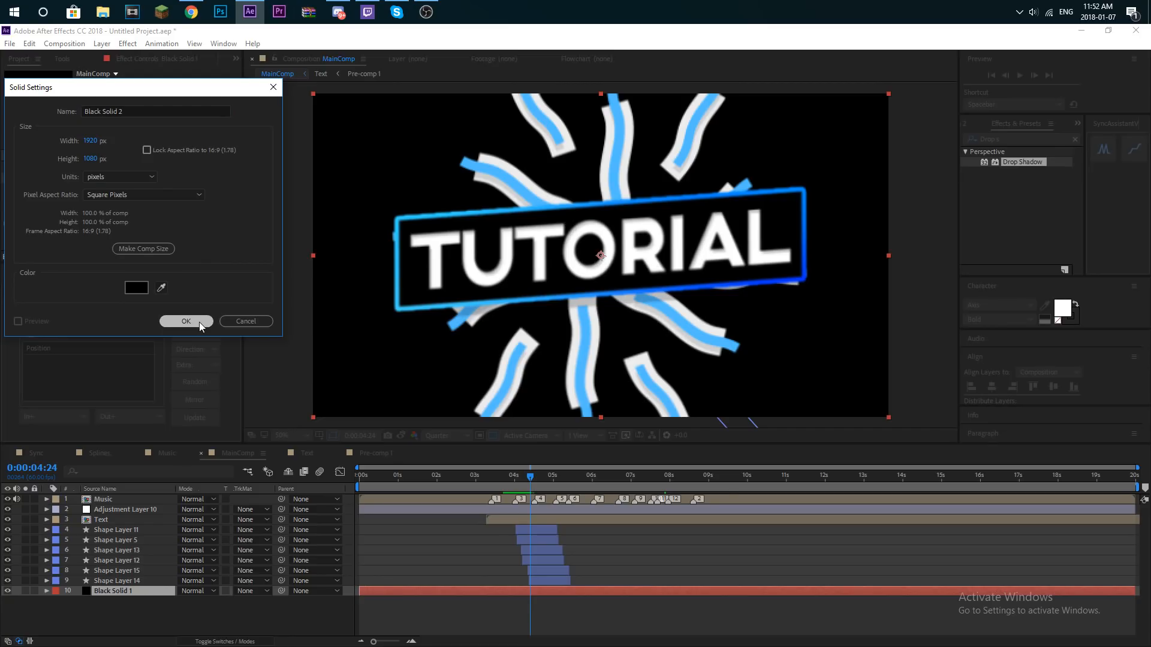
# - Find the Optical Flares effect and apply it to Black Solid 2
pyautogui.click(1075, 139)
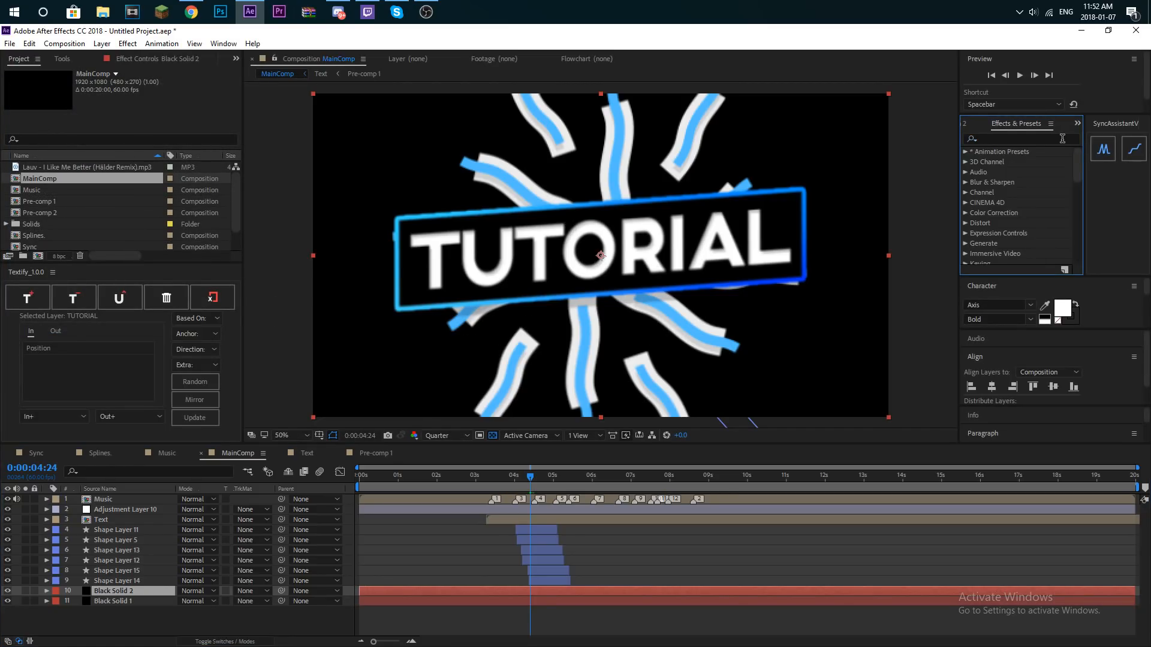
pyautogui.write('Optical')
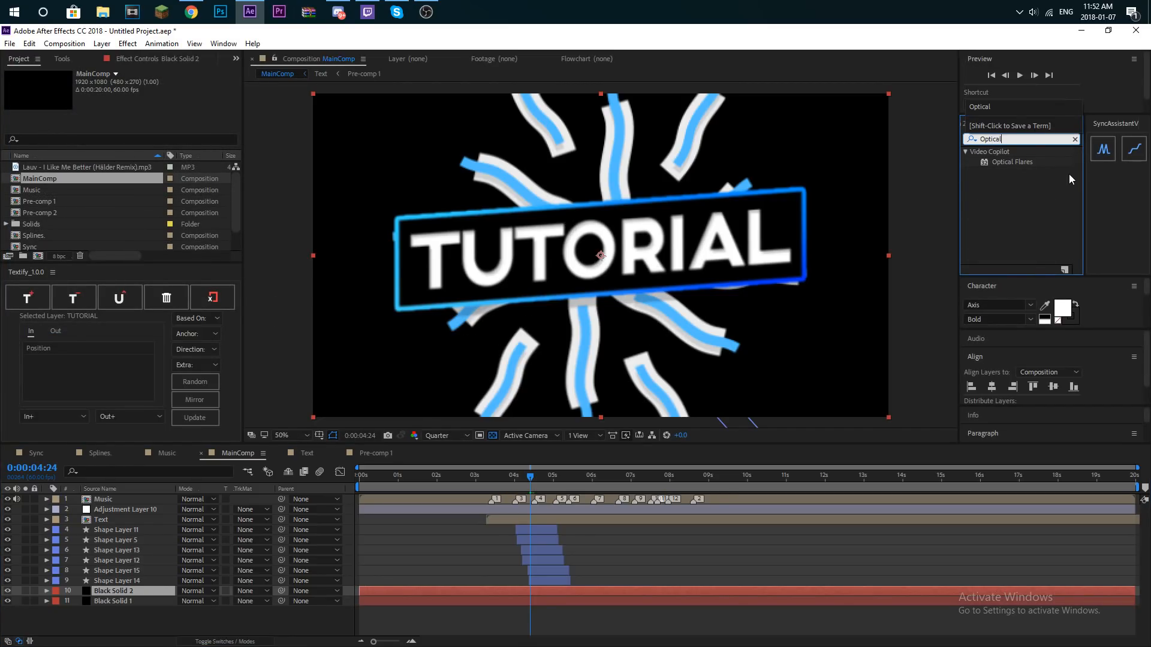
pyautogui.click(1008, 163)
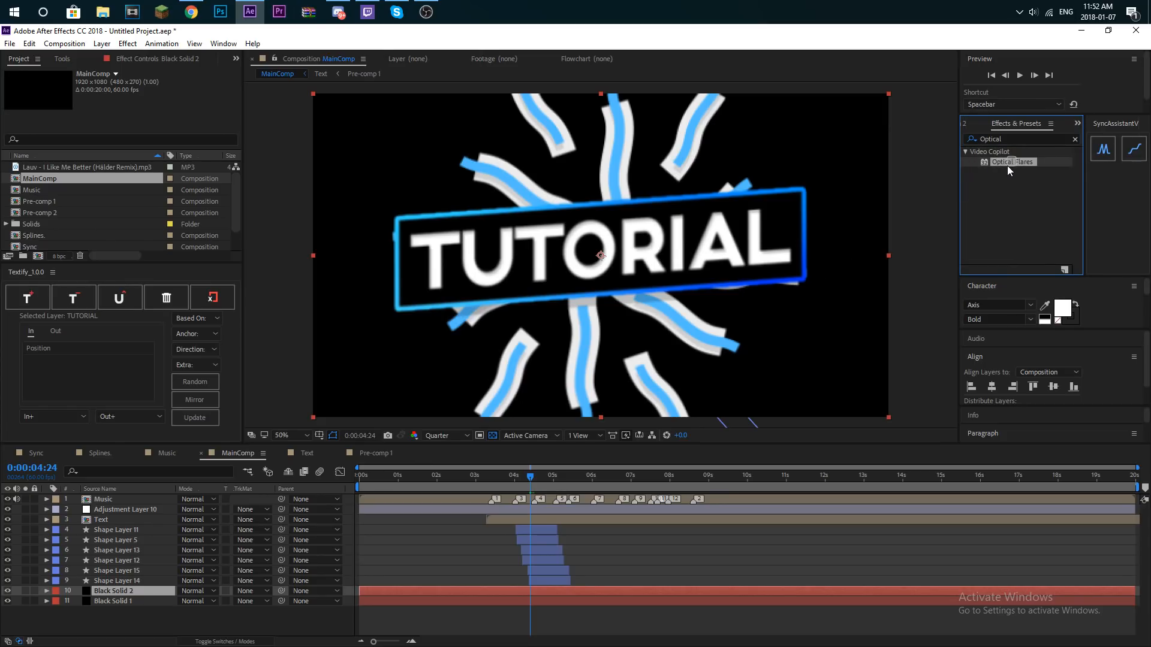
pyautogui.click(1019, 158)
pyautogui.click(1027, 160)
pyautogui.click(1028, 163)
pyautogui.moveTo(1028, 162); pyautogui.dragTo(171, 591)
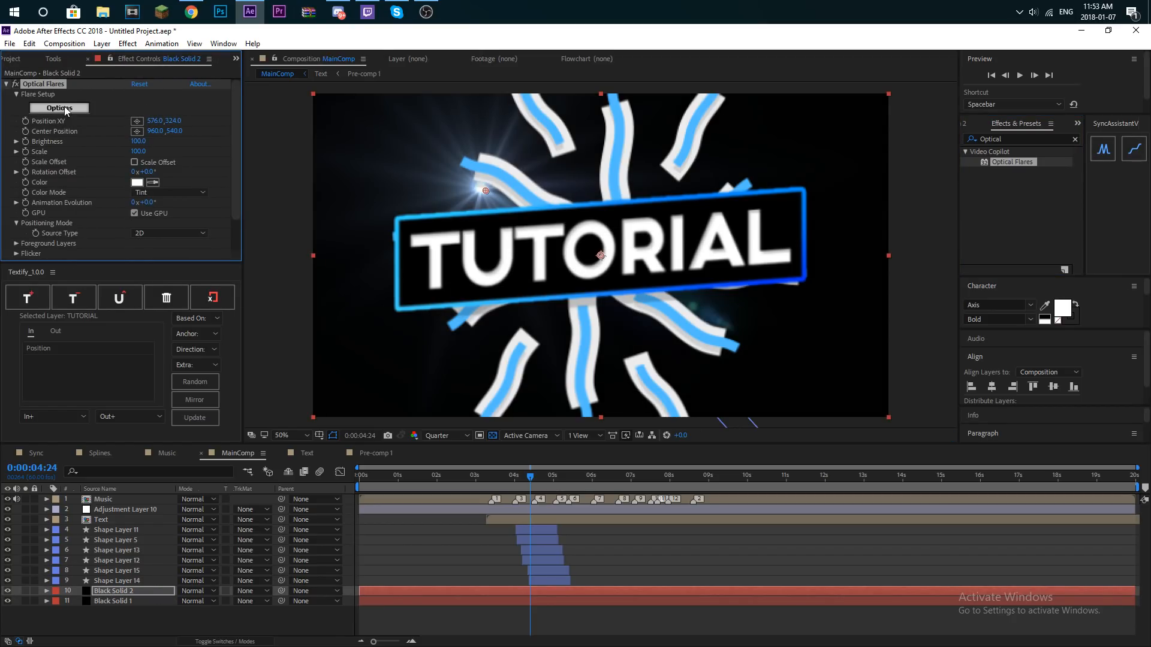
# - Remove all default lens objects from the flare's options, add a single Glow object and accept the setup
pyautogui.click(59, 108)
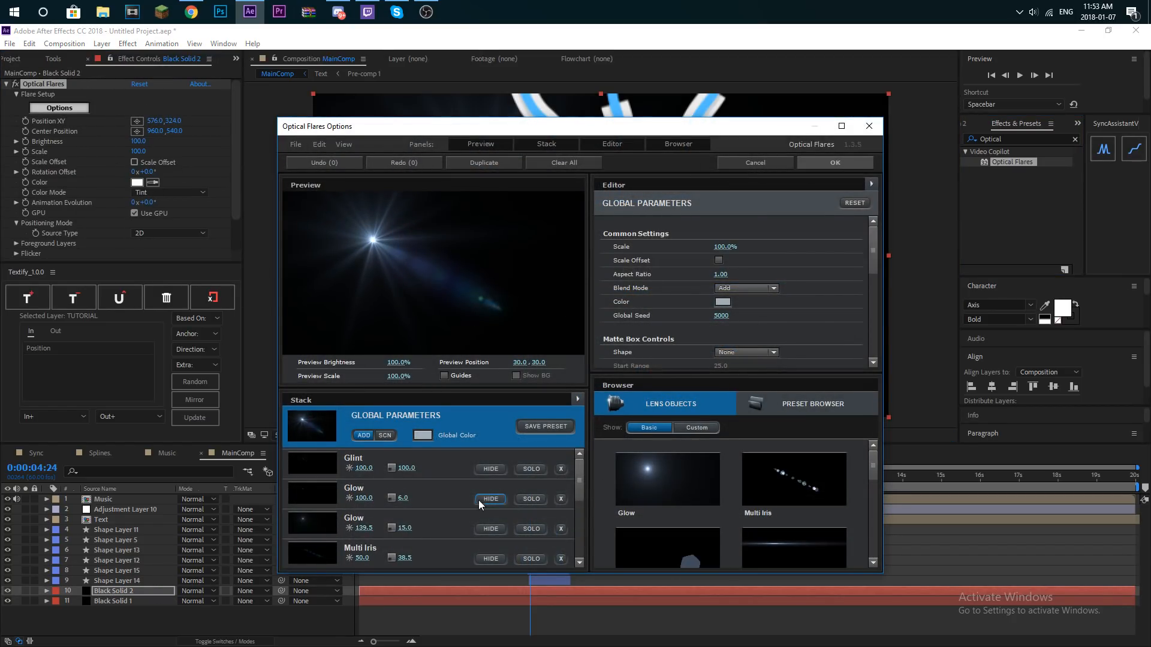
pyautogui.click(562, 469)
pyautogui.click(562, 468)
pyautogui.click(563, 469)
pyautogui.click(563, 469)
pyautogui.click(562, 469)
pyautogui.click(563, 469)
pyautogui.click(563, 469)
pyautogui.click(563, 469)
pyautogui.click(643, 466)
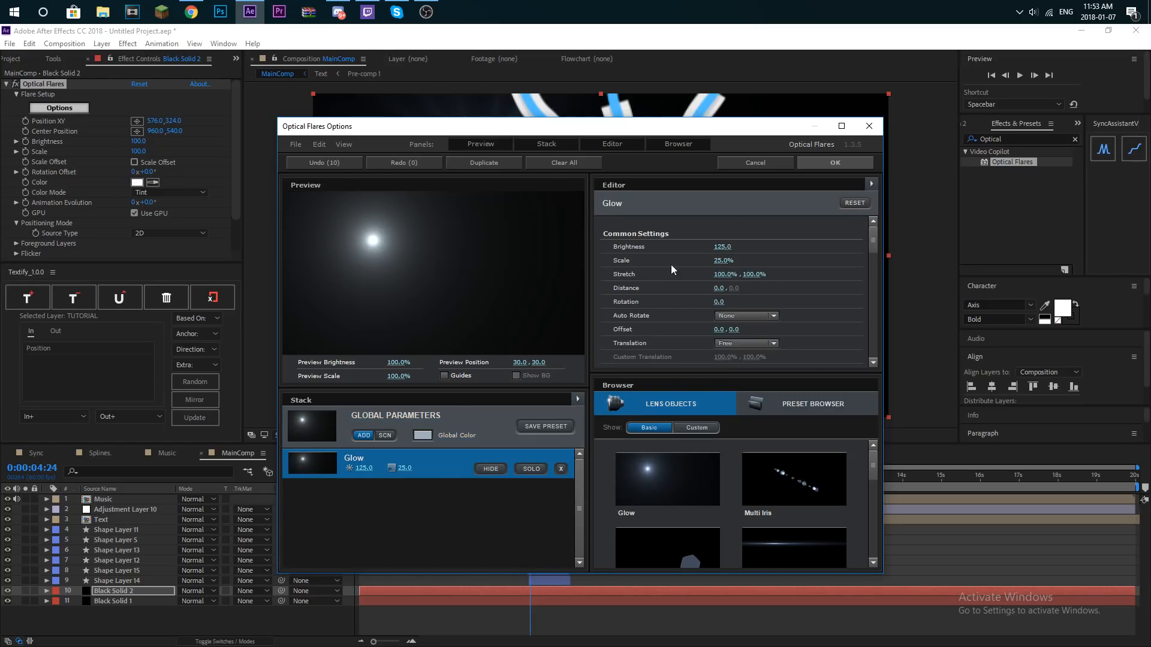
pyautogui.click(831, 163)
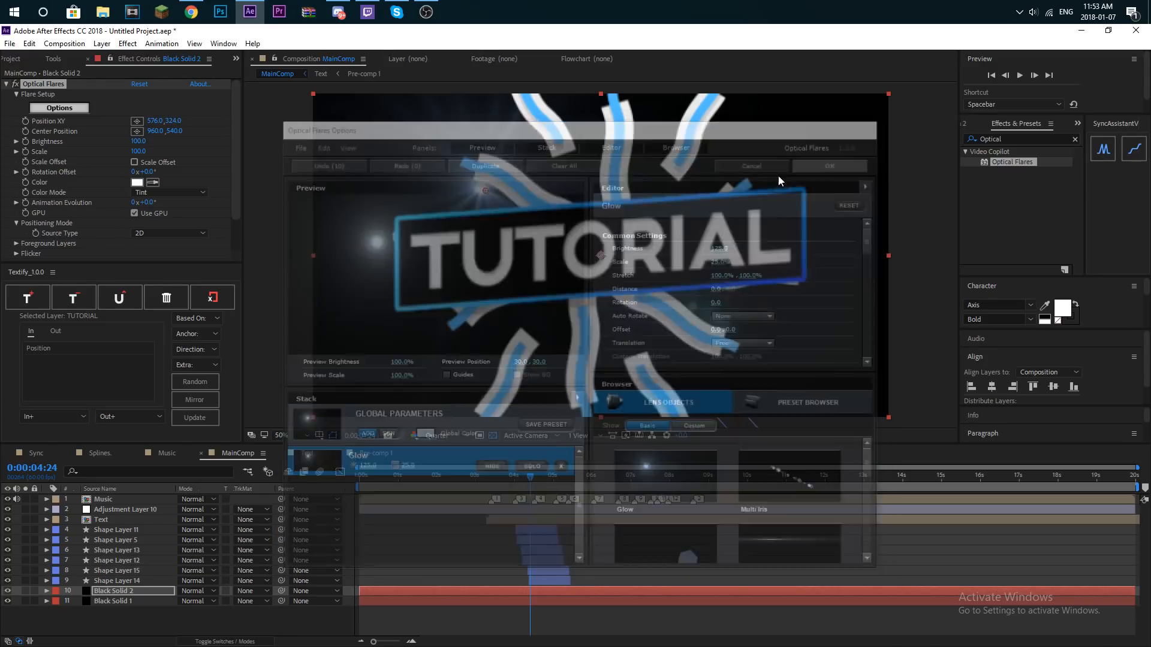
# - Set the Optical Flares color on Black Solid 2 to light blue 7CD8FF
pyautogui.click(137, 182)
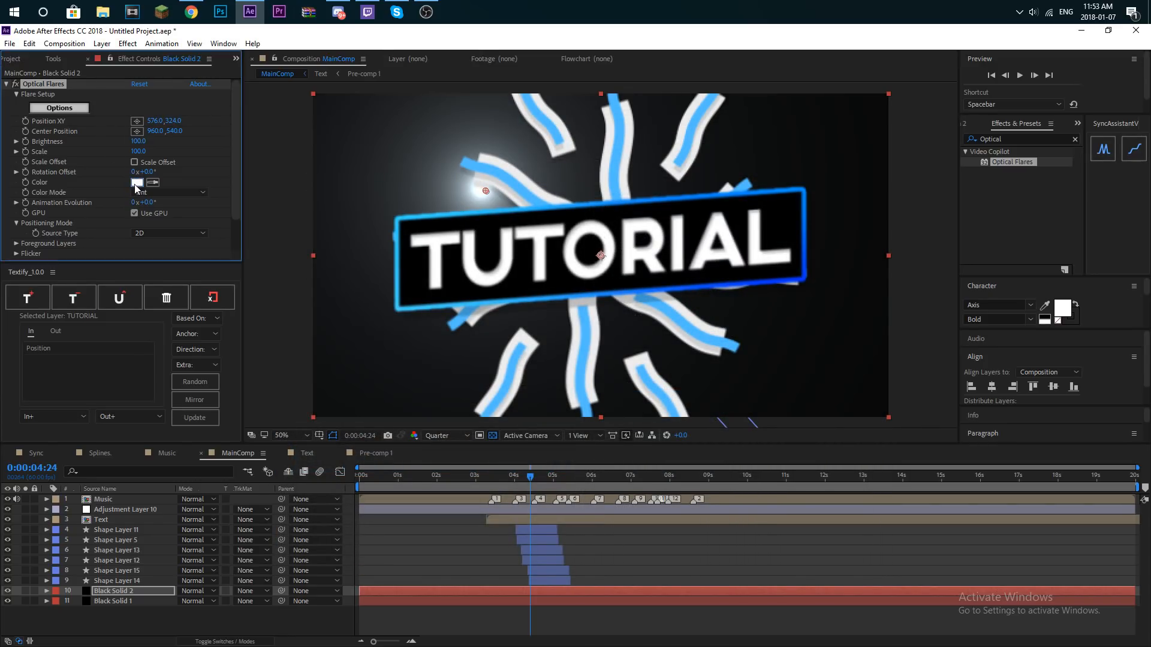
pyautogui.click(97, 108)
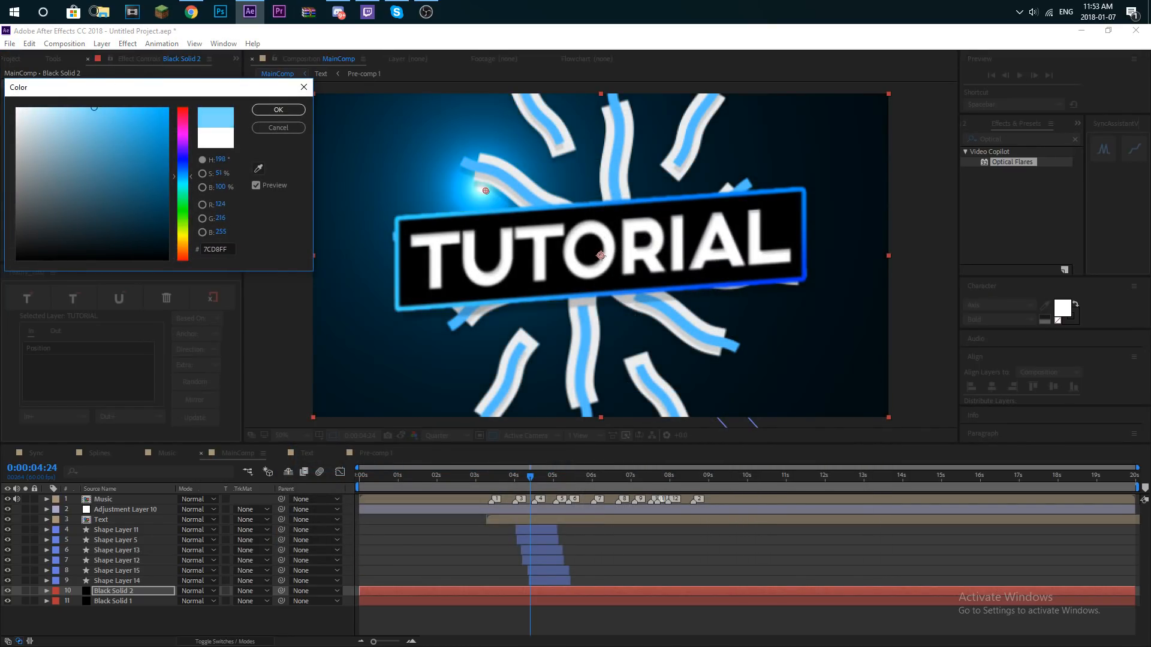
pyautogui.click(278, 110)
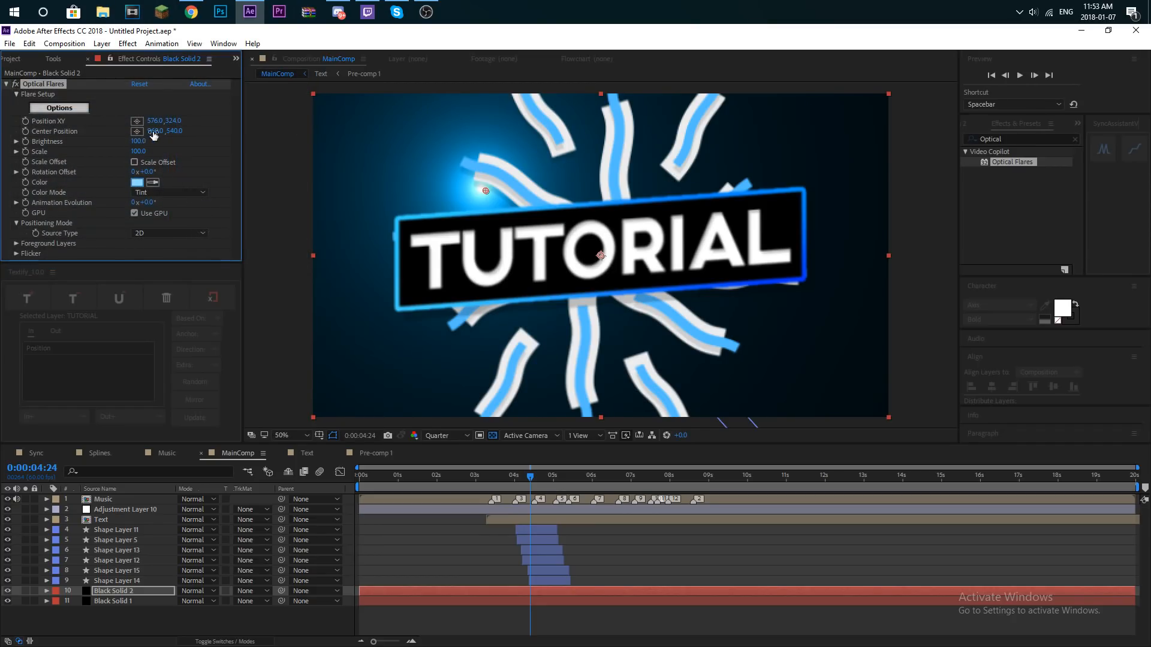
# - Set the flare's Position XY to 915, 1230 so the glow shines up from below the frame's bottom centre
pyautogui.moveTo(176, 120); pyautogui.dragTo(779, 68)
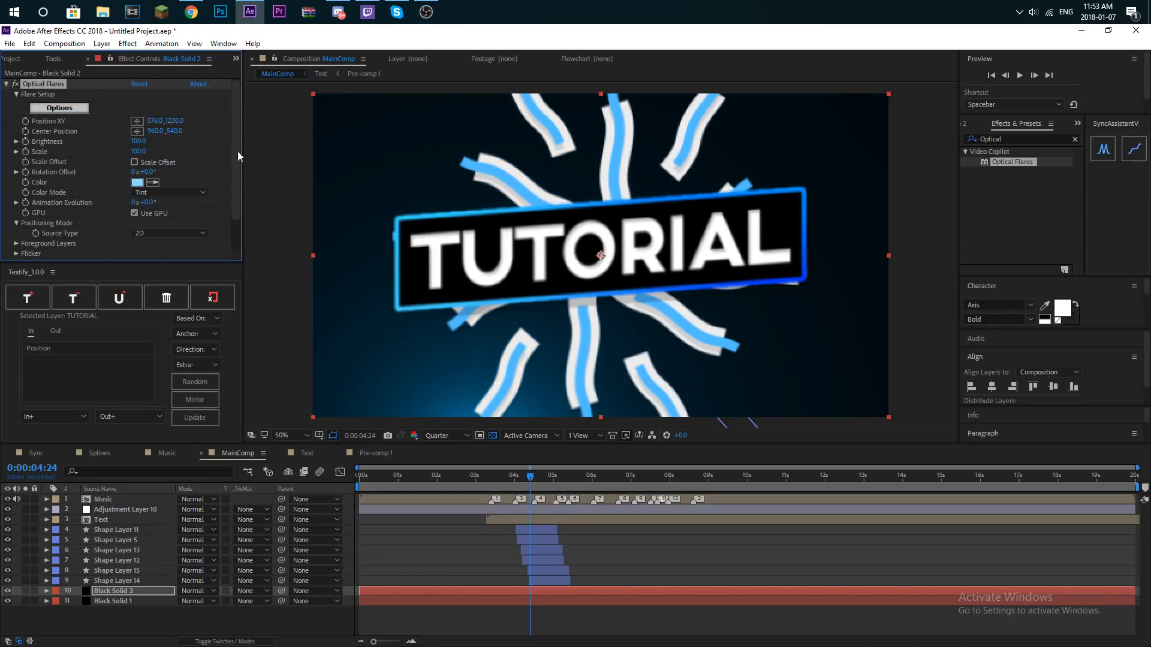
pyautogui.click(207, 126)
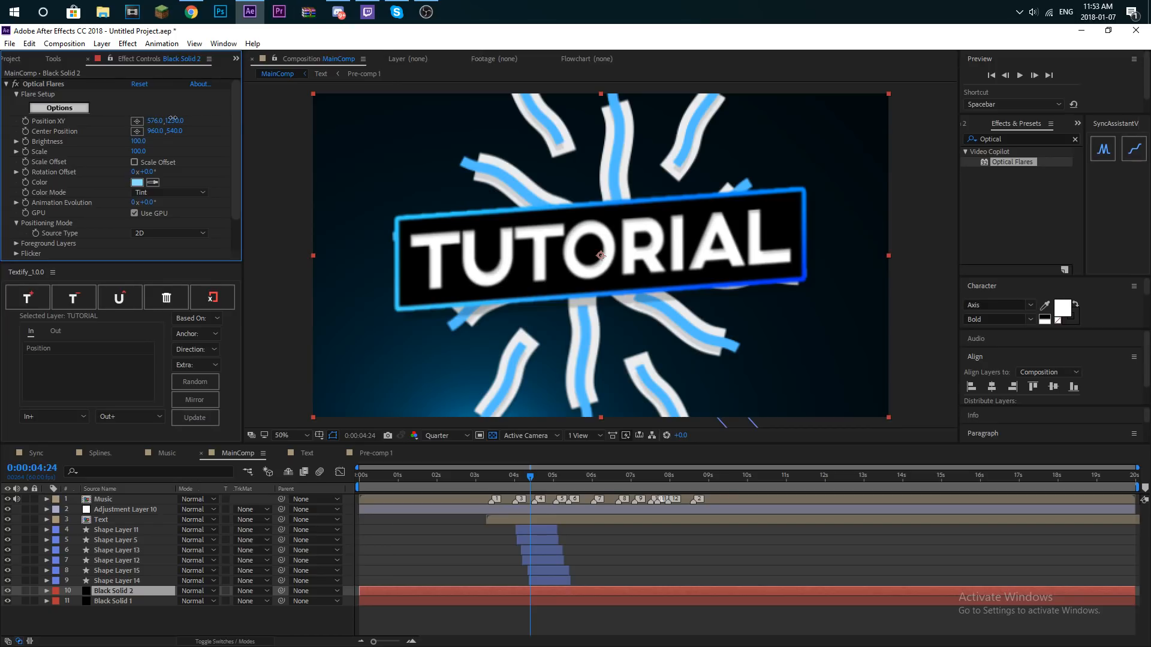
pyautogui.moveTo(164, 120); pyautogui.dragTo(443, 101)
pyautogui.moveTo(366, 109); pyautogui.dragTo(333, 108)
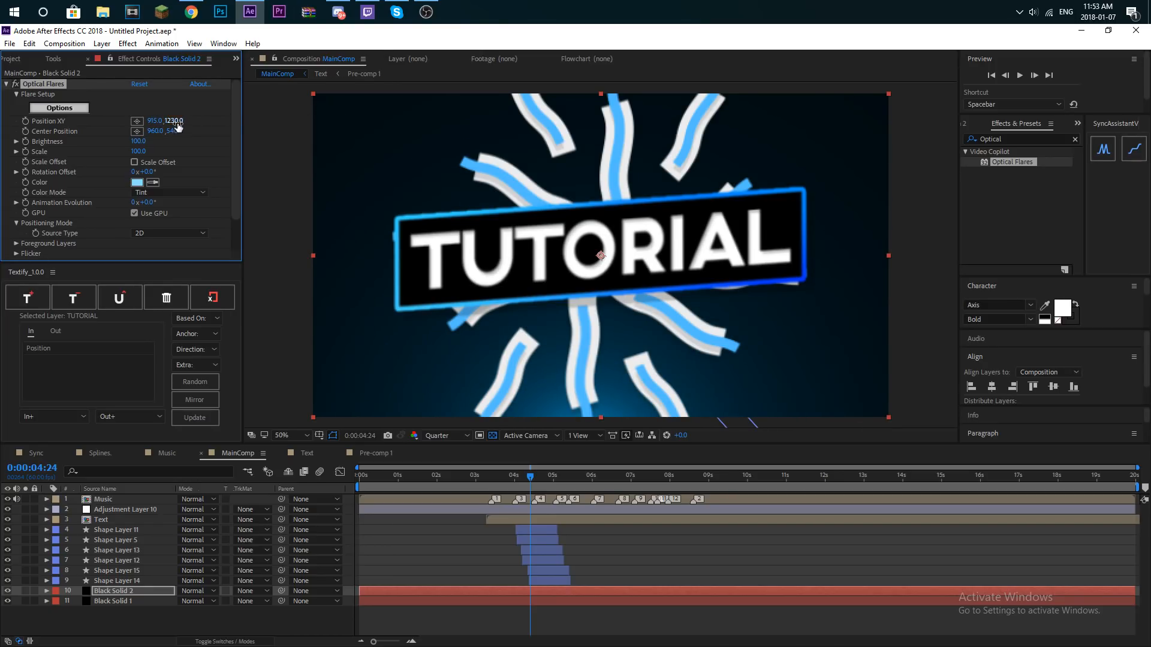
# - Set the flare's Scale to 170, vertical position to 1324 and Brightness to 90, and preview the glow from about 3:52
pyautogui.moveTo(152, 129); pyautogui.dragTo(121, 118)
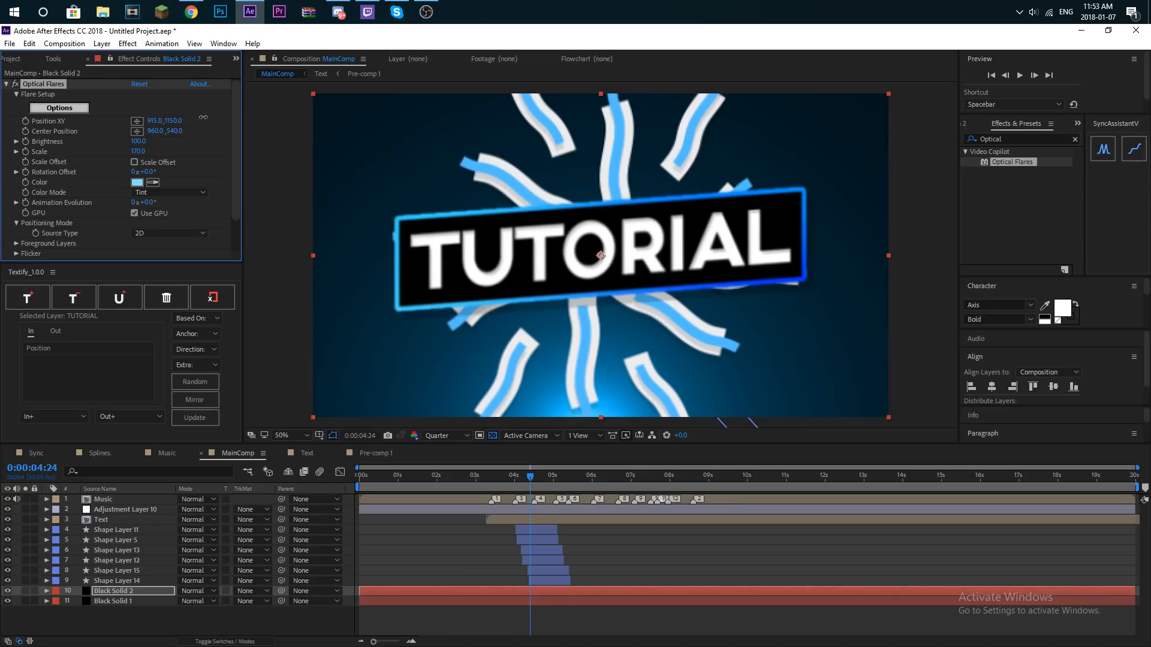
pyautogui.moveTo(193, 119); pyautogui.dragTo(360, 98)
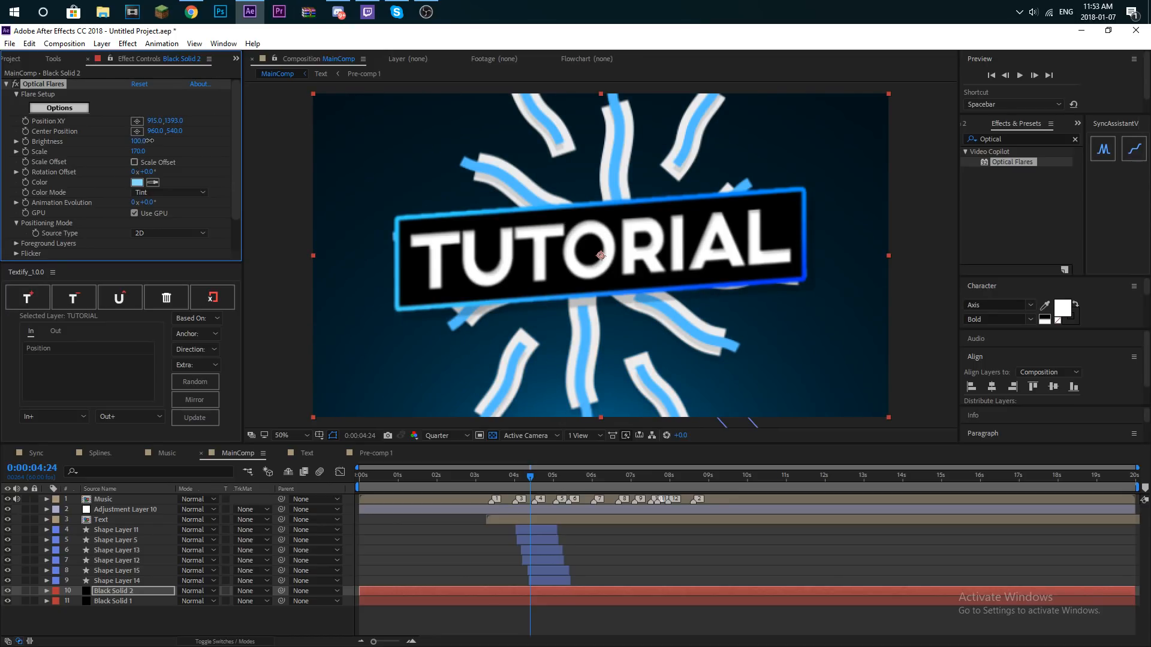
pyautogui.moveTo(149, 141); pyautogui.dragTo(141, 140)
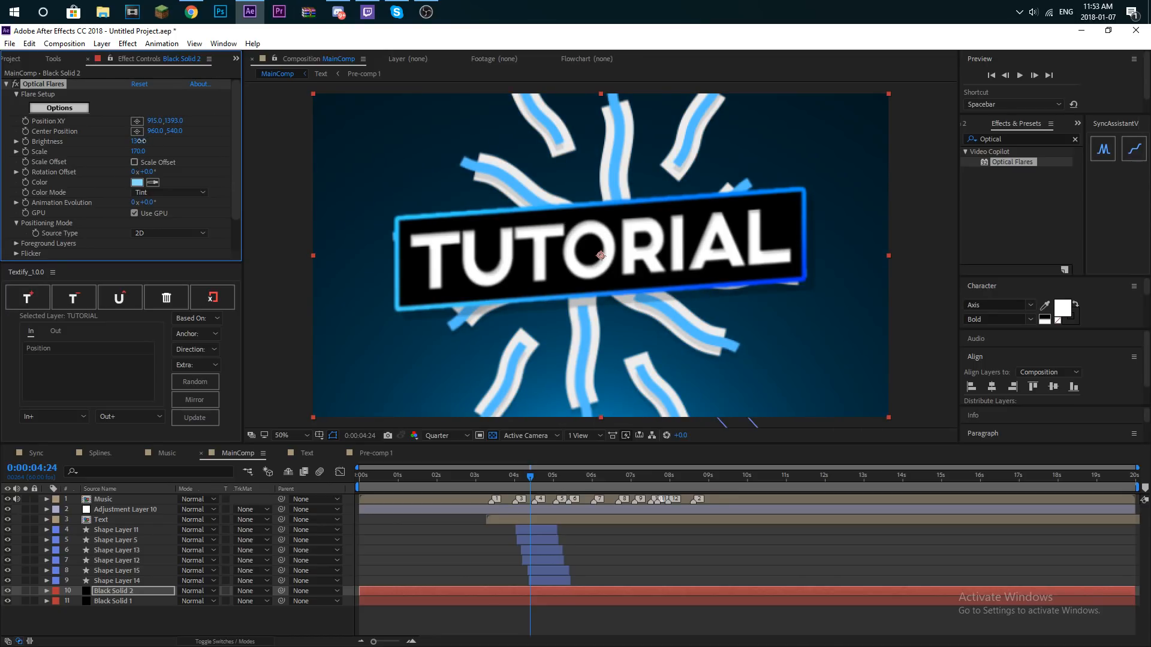
pyautogui.moveTo(147, 120); pyautogui.dragTo(139, 121)
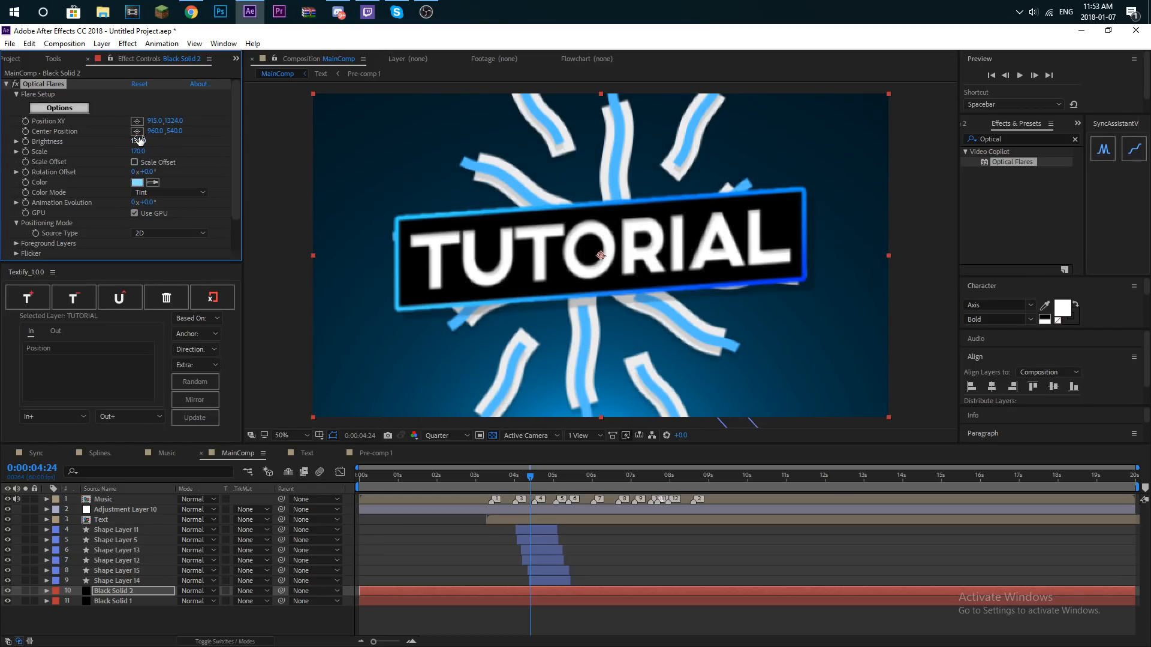
pyautogui.moveTo(138, 140); pyautogui.dragTo(133, 133)
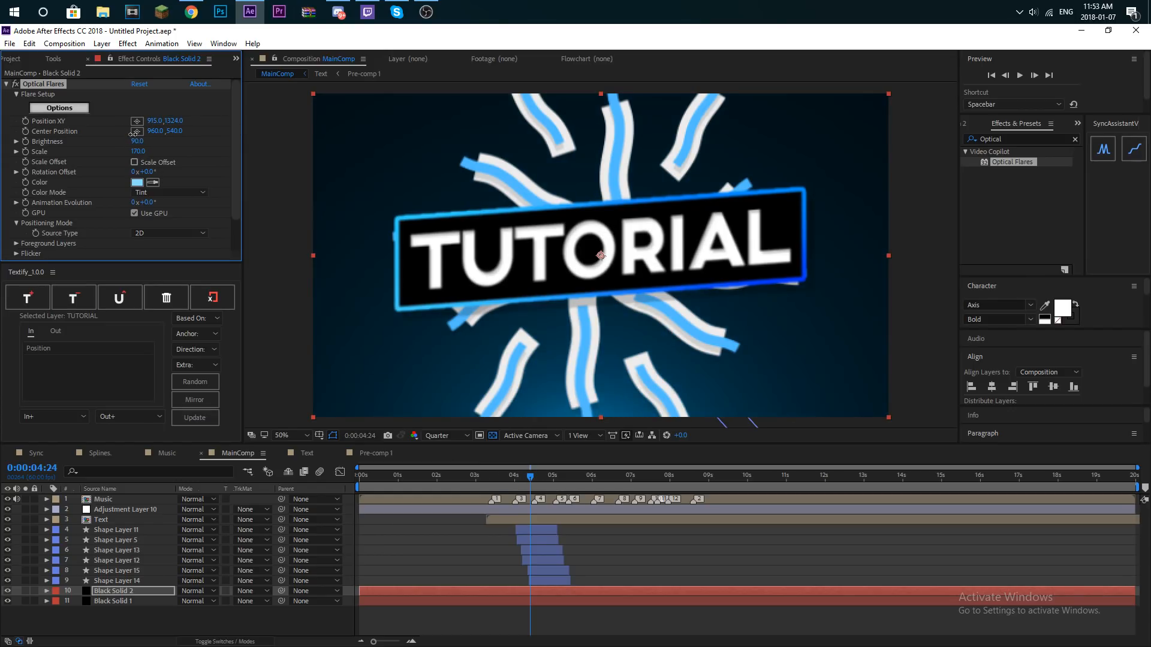
pyautogui.moveTo(530, 477)
pyautogui.mouseDown()
pyautogui.moveTo(496, 478)
pyautogui.moveTo(509, 478)
pyautogui.mouseUp()
pyautogui.press('space')
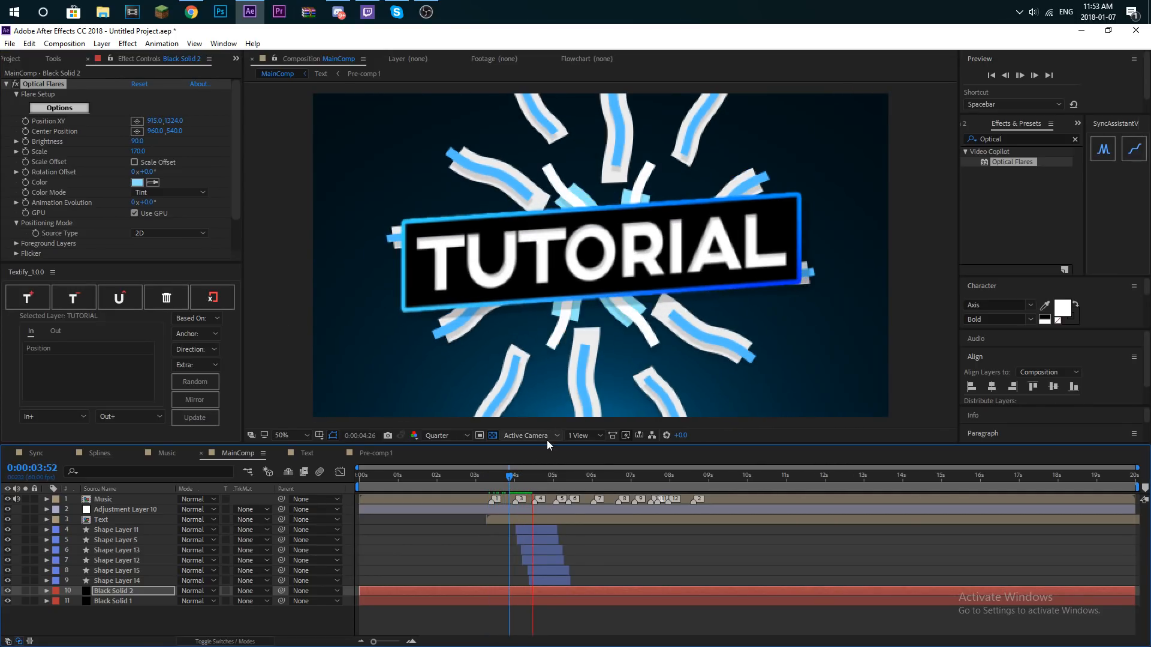
# - Create a new shape layer above Black Solid 2 and add an ellipse path and a fill to its contents
pyautogui.moveTo(513, 478); pyautogui.dragTo(486, 480)
pyautogui.click(102, 43)
pyautogui.moveTo(90, 58)
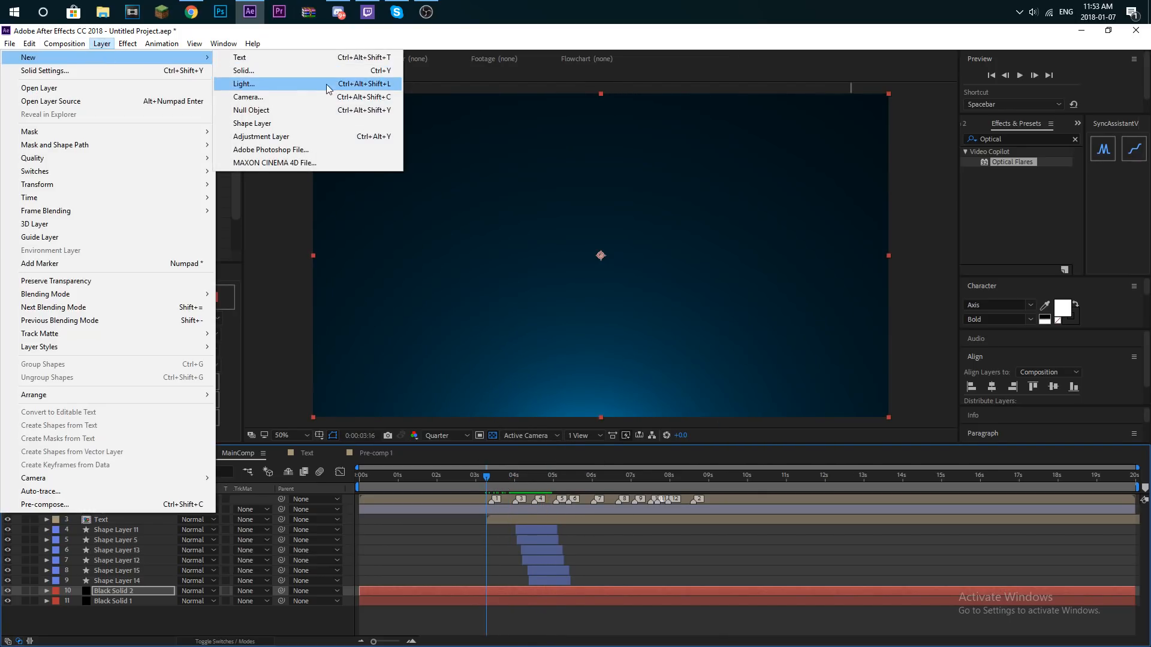
pyautogui.click(273, 124)
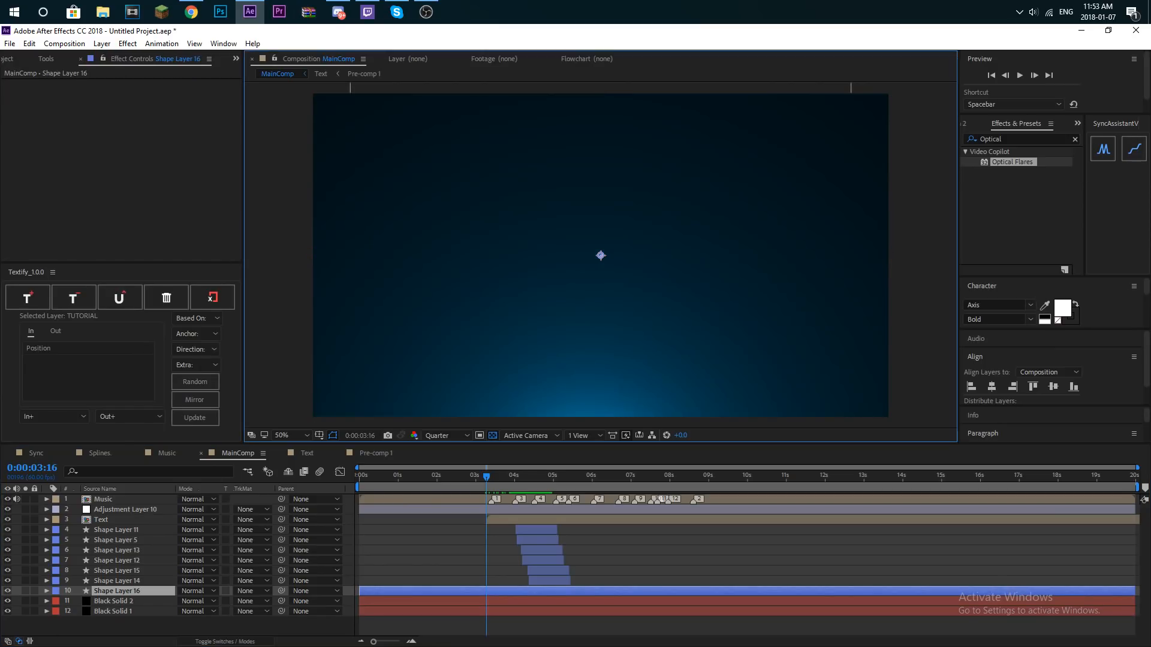
pyautogui.click(47, 591)
pyautogui.click(268, 601)
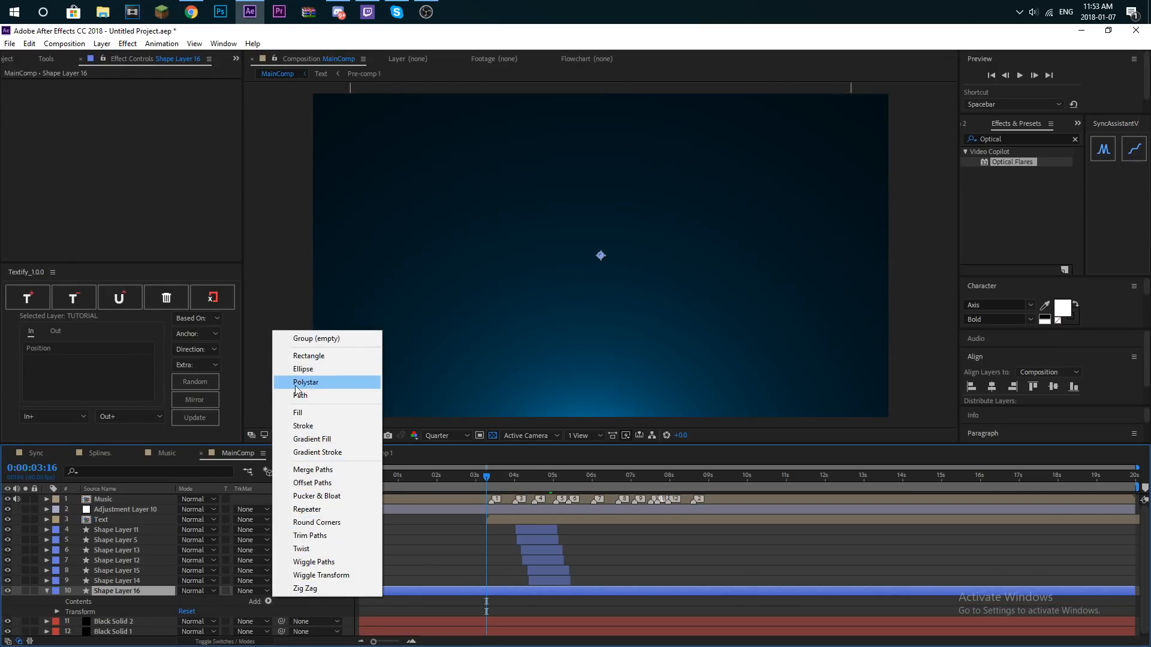
pyautogui.click(303, 369)
pyautogui.click(270, 601)
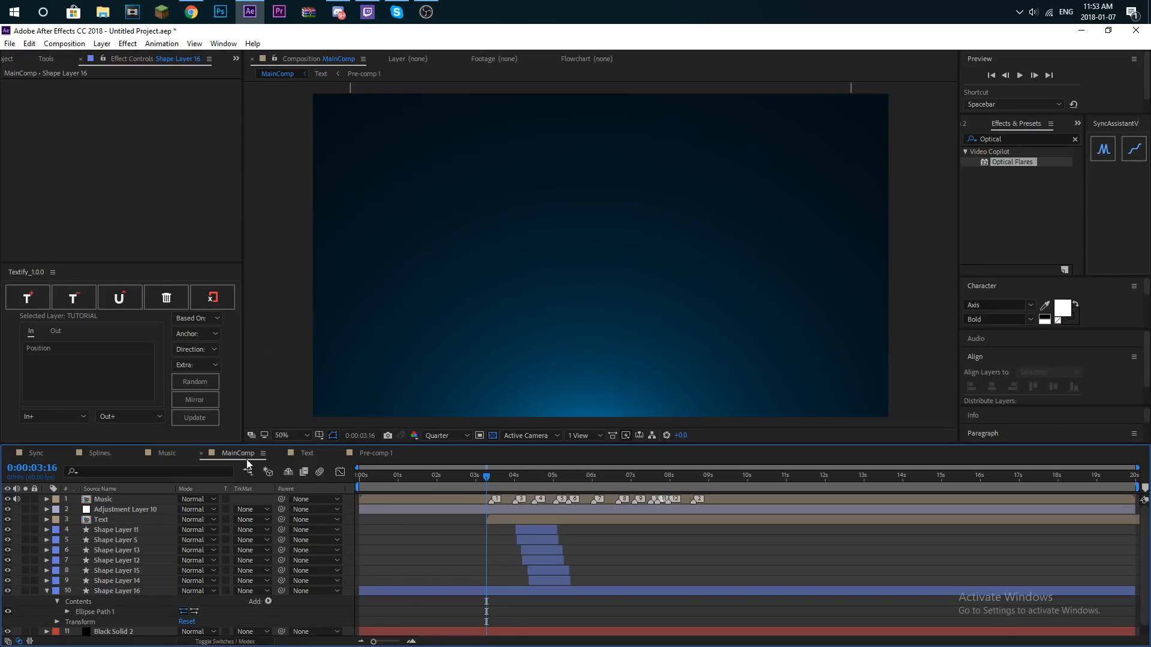
pyautogui.click(268, 602)
pyautogui.click(306, 413)
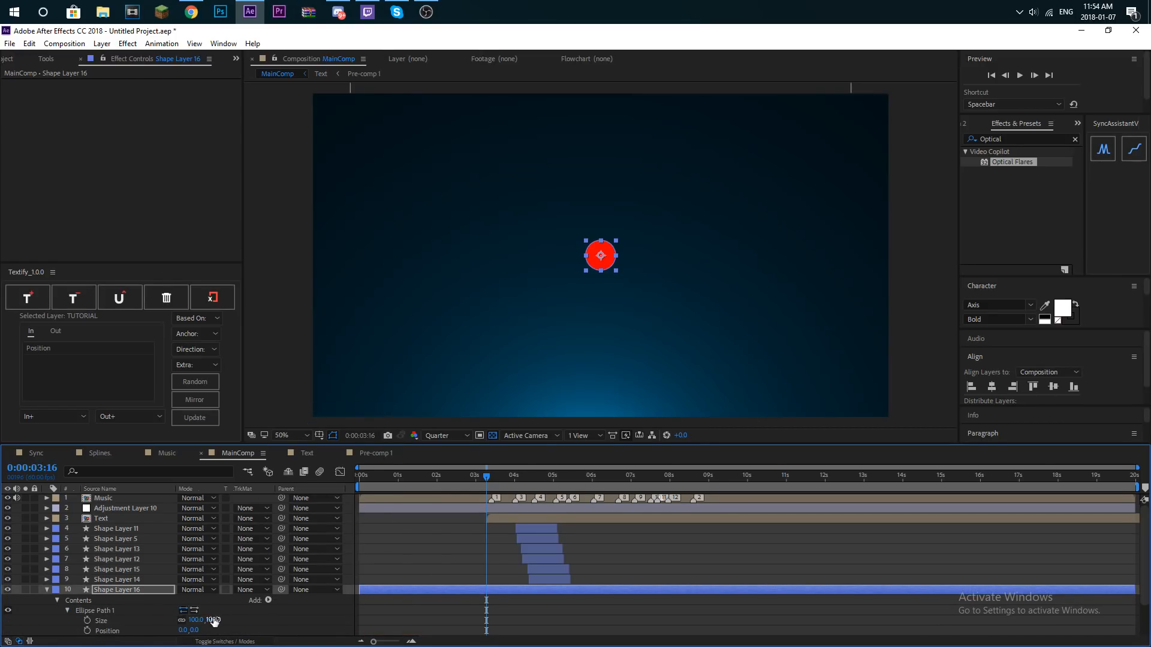
# - Keyframe the ellipse path's Size on Shape Layer 16 from 0 at 3:21 to 1967 at 4:01
pyautogui.moveTo(197, 620); pyautogui.dragTo(116, 635)
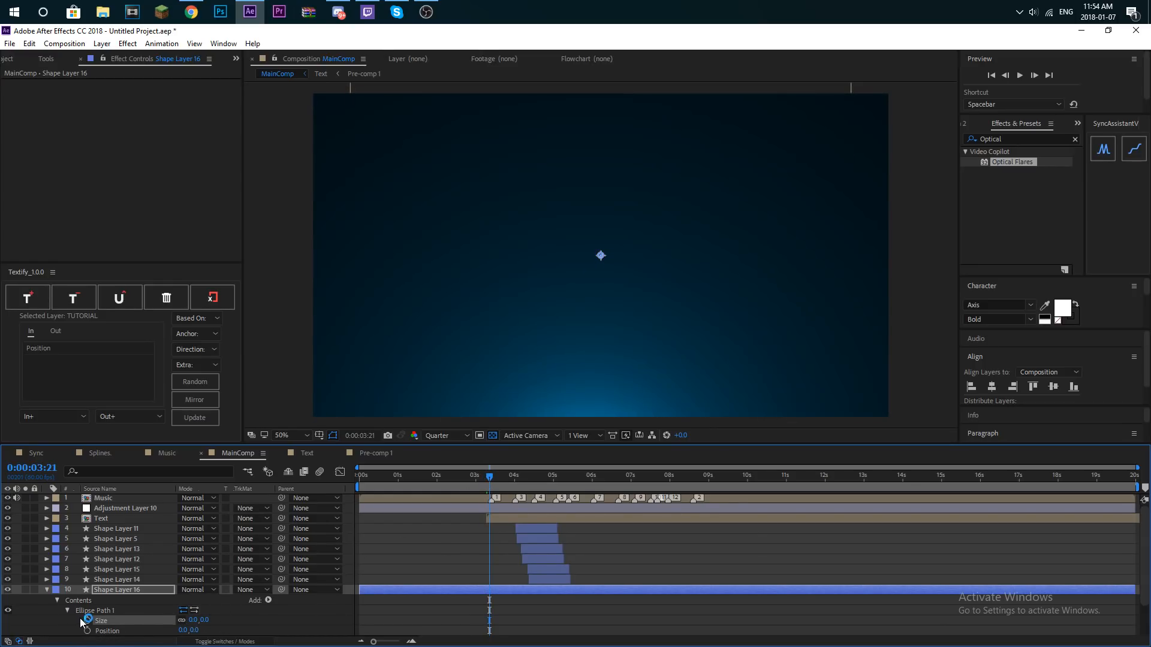
pyautogui.moveTo(498, 482); pyautogui.dragTo(518, 483)
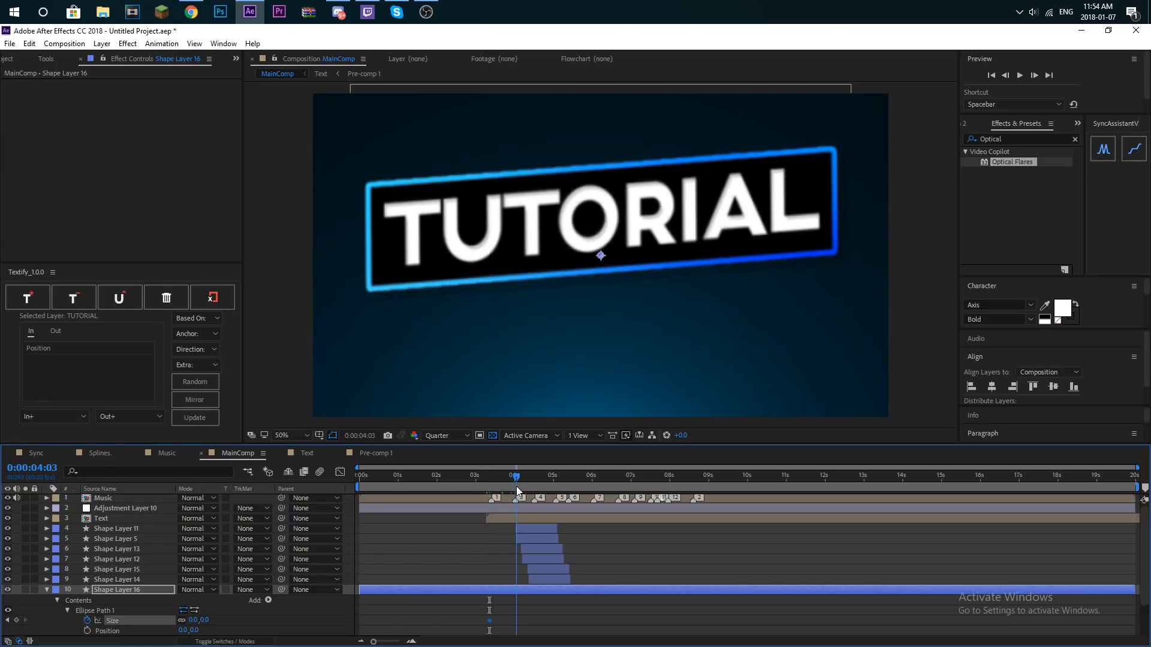
pyautogui.moveTo(193, 621); pyautogui.dragTo(1148, 397)
pyautogui.click(517, 629)
# - Easy Ease both Size keyframes, reshape the speed graph to peak sharply near the start, and preview from about 3:08
pyautogui.moveTo(519, 622); pyautogui.dragTo(468, 620)
pyautogui.press('F9')
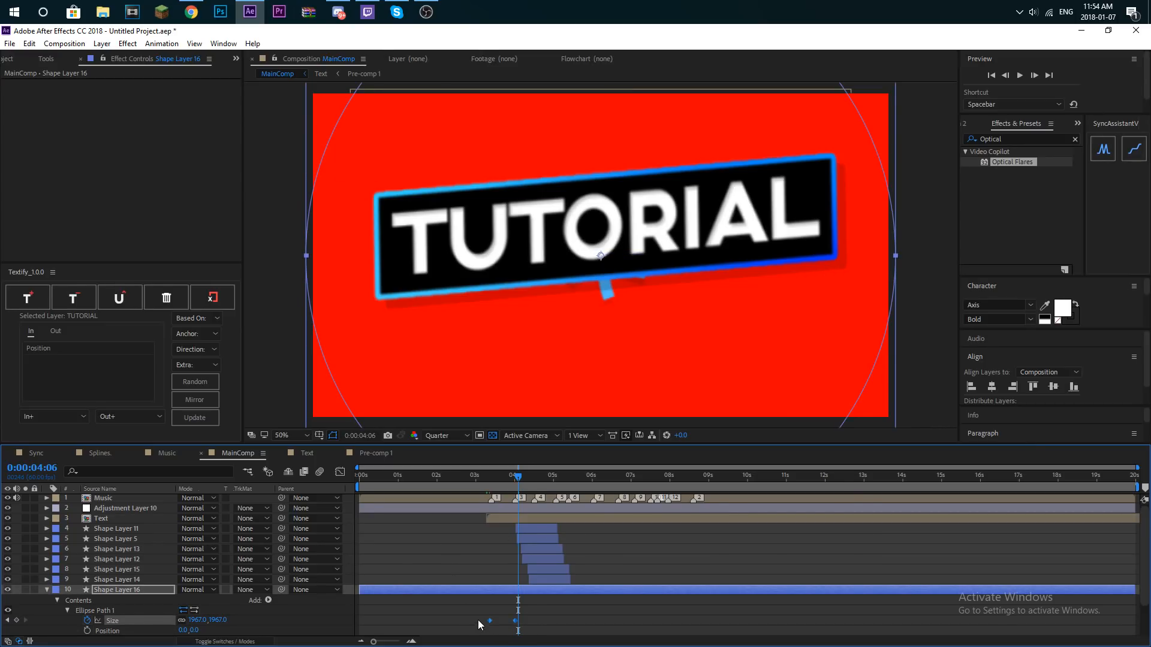
pyautogui.click(340, 473)
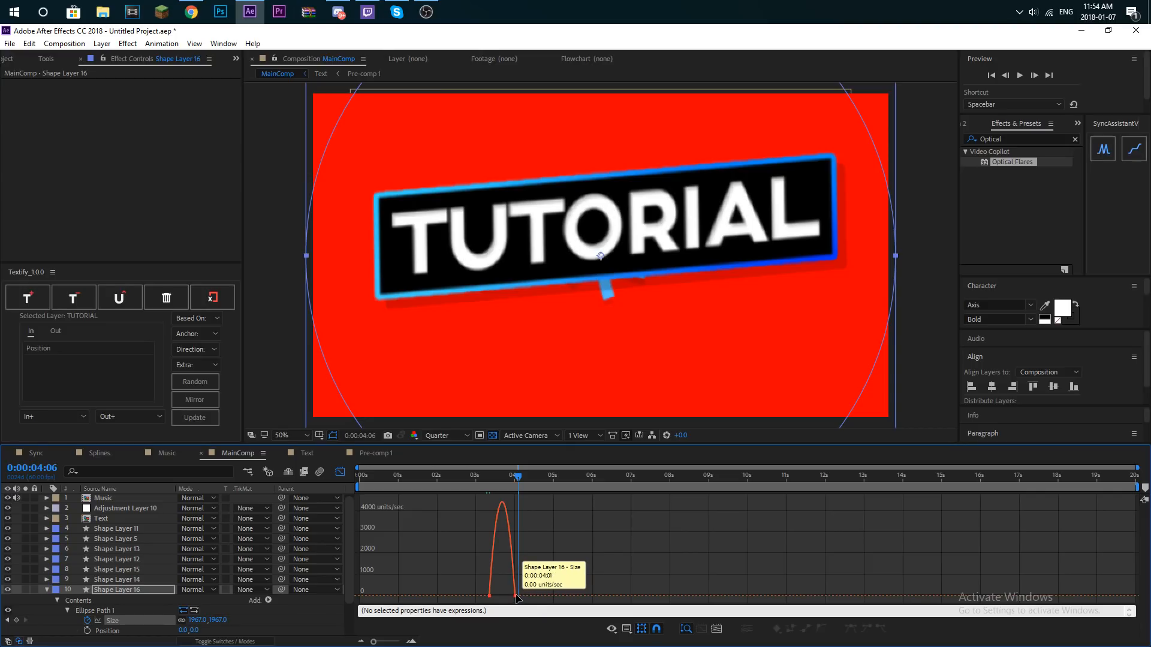
pyautogui.moveTo(514, 597); pyautogui.dragTo(502, 596)
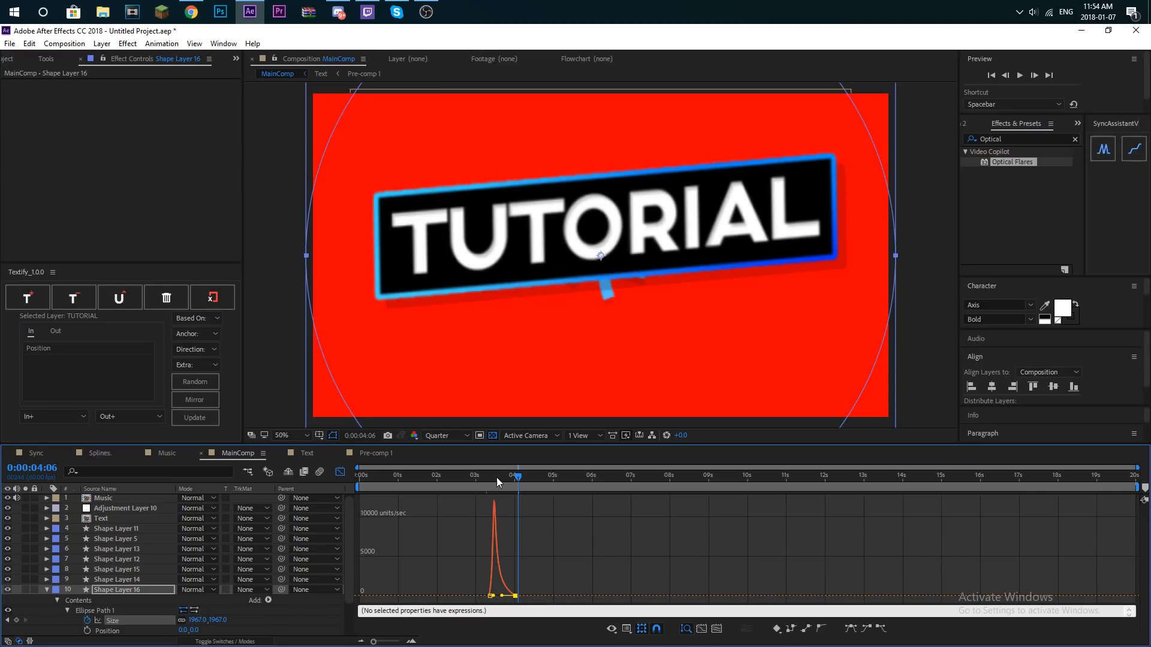
pyautogui.click(481, 482)
pyautogui.press('space')
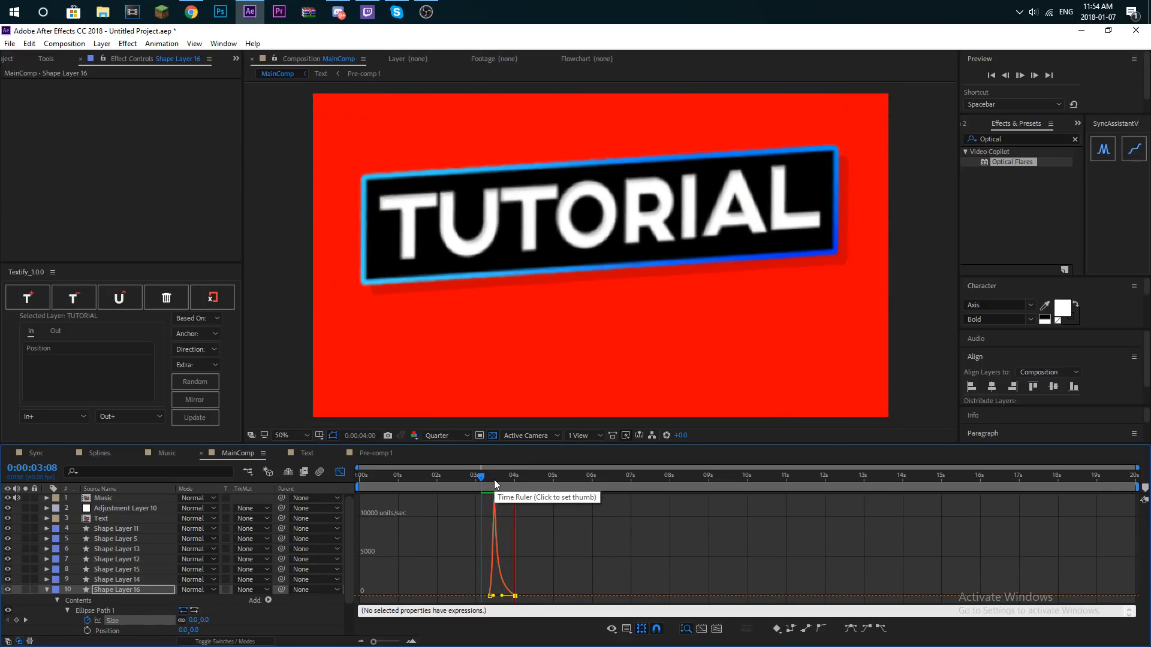
pyautogui.click(486, 480)
pyautogui.moveTo(490, 482); pyautogui.dragTo(495, 485)
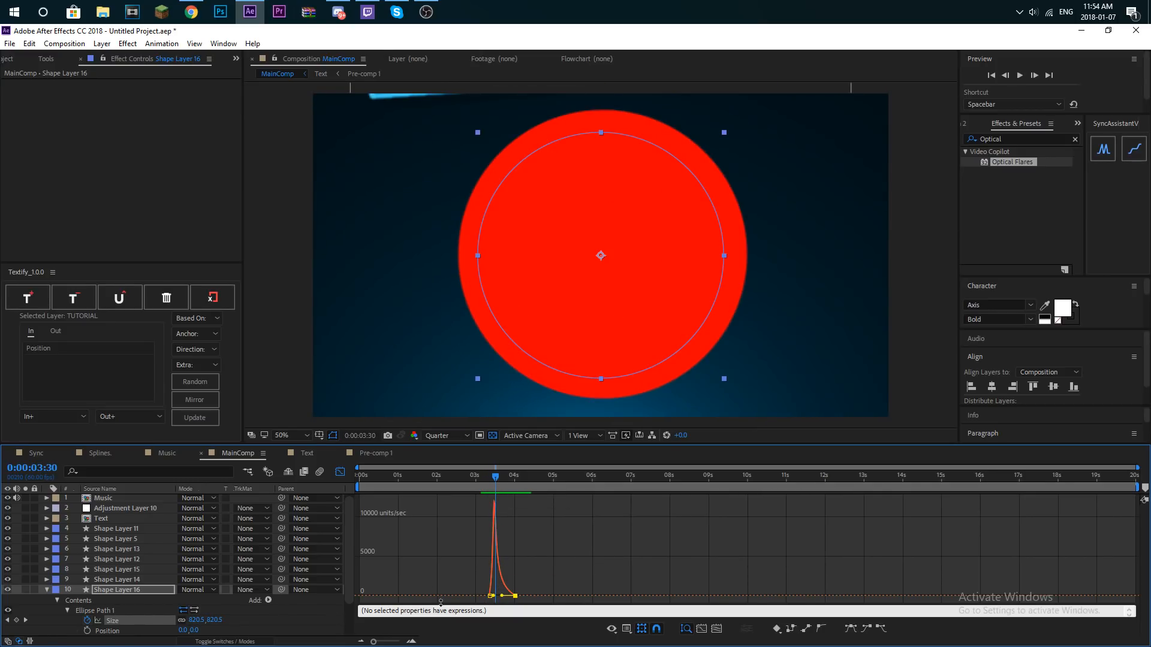
# - Return to the layer bar view and move the ellipse's ending Size keyframe earlier, to 3:57
pyautogui.click(340, 474)
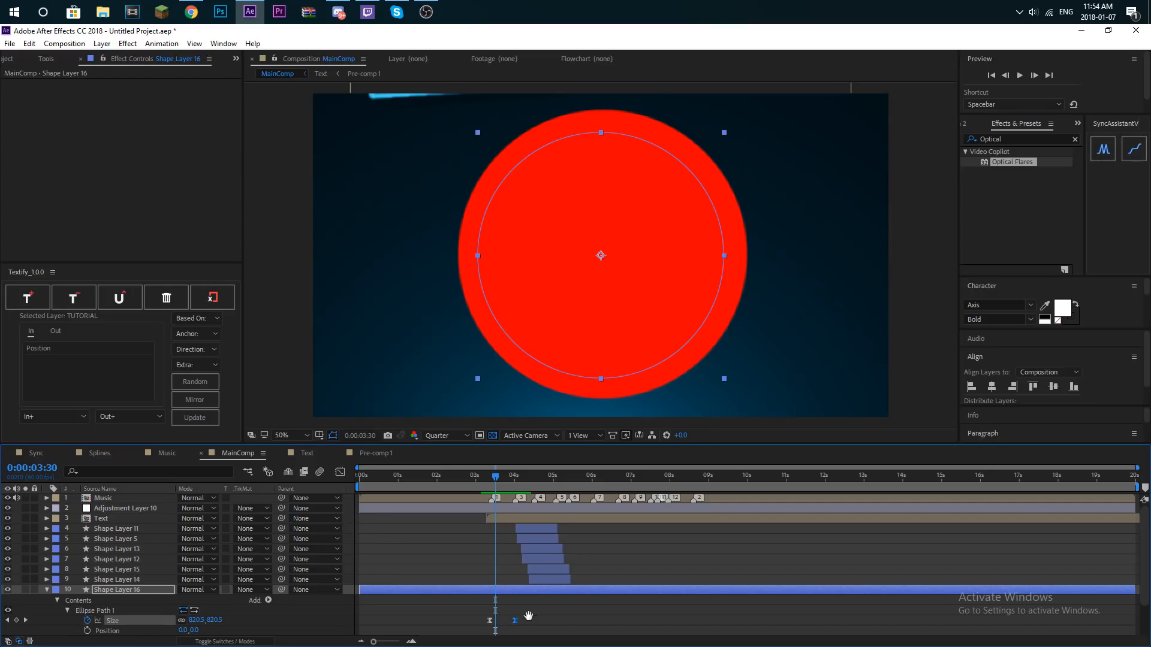
pyautogui.press('space')
pyautogui.press('k')
pyautogui.moveTo(527, 617); pyautogui.dragTo(513, 624)
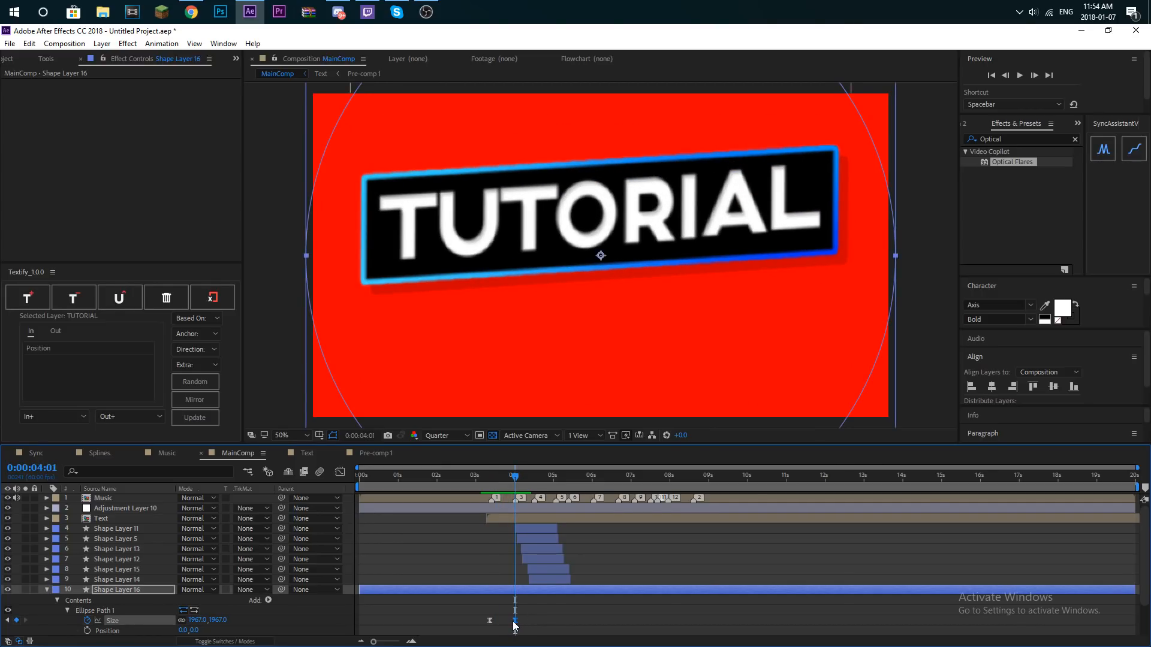
pyautogui.press('F9')
pyautogui.rightClick(513, 621)
pyautogui.click(575, 498)
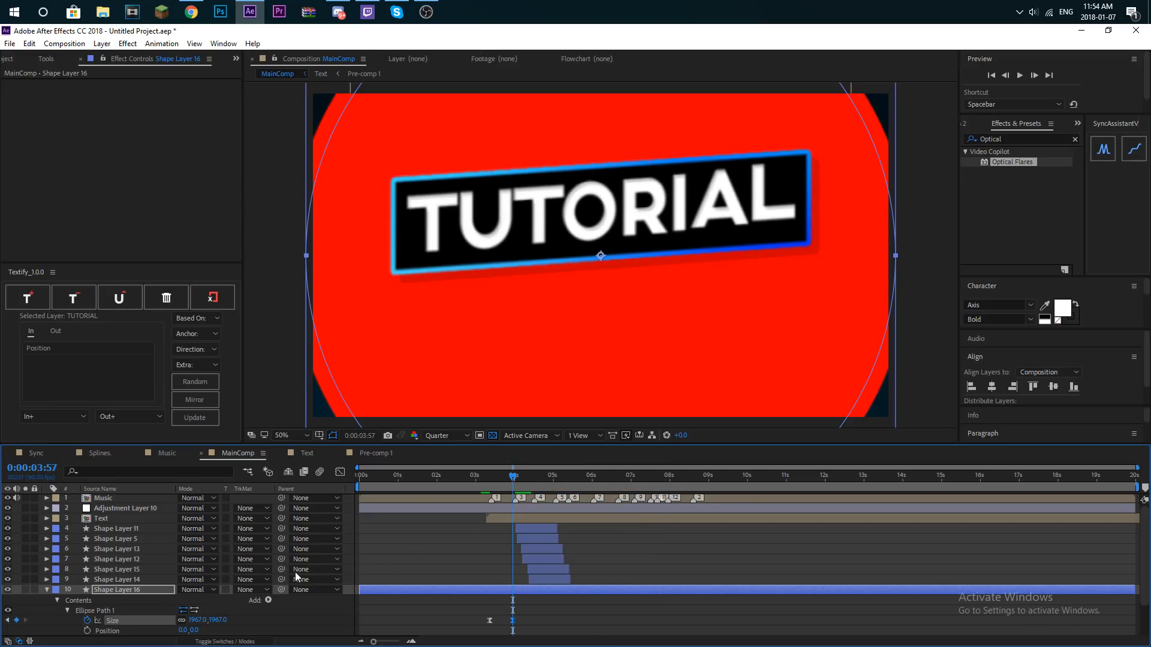
# - Set the ending Size keyframe at 3:57 to 2219 and preview the circle's growth from 3:18
pyautogui.moveTo(199, 620); pyautogui.dragTo(346, 617)
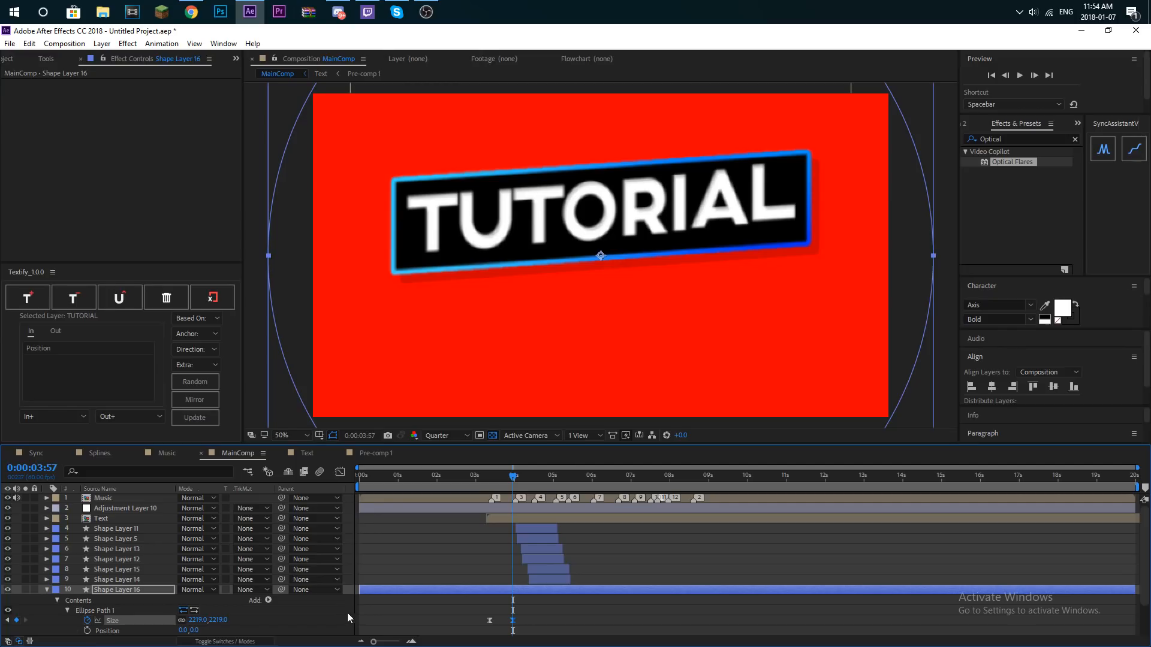
pyautogui.moveTo(489, 479); pyautogui.dragTo(488, 487)
pyautogui.press('space')
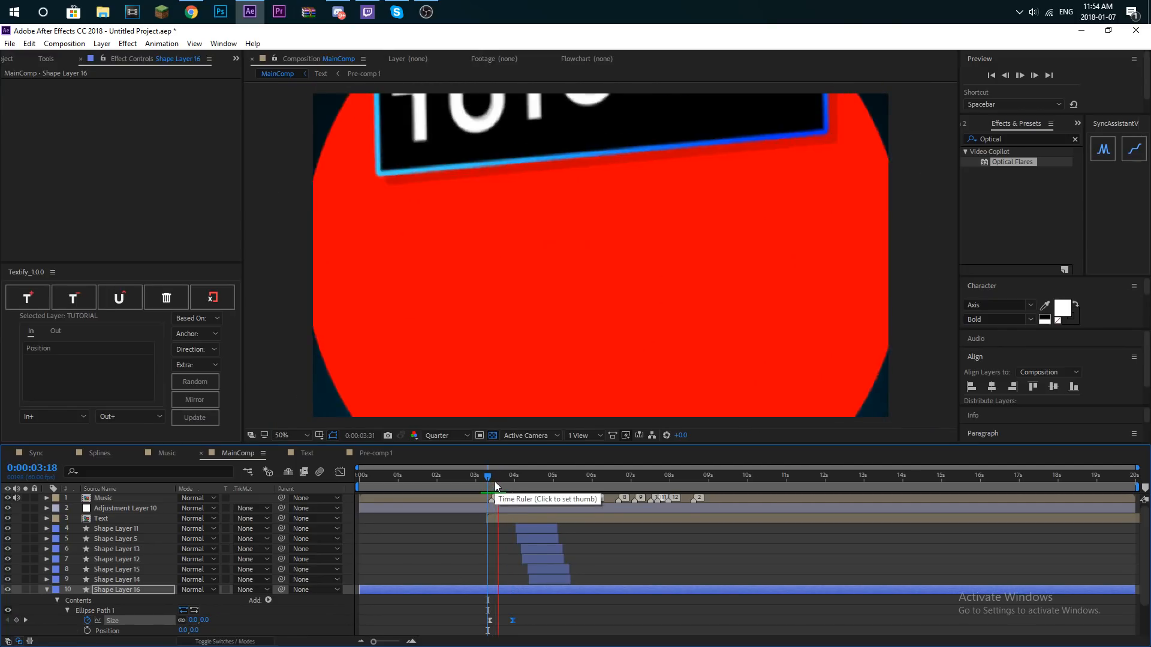
pyautogui.press('space')
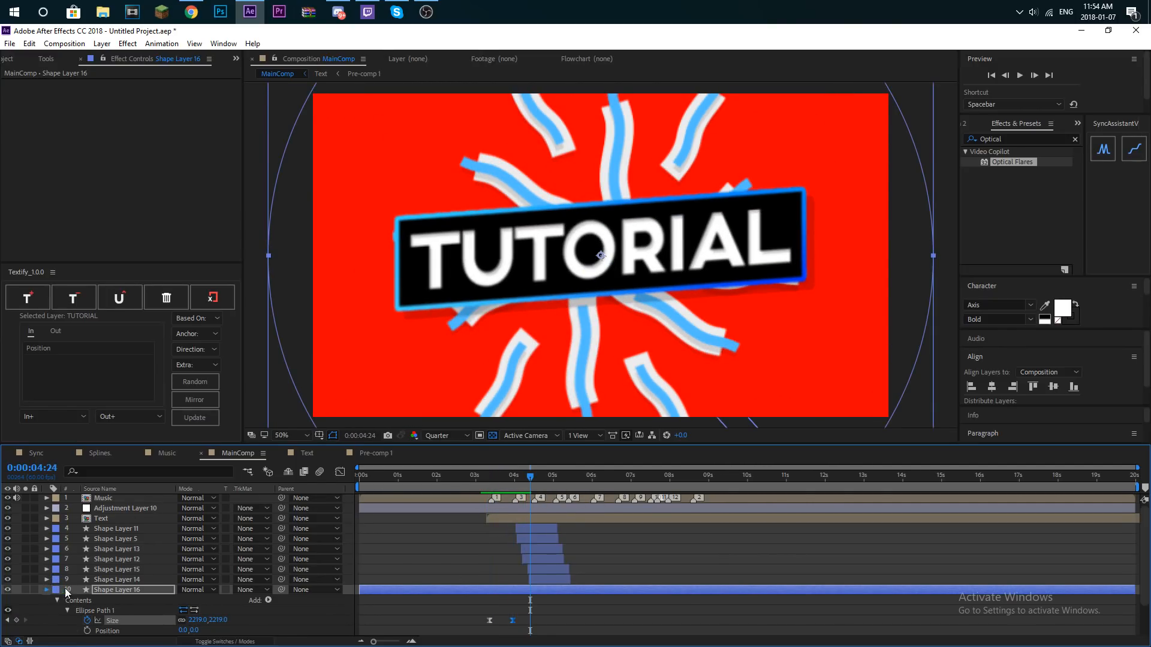
# - Collapse Shape Layer 16 and move it below Black Solid 1 in the layer stack
pyautogui.click(48, 590)
pyautogui.click(96, 621)
pyautogui.click(127, 601)
pyautogui.click(133, 612)
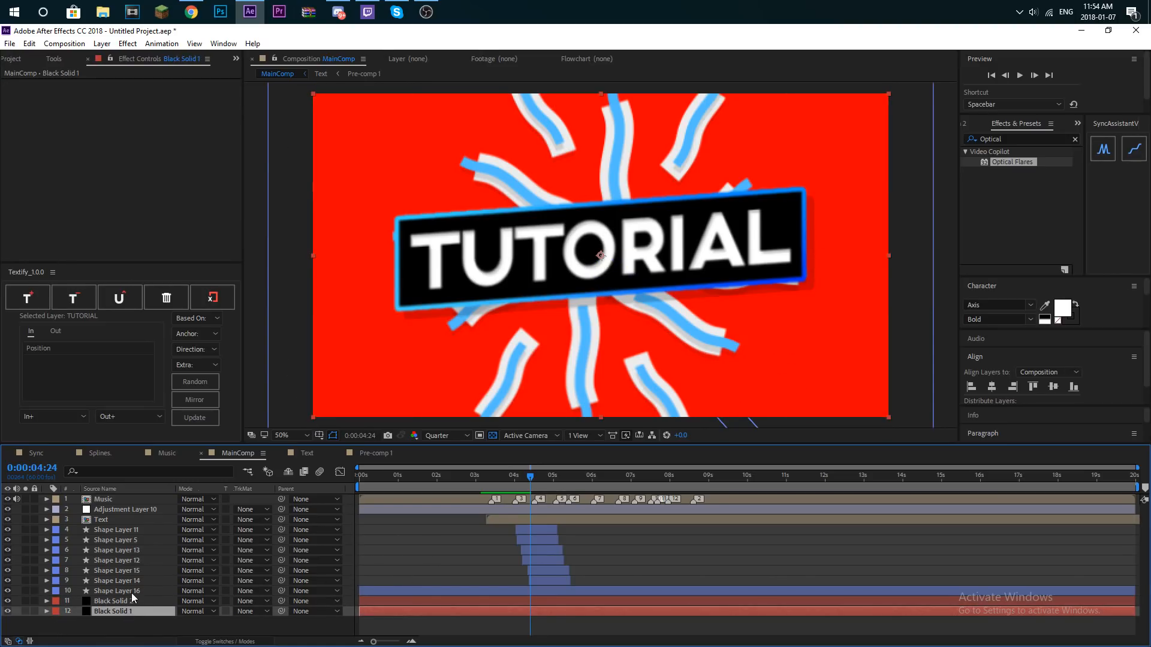
pyautogui.click(140, 591)
pyautogui.moveTo(135, 589)
pyautogui.mouseDown()
pyautogui.moveTo(135, 622)
pyautogui.moveTo(133, 613)
pyautogui.mouseUp()
# - Duplicate the circle layer, place the copy directly above Black Solid 1 and set that solid's track matte to Alpha
pyautogui.hotkey('ctrl', 'd')
pyautogui.moveTo(138, 599); pyautogui.dragTo(139, 598)
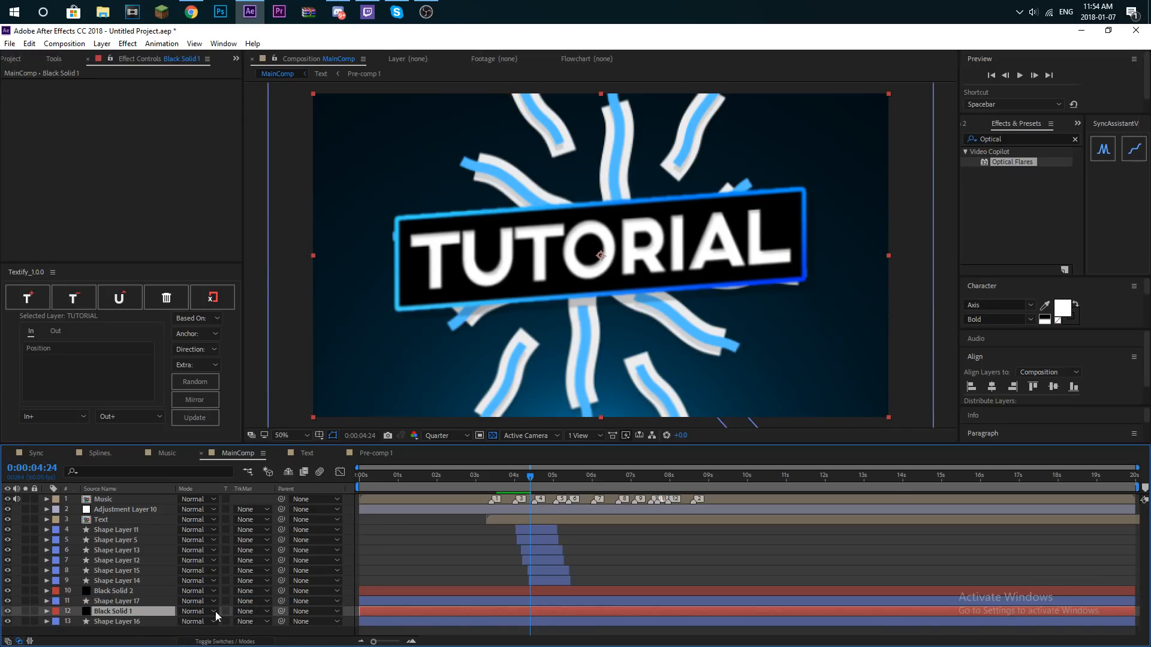
pyautogui.click(250, 611)
pyautogui.click(276, 559)
# - Duplicate Shape Layer 16 again, place the copy directly above Black Solid 2 and set that solid's track matte to Alpha
pyautogui.click(116, 621)
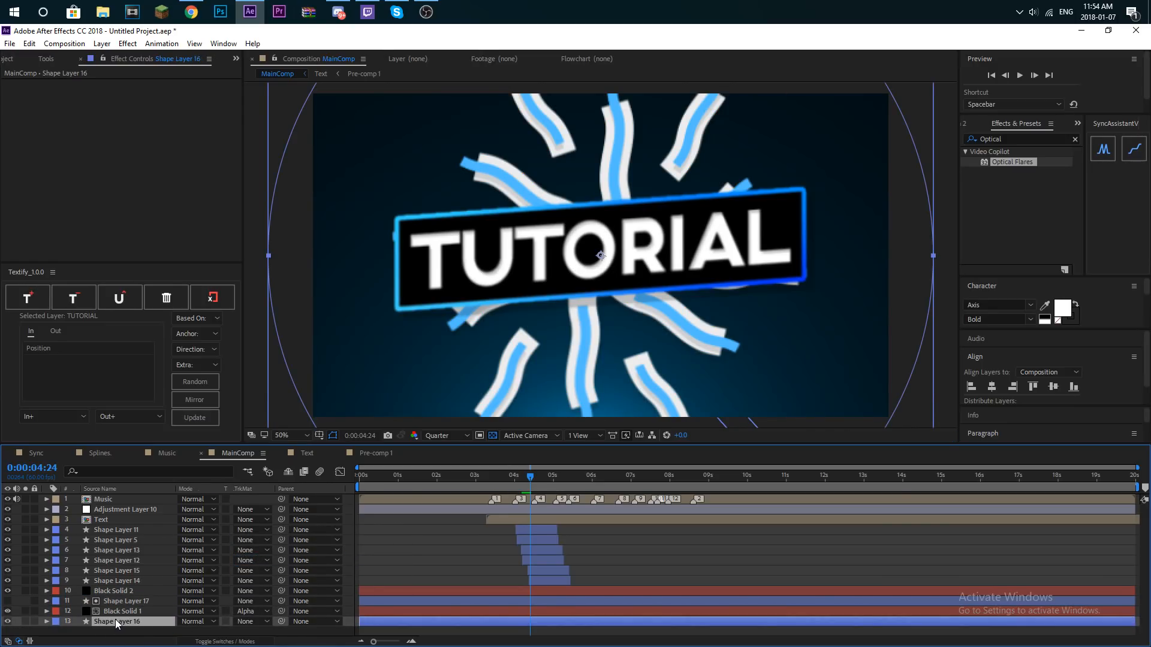
pyautogui.hotkey('ctrl', 'd')
pyautogui.moveTo(116, 623); pyautogui.dragTo(118, 589)
pyautogui.click(120, 600)
pyautogui.click(250, 600)
pyautogui.click(300, 548)
# - Preview the masked background reveal from the start of the composition, then park the playhead at 8:35
pyautogui.moveTo(492, 477); pyautogui.dragTo(447, 476)
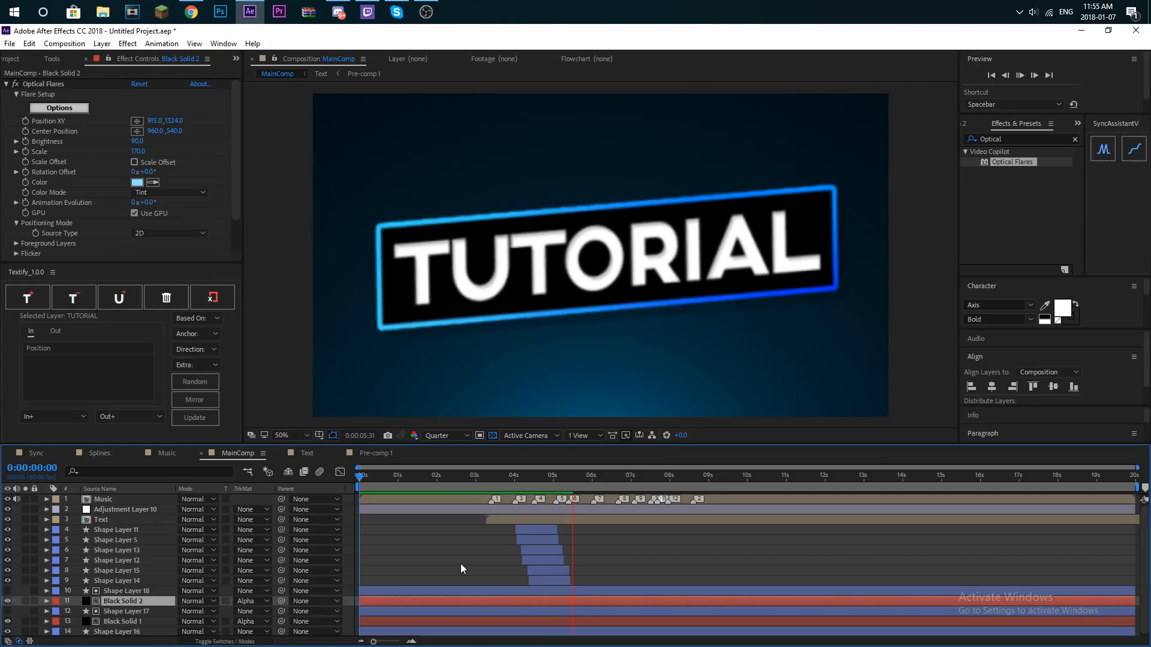
pyautogui.click(490, 479)
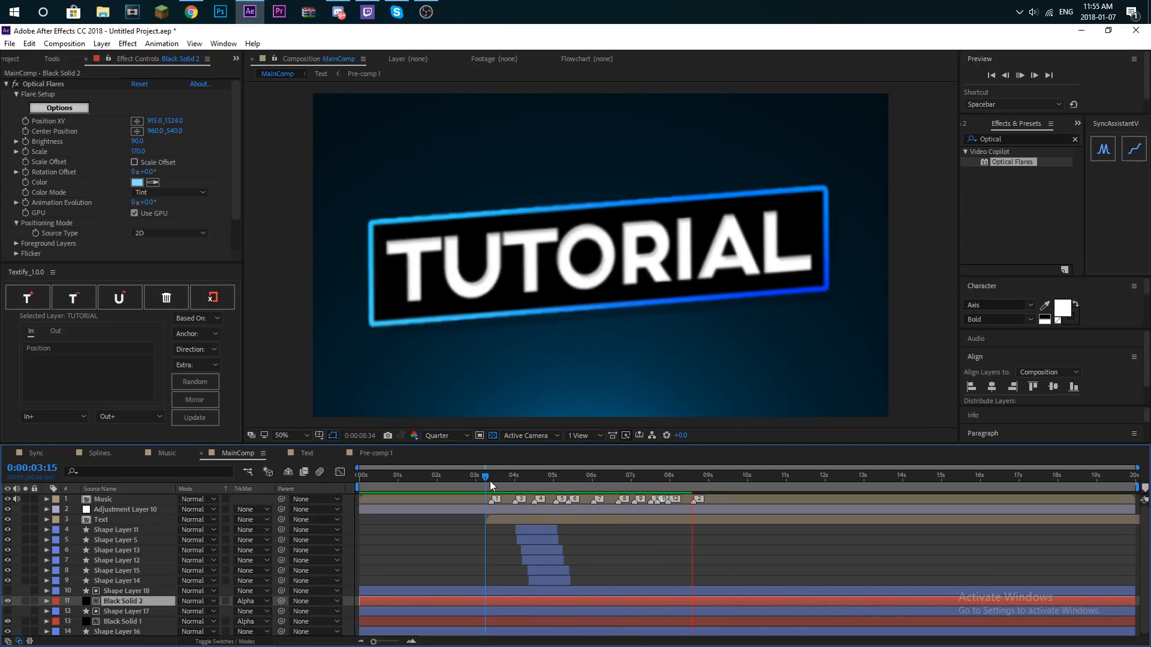
pyautogui.click(696, 479)
pyautogui.moveTo(695, 480); pyautogui.dragTo(692, 480)
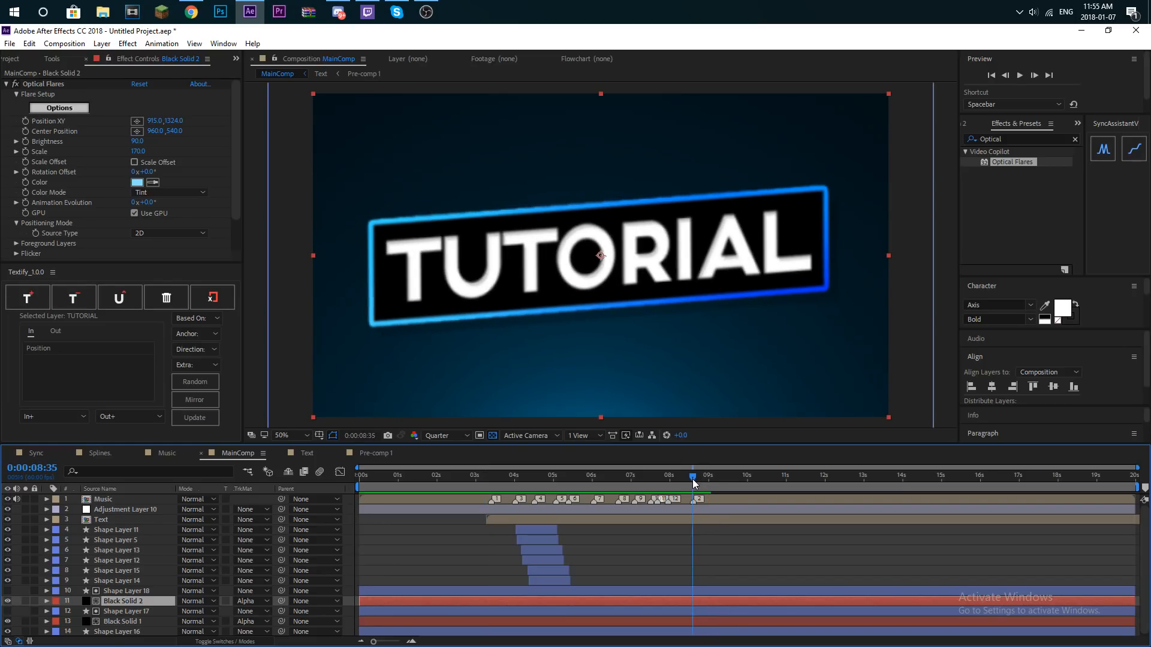
pyautogui.click(102, 44)
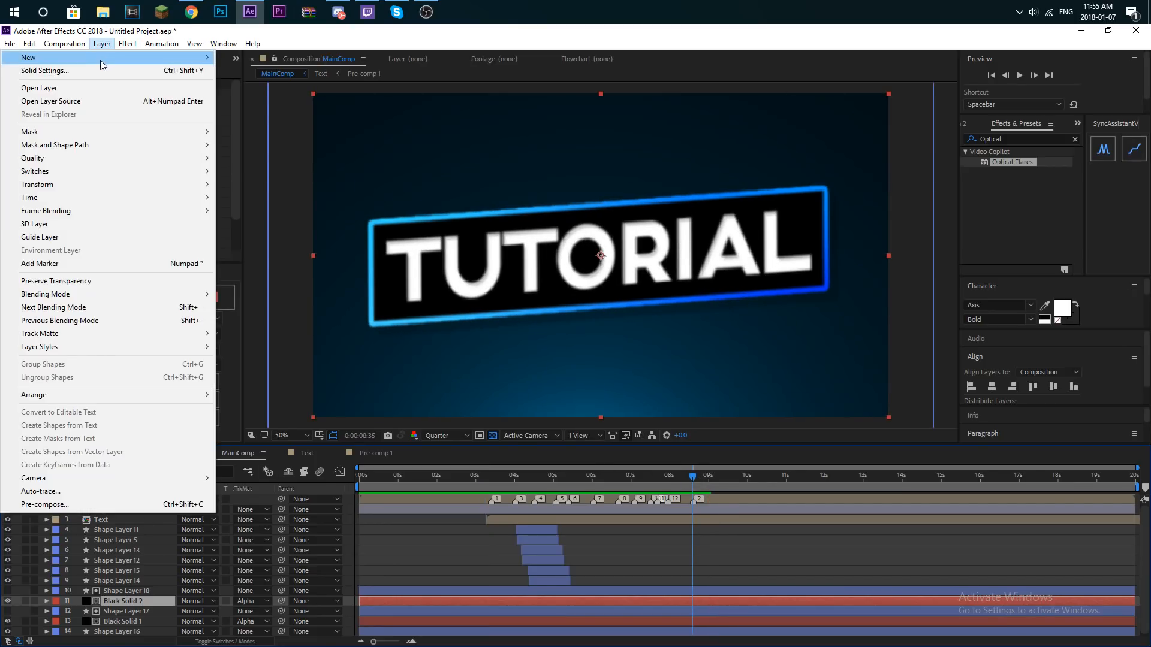
pyautogui.moveTo(99, 58)
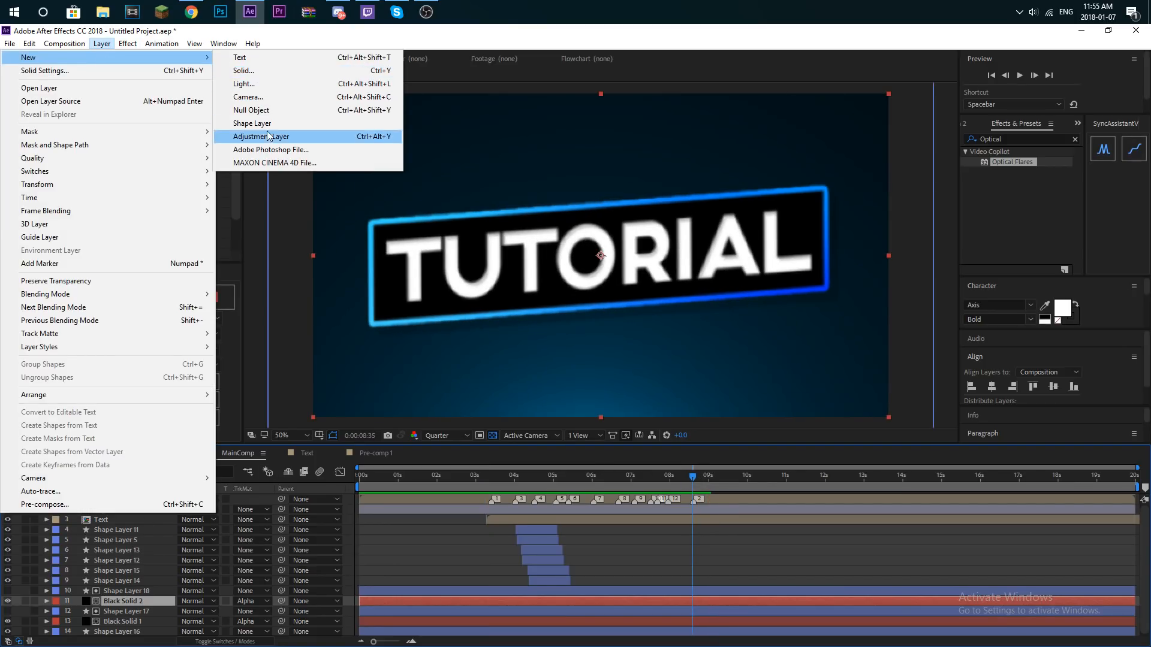
pyautogui.click(252, 123)
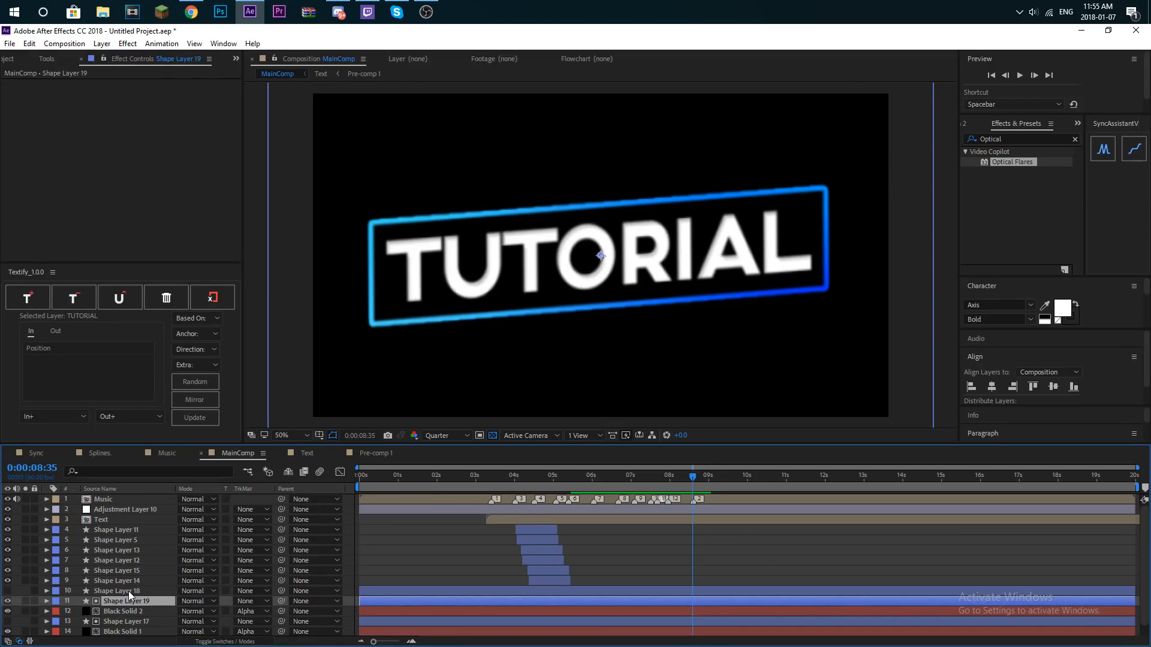
pyautogui.scroll(-1, 132, 597)
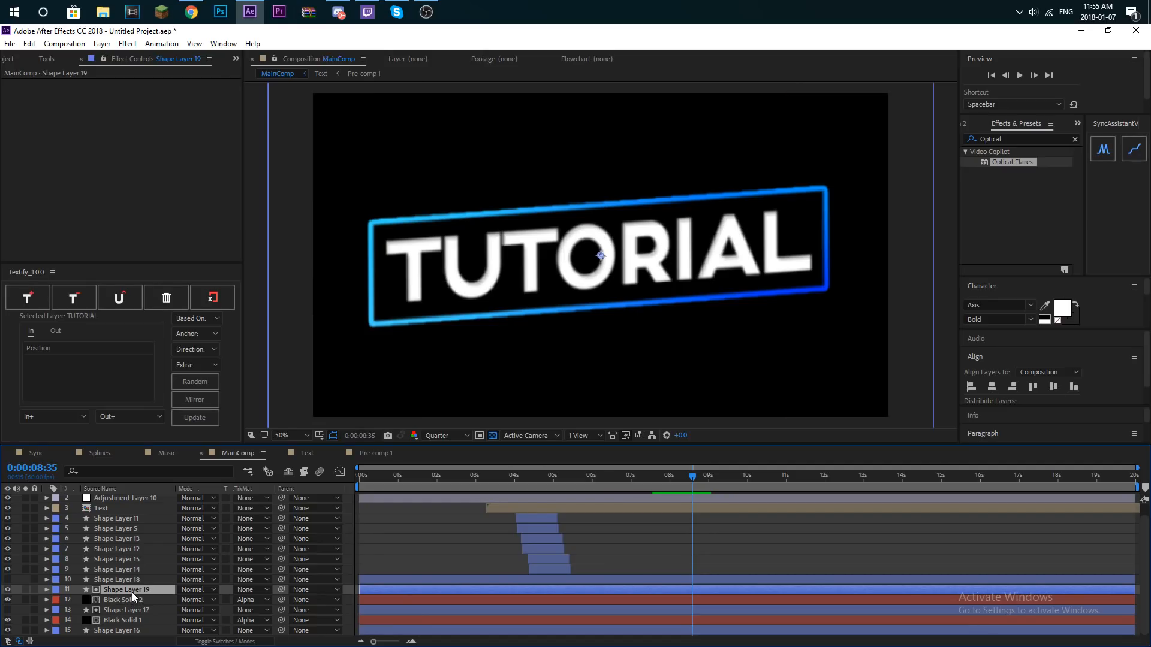
pyautogui.click(133, 581)
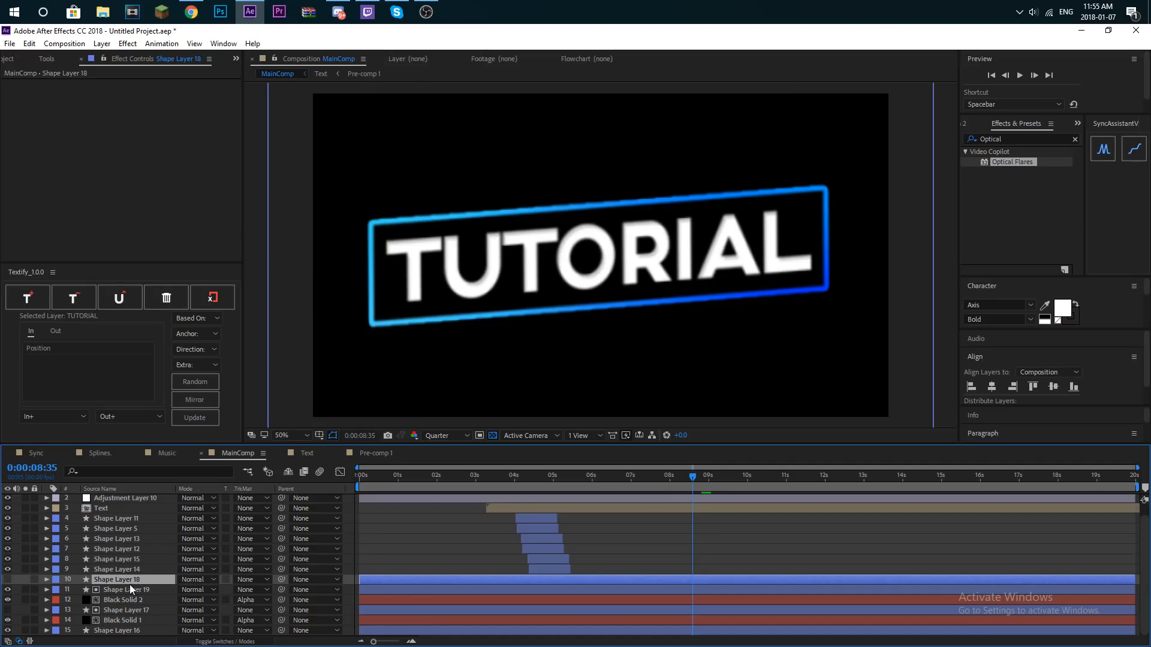
pyautogui.hotkey('ctrl', 'z')
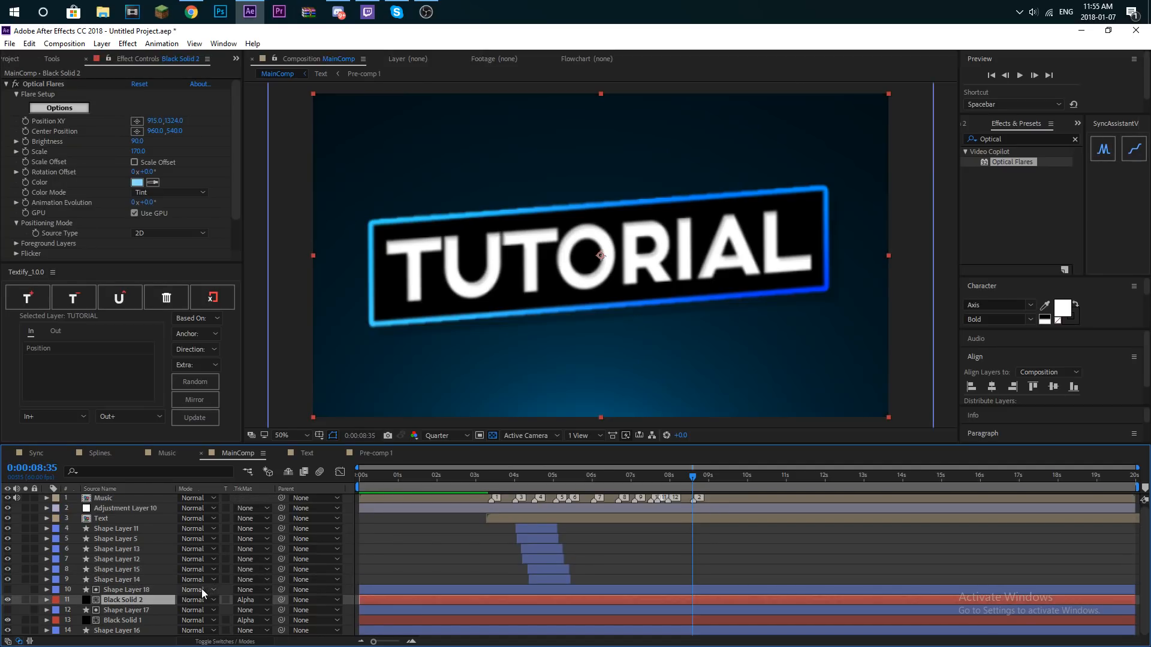
# - Create a new shape layer directly above Adjustment Layer 10, just below the Music layer
pyautogui.click(102, 44)
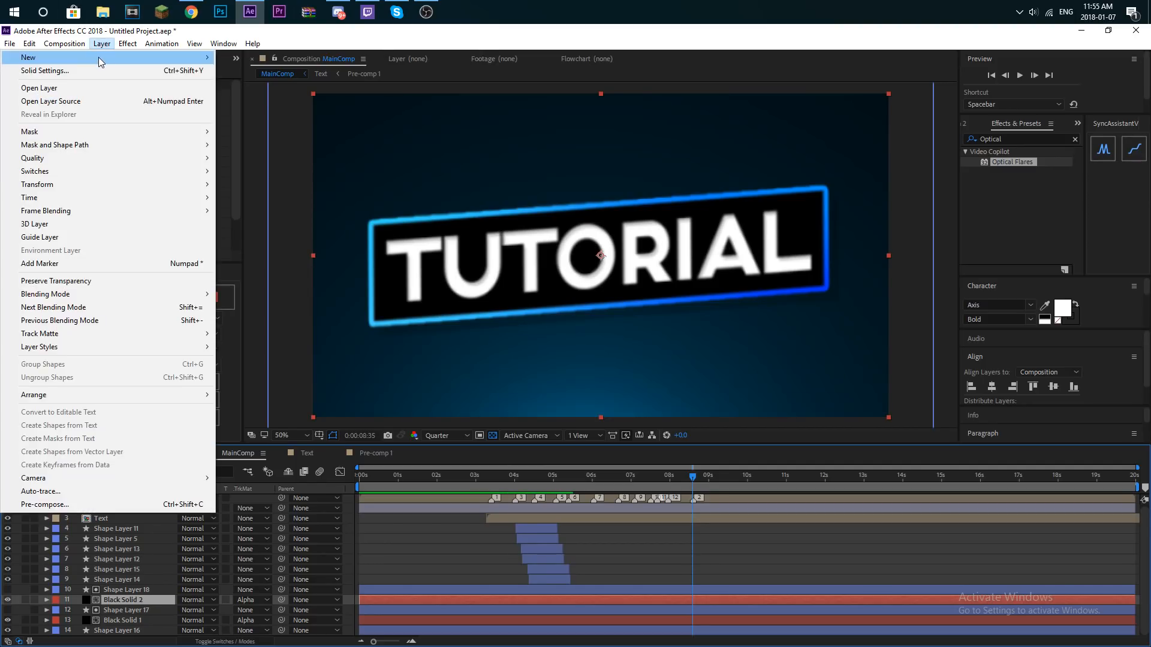
pyautogui.moveTo(99, 56)
pyautogui.click(261, 136)
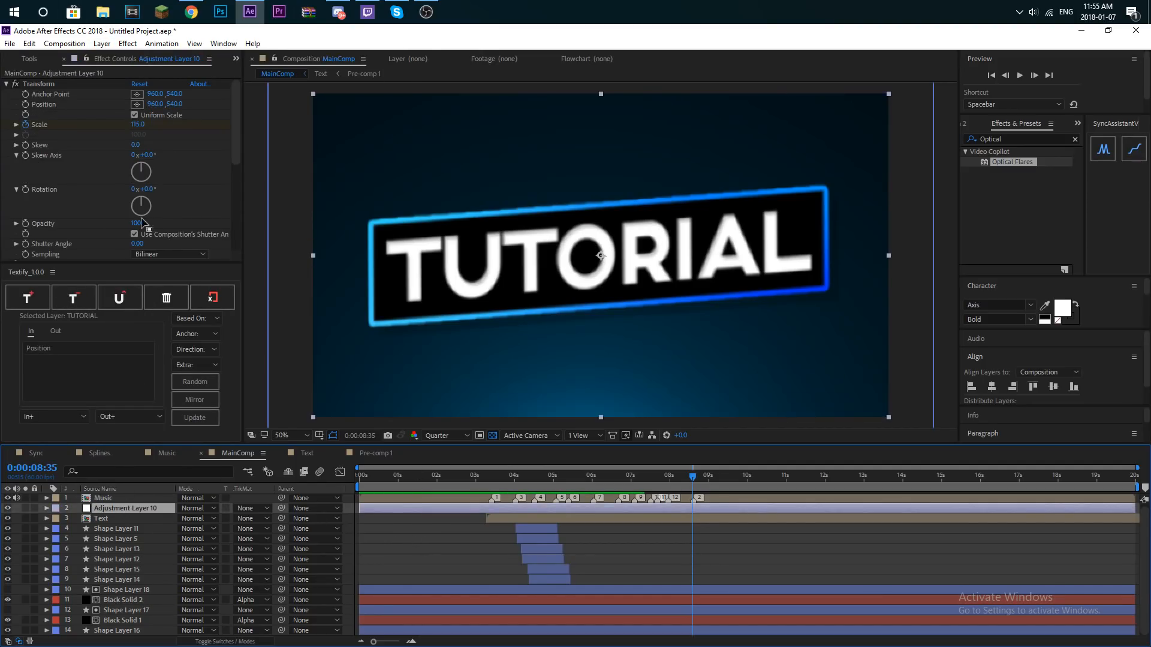
pyautogui.click(101, 43)
pyautogui.moveTo(114, 56)
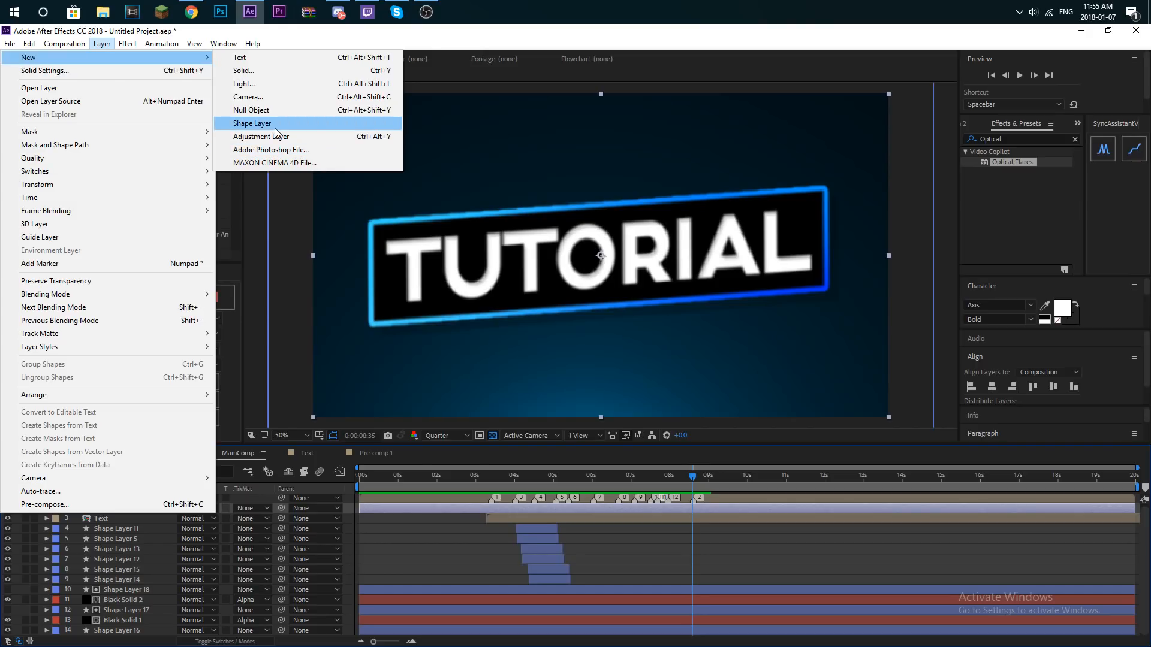
pyautogui.click(252, 121)
pyautogui.moveTo(130, 506)
pyautogui.mouseDown()
pyautogui.moveTo(134, 495)
pyautogui.moveTo(138, 514)
pyautogui.mouseUp()
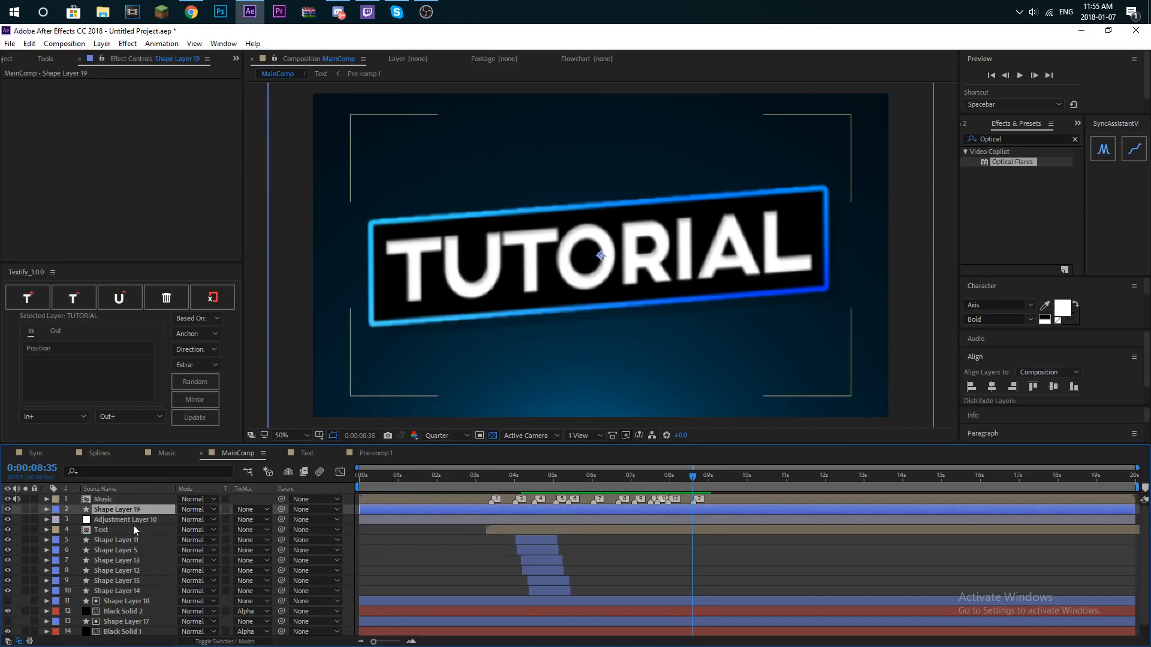
# - Add a rectangle path to Shape Layer 19 and set the layer's Rotation to 45°
pyautogui.click(47, 509)
pyautogui.click(268, 520)
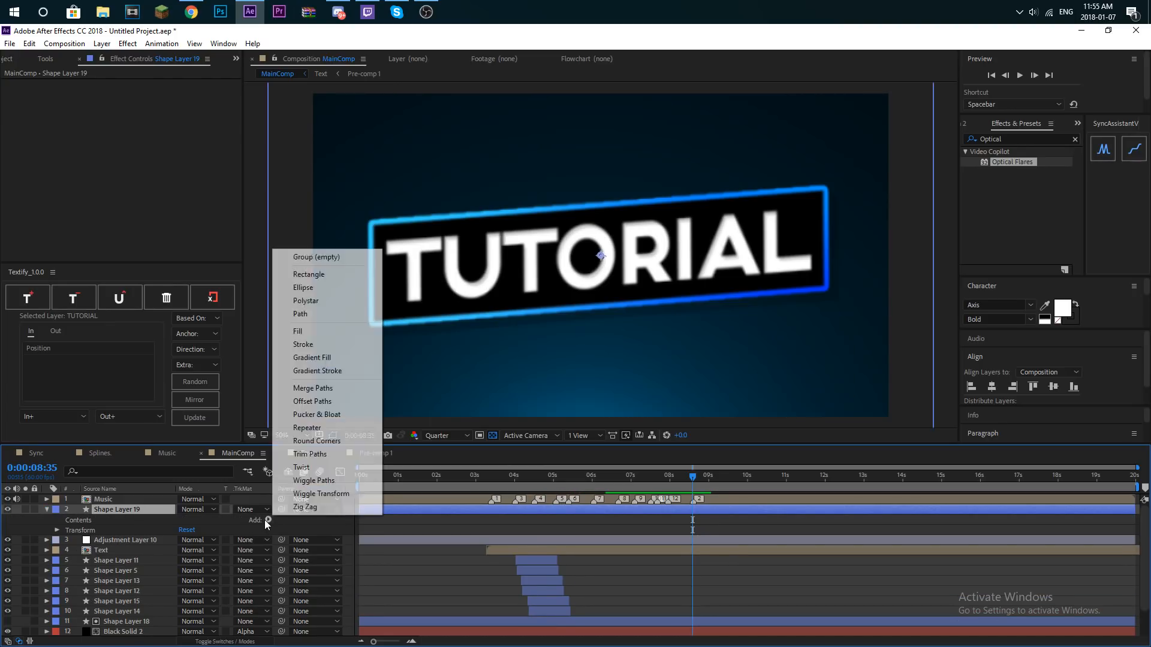
pyautogui.click(308, 274)
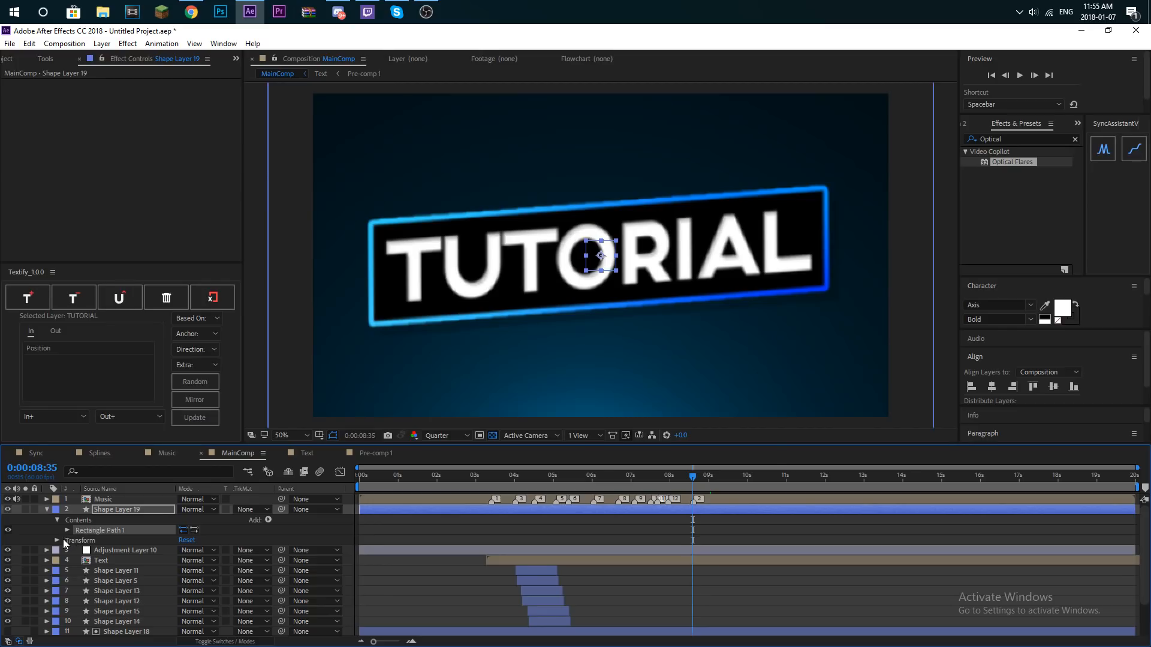
pyautogui.click(63, 538)
pyautogui.click(58, 540)
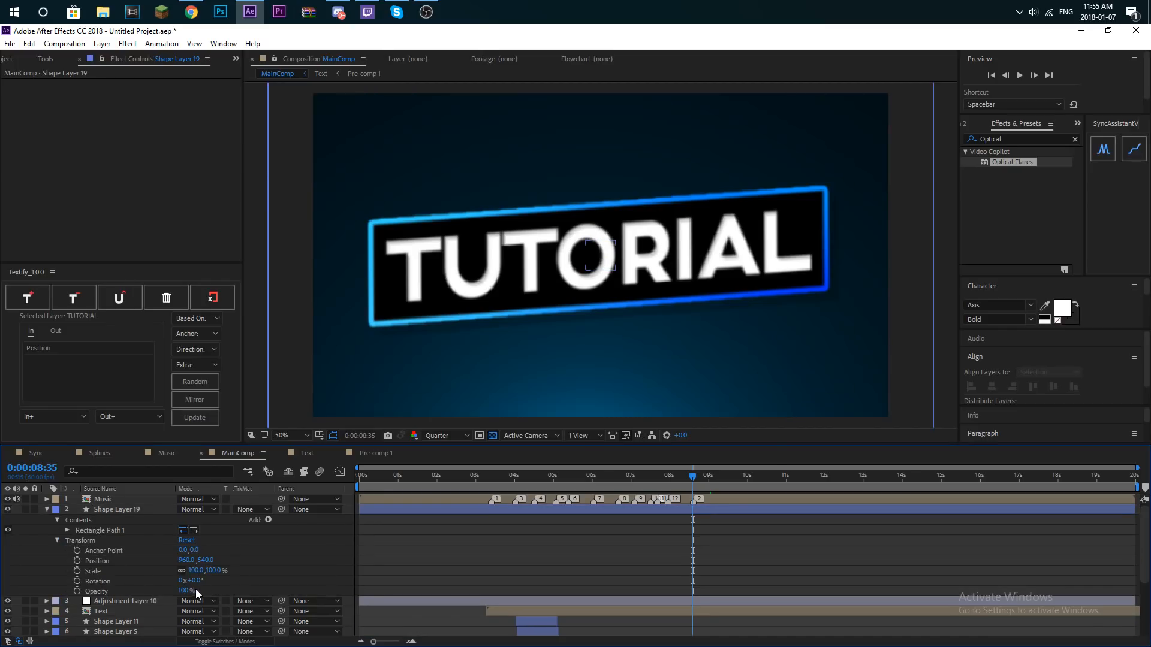
pyautogui.click(195, 580)
pyautogui.write('45')
pyautogui.press('Return')
# - Add a fill to the rectangle and lower the layer's Position to 960, 1174, beneath the frame's bottom centre
pyautogui.click(65, 530)
pyautogui.click(269, 520)
pyautogui.click(297, 331)
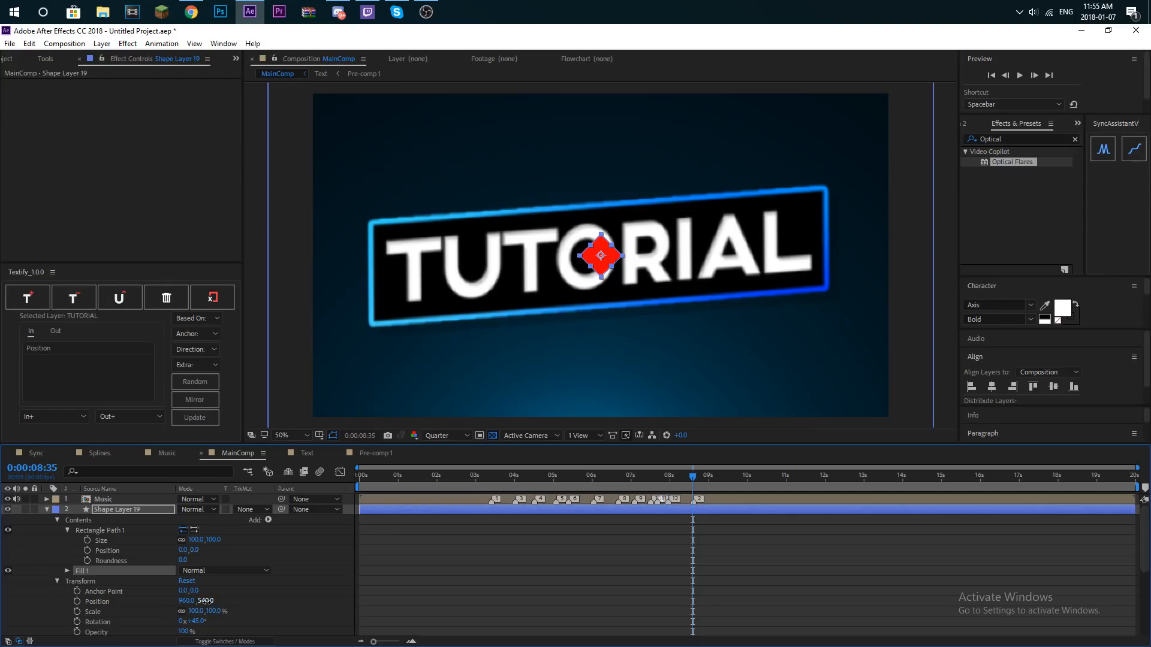
pyautogui.moveTo(206, 604); pyautogui.dragTo(627, 545)
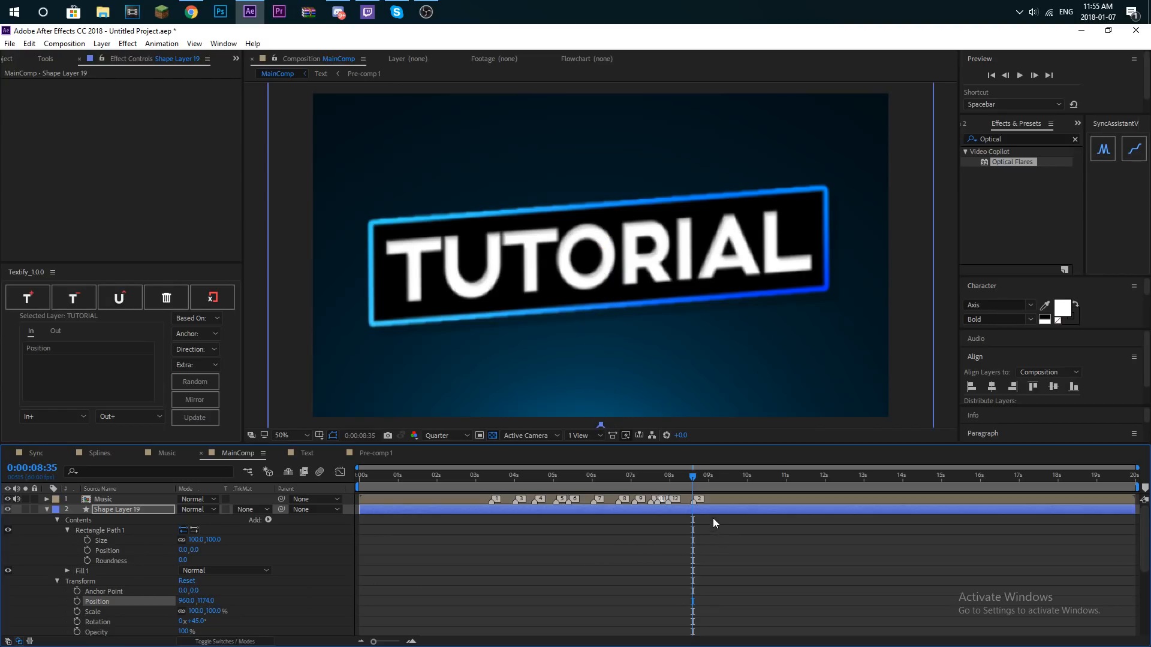
# - Keyframe the rectangle path's Size starting at 8:35 and enlarge it to 3029 at 9:19 so it covers the frame
pyautogui.click(87, 540)
pyautogui.moveTo(710, 478); pyautogui.dragTo(1144, 143)
pyautogui.moveTo(196, 545); pyautogui.dragTo(541, 466)
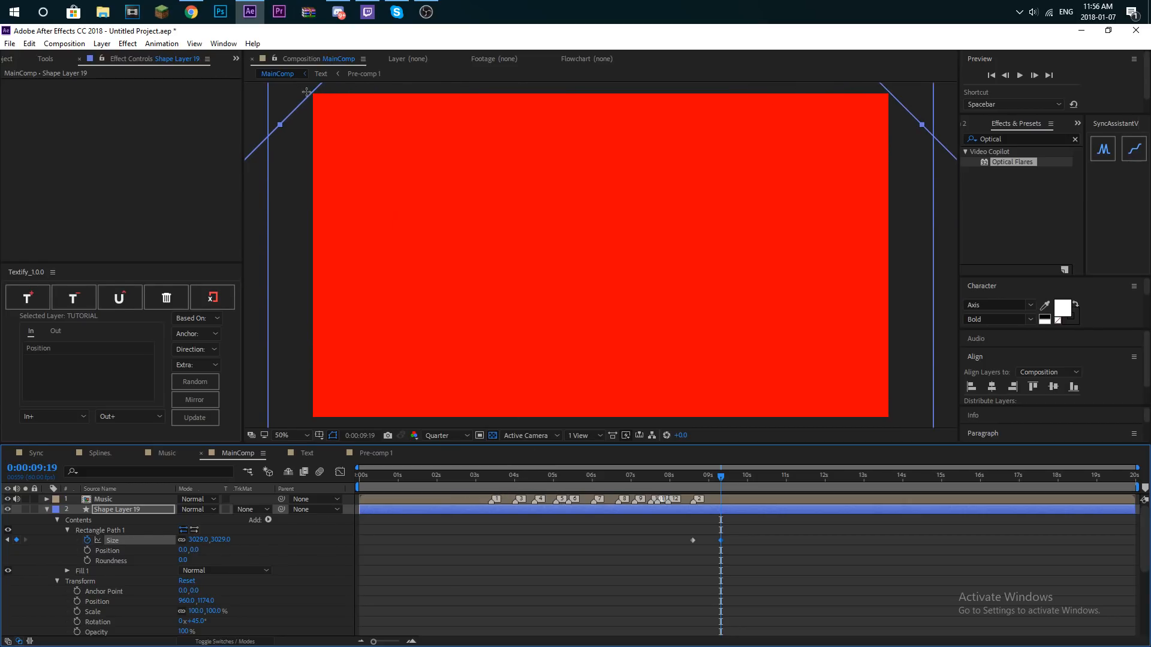
# - Set Shape Layer 19's blending mode to Silhouette so the rotated rectangle cuts the picture away, and check it at 8:44
pyautogui.click(200, 509)
pyautogui.click(251, 593)
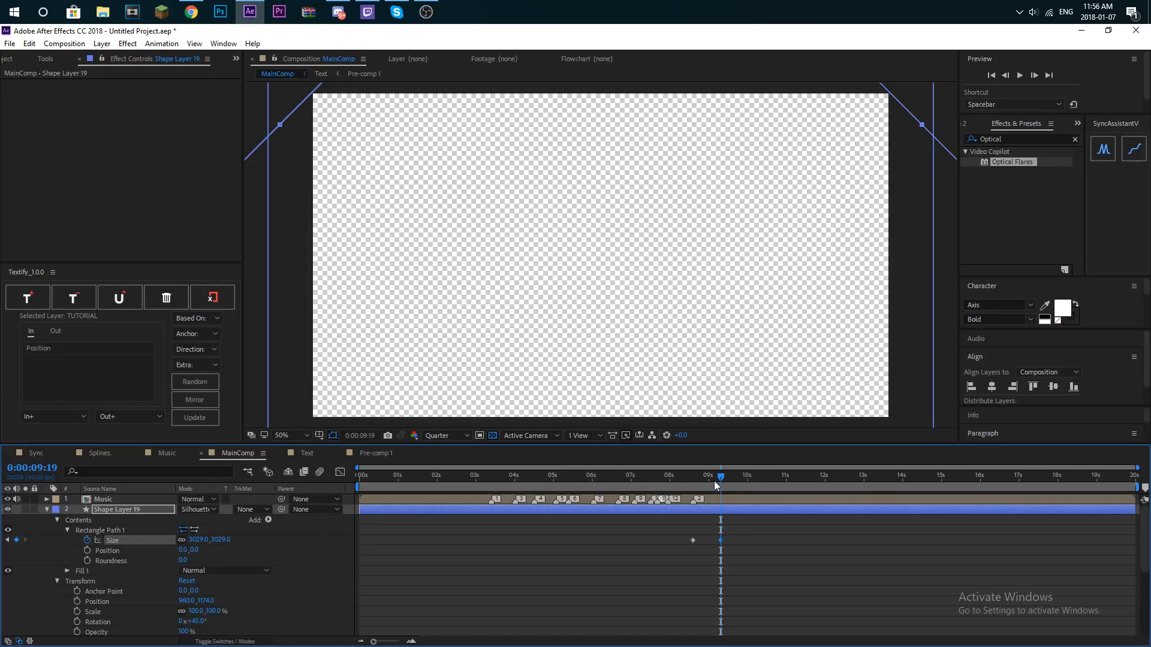
pyautogui.moveTo(716, 481); pyautogui.dragTo(698, 480)
# - Apply Easy Ease to the rectangle's Size keyframes and raise the last keyframe's influence to 100% so the speed peaks early
pyautogui.moveTo(738, 543); pyautogui.dragTo(664, 546)
pyautogui.press('F9')
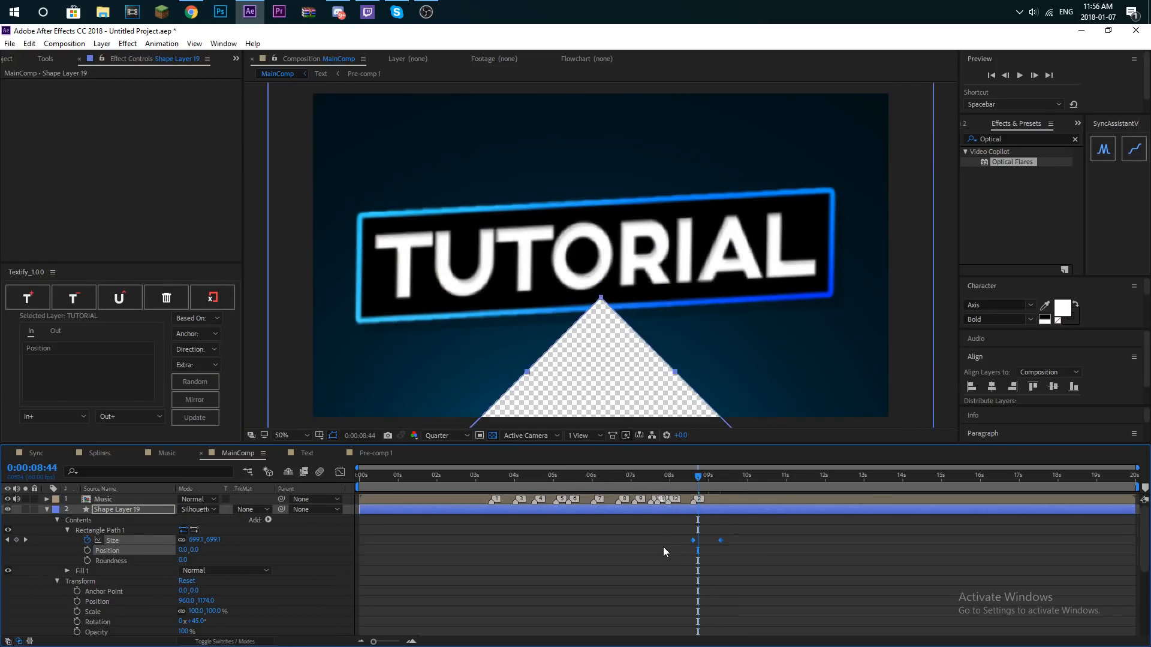
pyautogui.click(340, 473)
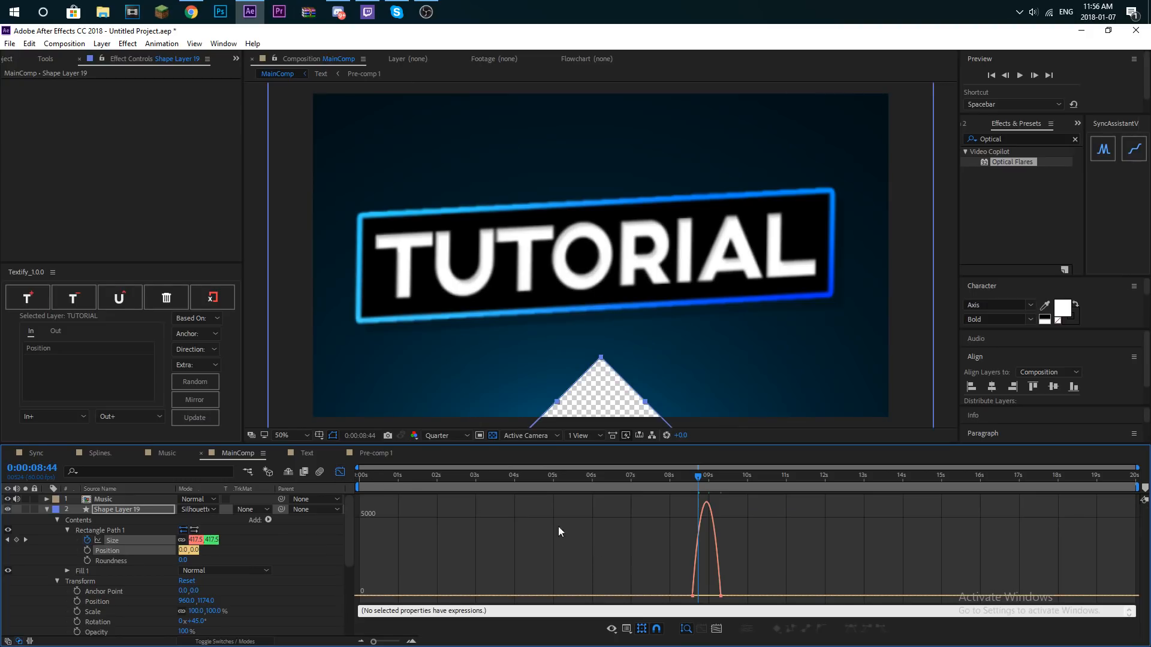
pyautogui.click(721, 597)
pyautogui.moveTo(712, 597); pyautogui.dragTo(688, 602)
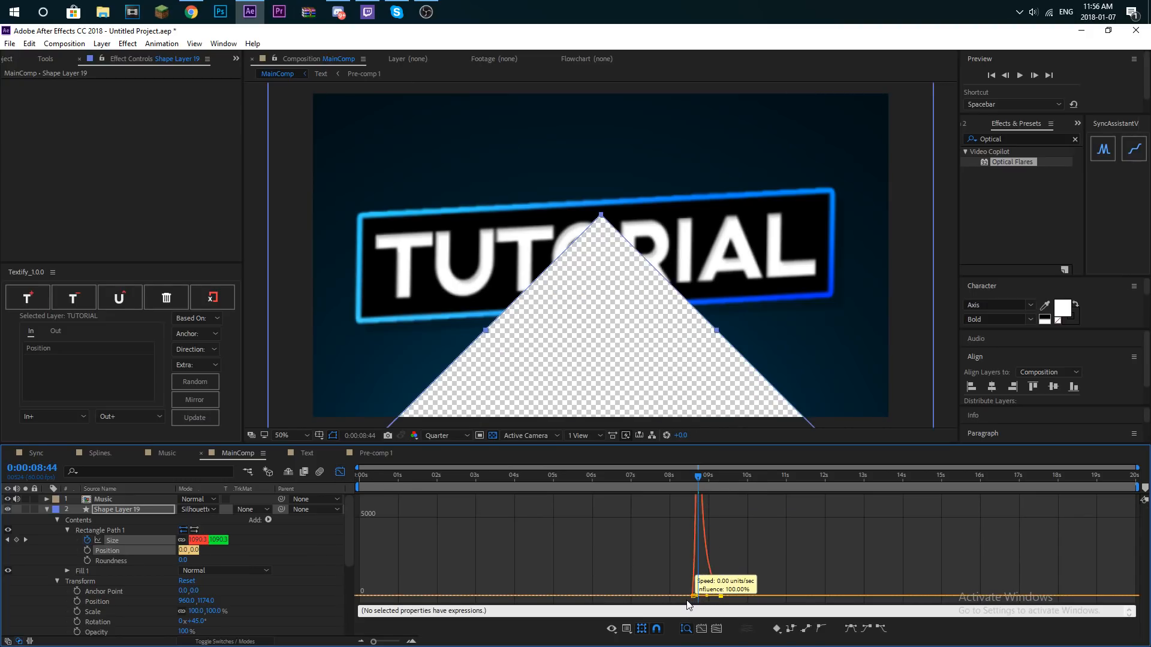
# - Play back the closing transition and the whole intro, with Shape Layer 19 collapsed and the speed graph closed
pyautogui.moveTo(696, 480); pyautogui.dragTo(688, 478)
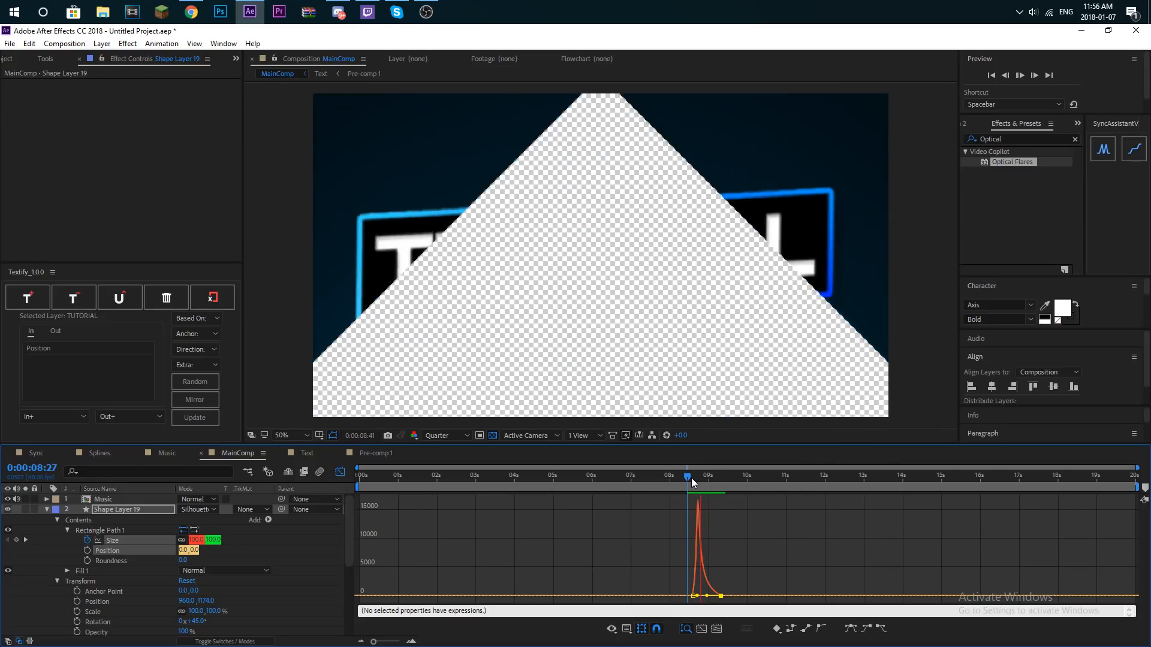
pyautogui.press('Home')
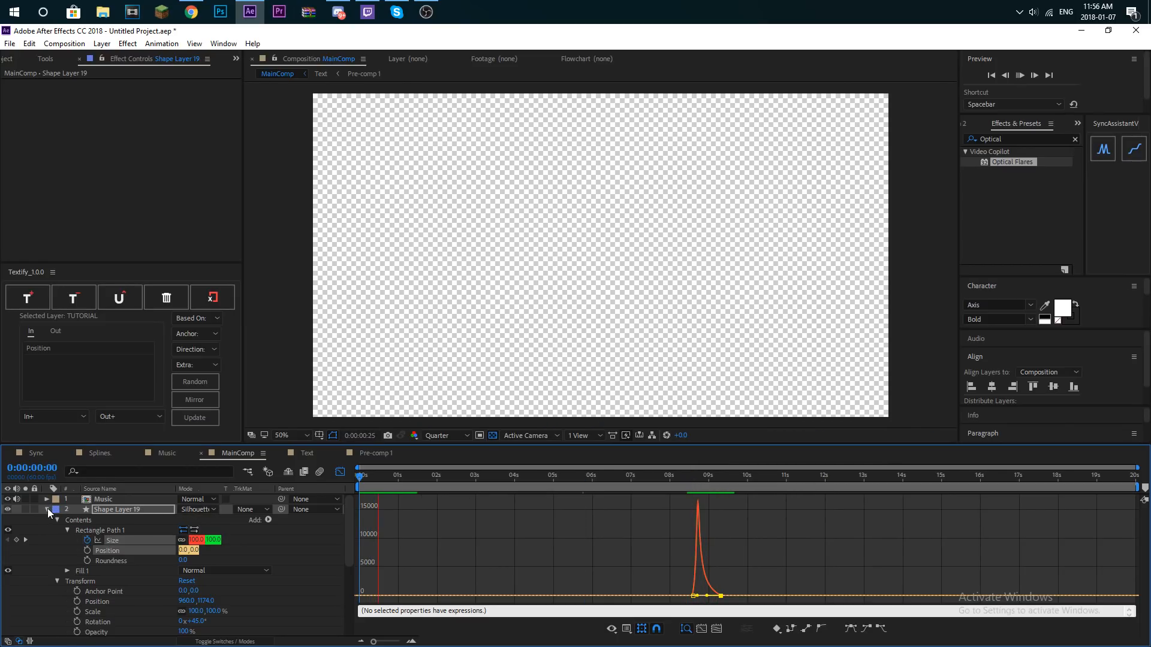
pyautogui.click(48, 509)
pyautogui.click(335, 473)
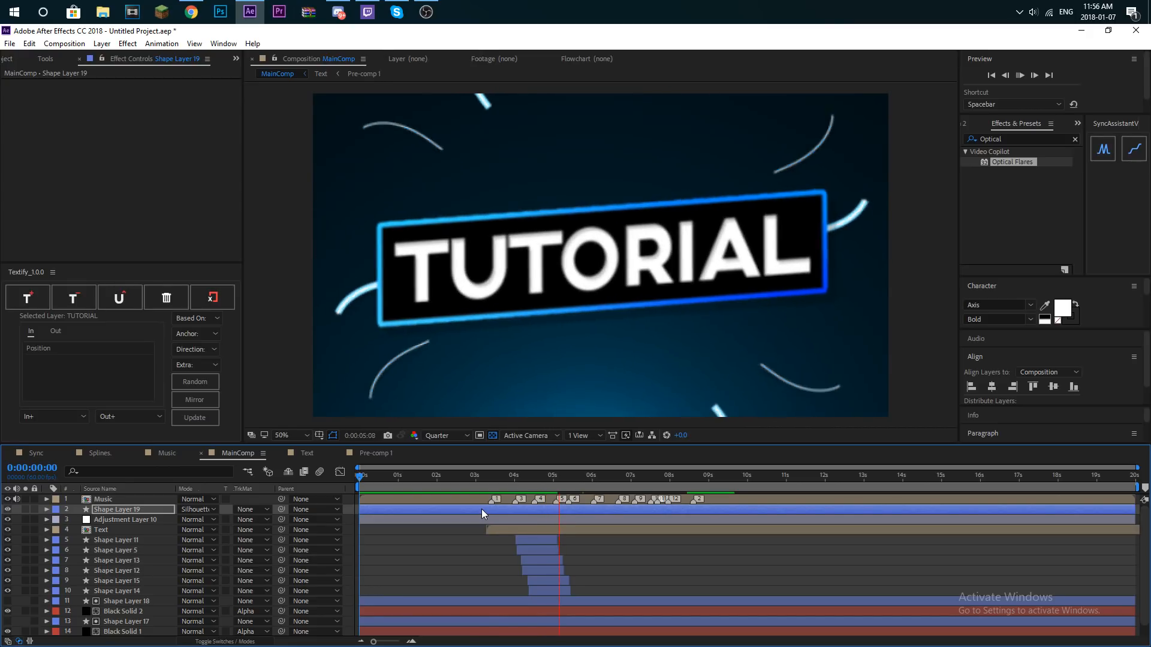
pyautogui.click(488, 478)
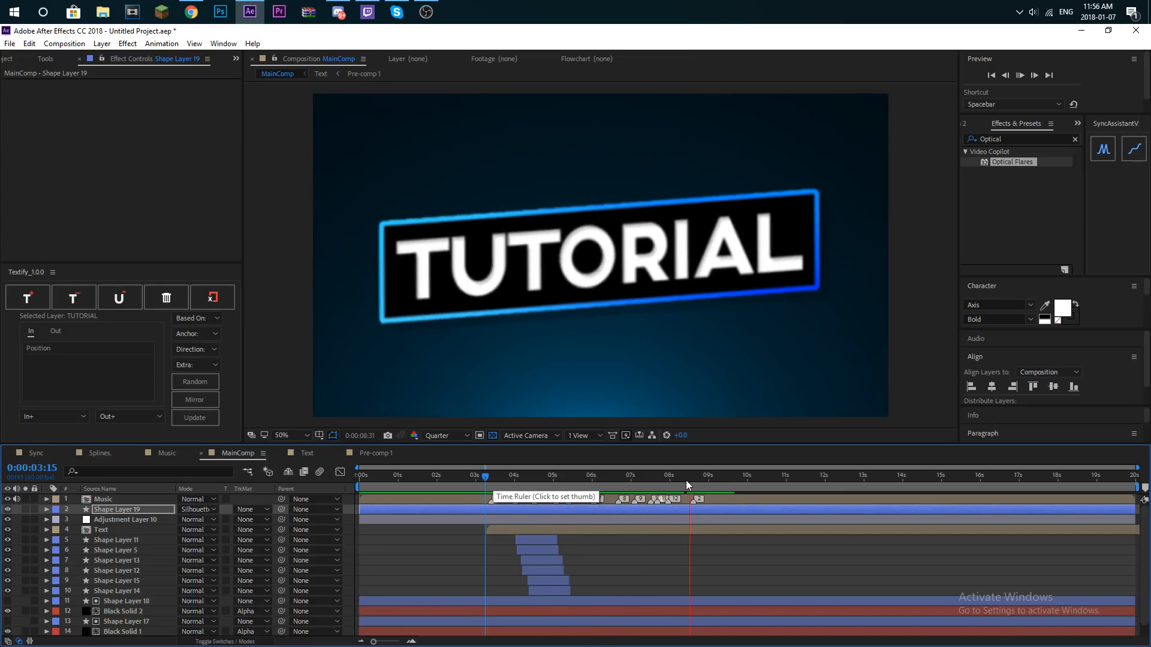
pyautogui.moveTo(689, 480); pyautogui.dragTo(429, 471)
pyautogui.click(429, 476)
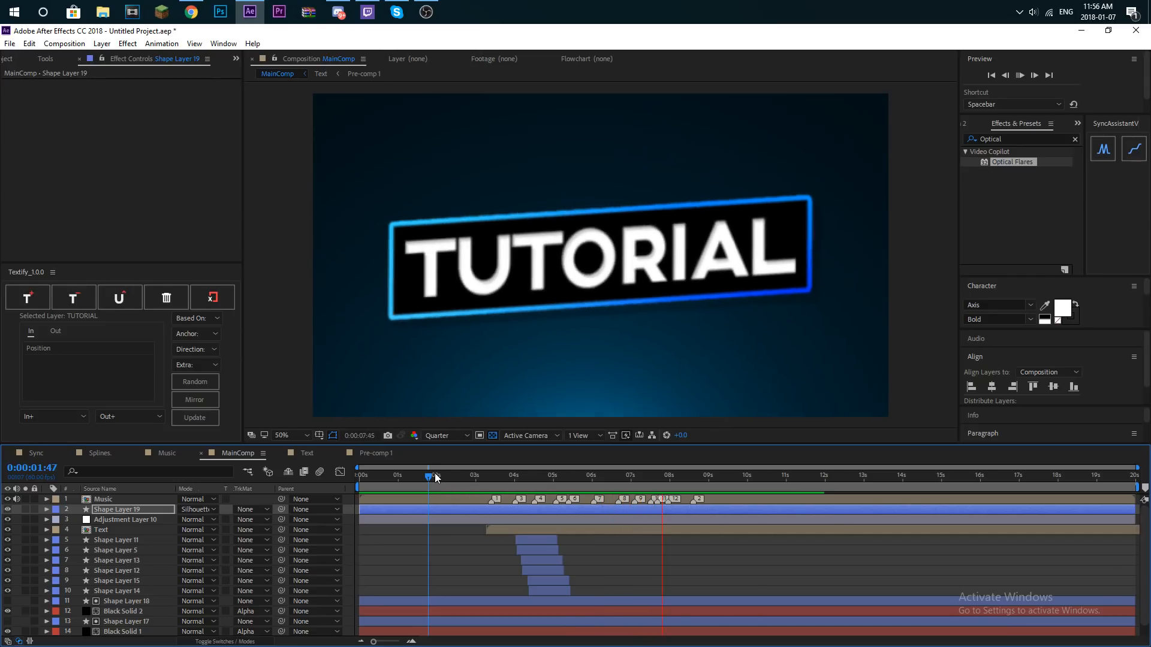
pyautogui.click(486, 478)
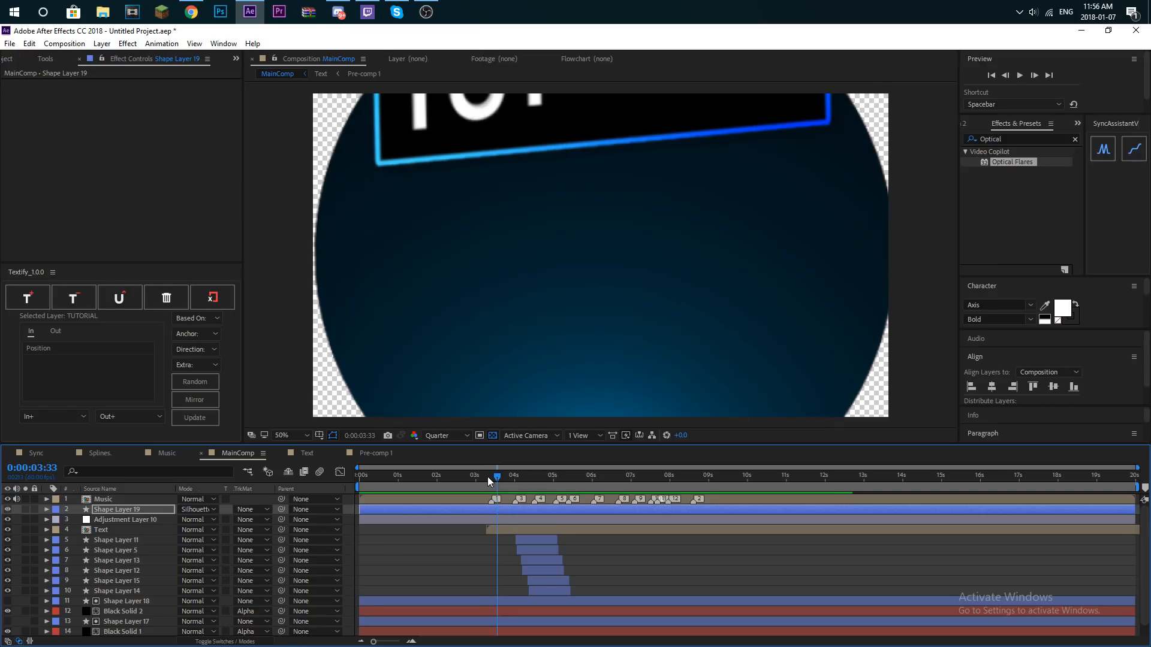
# - Open the Splines composition and select Shape Layer 8 and Shape Layer 6 for copying
pyautogui.click(491, 477)
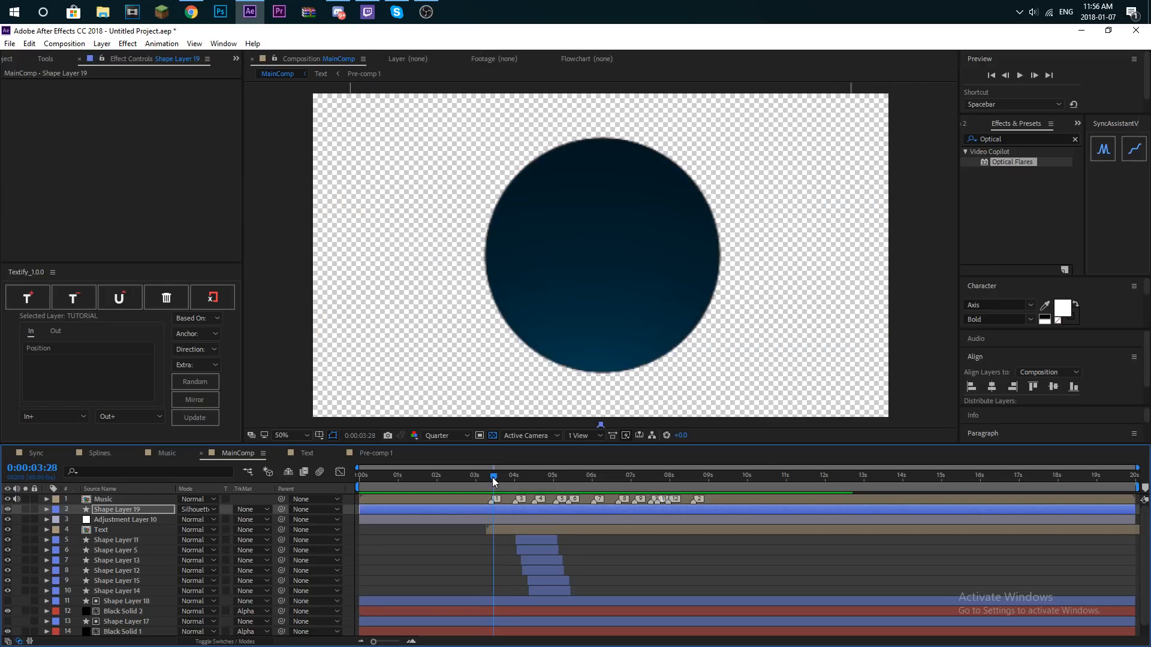
pyautogui.click(34, 56)
pyautogui.scroll(-2, 52, 216)
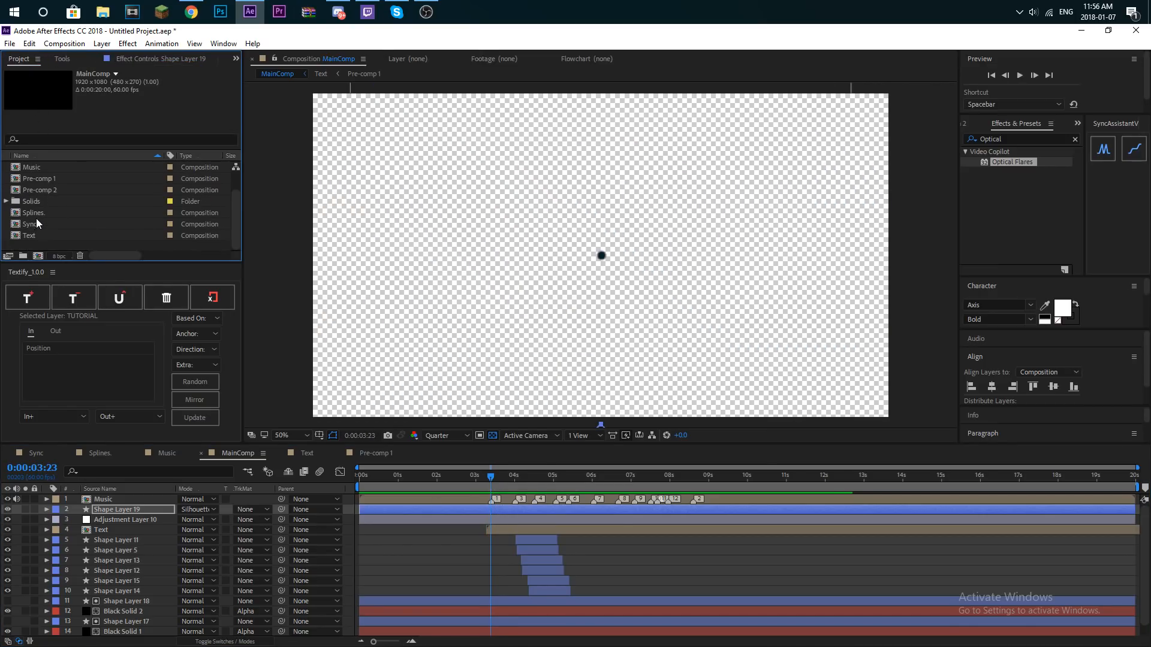
pyautogui.doubleClick(34, 213)
pyautogui.scroll(3, 568, 524)
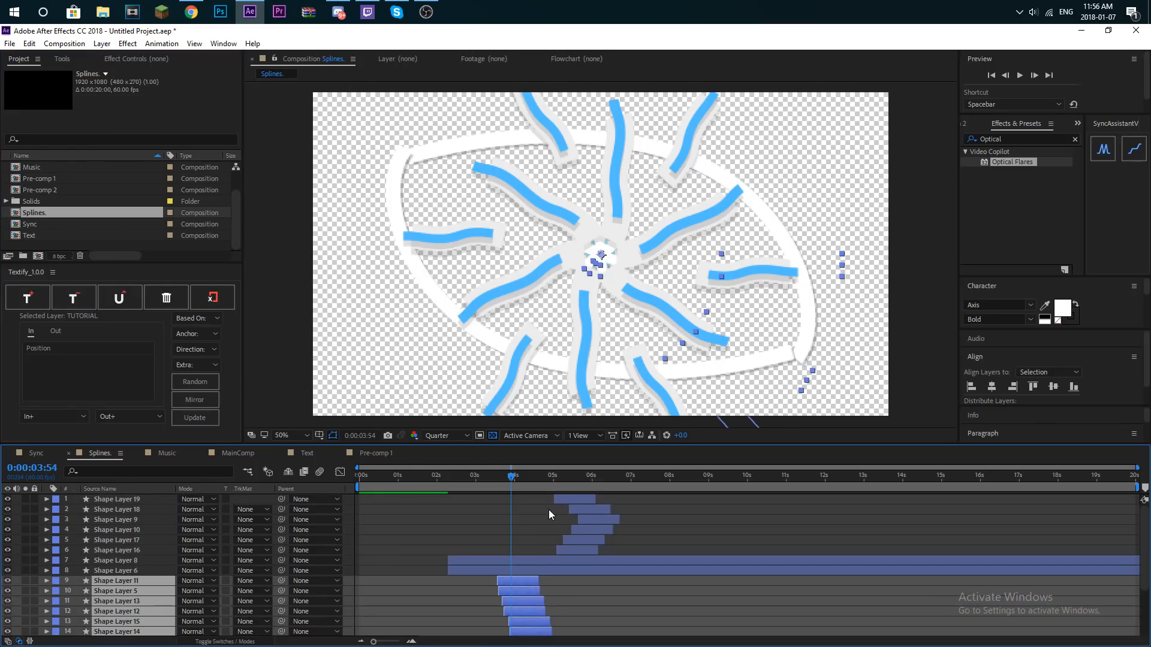
pyautogui.click(514, 564)
pyautogui.click(521, 569)
pyautogui.click(523, 564)
pyautogui.keyDown('shift'); pyautogui.click(524, 568); pyautogui.keyUp('shift')
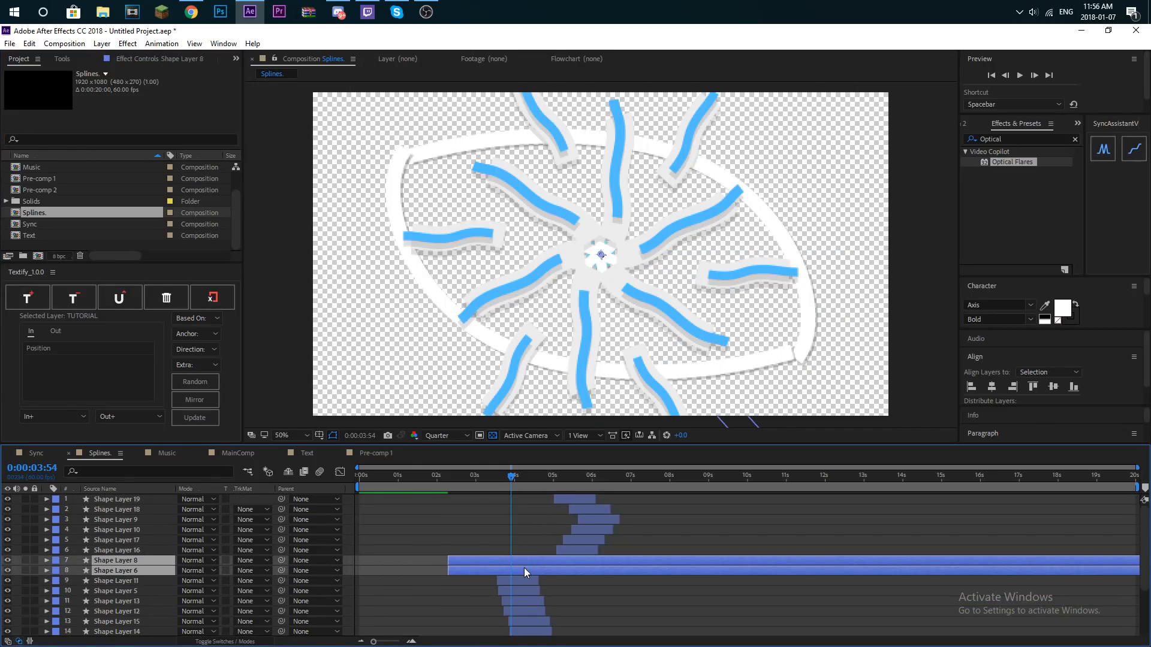
# - Paste the two copied shape layers into MainComp and place them directly below the Text layer
pyautogui.click(46, 226)
pyautogui.scroll(1, 47, 216)
pyautogui.doubleClick(53, 178)
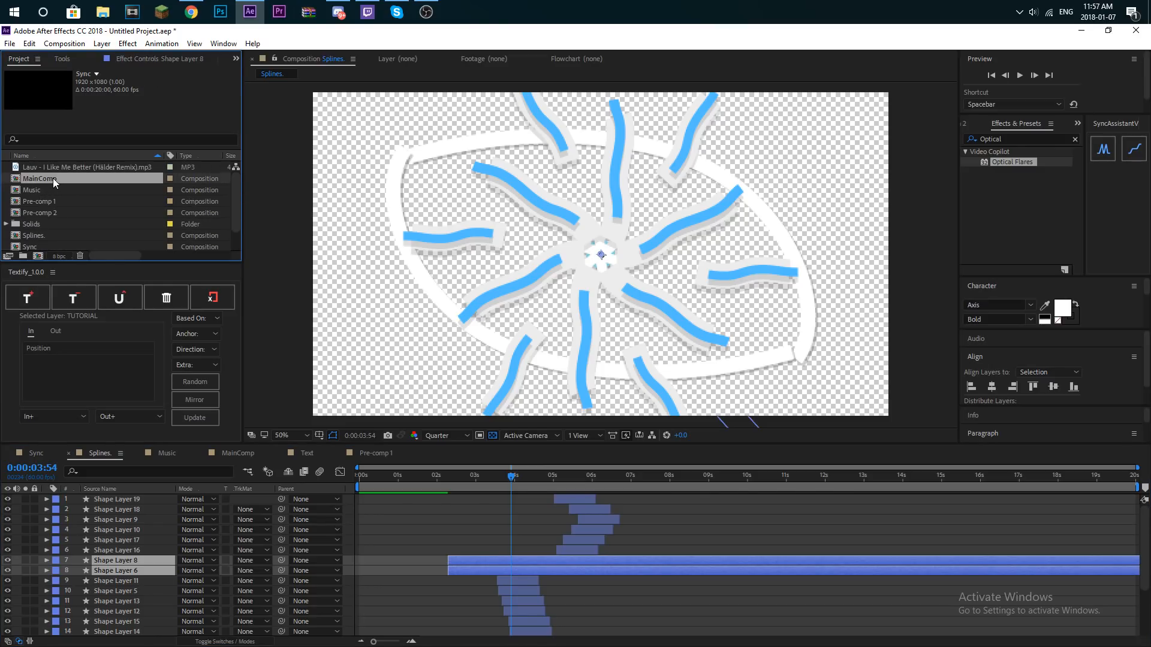
pyautogui.hotkey('ctrl', 'v')
pyautogui.moveTo(134, 513); pyautogui.dragTo(129, 557)
# - Retime Shape Layer 8 and Shape Layer 6 to start just after 3 seconds, ahead of music marker 1, and preview the timing
pyautogui.moveTo(512, 548); pyautogui.dragTo(548, 545)
pyautogui.press('space')
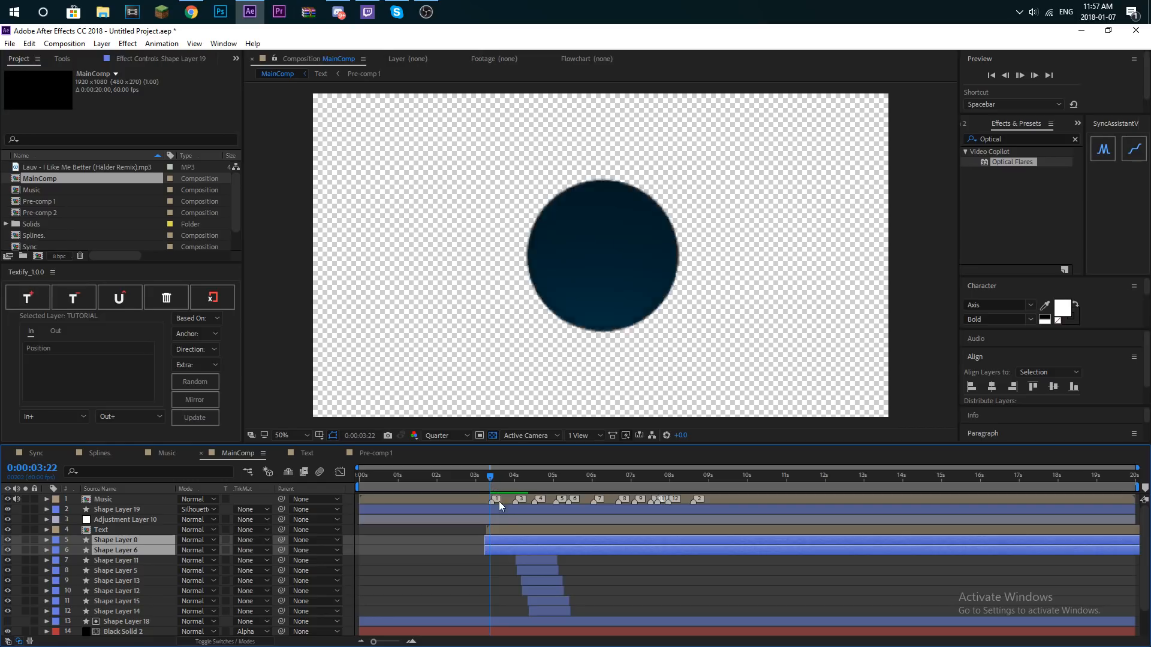
pyautogui.press('space')
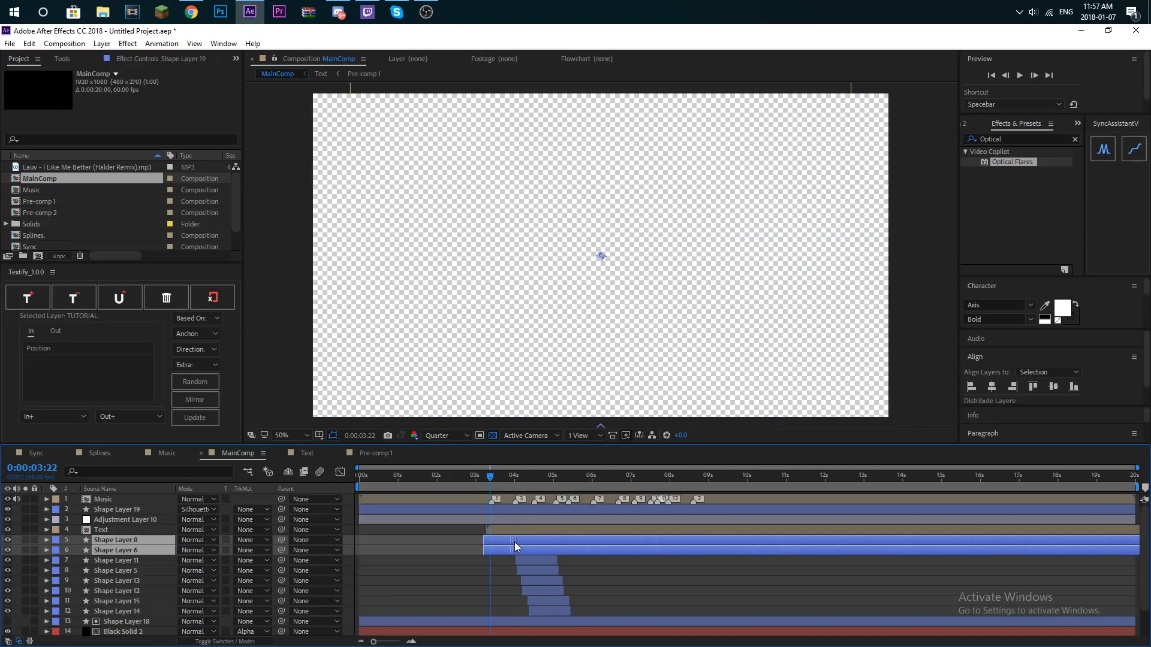
pyautogui.moveTo(513, 550); pyautogui.dragTo(508, 546)
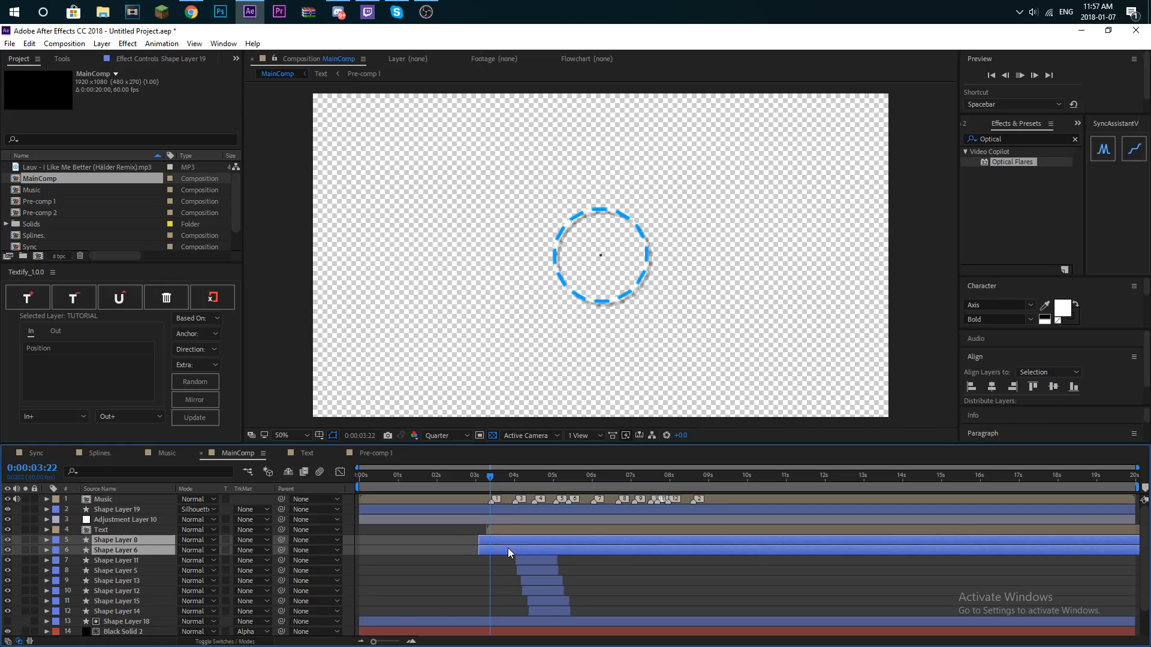
pyautogui.press('space')
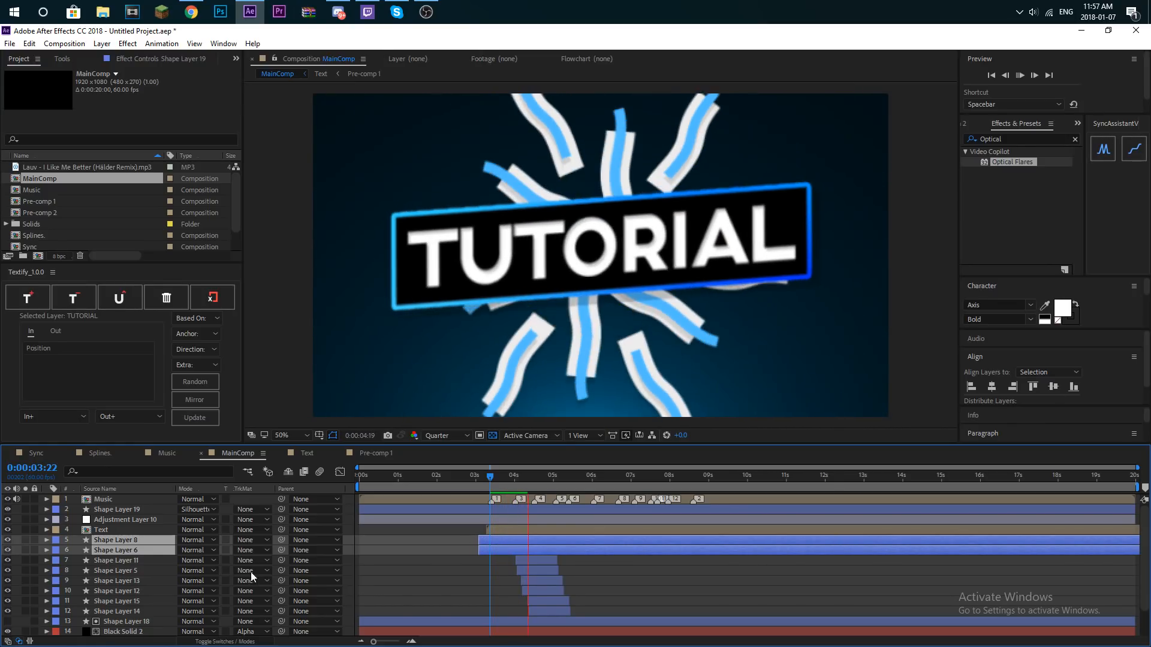
# - Duplicate the circle Shape Layer 20 and place one circle directly above Shape Layer 8 and one above Shape Layer 6
pyautogui.scroll(-3, 154, 600)
pyautogui.click(133, 631)
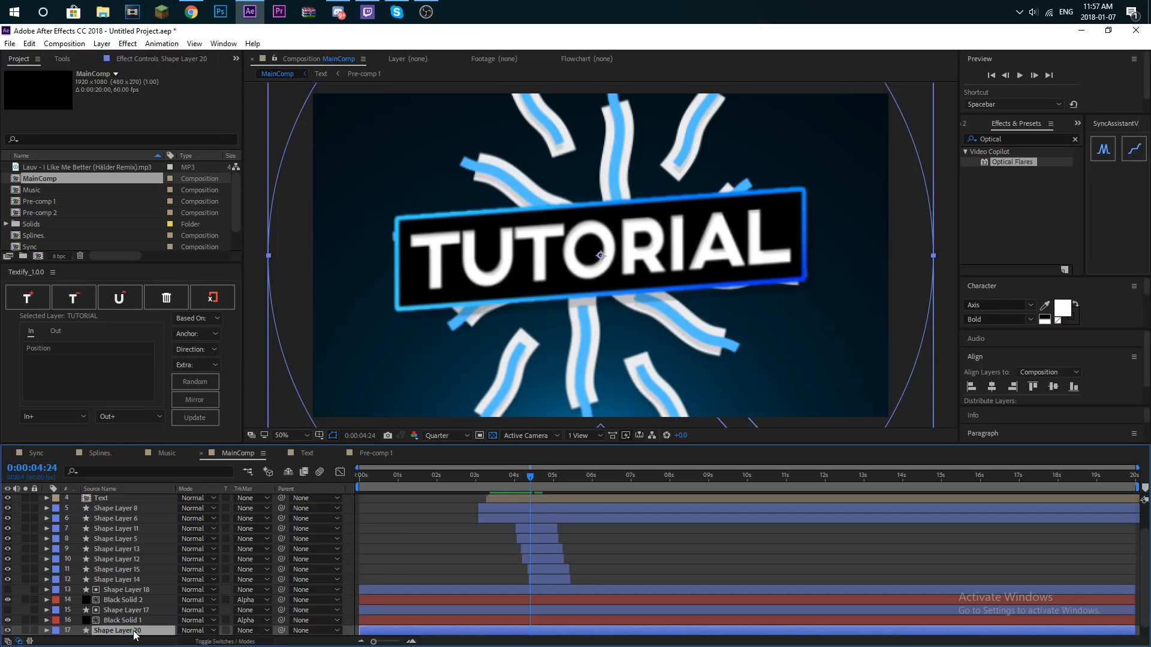
pyautogui.moveTo(118, 473); pyautogui.dragTo(144, 534)
pyautogui.hotkey('ctrl', 'd')
pyautogui.click(143, 567)
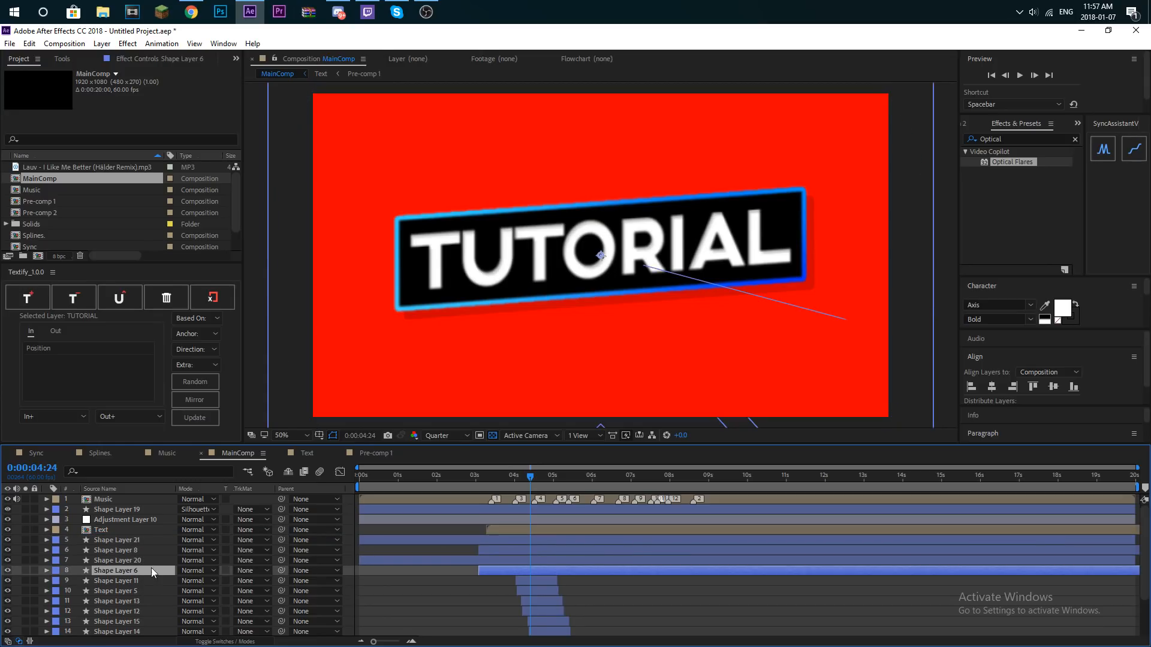
# - Set the track matte of Shape Layer 6 and Shape Layer 8 to Alpha, using the circle layer above each
pyautogui.click(250, 570)
pyautogui.click(270, 514)
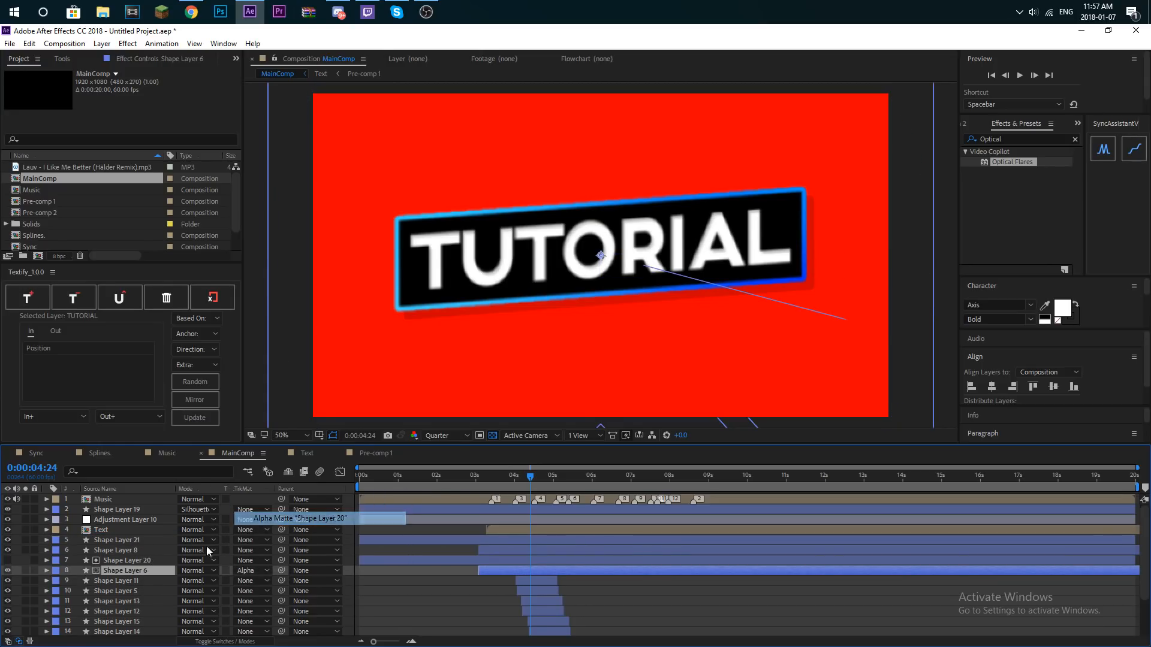
pyautogui.click(139, 550)
pyautogui.click(250, 551)
pyautogui.click(269, 574)
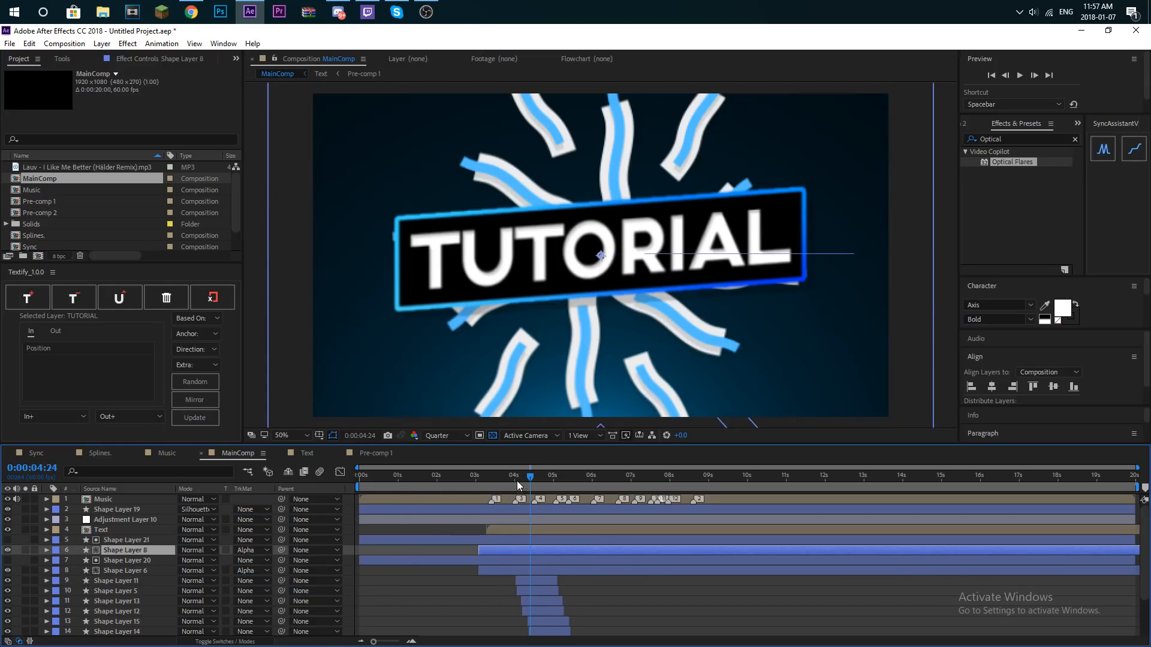
# - Preview the matted shape layers from 3:17 and stop playback at 5:07
pyautogui.moveTo(519, 484); pyautogui.dragTo(487, 486)
pyautogui.press('space')
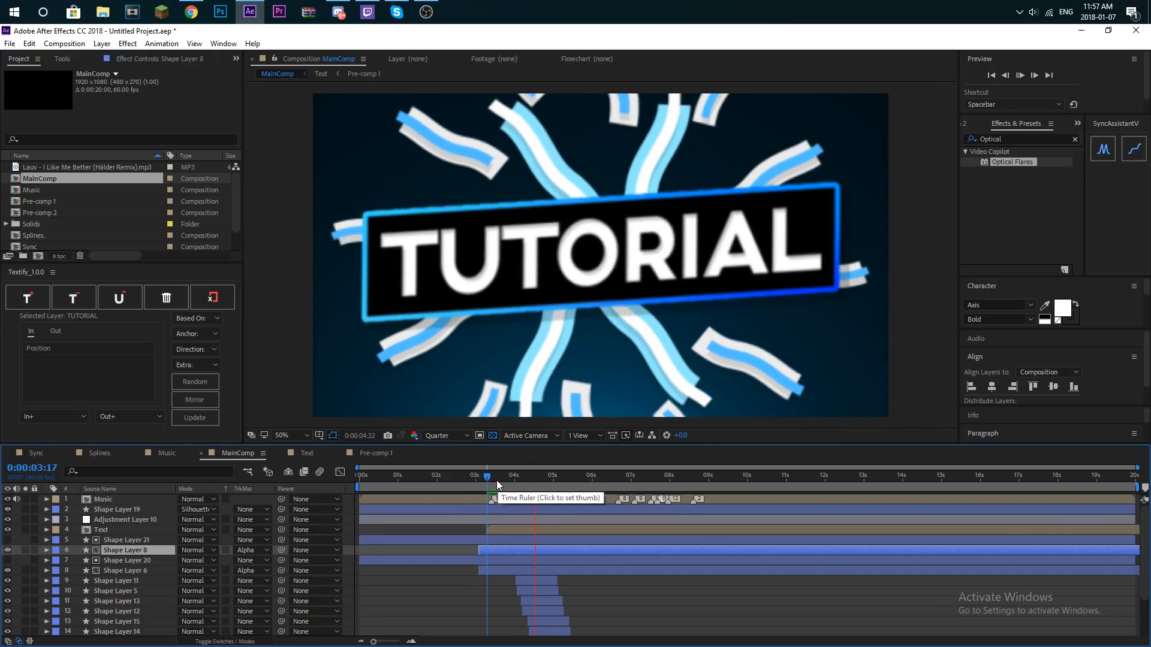
pyautogui.press('space')
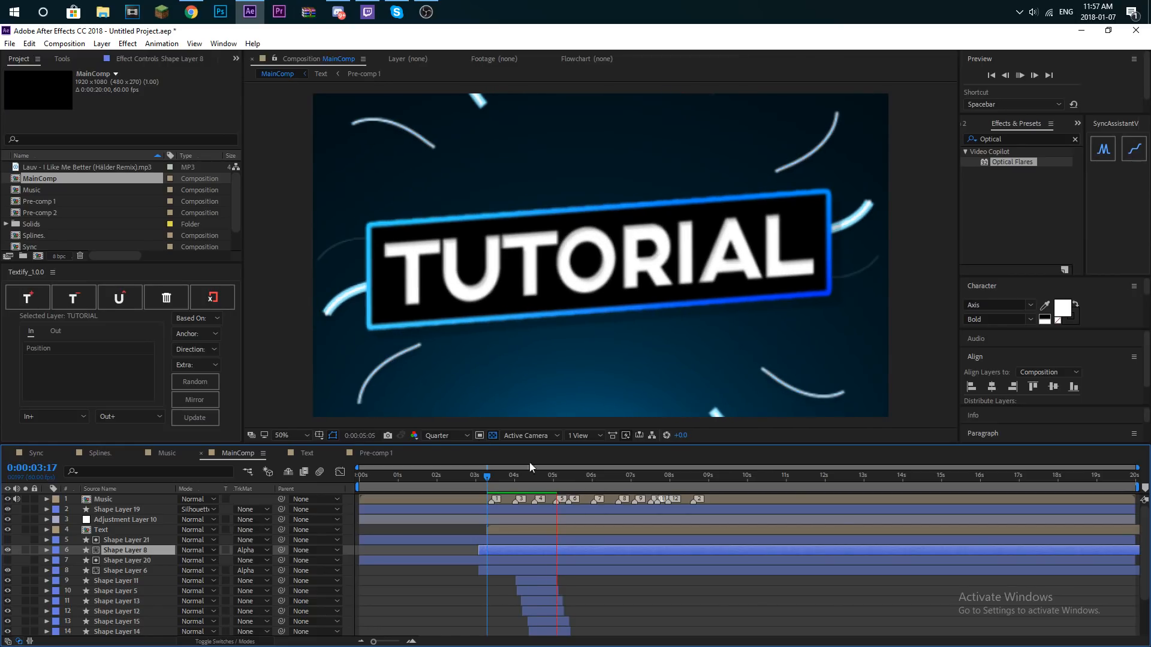
pyautogui.scroll(-2, 123, 240)
pyautogui.click(86, 280)
pyautogui.click(447, 595)
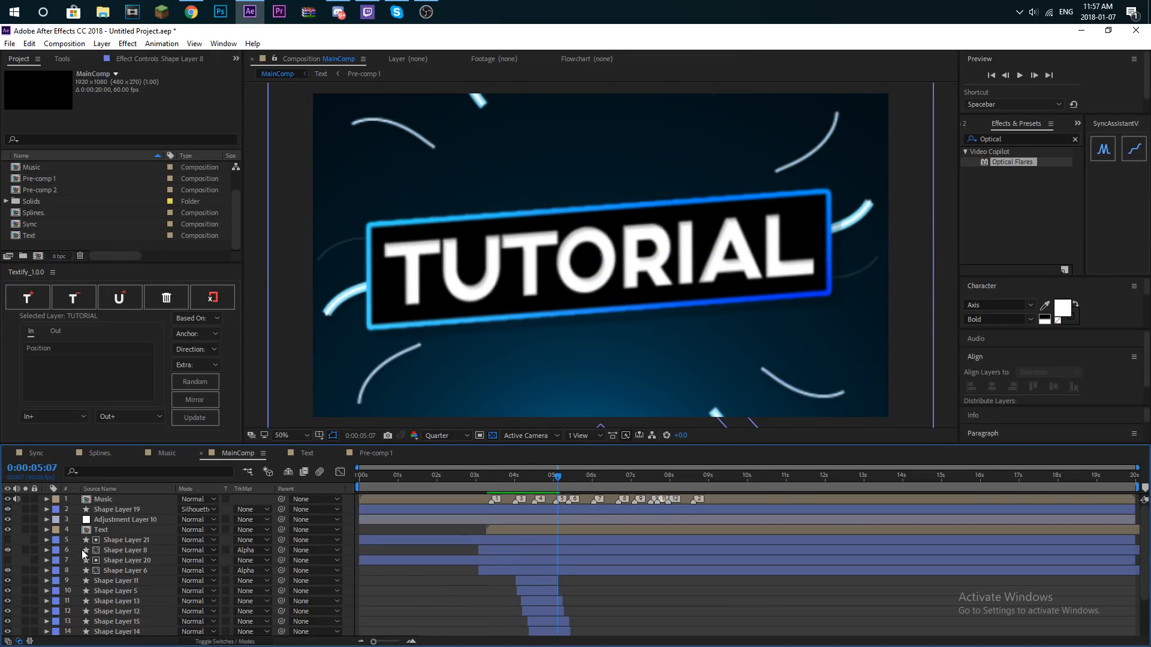
# - Activate the Pen tool and create a new composition named "Line."
pyautogui.click(101, 44)
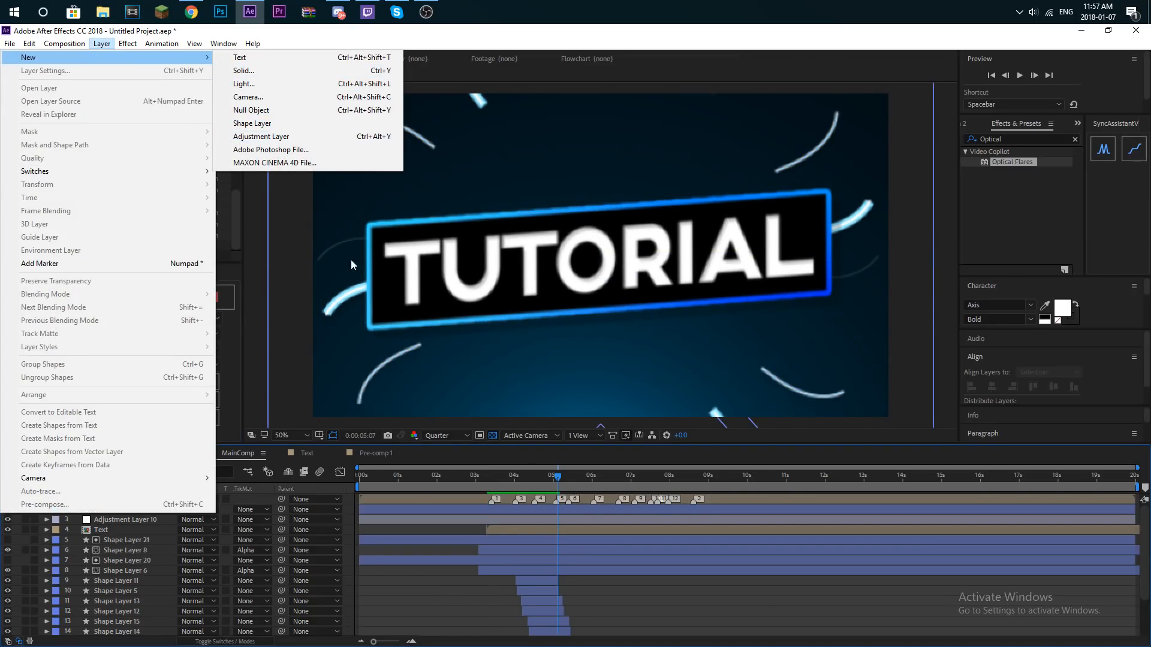
pyautogui.click(388, 601)
pyautogui.hotkey('ctrl', '1')
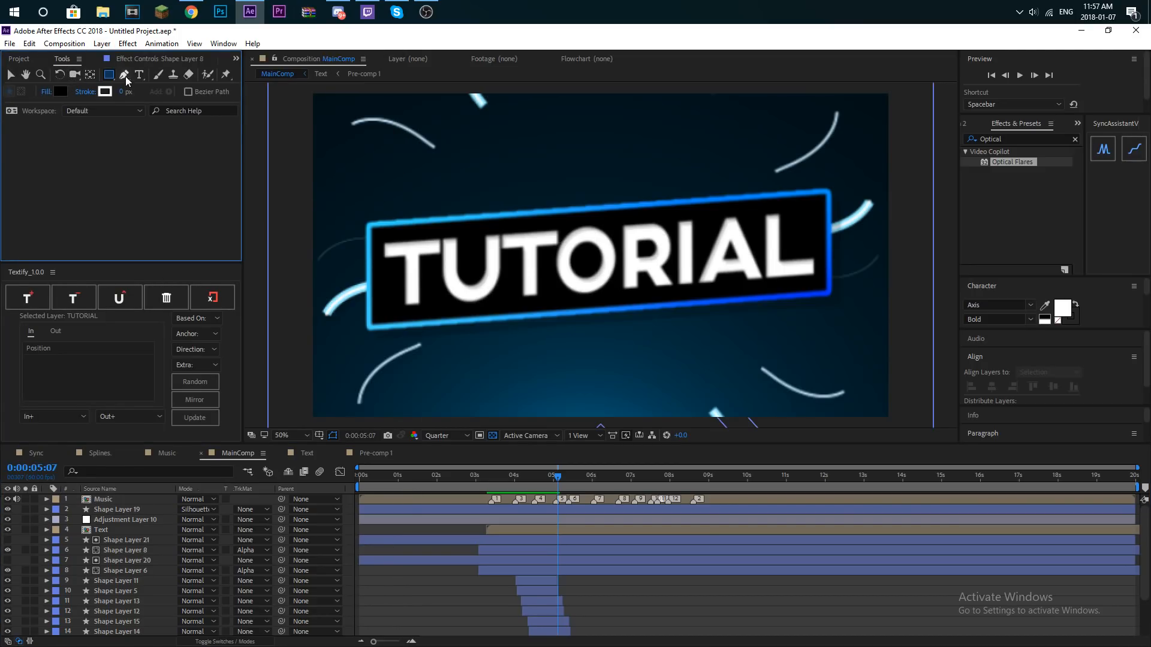
pyautogui.scroll(-2, 371, 166)
pyautogui.scroll(2, 366, 165)
pyautogui.click(19, 60)
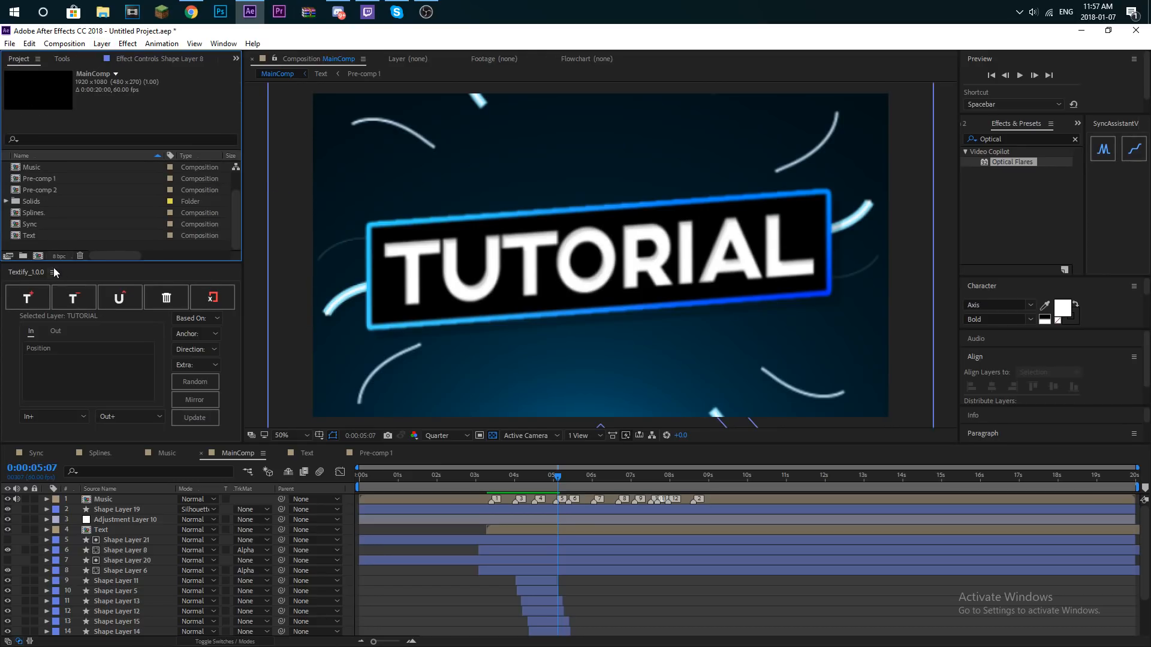
pyautogui.click(38, 256)
pyautogui.write('Line.')
pyautogui.press('Return')
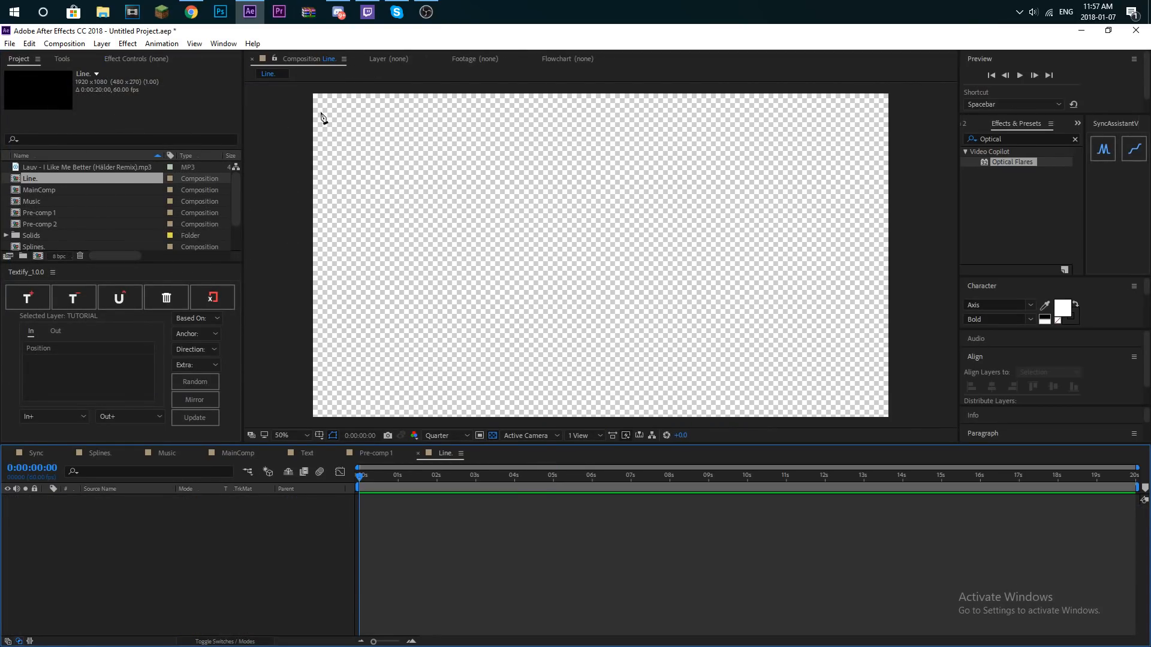
# - Draw a curved path that enters past the frame's upper left edge, loops around the right half and ends near the lower left
pyautogui.click(294, 132)
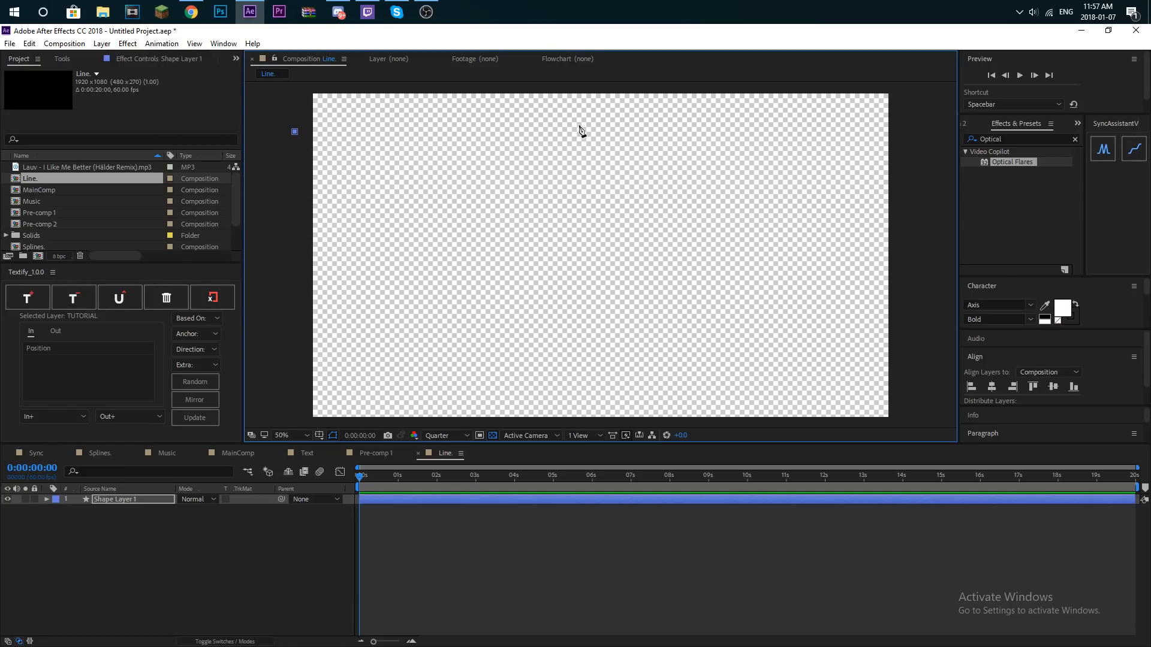
pyautogui.moveTo(627, 128); pyautogui.dragTo(749, 158)
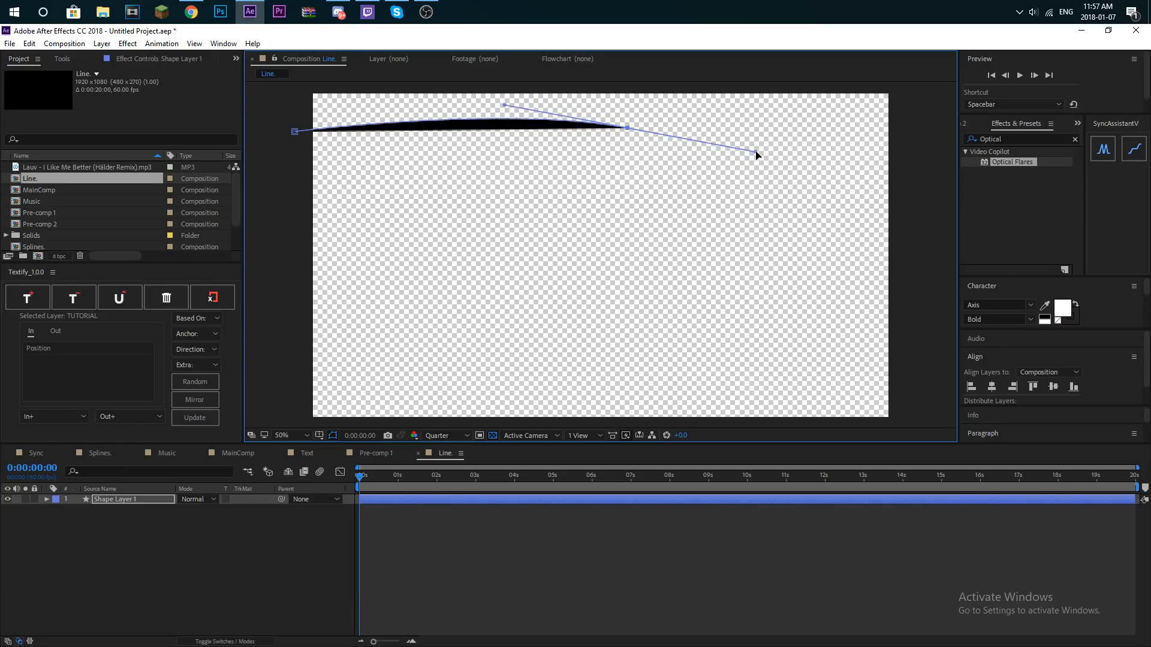
pyautogui.click(802, 187)
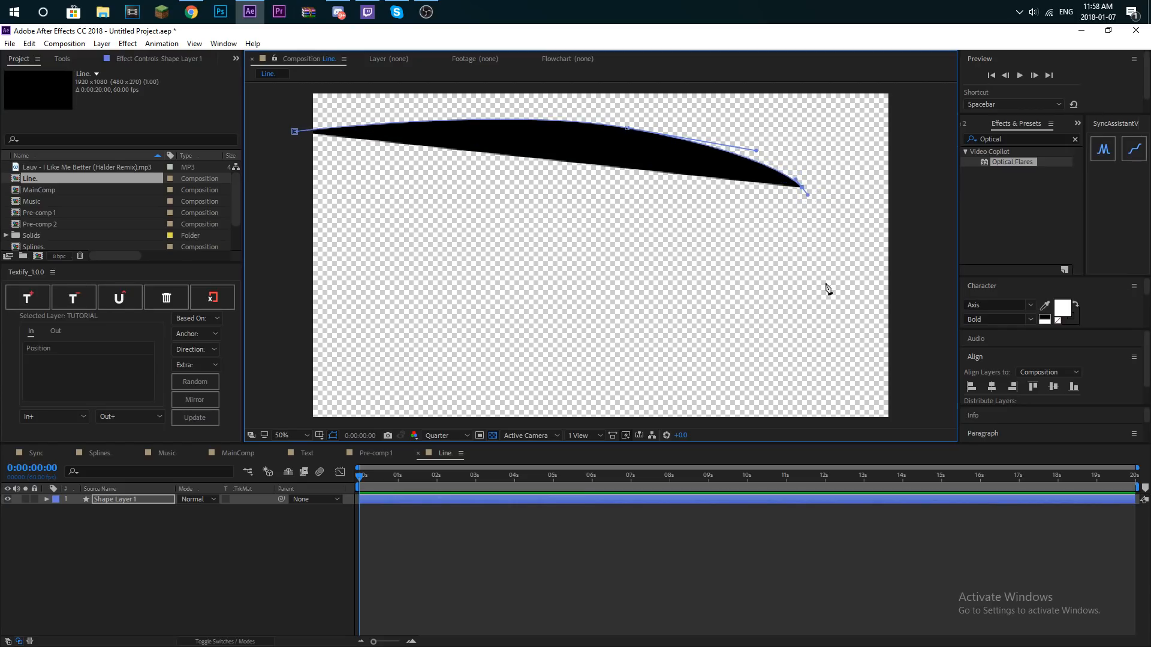
pyautogui.moveTo(795, 372); pyautogui.dragTo(769, 427)
pyautogui.moveTo(741, 495); pyautogui.dragTo(720, 455)
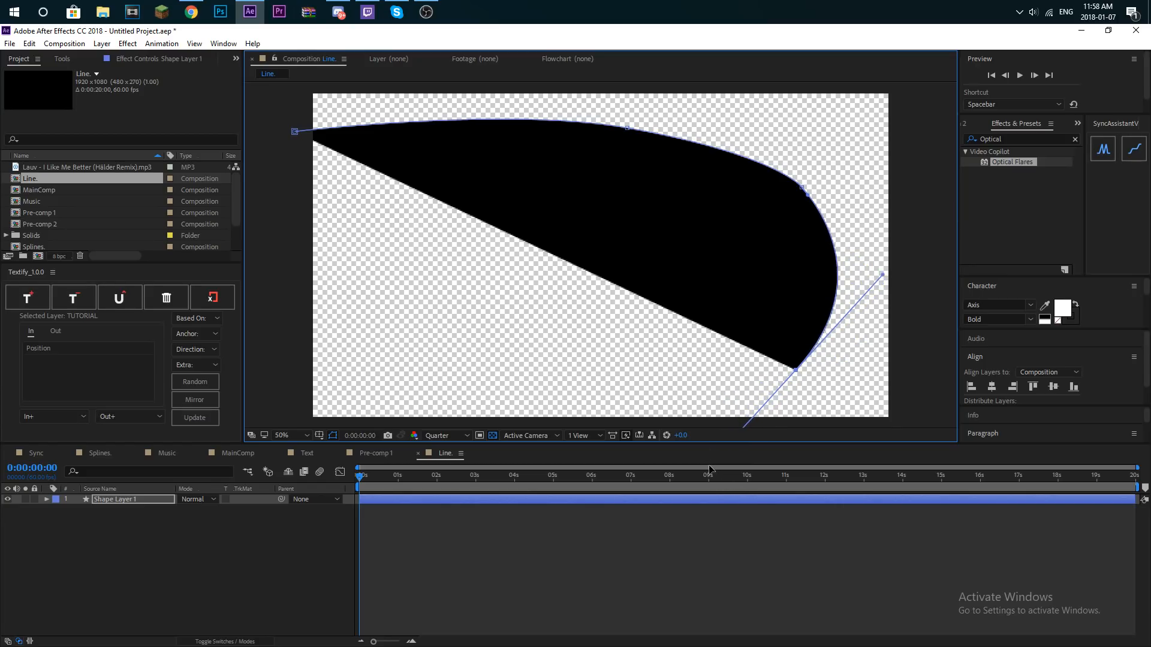
pyautogui.moveTo(500, 381); pyautogui.dragTo(490, 291)
pyautogui.moveTo(544, 150); pyautogui.dragTo(622, 77)
pyautogui.moveTo(792, 115); pyautogui.dragTo(845, 121)
pyautogui.moveTo(628, 306); pyautogui.dragTo(356, 356)
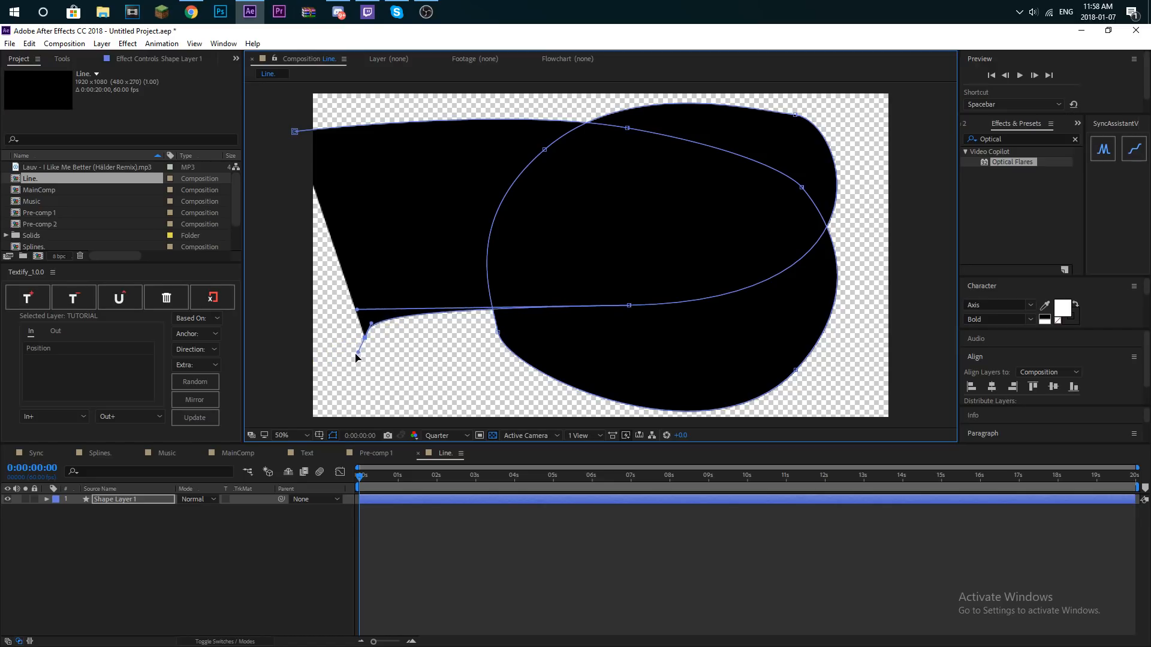
# - Add the Music composition to the Line composition above Shape Layer 1
pyautogui.moveTo(51, 206); pyautogui.dragTo(33, 506)
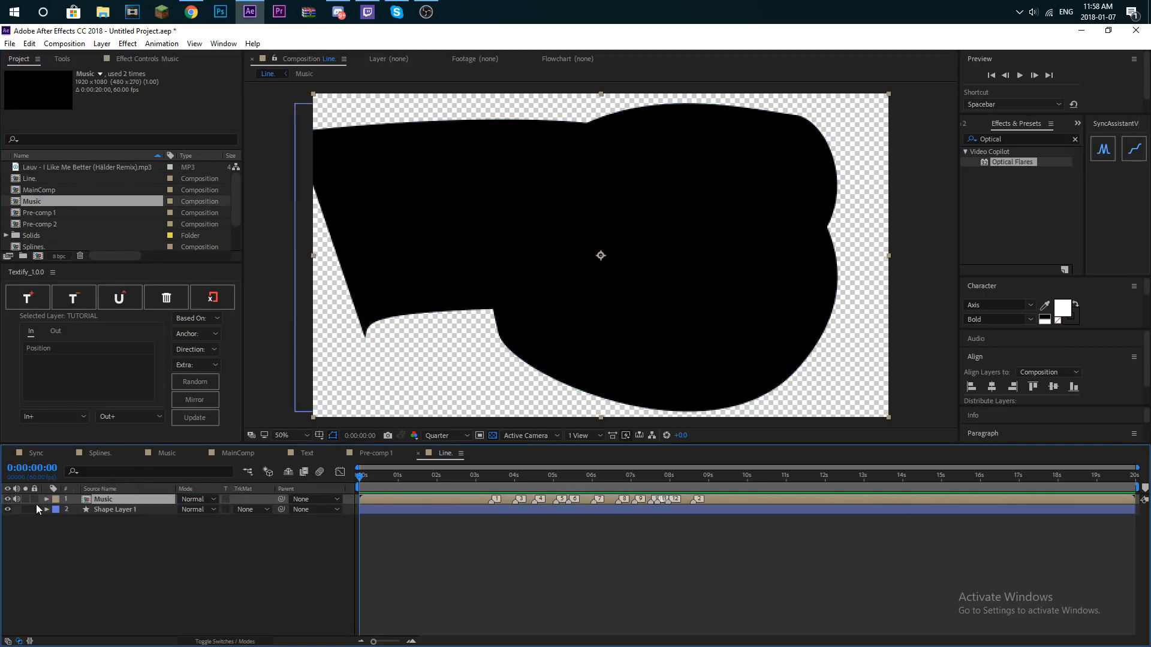
# - Add Trim Paths to Shape Layer 1 and reveal its properties
pyautogui.click(55, 510)
pyautogui.click(48, 512)
pyautogui.click(47, 509)
pyautogui.click(57, 521)
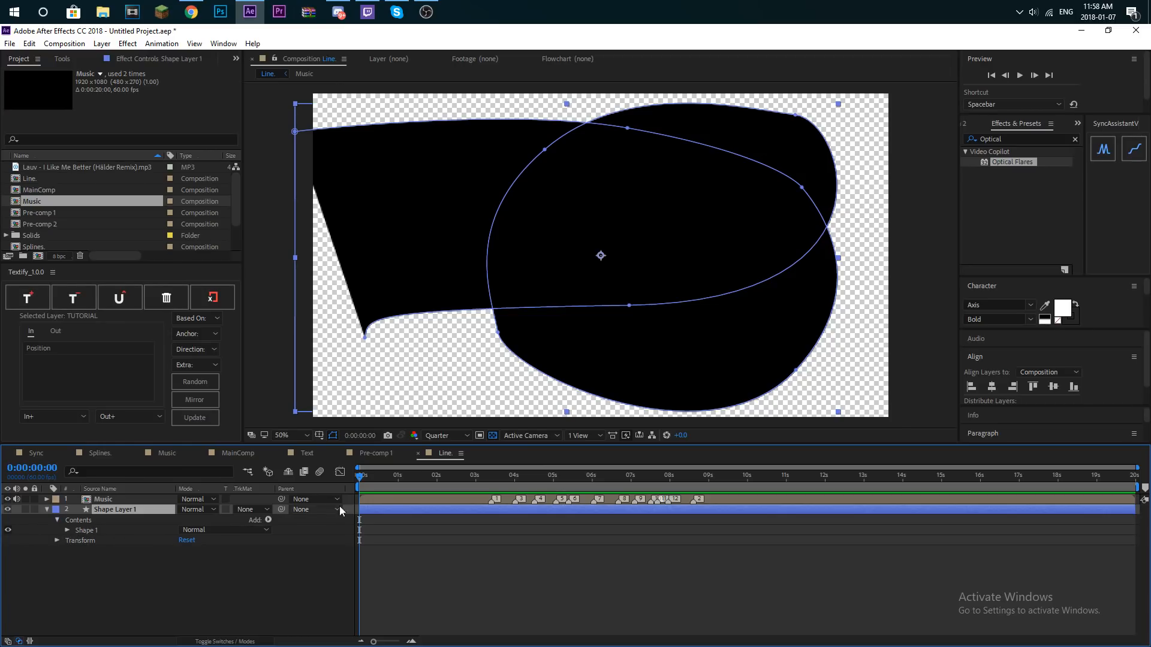
pyautogui.click(268, 520)
pyautogui.click(312, 465)
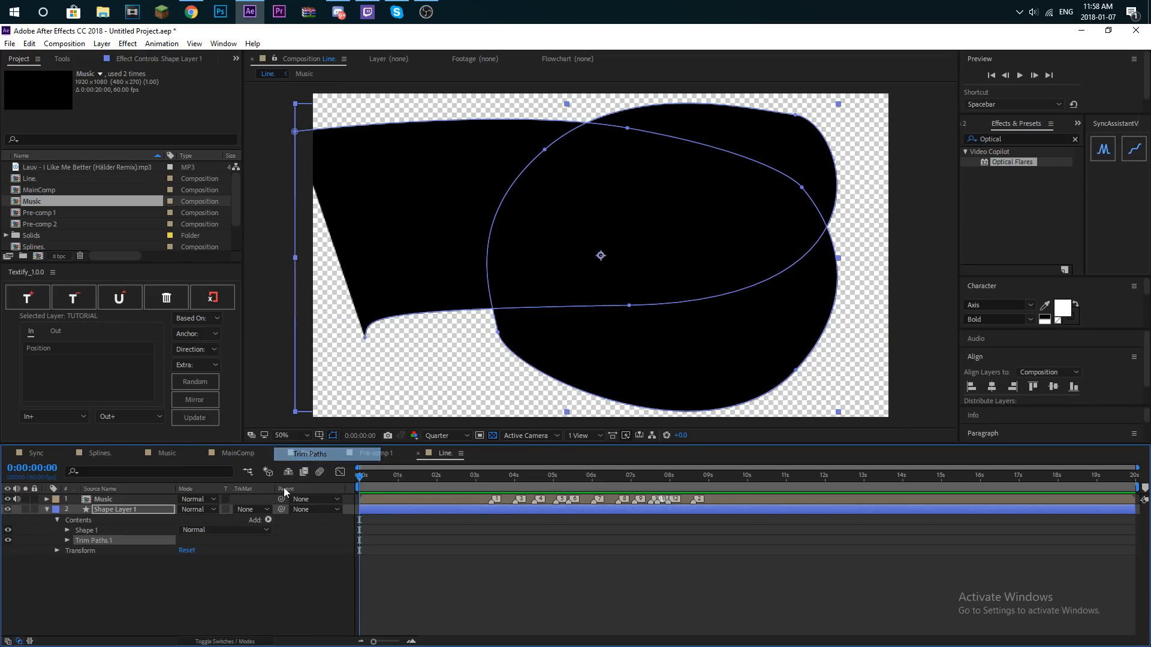
pyautogui.click(67, 540)
# - Delete Shape 1's fill, set its stroke width to 31, and turn off the transparency grid
pyautogui.click(67, 531)
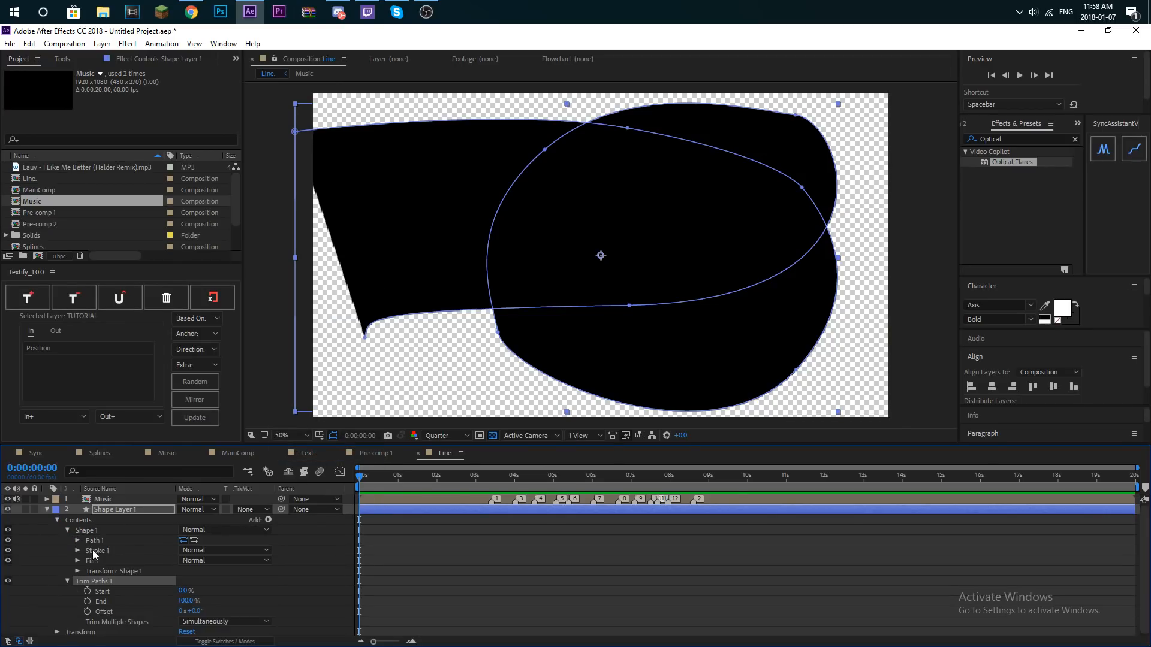
pyautogui.click(96, 559)
pyautogui.press('Delete')
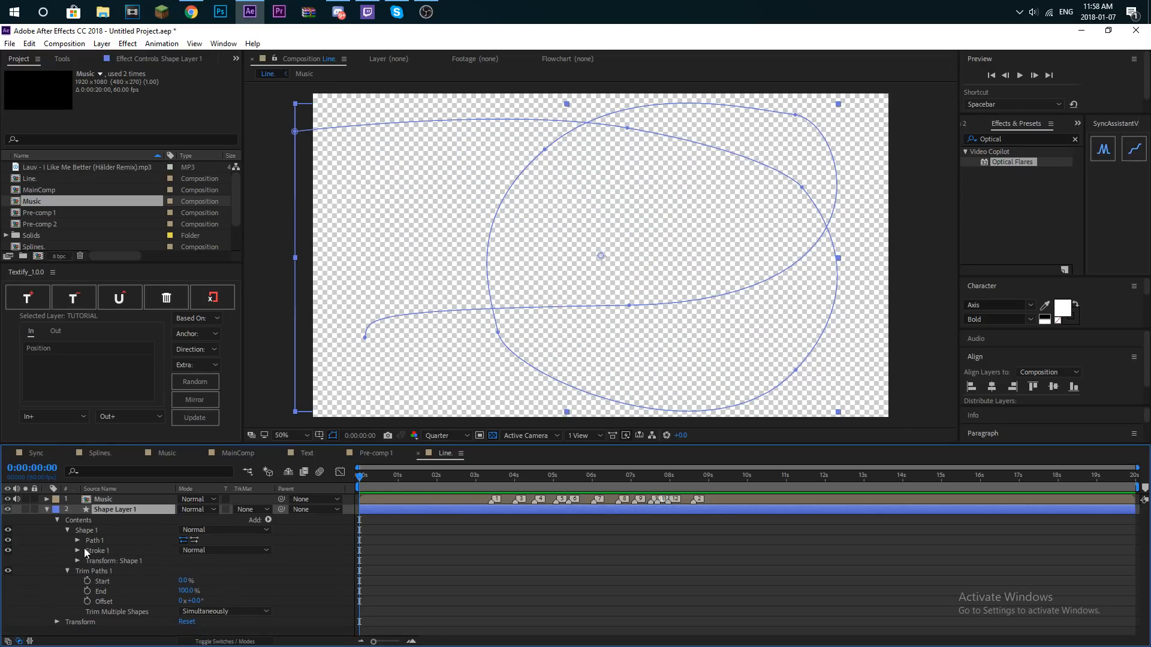
pyautogui.click(78, 551)
pyautogui.moveTo(180, 591); pyautogui.dragTo(197, 585)
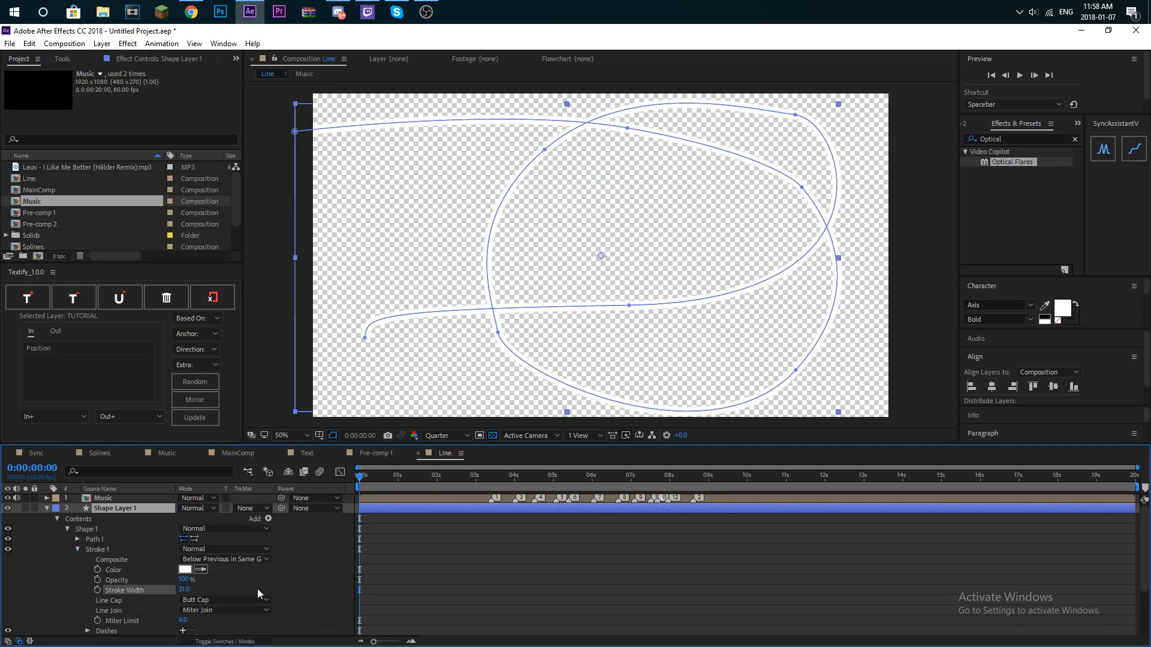
pyautogui.click(489, 548)
pyautogui.click(493, 436)
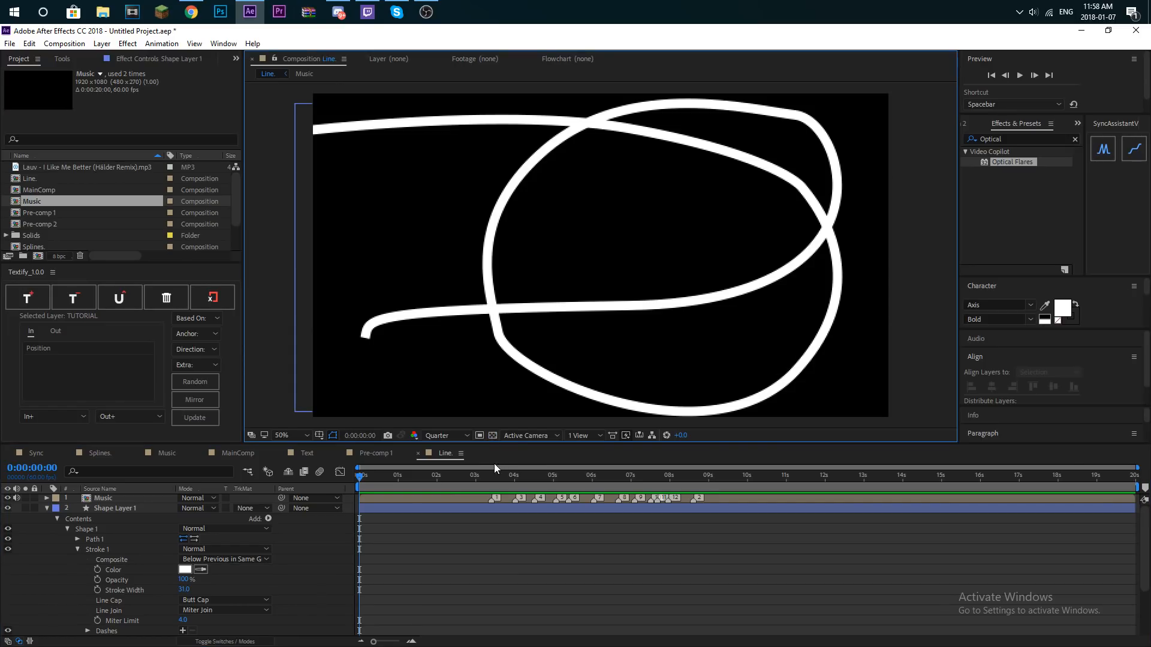
# - At 3:21, keyframe the Trim Paths Start and End values at 0%
pyautogui.click(487, 474)
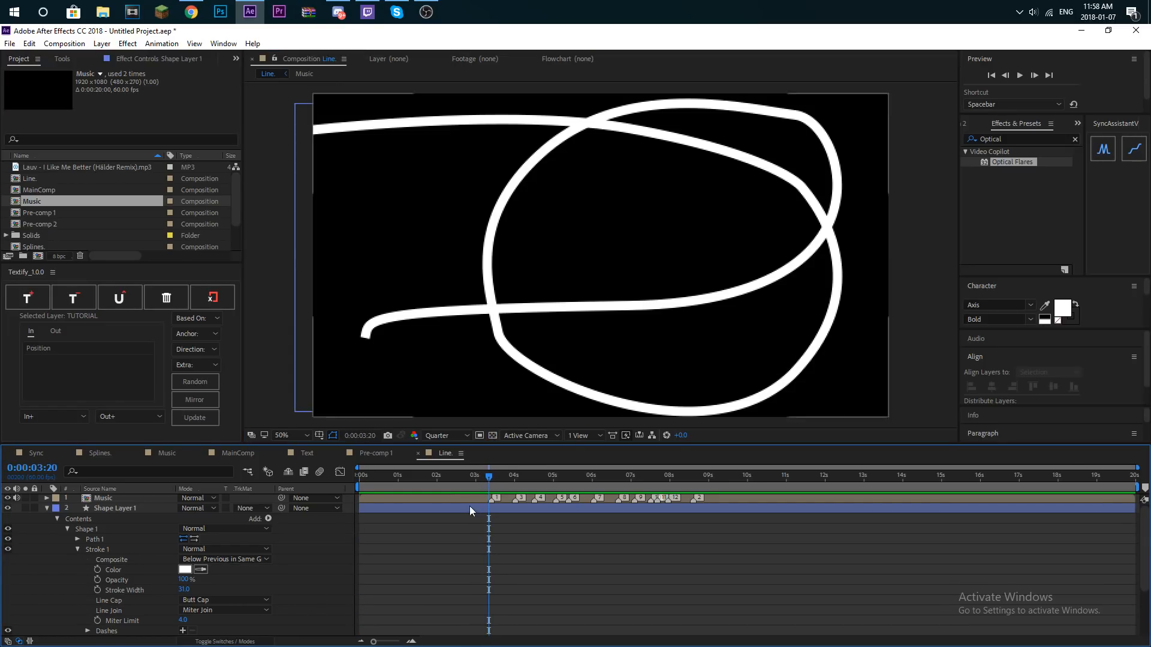
pyautogui.click(488, 477)
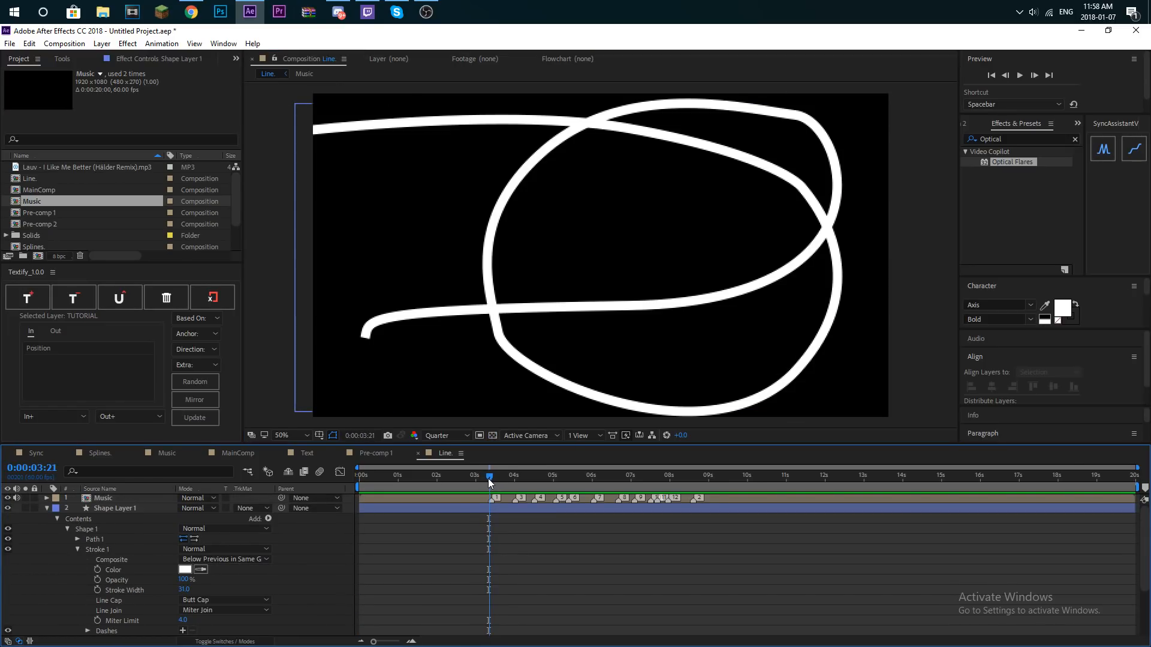
pyautogui.scroll(-3, 106, 592)
pyautogui.moveTo(184, 602); pyautogui.dragTo(120, 601)
pyautogui.click(87, 600)
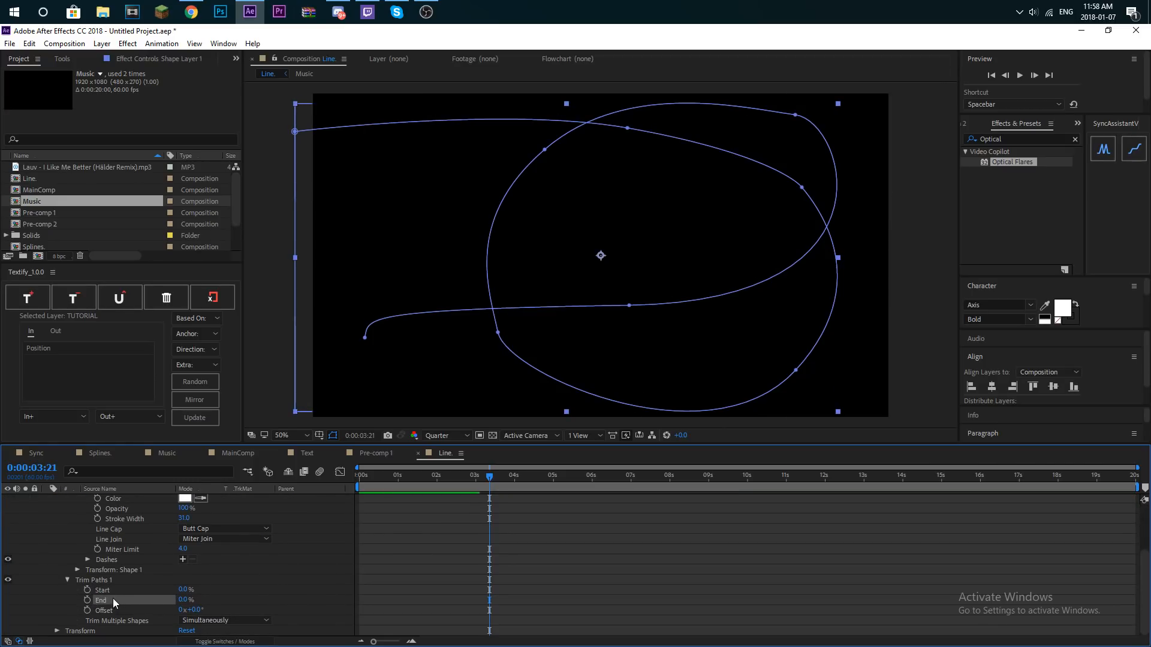
pyautogui.click(87, 589)
# - At 8:37, set the Trim Paths Start and End values to 100%
pyautogui.scroll(3, 676, 495)
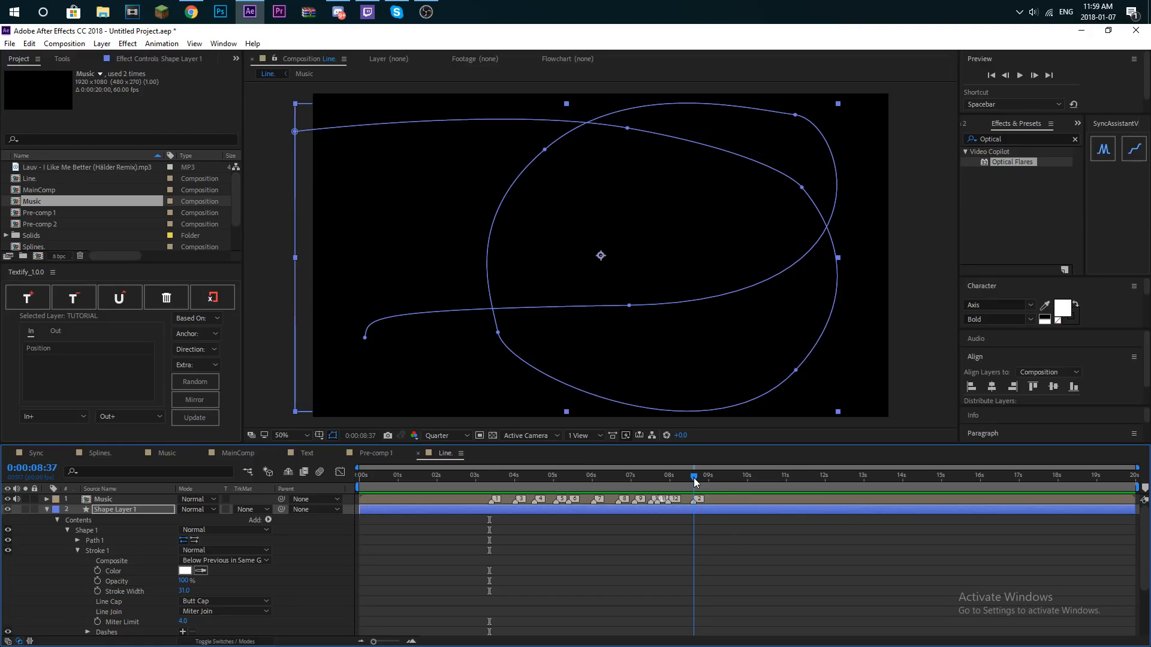
pyautogui.scroll(-3, 70, 607)
pyautogui.moveTo(183, 590); pyautogui.dragTo(349, 585)
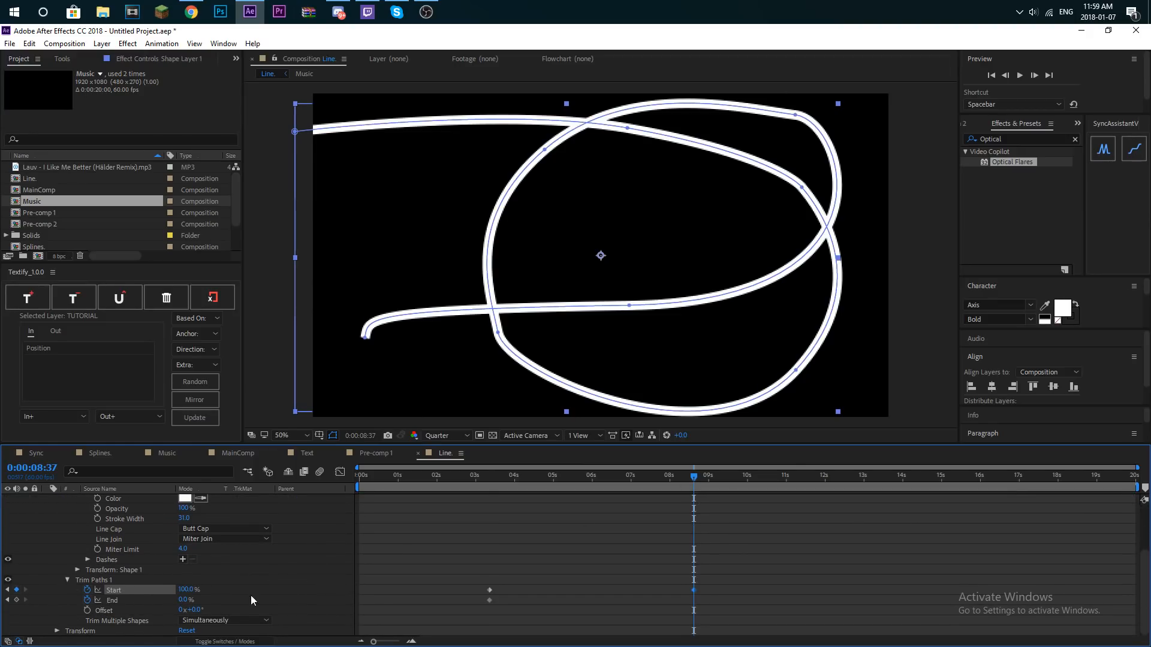
pyautogui.moveTo(184, 600); pyautogui.dragTo(538, 600)
# - Shift both End keyframes slightly later than the Start keyframes and apply Easy Ease to all four keyframes
pyautogui.moveTo(726, 625)
pyautogui.mouseDown()
pyautogui.moveTo(483, 601)
pyautogui.moveTo(544, 610)
pyautogui.moveTo(505, 609)
pyautogui.mouseUp()
pyautogui.moveTo(696, 477)
pyautogui.mouseDown()
pyautogui.moveTo(707, 478)
pyautogui.moveTo(599, 498)
pyautogui.mouseUp()
pyautogui.moveTo(742, 597); pyautogui.dragTo(520, 597)
pyautogui.press('F9')
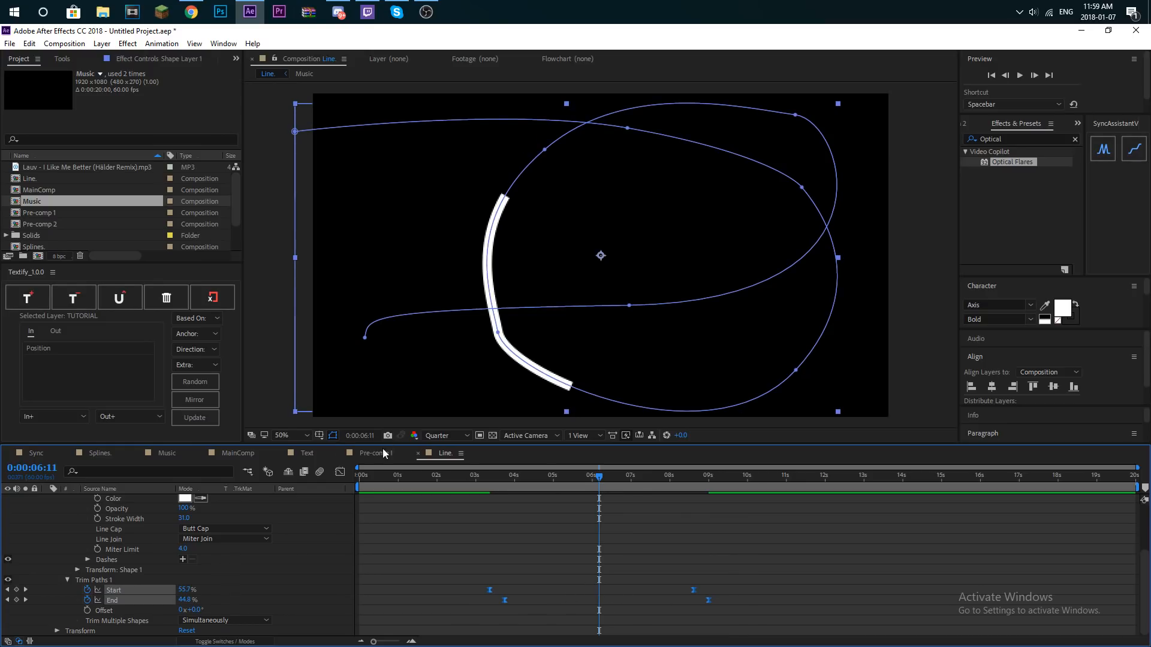
# - Reshape the Start and End speed curves to peak early and slow down gradually, and preview the line animation
pyautogui.click(340, 472)
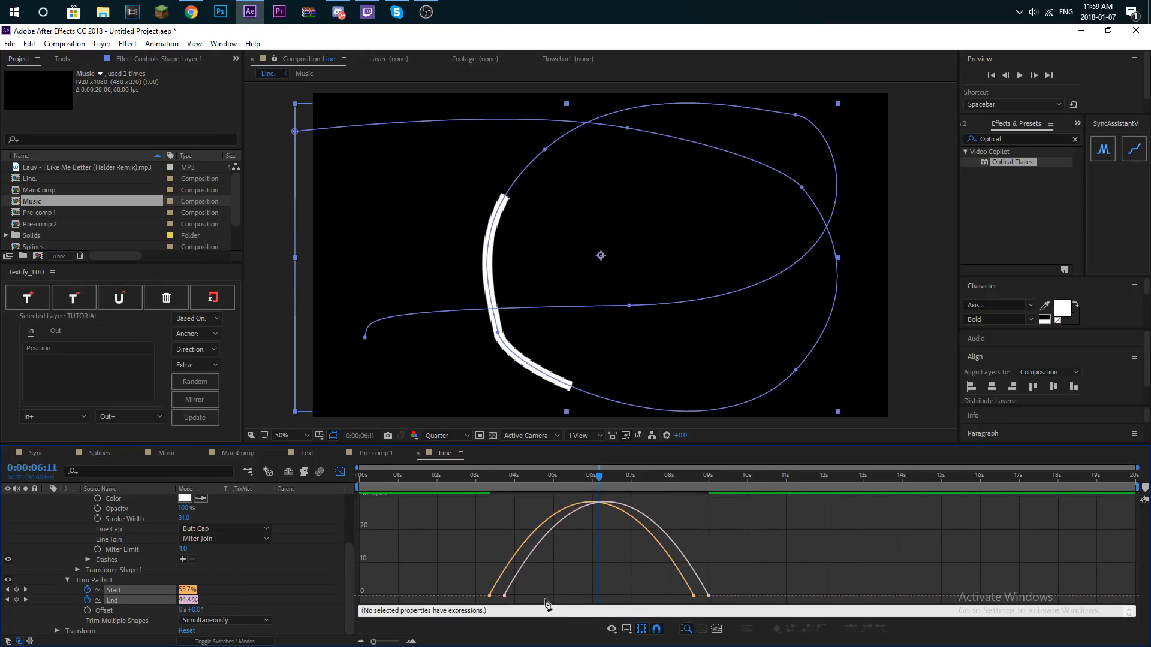
pyautogui.click(133, 598)
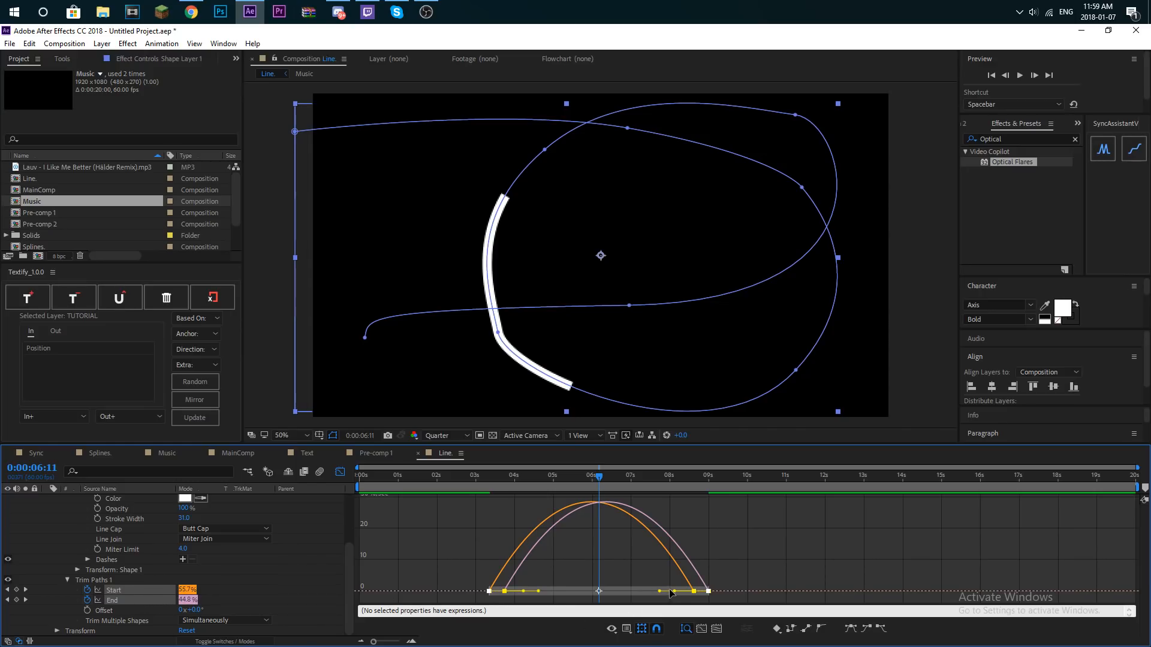
pyautogui.moveTo(659, 594); pyautogui.dragTo(591, 594)
pyautogui.moveTo(544, 480); pyautogui.dragTo(477, 478)
pyautogui.press('space')
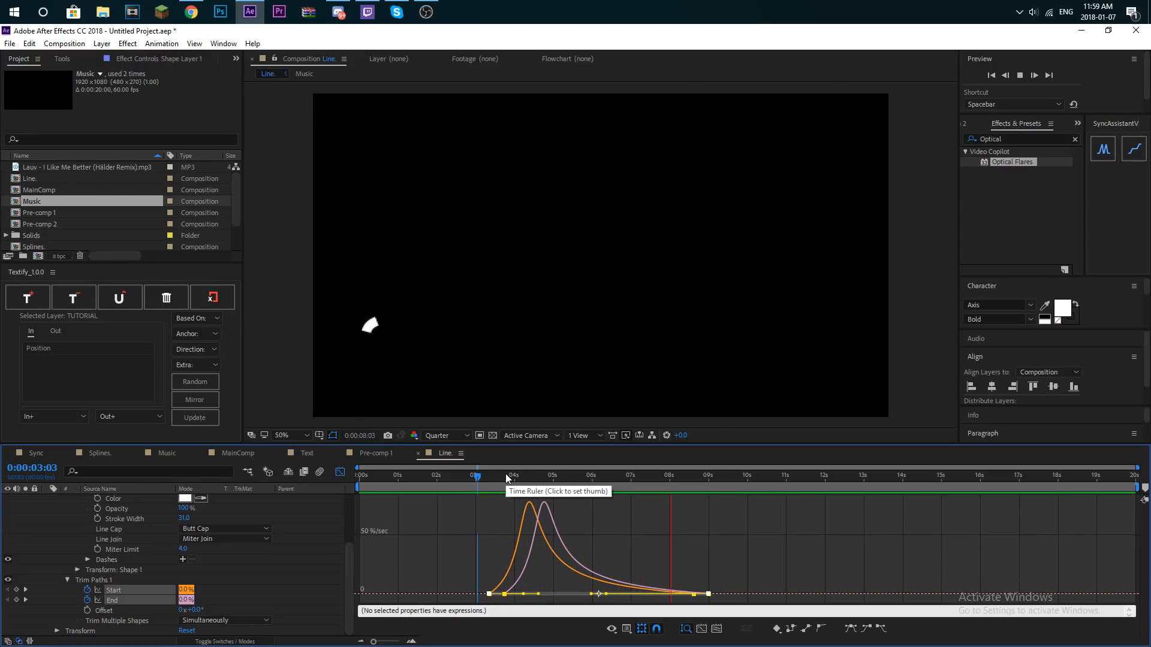
pyautogui.press('space')
# - Duplicate Shape Layer 1, set the copy's rotation to 180°, and close the Graph Editor
pyautogui.scroll(3, 99, 560)
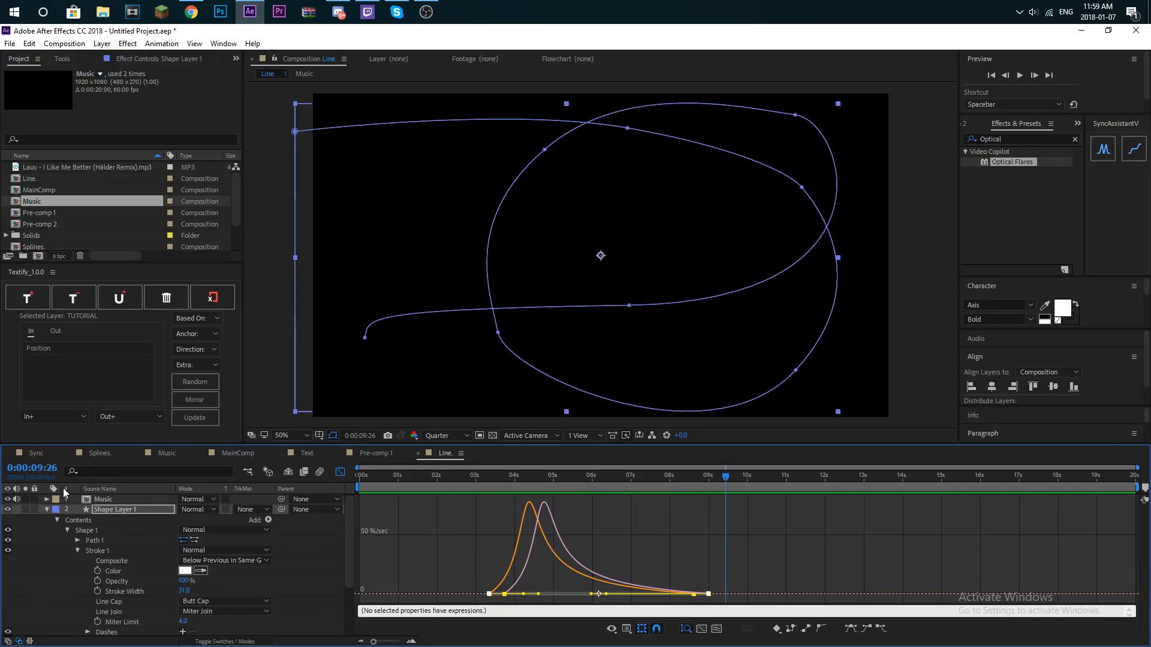
pyautogui.click(47, 509)
pyautogui.hotkey('ctrl', 'd')
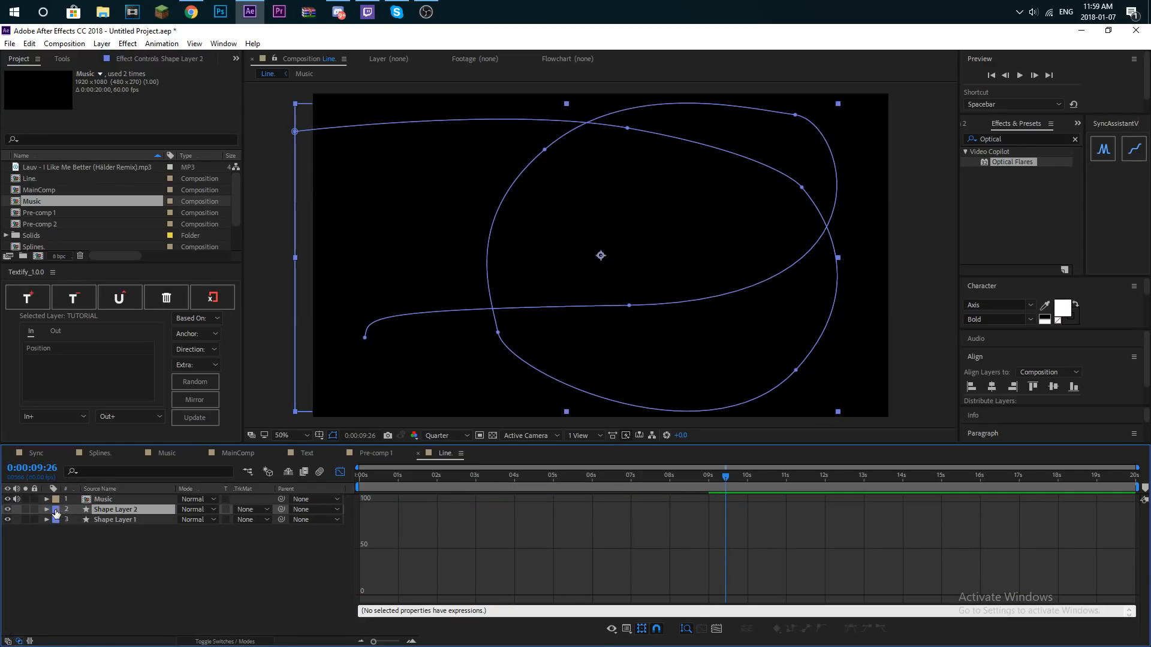
pyautogui.click(47, 509)
pyautogui.click(57, 530)
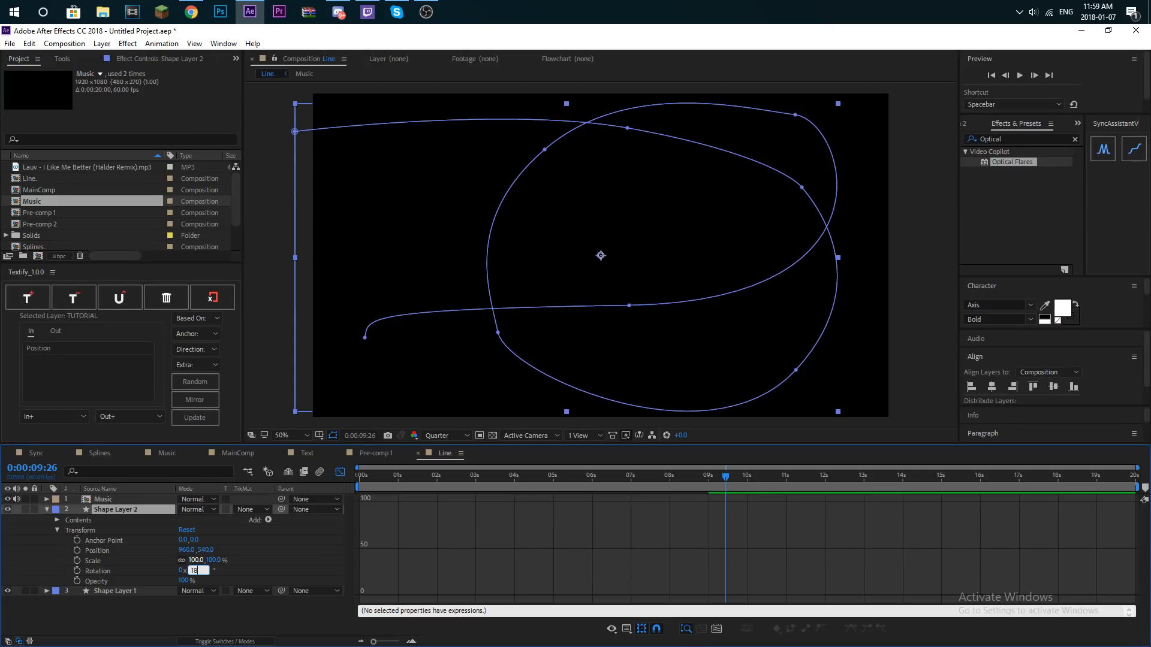
pyautogui.click(252, 581)
pyautogui.click(340, 472)
# - Preview the two opposing line animations from just before the first music marker
pyautogui.click(484, 483)
pyautogui.press('space')
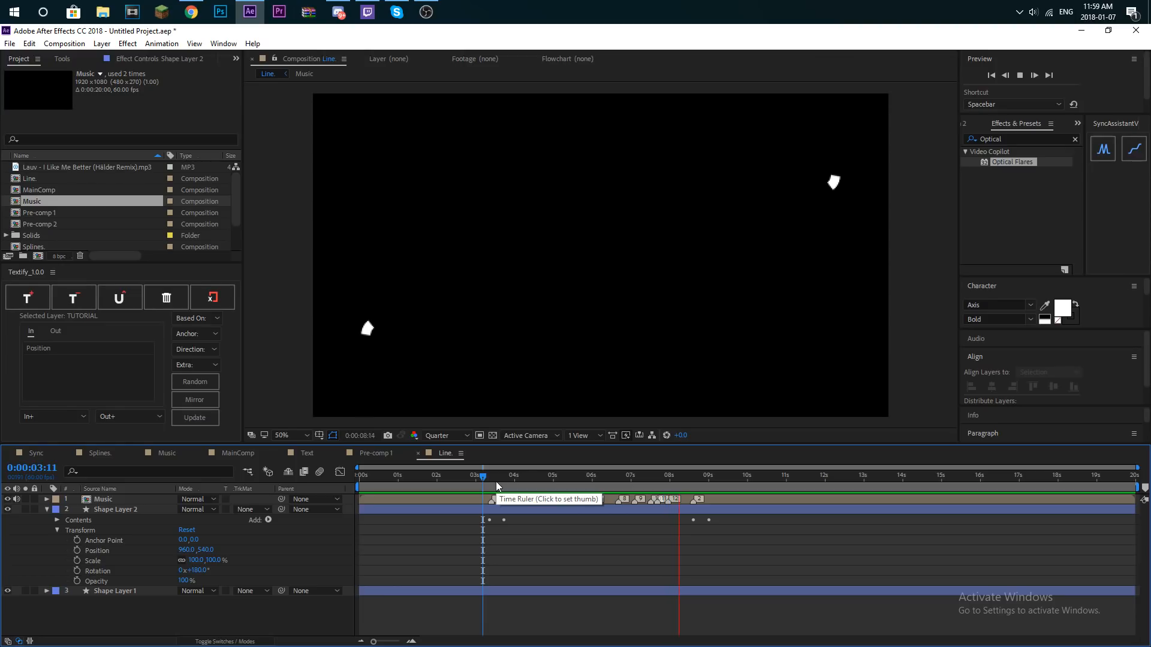
pyautogui.click(487, 483)
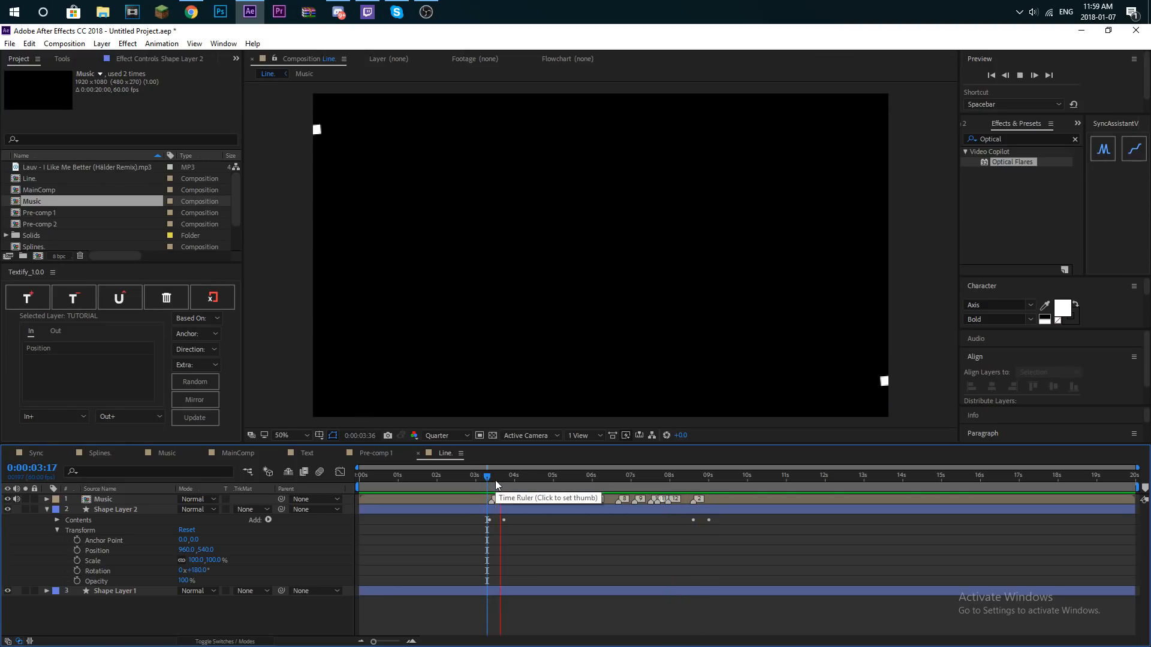
pyautogui.press('space')
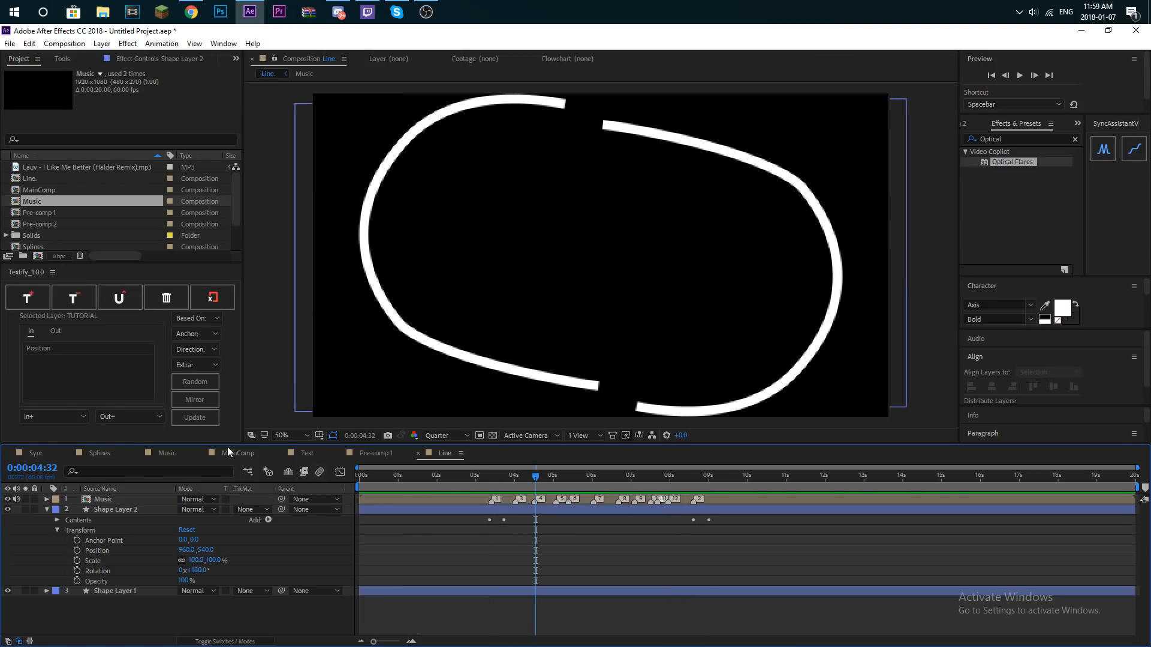
pyautogui.press('space')
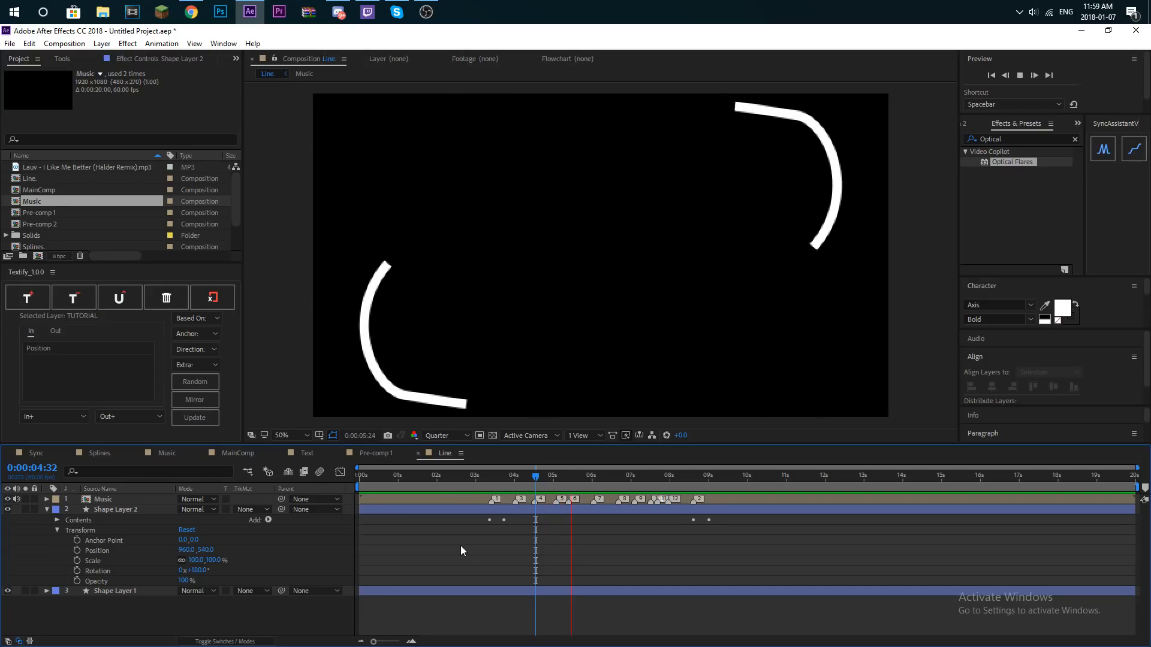
pyautogui.press('space')
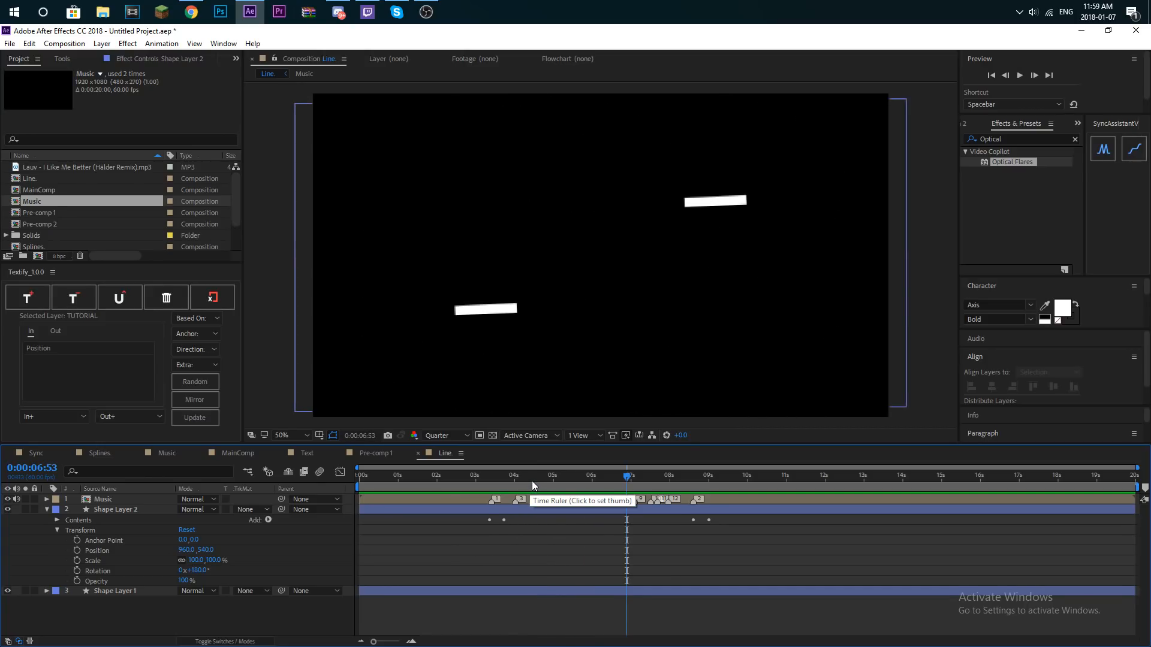
pyautogui.click(46, 592)
pyautogui.scroll(-3, 452, 590)
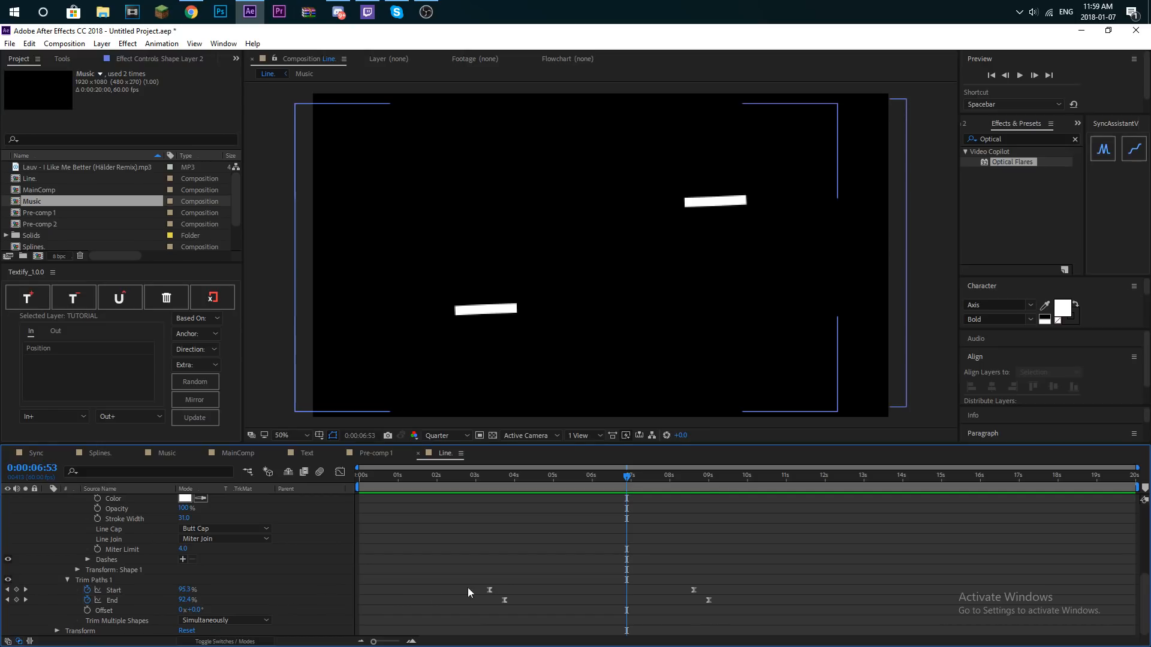
pyautogui.moveTo(480, 629); pyautogui.dragTo(700, 601)
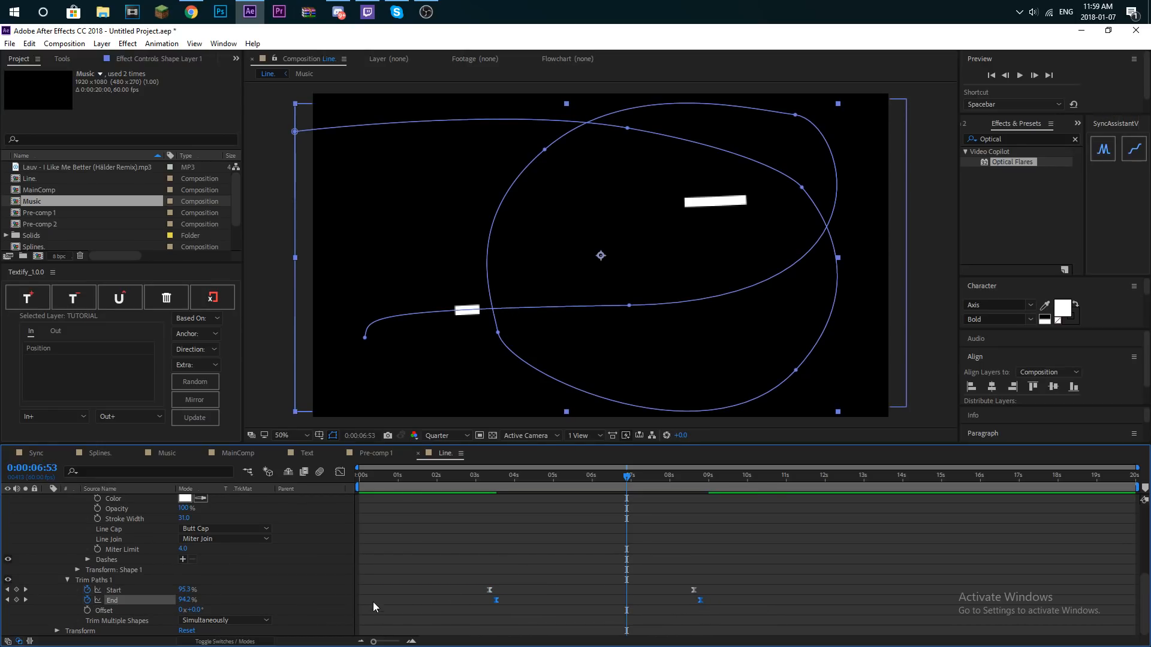
pyautogui.scroll(3, 373, 603)
pyautogui.scroll(-2, 547, 561)
pyautogui.scroll(2, 549, 567)
# - Reveal the keyframes of both shape layers and shift their End keyframes earlier, closer to the Start keyframes
pyautogui.click(533, 511)
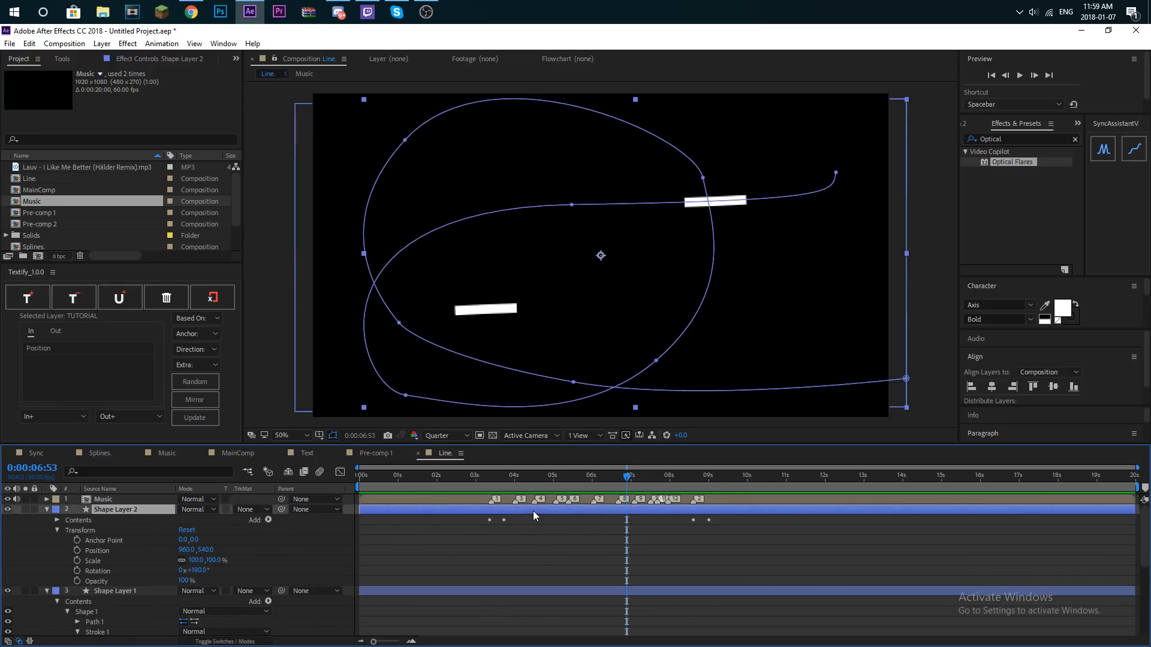
pyautogui.click(46, 519)
pyautogui.moveTo(111, 542); pyautogui.dragTo(124, 516)
pyautogui.moveTo(122, 542); pyautogui.dragTo(135, 516)
pyautogui.press('u')
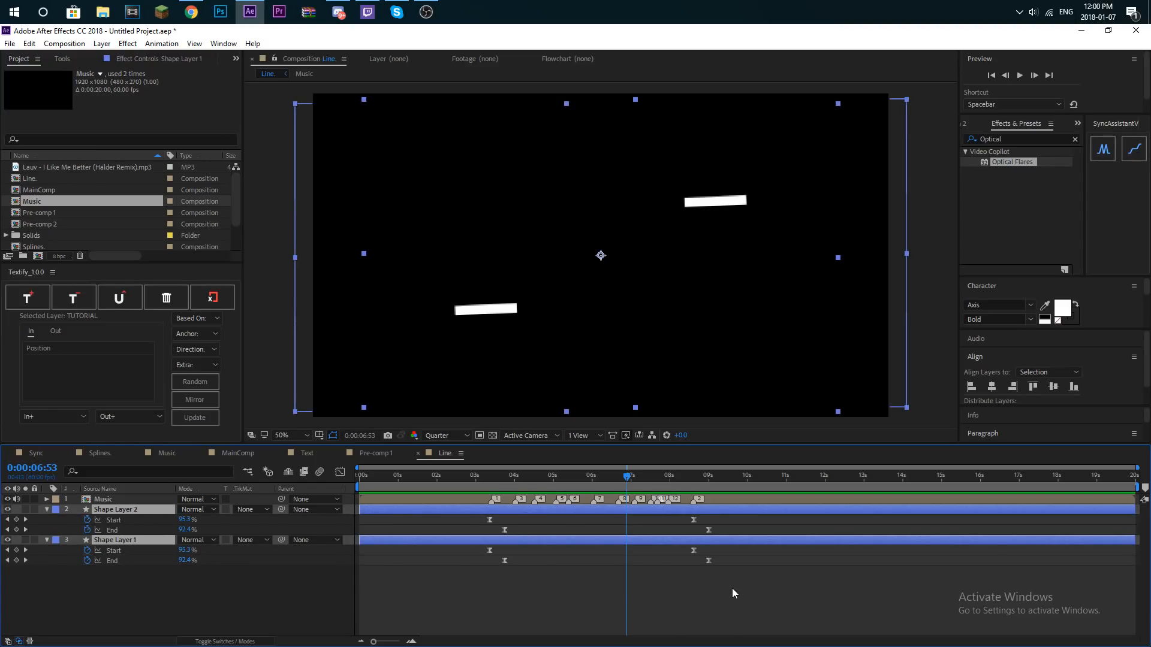
pyautogui.moveTo(488, 577); pyautogui.dragTo(701, 563)
pyautogui.click(497, 560)
pyautogui.rightClick(497, 561)
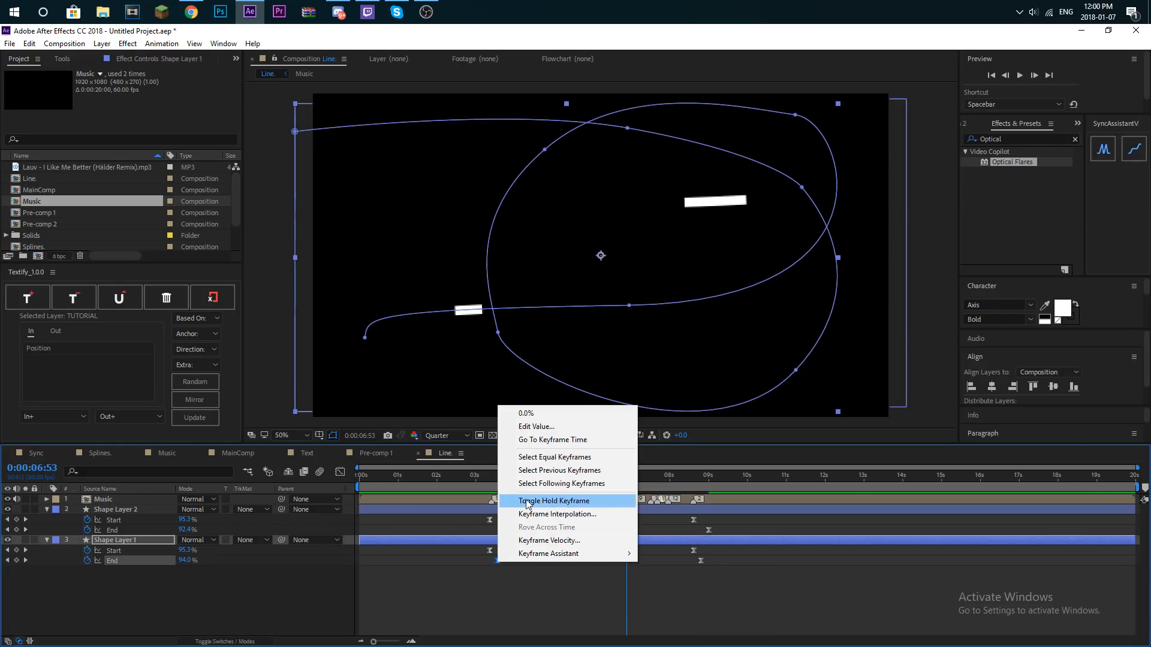
pyautogui.click(549, 441)
pyautogui.moveTo(499, 530); pyautogui.dragTo(700, 531)
# - Preview the shortened line animations from 3:16 and stop playback at 5:15
pyautogui.click(487, 478)
pyautogui.press('space')
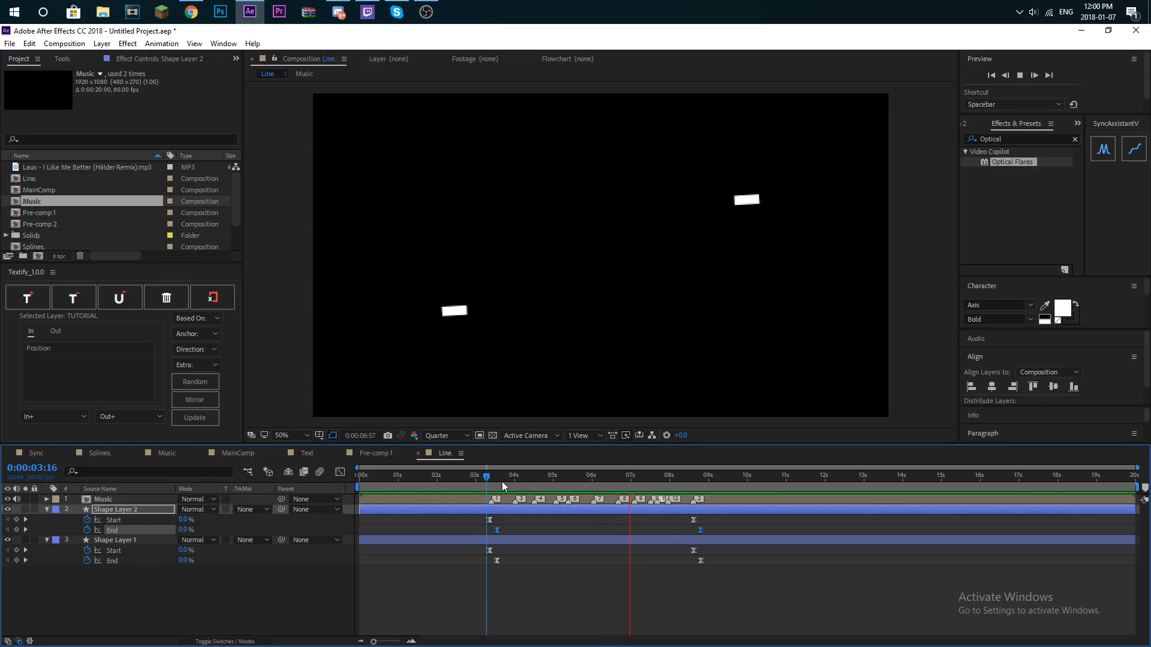
pyautogui.click(620, 486)
pyautogui.moveTo(582, 487); pyautogui.dragTo(550, 485)
pyautogui.press('space')
pyautogui.press('space')
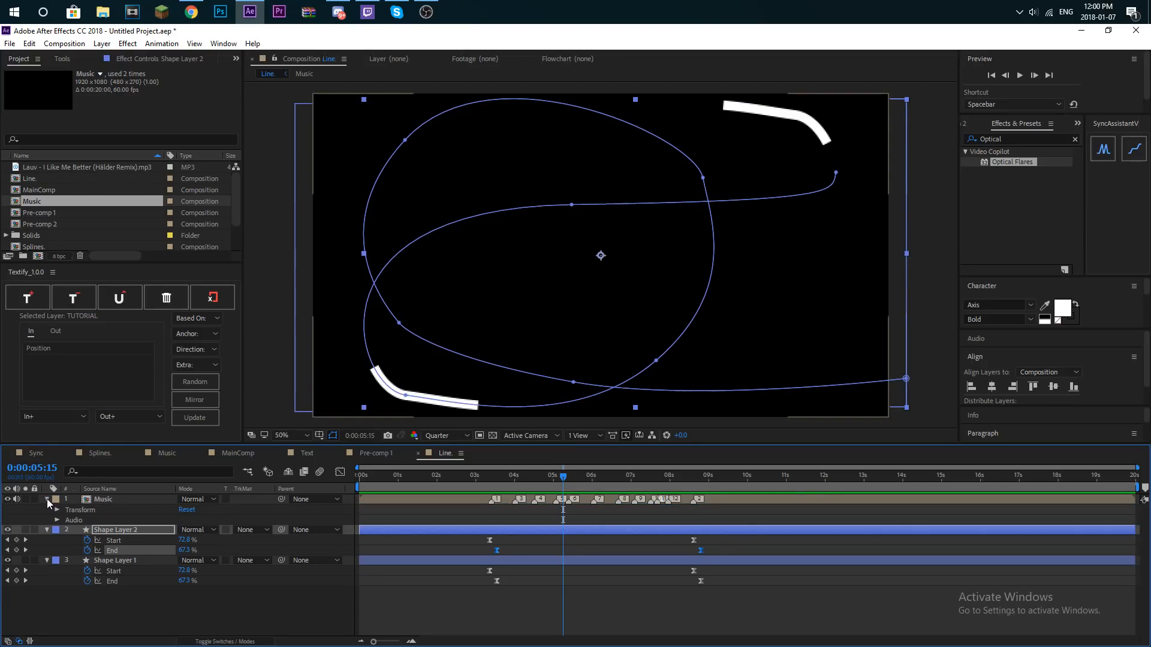
# - Collapse both shape layers and pre-compose them together
pyautogui.click(47, 509)
pyautogui.click(106, 503)
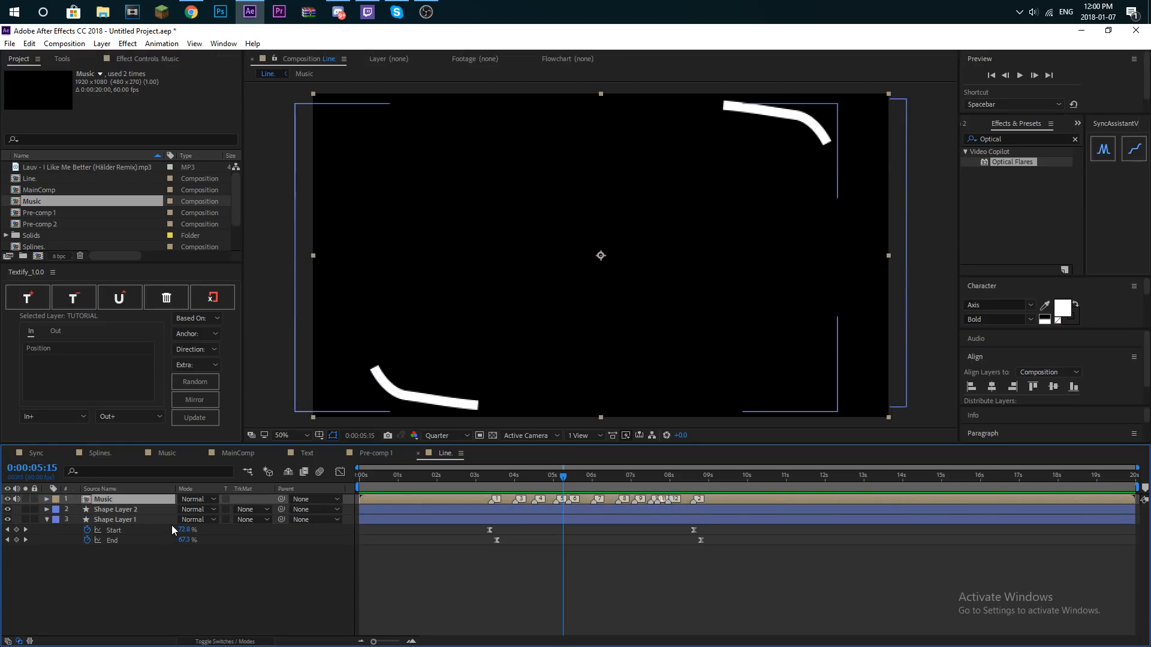
pyautogui.click(47, 519)
pyautogui.click(131, 519)
pyautogui.keyDown('shift'); pyautogui.click(131, 510); pyautogui.keyUp('shift')
pyautogui.rightClick(135, 520)
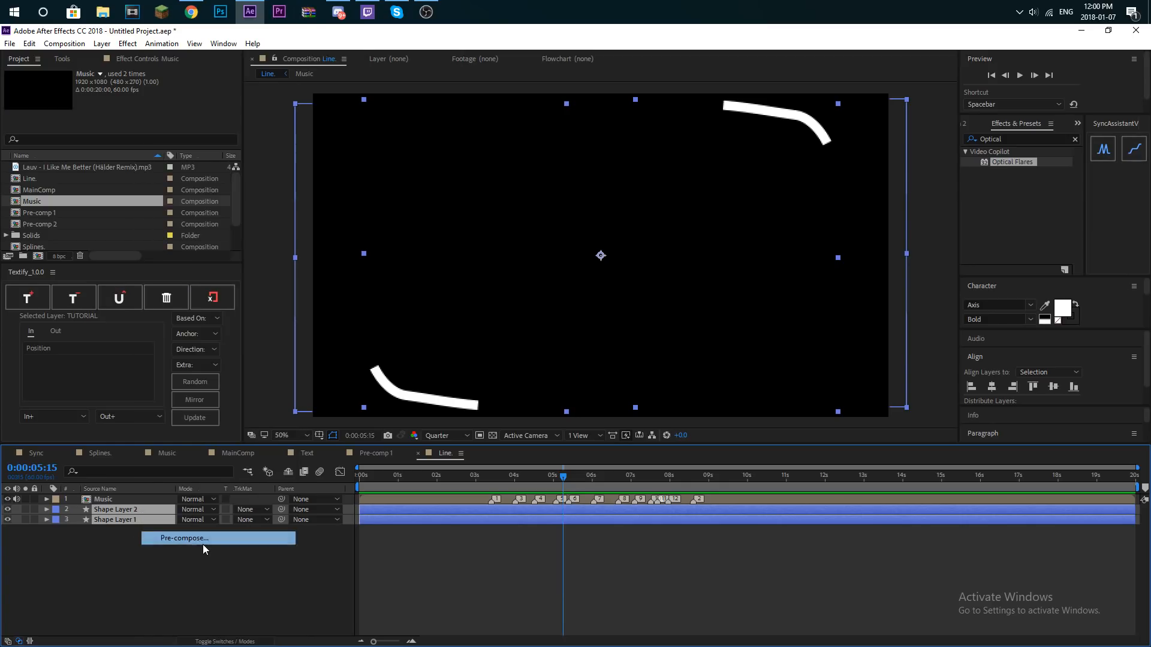
pyautogui.click(203, 545)
pyautogui.click(160, 265)
# - Go to the first music marker and enable time remapping on the Pre-comp 3 layer
pyautogui.moveTo(474, 470); pyautogui.dragTo(490, 486)
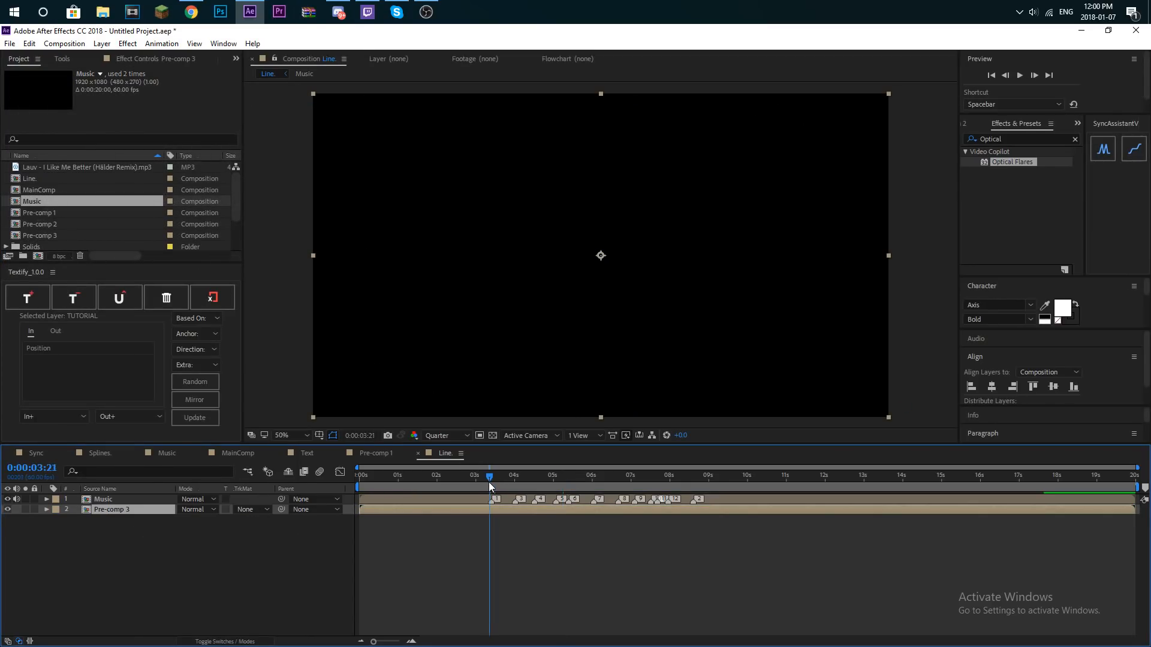
pyautogui.rightClick(143, 509)
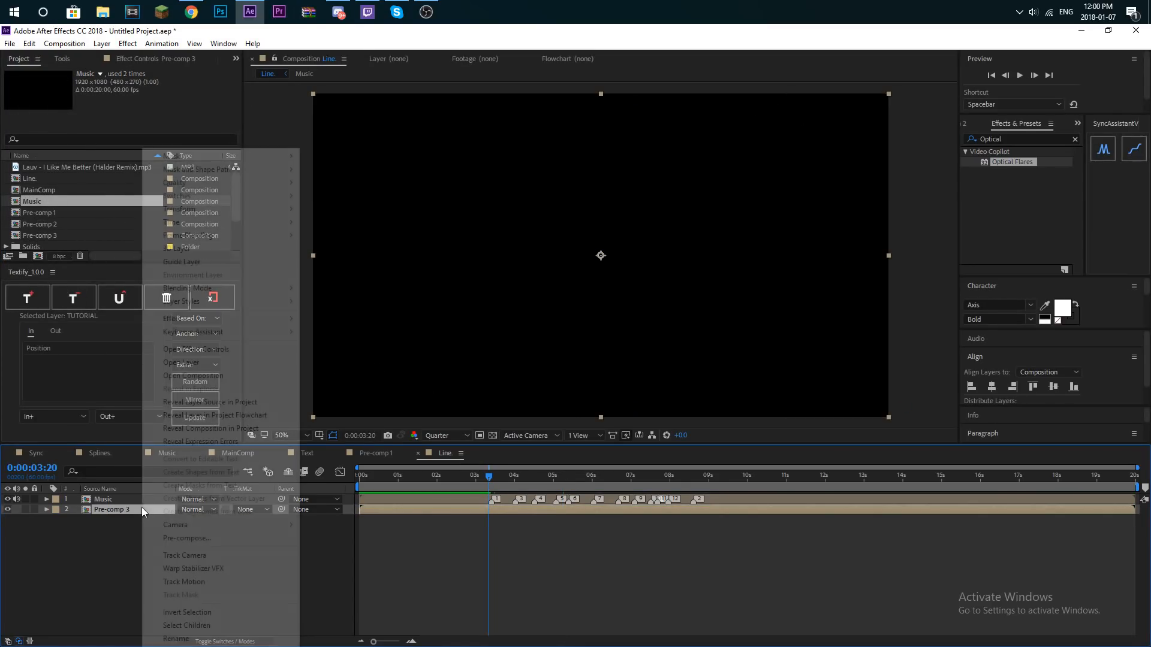
pyautogui.moveTo(198, 223)
pyautogui.click(352, 223)
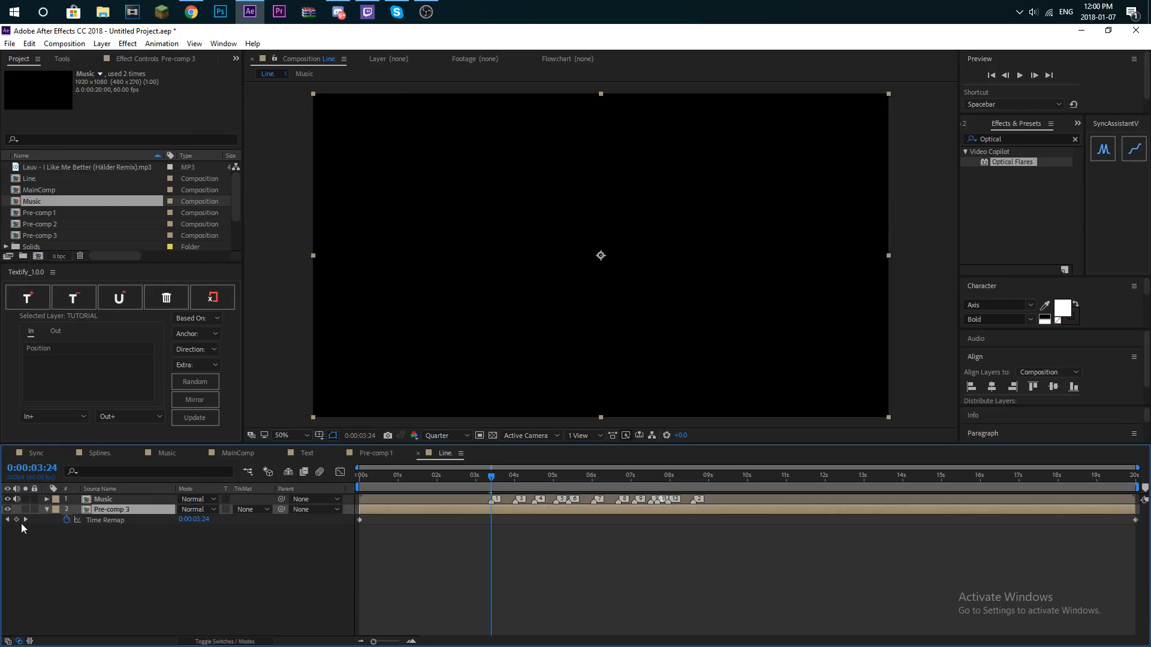
# - Add Time Remap keyframes to Pre-comp 3 at the music markers at 3:24, 4:01, 4:31, 5:03 and 5:24
pyautogui.click(16, 520)
pyautogui.moveTo(491, 477); pyautogui.dragTo(516, 480)
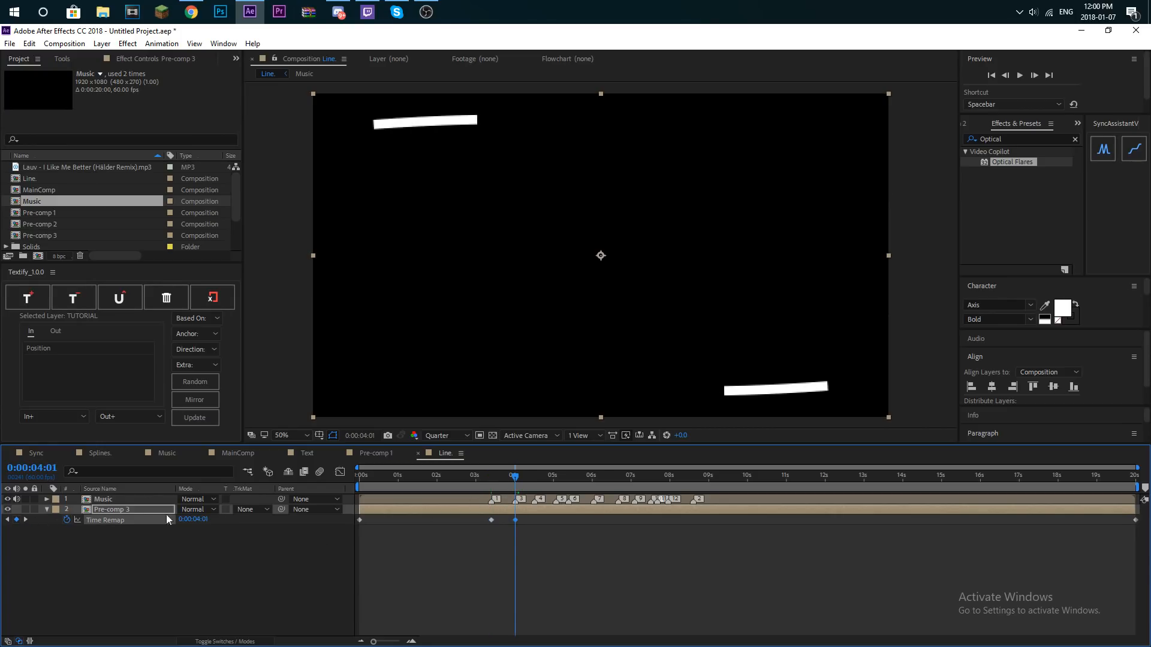
pyautogui.moveTo(540, 481); pyautogui.dragTo(534, 480)
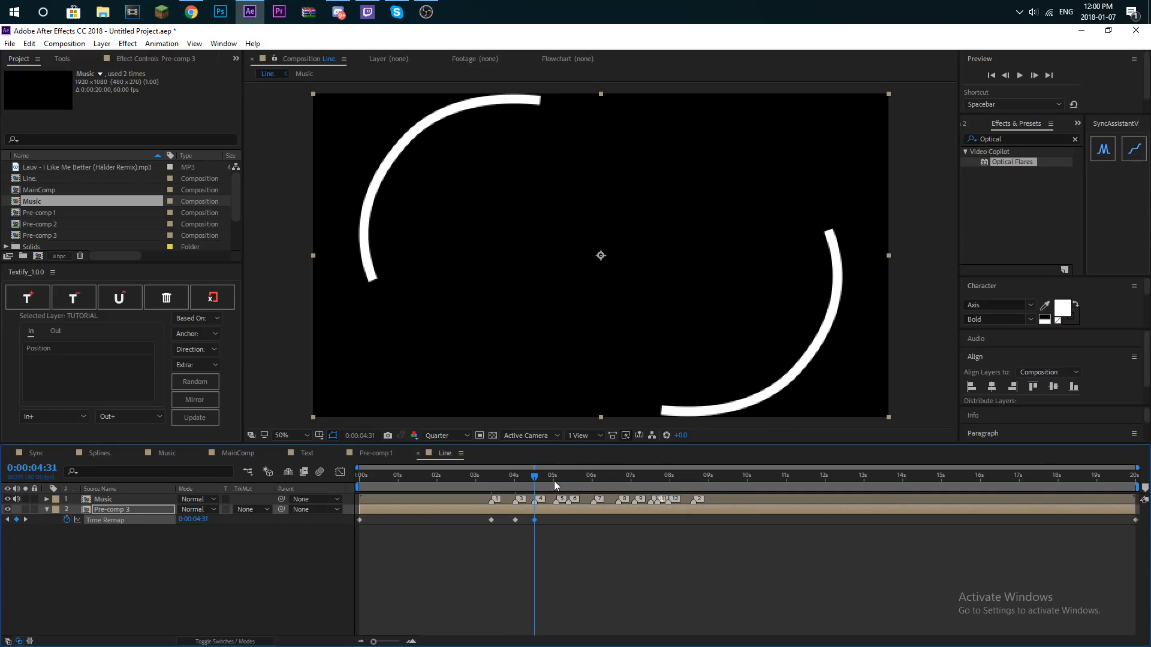
pyautogui.click(556, 484)
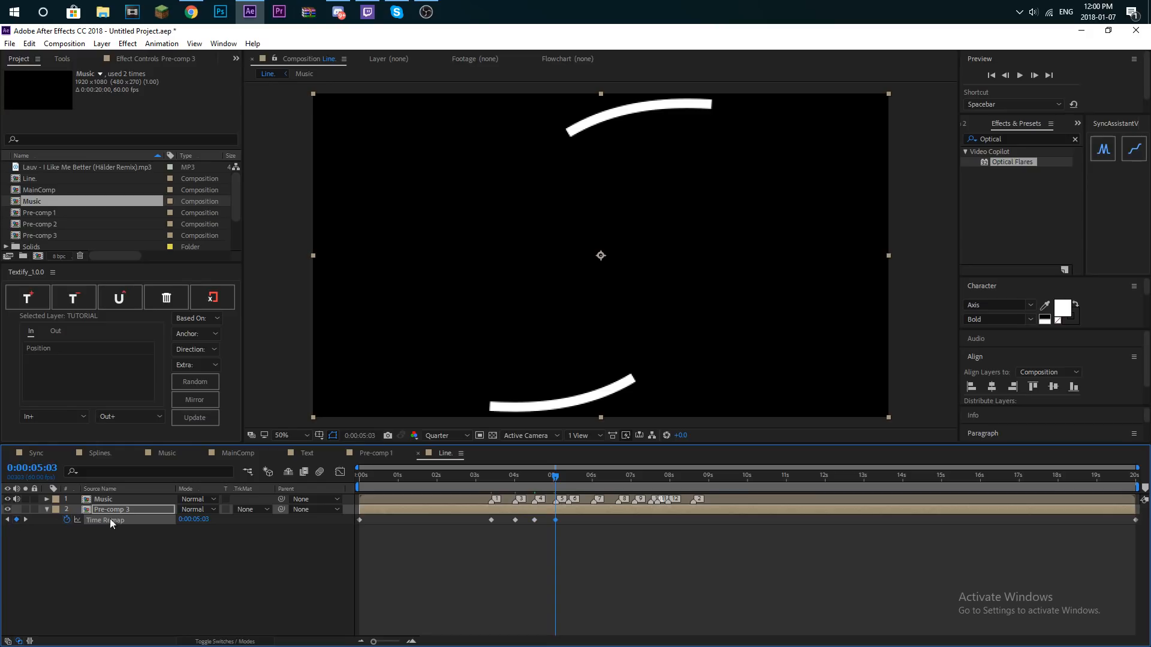
pyautogui.moveTo(559, 481); pyautogui.dragTo(569, 481)
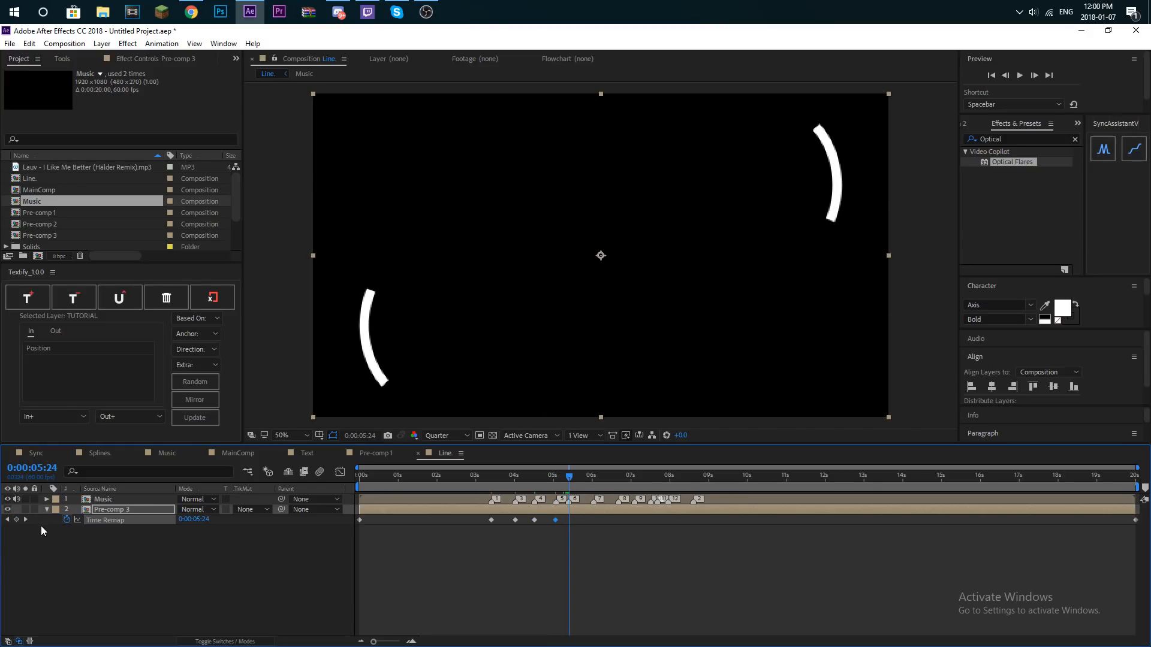
# - Continue adding Time Remap keyframes at every remaining music marker, including 6:39, 7:05, 7:30, 7:40 and 8:35
pyautogui.moveTo(591, 488); pyautogui.dragTo(619, 481)
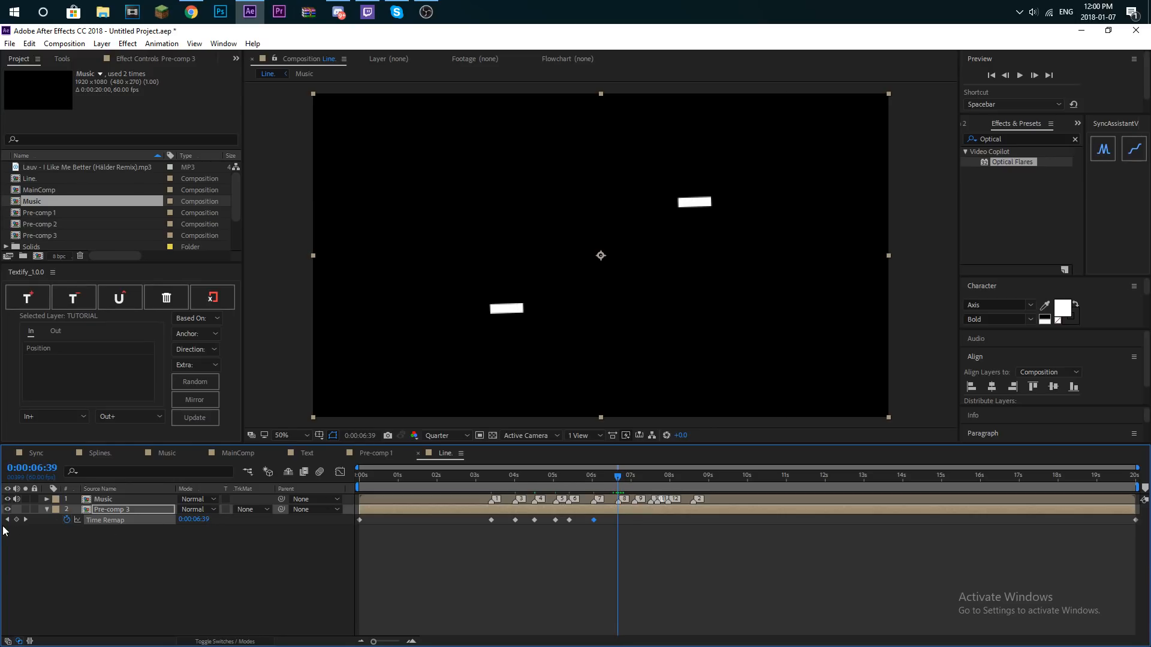
pyautogui.moveTo(637, 479); pyautogui.dragTo(634, 483)
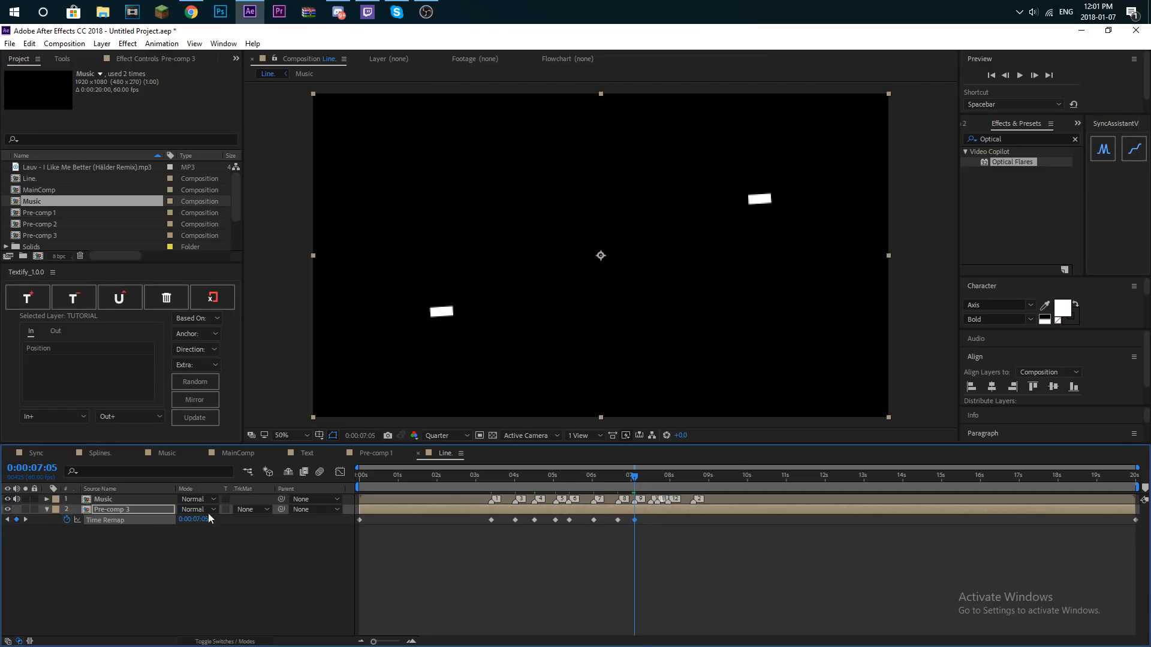
pyautogui.click(651, 483)
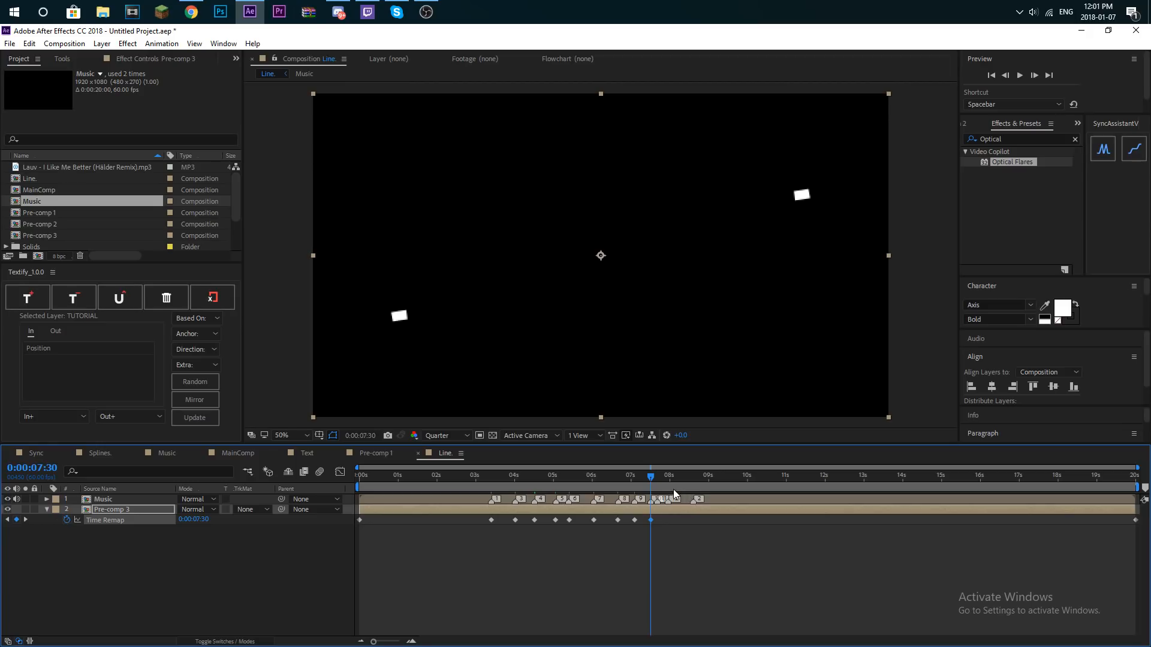
pyautogui.moveTo(655, 484); pyautogui.dragTo(657, 484)
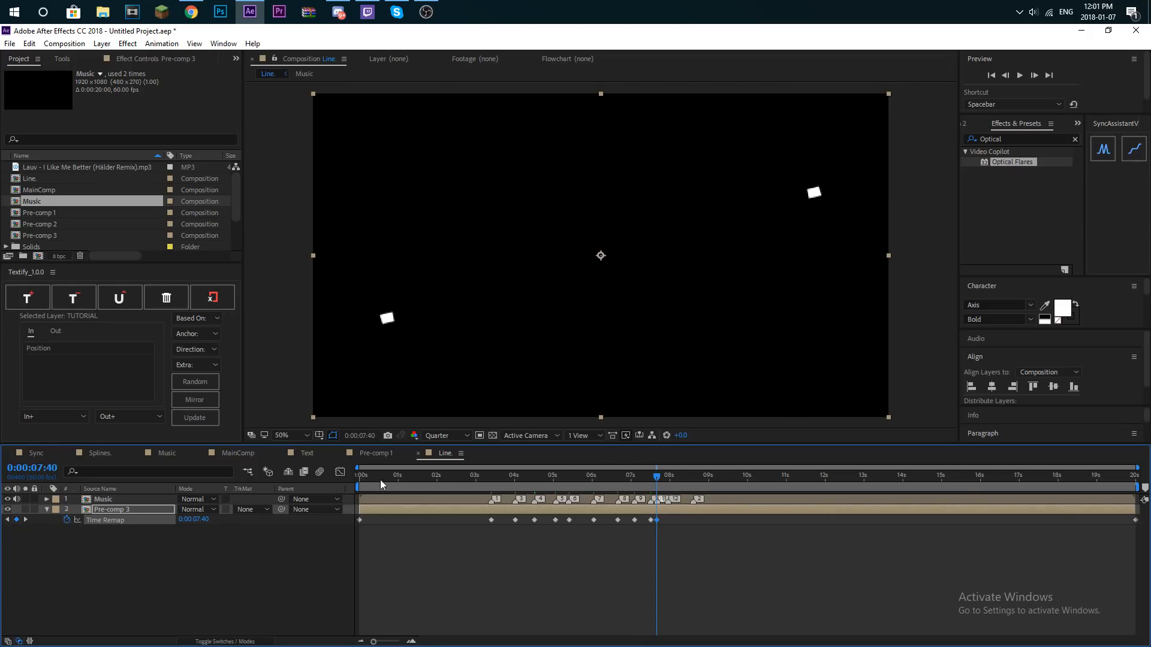
pyautogui.moveTo(667, 490); pyautogui.dragTo(692, 484)
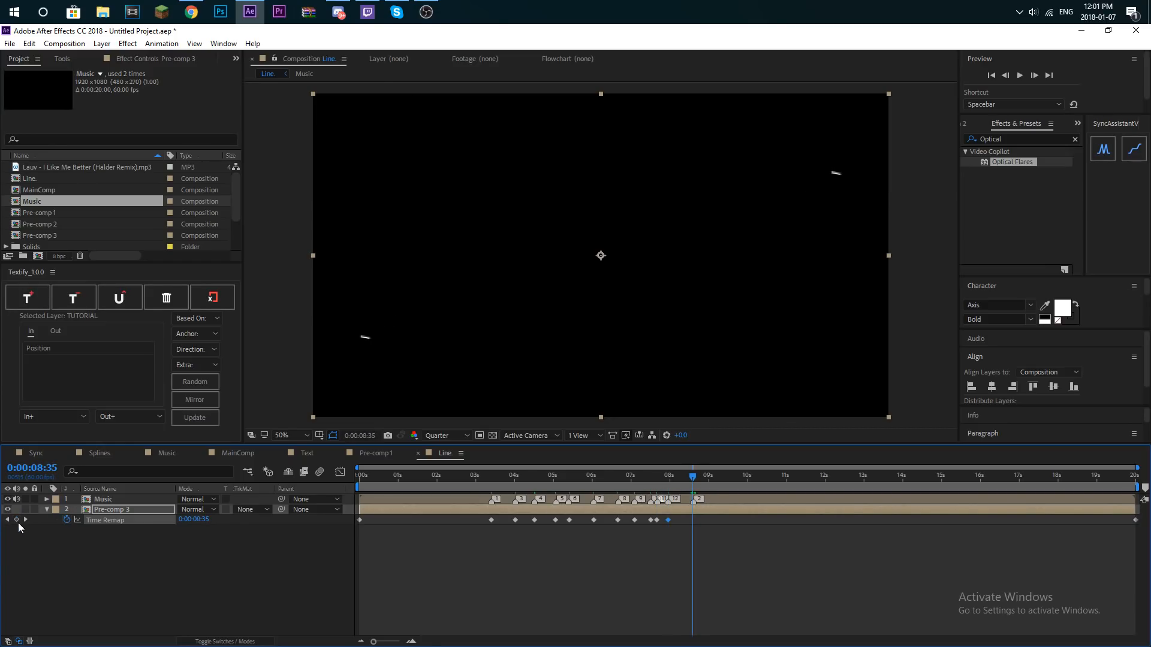
# - Select and ease all the Time Remap keyframes, and display their value graph in the Graph Editor
pyautogui.moveTo(416, 523); pyautogui.dragTo(1148, 527)
pyautogui.click(340, 472)
pyautogui.rightClick(415, 582)
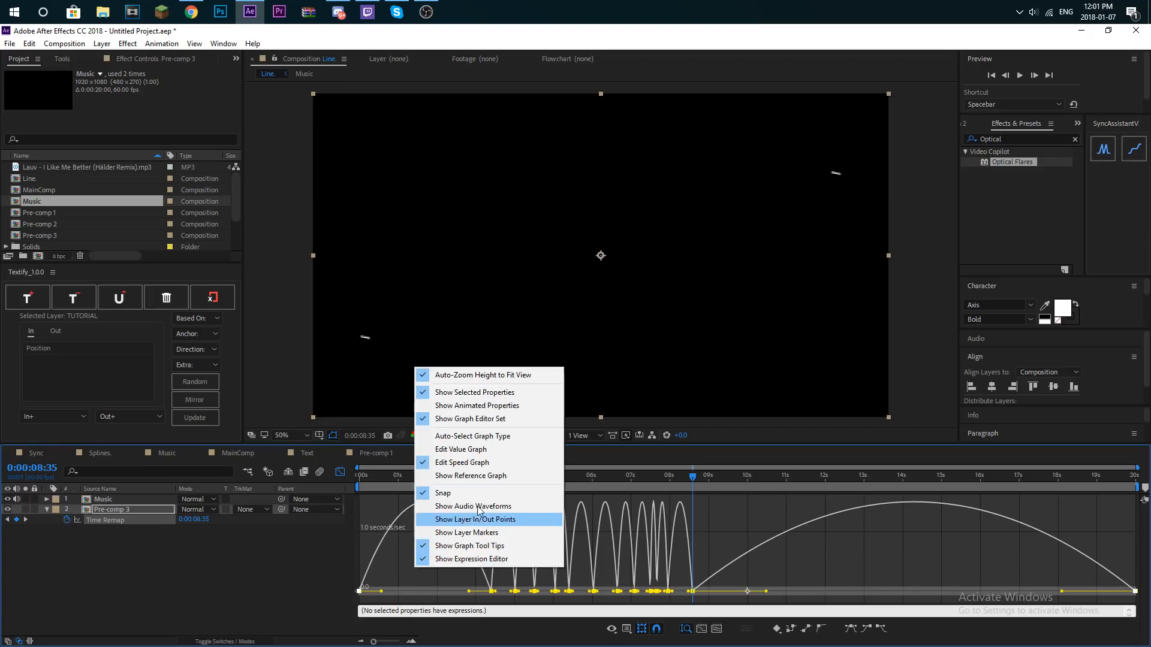
pyautogui.click(467, 450)
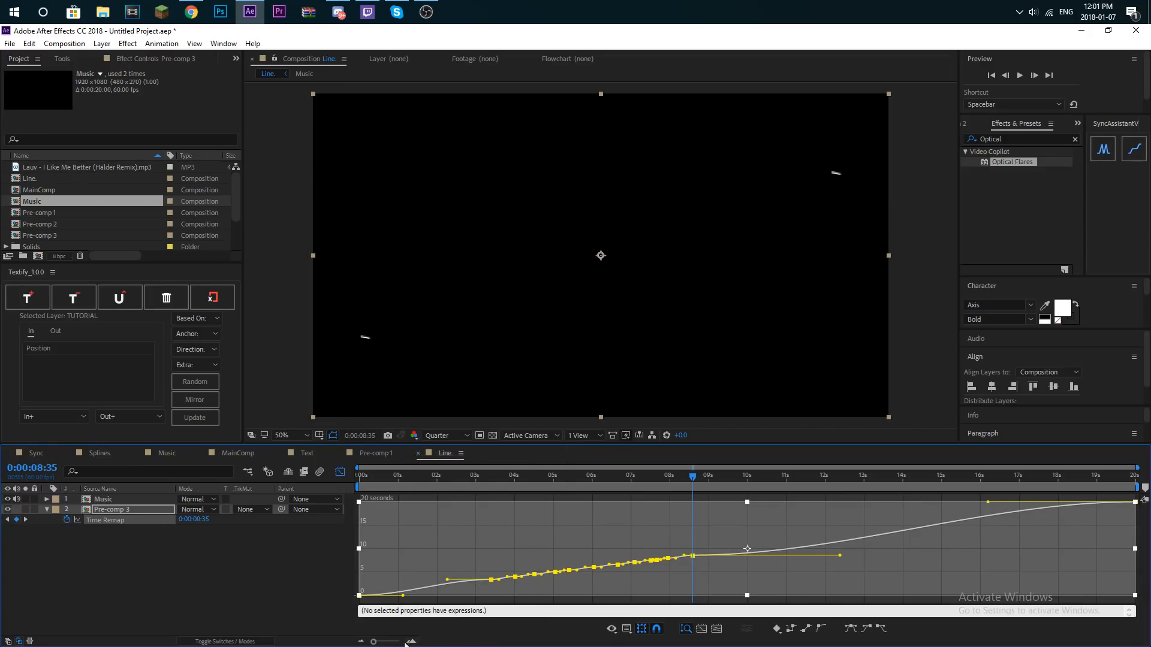
# - Try reshaping the Time Remap curve with the selected keyframes' ease handles, and preview it from 3:22
pyautogui.moveTo(371, 642); pyautogui.dragTo(377, 644)
pyautogui.moveTo(375, 642); pyautogui.dragTo(382, 642)
pyautogui.moveTo(461, 578); pyautogui.dragTo(502, 588)
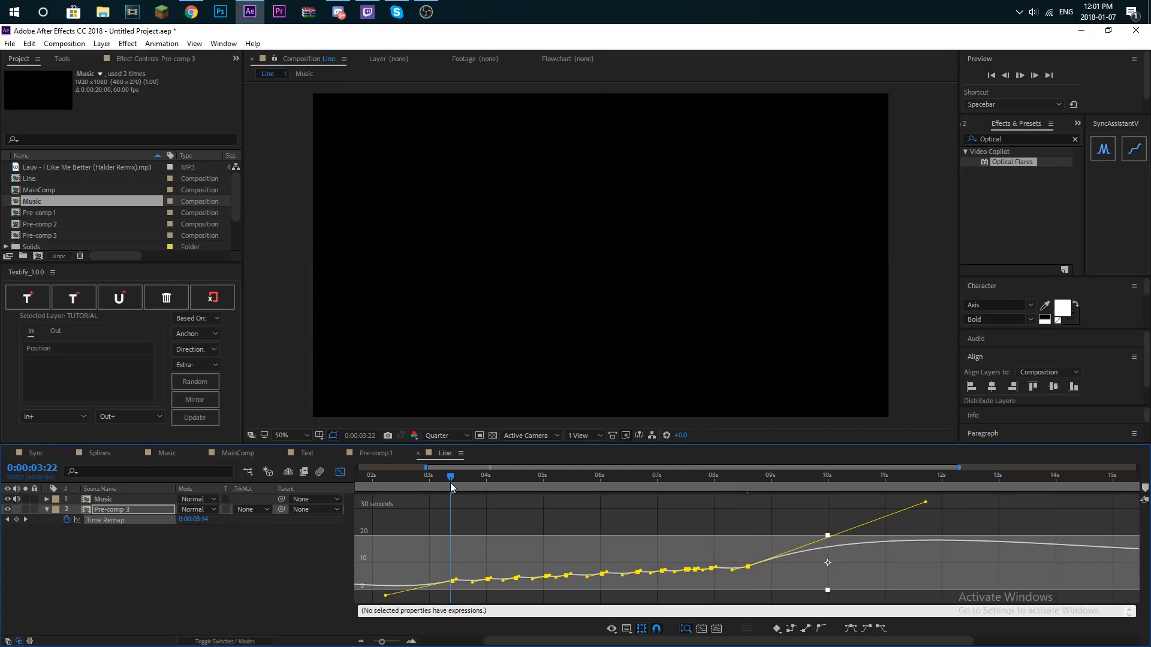
pyautogui.press('space')
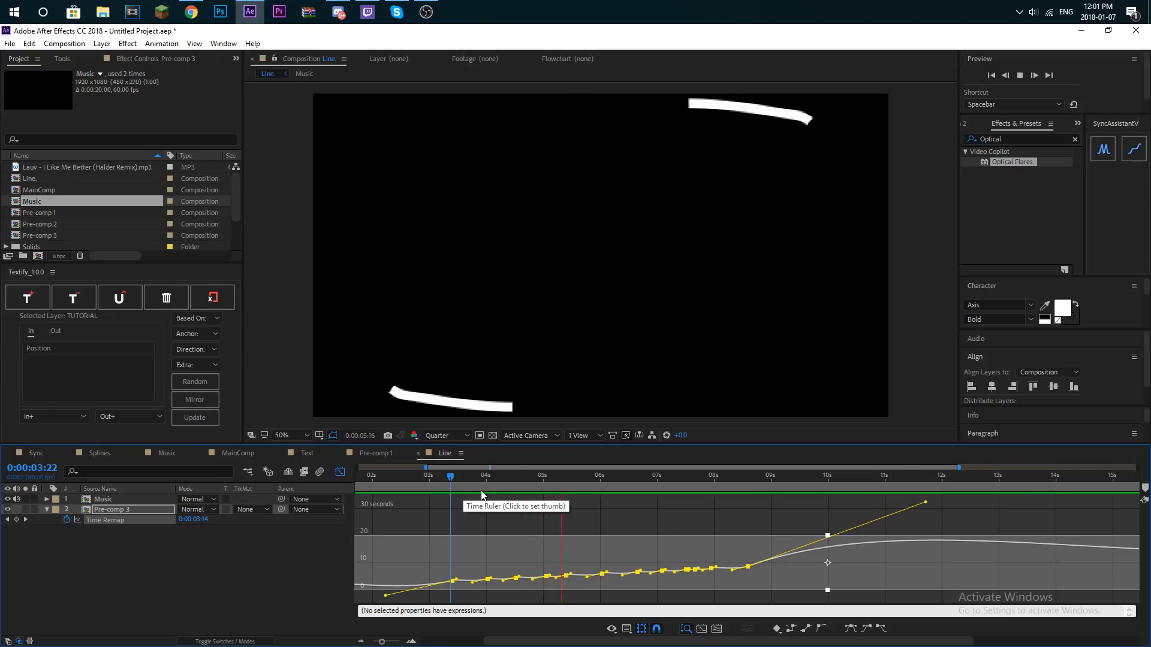
pyautogui.press('space')
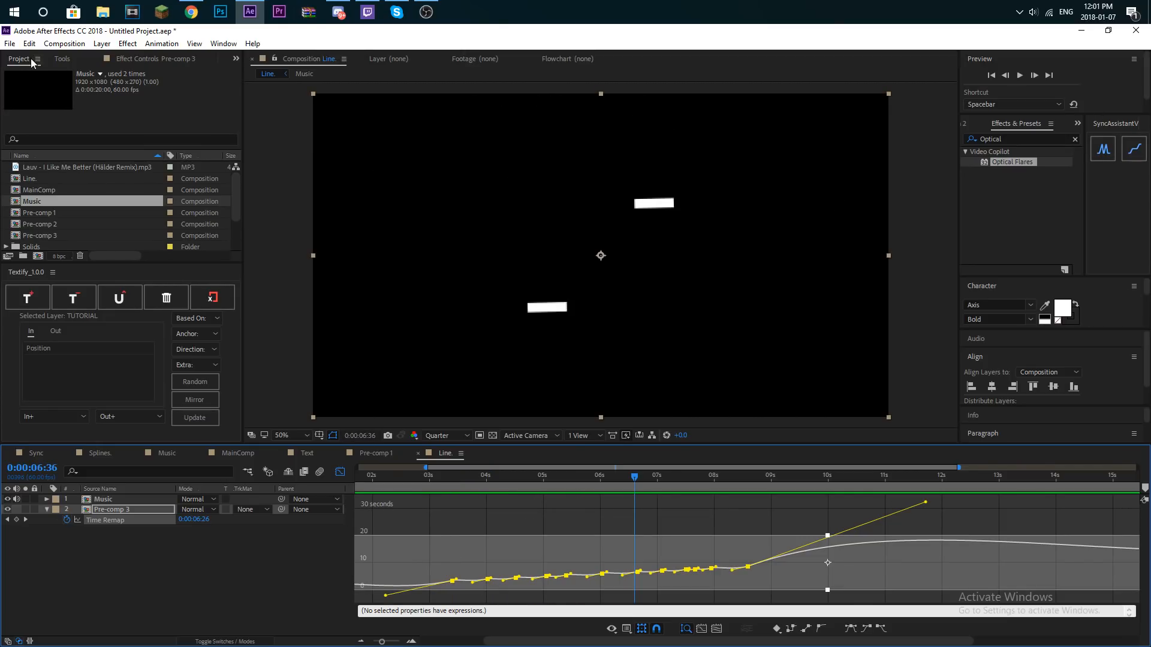
# - Readjust the ease handles slightly, and undo the handle changes to restore the eased Time Remap curve
pyautogui.click(60, 59)
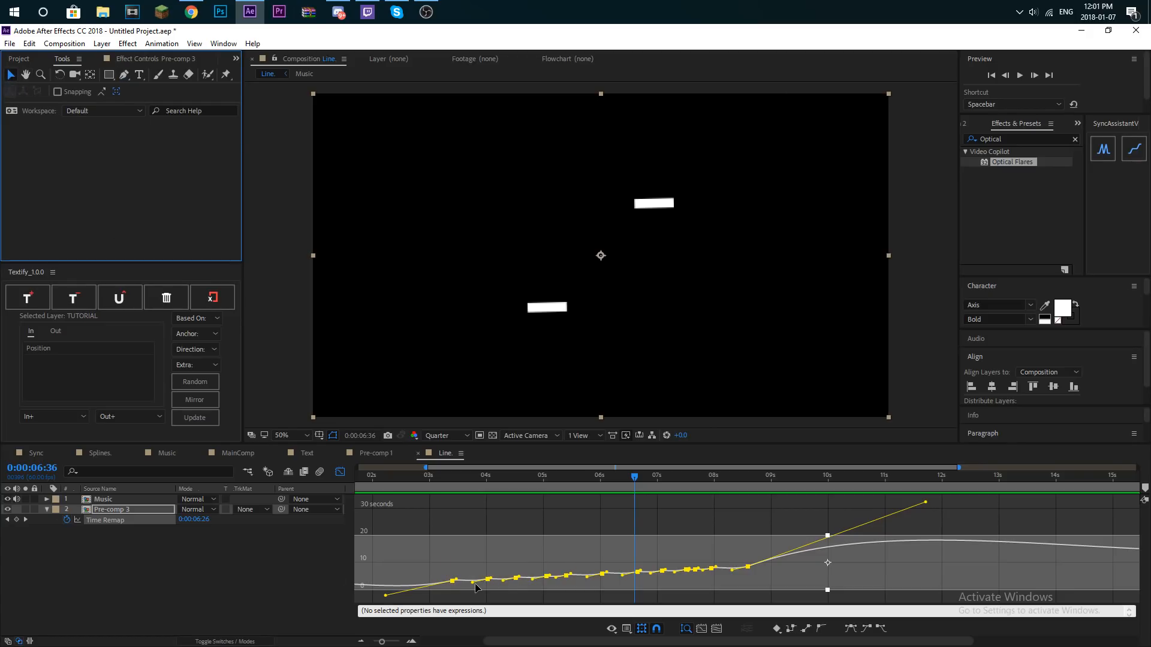
pyautogui.moveTo(476, 585); pyautogui.dragTo(466, 585)
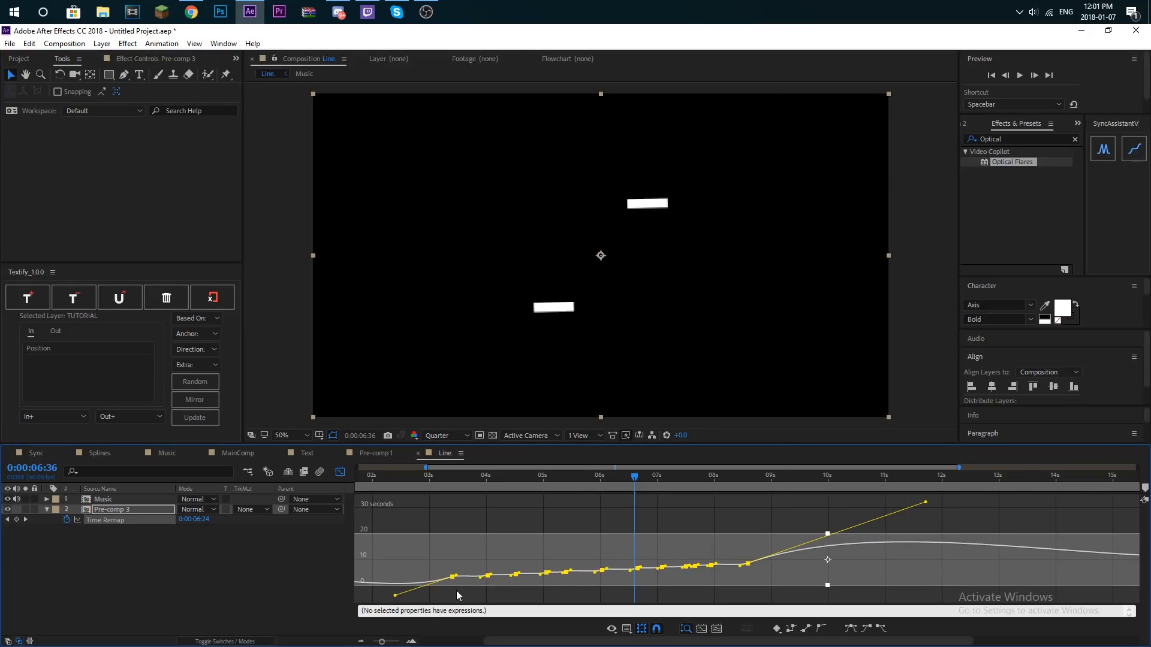
pyautogui.moveTo(377, 643); pyautogui.dragTo(367, 643)
pyautogui.hotkey('ctrl', 'z')
pyautogui.hotkey('ctrl', 'z')
pyautogui.hotkey('ctrl', 'z')
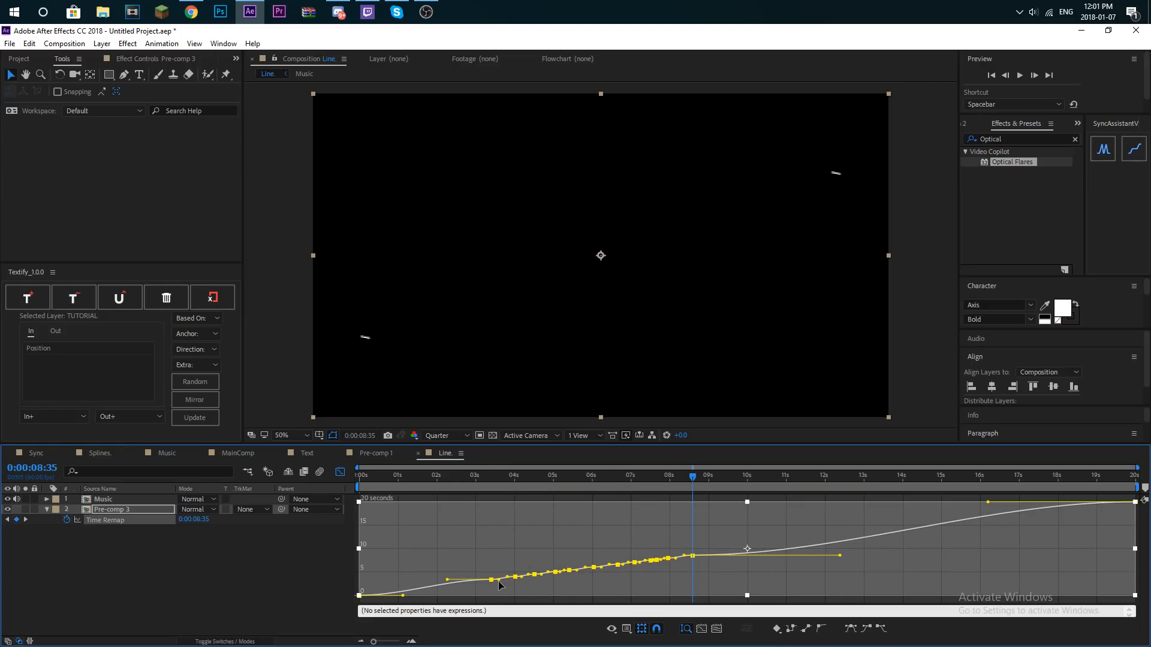
# - Extend the selected keyframes' ease handles into steeper bursts between markers, and preview the animation from 3:17
pyautogui.moveTo(498, 579); pyautogui.dragTo(511, 579)
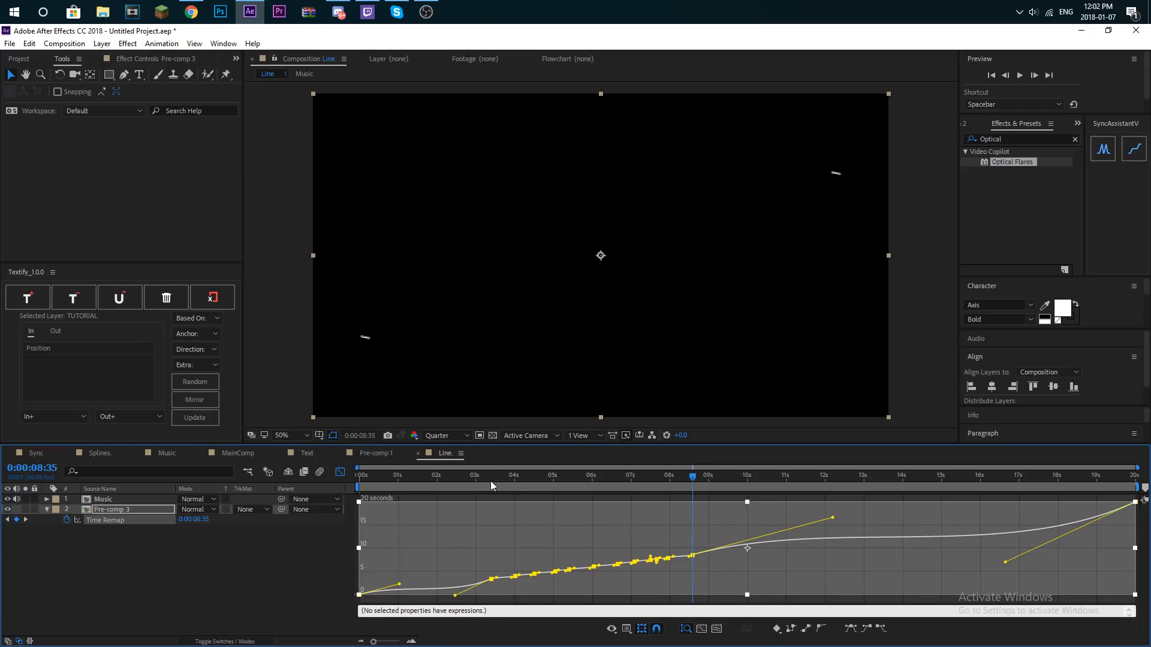
pyautogui.click(487, 481)
pyautogui.press('space')
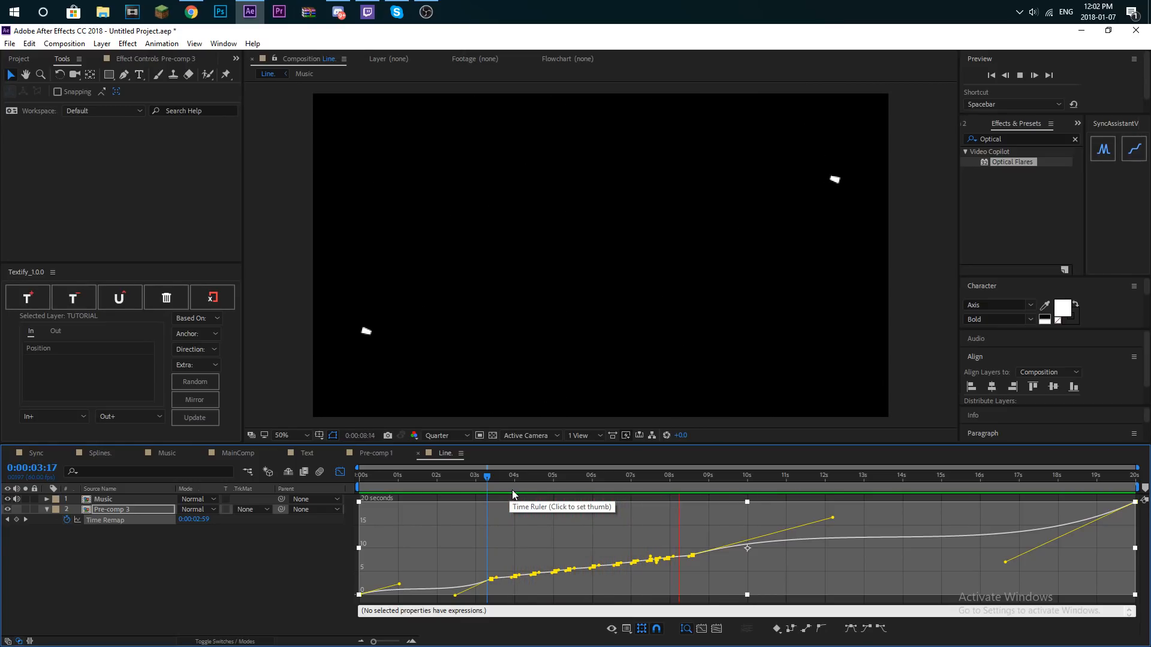
# - Show the transparency grid, find the Drop Shadow effect and apply it to the Pre-comp 3 layer
pyautogui.click(493, 435)
pyautogui.click(1054, 146)
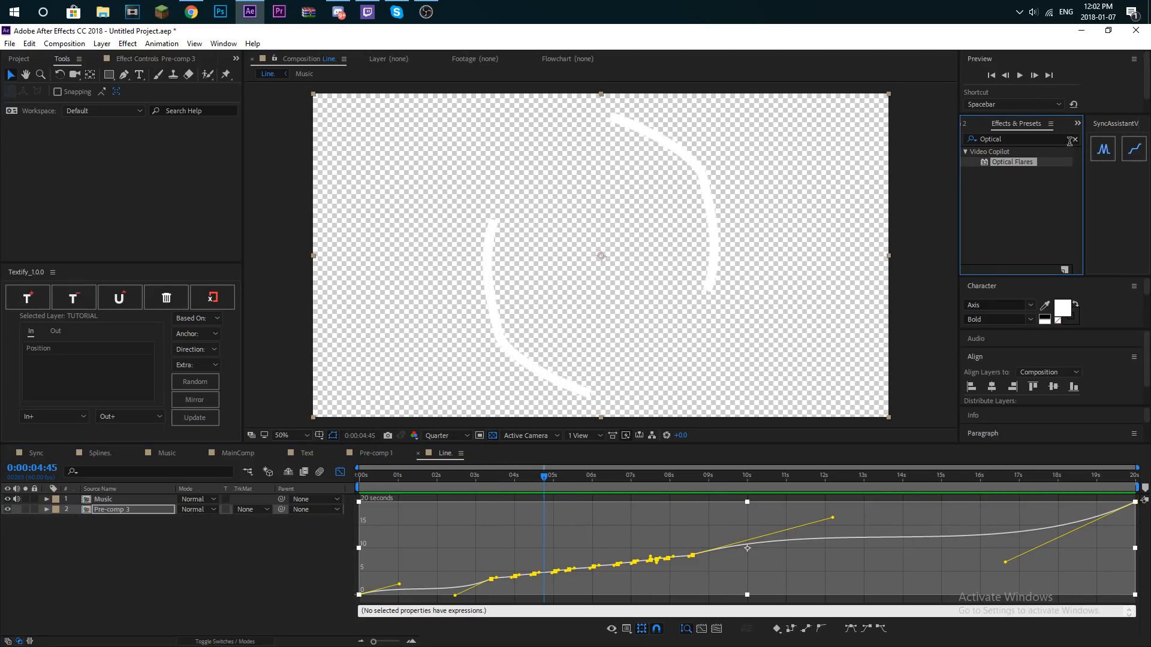
pyautogui.click(1072, 141)
pyautogui.write('Drop')
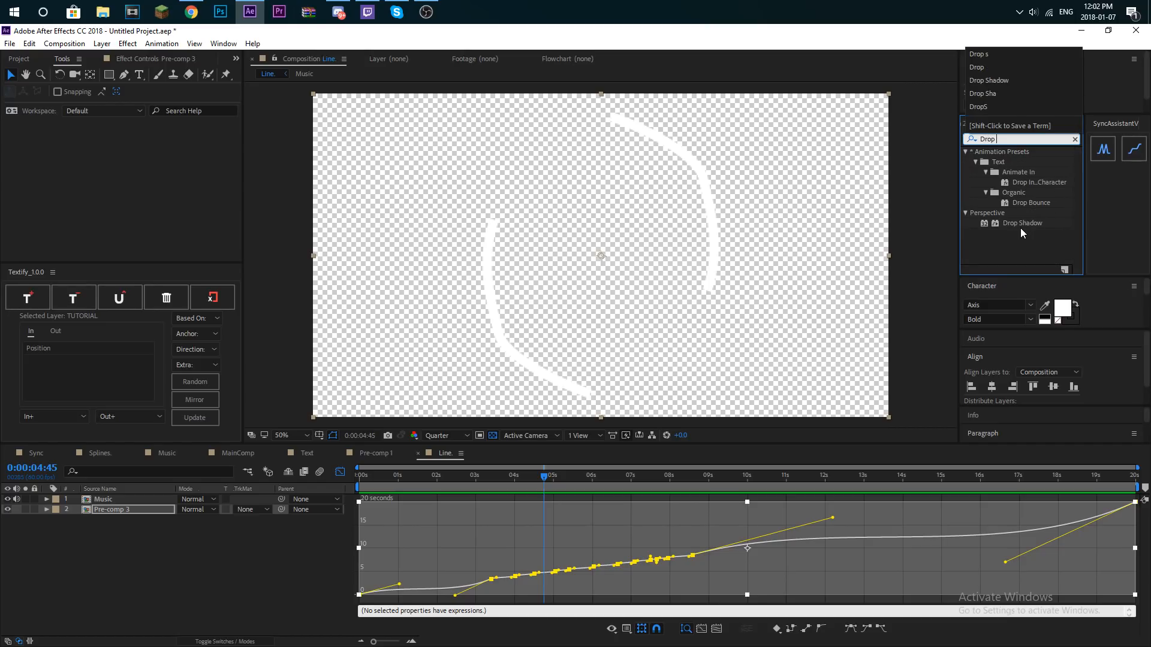
pyautogui.moveTo(1022, 223); pyautogui.dragTo(147, 506)
# - Set the Drop Shadow's opacity to 20% and distance to 15, and return to the layer timeline at 1:16
pyautogui.click(138, 105)
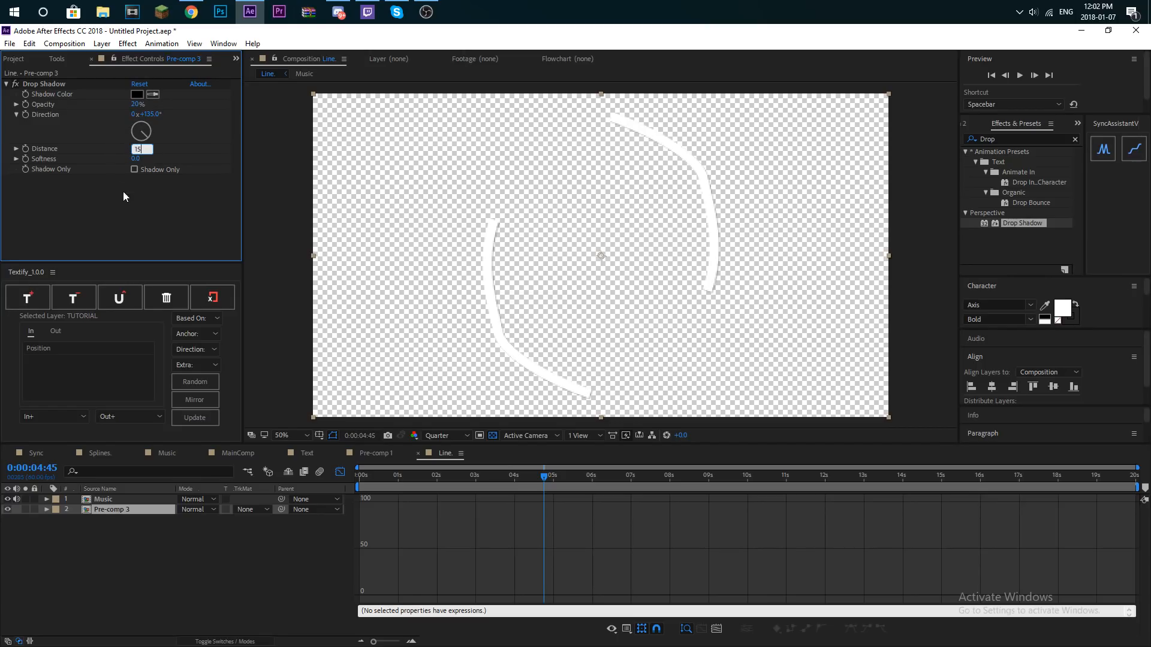
pyautogui.click(338, 473)
pyautogui.click(409, 477)
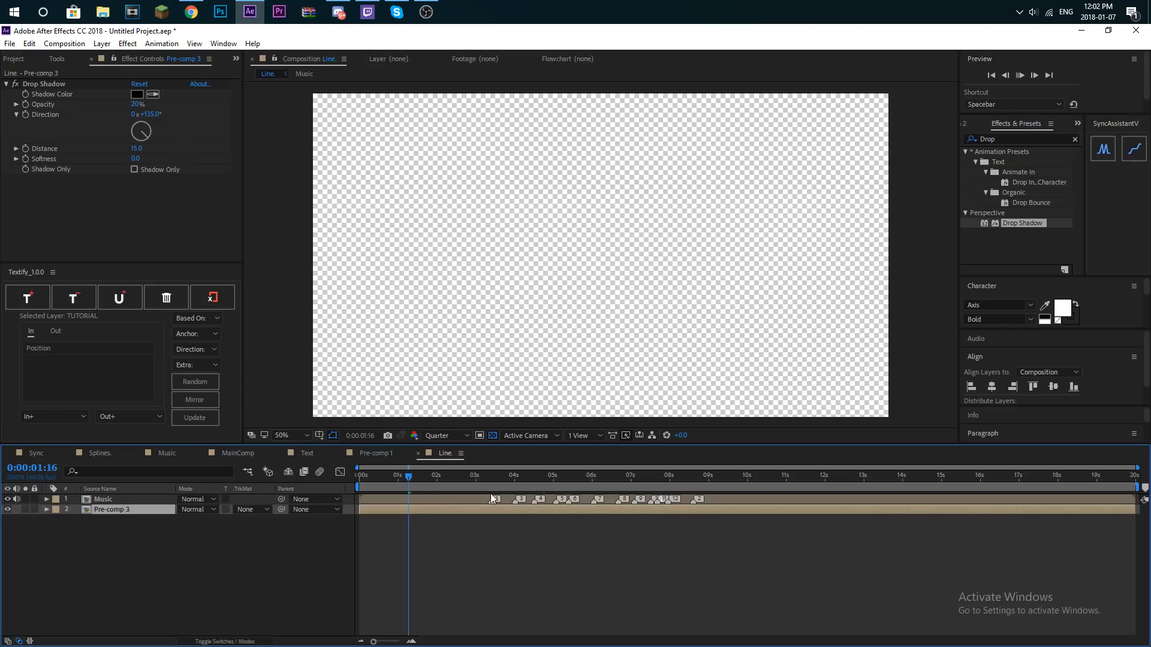
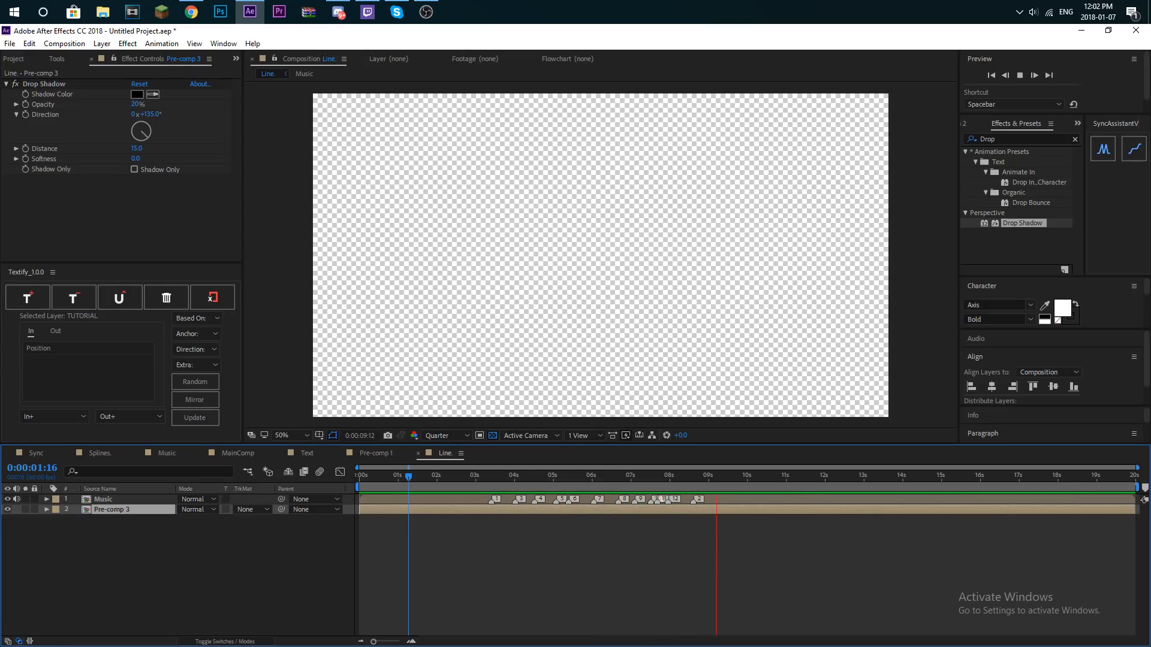
# - Delete the Music layer from the Line. composition and add that composition to MainComp above the Text layer
pyautogui.click(17, 59)
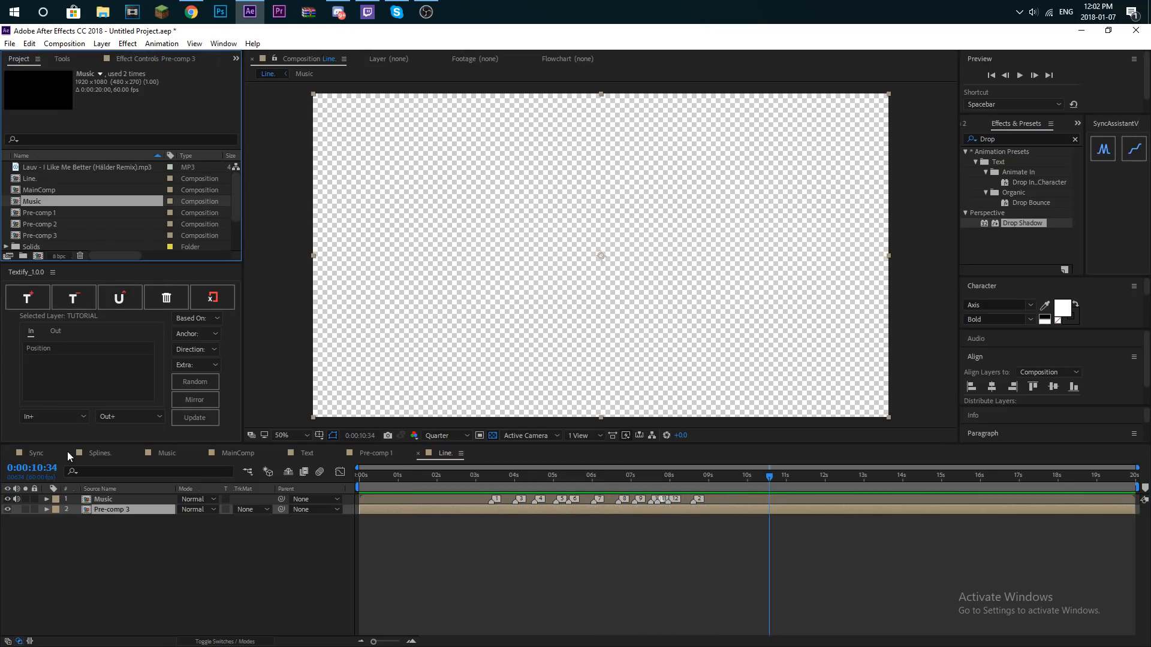
pyautogui.click(106, 499)
pyautogui.press('Delete')
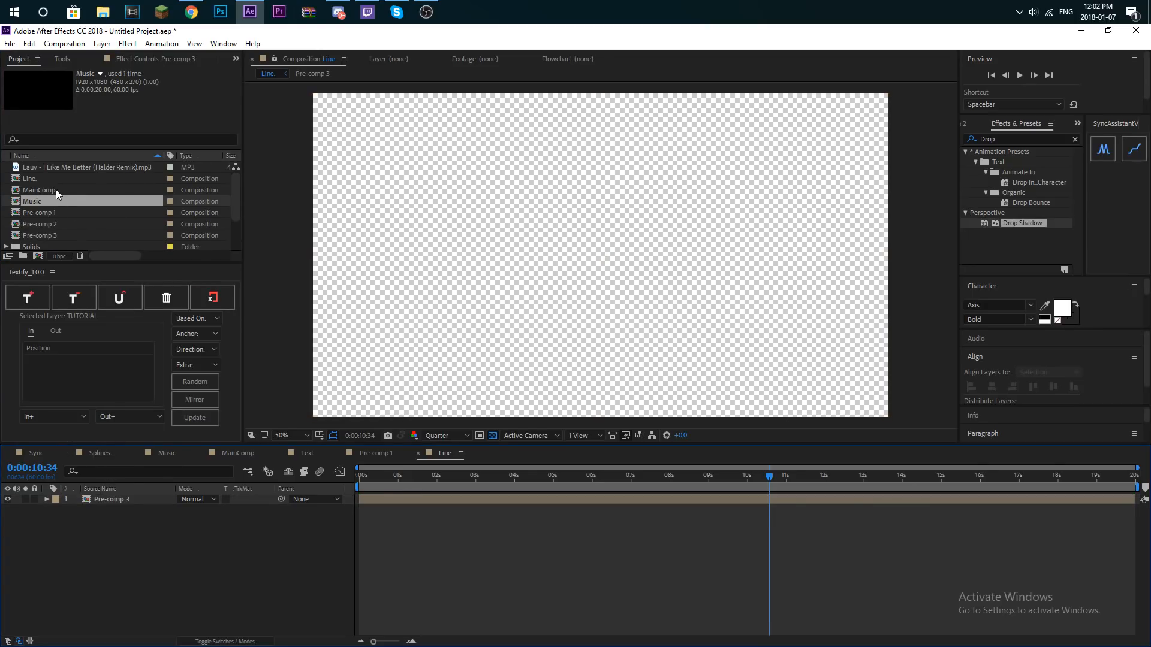
pyautogui.doubleClick(57, 190)
pyautogui.moveTo(52, 178); pyautogui.dragTo(126, 531)
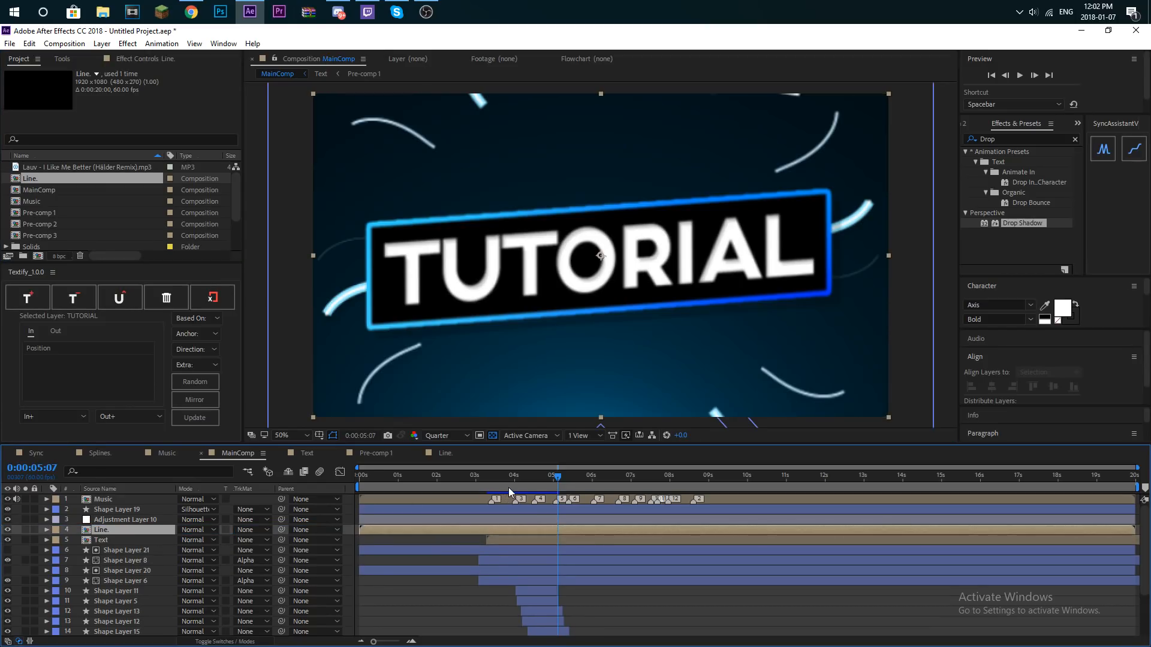
# - Preview MainComp from 3:37, move the Line. layer beneath the Text layer, and replay from the start
pyautogui.click(500, 487)
pyautogui.press('space')
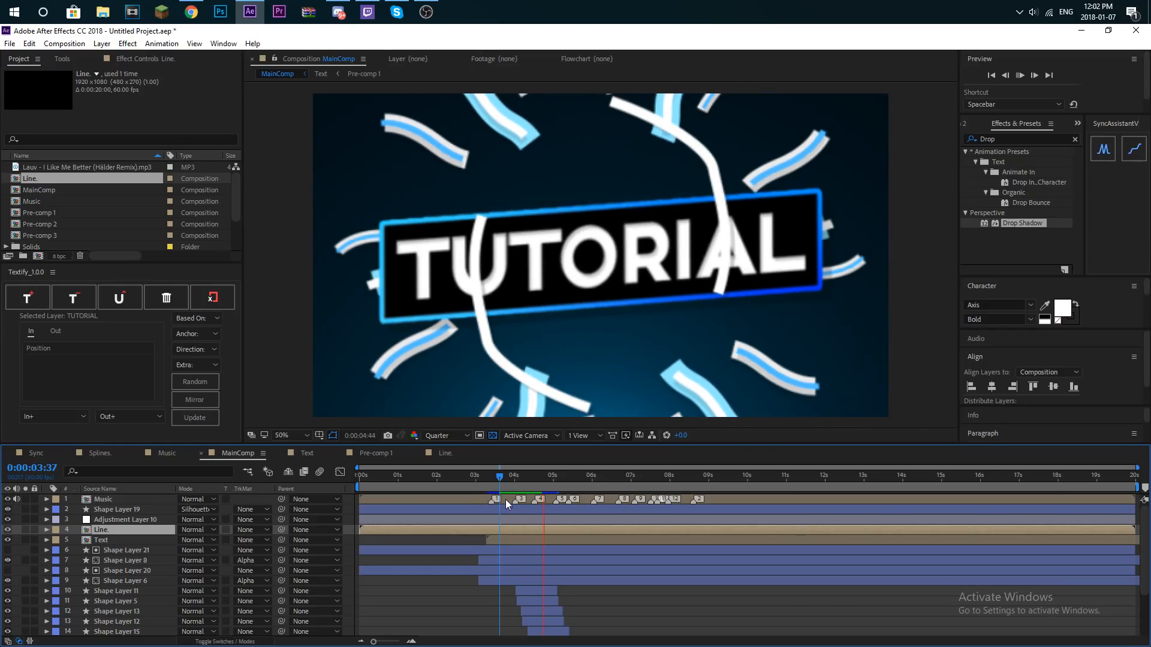
pyautogui.moveTo(130, 530); pyautogui.dragTo(125, 545)
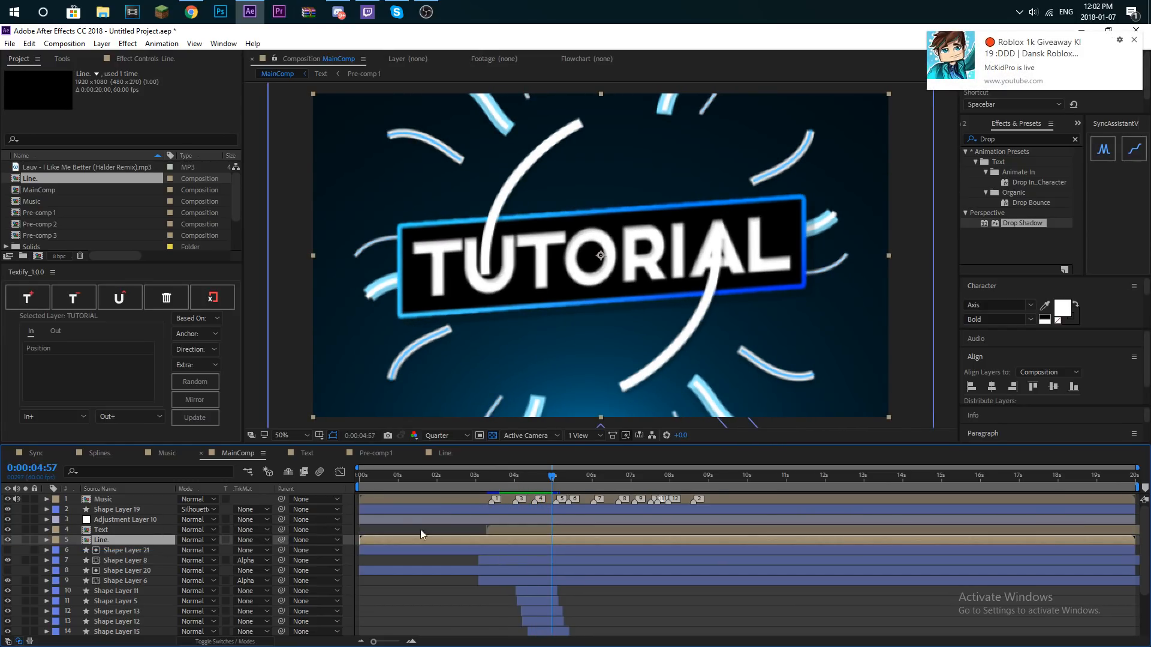
pyautogui.press('Home')
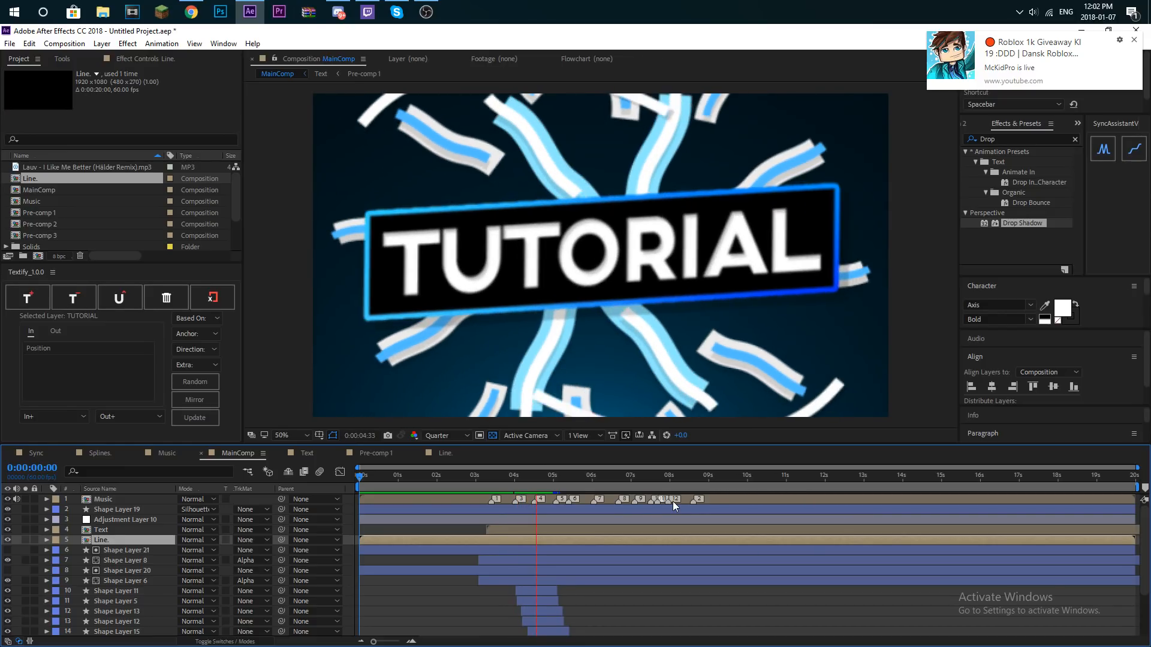
# - Set MainComp's time to 5:02 and copy the six shape layers from Shape Layer 19 to Shape Layer 16 in the Splines. composition
pyautogui.click(554, 478)
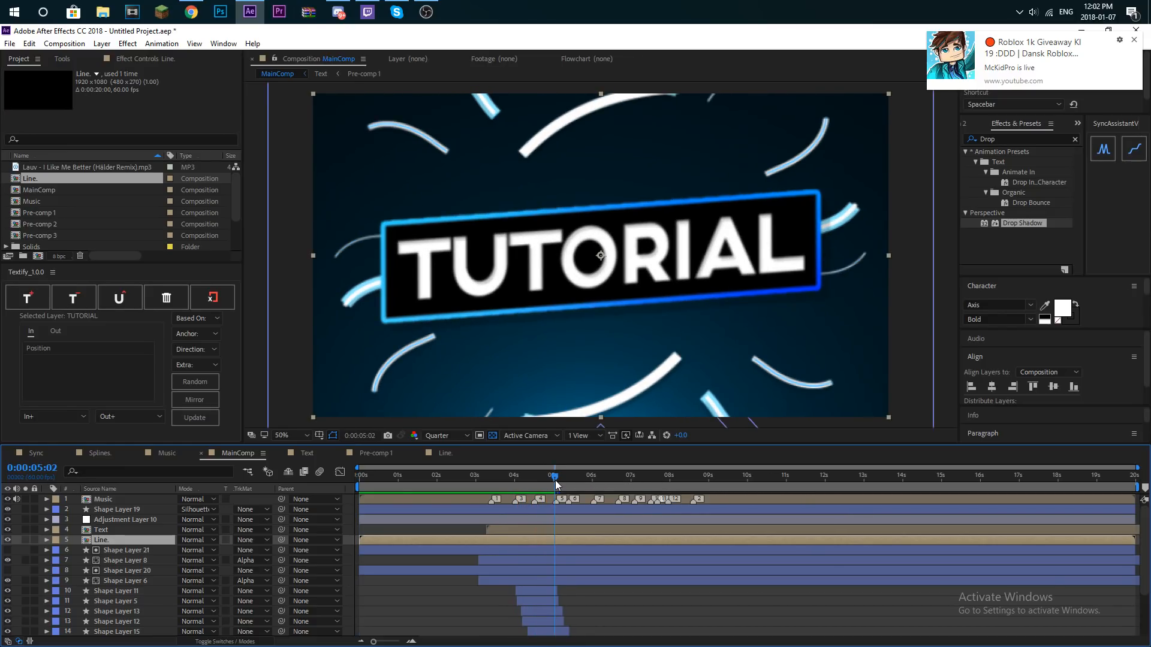
pyautogui.scroll(-2, 40, 212)
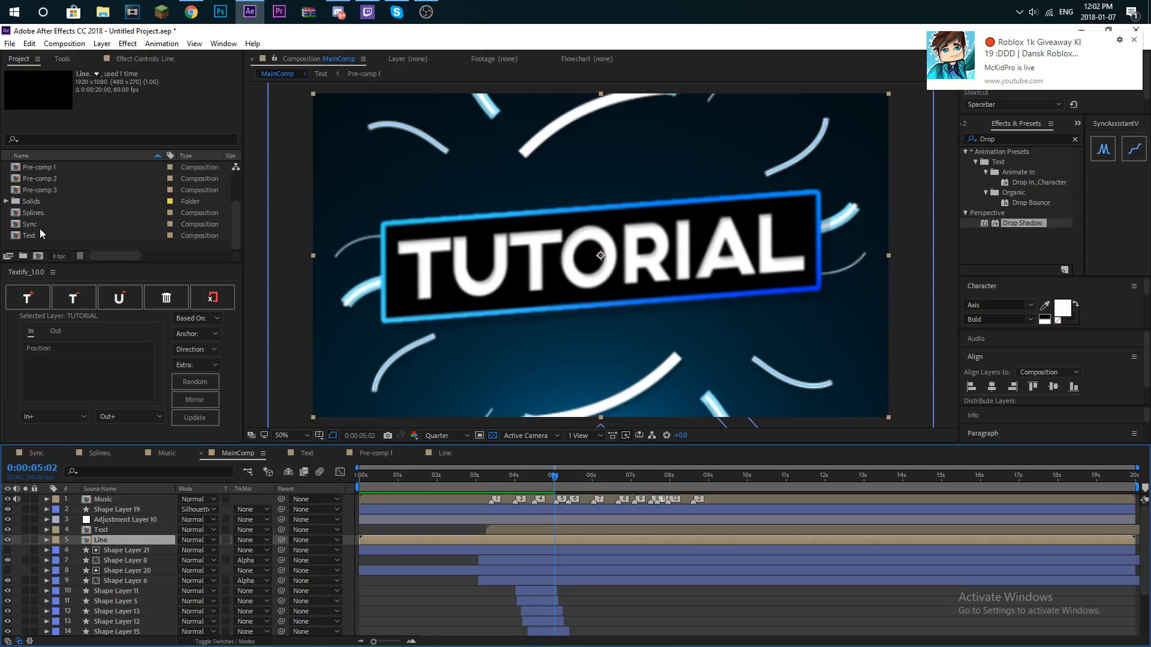
pyautogui.click(46, 215)
pyautogui.doubleClick(42, 215)
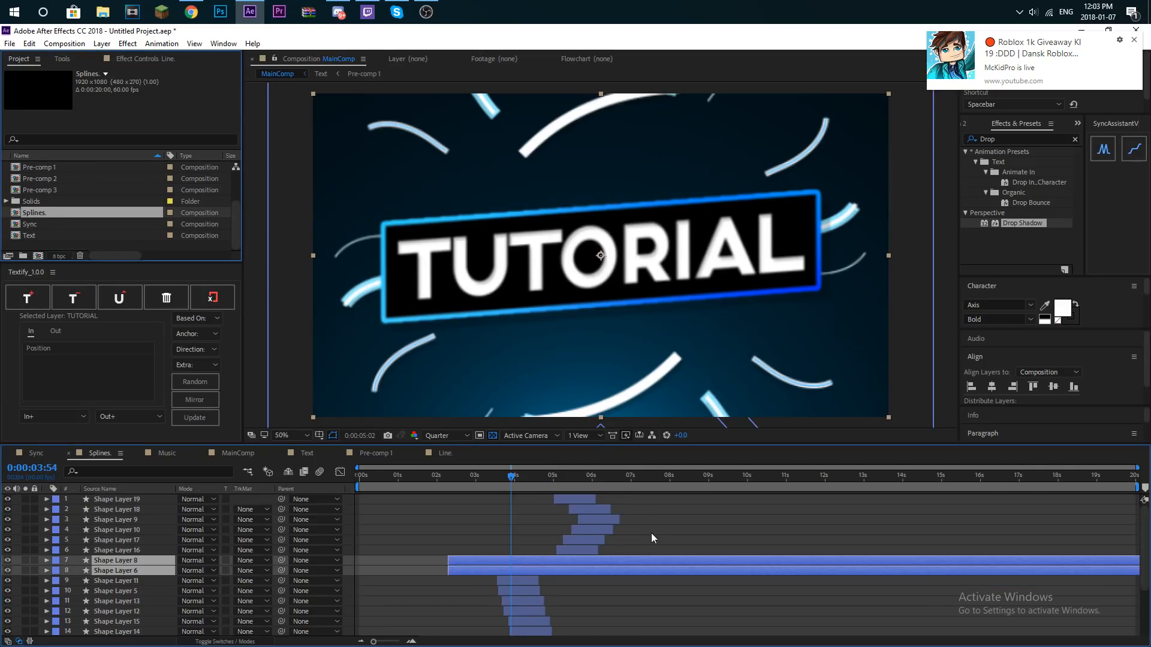
pyautogui.click(563, 480)
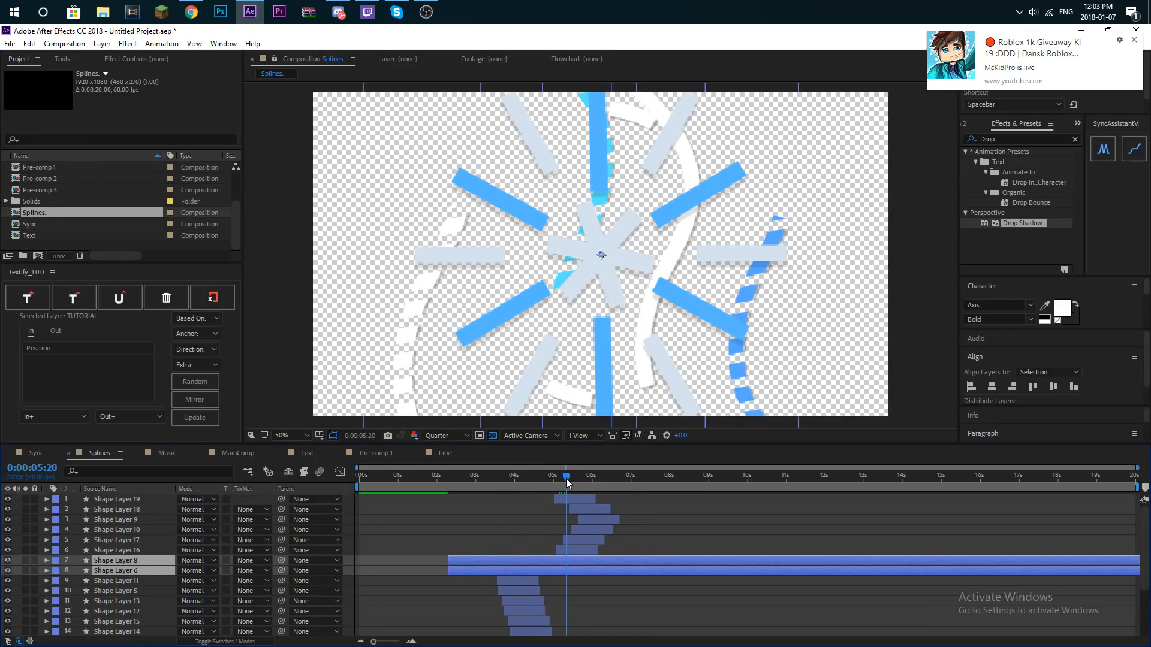
pyautogui.click(578, 550)
pyautogui.keyDown('shift'); pyautogui.click(576, 501); pyautogui.keyUp('shift')
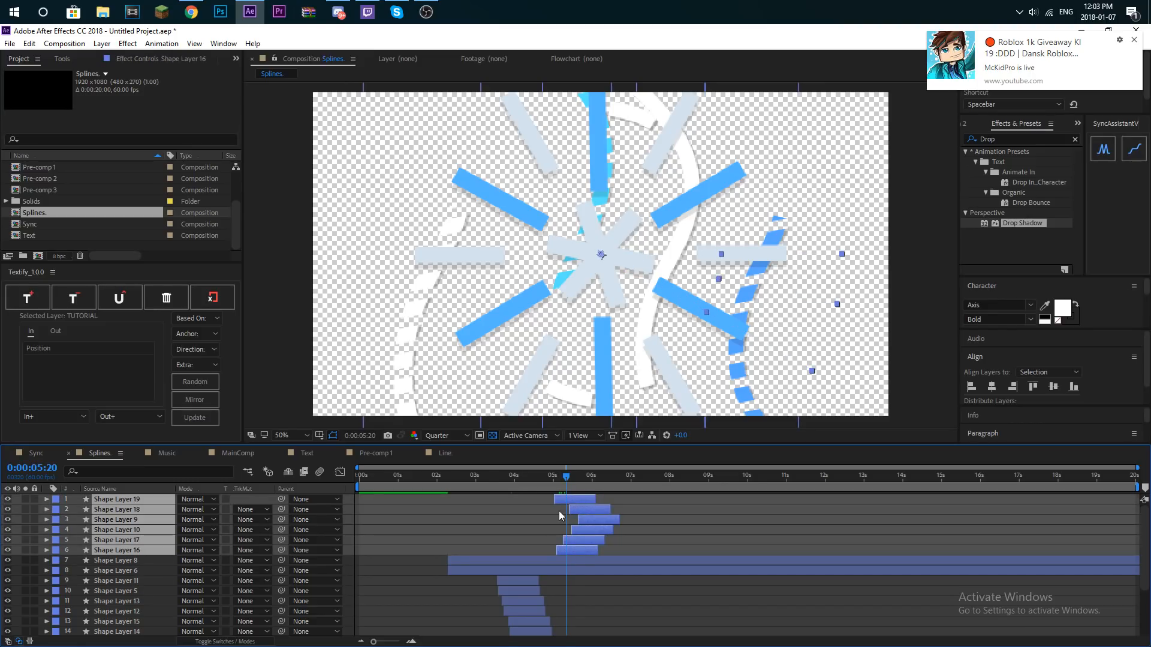
# - Paste the six copied shape layers into MainComp and place them directly beneath the Line. layer
pyautogui.scroll(2, 45, 203)
pyautogui.click(57, 188)
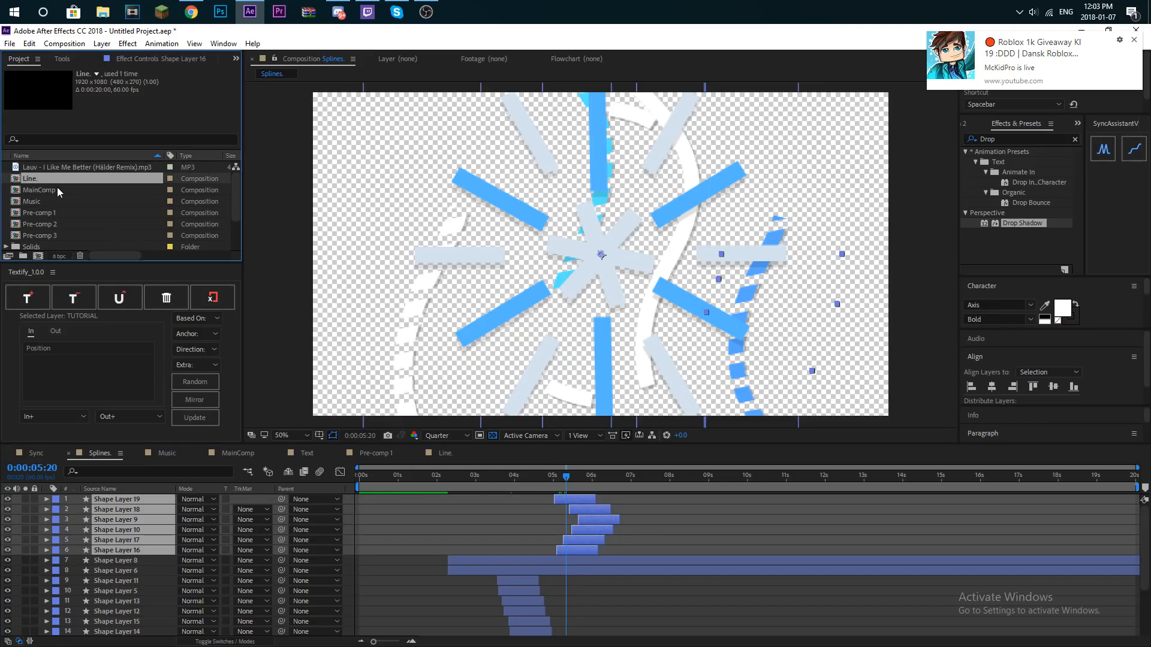
pyautogui.doubleClick(60, 188)
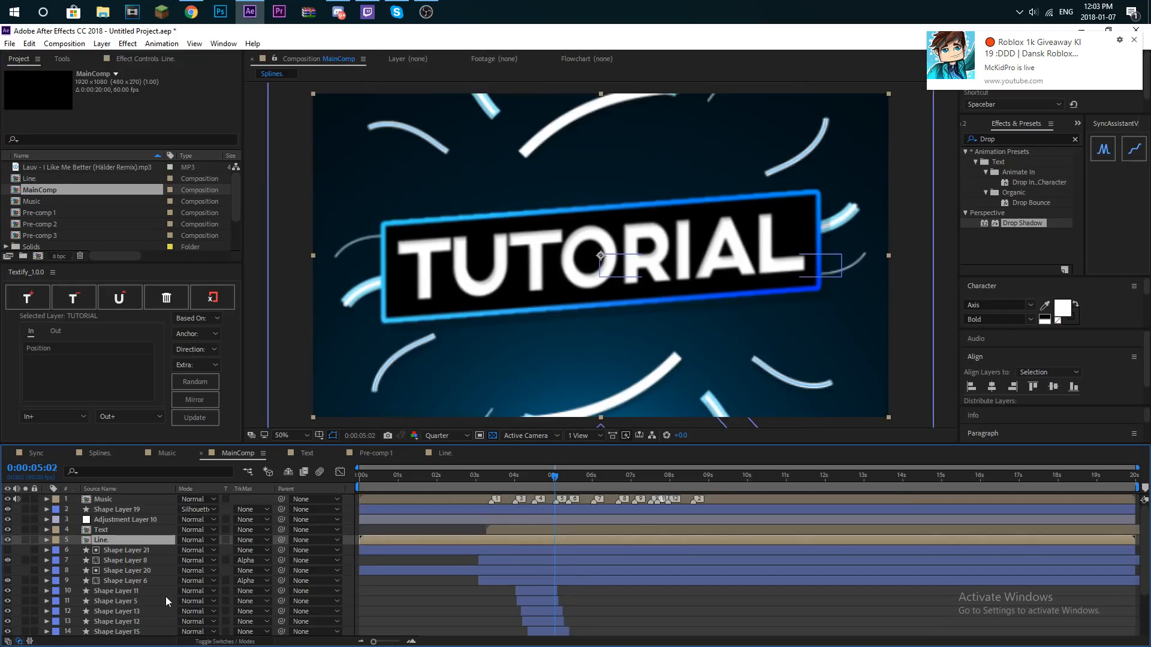
pyautogui.hotkey('ctrl', 'alt', 'v')
pyautogui.moveTo(128, 540); pyautogui.dragTo(127, 610)
pyautogui.press('F2')
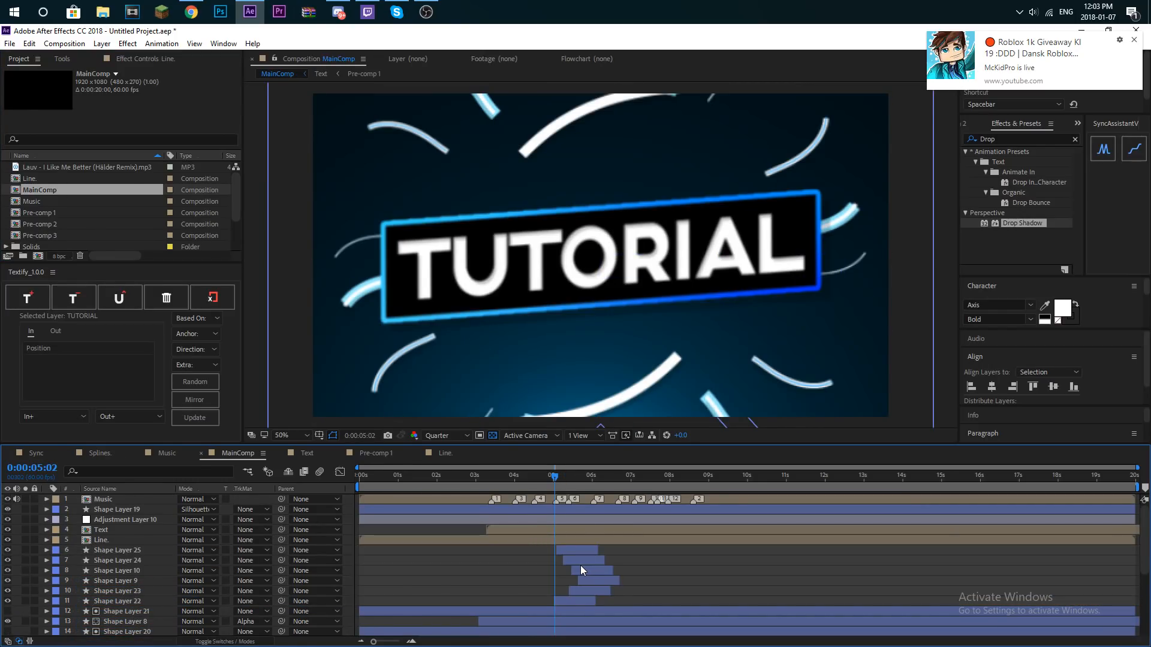
# - Shift the six pasted shape layers slightly earlier to meet the beat near 5:02, and preview the burst
pyautogui.click(583, 554)
pyautogui.keyDown('shift'); pyautogui.click(582, 599); pyautogui.keyUp('shift')
pyautogui.moveTo(590, 571); pyautogui.dragTo(588, 573)
pyautogui.press('space')
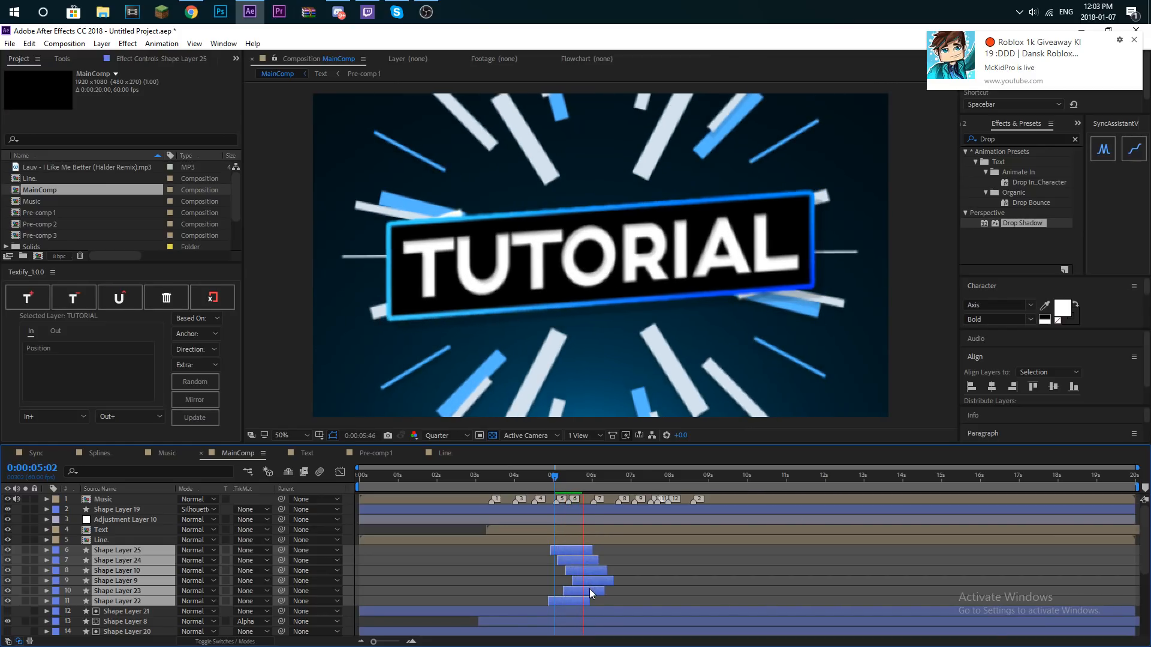
# - Replay MainComp from the start and from 3:58 to check the sync of the straight-line burst
pyautogui.moveTo(558, 476); pyautogui.dragTo(220, 535)
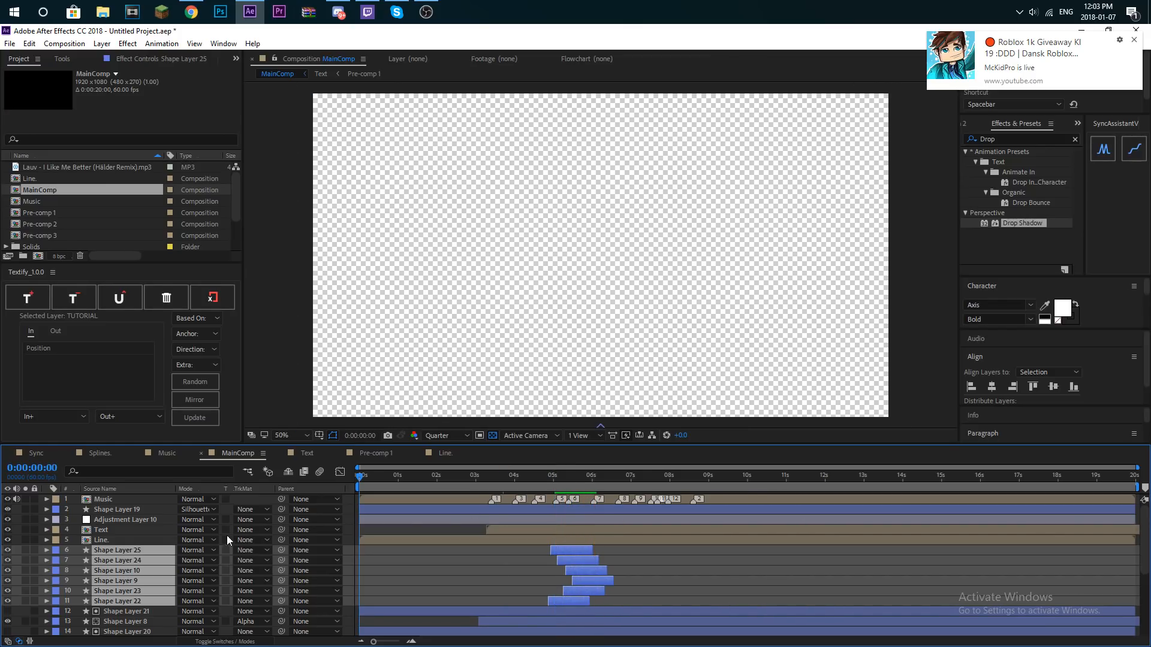
pyautogui.click(429, 568)
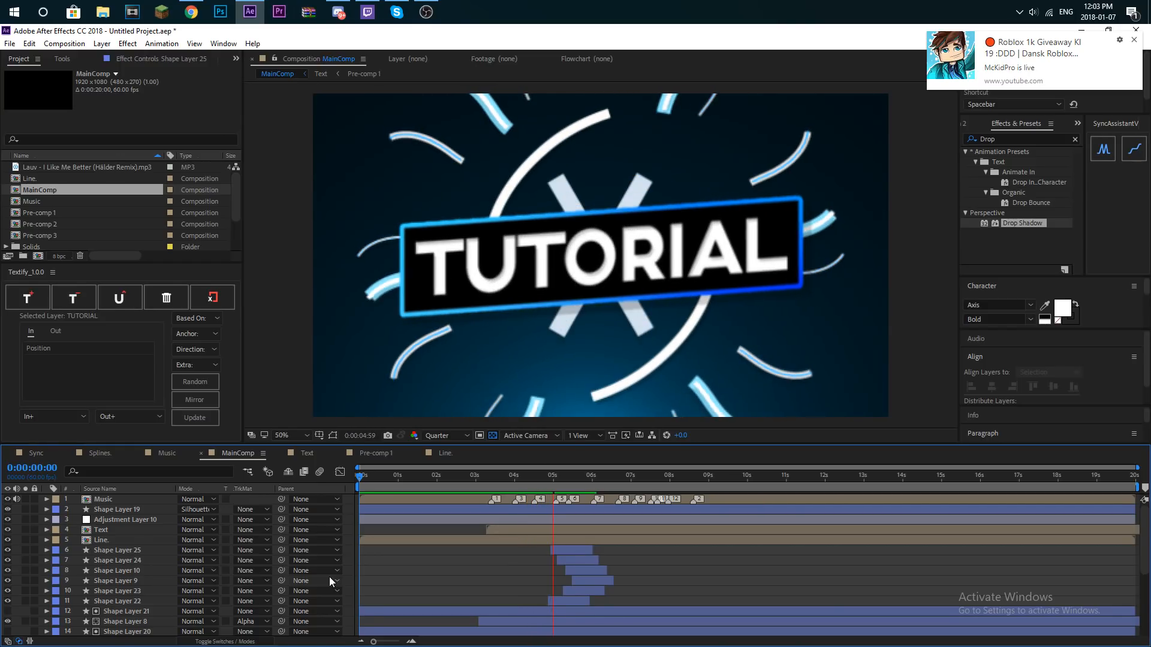
pyautogui.click(575, 476)
pyautogui.moveTo(575, 476); pyautogui.dragTo(513, 484)
pyautogui.press('space')
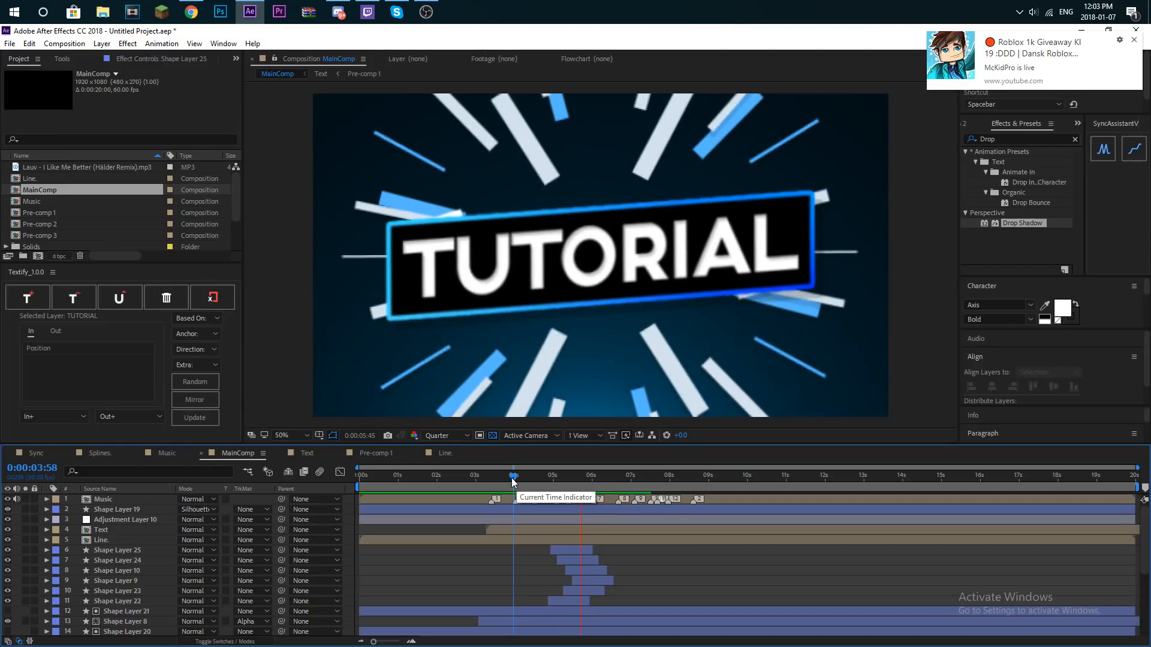
pyautogui.press('space')
pyautogui.click(579, 483)
pyautogui.press('space')
# - Duplicate Shape Layer 11 and Shape Layer 5, move the copies to start at about 6:01, and preview them
pyautogui.moveTo(583, 480); pyautogui.dragTo(592, 489)
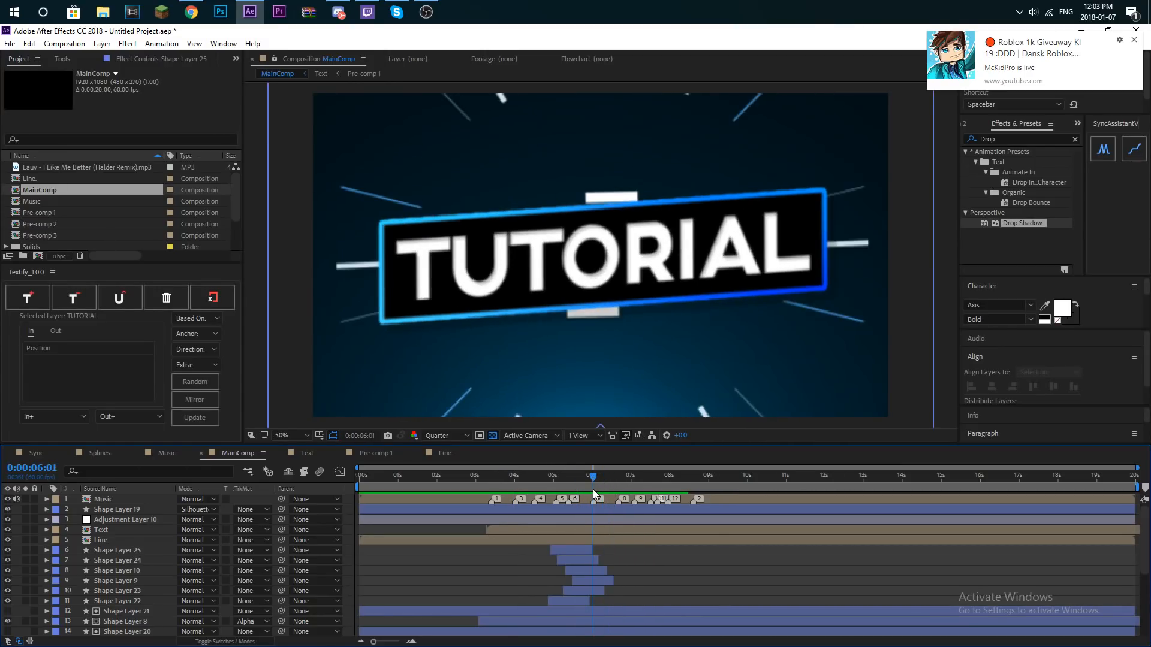
pyautogui.scroll(-4, 196, 577)
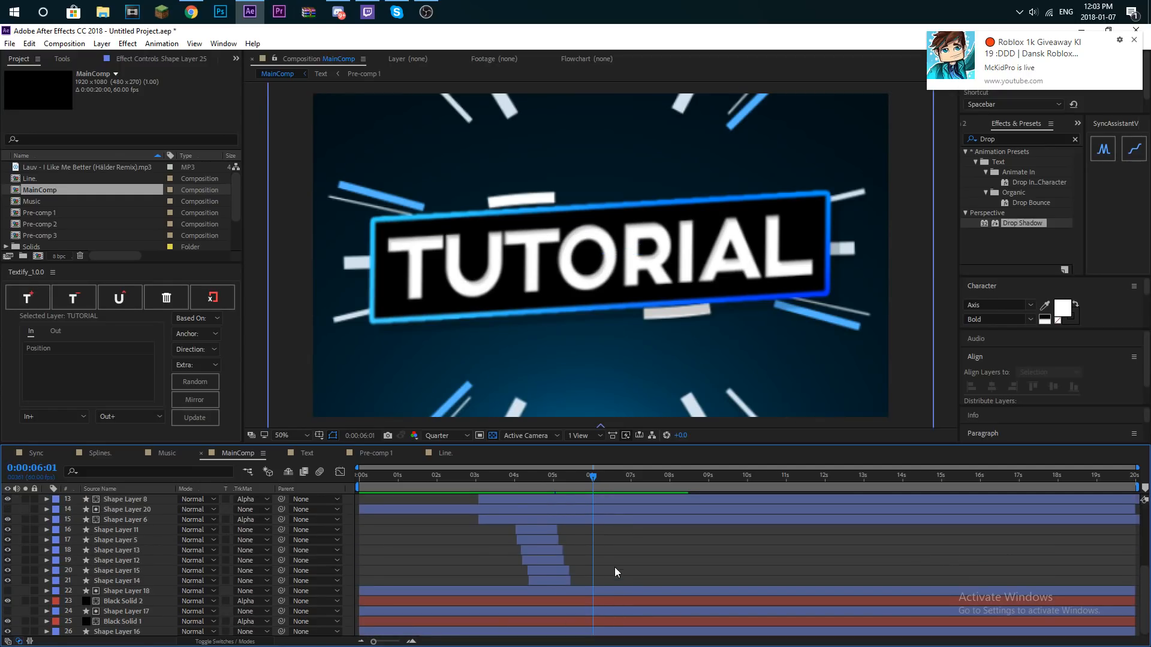
pyautogui.click(544, 530)
pyautogui.keyDown('shift'); pyautogui.click(545, 540); pyautogui.keyUp('shift')
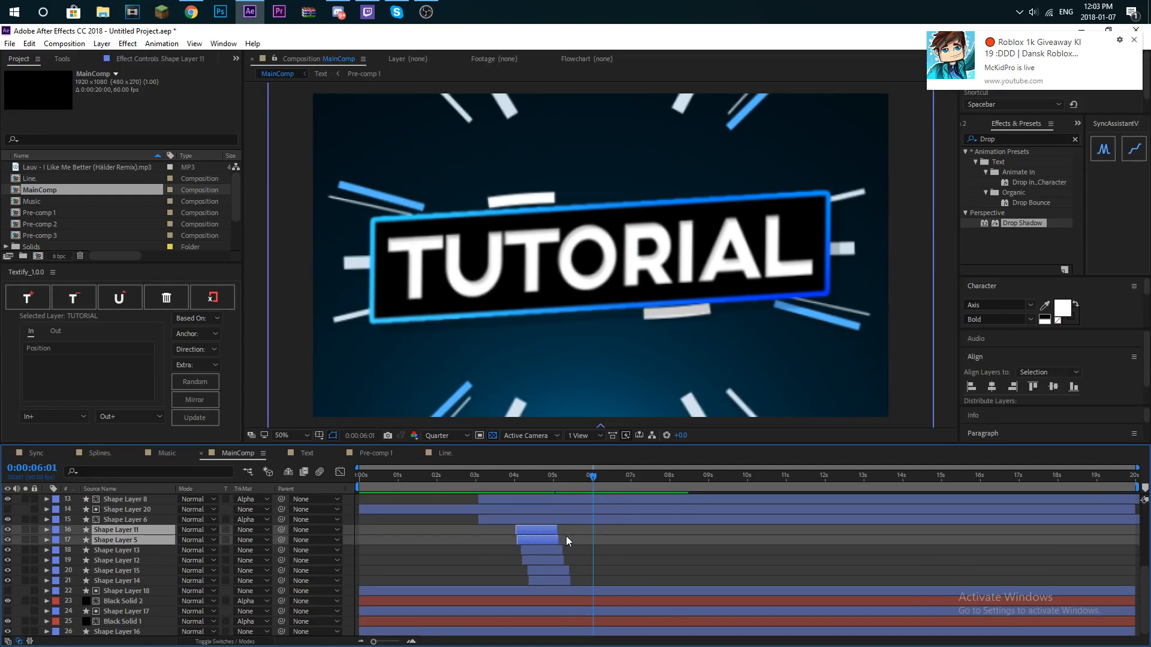
pyautogui.hotkey('ctrl', 'd')
pyautogui.moveTo(545, 541); pyautogui.dragTo(620, 542)
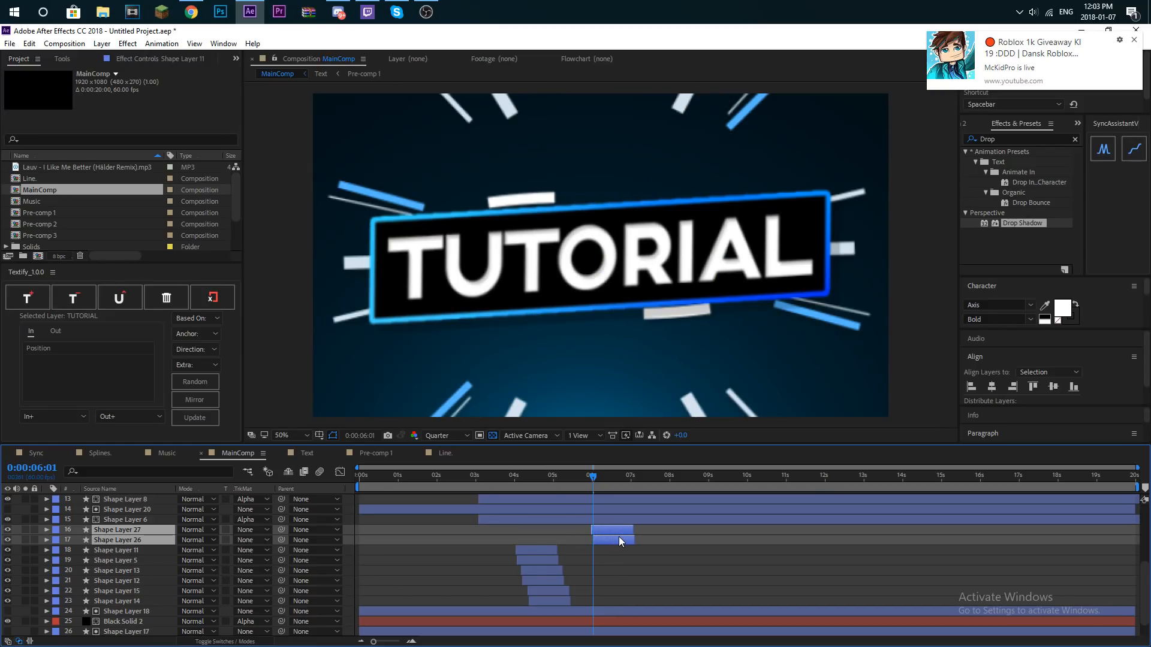
pyautogui.press('space')
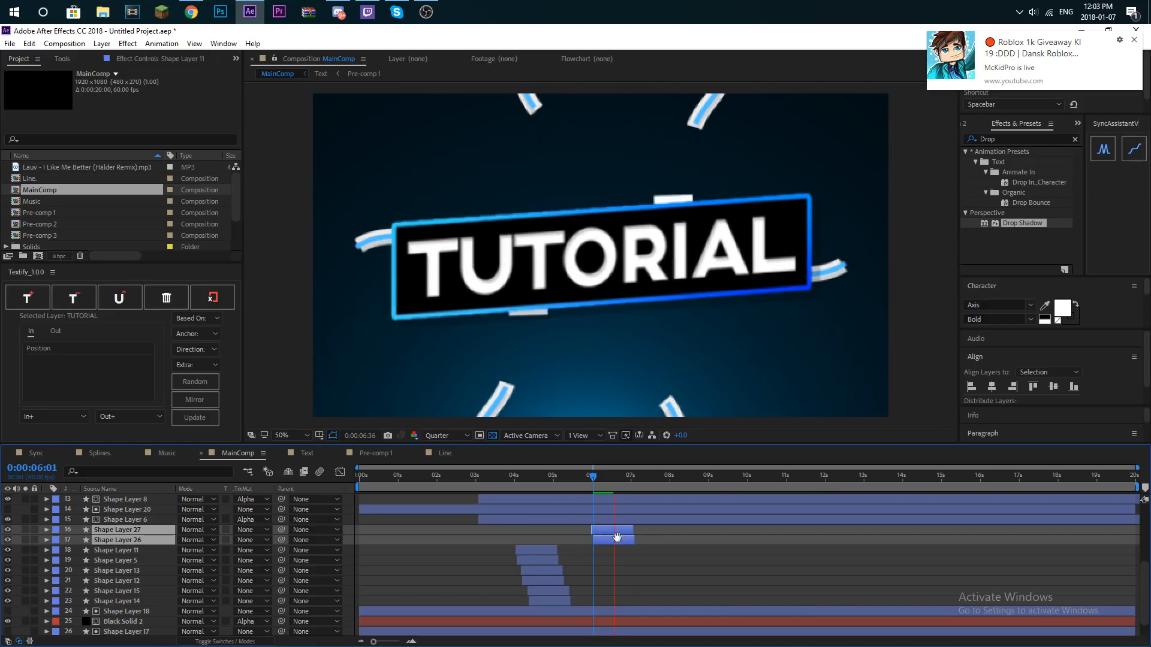
pyautogui.press('space')
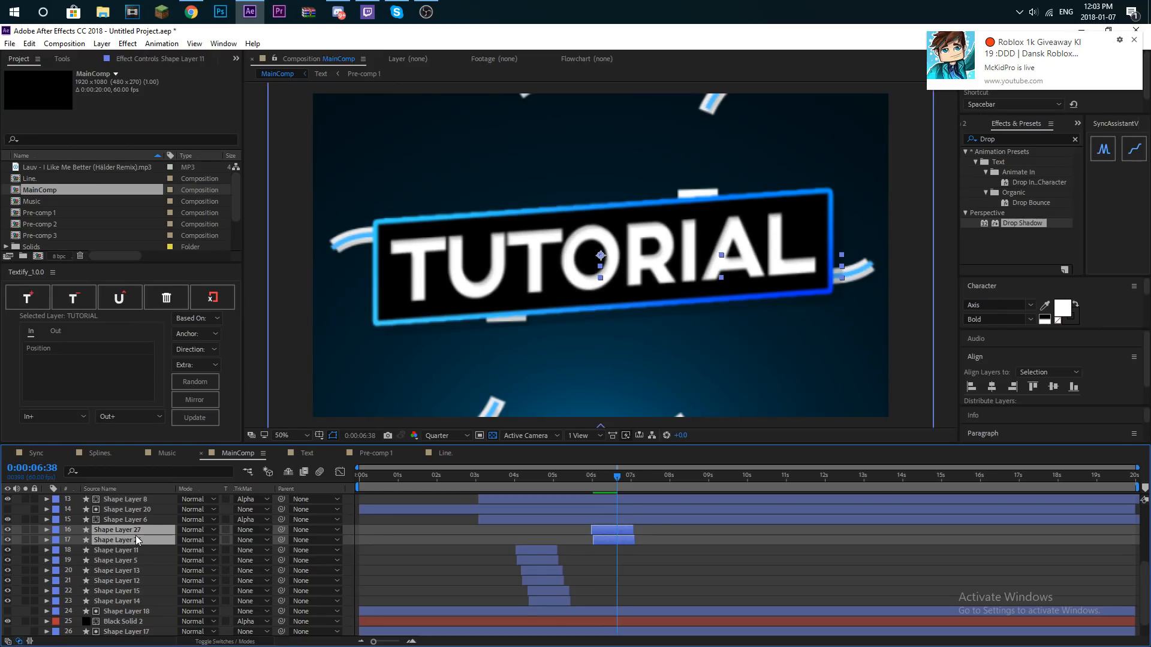
# - Duplicate the two new wavy burst layers, place the copies beneath them and set their rotation to 32°
pyautogui.hotkey('ctrl', 'd')
pyautogui.moveTo(143, 527); pyautogui.dragTo(138, 563)
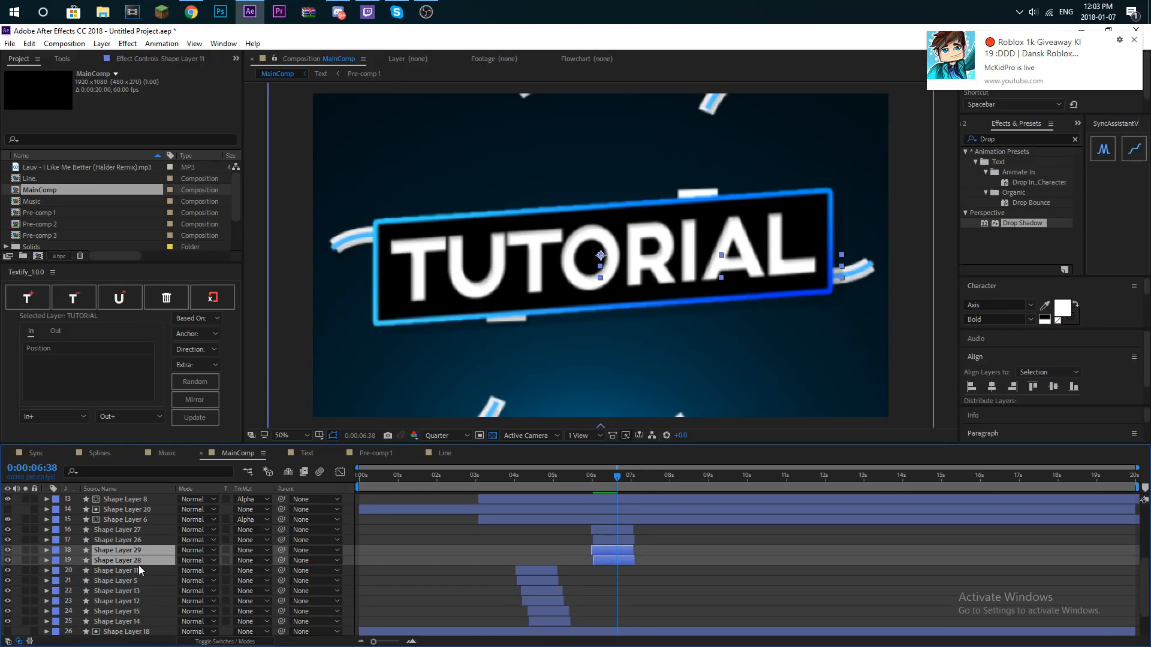
pyautogui.press('r')
pyautogui.moveTo(198, 564); pyautogui.dragTo(216, 563)
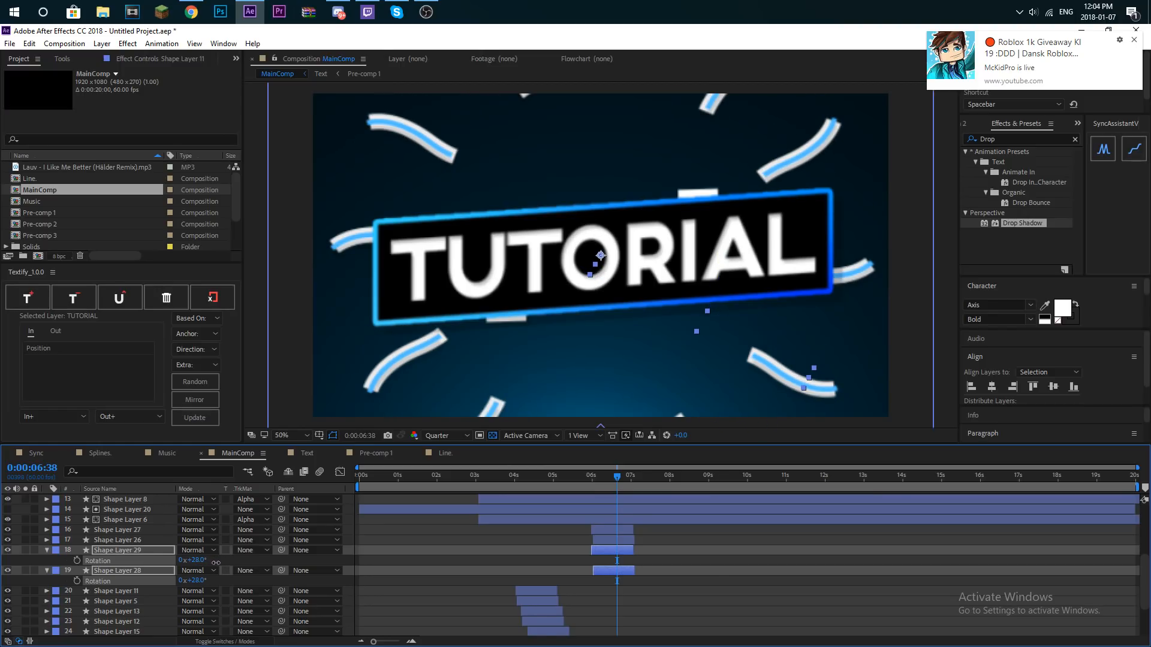
pyautogui.moveTo(216, 562); pyautogui.dragTo(218, 562)
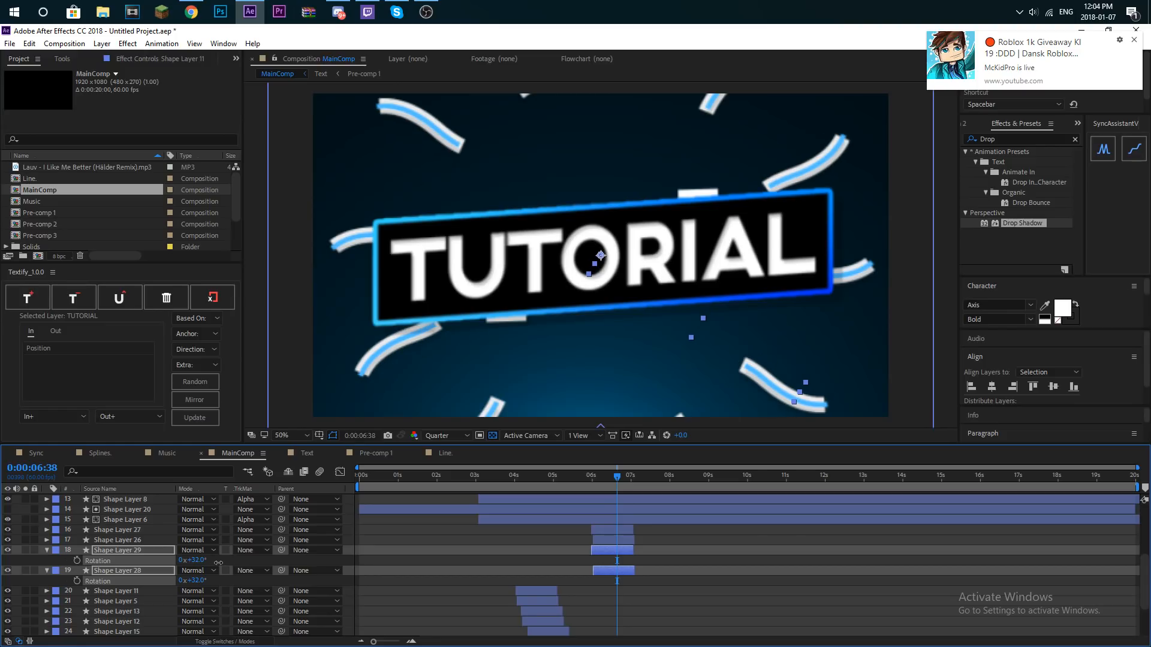
# - Solo the four duplicated wavy burst layers and offset the rotated pair slightly later, previewing the stagger
pyautogui.keyDown('shift'); pyautogui.click(138, 533); pyautogui.keyUp('shift')
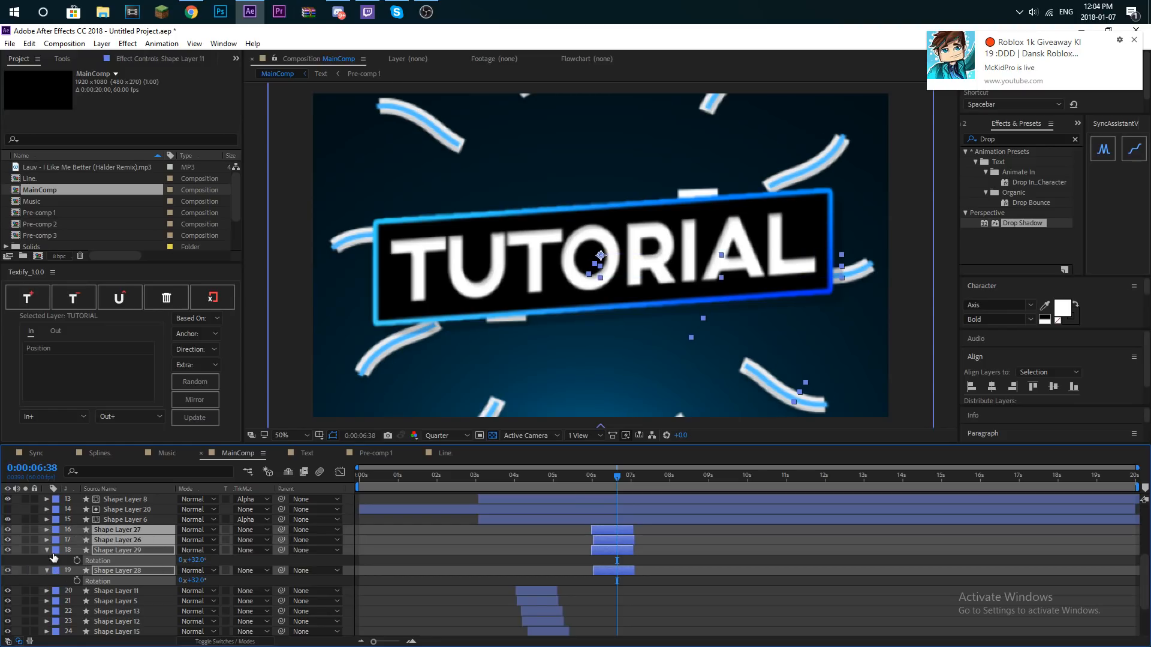
pyautogui.click(26, 541)
pyautogui.moveTo(625, 493); pyautogui.dragTo(601, 491)
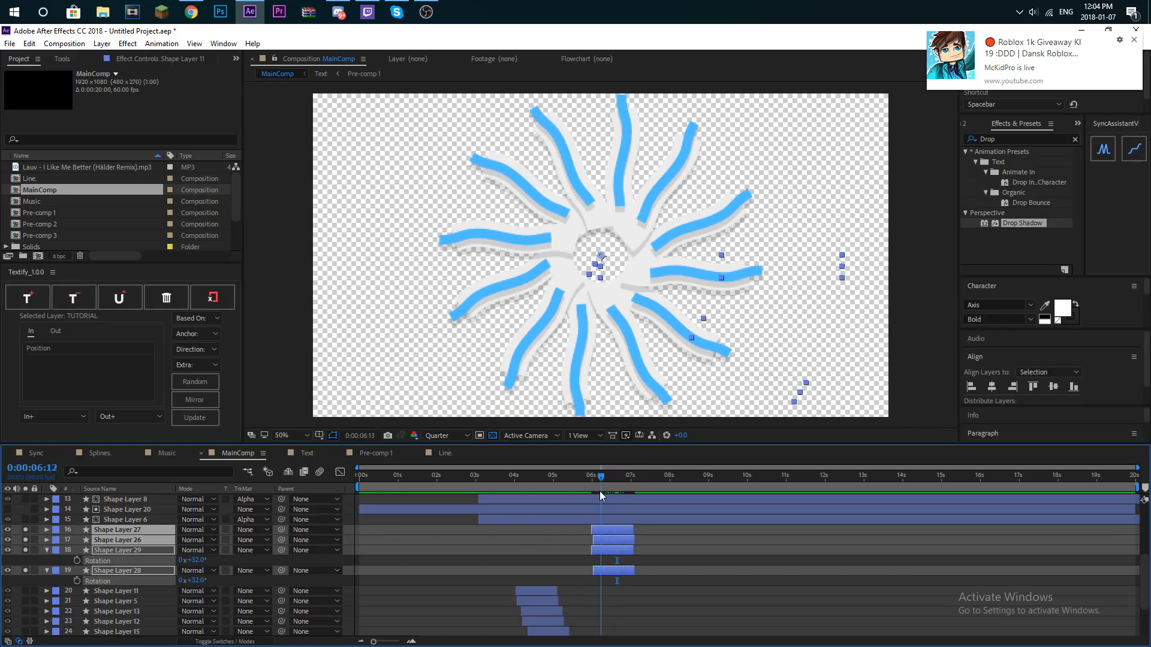
pyautogui.click(648, 559)
pyautogui.click(612, 550)
pyautogui.keyDown('shift'); pyautogui.click(616, 568); pyautogui.keyUp('shift')
pyautogui.moveTo(616, 548); pyautogui.dragTo(620, 547)
pyautogui.press('space')
# - Collapse the rotation properties, unsolo the four burst layers and preview the full composition from 6:06
pyautogui.press('space')
pyautogui.click(47, 550)
pyautogui.click(26, 554)
pyautogui.click(26, 540)
pyautogui.click(25, 530)
pyautogui.click(599, 476)
pyautogui.press('space')
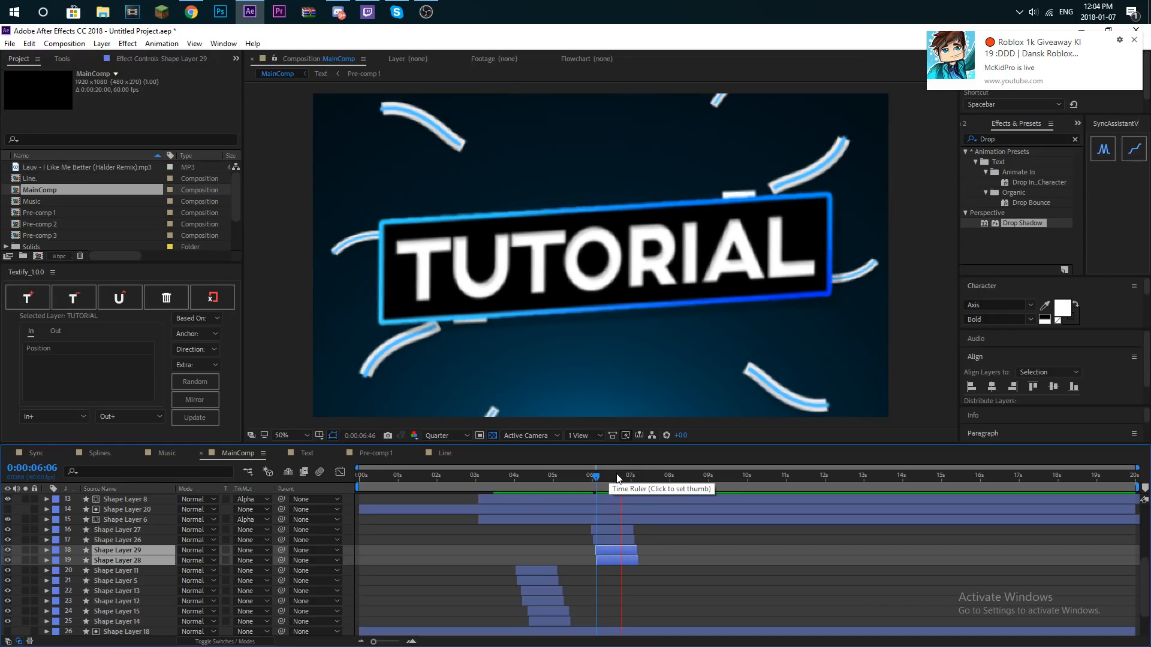
pyautogui.scroll(5, 717, 513)
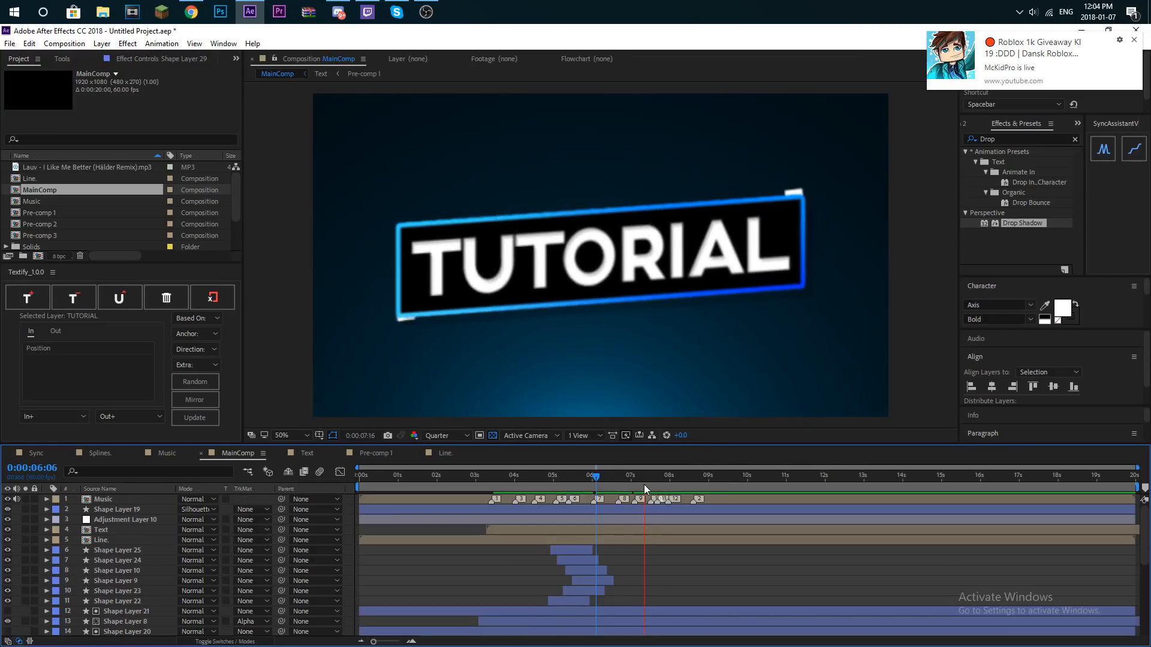
# - Set the playhead to 6:41, duplicate Shape Layer 24 and Shape Layer 25, and undo the accidental reordering of a copy
pyautogui.click(617, 487)
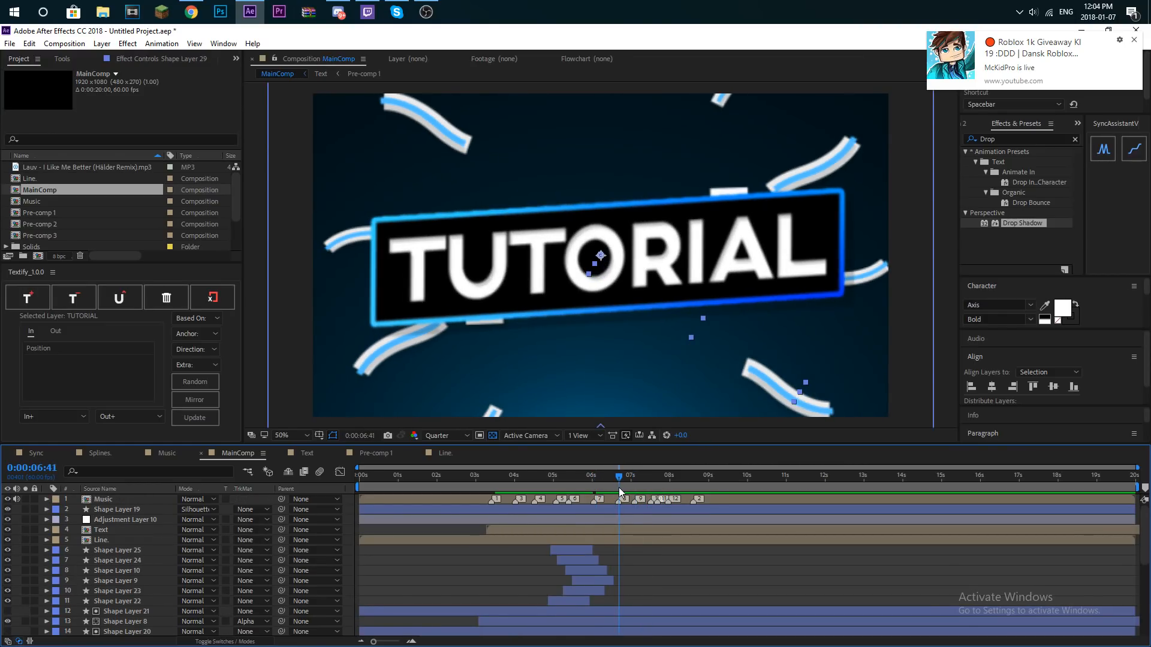
pyautogui.scroll(-5, 131, 620)
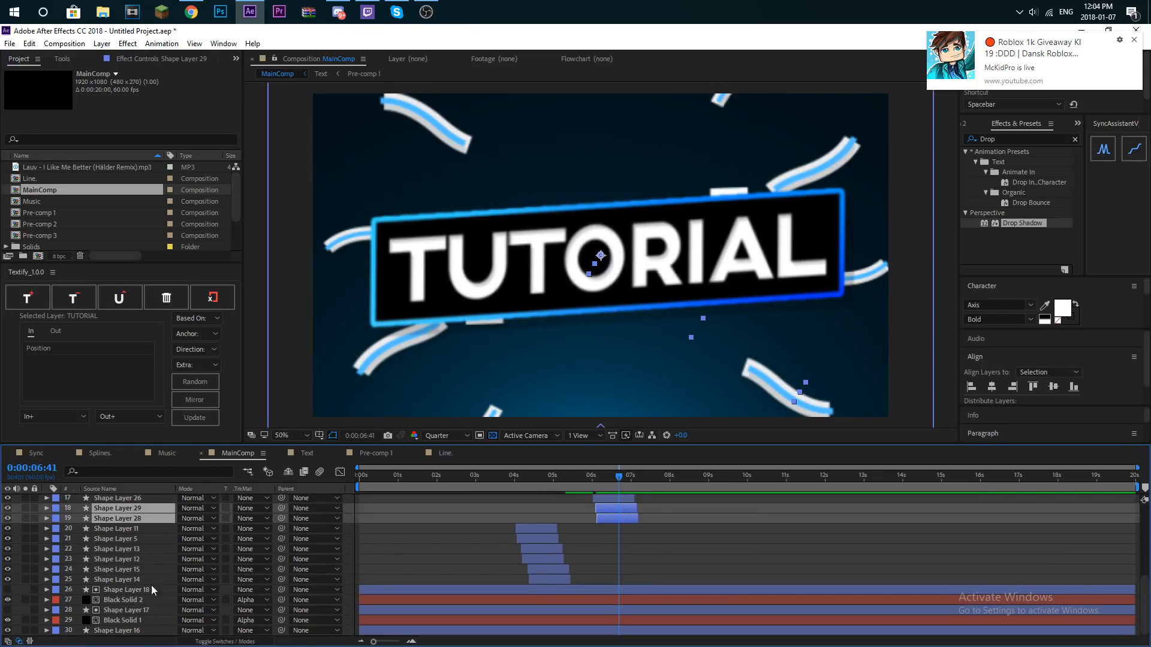
pyautogui.click(530, 530)
pyautogui.keyDown('shift'); pyautogui.click(534, 536); pyautogui.keyUp('shift')
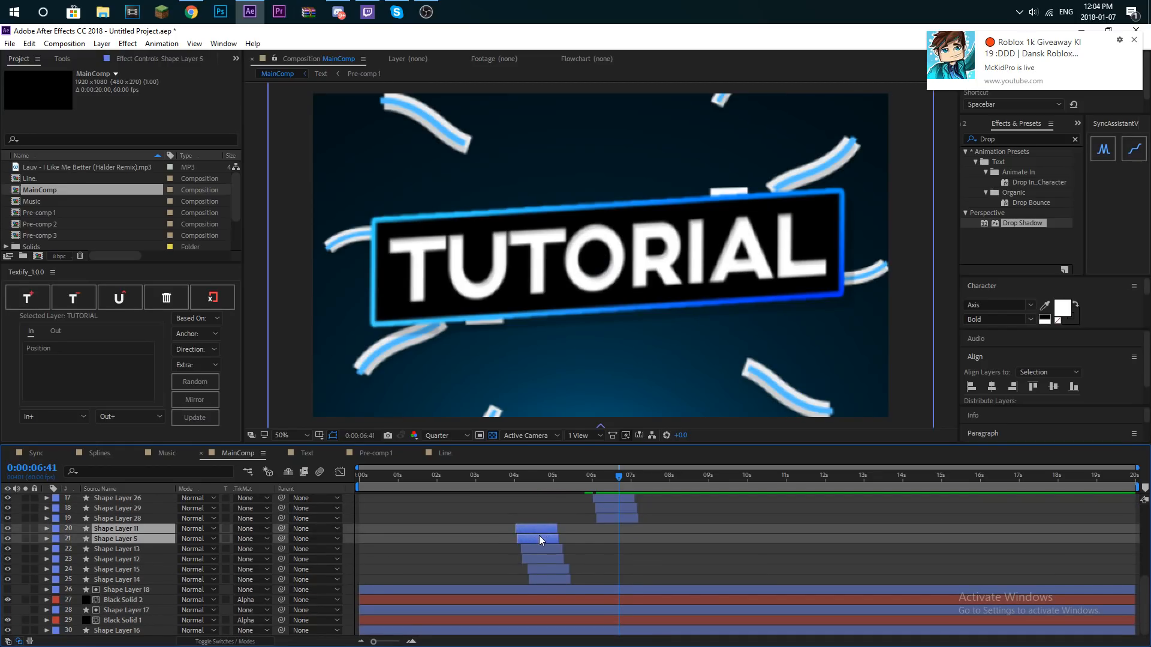
pyautogui.scroll(1, 508, 570)
pyautogui.scroll(5, 508, 570)
pyautogui.click(575, 557)
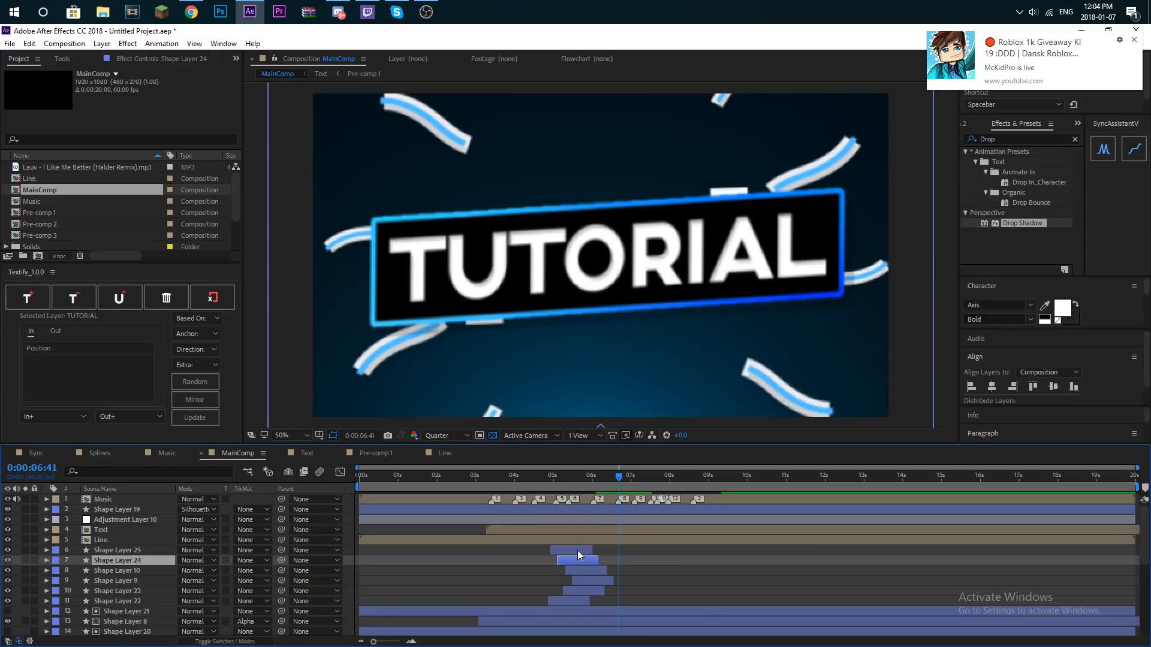
pyautogui.keyDown('shift'); pyautogui.click(575, 551); pyautogui.keyUp('shift')
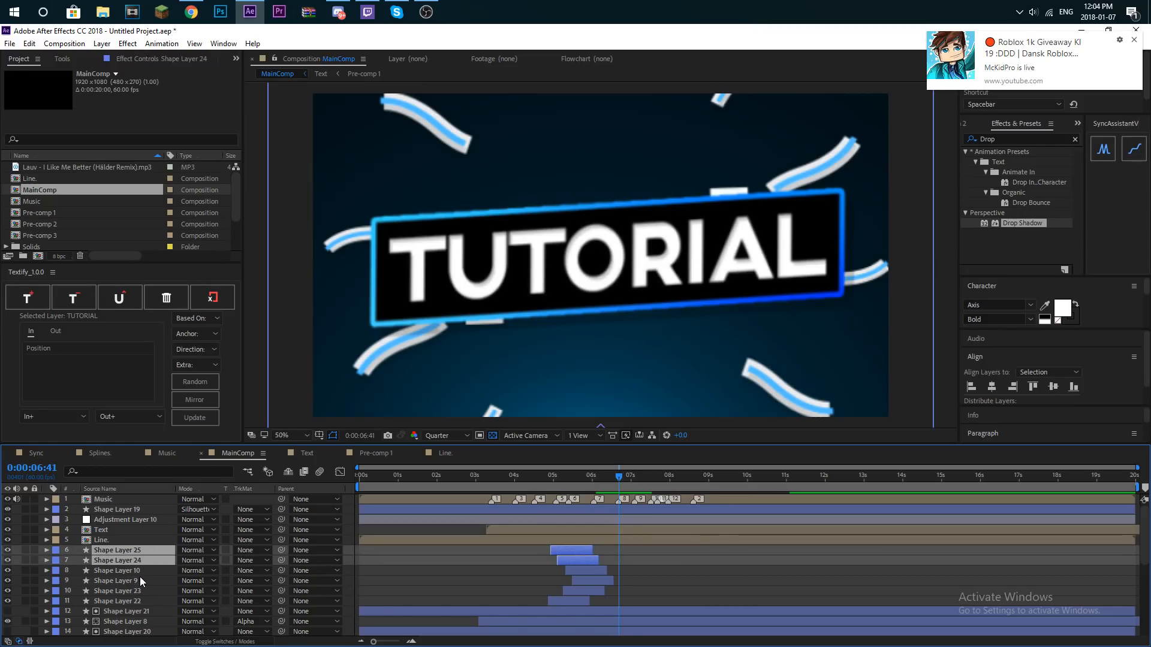
pyautogui.hotkey('ctrl', 'd')
pyautogui.moveTo(143, 540); pyautogui.dragTo(147, 553)
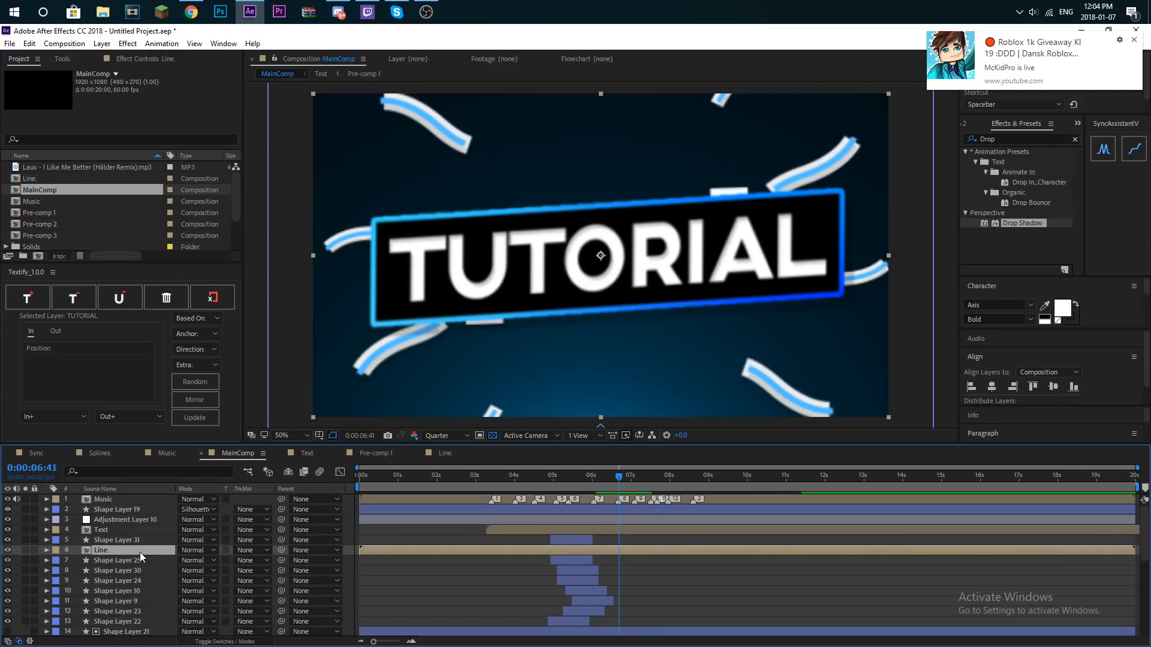
pyautogui.hotkey('ctrl', 'z')
# - Move Shape Layer 31 and Shape Layer 25 together to start at about 6:32 and preview the straight-line burst
pyautogui.click(139, 550)
pyautogui.keyDown('shift'); pyautogui.click(139, 561); pyautogui.keyUp('shift')
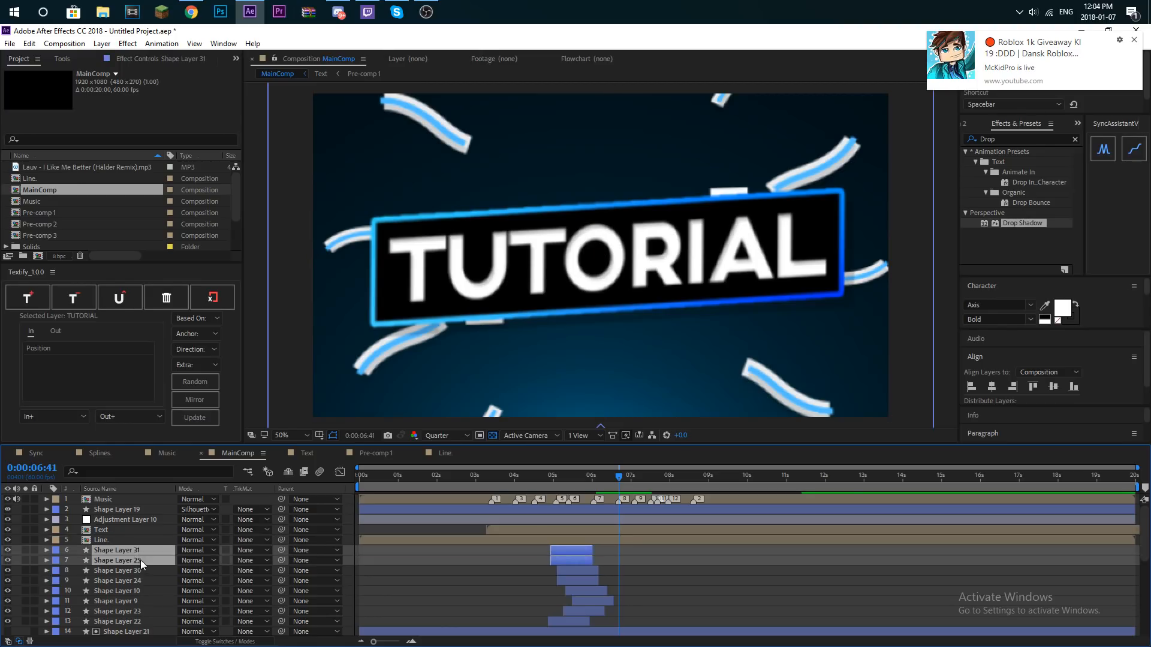
pyautogui.moveTo(569, 557); pyautogui.dragTo(630, 561)
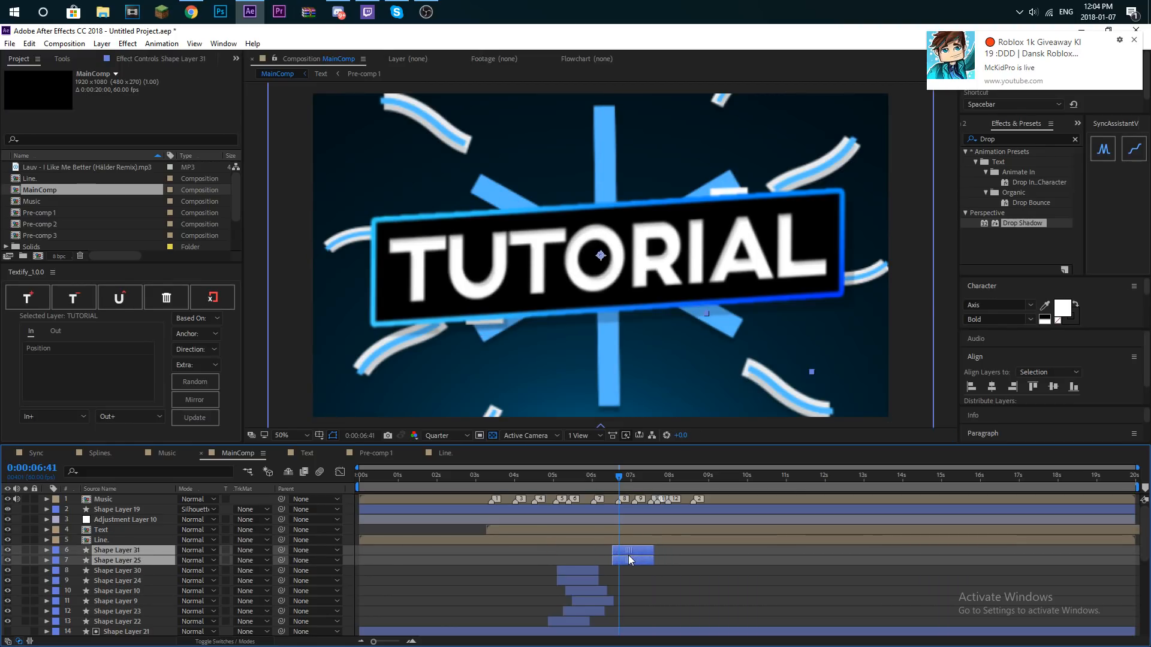
pyautogui.press('space')
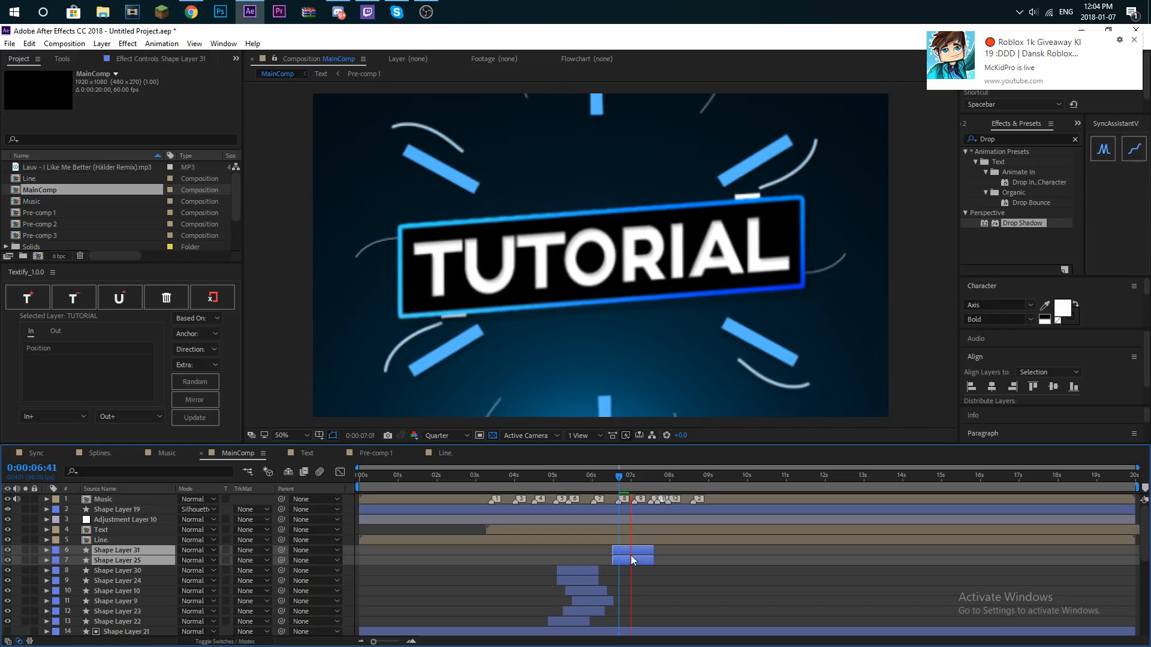
pyautogui.click(640, 569)
# - With the playhead at 6:40, shift Shape Layer 31 and Shape Layer 25 slightly later to start at about 6:36
pyautogui.moveTo(620, 478); pyautogui.dragTo(614, 481)
pyautogui.click(618, 481)
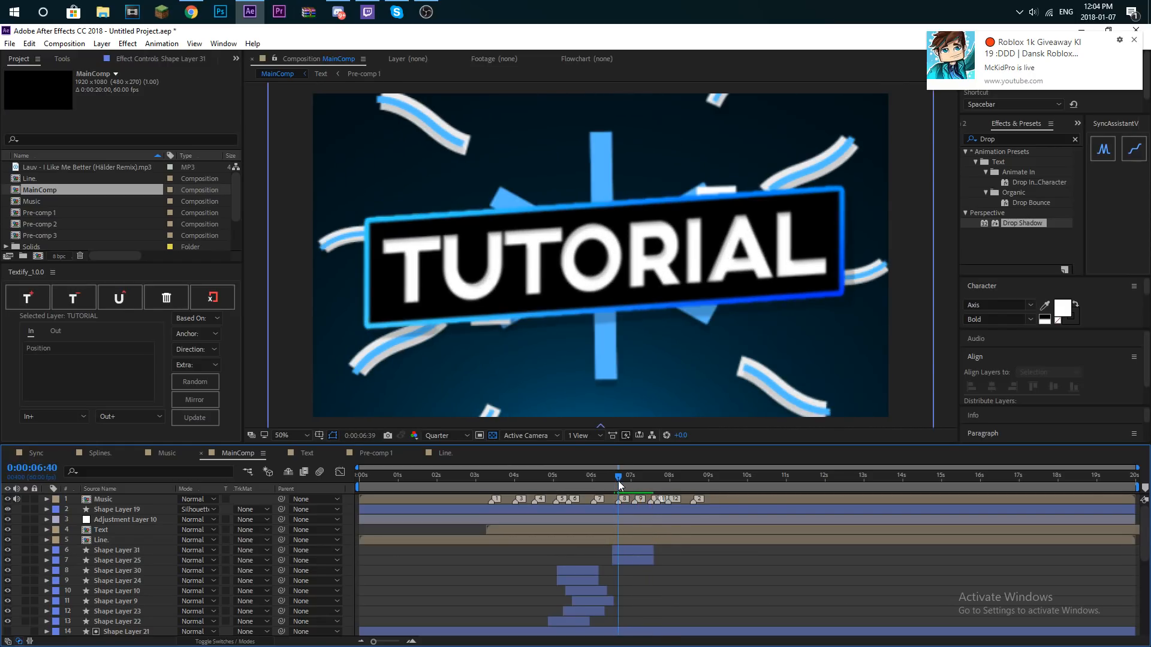
pyautogui.click(631, 549)
pyautogui.keyDown('shift'); pyautogui.click(634, 558); pyautogui.keyUp('shift')
pyautogui.moveTo(636, 551); pyautogui.dragTo(638, 550)
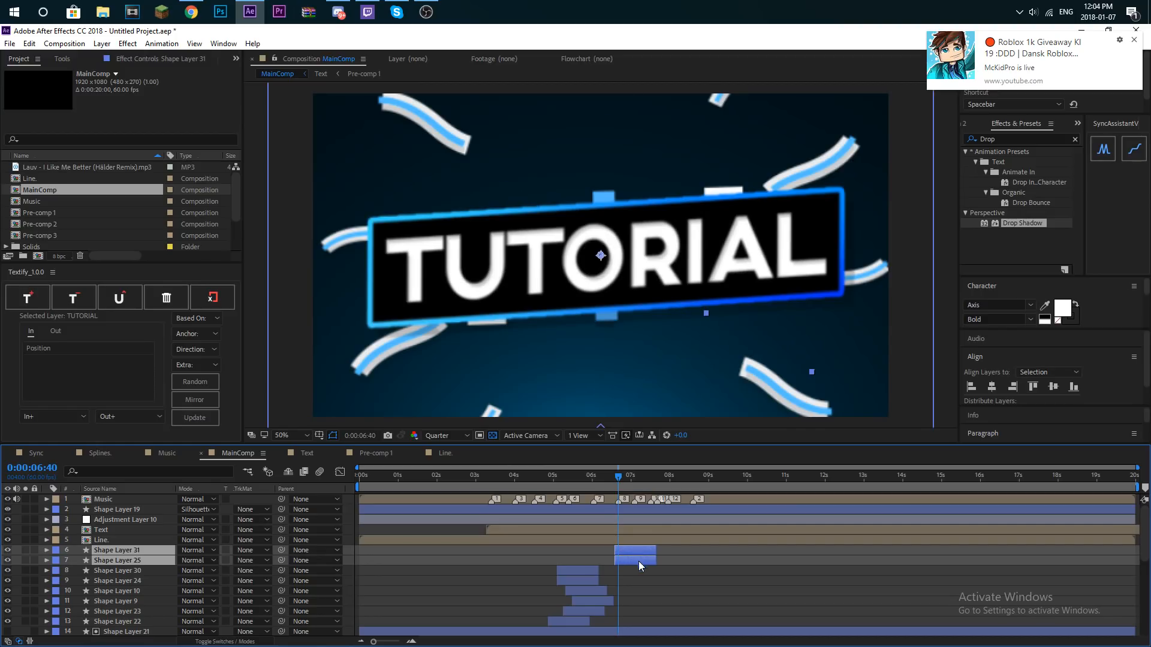
# - Duplicate Shape Layer 31 and Shape Layer 25, place the copies beneath them and set their rotation to 60°
pyautogui.click(627, 549)
pyautogui.keyDown('shift'); pyautogui.click(142, 559); pyautogui.keyUp('shift')
pyautogui.hotkey('ctrl', 'd')
pyautogui.moveTo(141, 563); pyautogui.dragTo(139, 581)
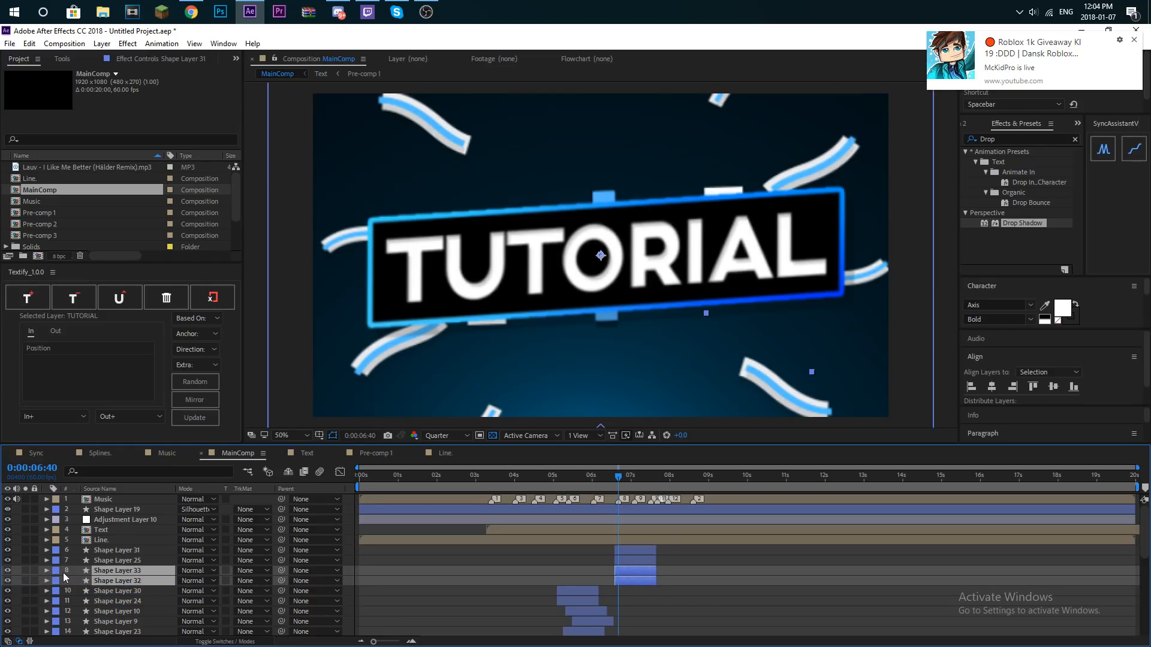
pyautogui.press('r')
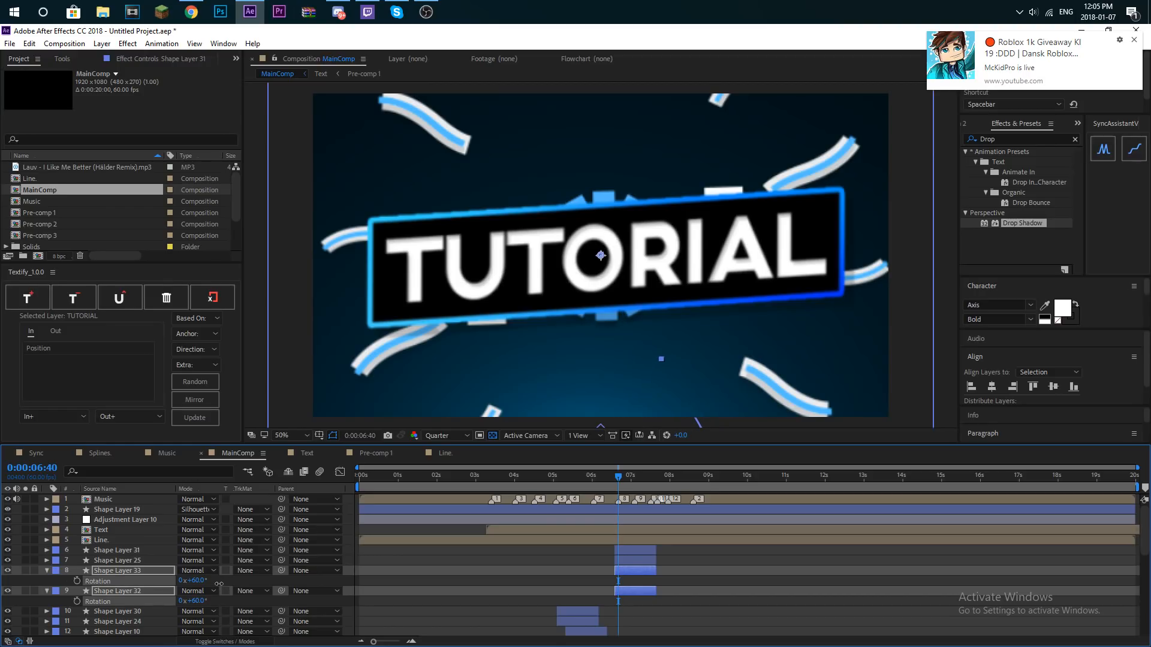
# - Solo the four straight-line burst layers, preview them, and offset the rotated pair to start at about 6:48
pyautogui.click(26, 571)
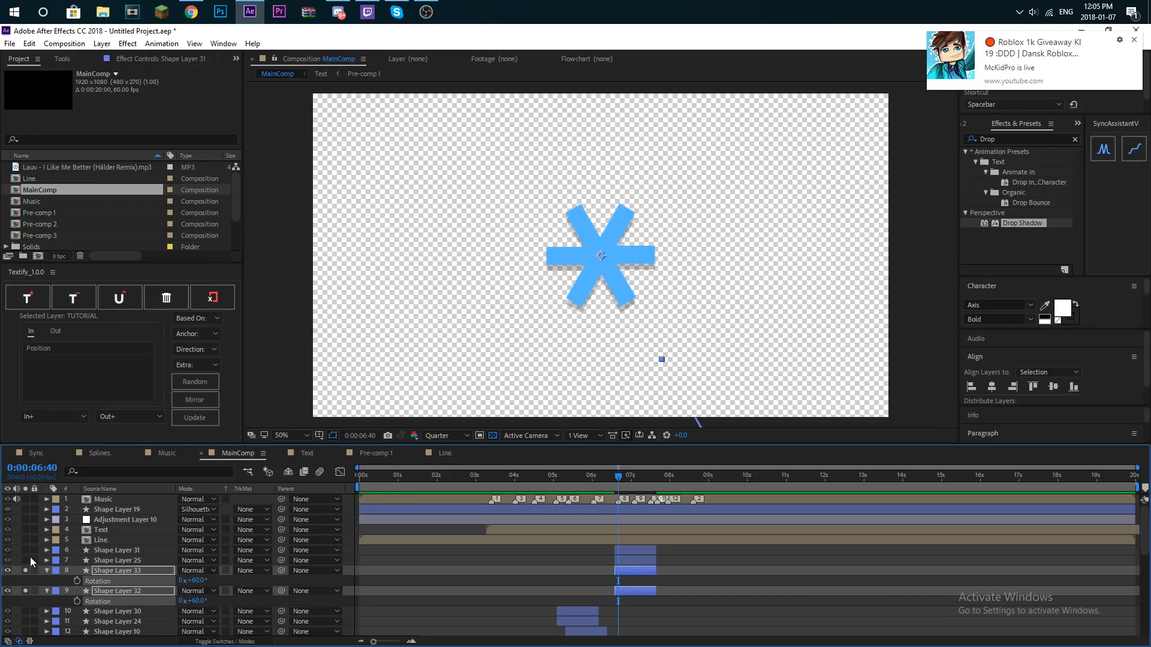
pyautogui.click(25, 561)
pyautogui.click(26, 550)
pyautogui.press('space')
pyautogui.press('space')
pyautogui.moveTo(650, 569); pyautogui.dragTo(655, 573)
pyautogui.click(369, 574)
# - Change the Fill effect colour of Shape Layer 33 to white (FFFFFF)
pyautogui.click(47, 571)
pyautogui.click(47, 571)
pyautogui.scroll(-1, 54, 578)
pyautogui.click(57, 570)
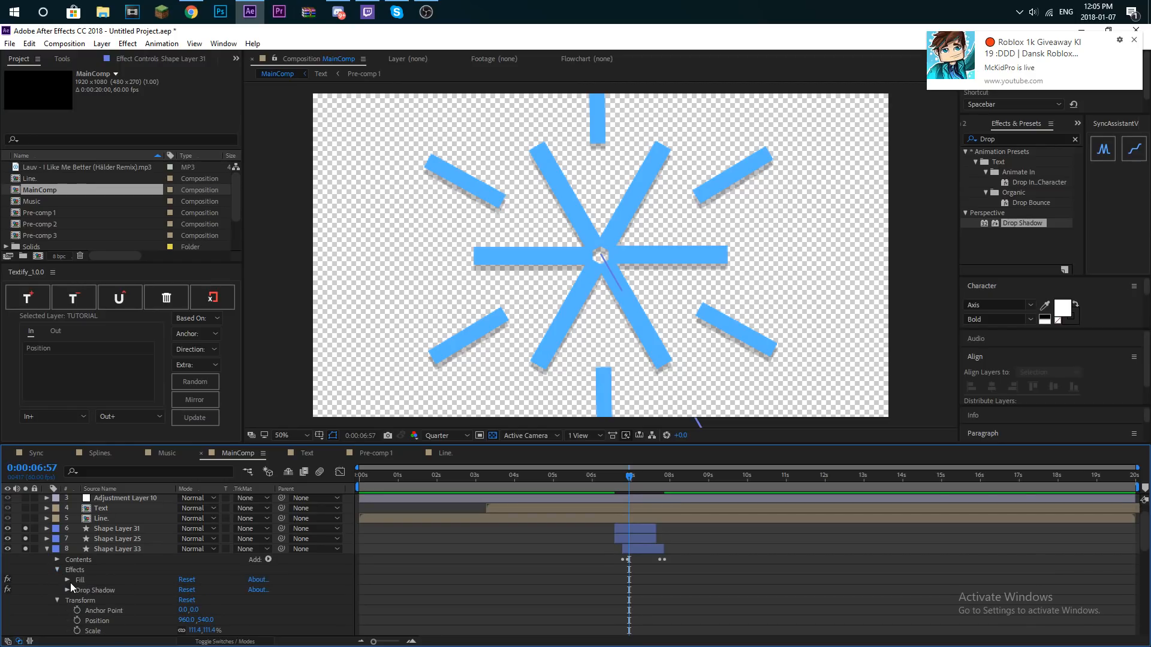
pyautogui.scroll(-2, 153, 588)
pyautogui.click(184, 580)
pyautogui.write('ffffff')
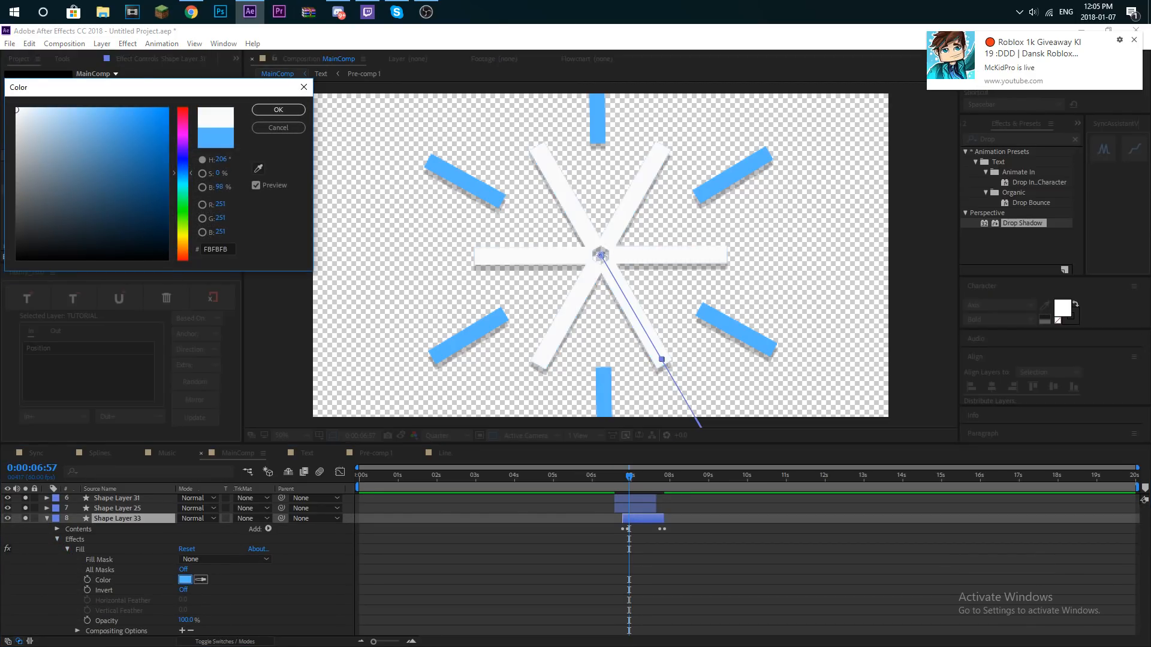
pyautogui.click(278, 110)
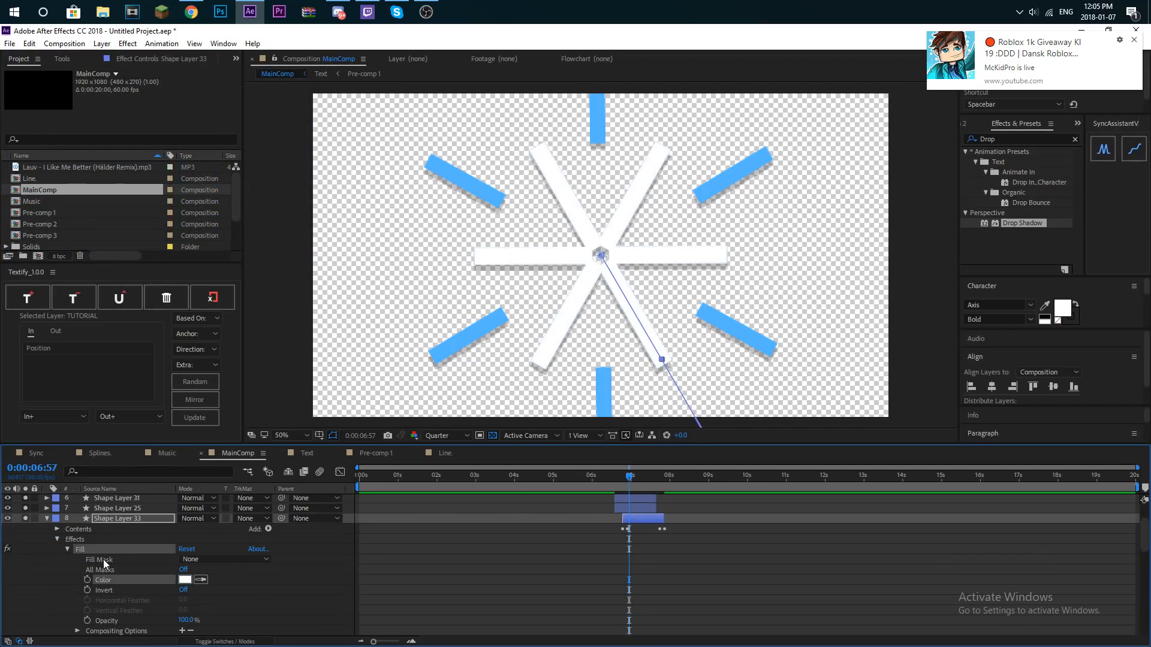
# - Collapse the expanded properties of Shape Layer 32 and Shape Layer 33 in the timeline
pyautogui.scroll(-5, 109, 559)
pyautogui.click(116, 588)
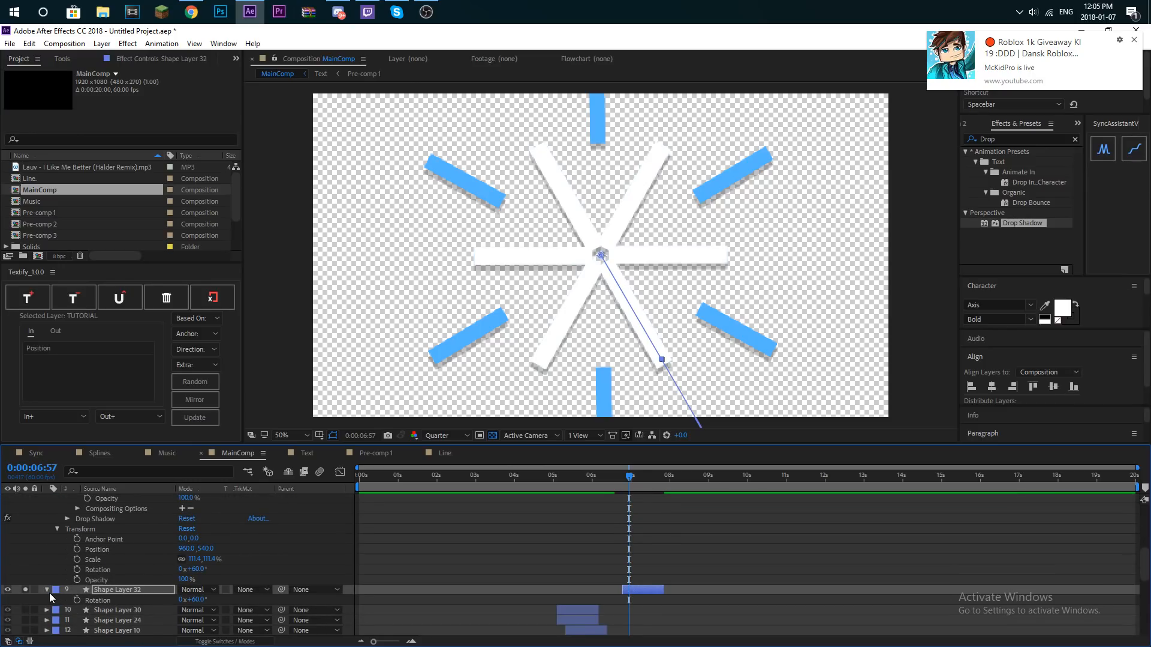
pyautogui.click(47, 590)
pyautogui.scroll(5, 52, 539)
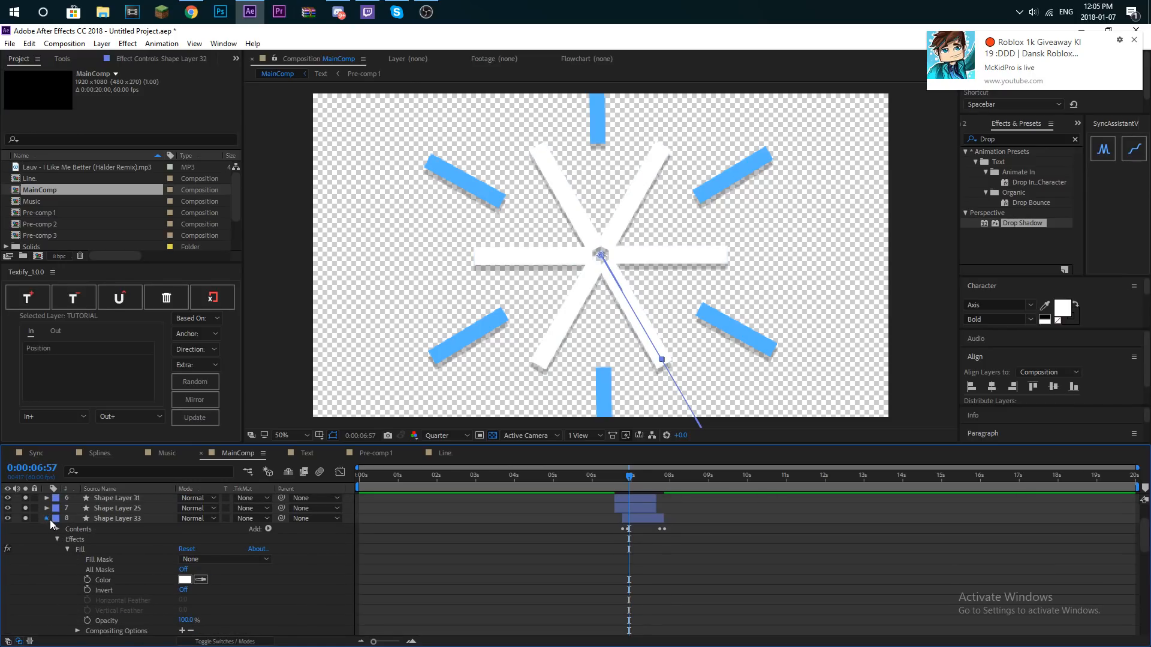
pyautogui.click(48, 519)
# - Preview the four soloed burst layers from about 6:48, and turn off their solo
pyautogui.moveTo(627, 483); pyautogui.dragTo(624, 482)
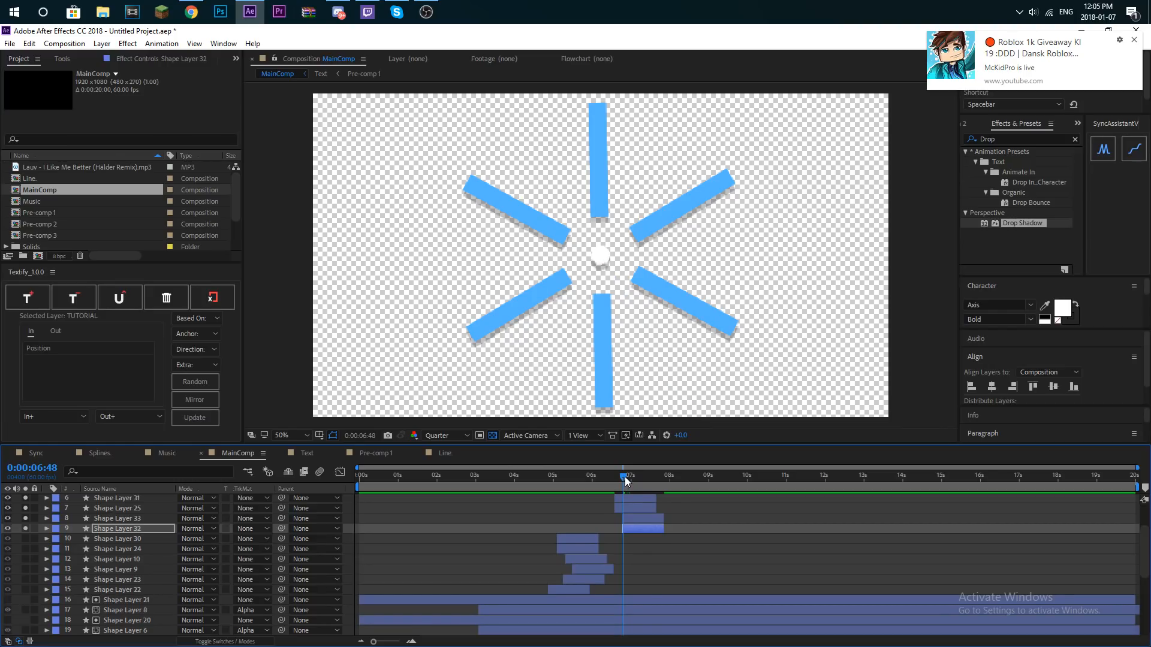
pyautogui.press('space')
pyautogui.click(25, 508)
pyautogui.click(24, 498)
# - Preview the full composition from 5:11 and move the playhead to 7:30
pyautogui.click(560, 480)
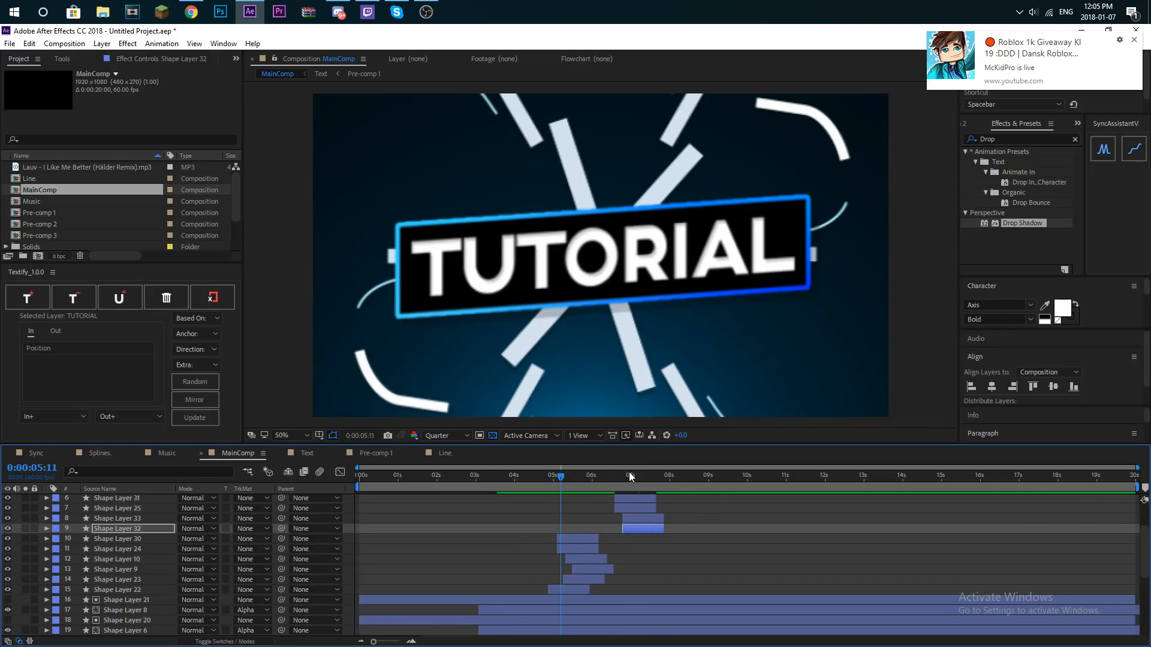
pyautogui.press('space')
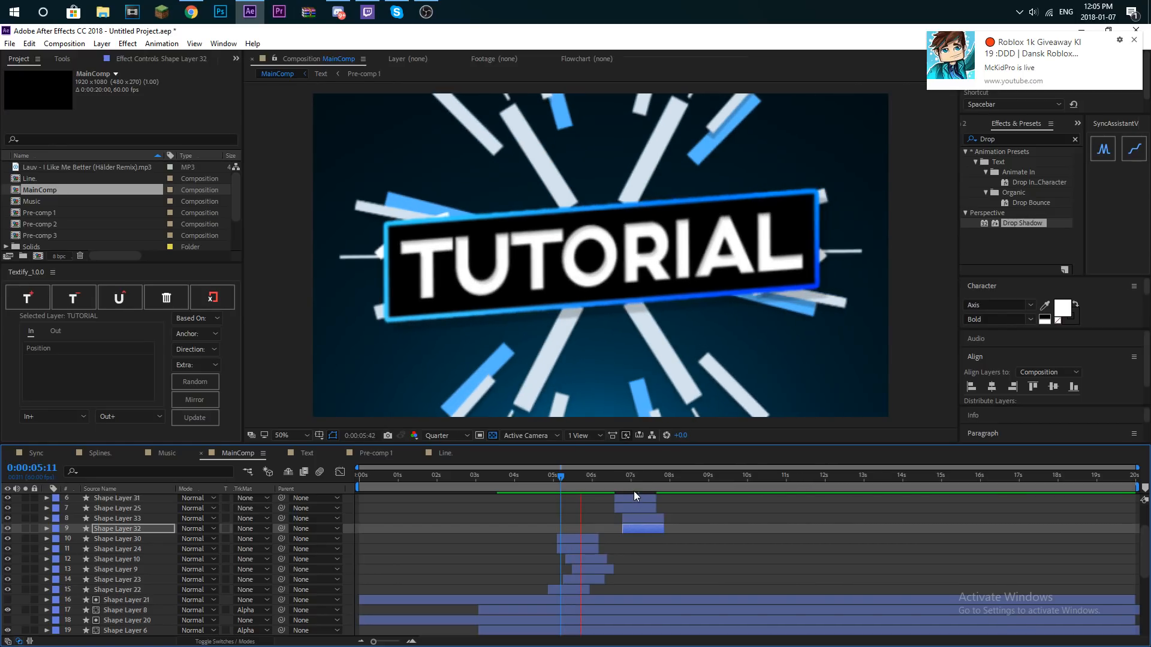
pyautogui.scroll(3, 659, 553)
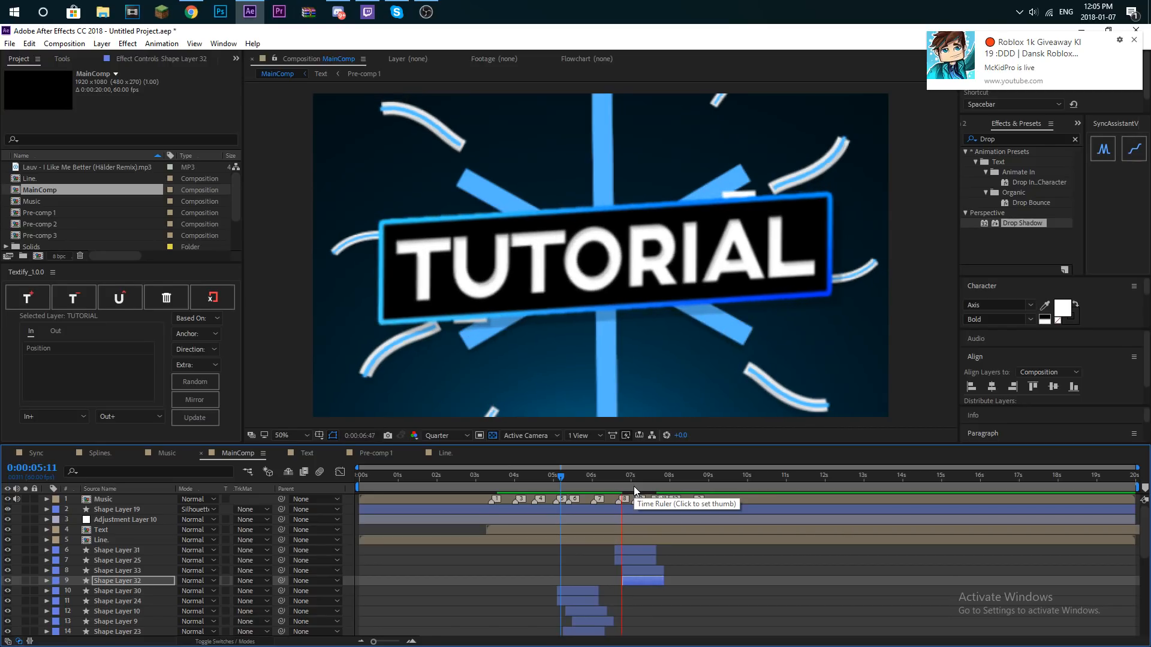
pyautogui.moveTo(638, 480); pyautogui.dragTo(649, 475)
pyautogui.press('space')
pyautogui.press('space')
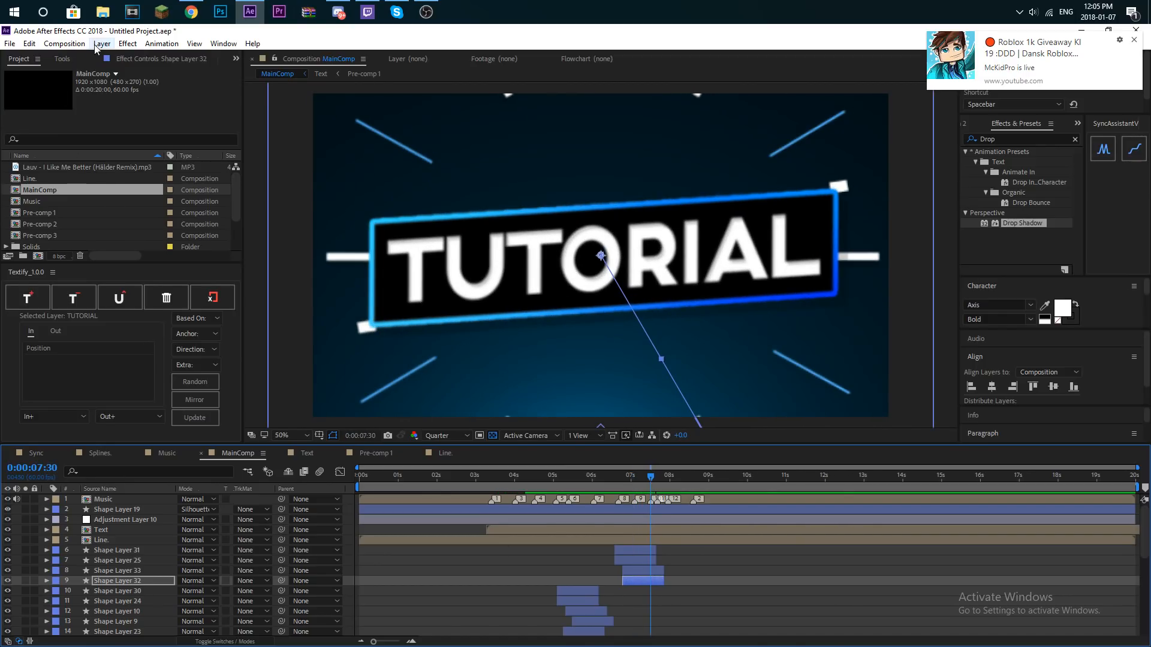
# - Add a new adjustment layer and place it directly above the Text layer, beneath Adjustment Layer 10
pyautogui.click(98, 45)
pyautogui.moveTo(102, 60)
pyautogui.click(246, 134)
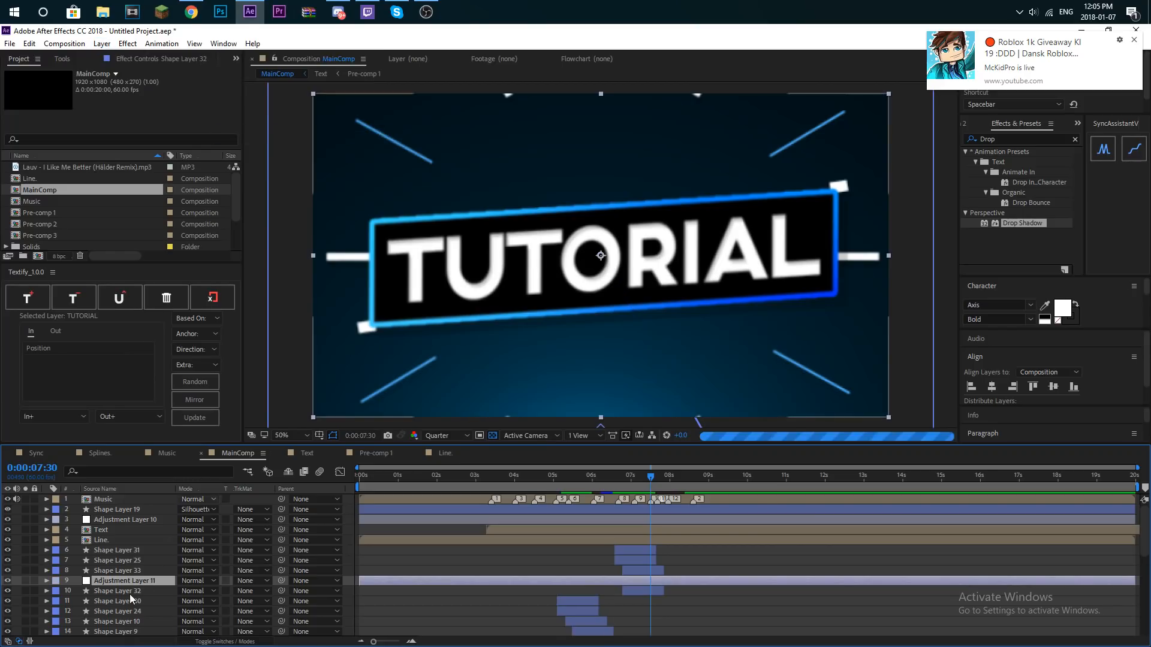
pyautogui.moveTo(132, 582); pyautogui.dragTo(141, 528)
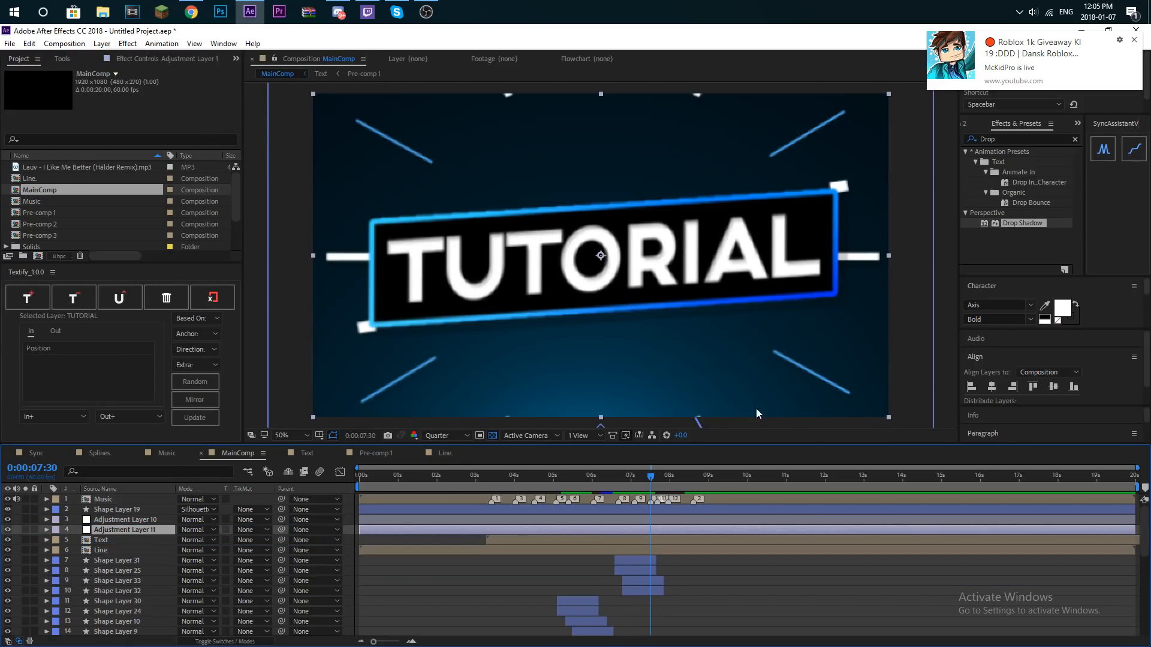
# - Apply Motion Tile to the new adjustment layer with output width and height of 200 and Mirror Edges enabled
pyautogui.click(1075, 139)
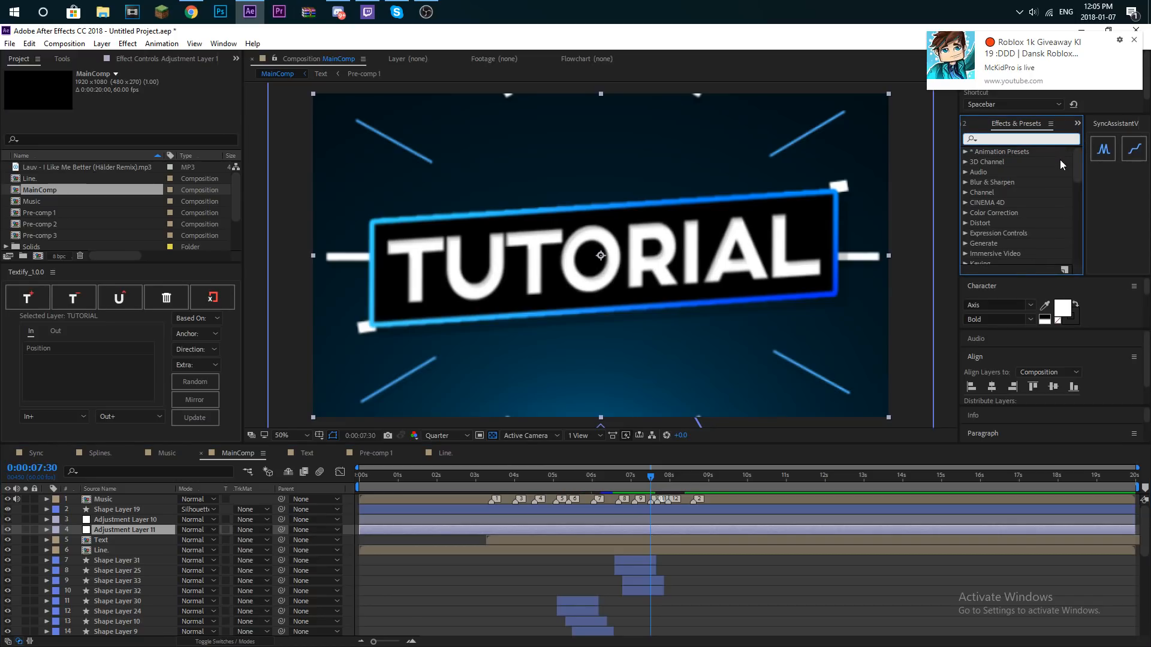
pyautogui.write('Mt')
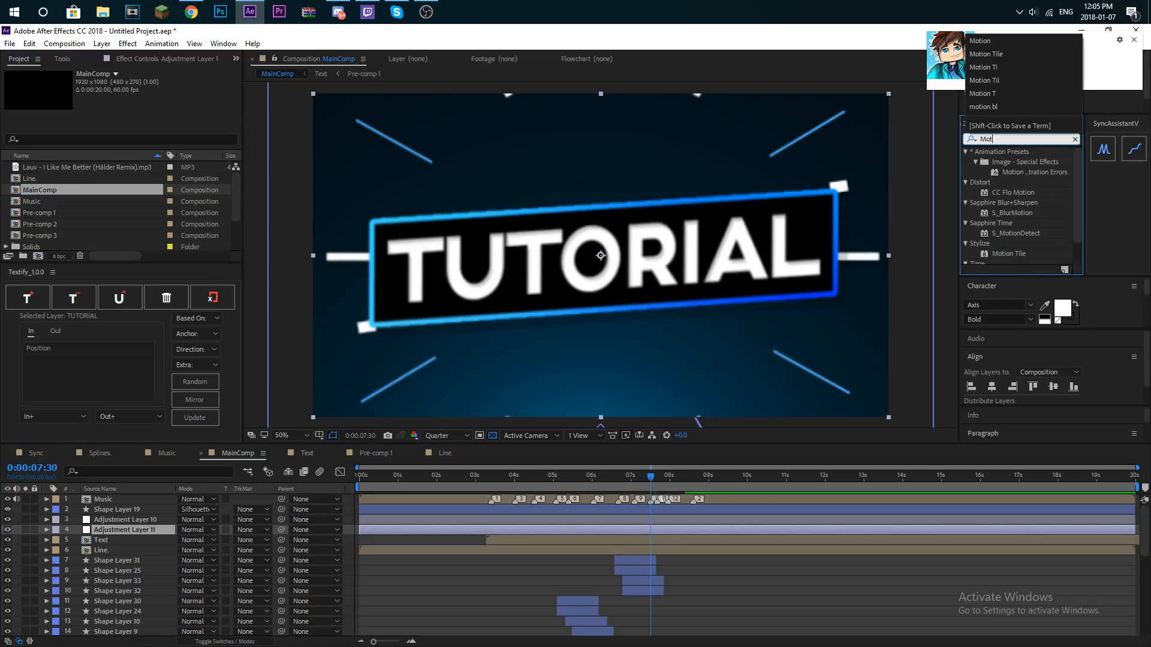
pyautogui.press('BackSpace')
pyautogui.write('otion')
pyautogui.moveTo(1004, 256); pyautogui.dragTo(137, 534)
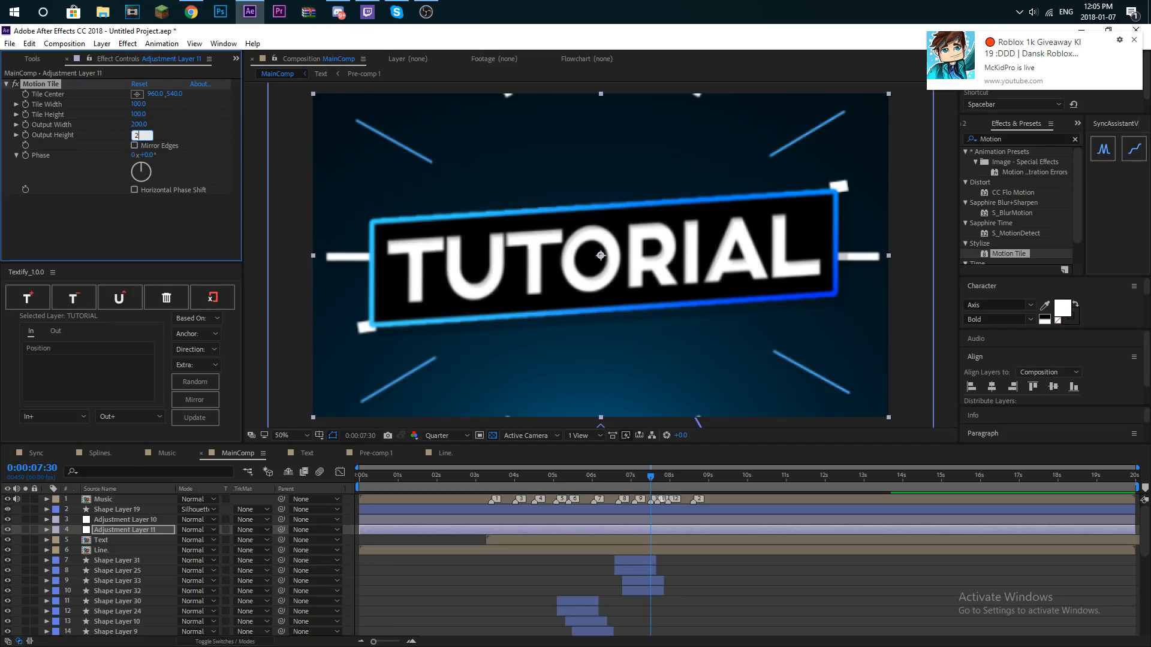
pyautogui.click(198, 232)
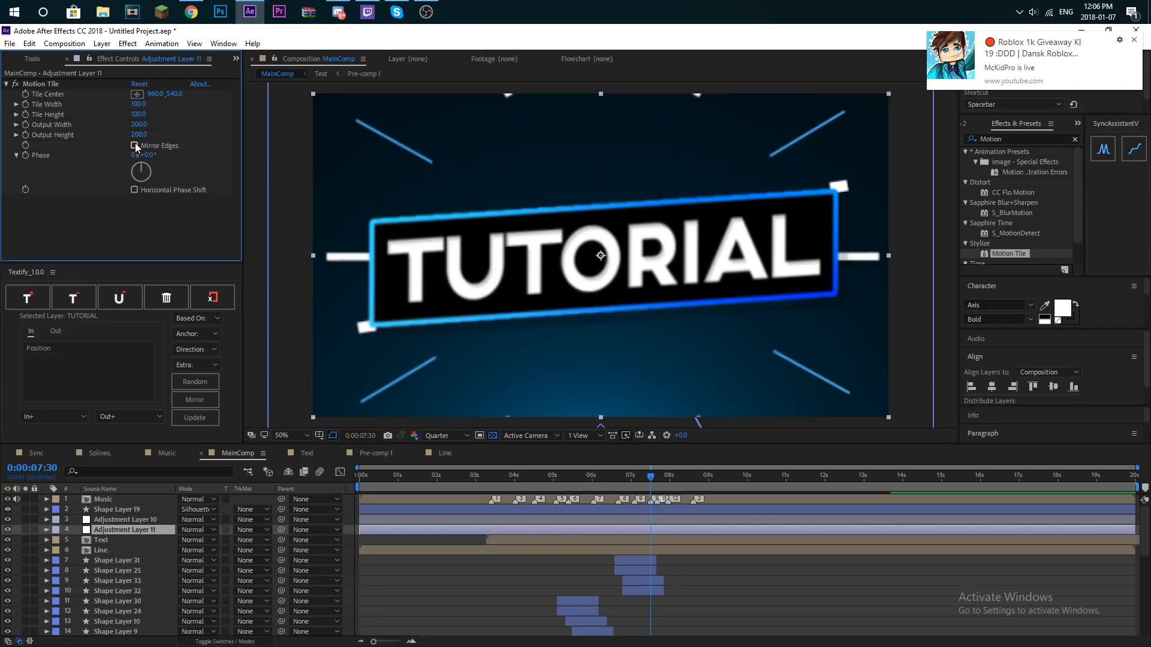
pyautogui.click(134, 146)
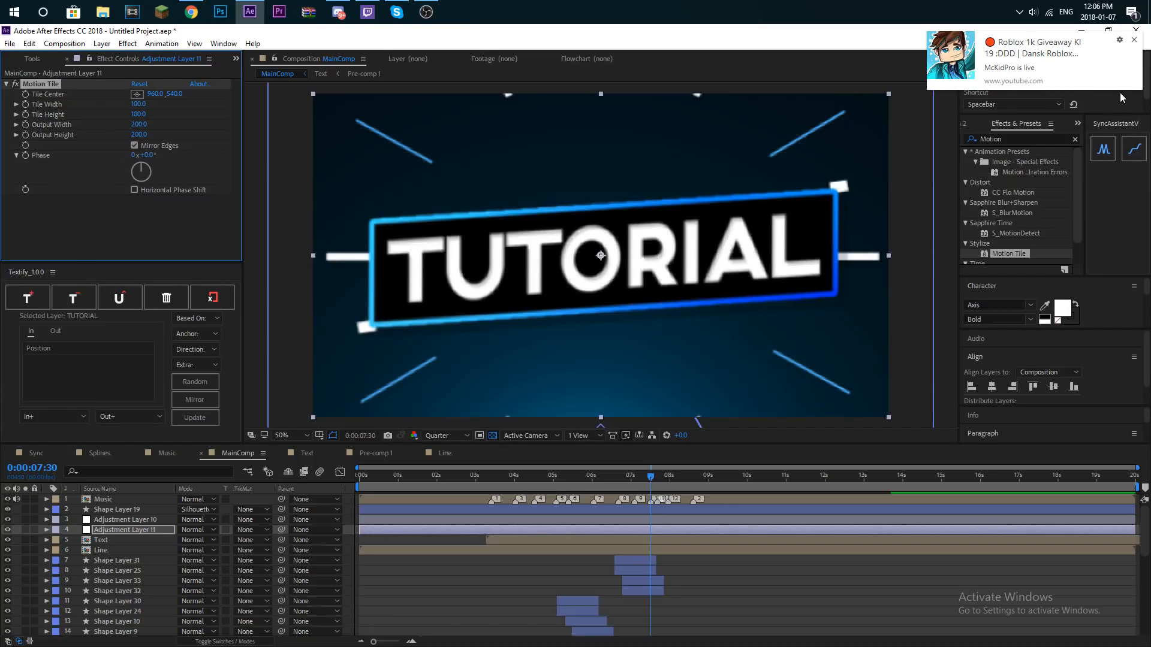
# - Apply the Distort Transform effect to Adjustment Layer 11 and expand the layer's effects in the timeline
pyautogui.click(1075, 140)
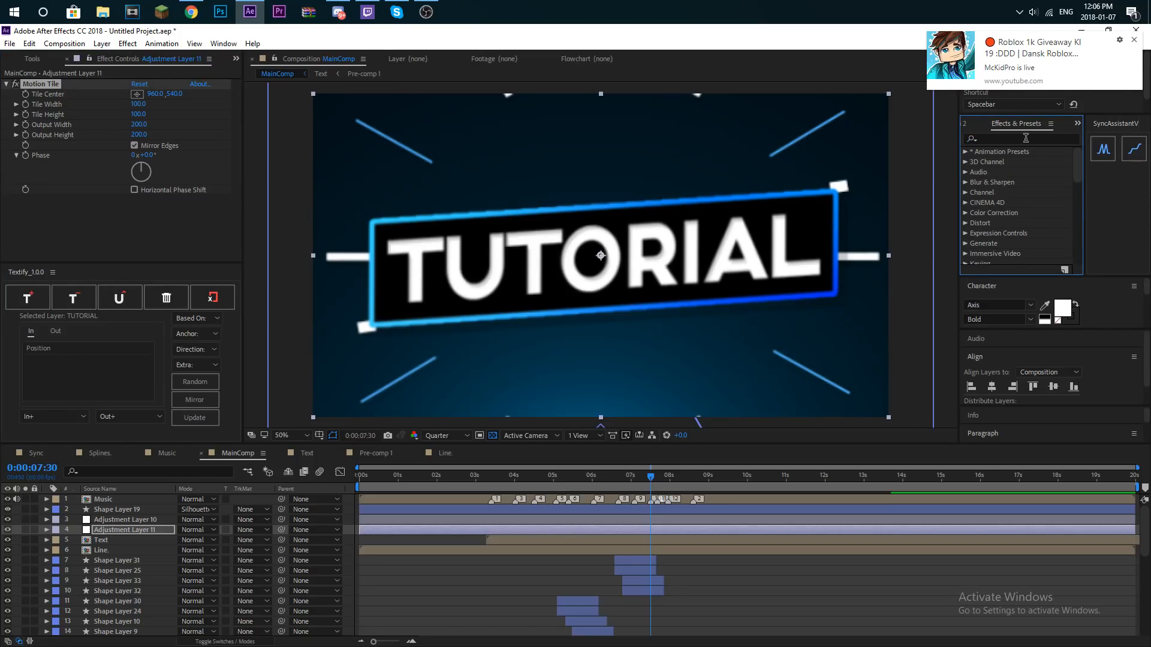
pyautogui.click(1055, 141)
pyautogui.write('Trans')
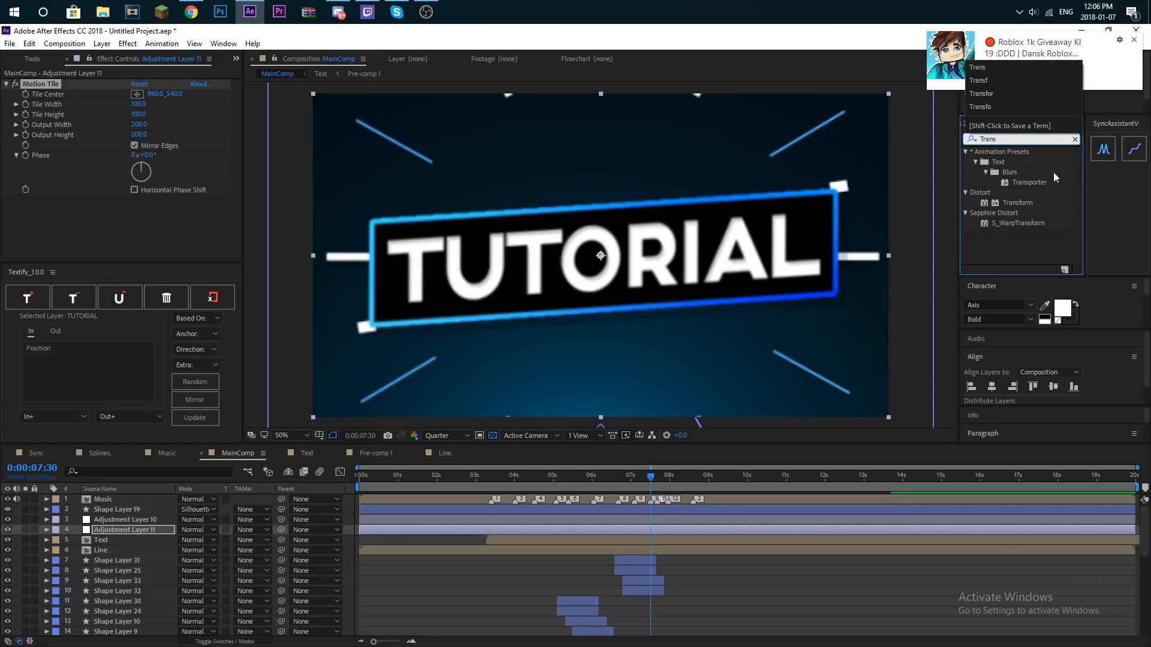
pyautogui.moveTo(1026, 204); pyautogui.dragTo(997, 203)
pyautogui.moveTo(112, 523); pyautogui.dragTo(112, 524)
pyautogui.click(47, 530)
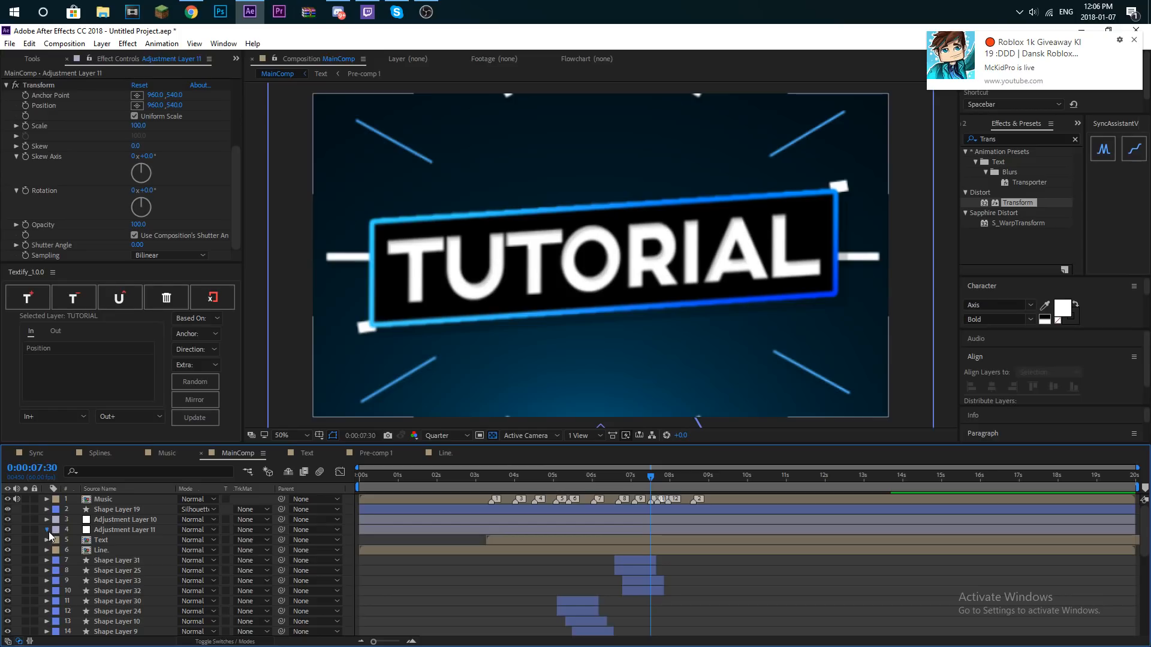
pyautogui.click(56, 533)
pyautogui.click(56, 539)
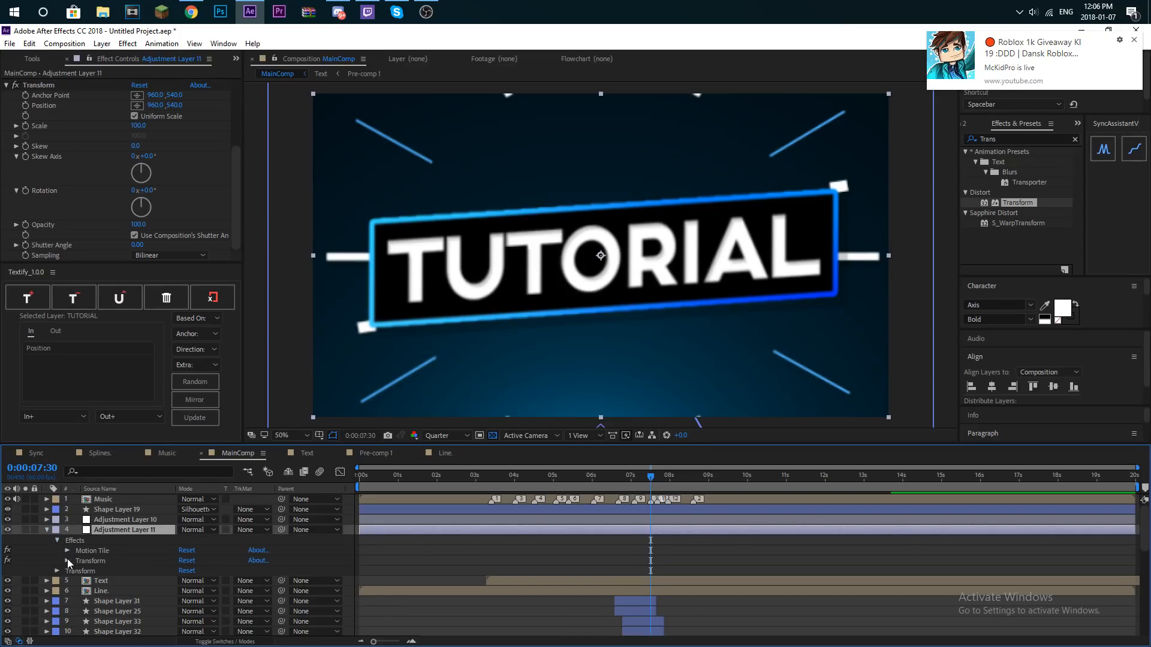
# - Keyframe Adjustment Layer 11's Transform effect Rotation from 0° at 7:30 to one full turn (1x+0.0°) at 8:10
pyautogui.click(67, 561)
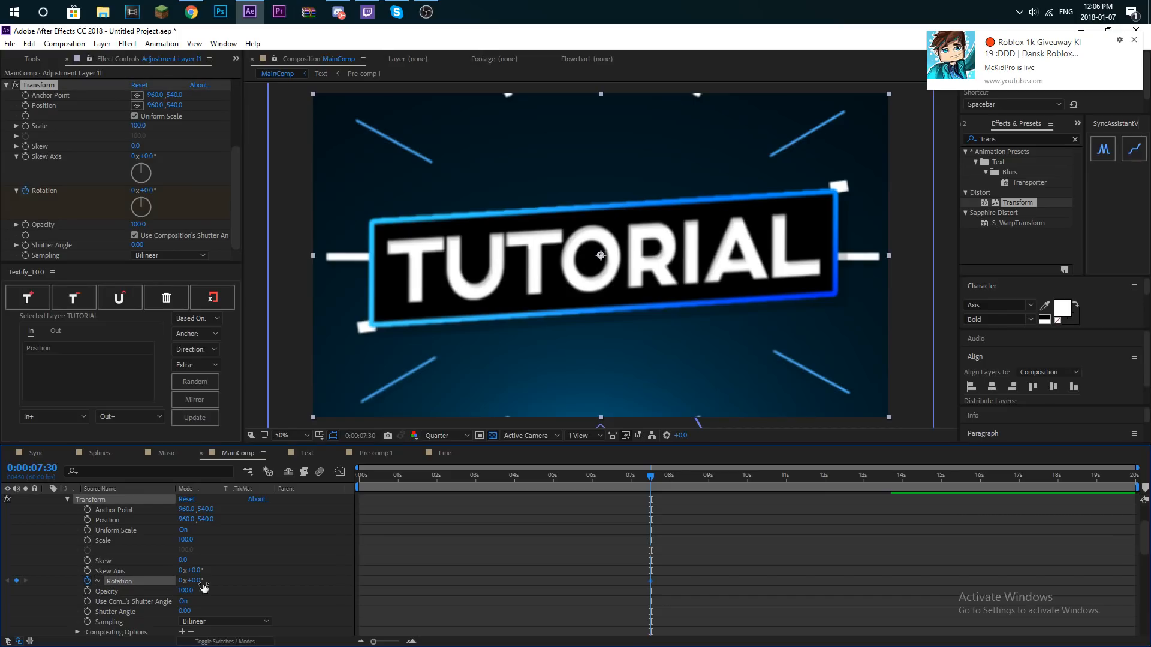
pyautogui.scroll(3, 643, 535)
pyautogui.click(674, 481)
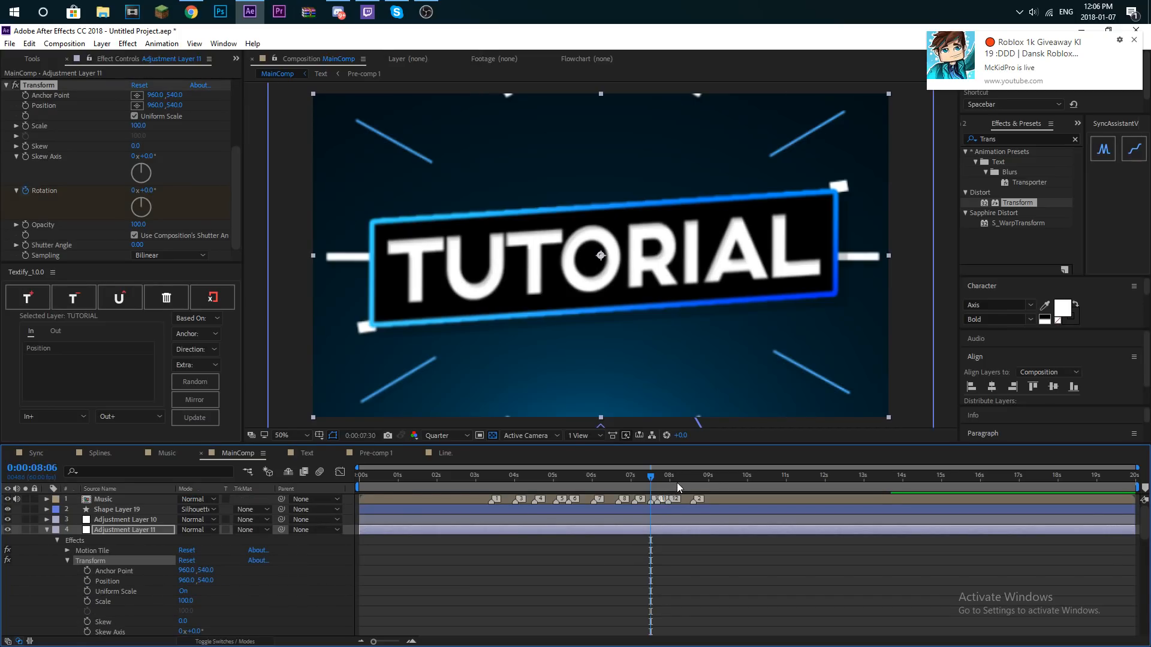
pyautogui.click(676, 484)
pyautogui.scroll(-5, 14, 581)
pyautogui.moveTo(196, 520); pyautogui.dragTo(202, 521)
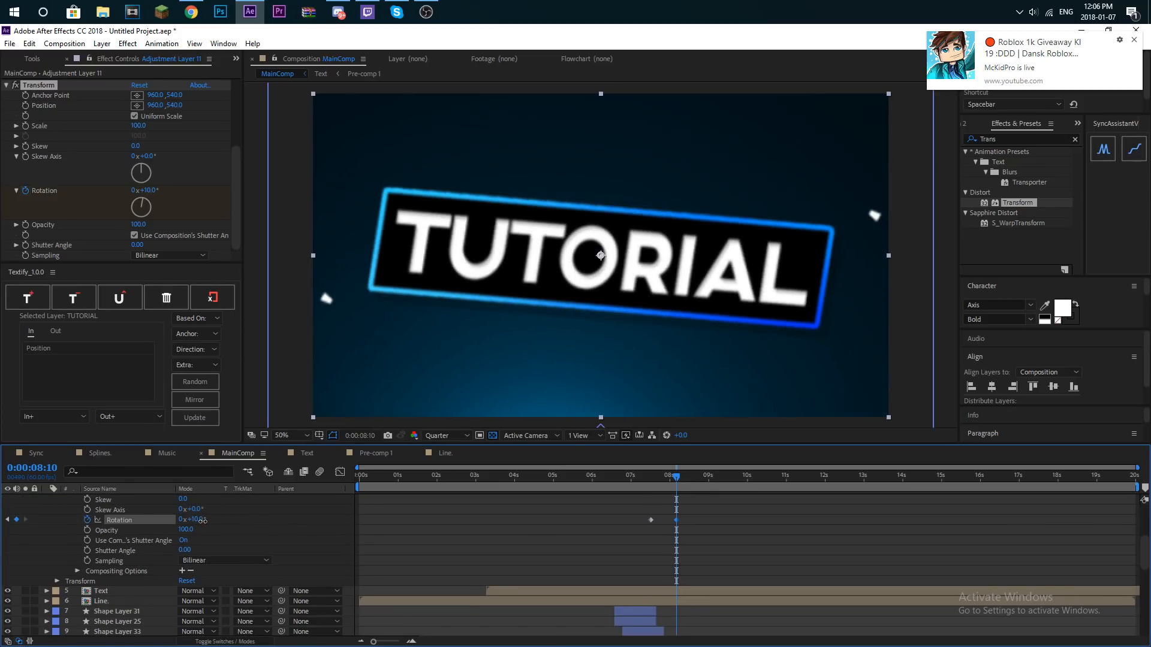
pyautogui.click(184, 525)
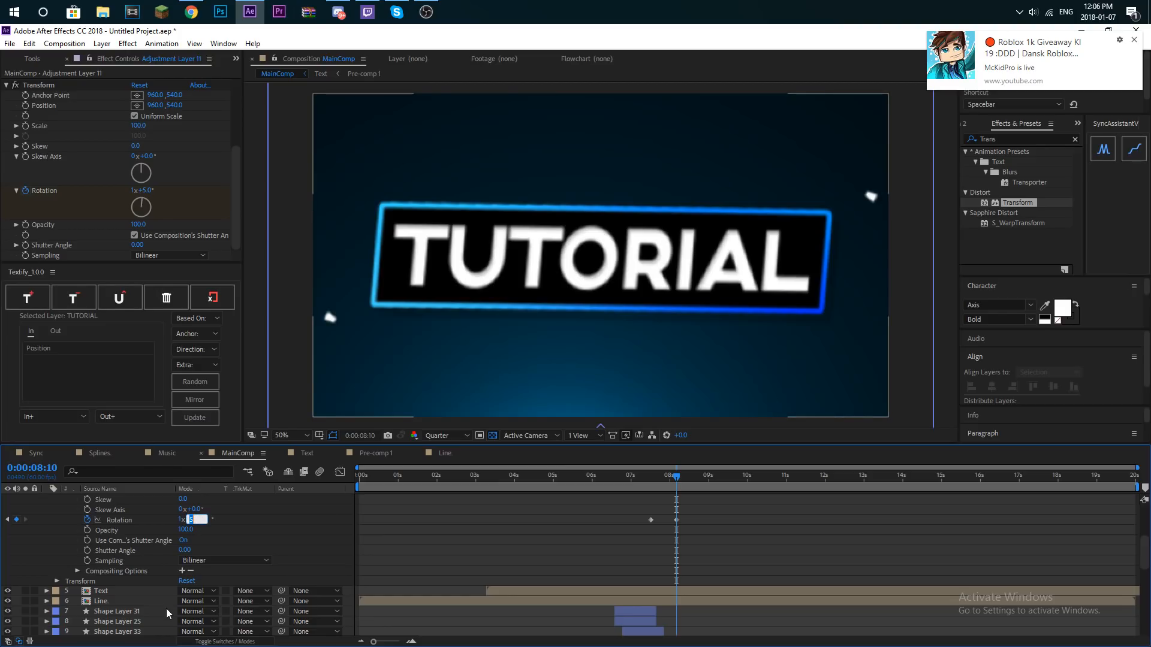
pyautogui.press('Return')
pyautogui.click(707, 513)
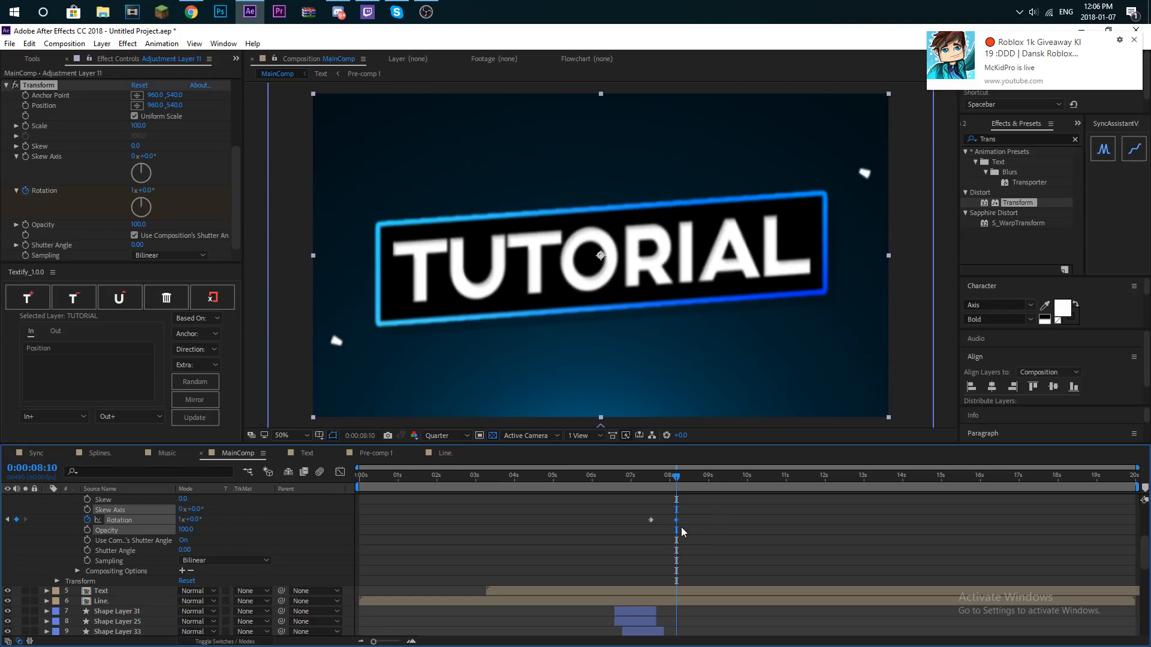
# - Spread the two Rotation keyframes slightly further apart and show only the keyframed properties of Adjustment Layer 11
pyautogui.scroll(4, 688, 507)
pyautogui.scroll(-4, 660, 490)
pyautogui.click(646, 551)
pyautogui.scroll(3, 652, 539)
pyautogui.scroll(-2, 683, 554)
pyautogui.scroll(1, 702, 580)
pyautogui.click(131, 502)
pyautogui.press('u')
pyautogui.press('u')
pyautogui.press('u')
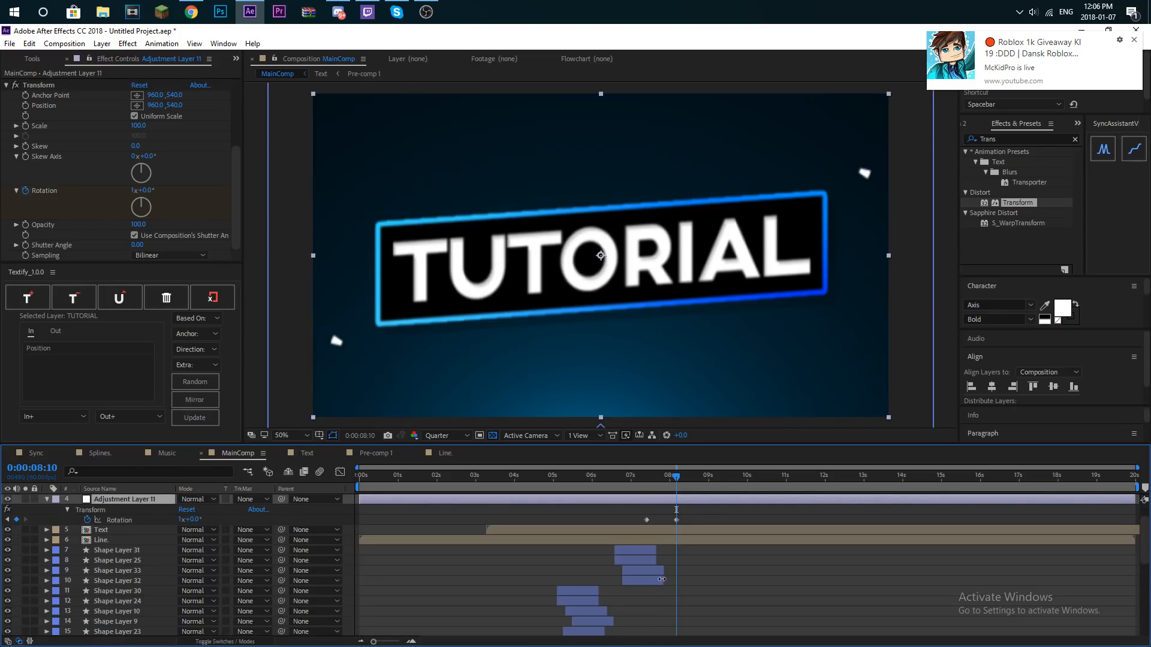
pyautogui.press('u')
pyautogui.scroll(2, 698, 518)
# - Apply Easy Ease to both Rotation keyframes and shape the speed graph for a sharp early peak with a long slowdown
pyautogui.moveTo(687, 545); pyautogui.dragTo(632, 555)
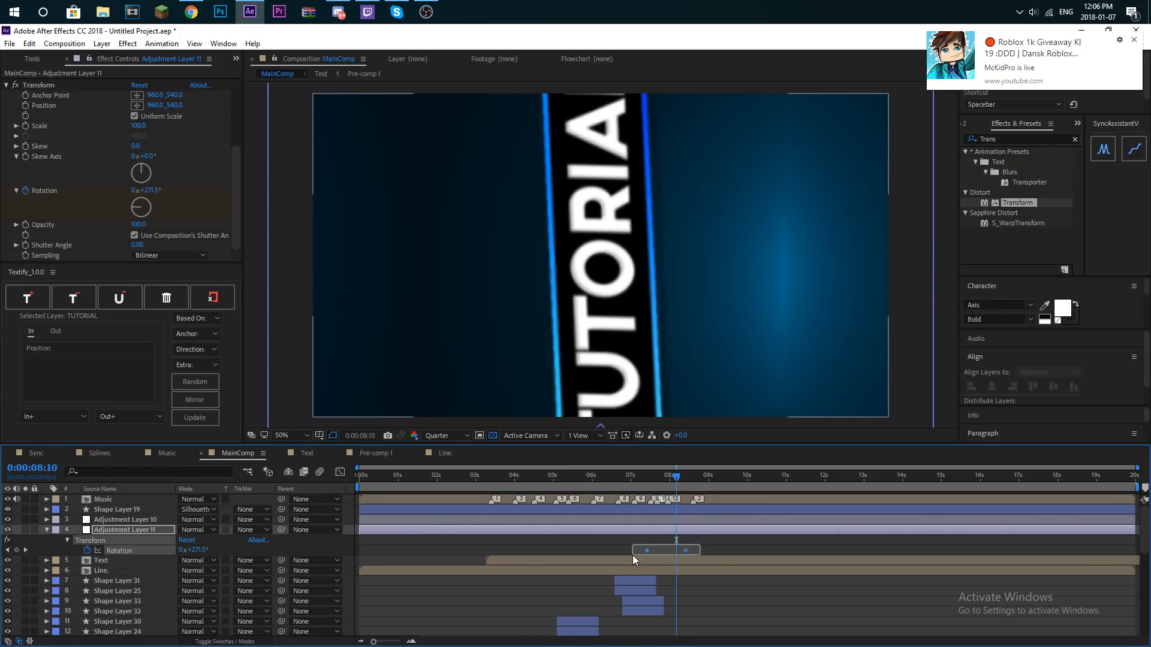
pyautogui.press('F9')
pyautogui.click(339, 472)
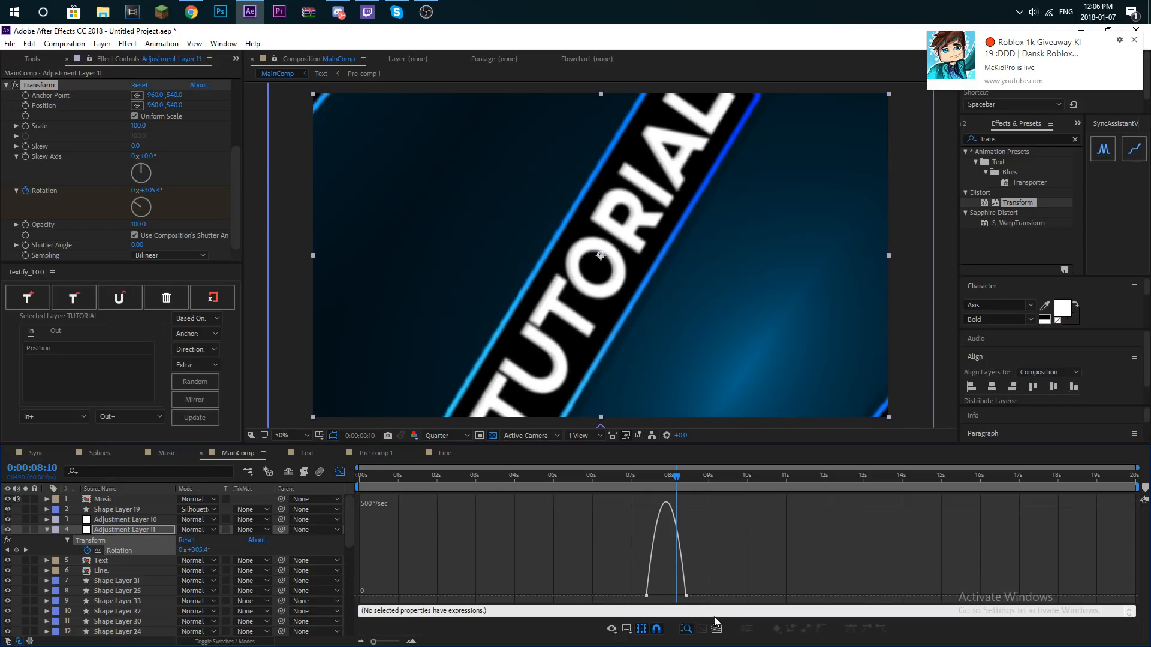
pyautogui.moveTo(645, 601); pyautogui.dragTo(607, 596)
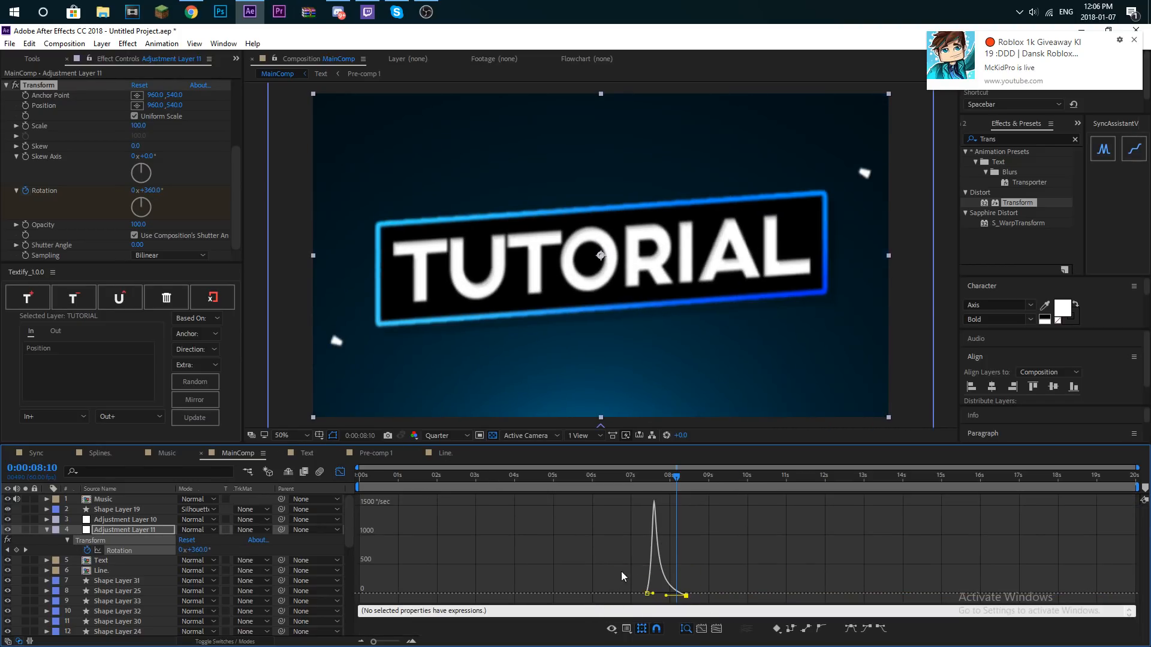
pyautogui.moveTo(687, 604); pyautogui.dragTo(687, 600)
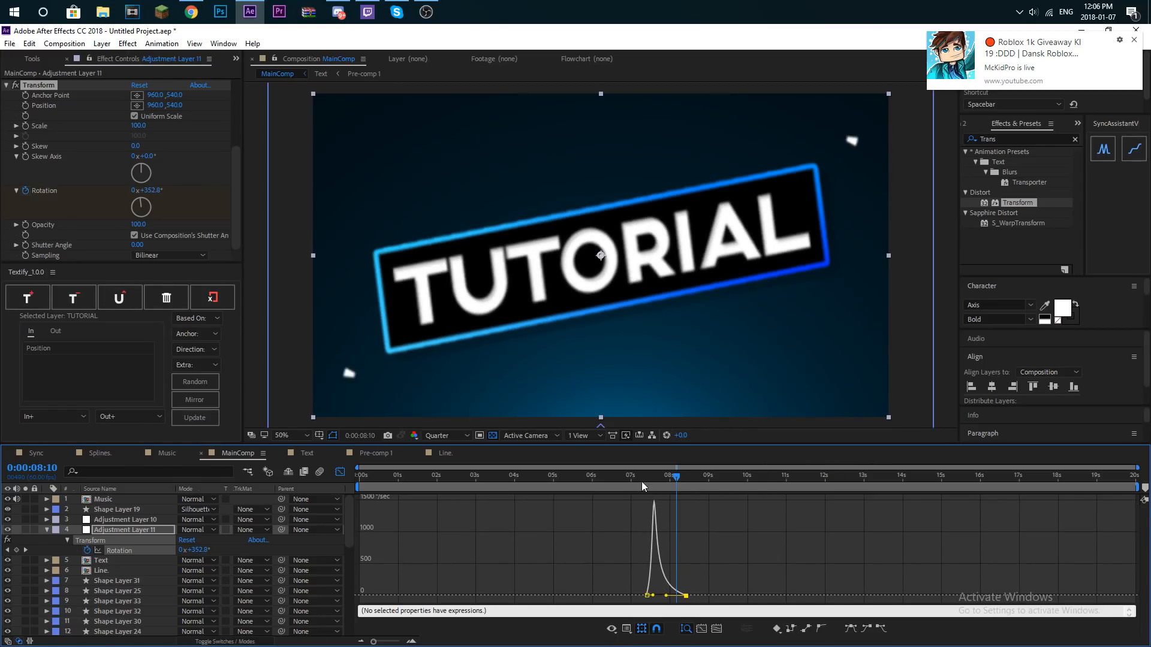
pyautogui.press('F9')
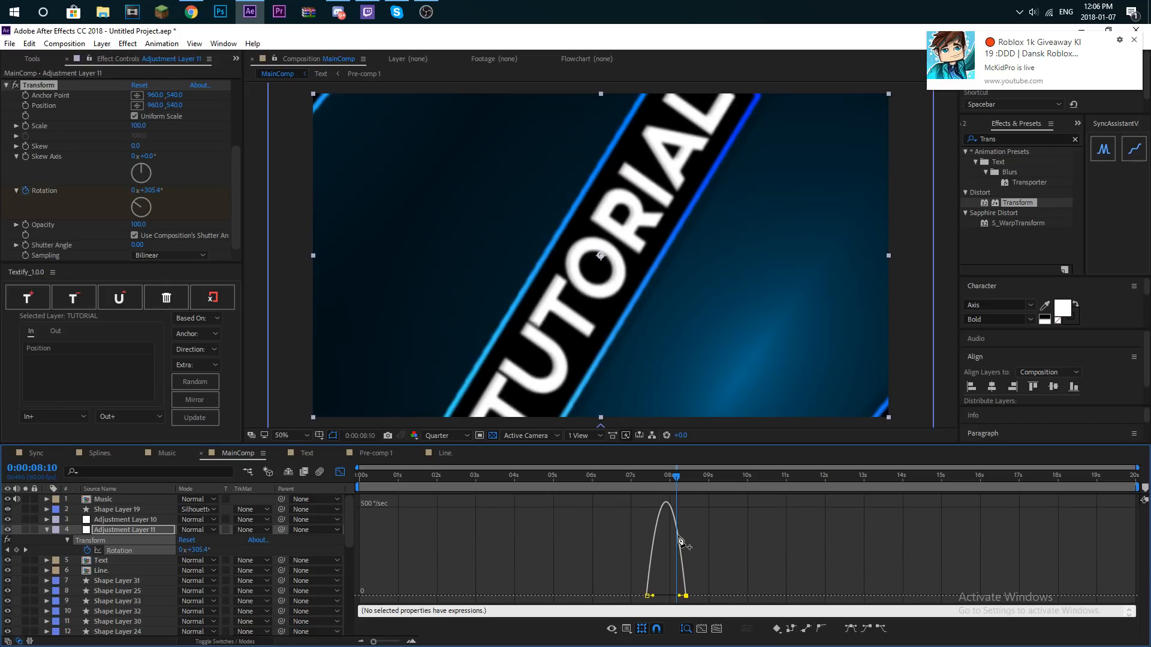
pyautogui.moveTo(679, 597); pyautogui.dragTo(665, 597)
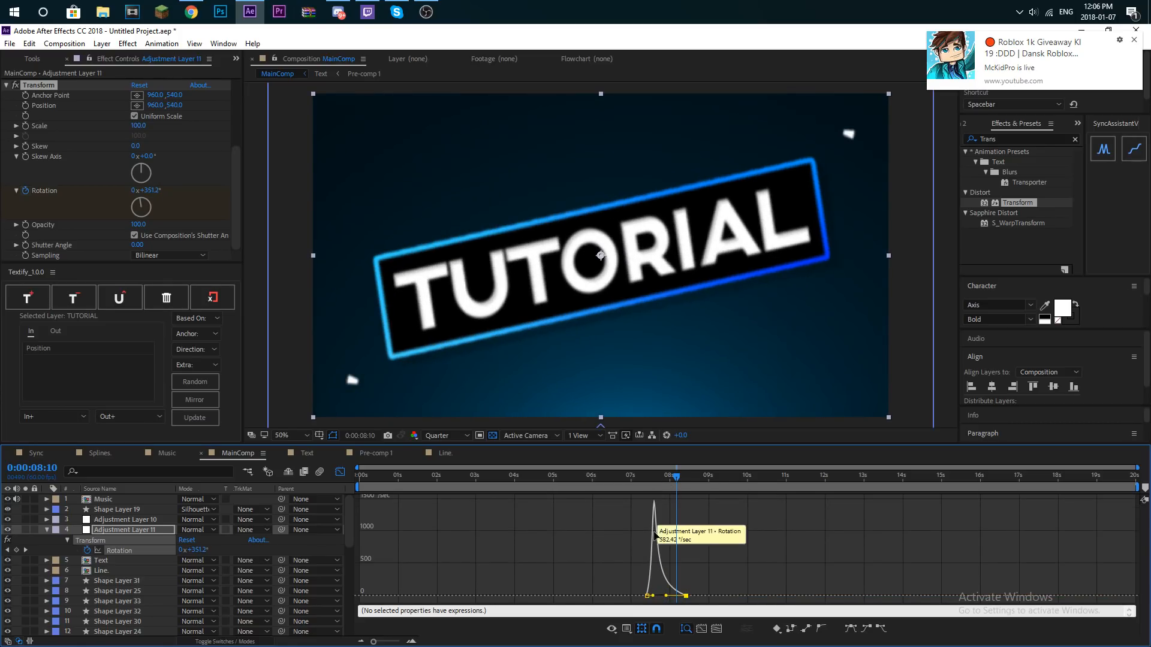
# - Preview the rotation from 7:21 and from the composition's start, closing the graph editor and collapsing Adjustment Layer 11
pyautogui.click(645, 480)
pyautogui.press('space')
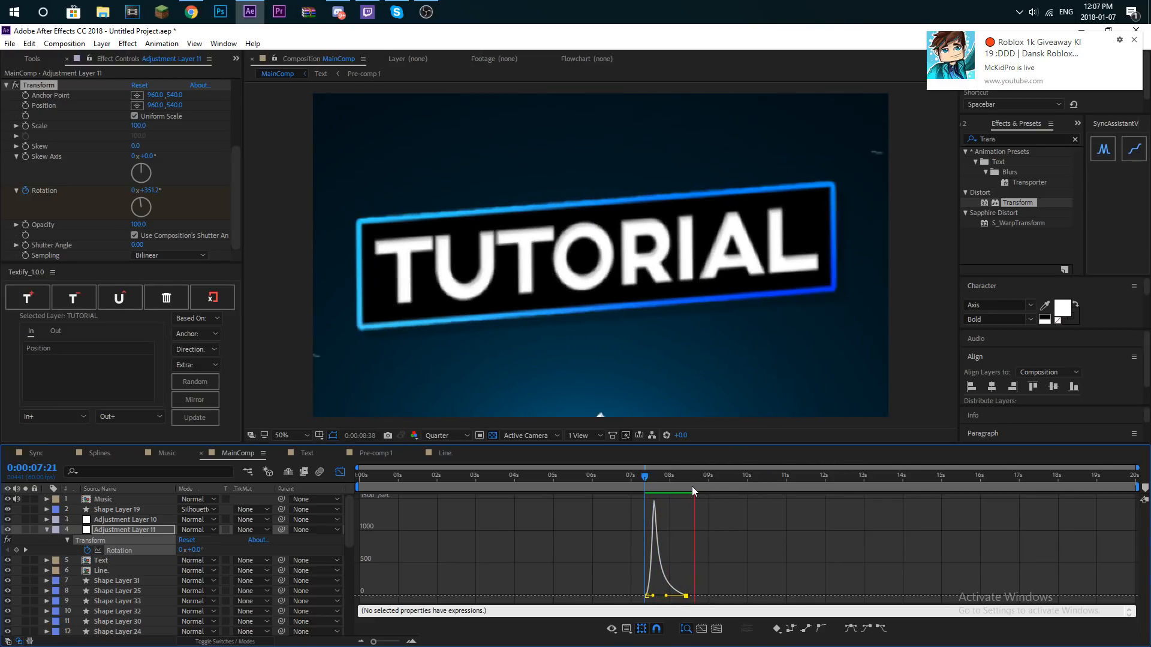
pyautogui.press('space')
pyautogui.press('Home')
pyautogui.press('space')
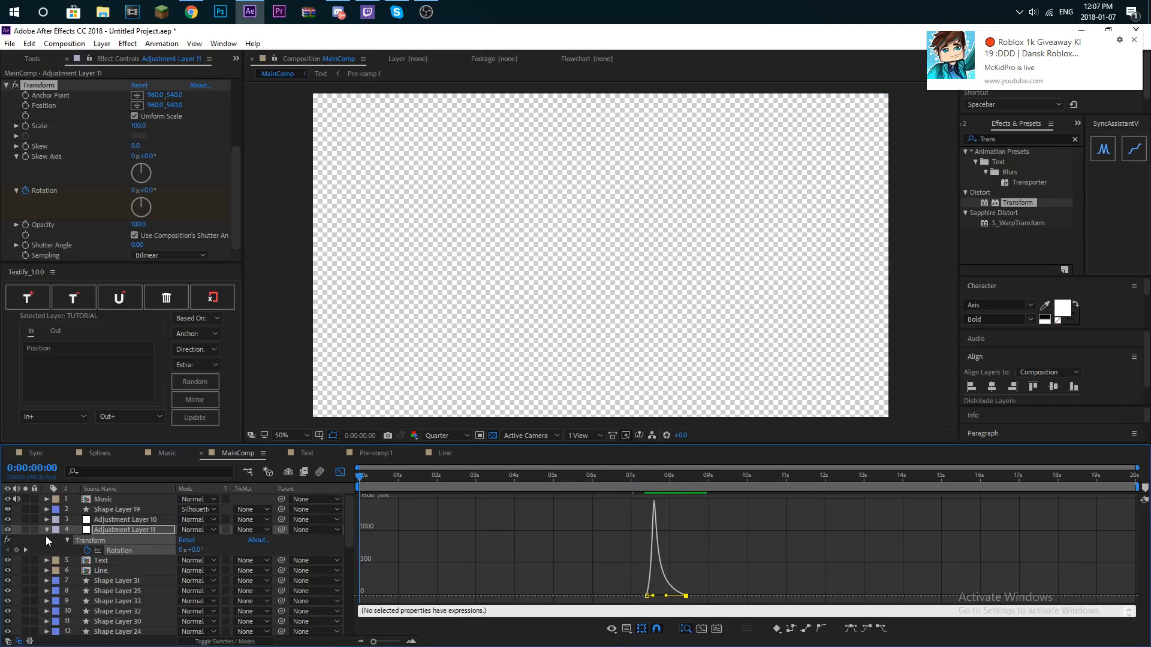
pyautogui.click(46, 530)
pyautogui.click(341, 473)
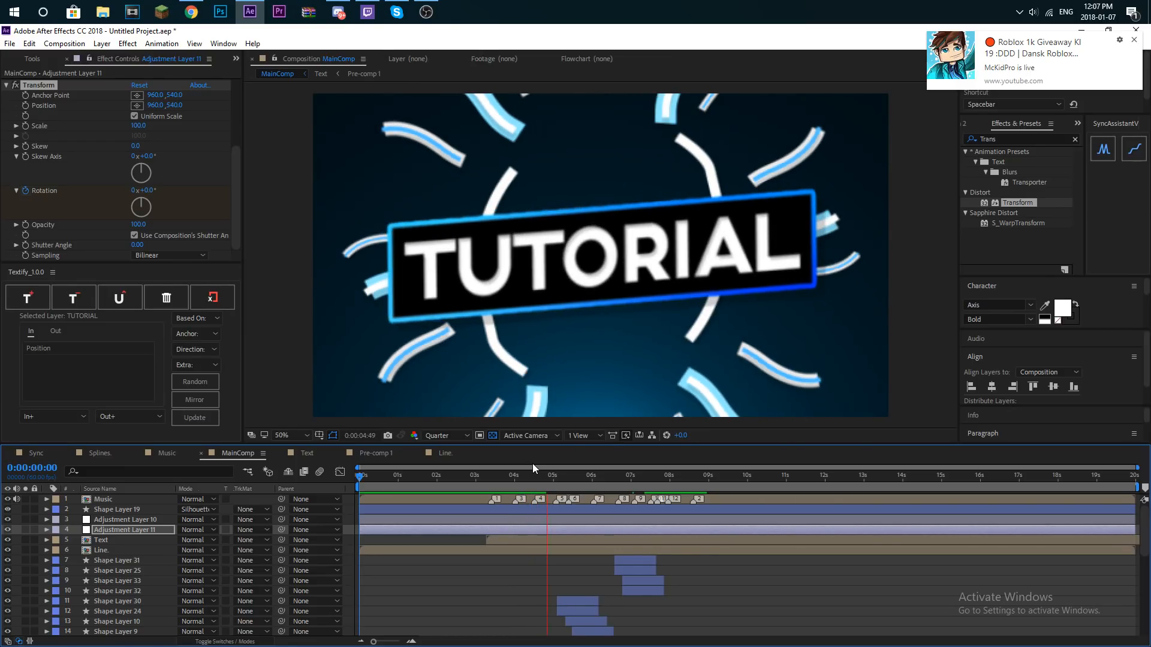
# - Replay the animation from 3:38, 3:48, 4:03, 7:15, 3:42 and 5:06 to check its timing against the music
pyautogui.click(500, 479)
pyautogui.press('space')
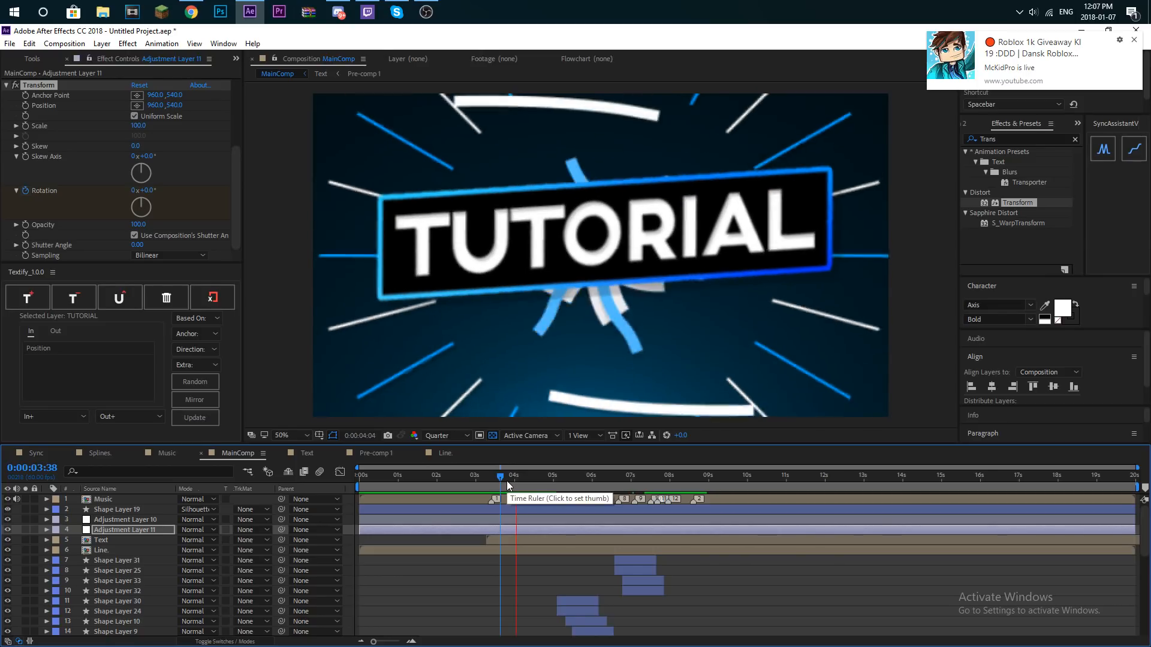
pyautogui.click(509, 480)
pyautogui.press('space')
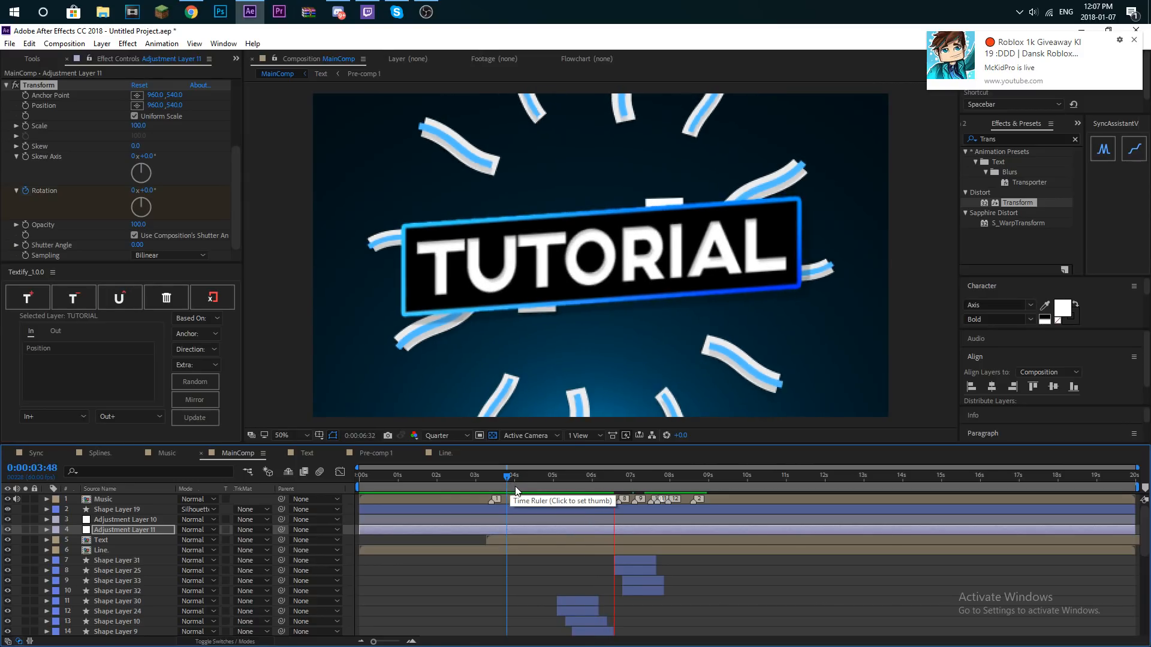
pyautogui.click(516, 480)
pyautogui.press('space')
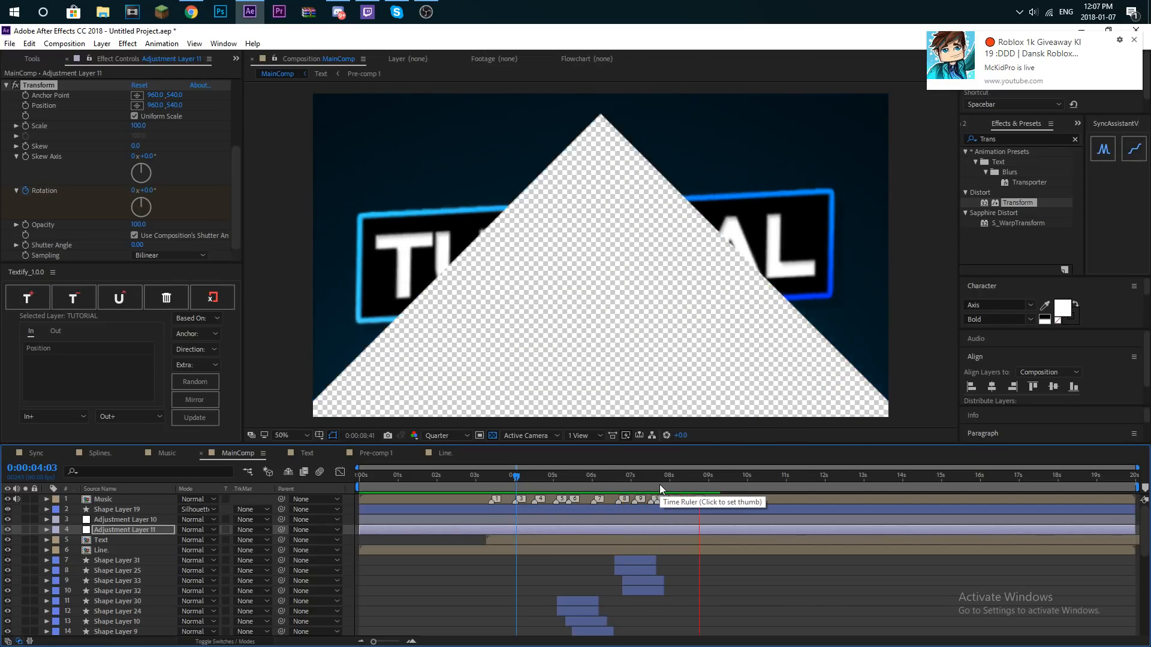
pyautogui.click(657, 484)
pyautogui.click(642, 487)
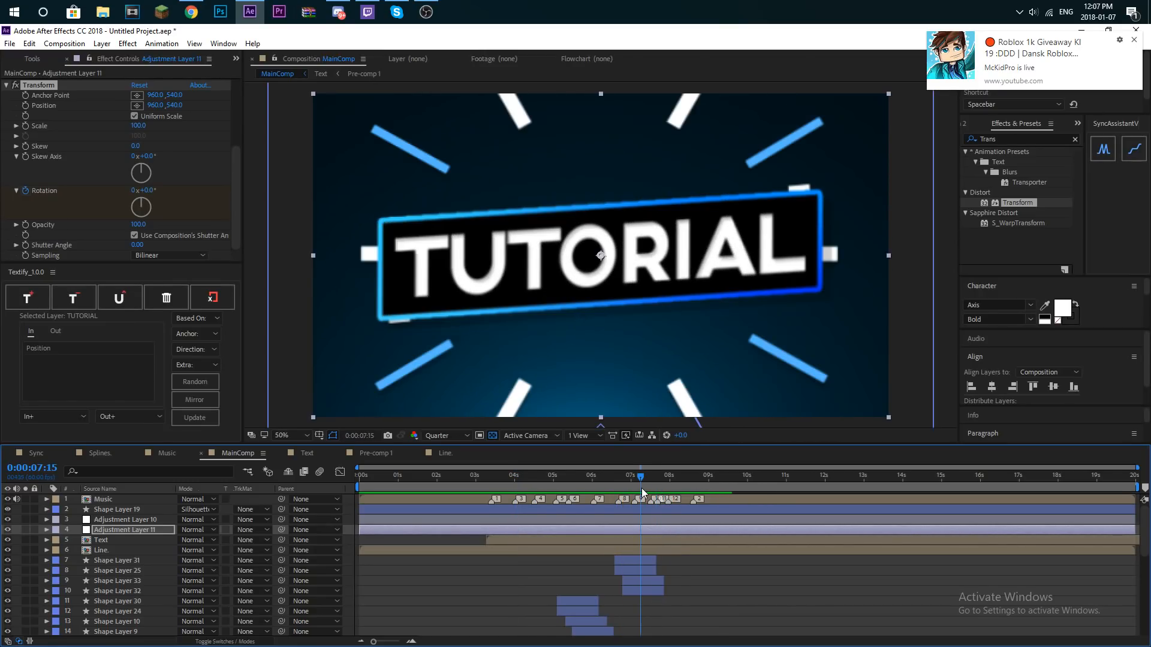
pyautogui.click(644, 486)
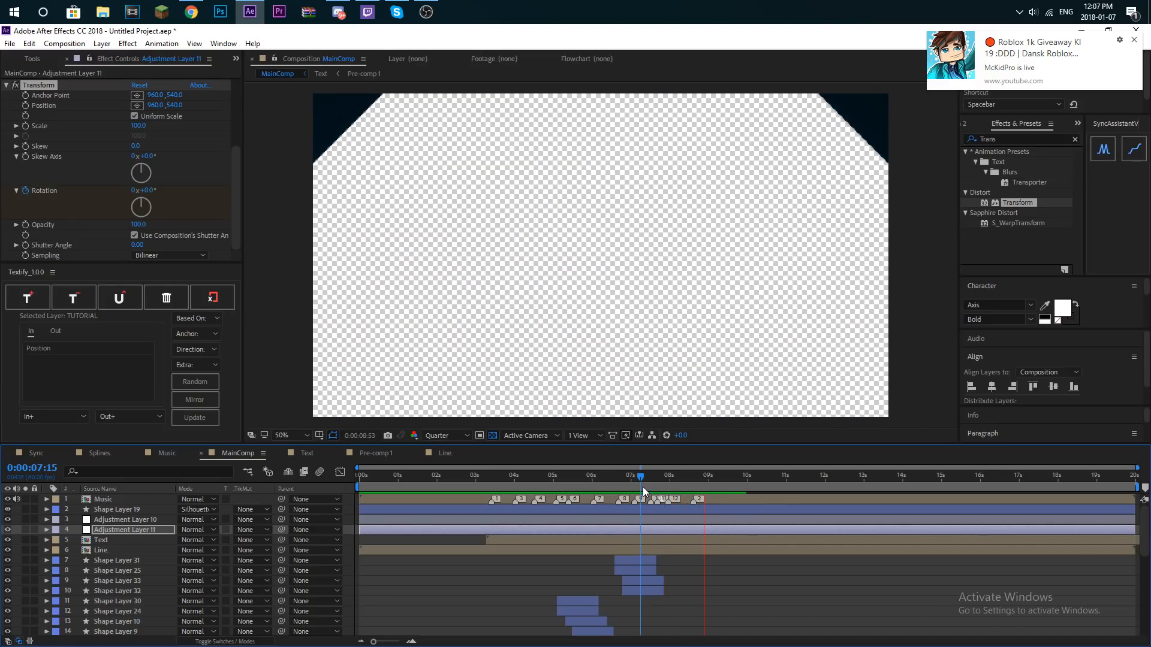
pyautogui.click(495, 485)
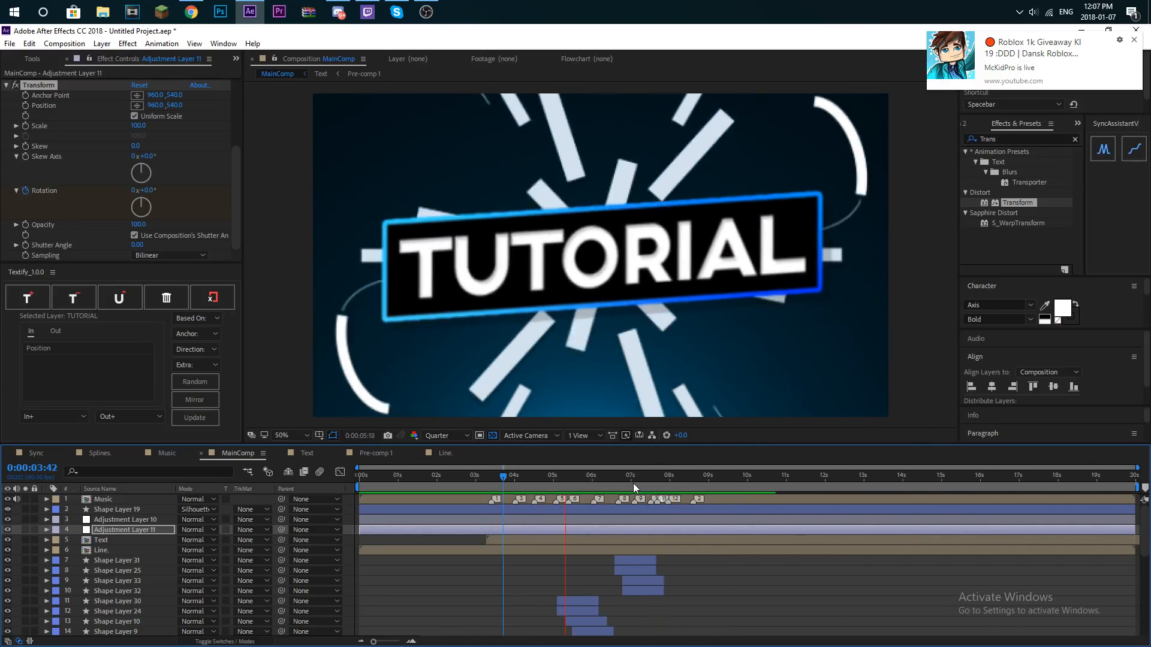
pyautogui.click(557, 477)
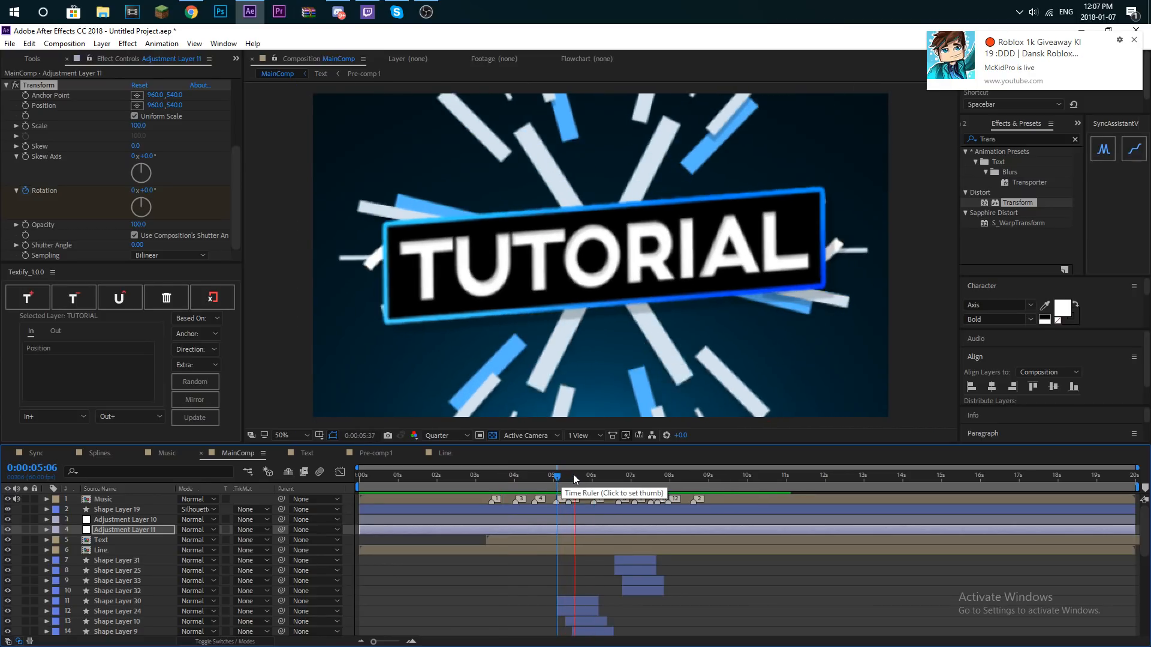
# - Place the playhead at 7:30 and duplicate Shape Layers 26, 27, 28 and 29
pyautogui.click(651, 476)
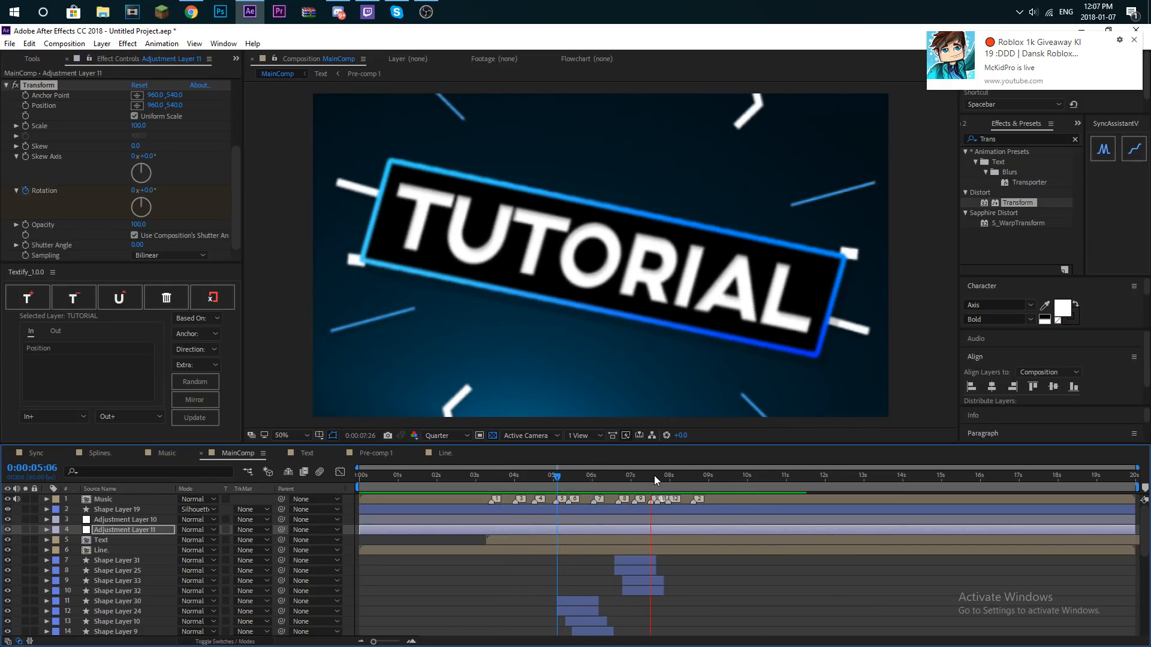
pyautogui.scroll(-5, 625, 566)
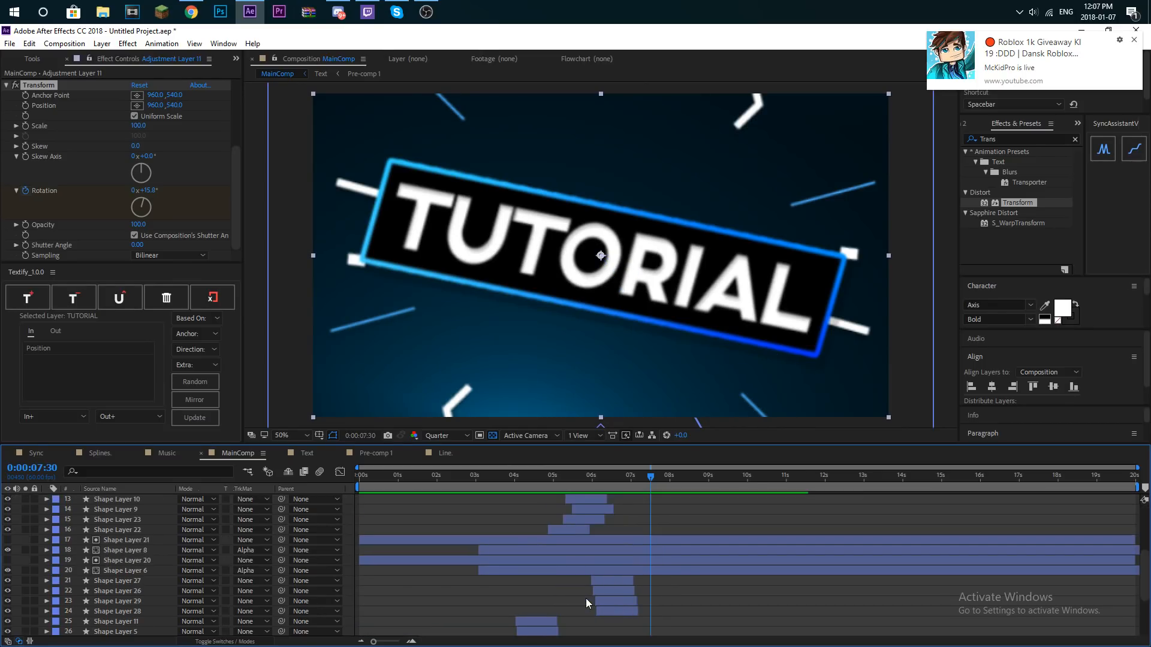
pyautogui.moveTo(628, 606); pyautogui.dragTo(631, 551)
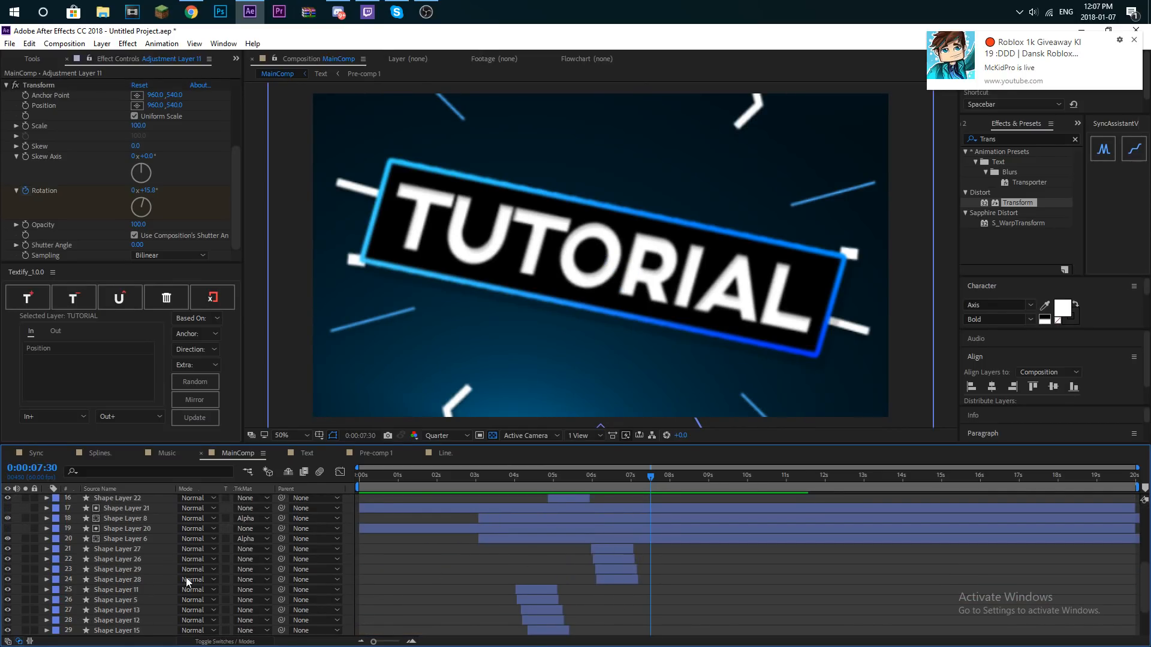
pyautogui.click(137, 578)
pyautogui.keyDown('shift'); pyautogui.click(139, 543); pyautogui.keyUp('shift')
pyautogui.click(177, 561)
pyautogui.click(137, 577)
pyautogui.keyDown('shift'); pyautogui.click(142, 550); pyautogui.keyUp('shift')
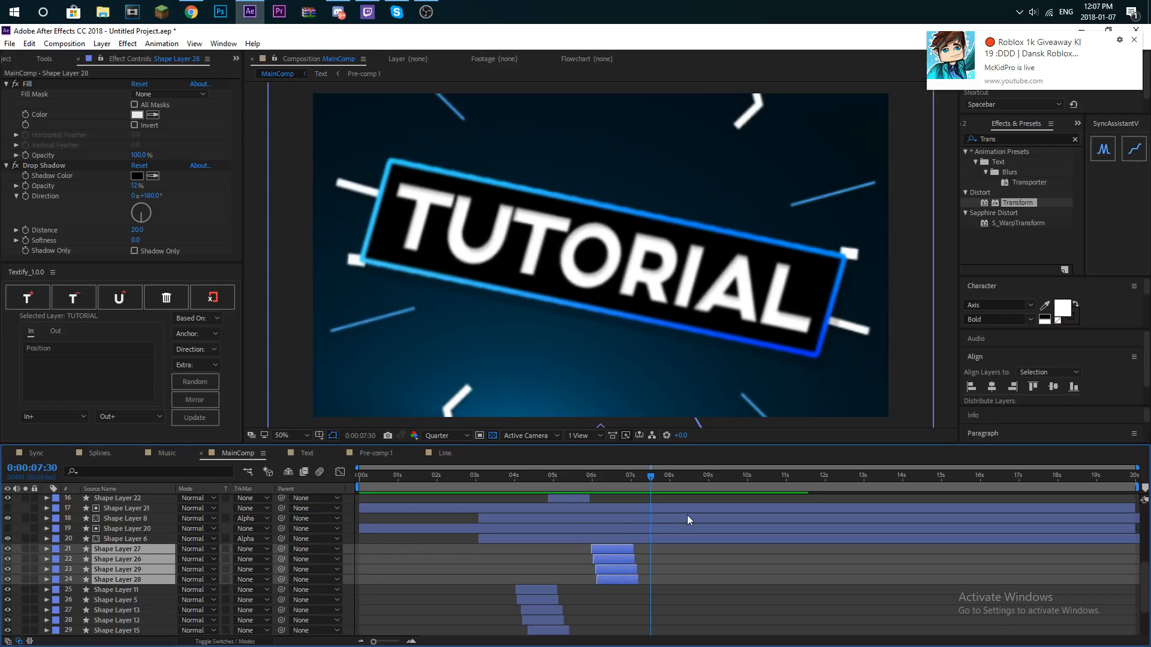
pyautogui.hotkey('ctrl', 'd')
# - Group the four duplicates directly below Shape Layer 28, shift their staggered bars to about 7:30, and preview the burst
pyautogui.moveTo(150, 589); pyautogui.dragTo(147, 627)
pyautogui.click(147, 629)
pyautogui.scroll(-2, 146, 618)
pyautogui.hotkey('ctrl', 'z')
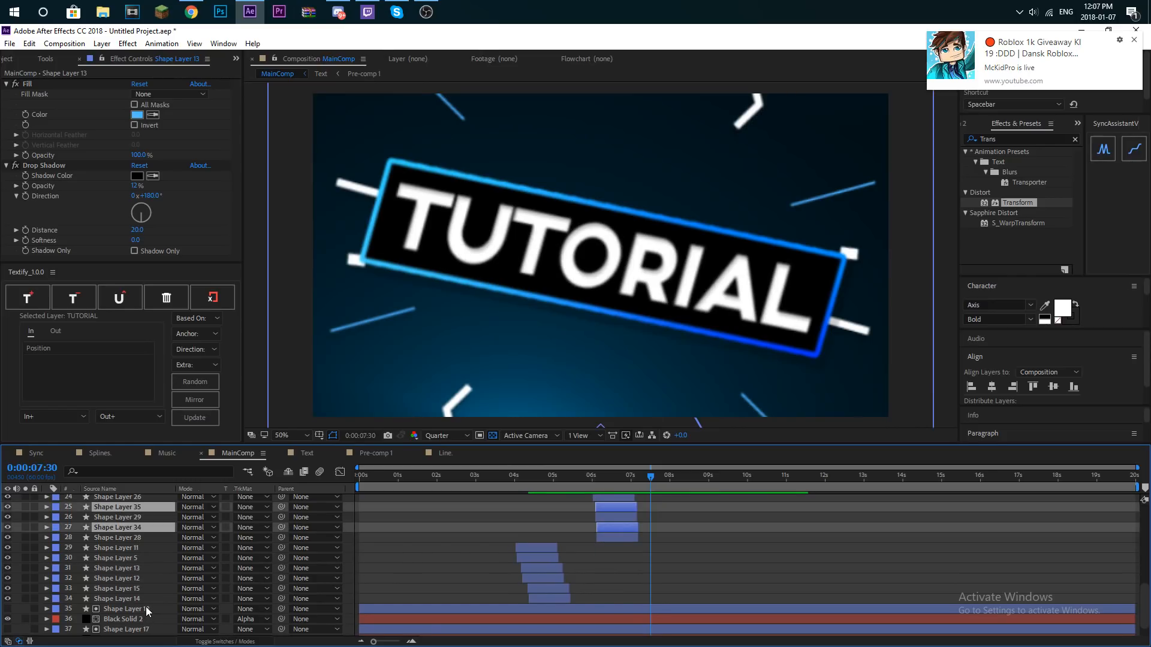
pyautogui.scroll(2, 145, 597)
pyautogui.moveTo(141, 572); pyautogui.dragTo(149, 604)
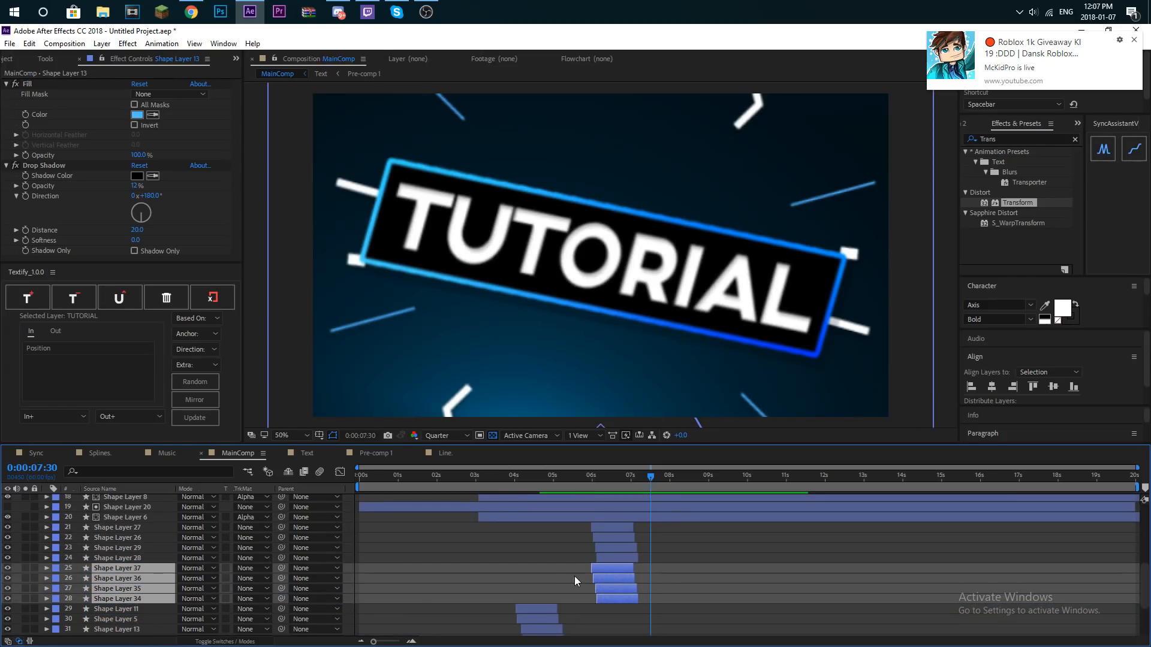
pyautogui.moveTo(634, 581); pyautogui.dragTo(664, 582)
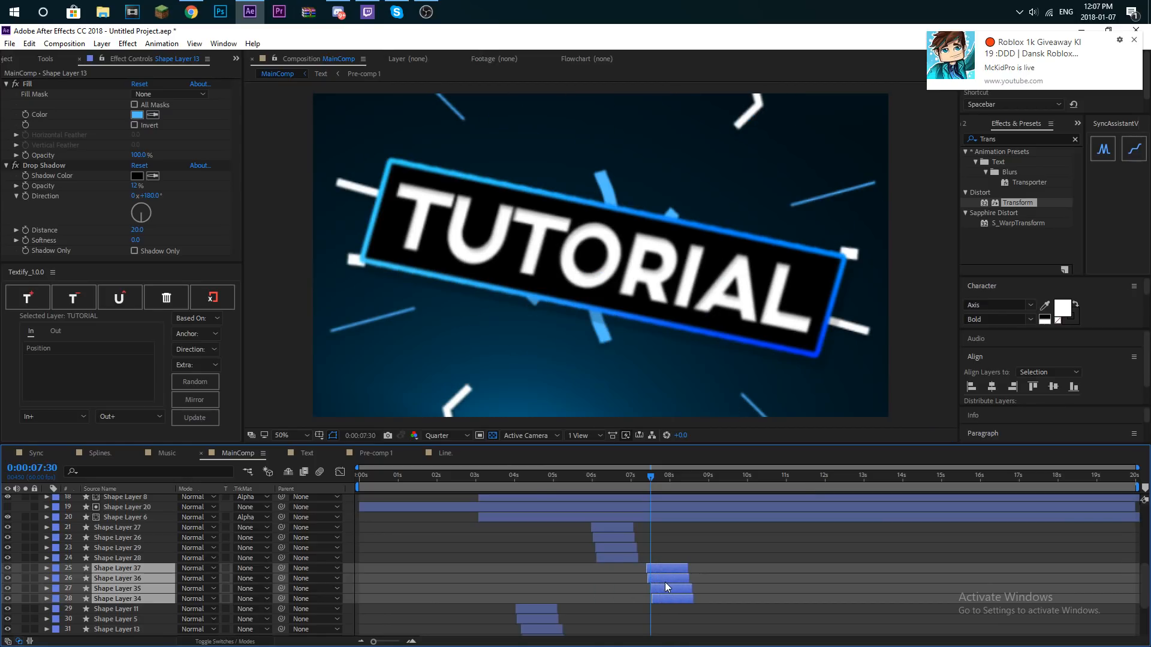
pyautogui.press('space')
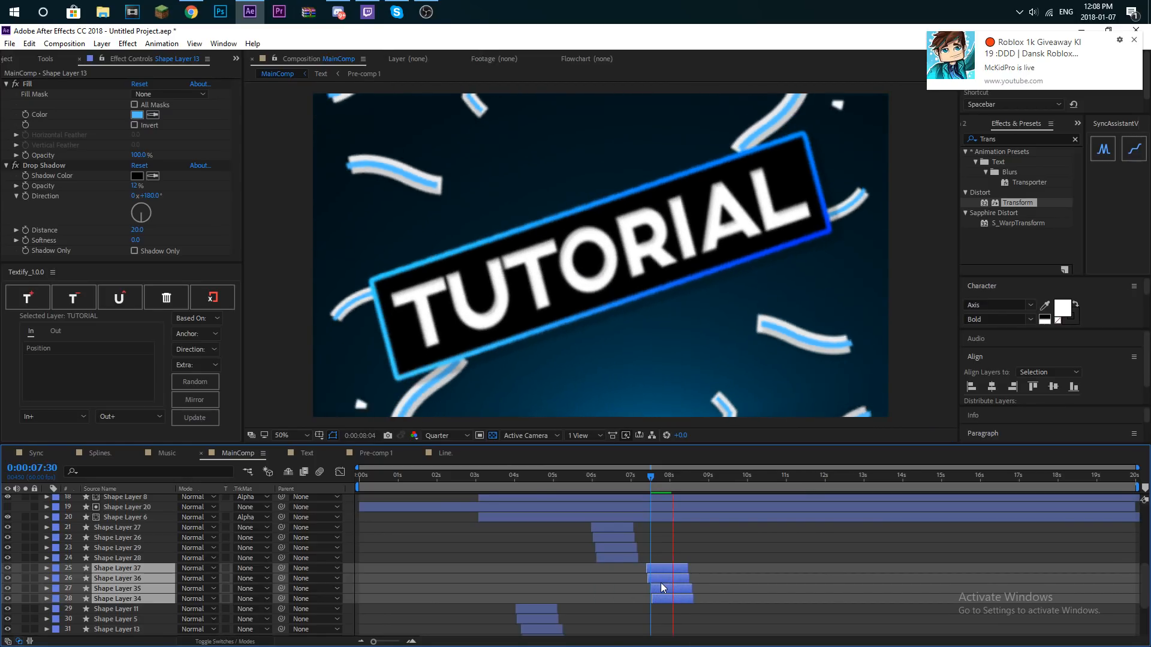
pyautogui.press('space')
# - Duplicate Shape Layers 11, 5, 13, 12, 15 and 14, group the copies below Shape Layer 14, and shift them to about 8:20
pyautogui.scroll(6, 701, 542)
pyautogui.moveTo(683, 478); pyautogui.dragTo(682, 480)
pyautogui.scroll(-6, 637, 579)
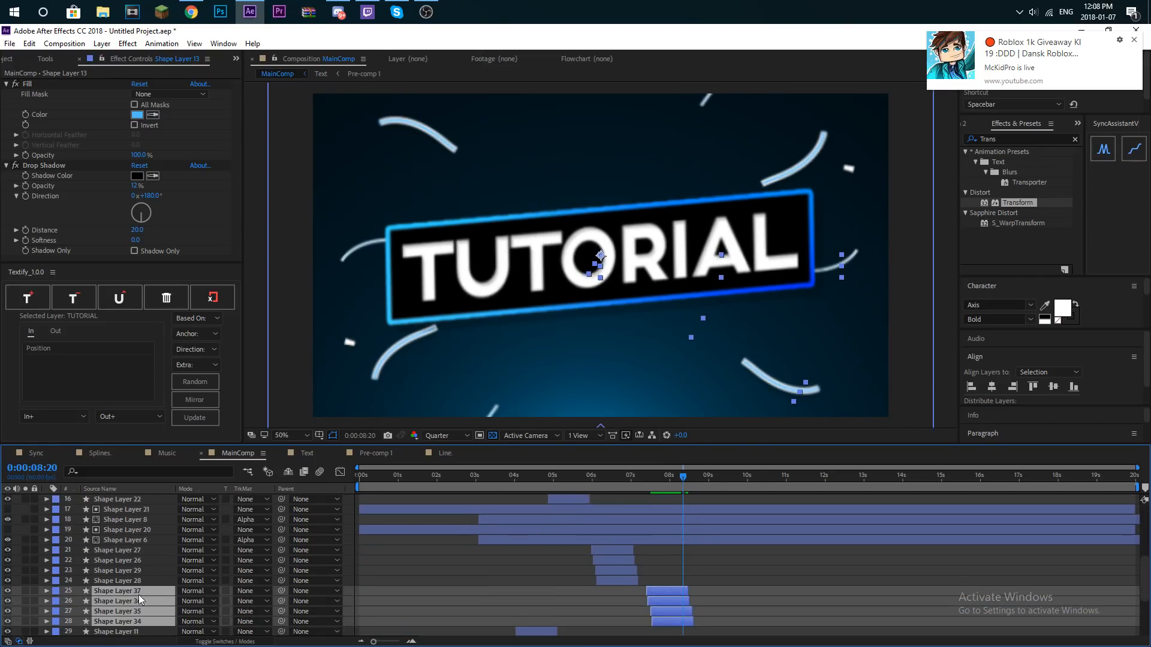
pyautogui.scroll(-1, 636, 579)
pyautogui.click(539, 571)
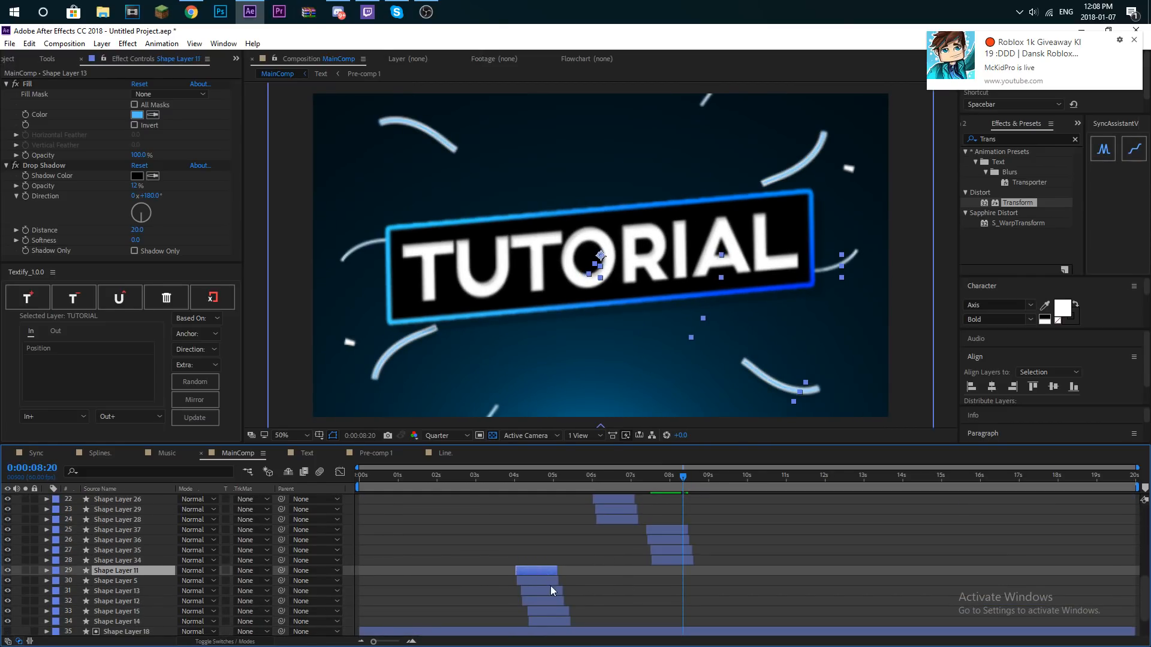
pyautogui.keyDown('shift'); pyautogui.click(557, 621); pyautogui.keyUp('shift')
pyautogui.scroll(-3, 115, 581)
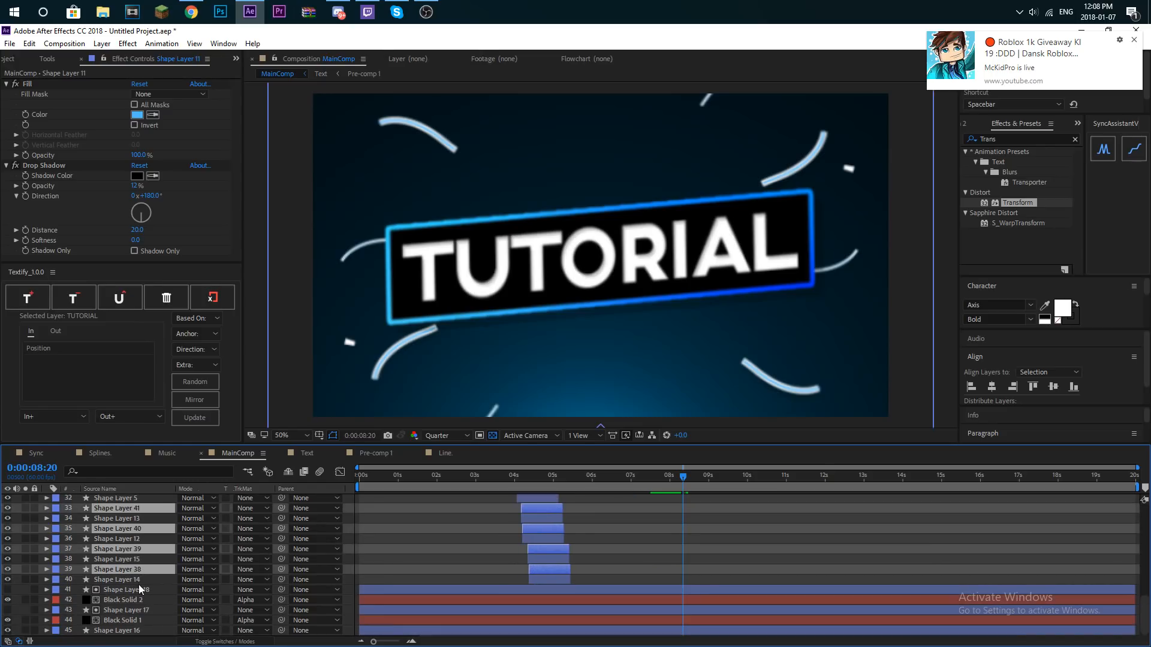
pyautogui.moveTo(139, 567); pyautogui.dragTo(143, 583)
pyautogui.moveTo(637, 559); pyautogui.dragTo(687, 559)
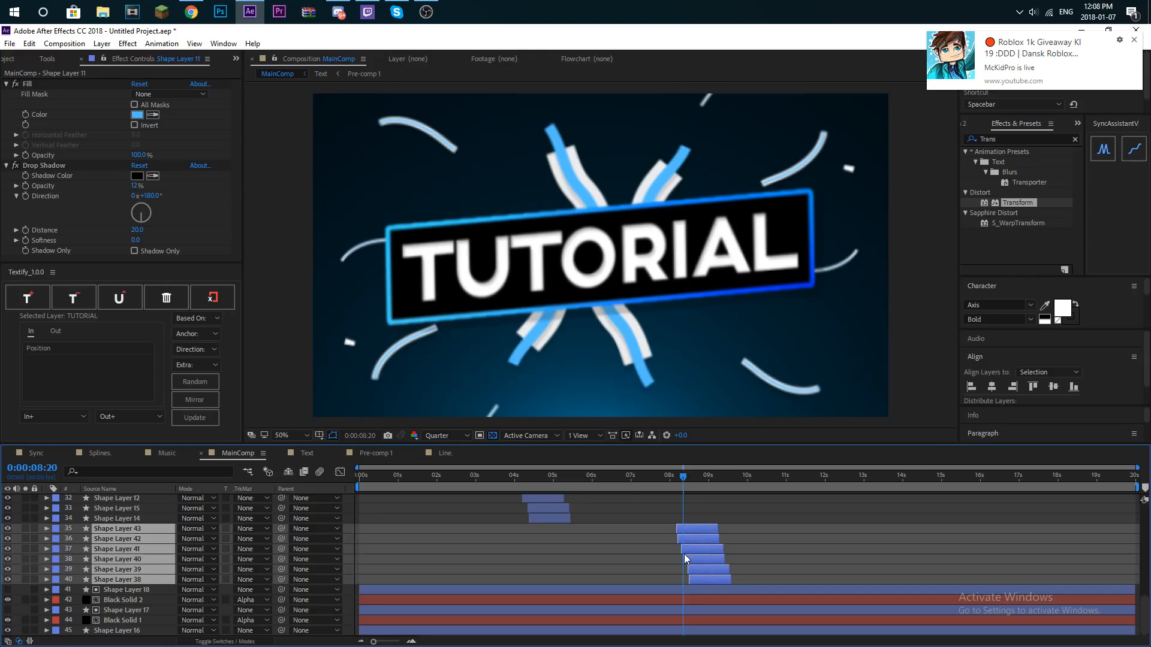
pyautogui.press('space')
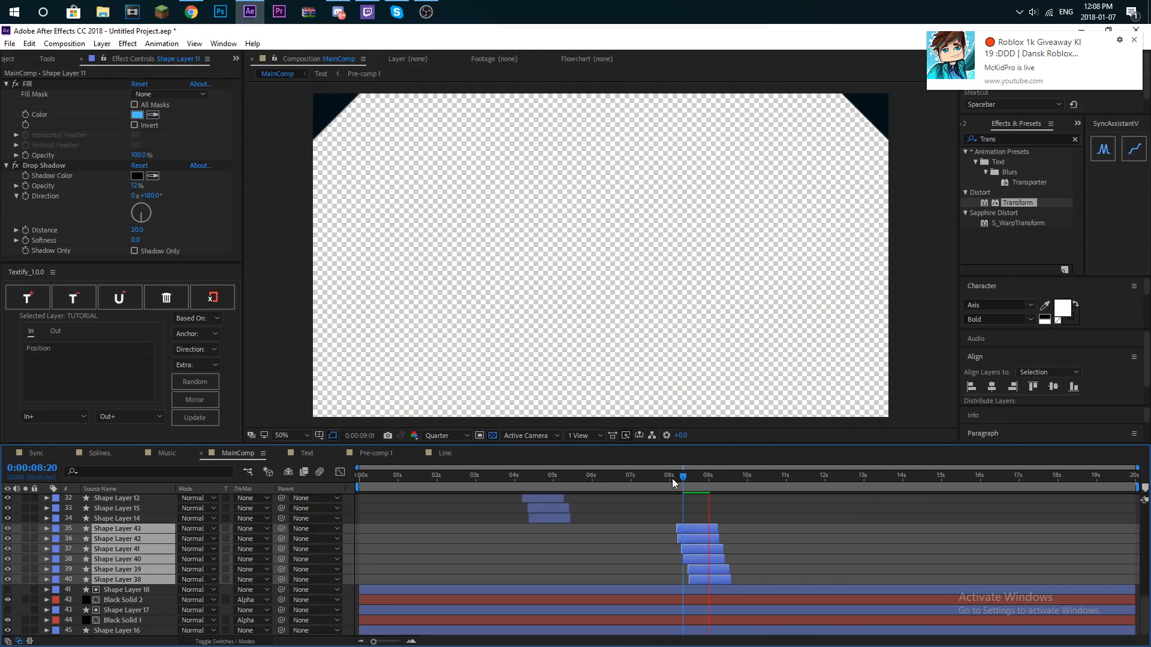
# - Preview MainComp from the beginning and shorten the work area to end at 12:36
pyautogui.press('Home')
pyautogui.click(434, 559)
pyautogui.scroll(10, 420, 561)
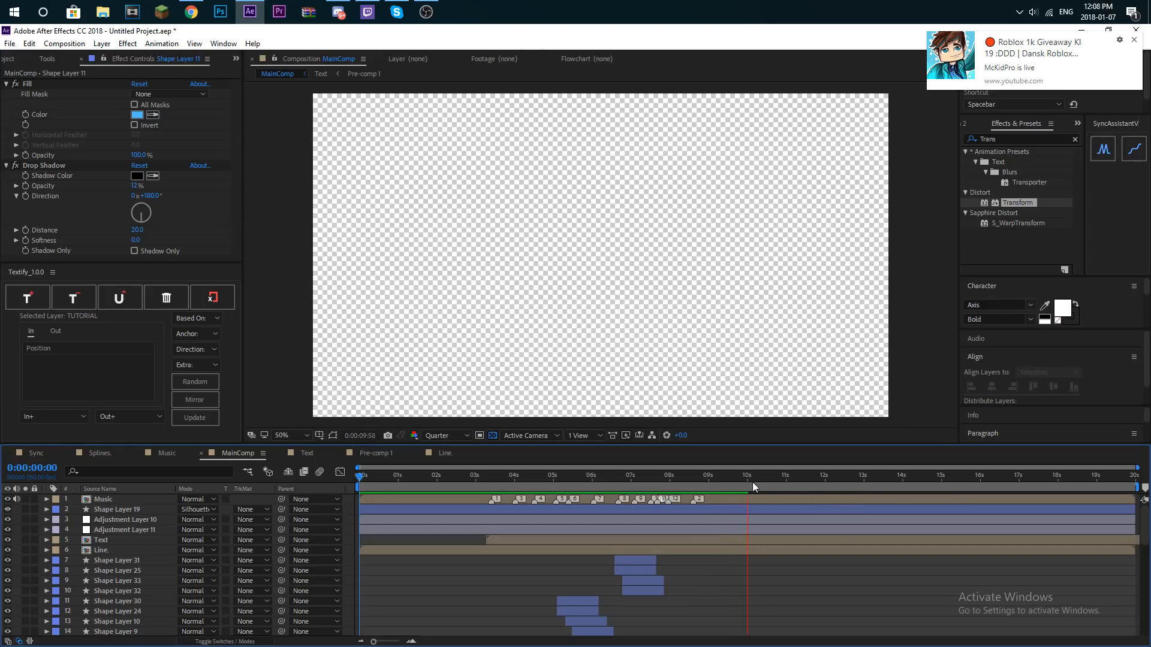
pyautogui.press('space')
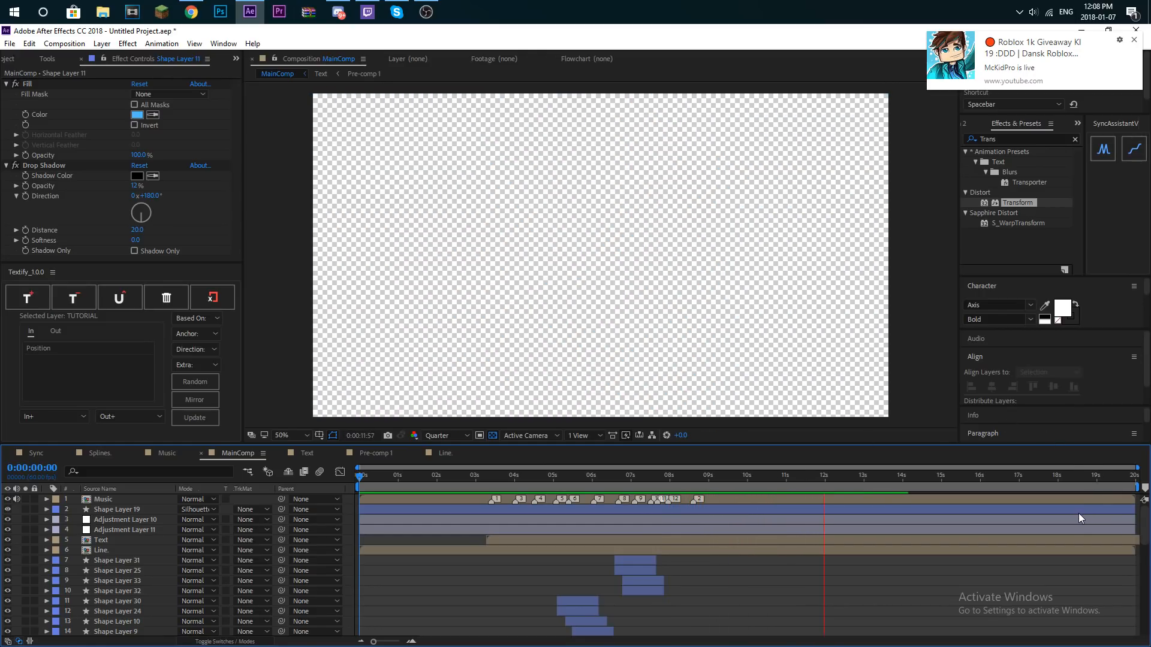
pyautogui.press('space')
pyautogui.moveTo(1137, 487); pyautogui.dragTo(851, 500)
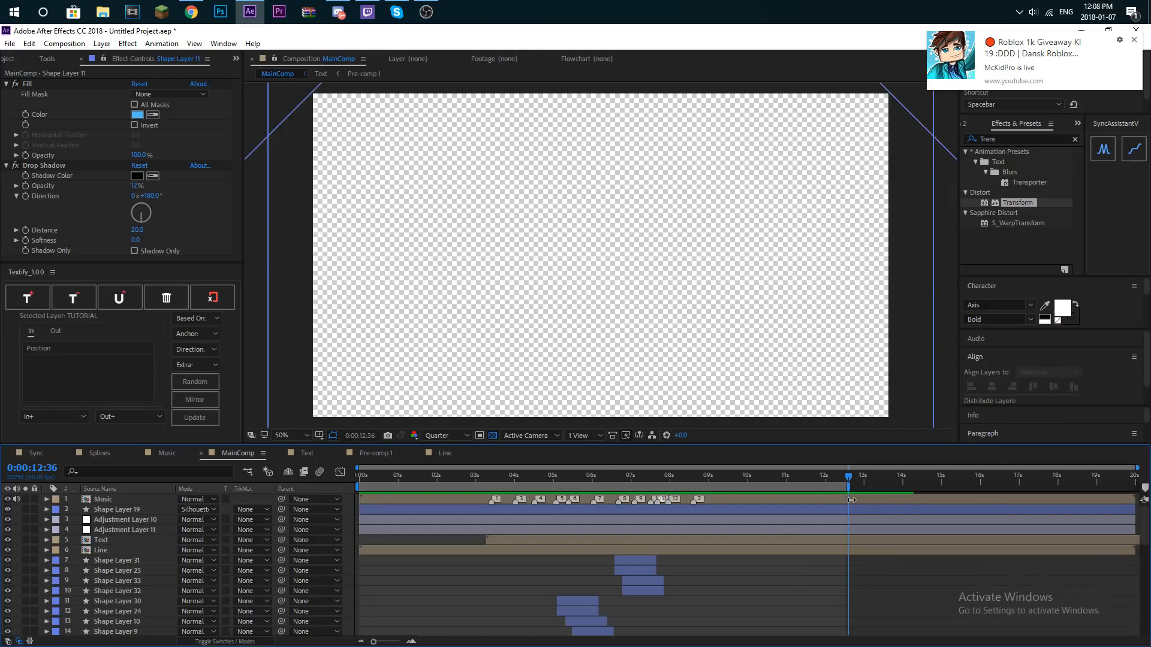